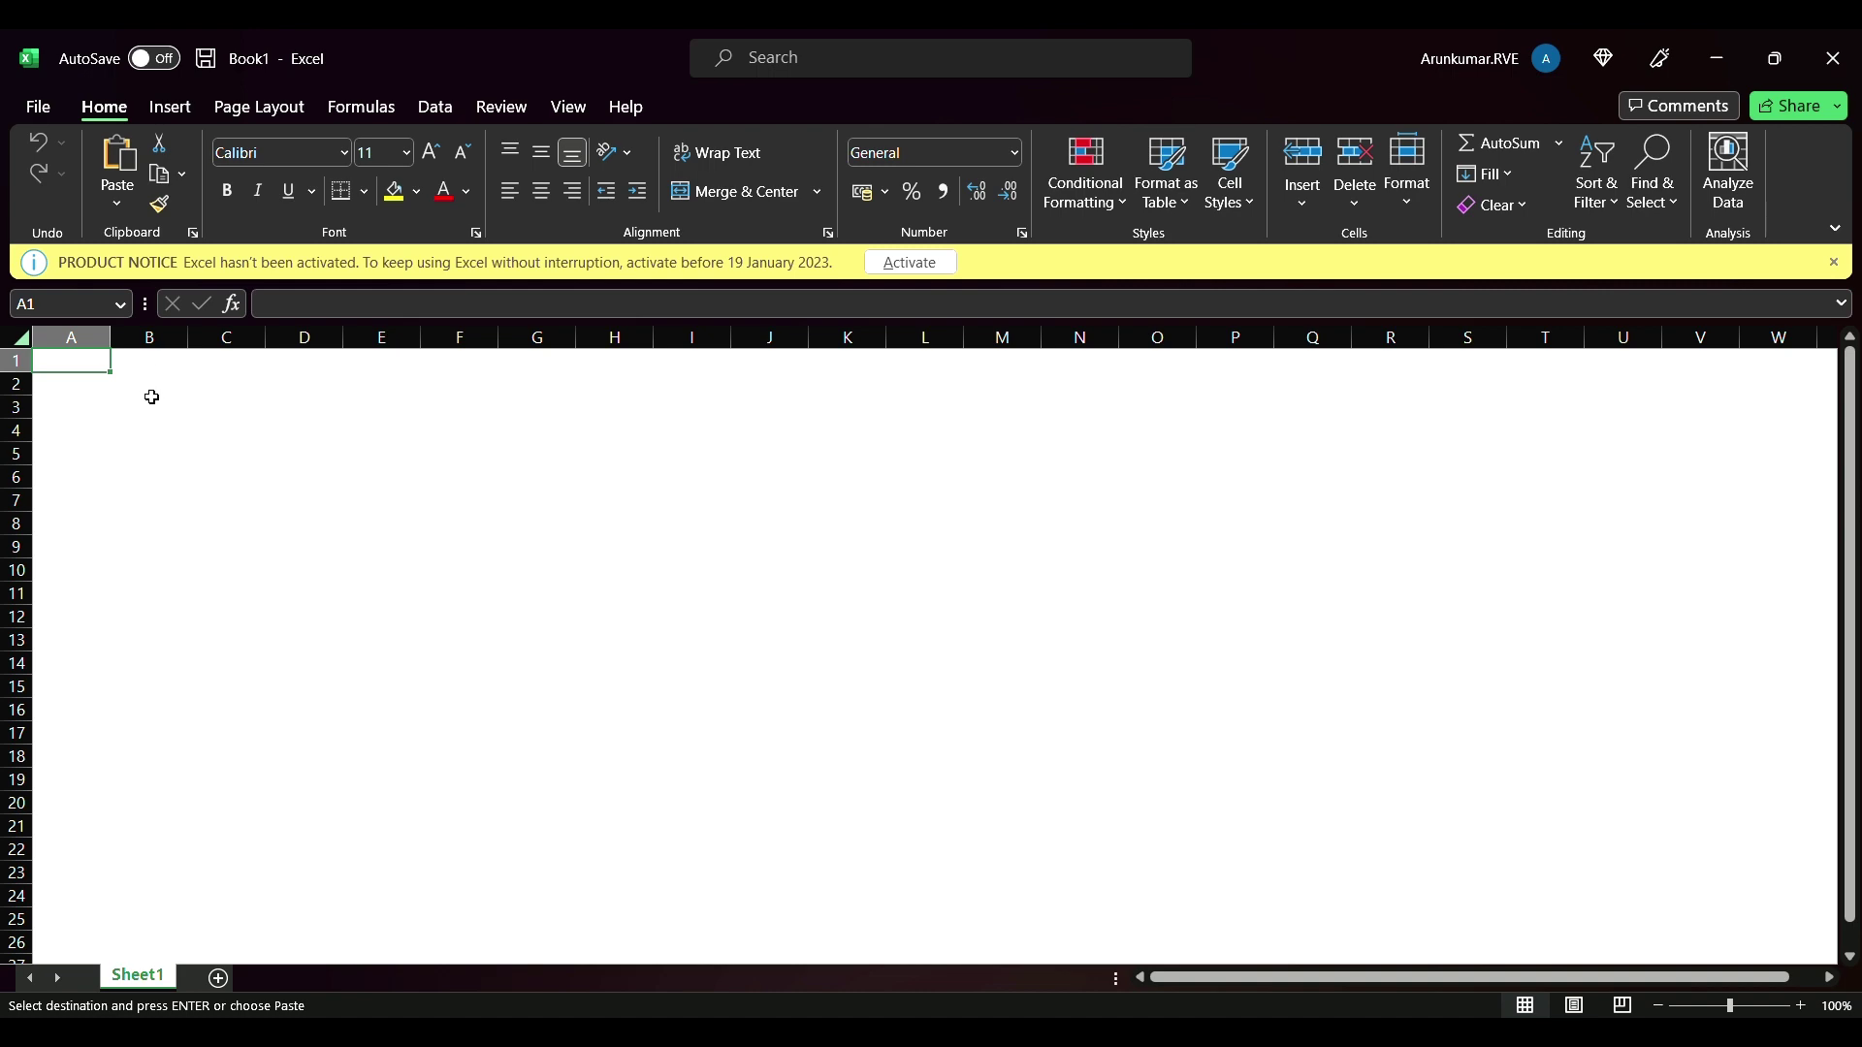
- Paste the copied movie table (title, release_year, Rating, Genre, country) into Sheet1 at A1
left_click(138, 466)
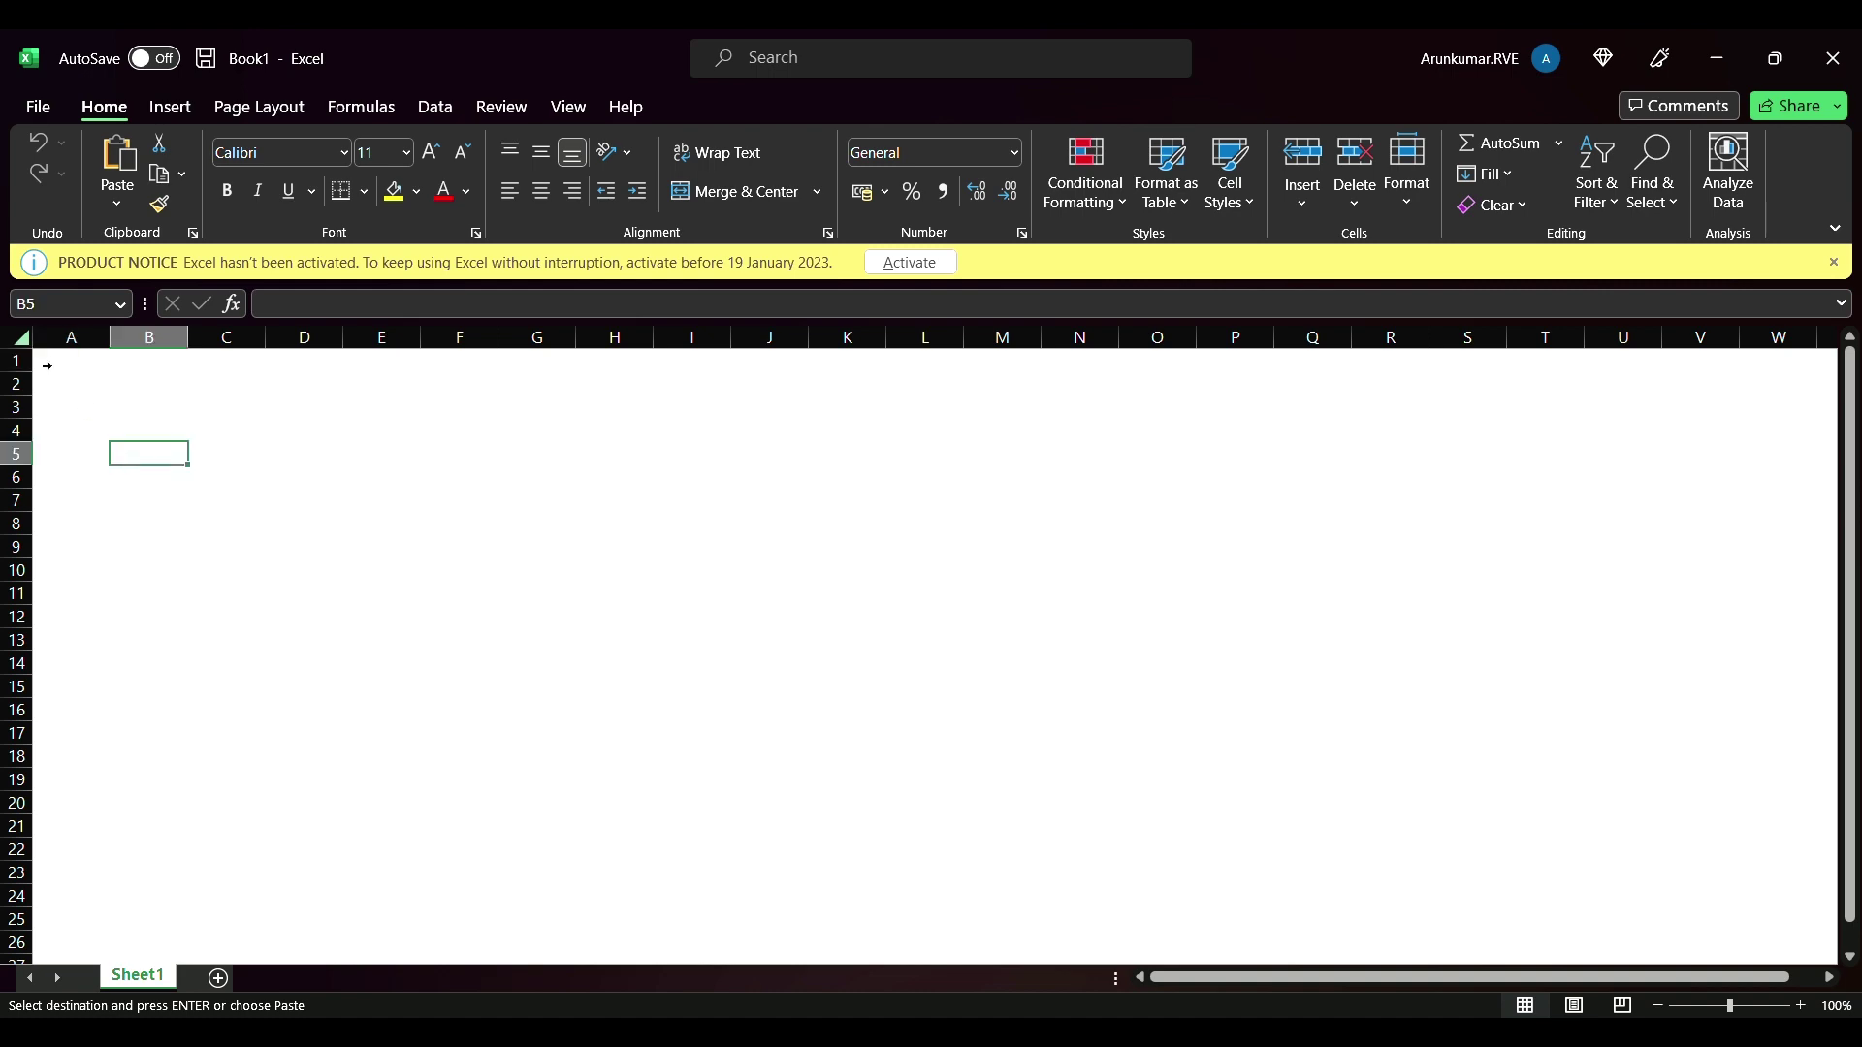
left_click(76, 374)
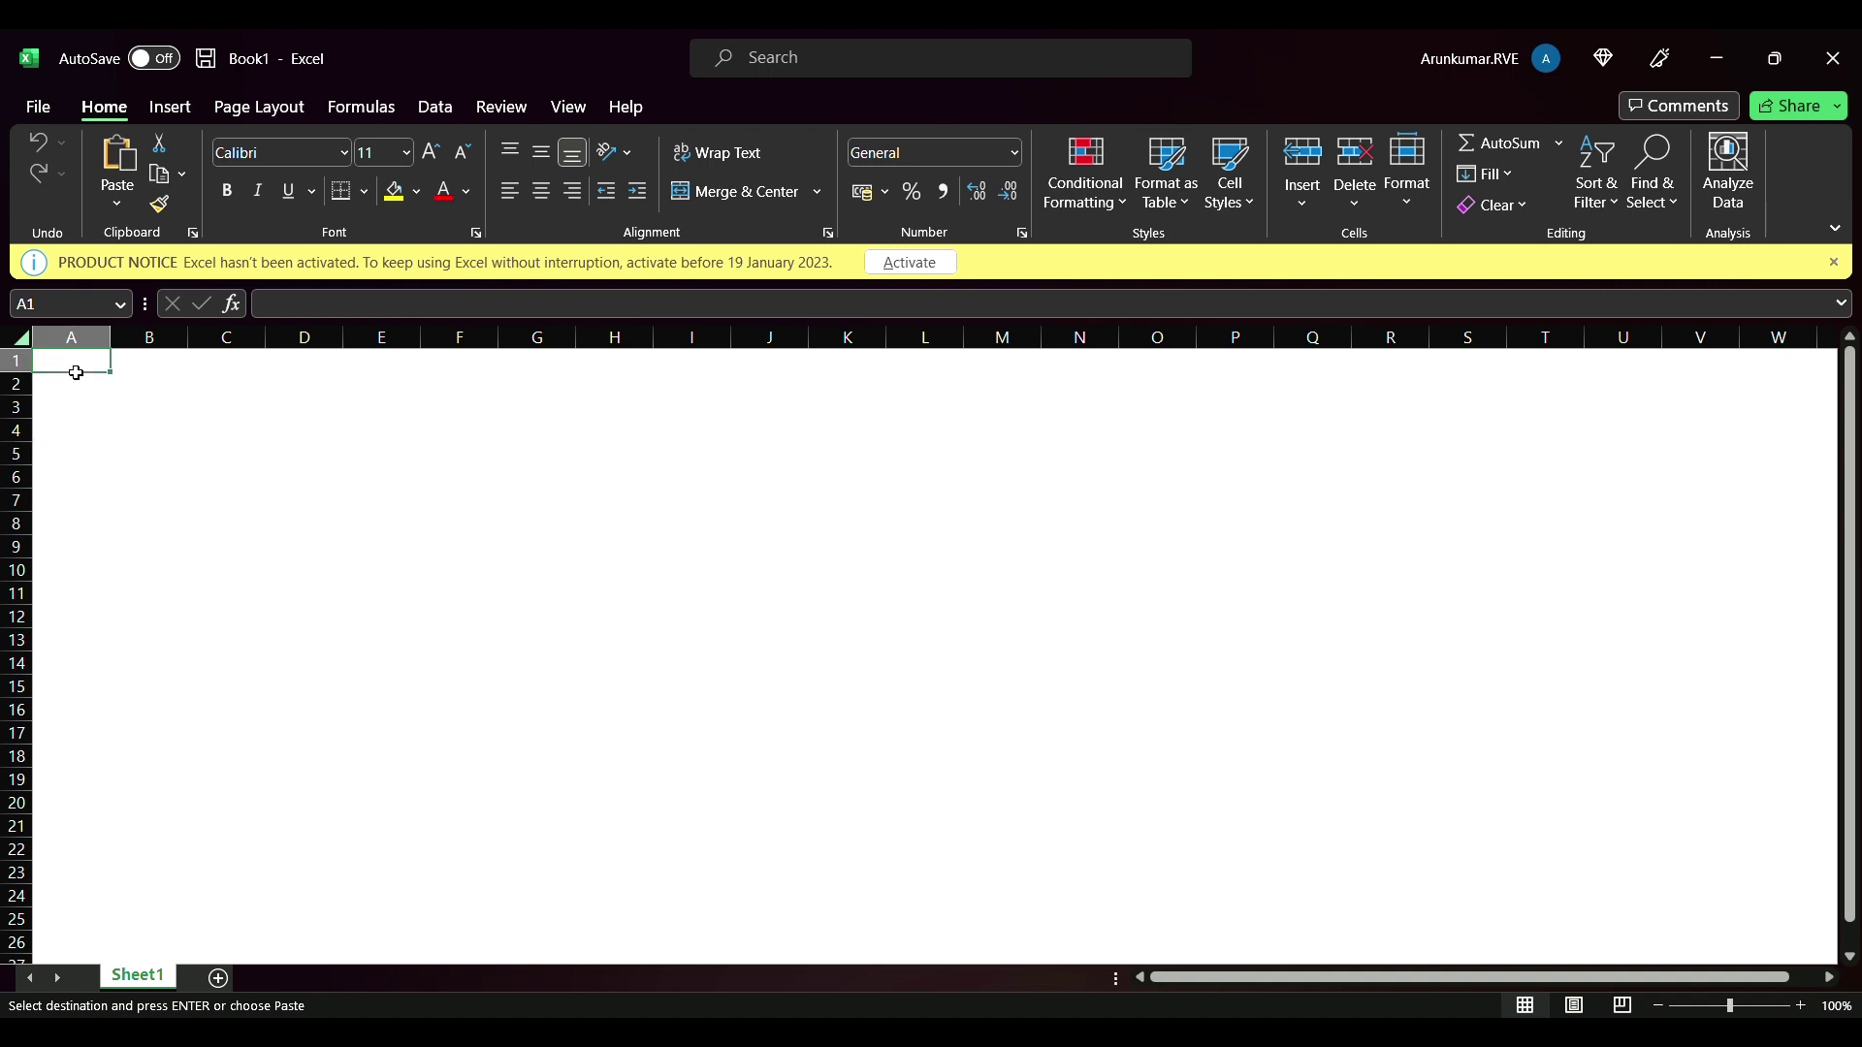
key("ctrl+v")
left_click(220, 453)
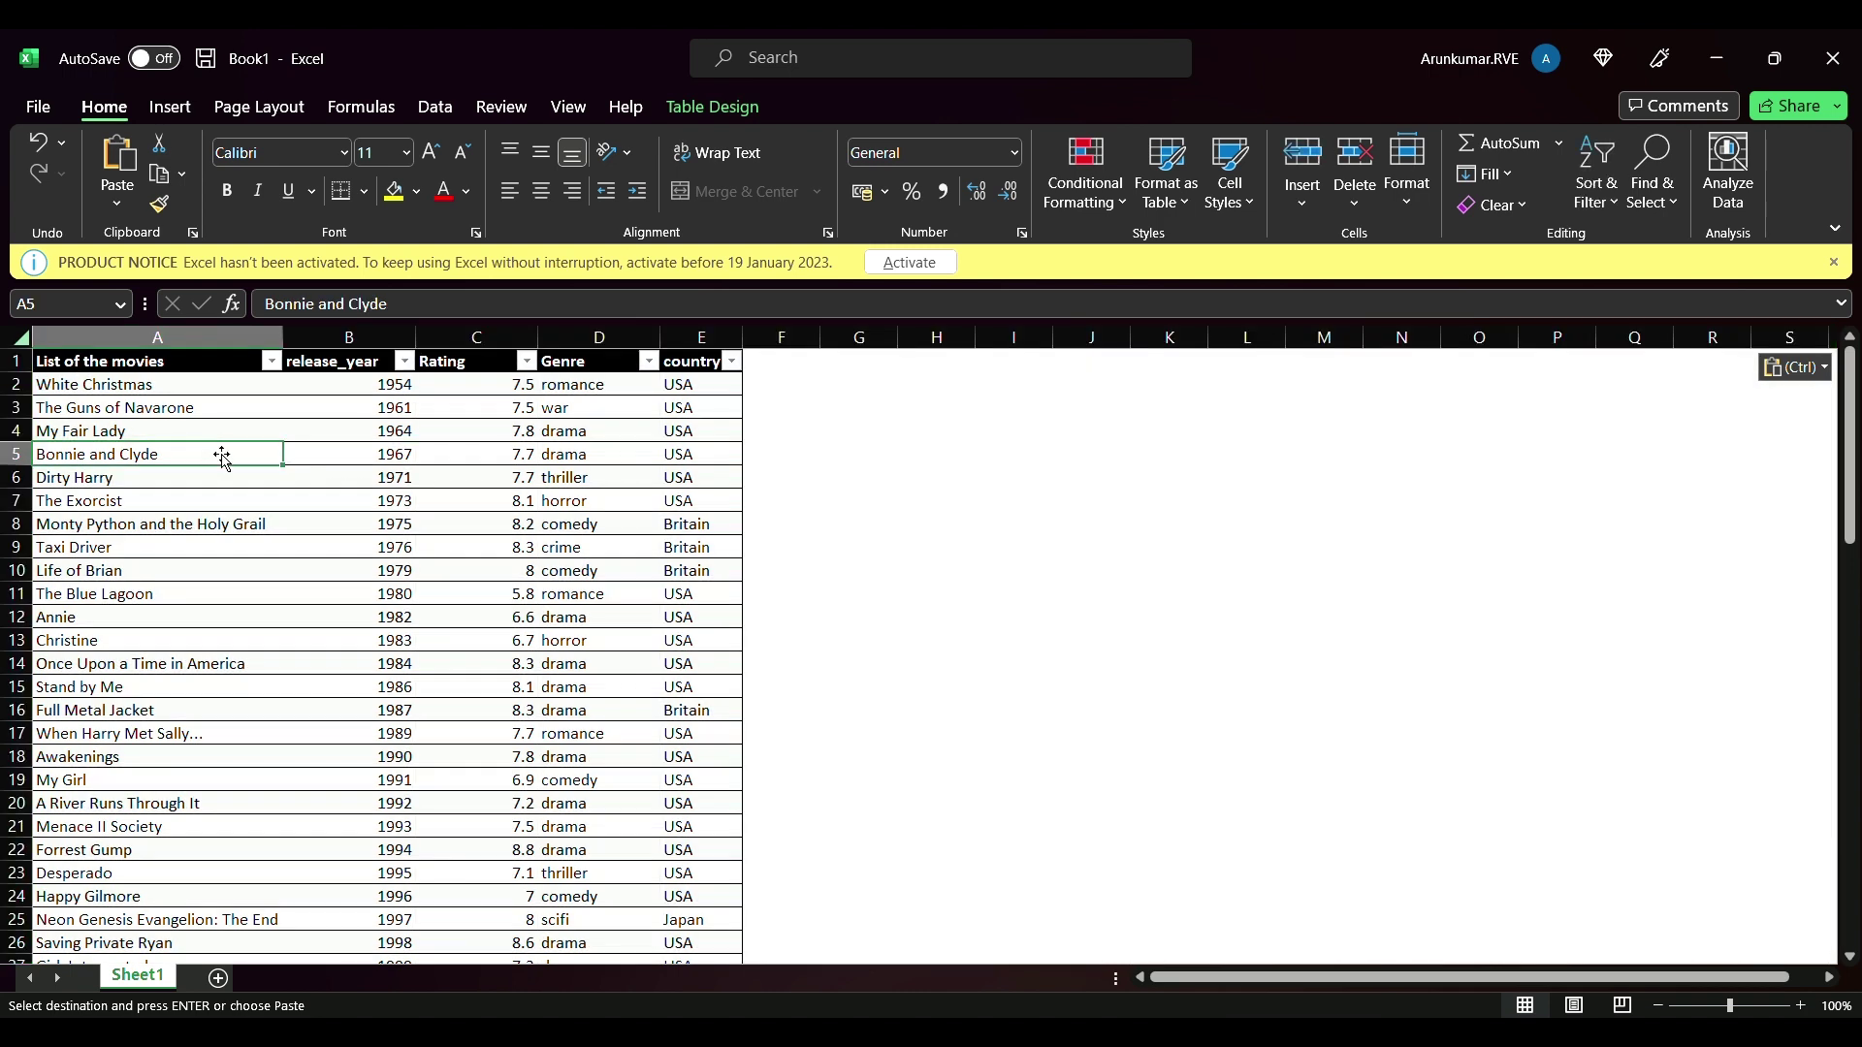
left_click(156, 366)
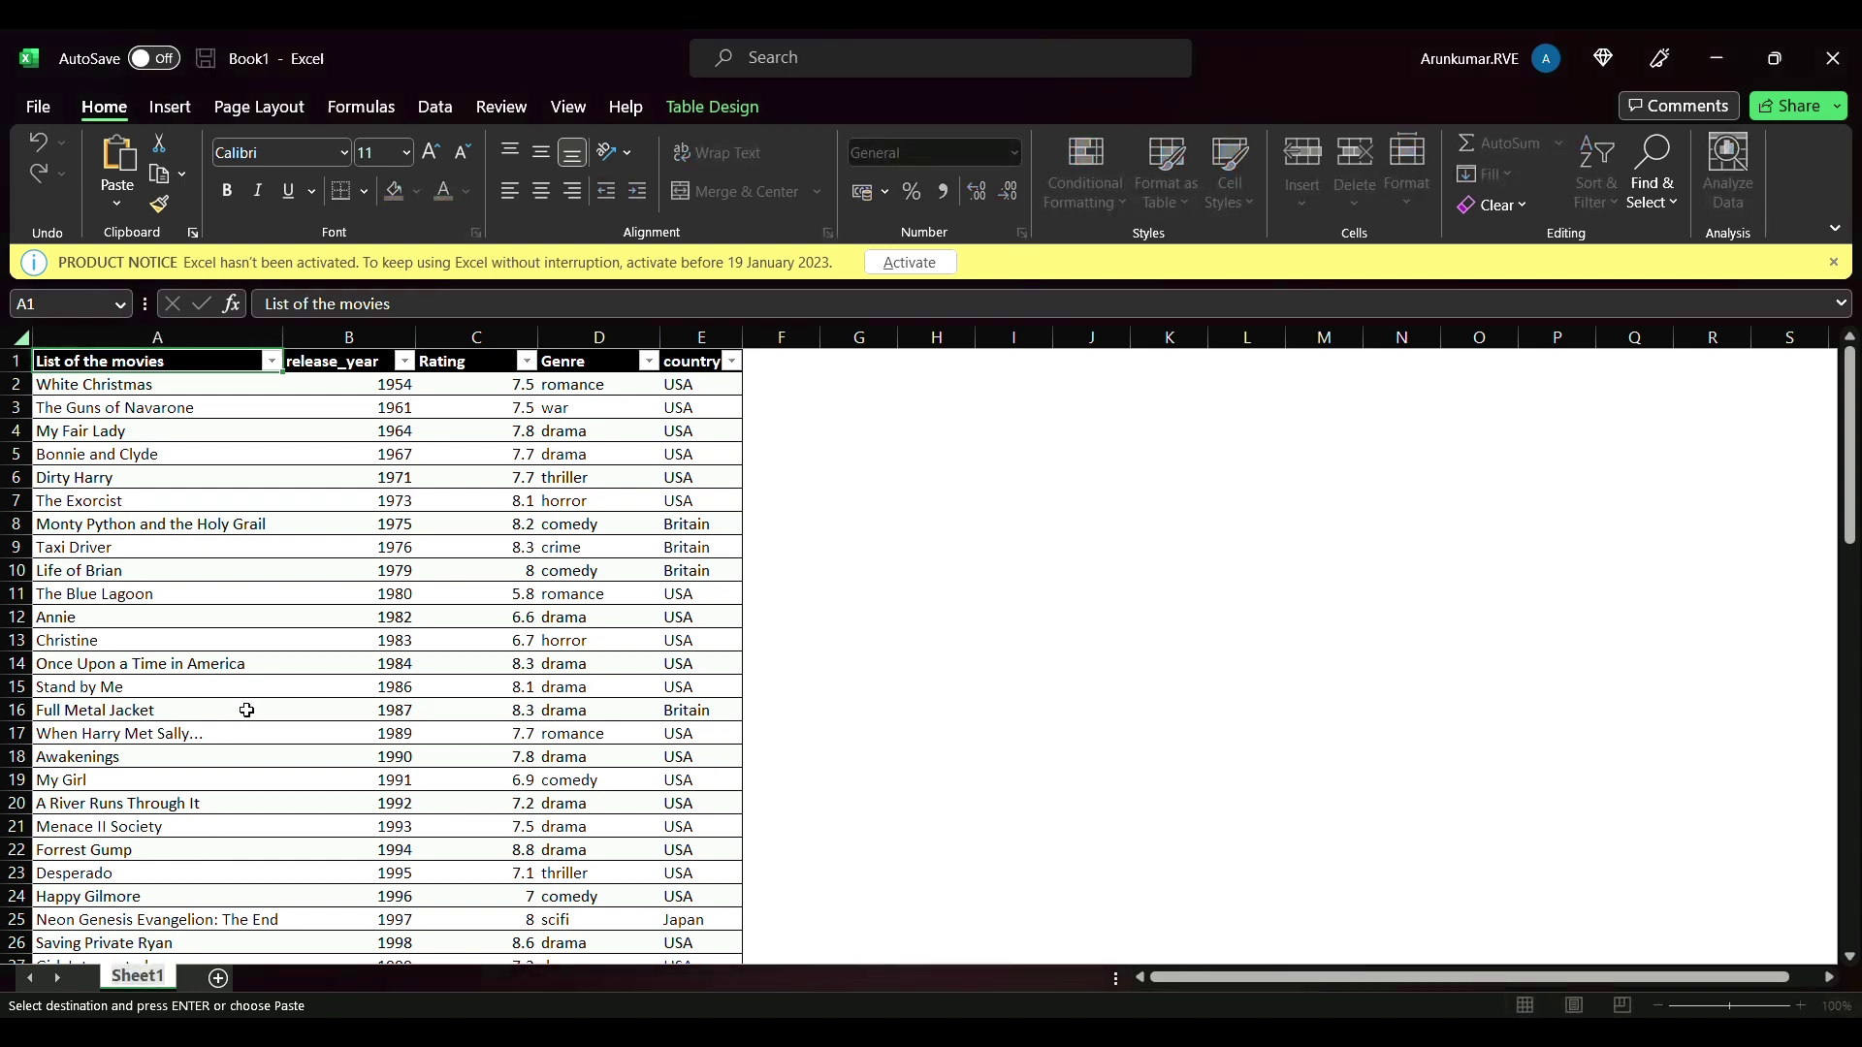
- Rename the first sheet to 'Data'
key("alt+h")
type("or")
type("D")
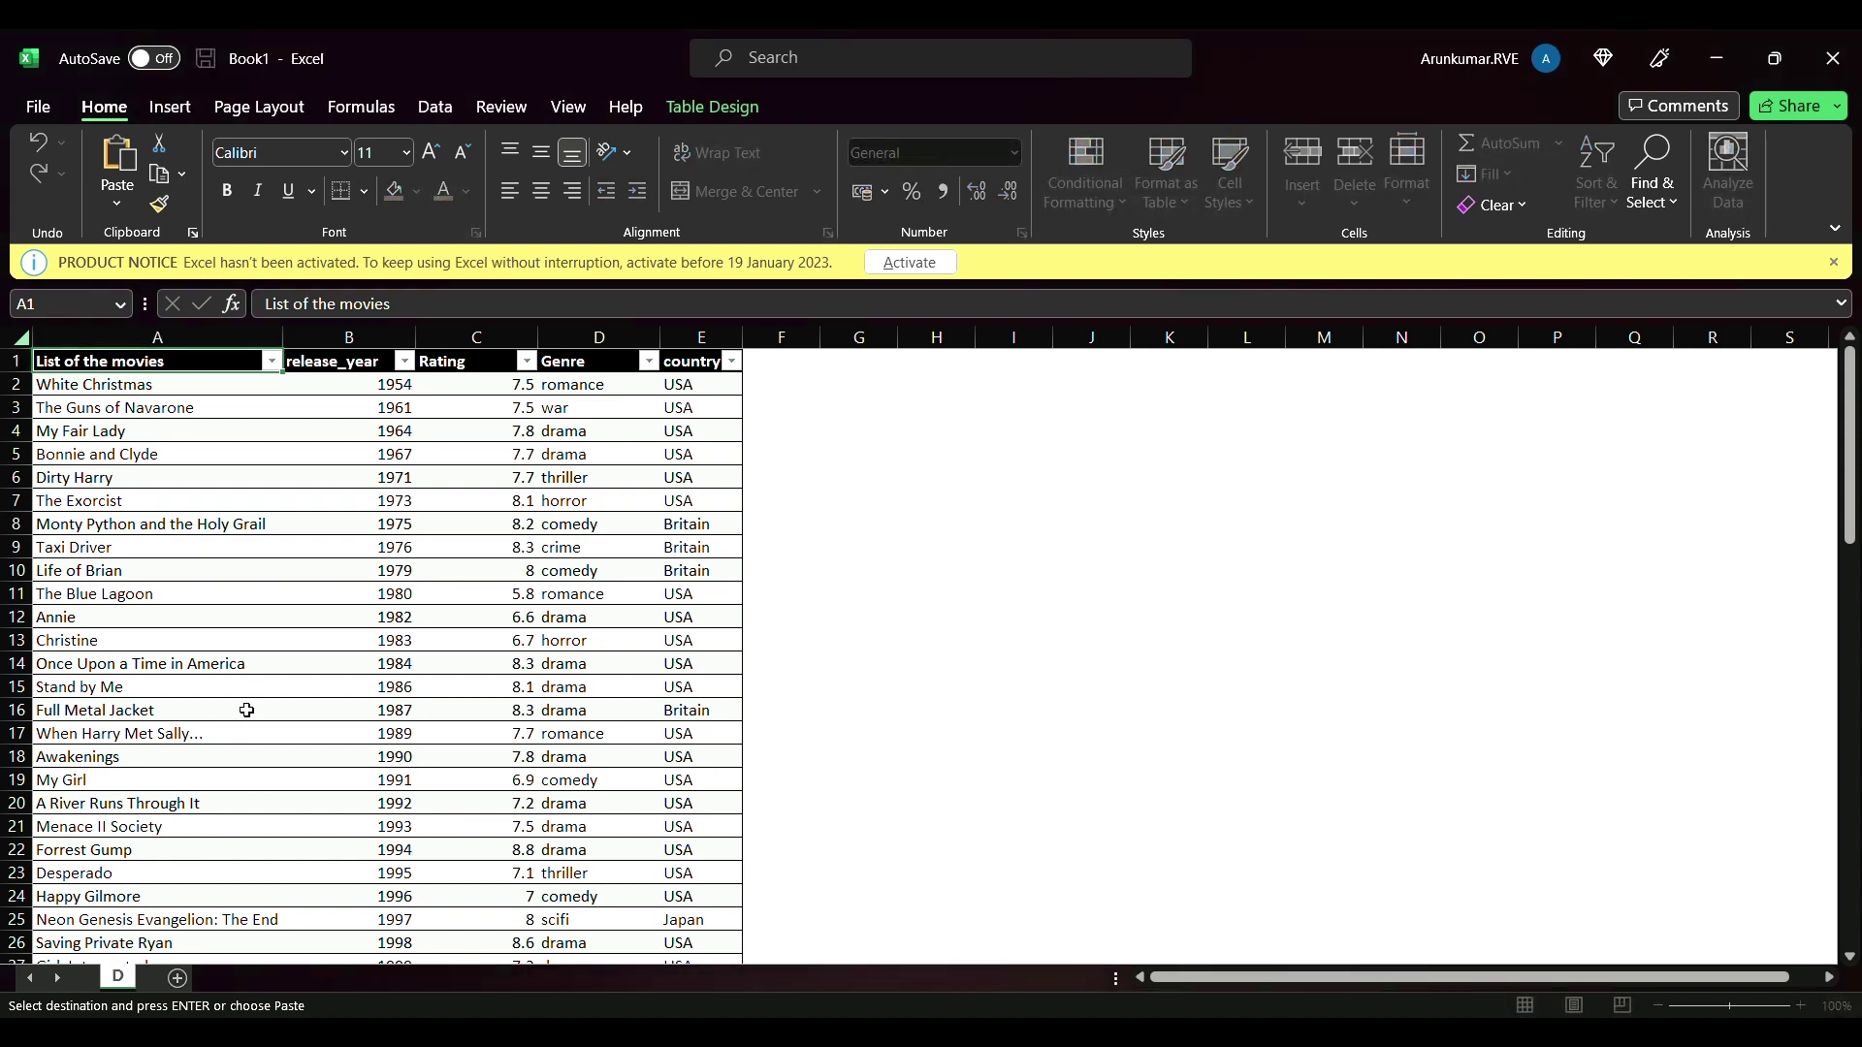
type("ata")
key("Return")
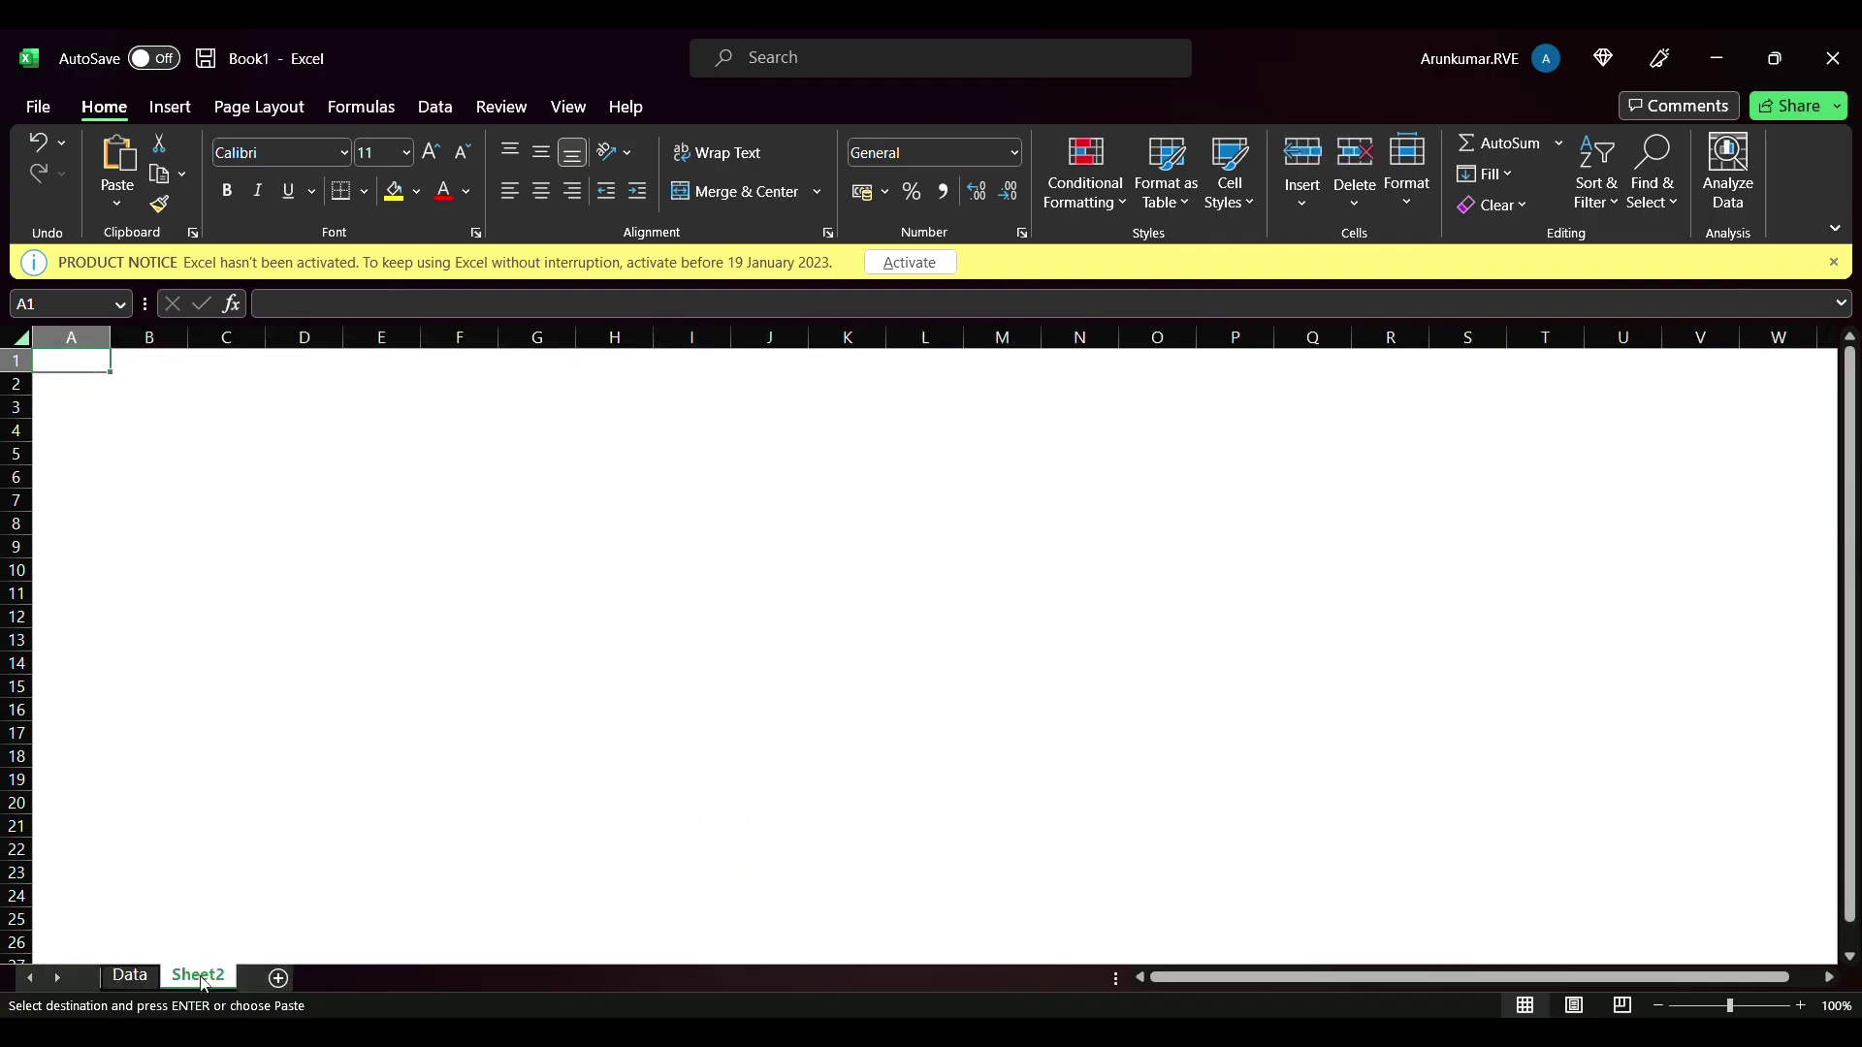
- Rename the second sheet to 'Production country'
key("alt+h")
key("o")
key("r")
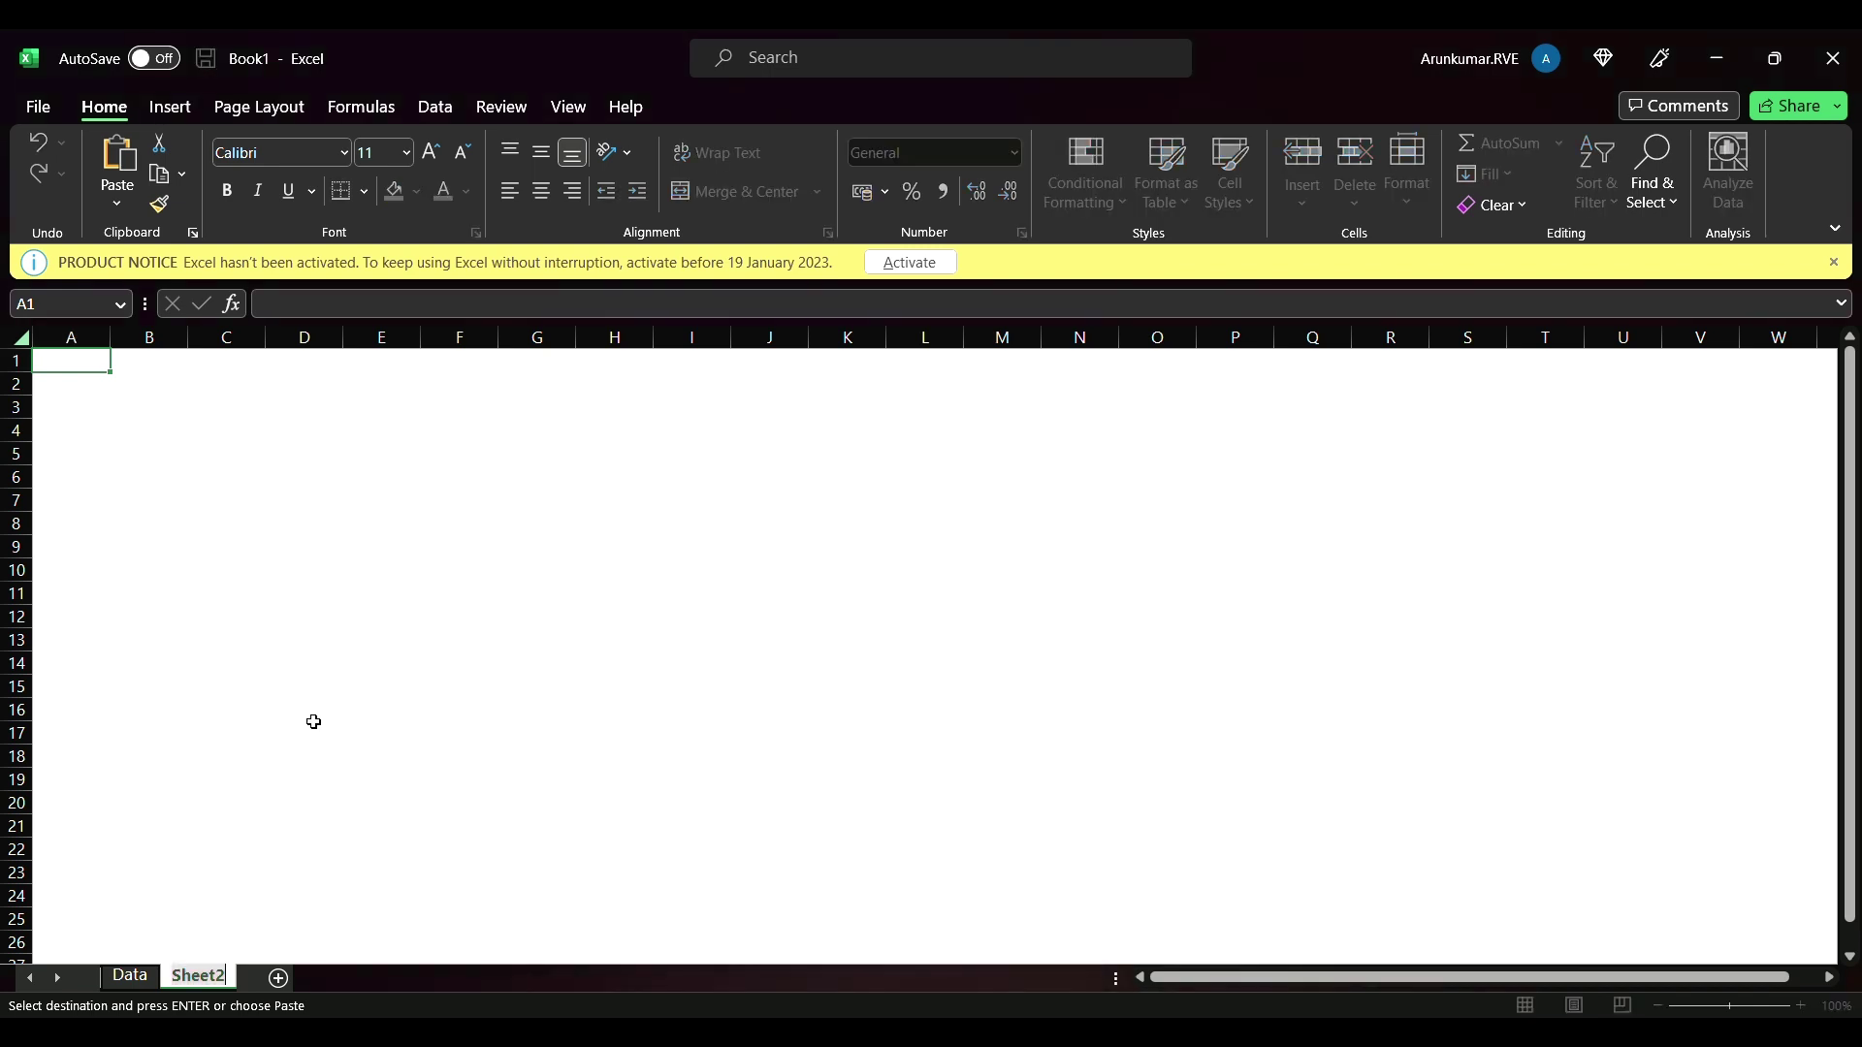
key("BackSpace")
type("P")
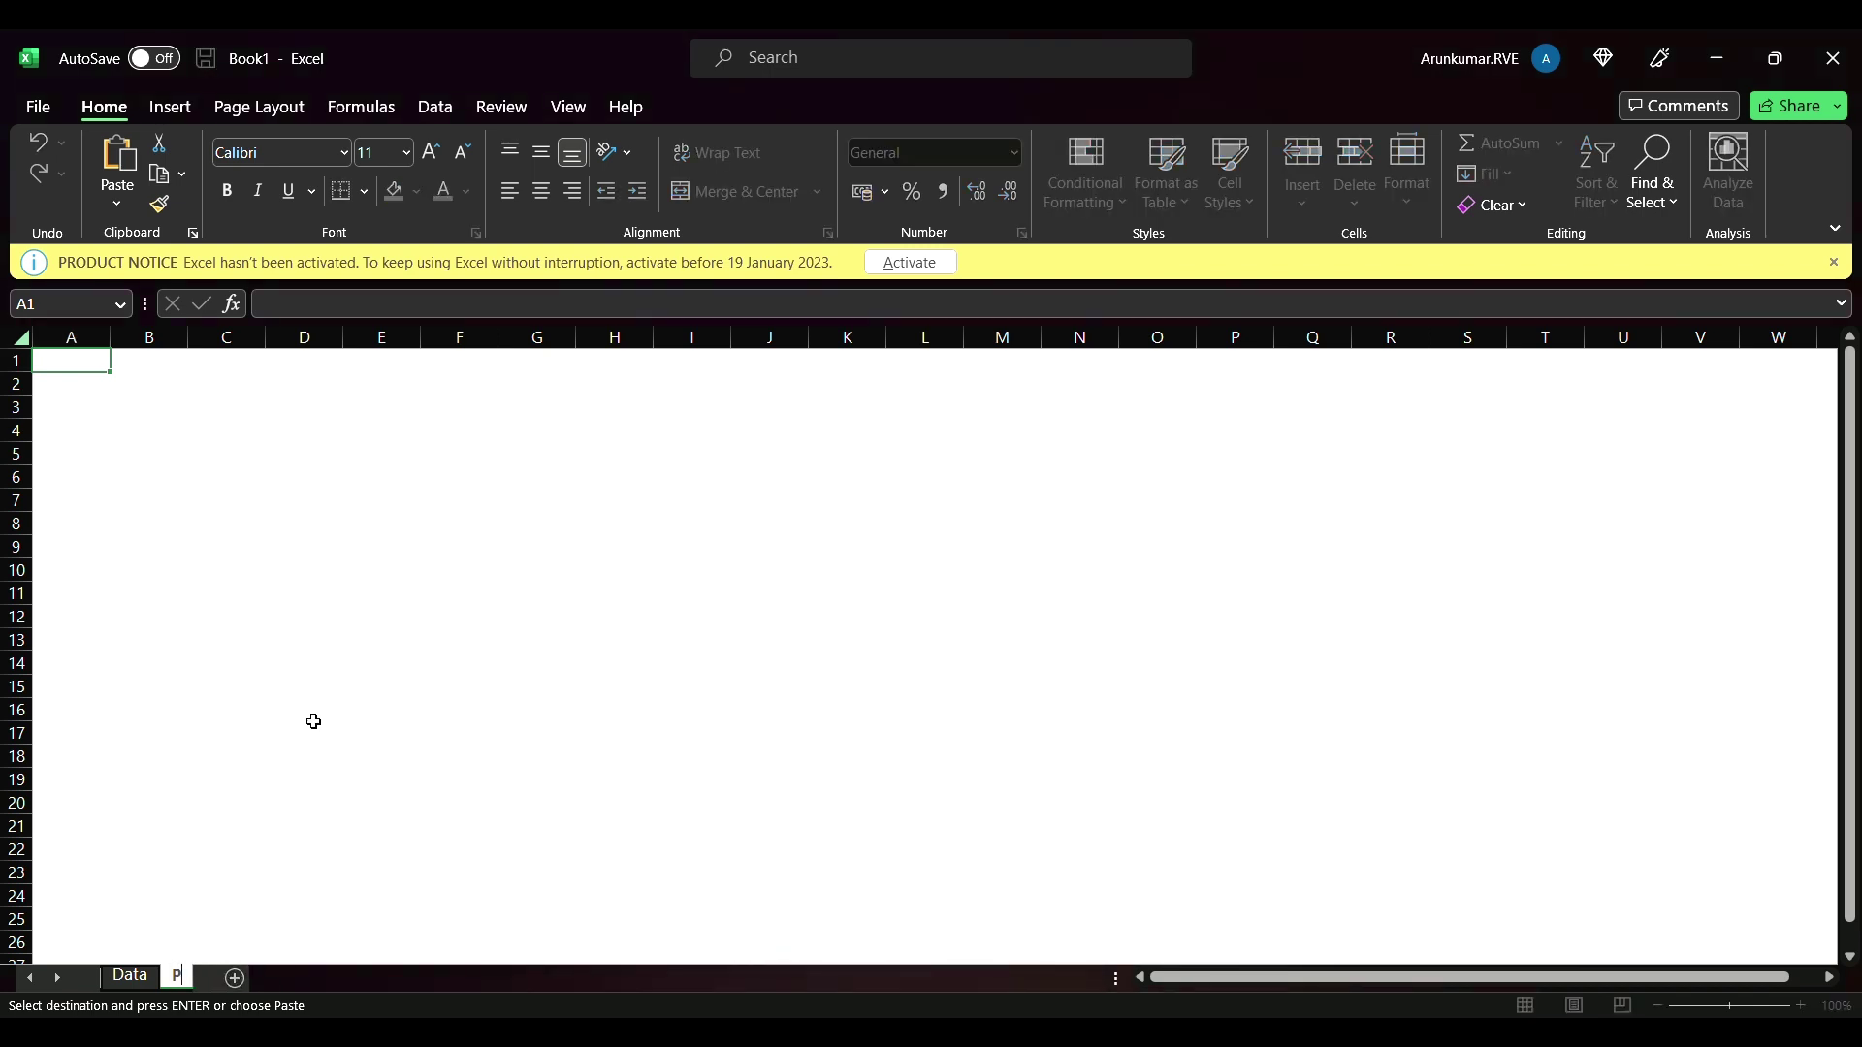
type("roducti")
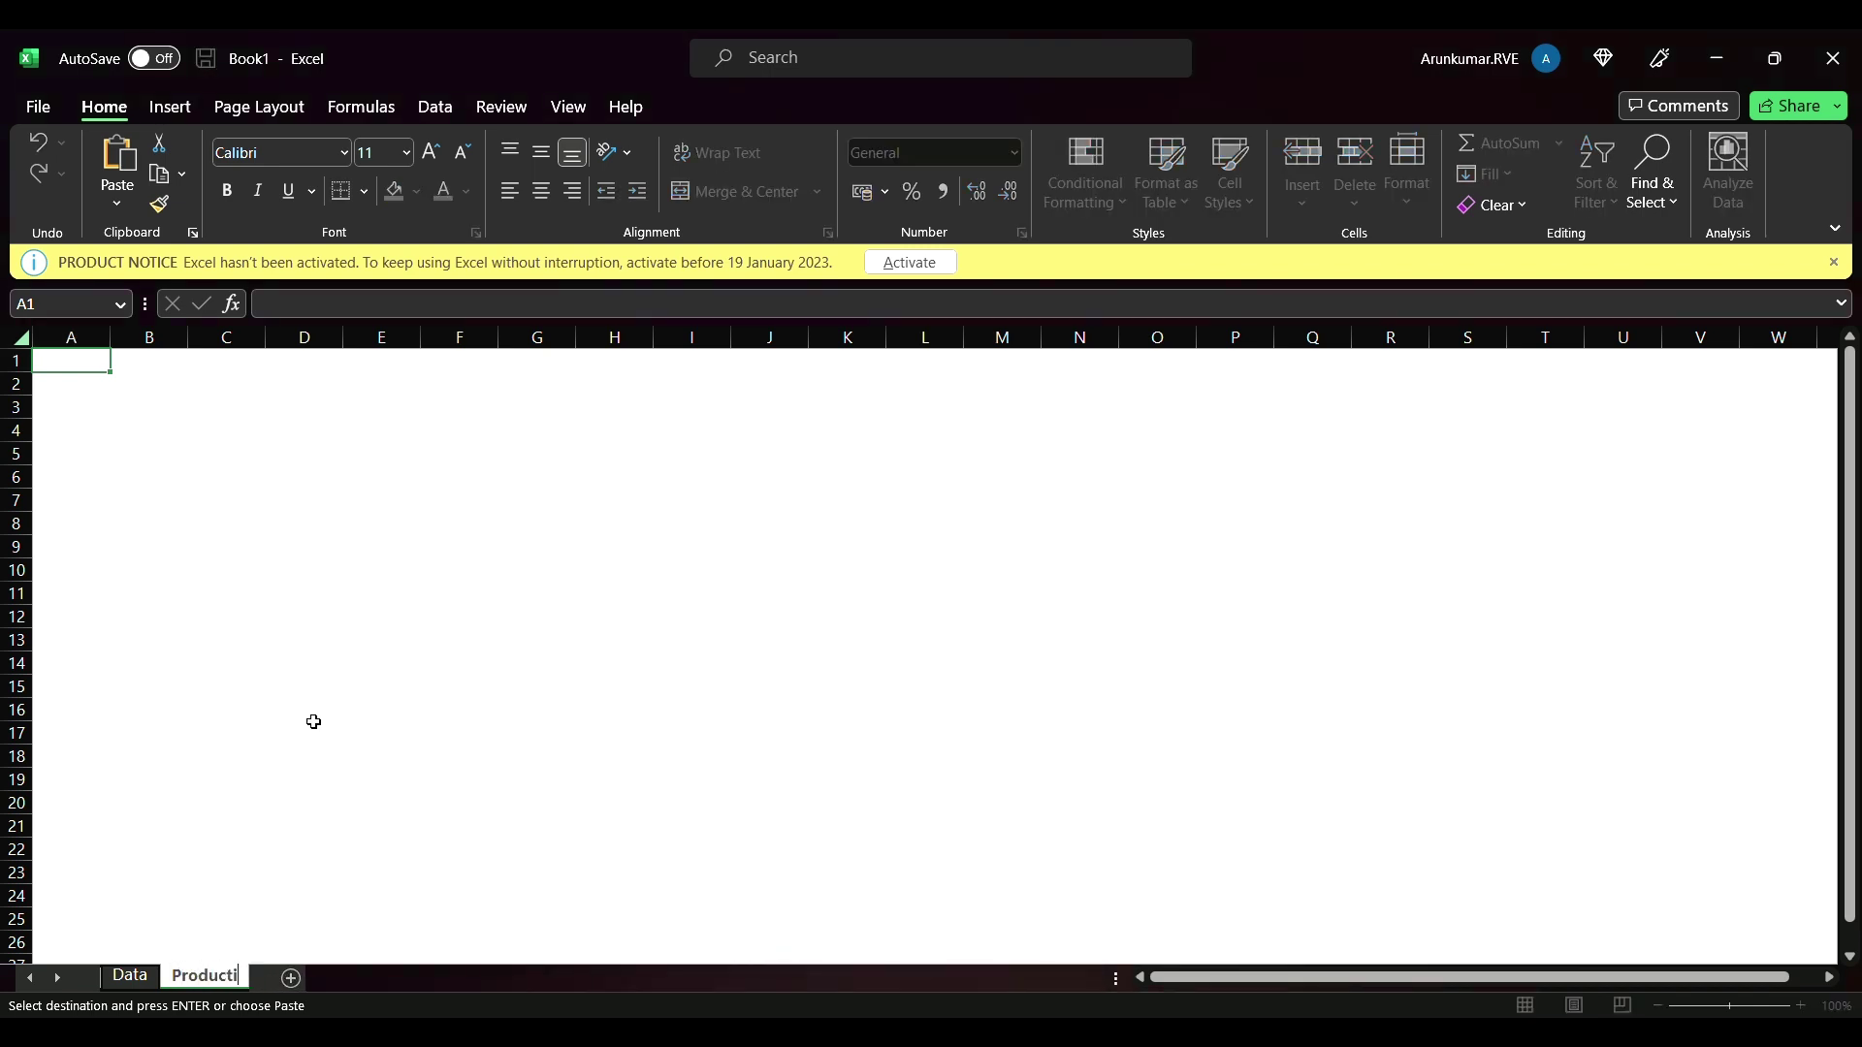
type("on country")
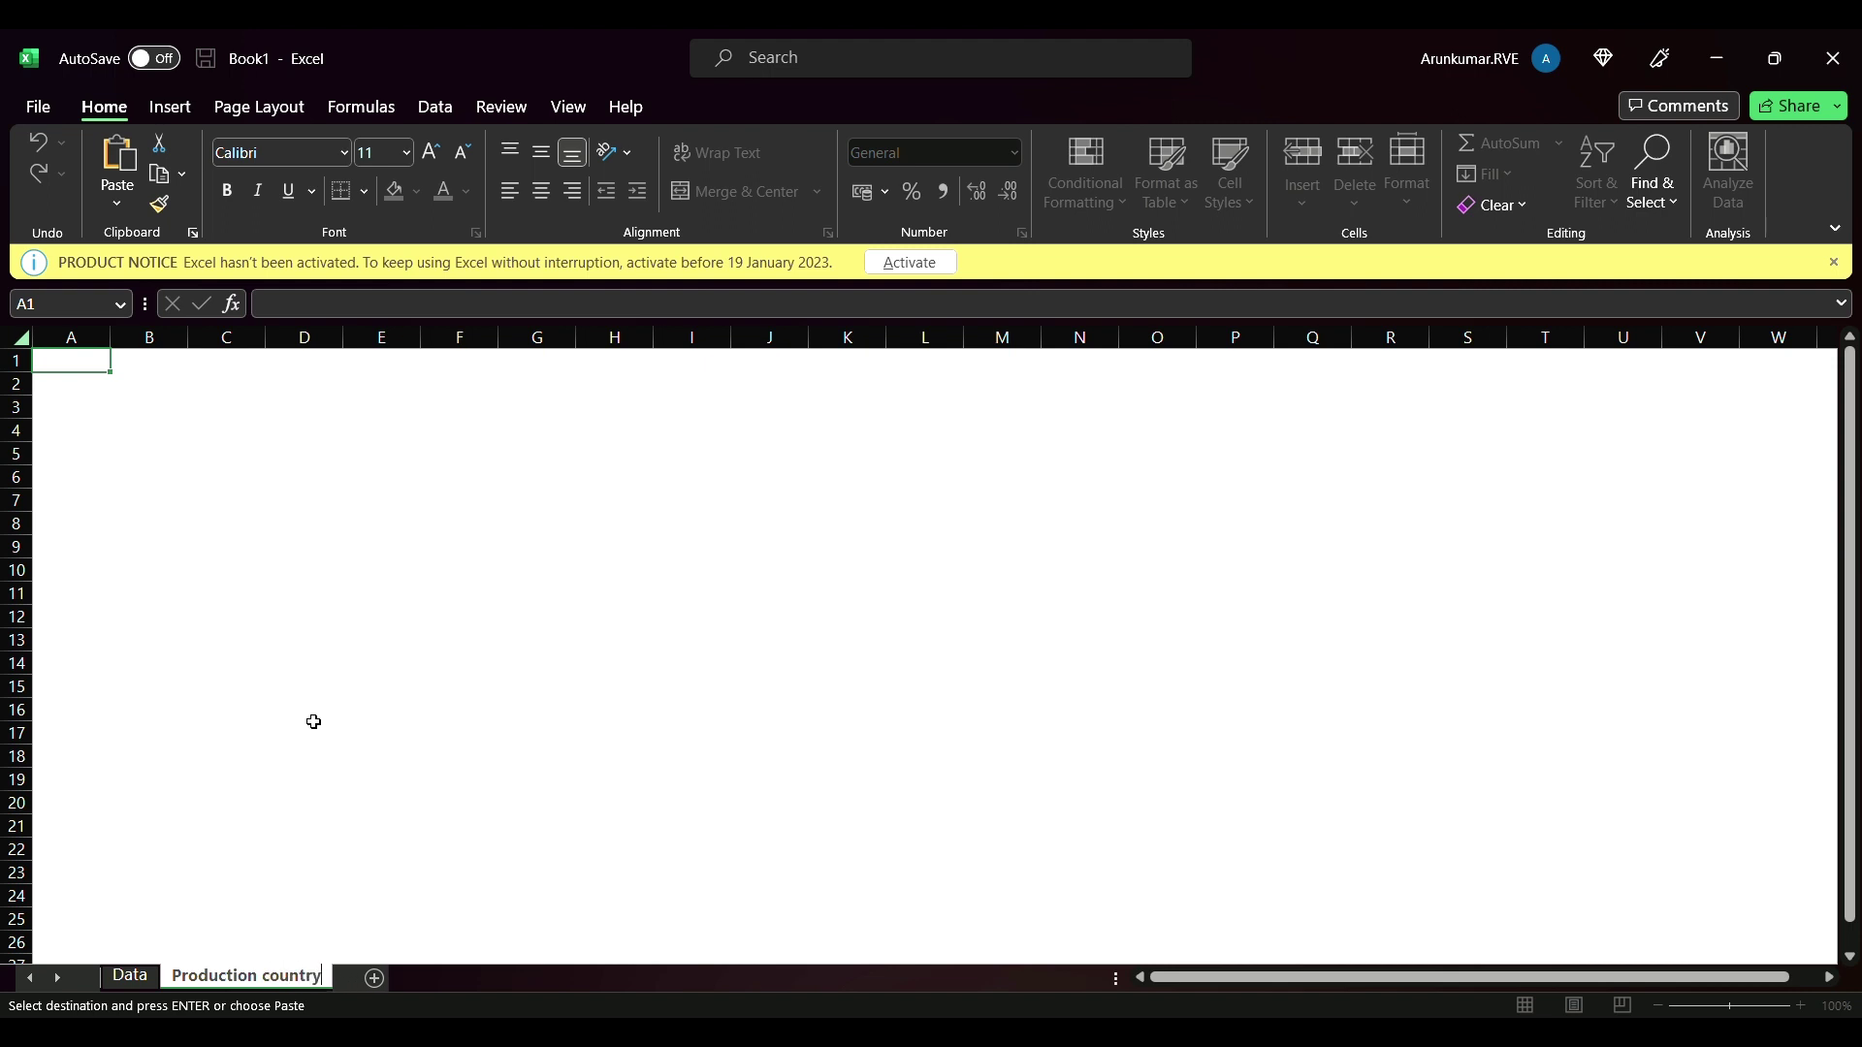
key("Return")
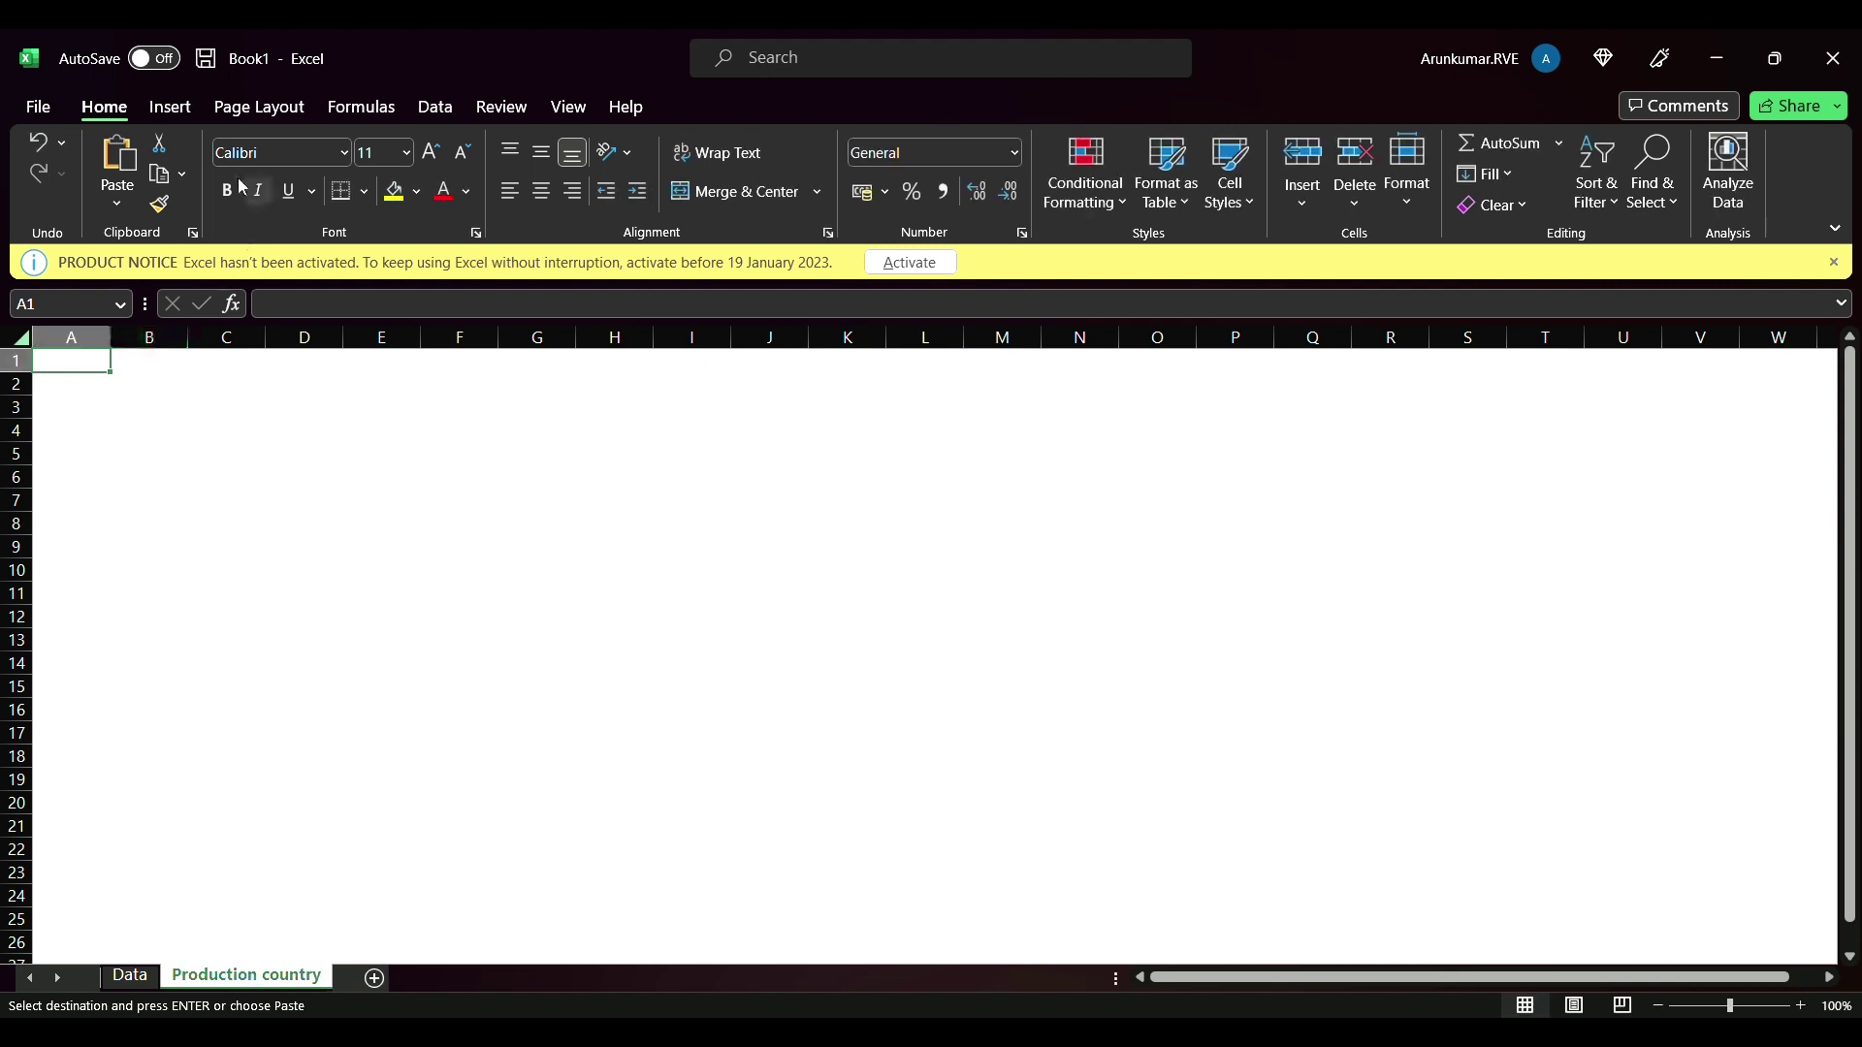
- Create a PivotTable on Production country from the Data movie table A1:E80
left_click(167, 121)
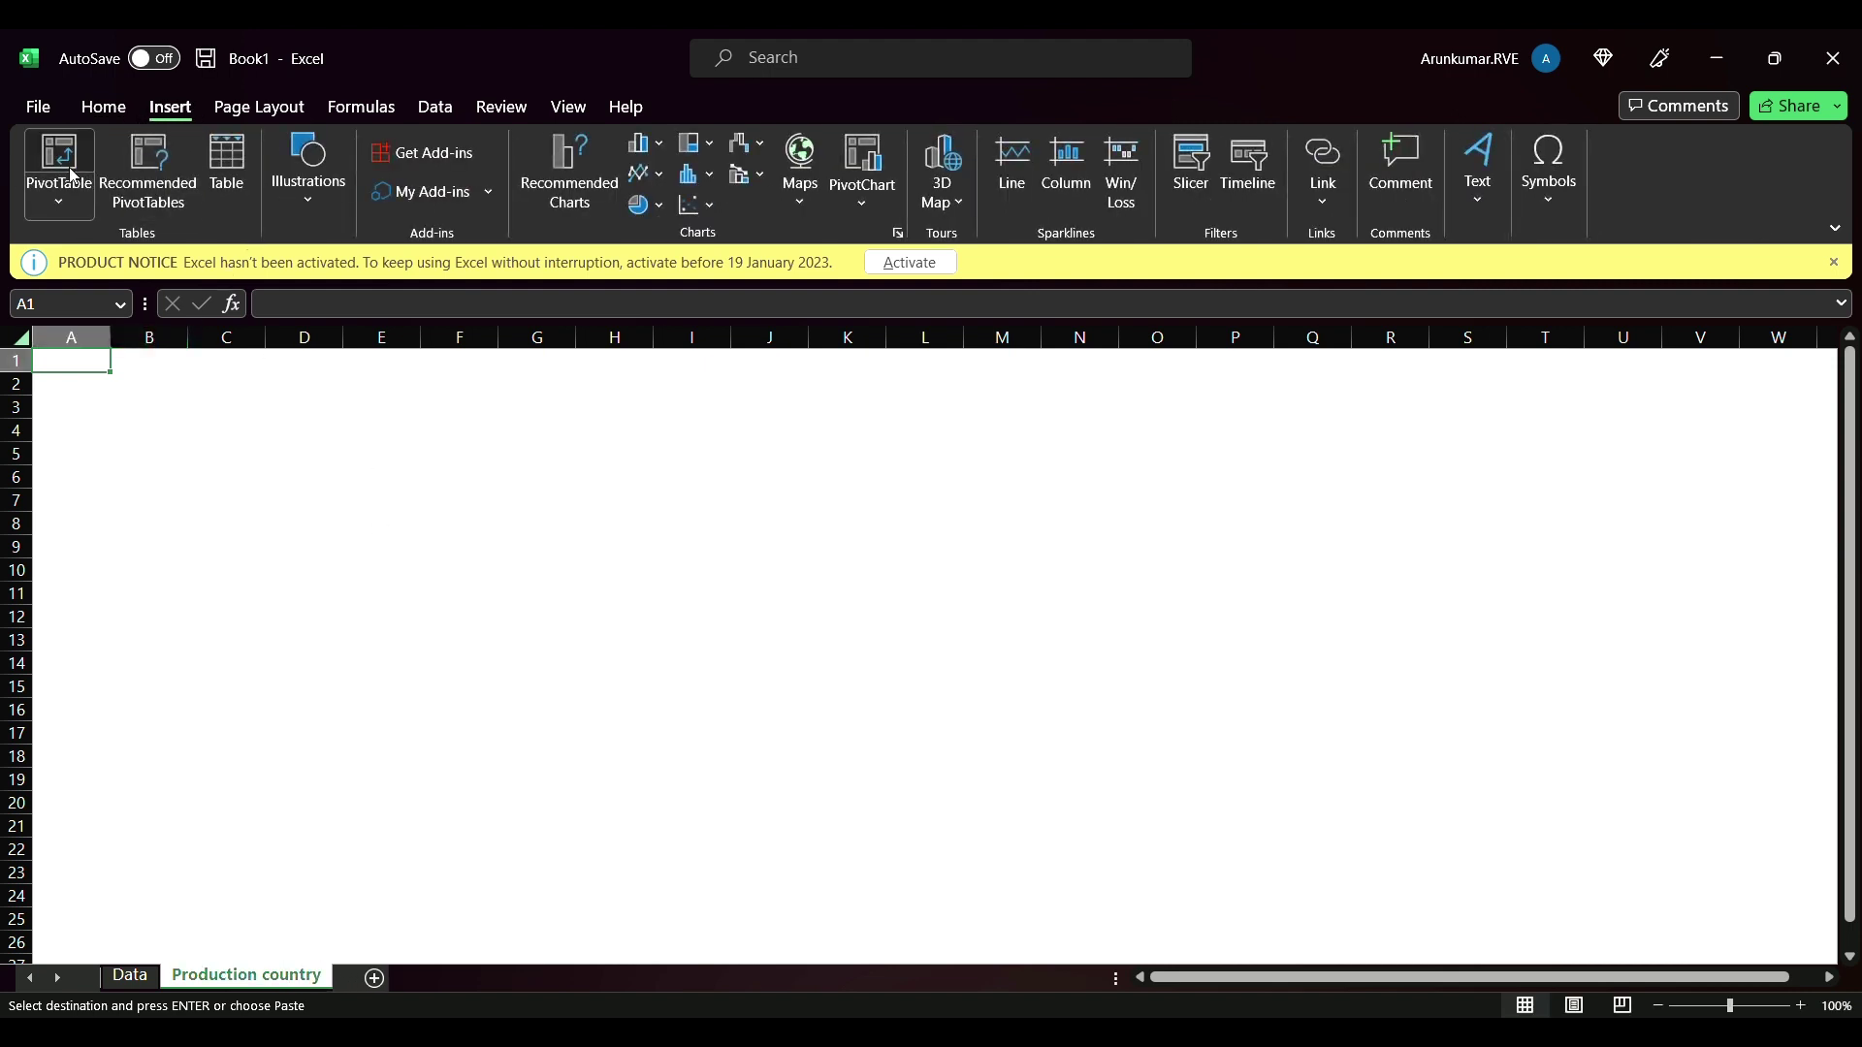
left_click(136, 977)
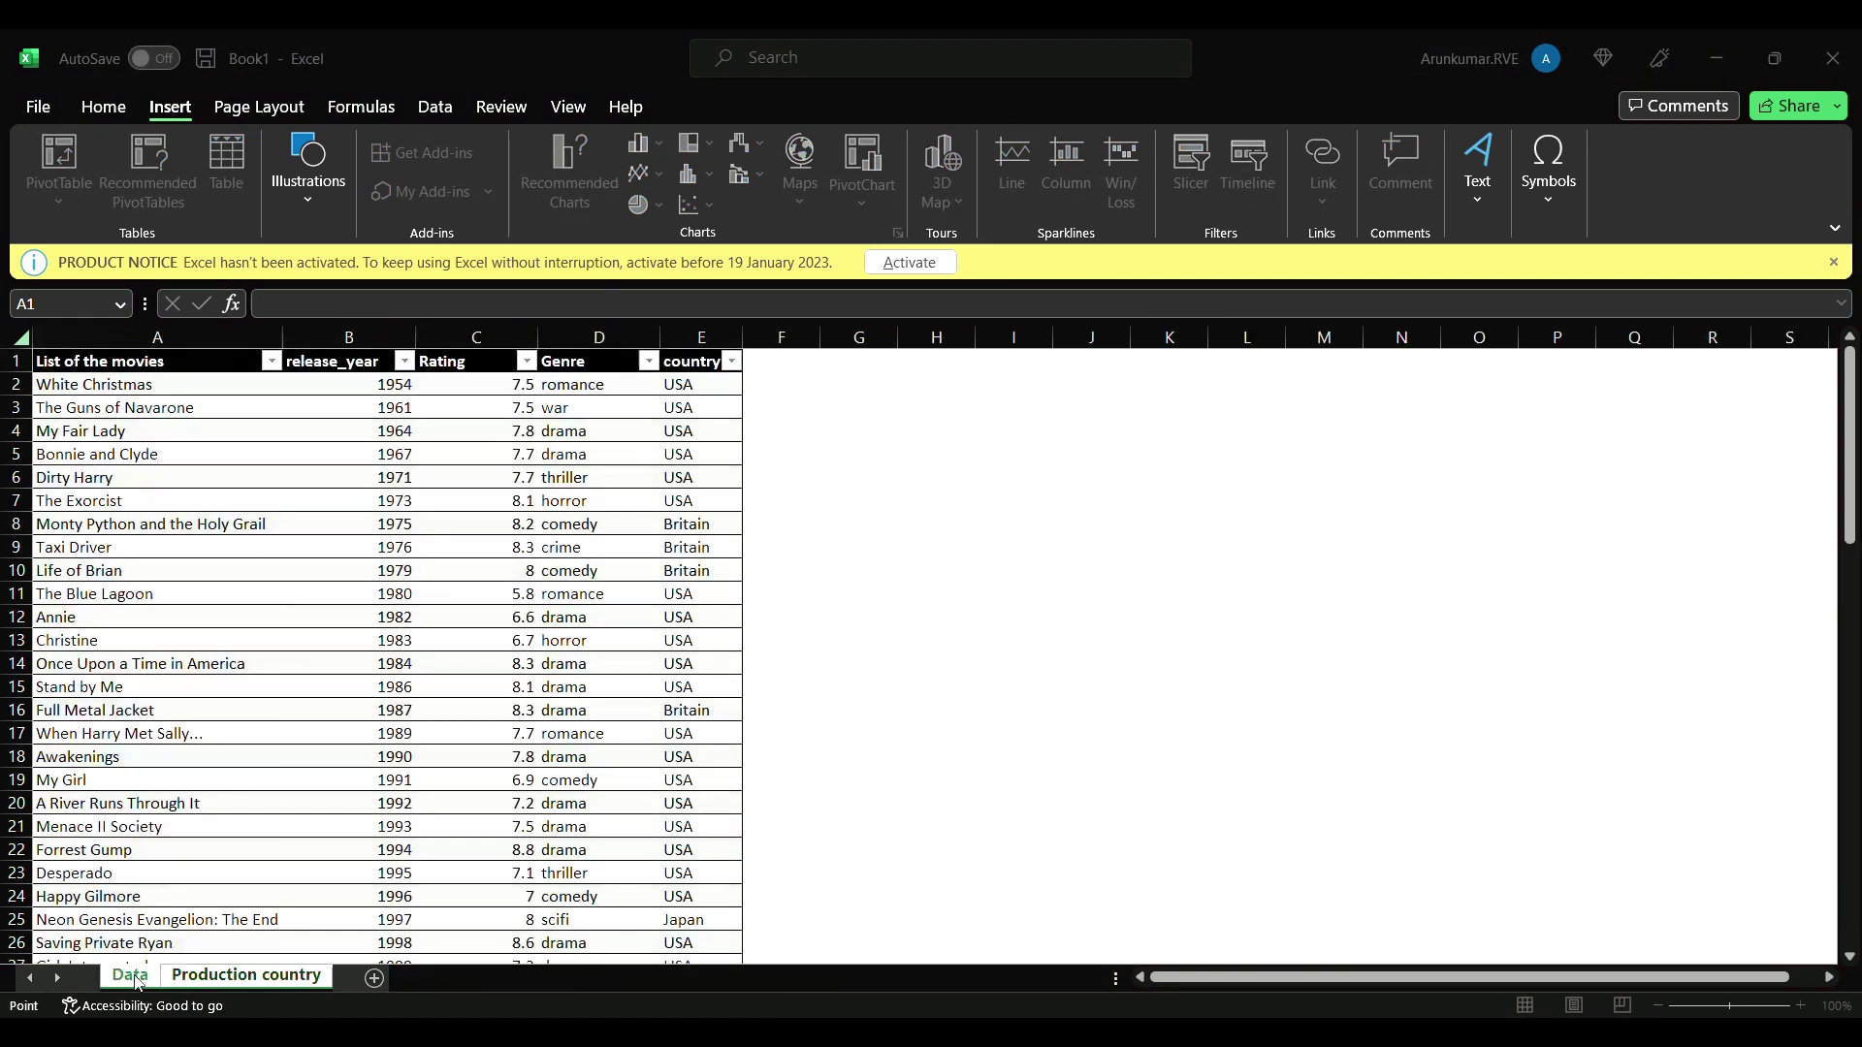
left_click_drag(87, 368, 669, 896)
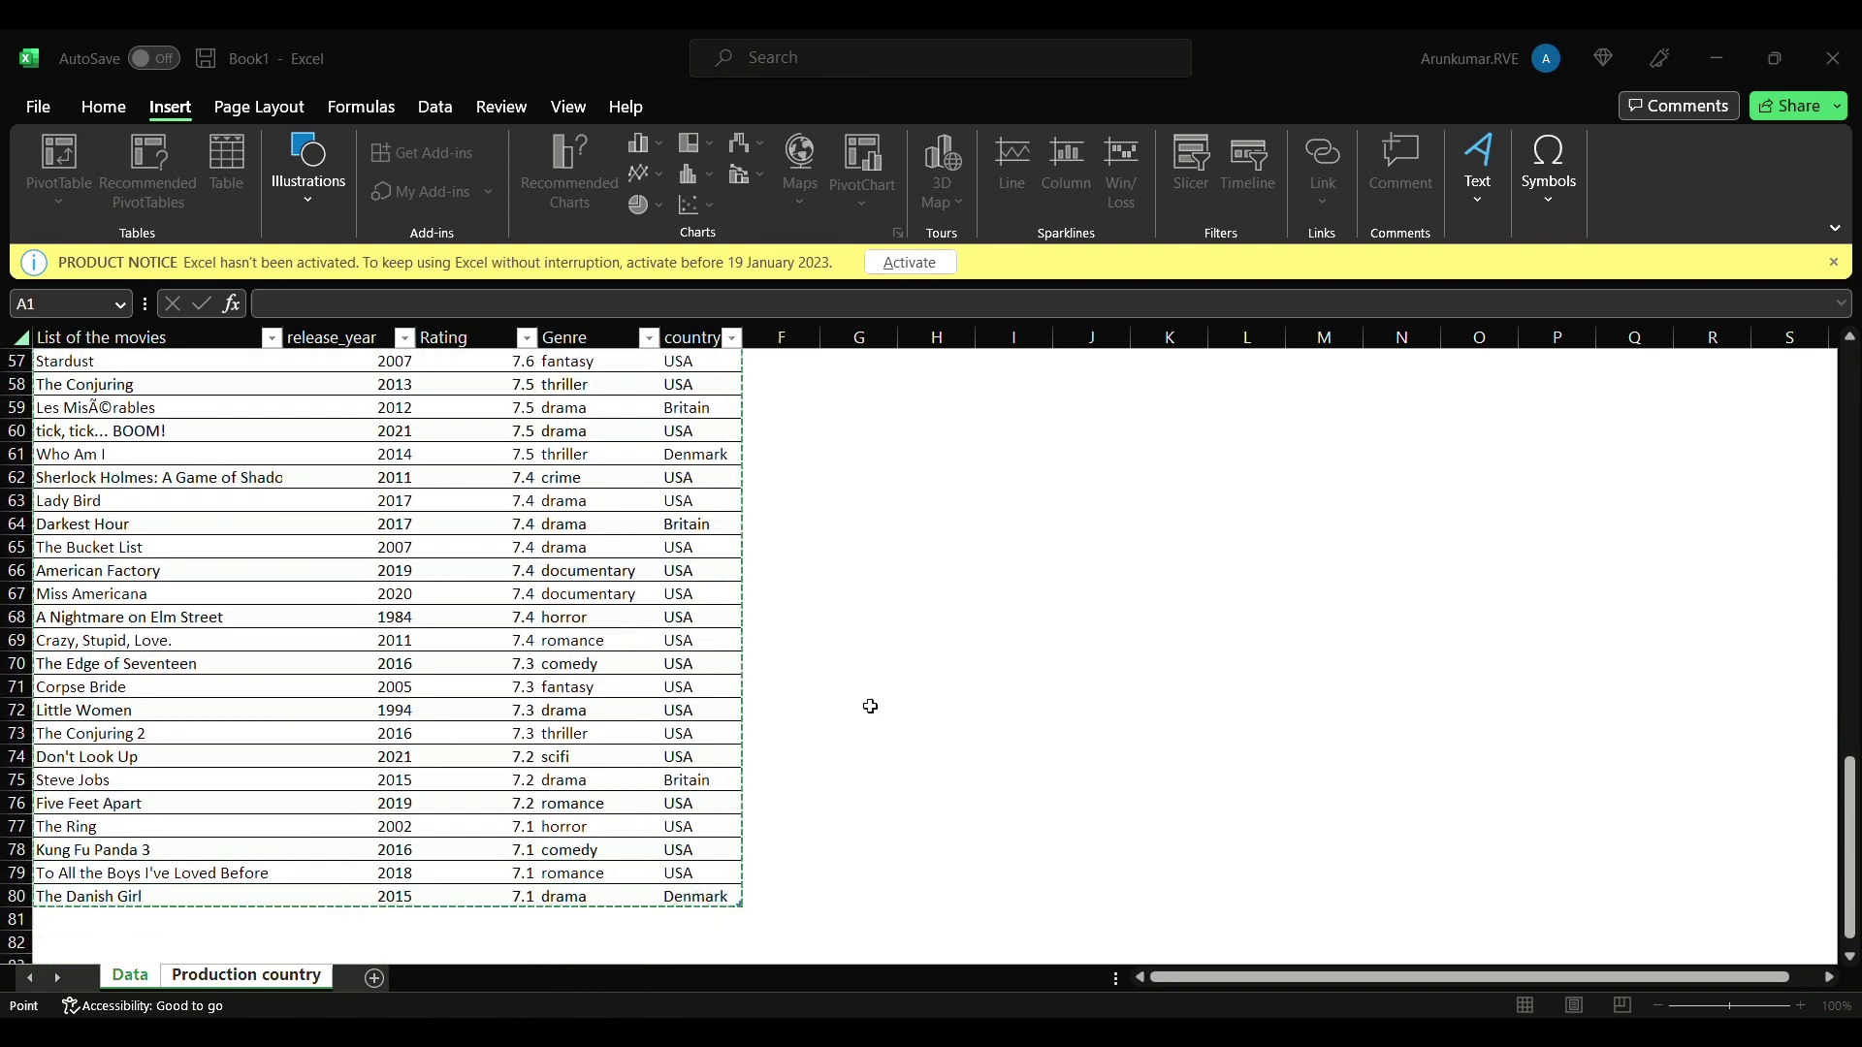
key("Return")
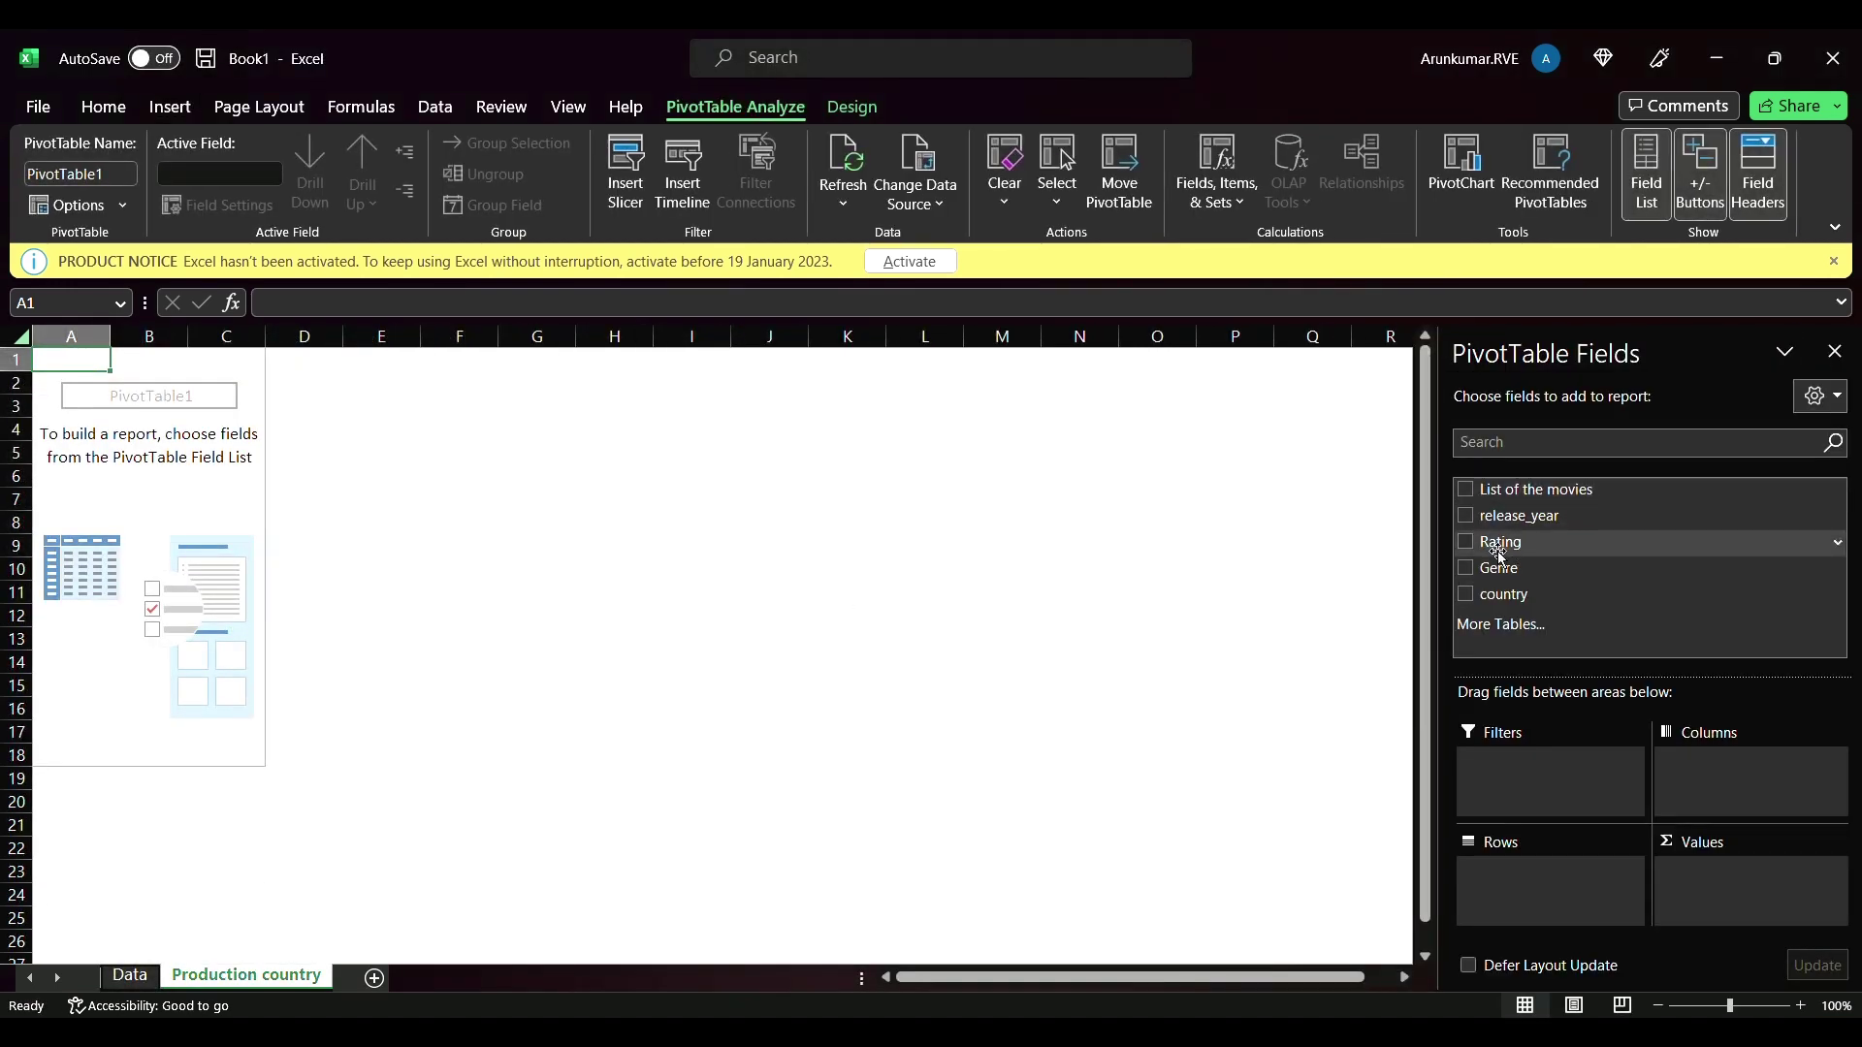
- Put country in Rows and a count of movies in Values (USA 48, total 79)
left_click_drag(1513, 595, 1522, 903)
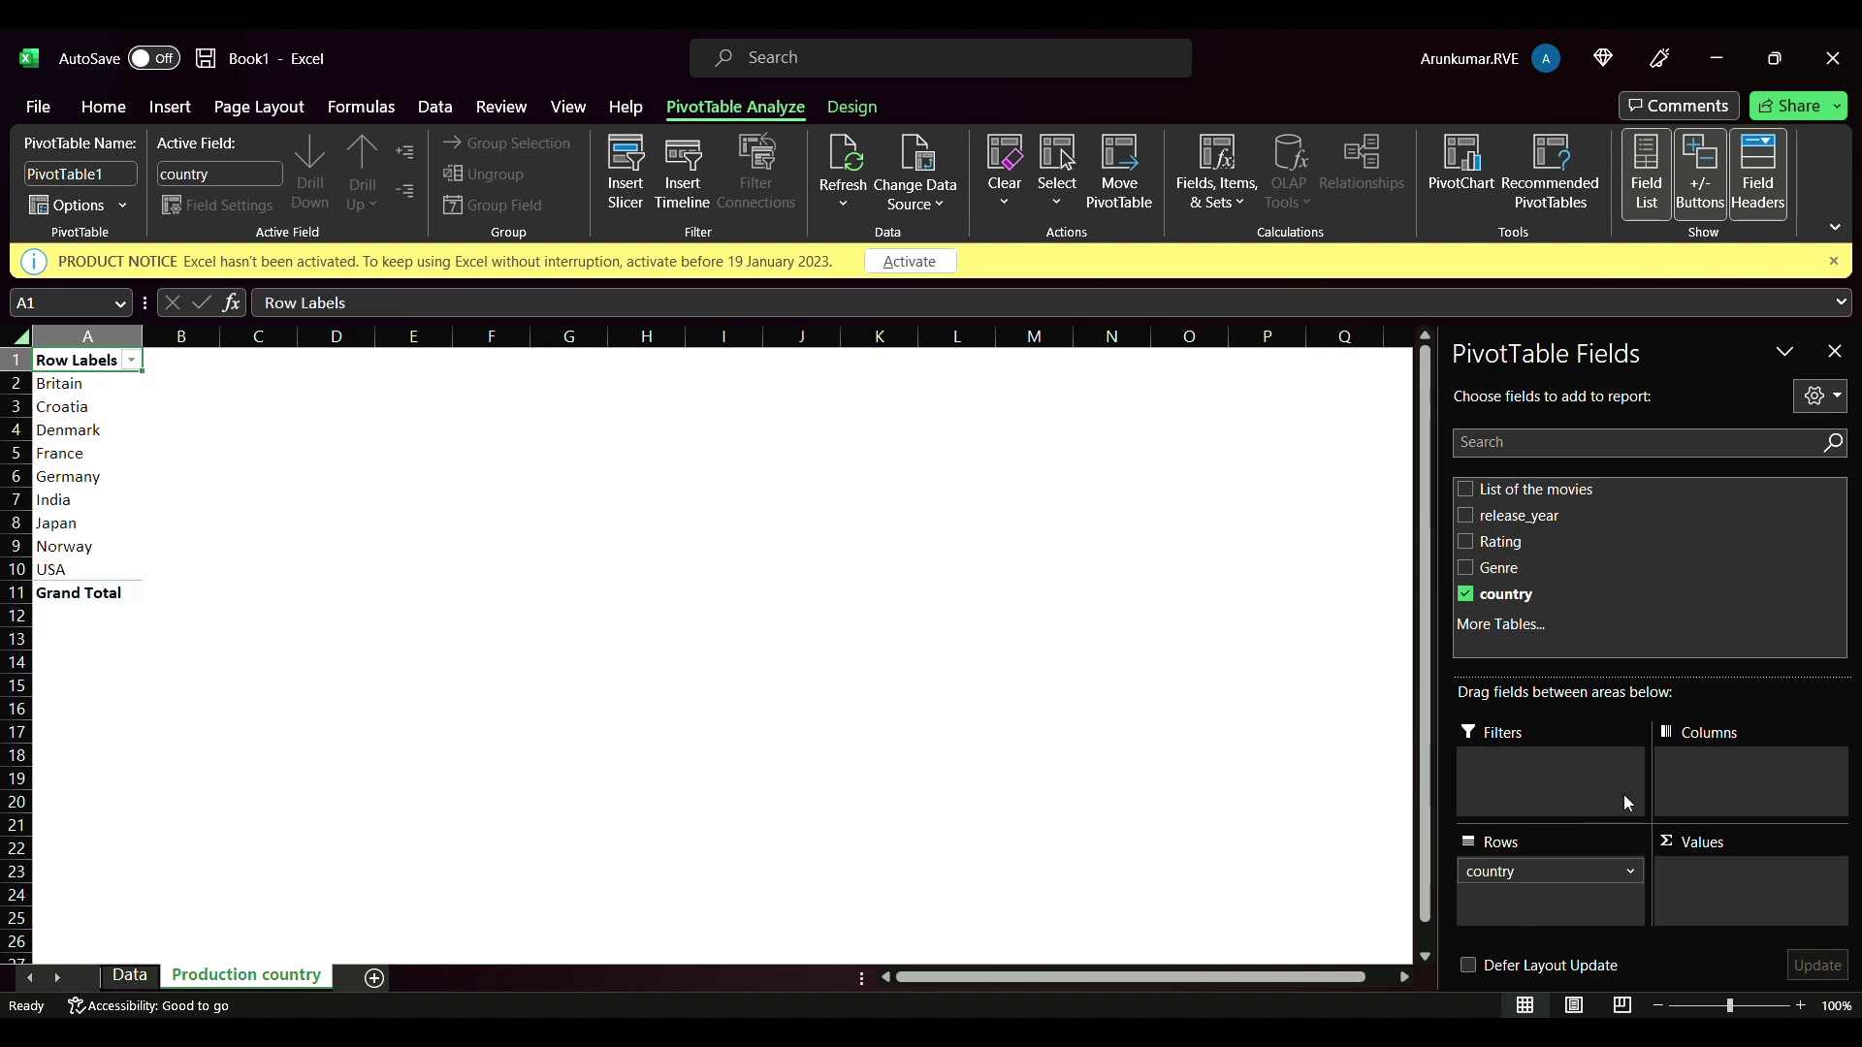
left_click_drag(1540, 490, 1715, 876)
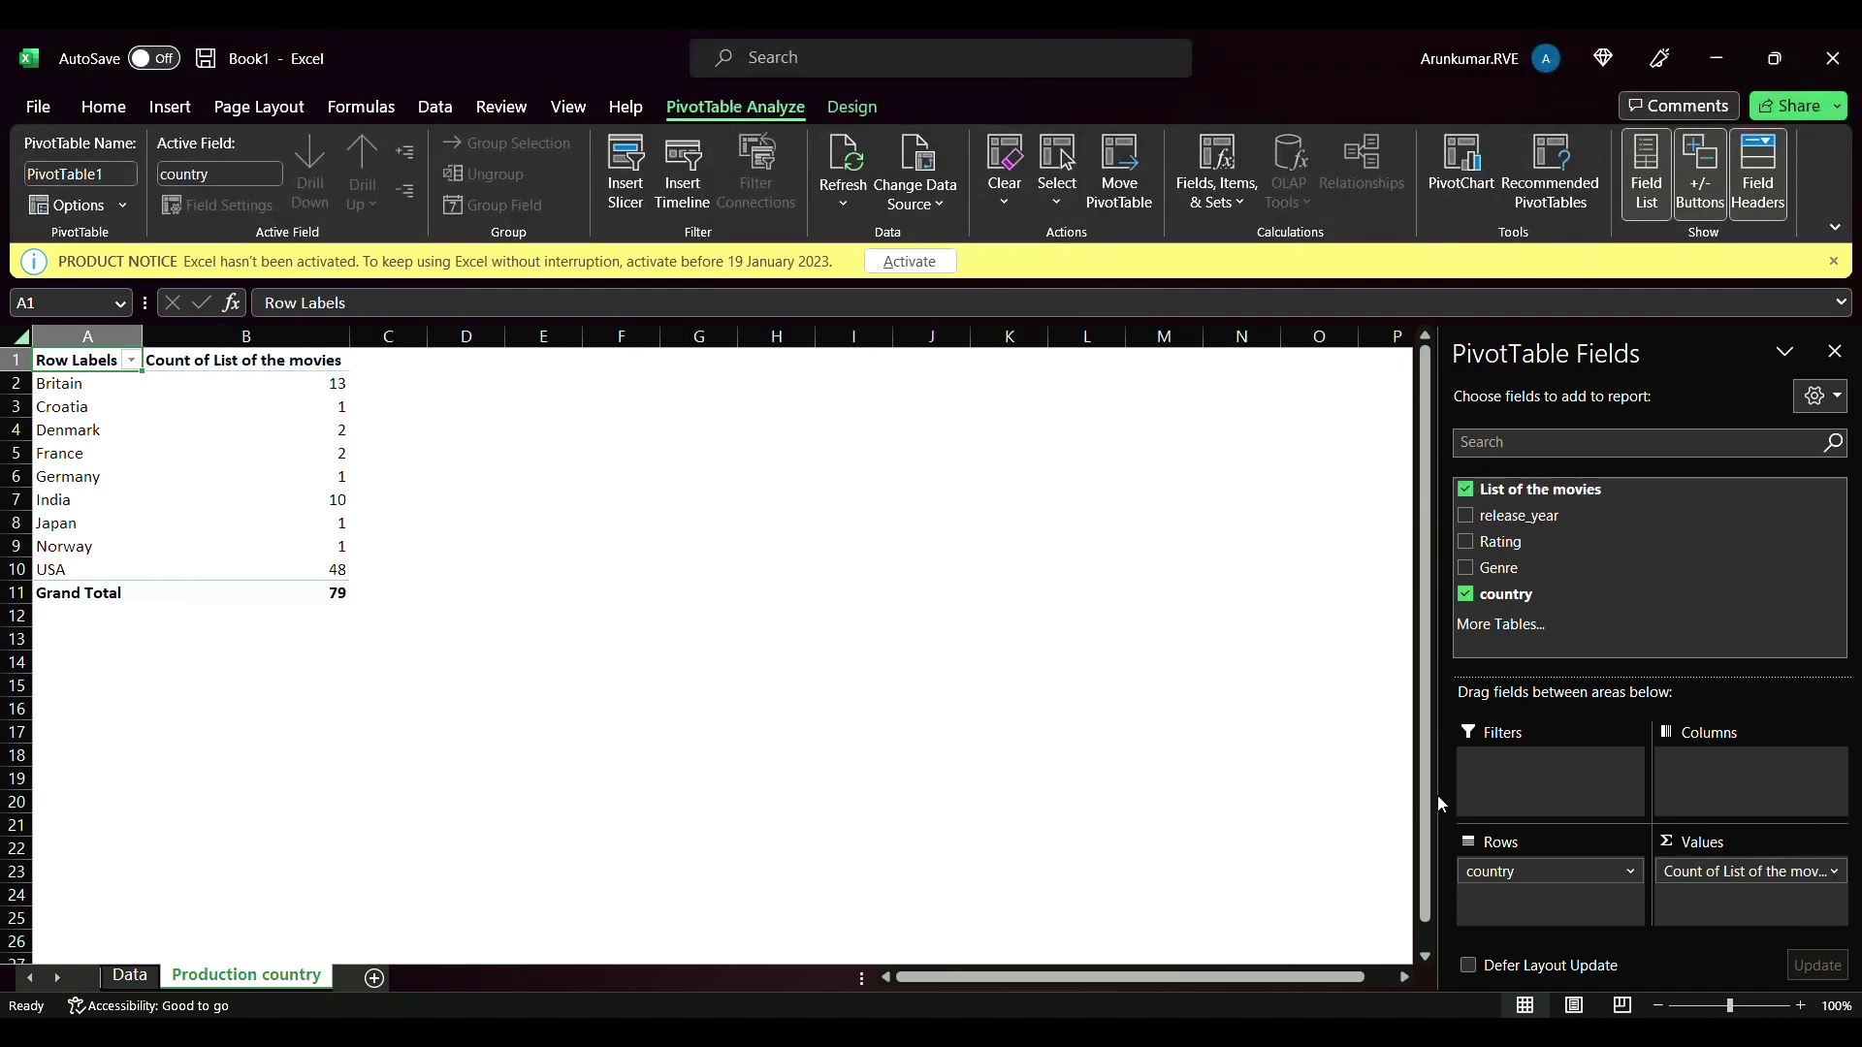
left_click_drag(559, 655, 269, 485)
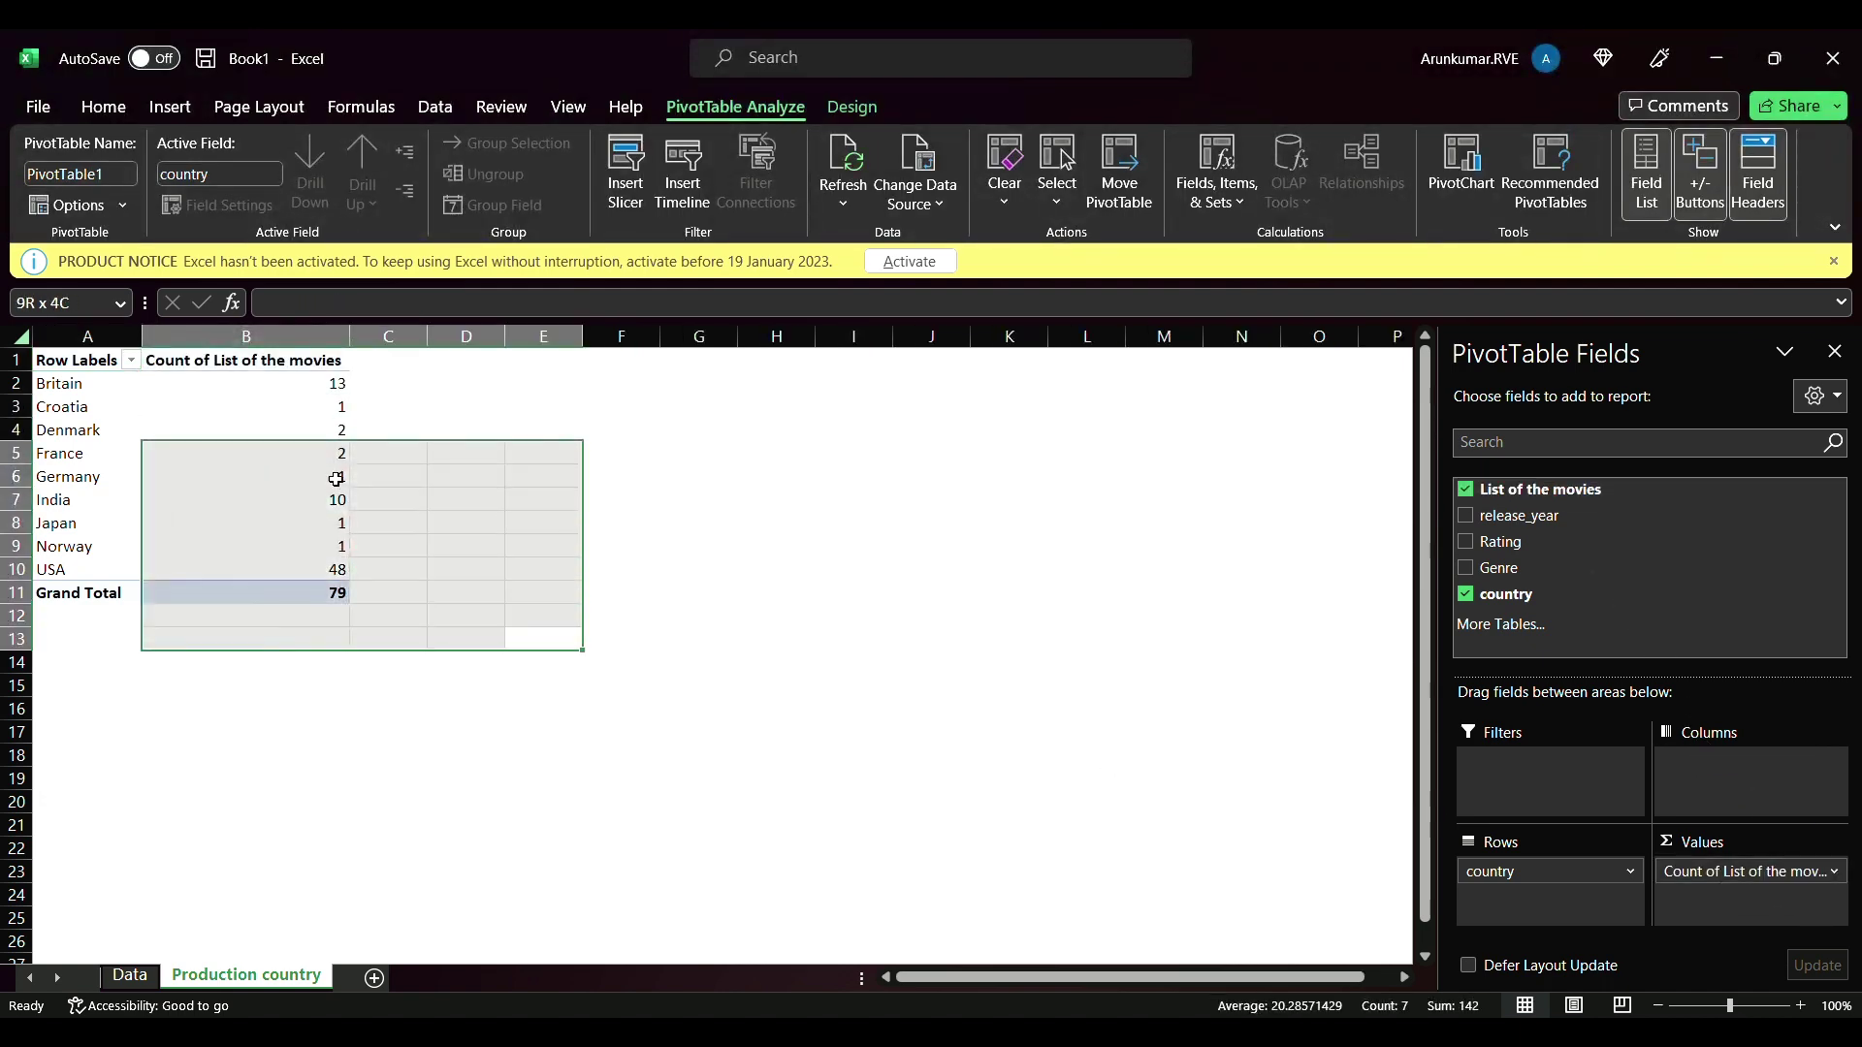
left_click(524, 603)
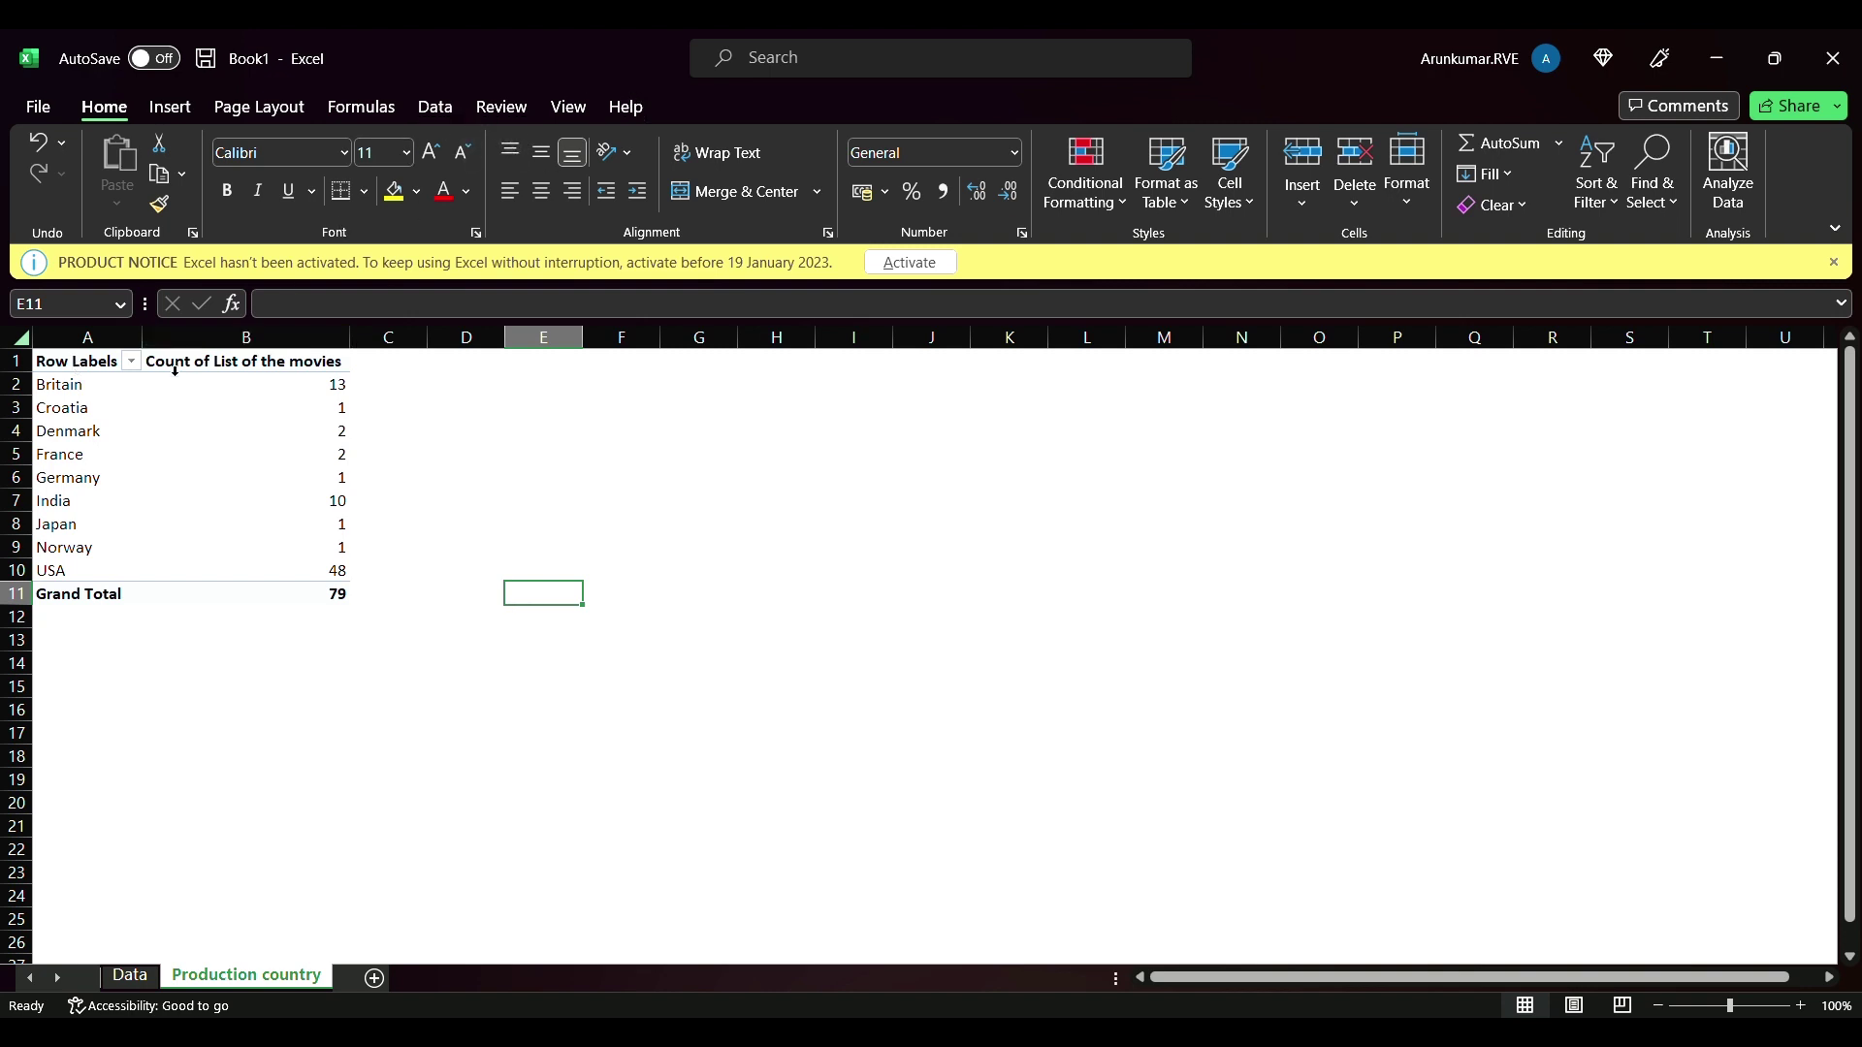
left_click_drag(117, 361, 304, 592)
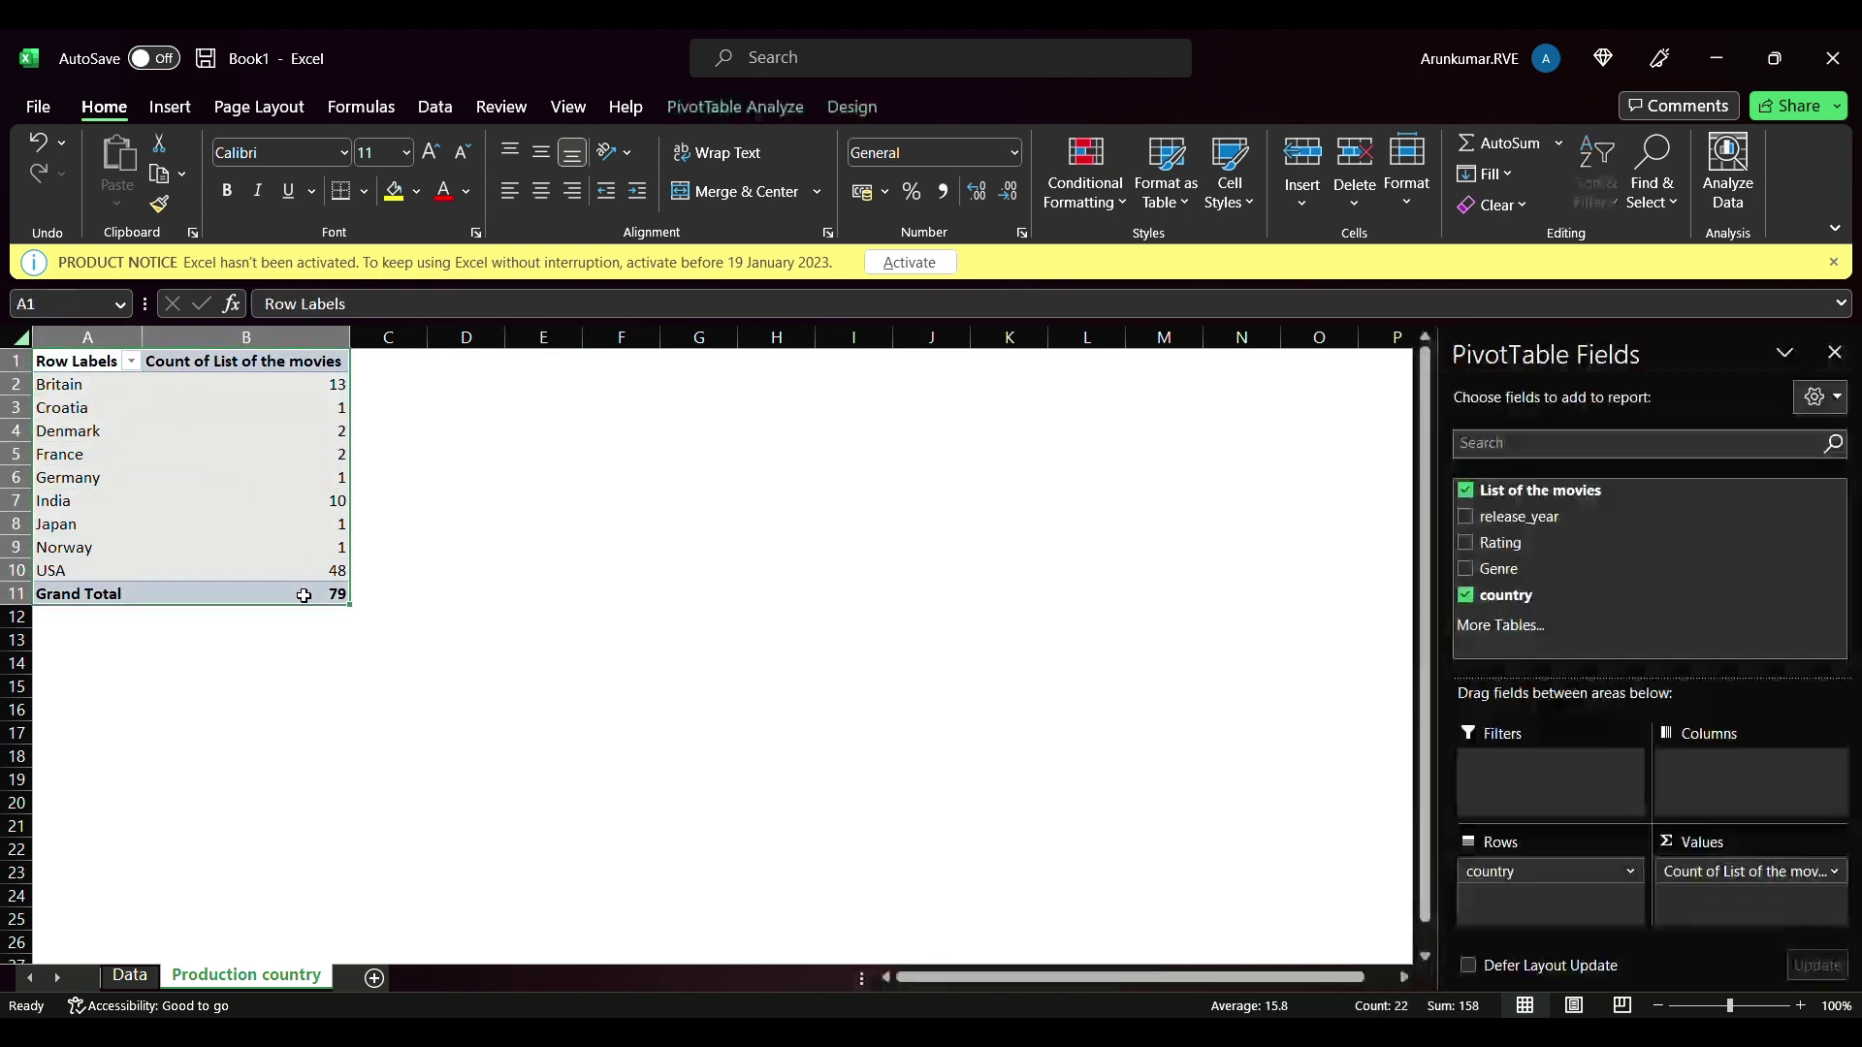
- Insert a pie PivotChart of movies per country and place it beside the pivot table
left_click(718, 109)
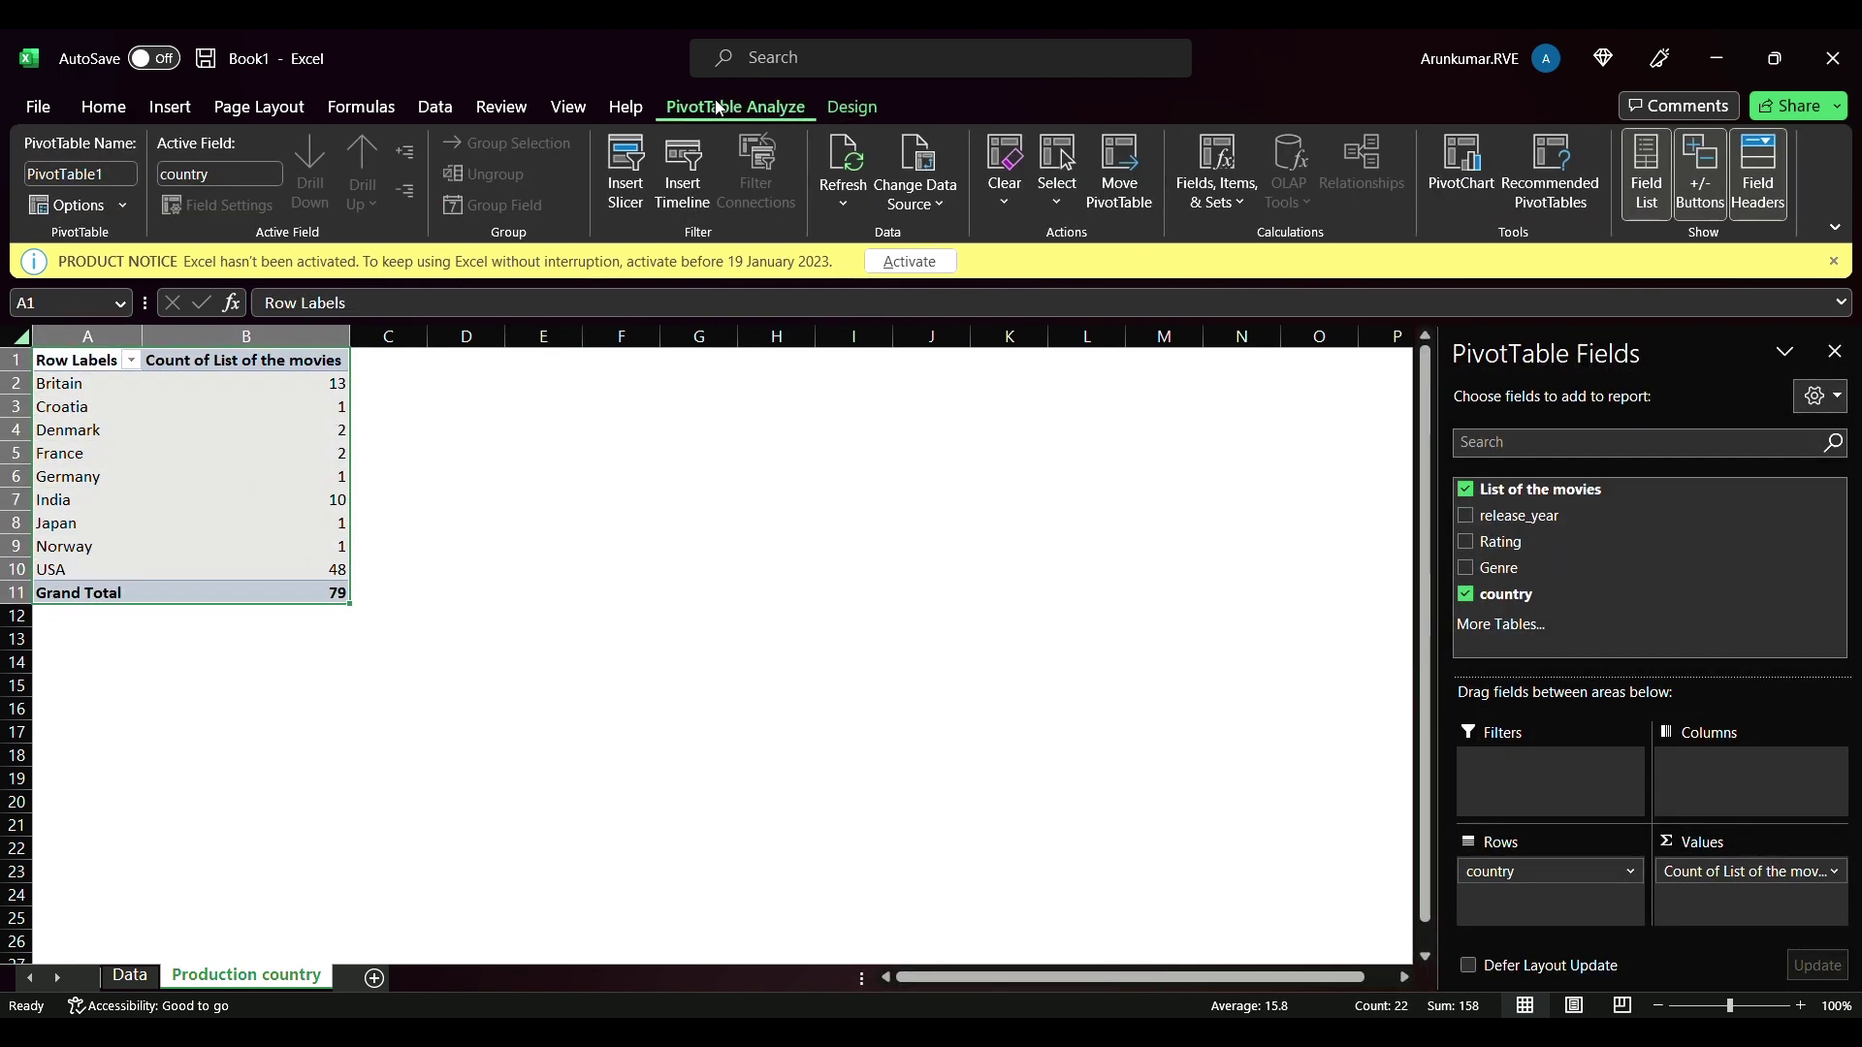
left_click(1464, 175)
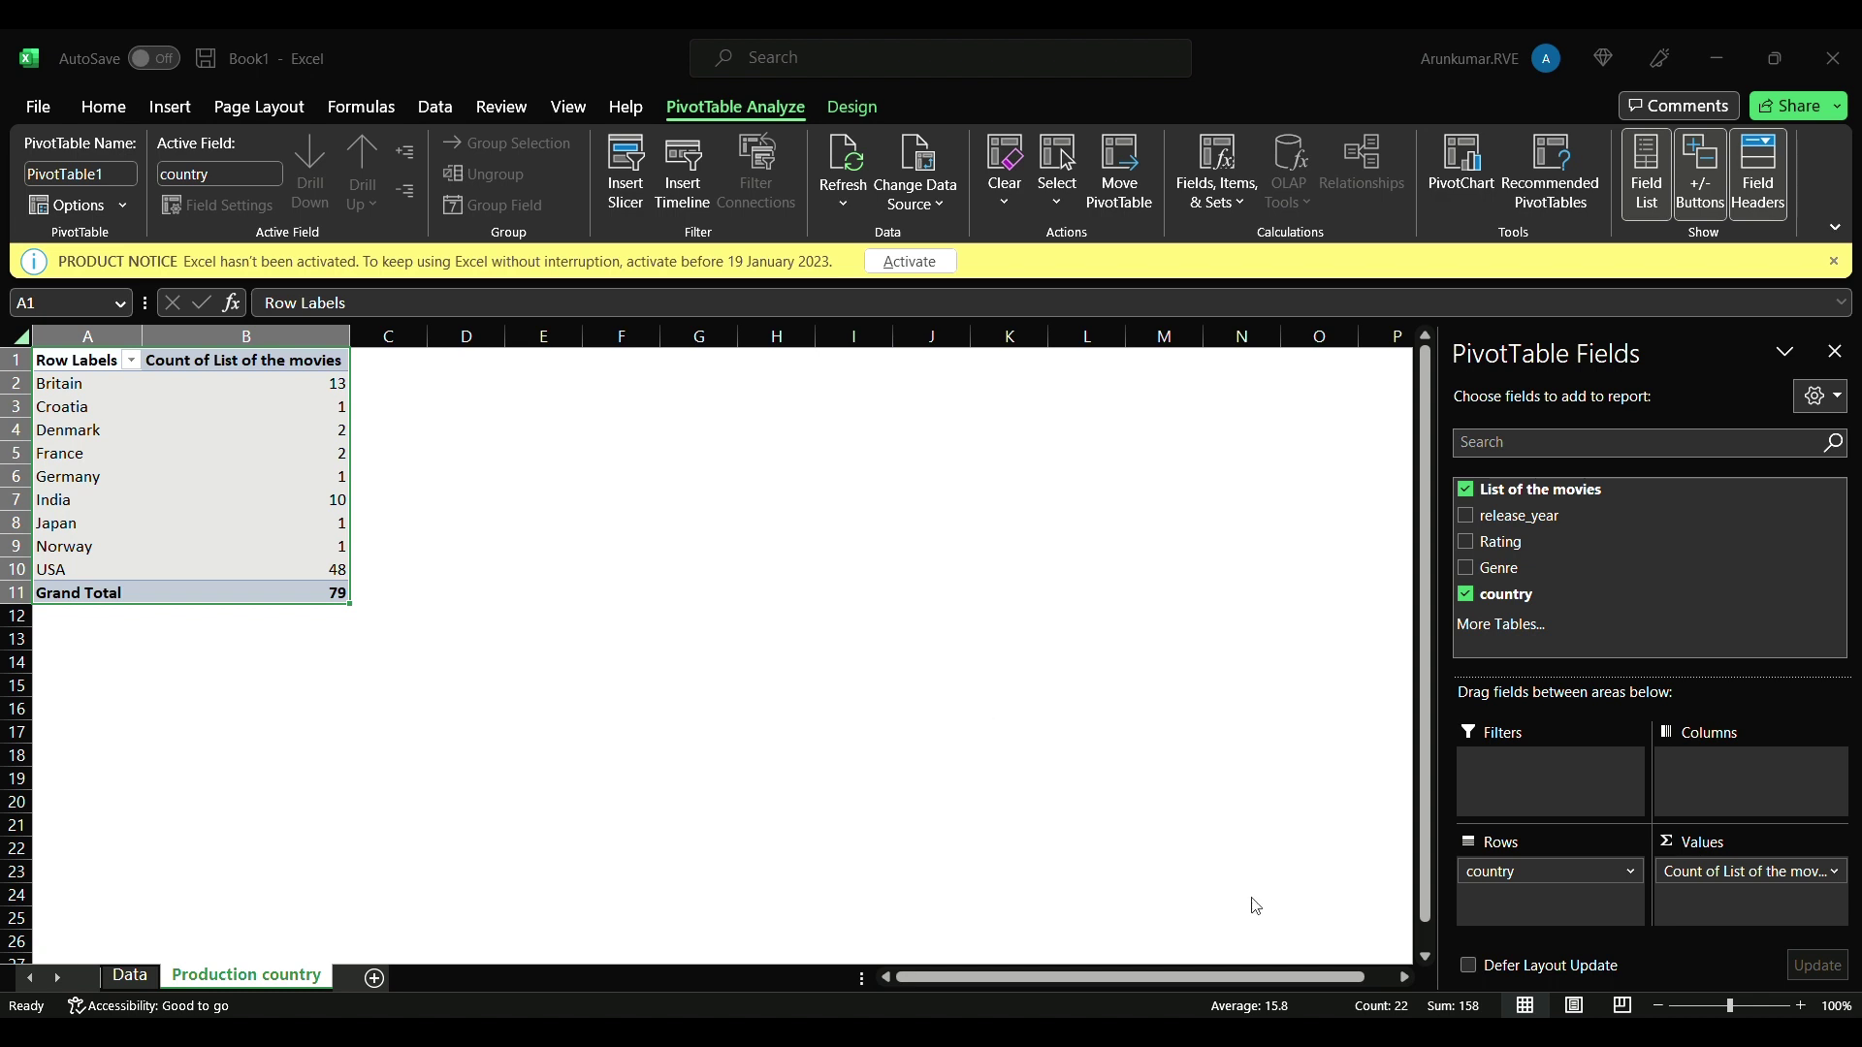
left_click(1185, 883)
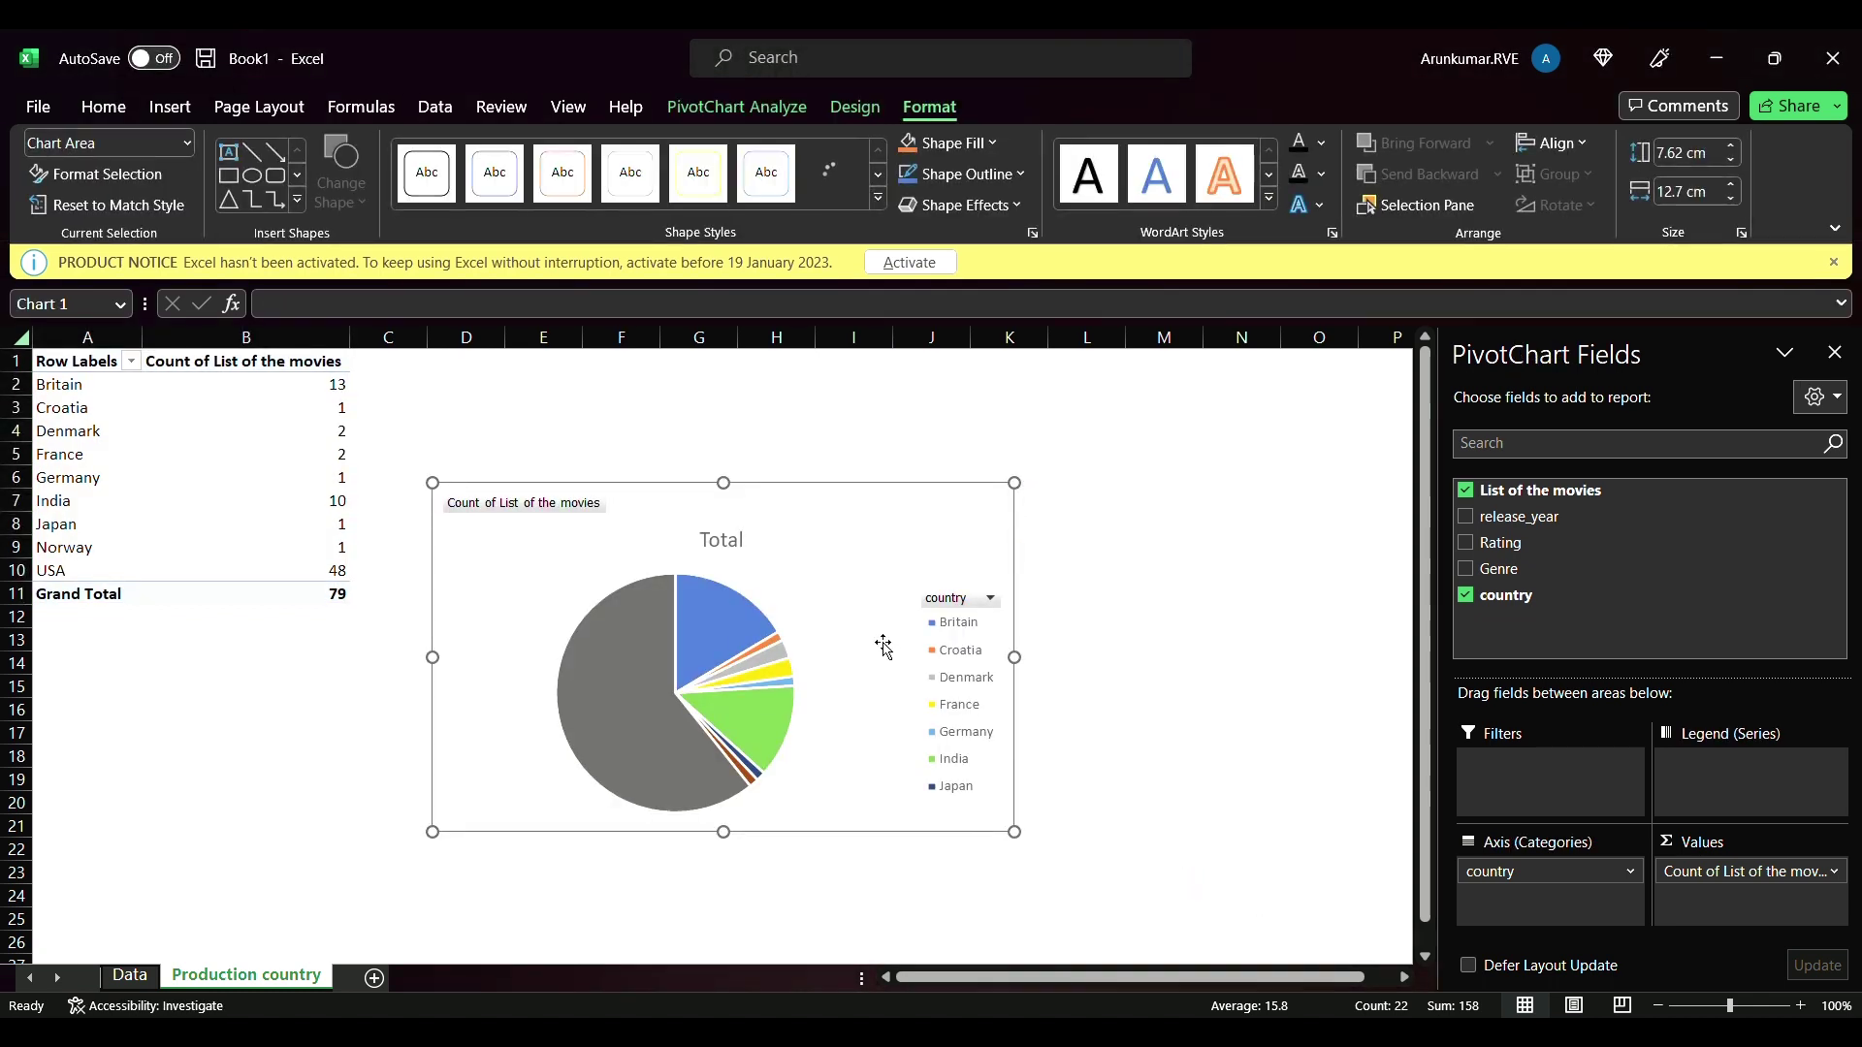
left_click_drag(876, 636, 928, 541)
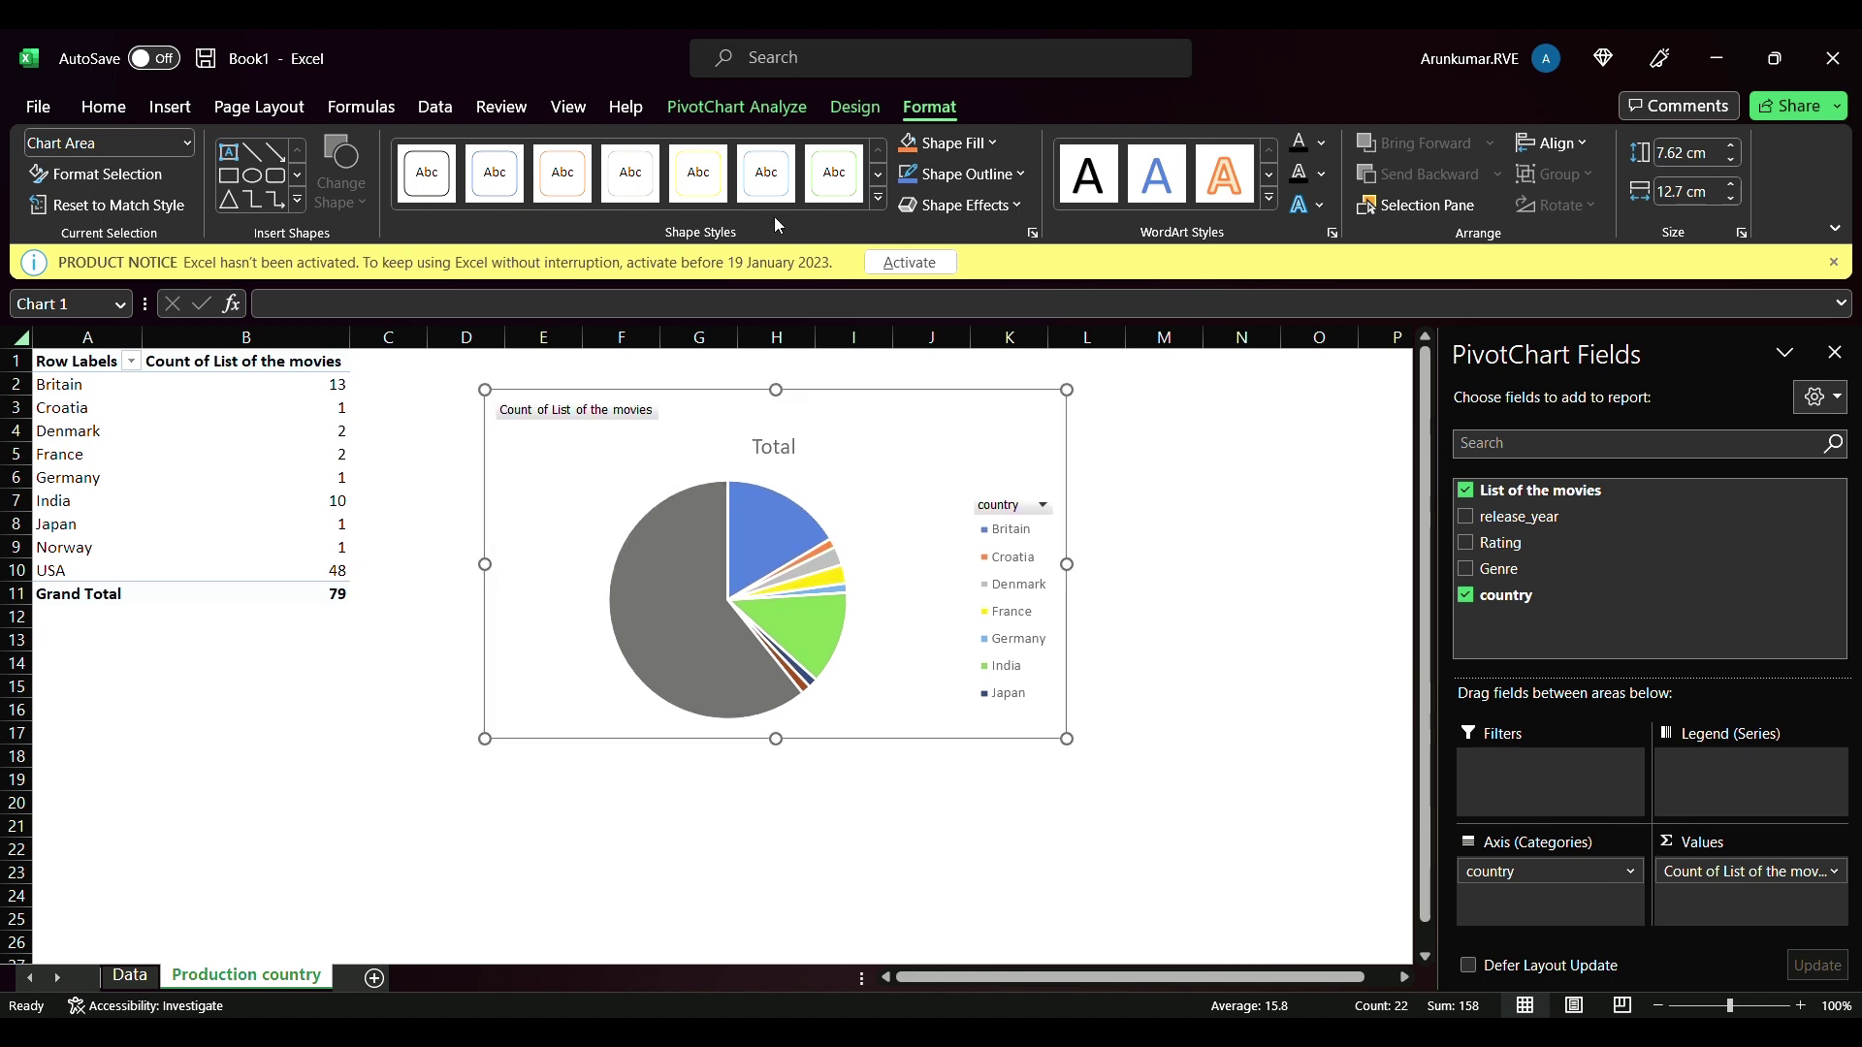
- Apply a pie chart style showing percentage labels such as 61% and 16%
left_click(854, 107)
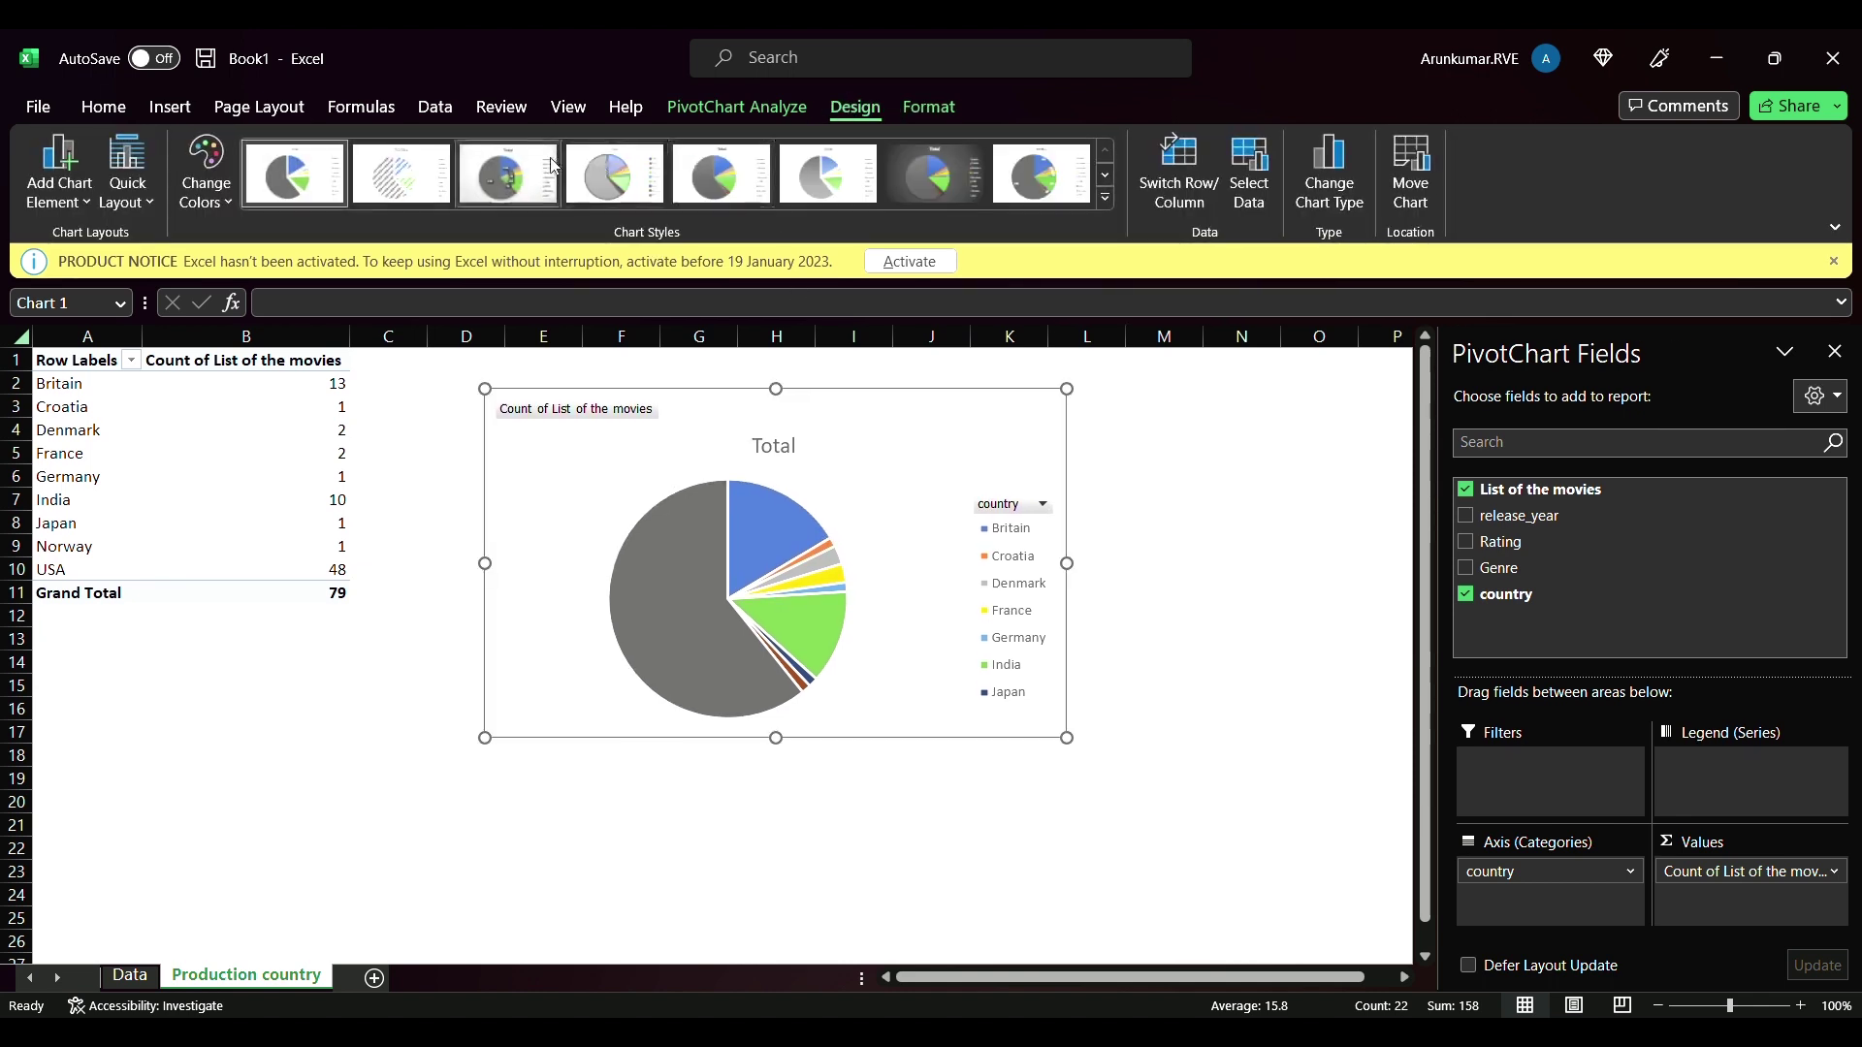
left_click(615, 175)
left_click(296, 173)
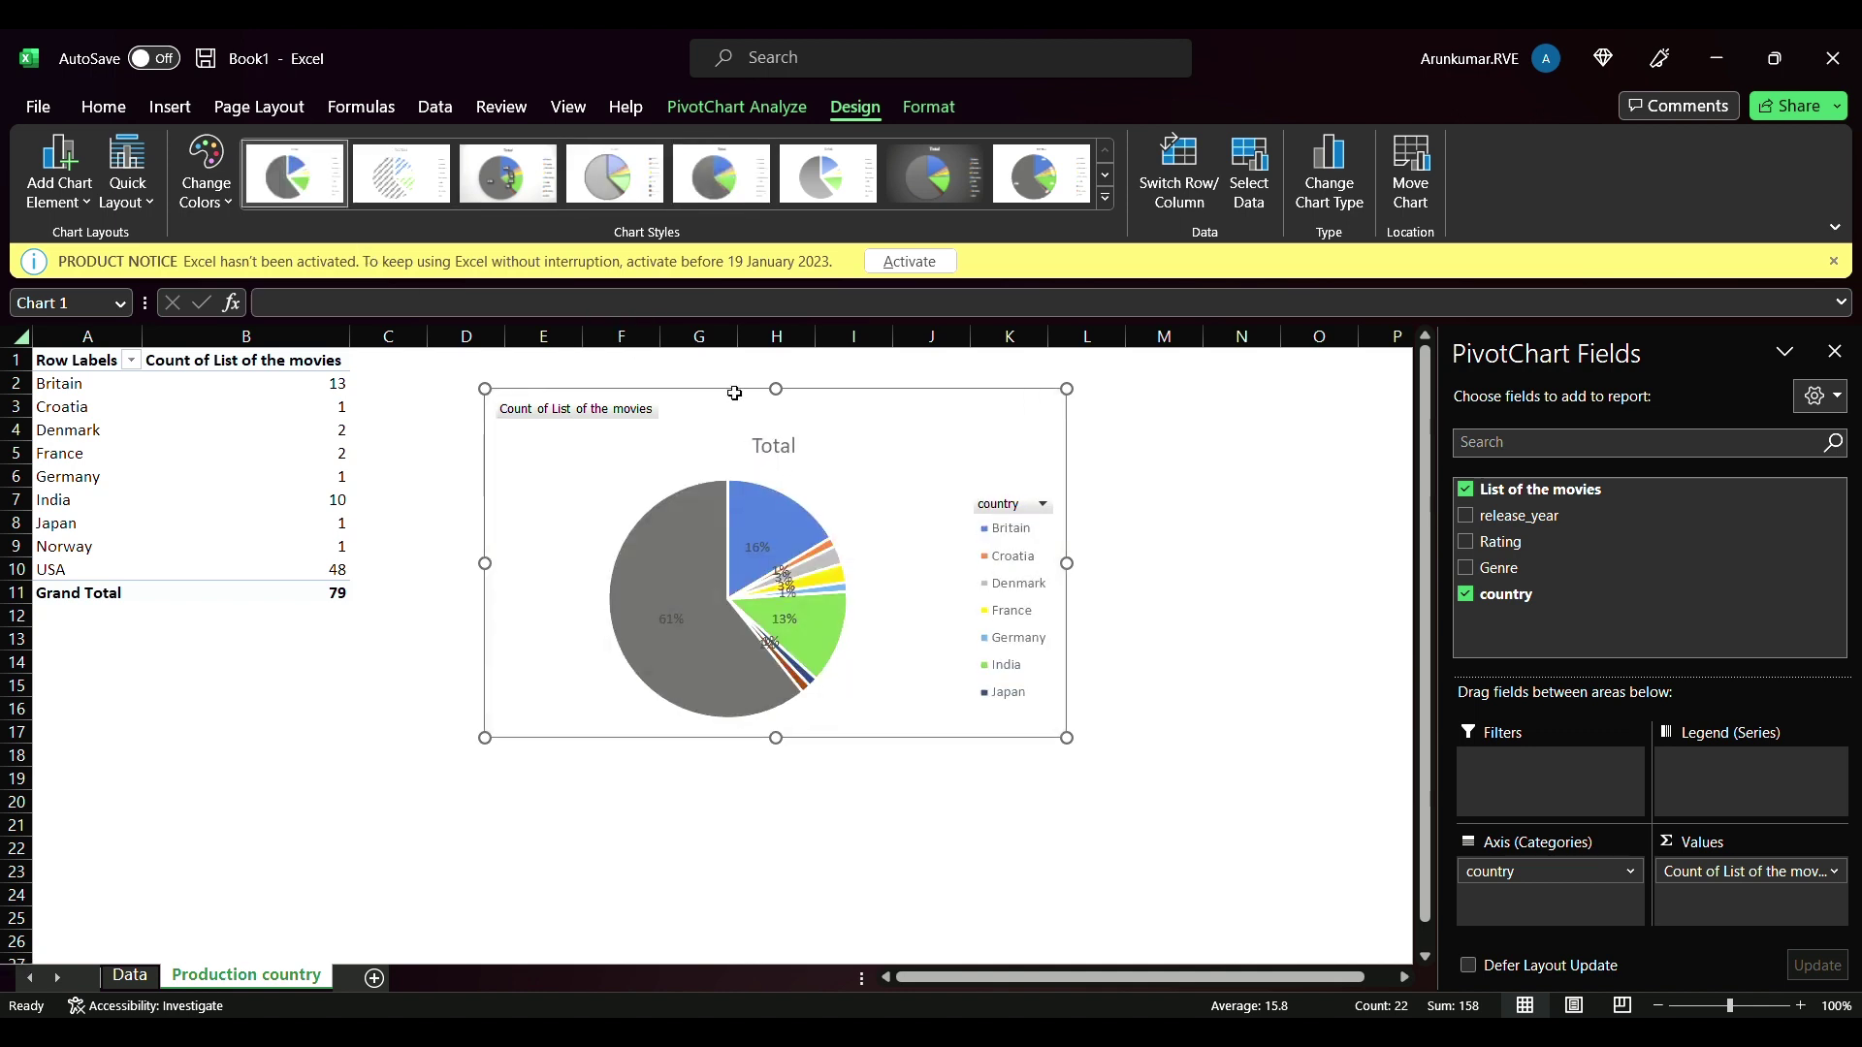
left_click(1182, 642)
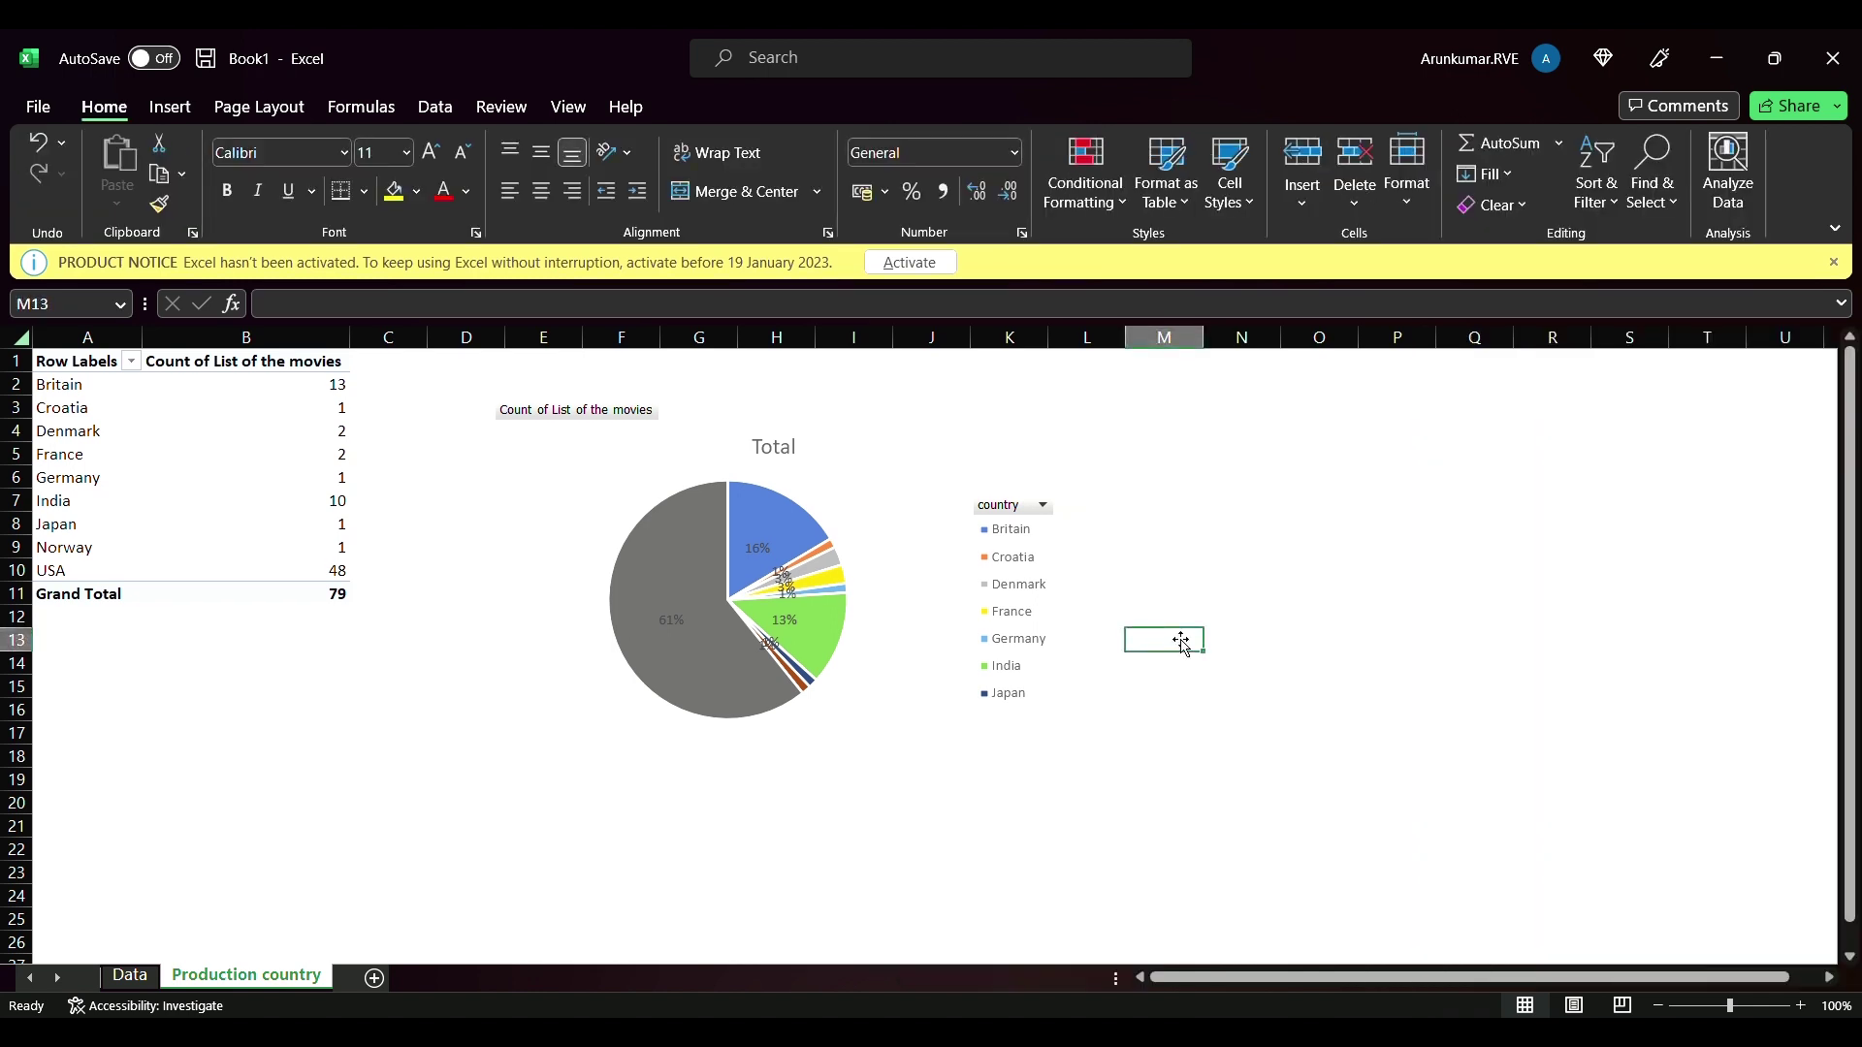
- Add a third sheet and rename it from Sheet3 to 'Genre of the movie'
left_click(374, 978)
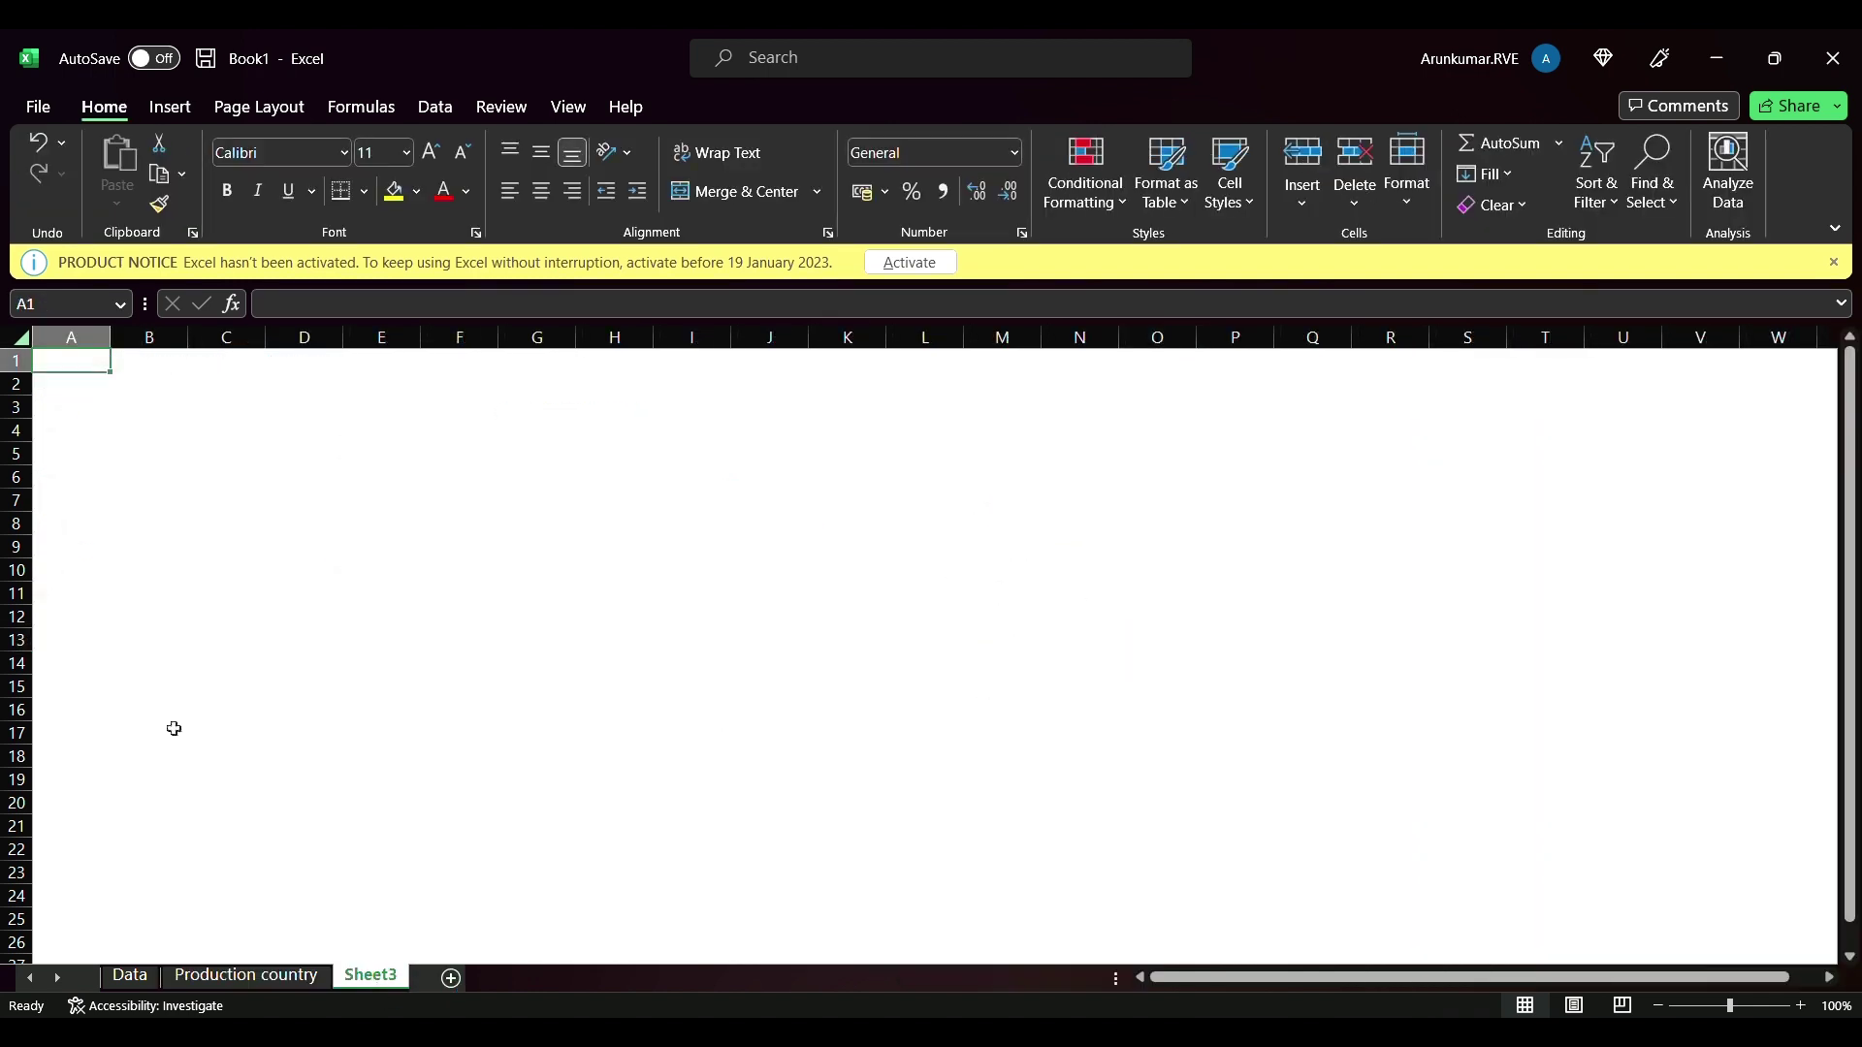
left_click(170, 107)
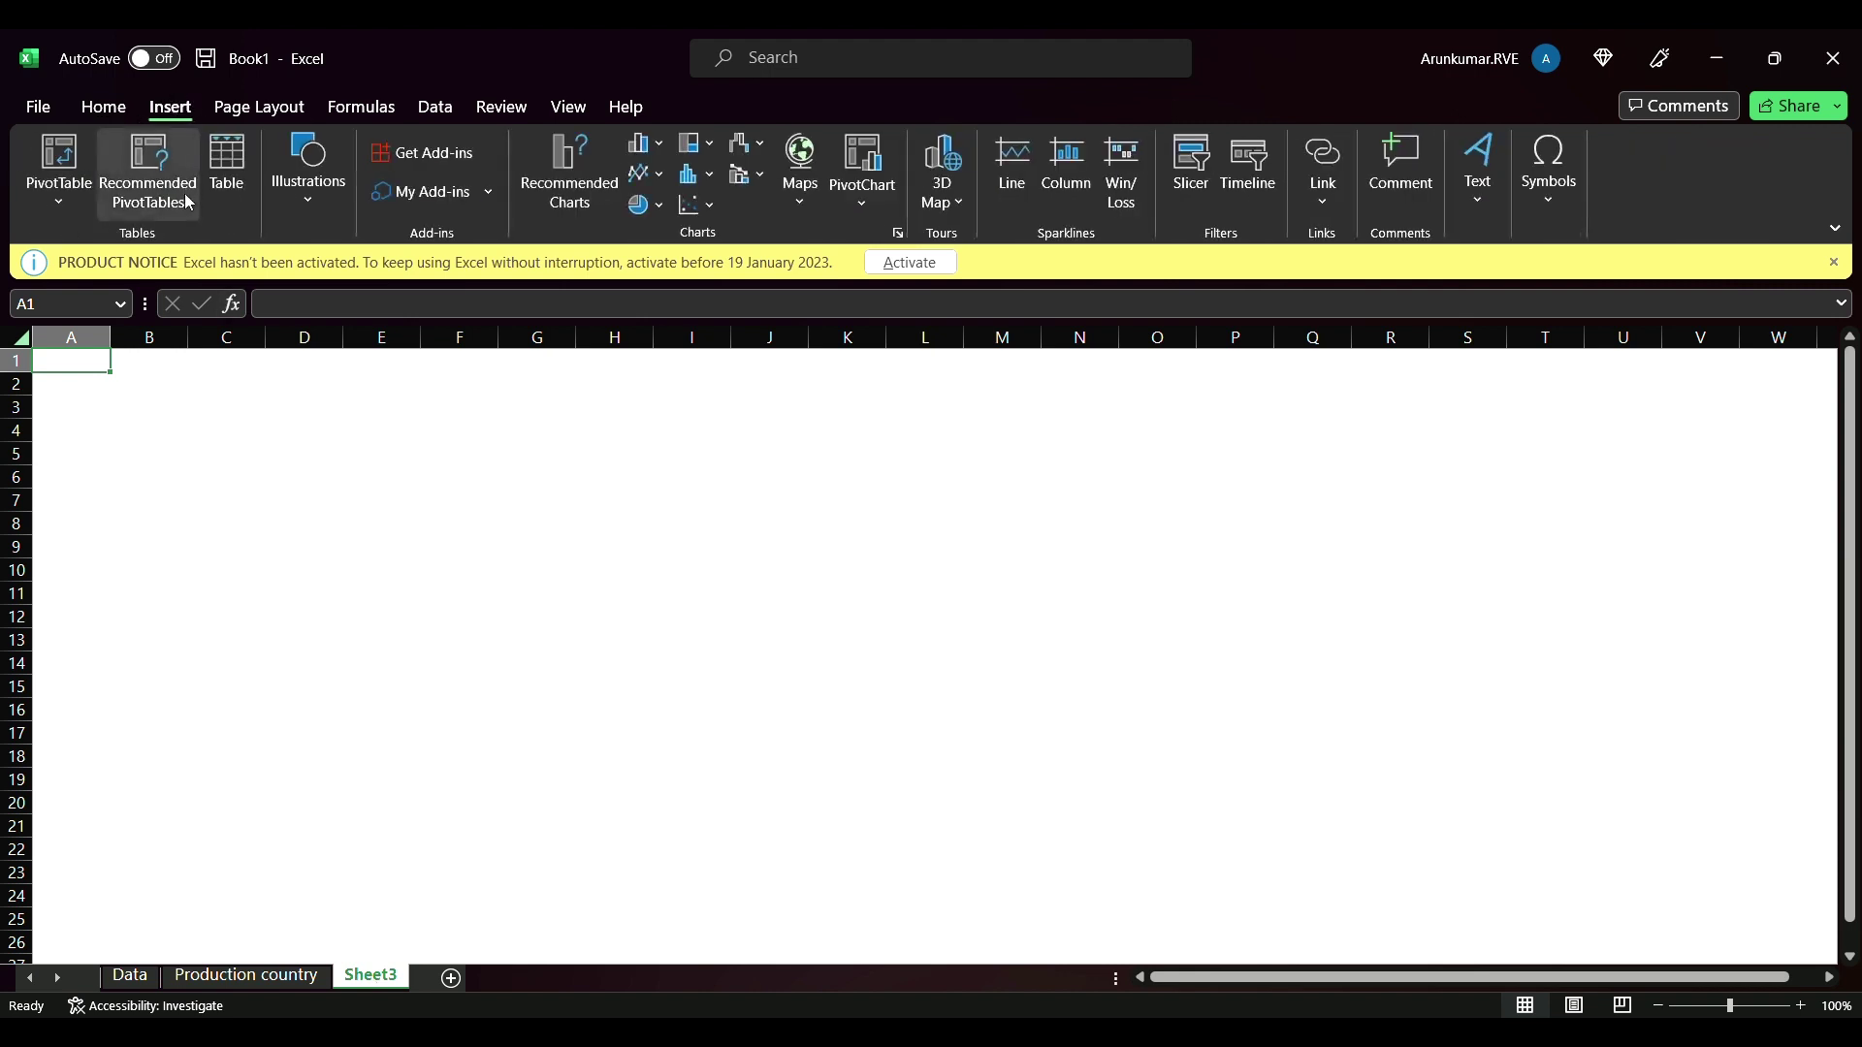
left_click(388, 962)
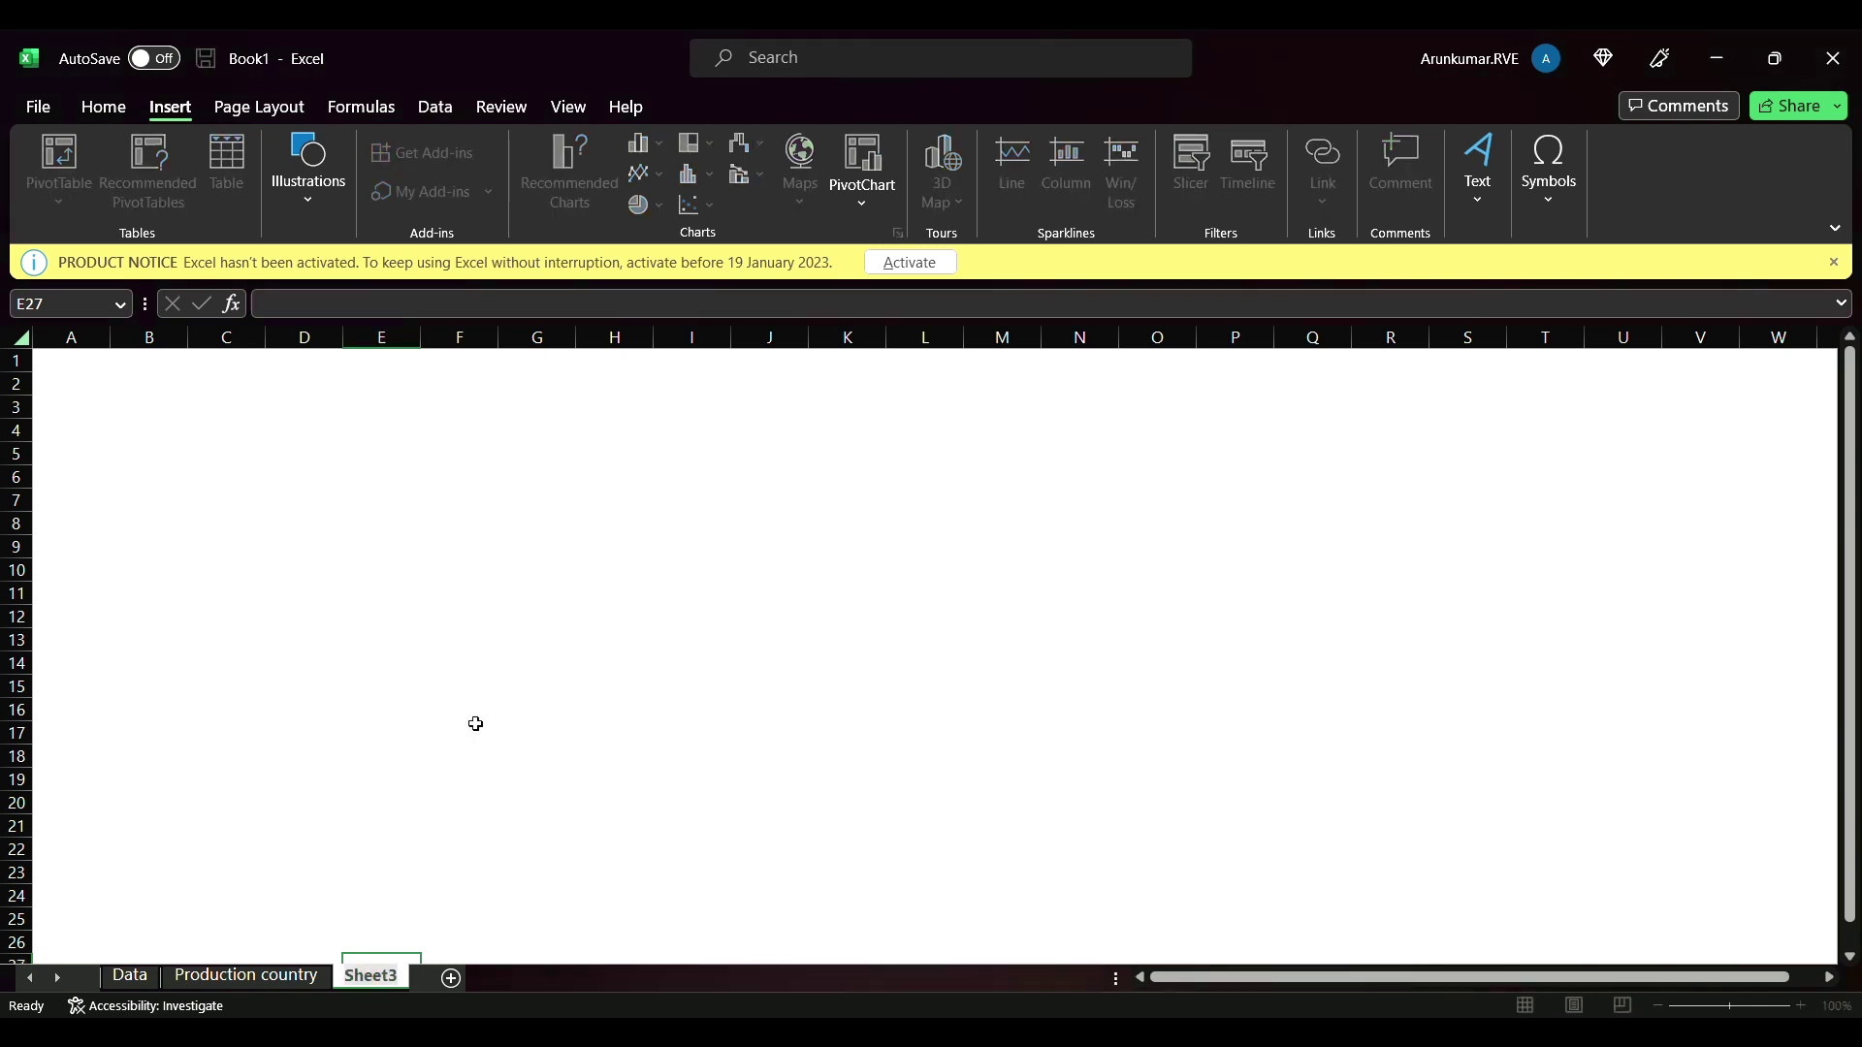
key("BackSpace")
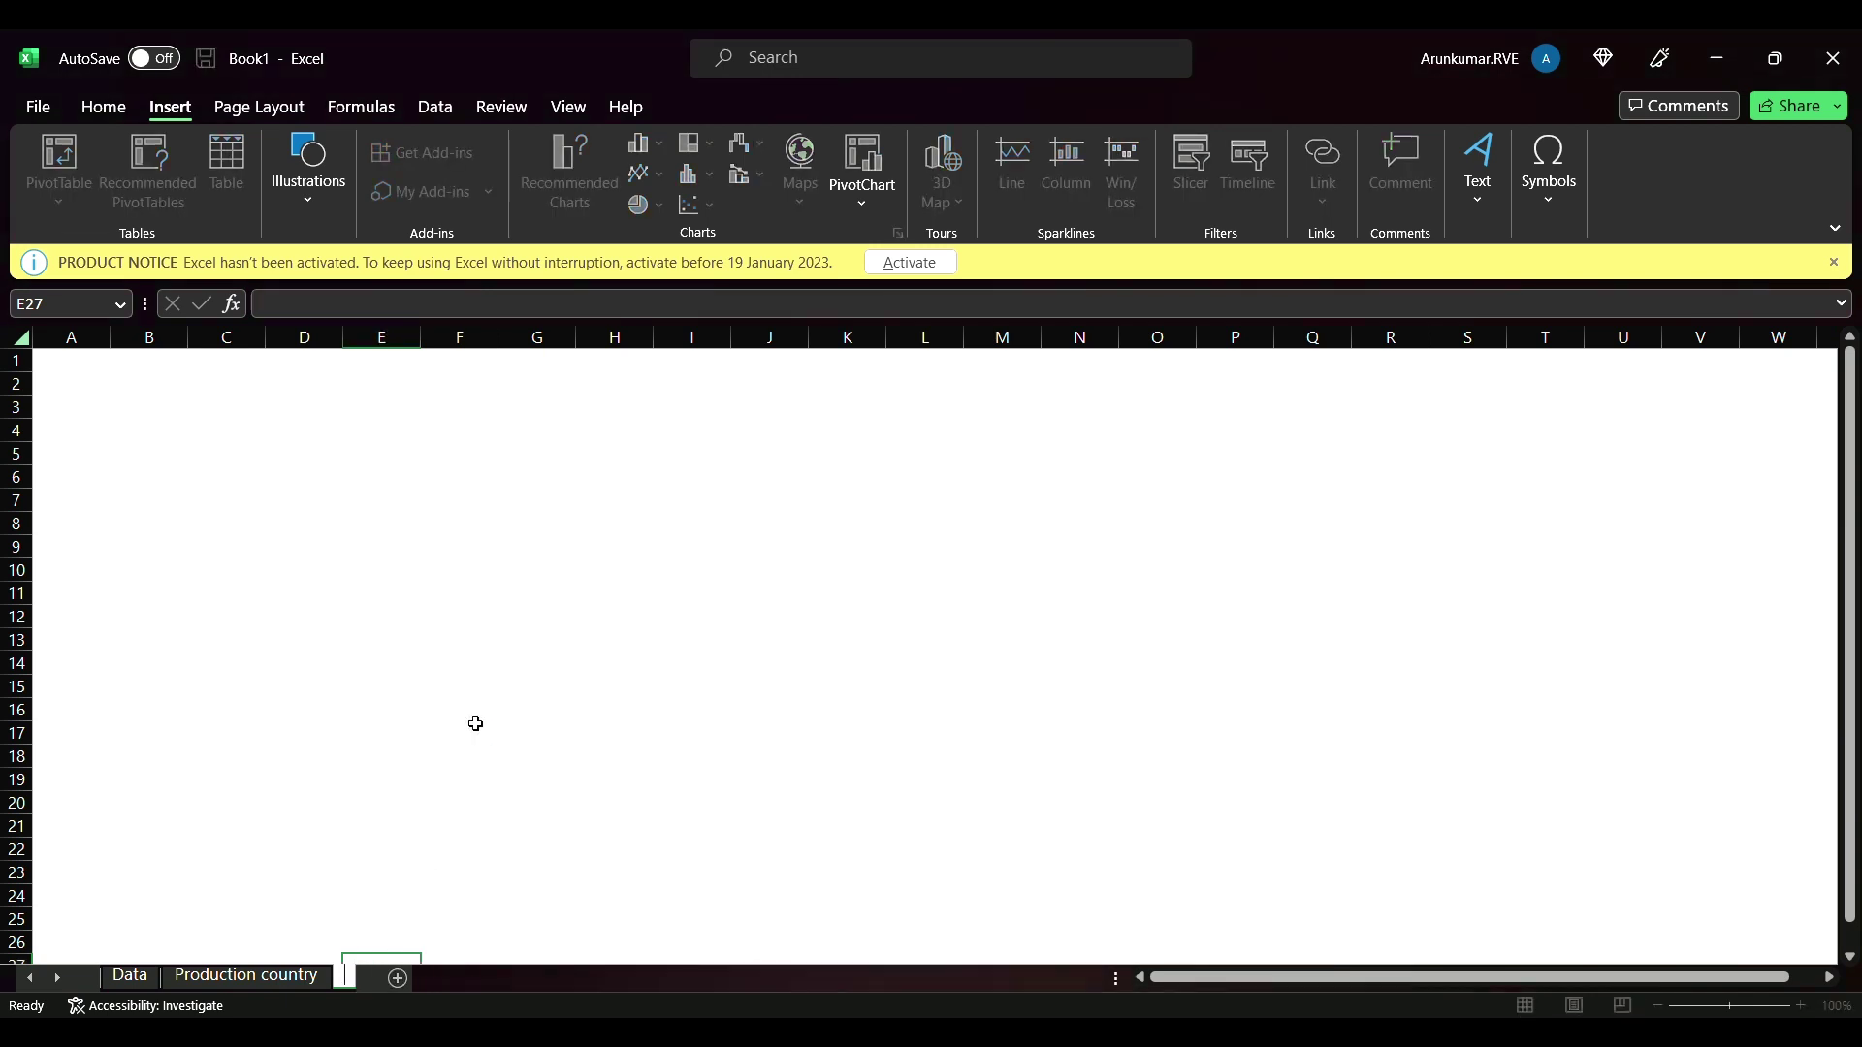
type("Genr")
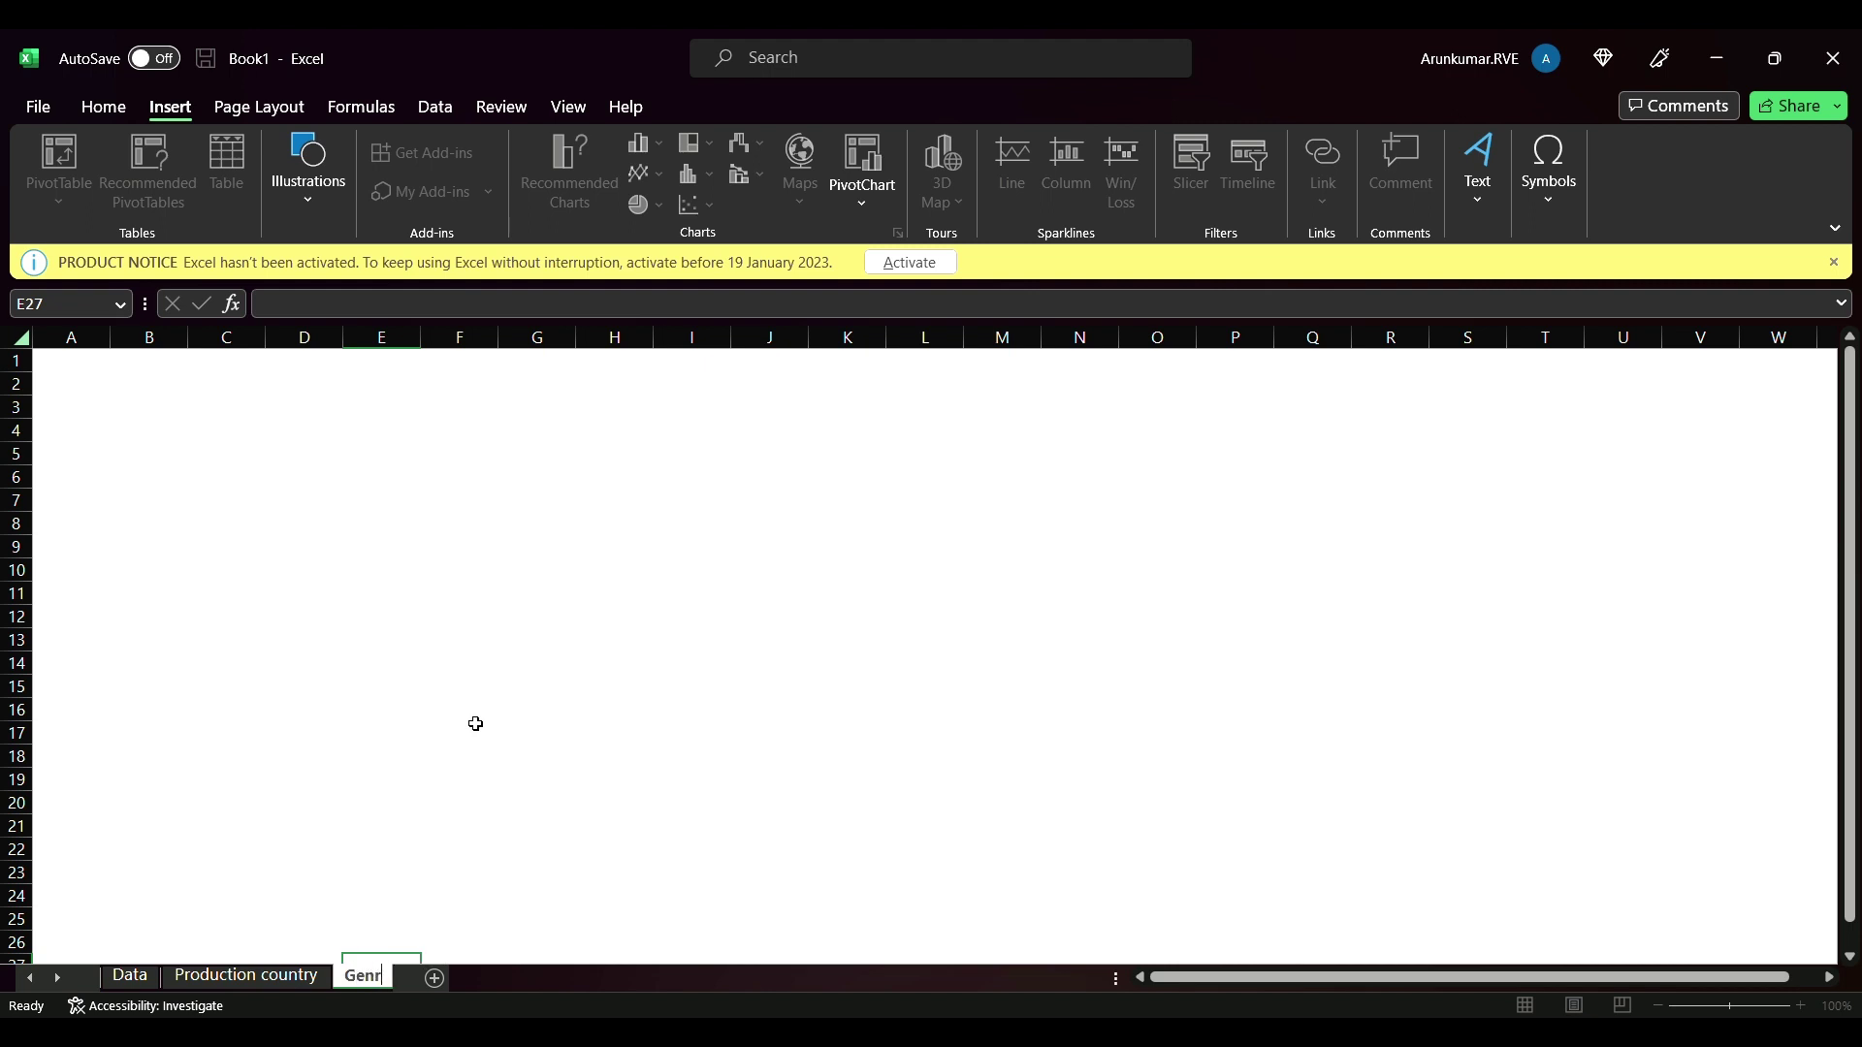
type("e of the movie")
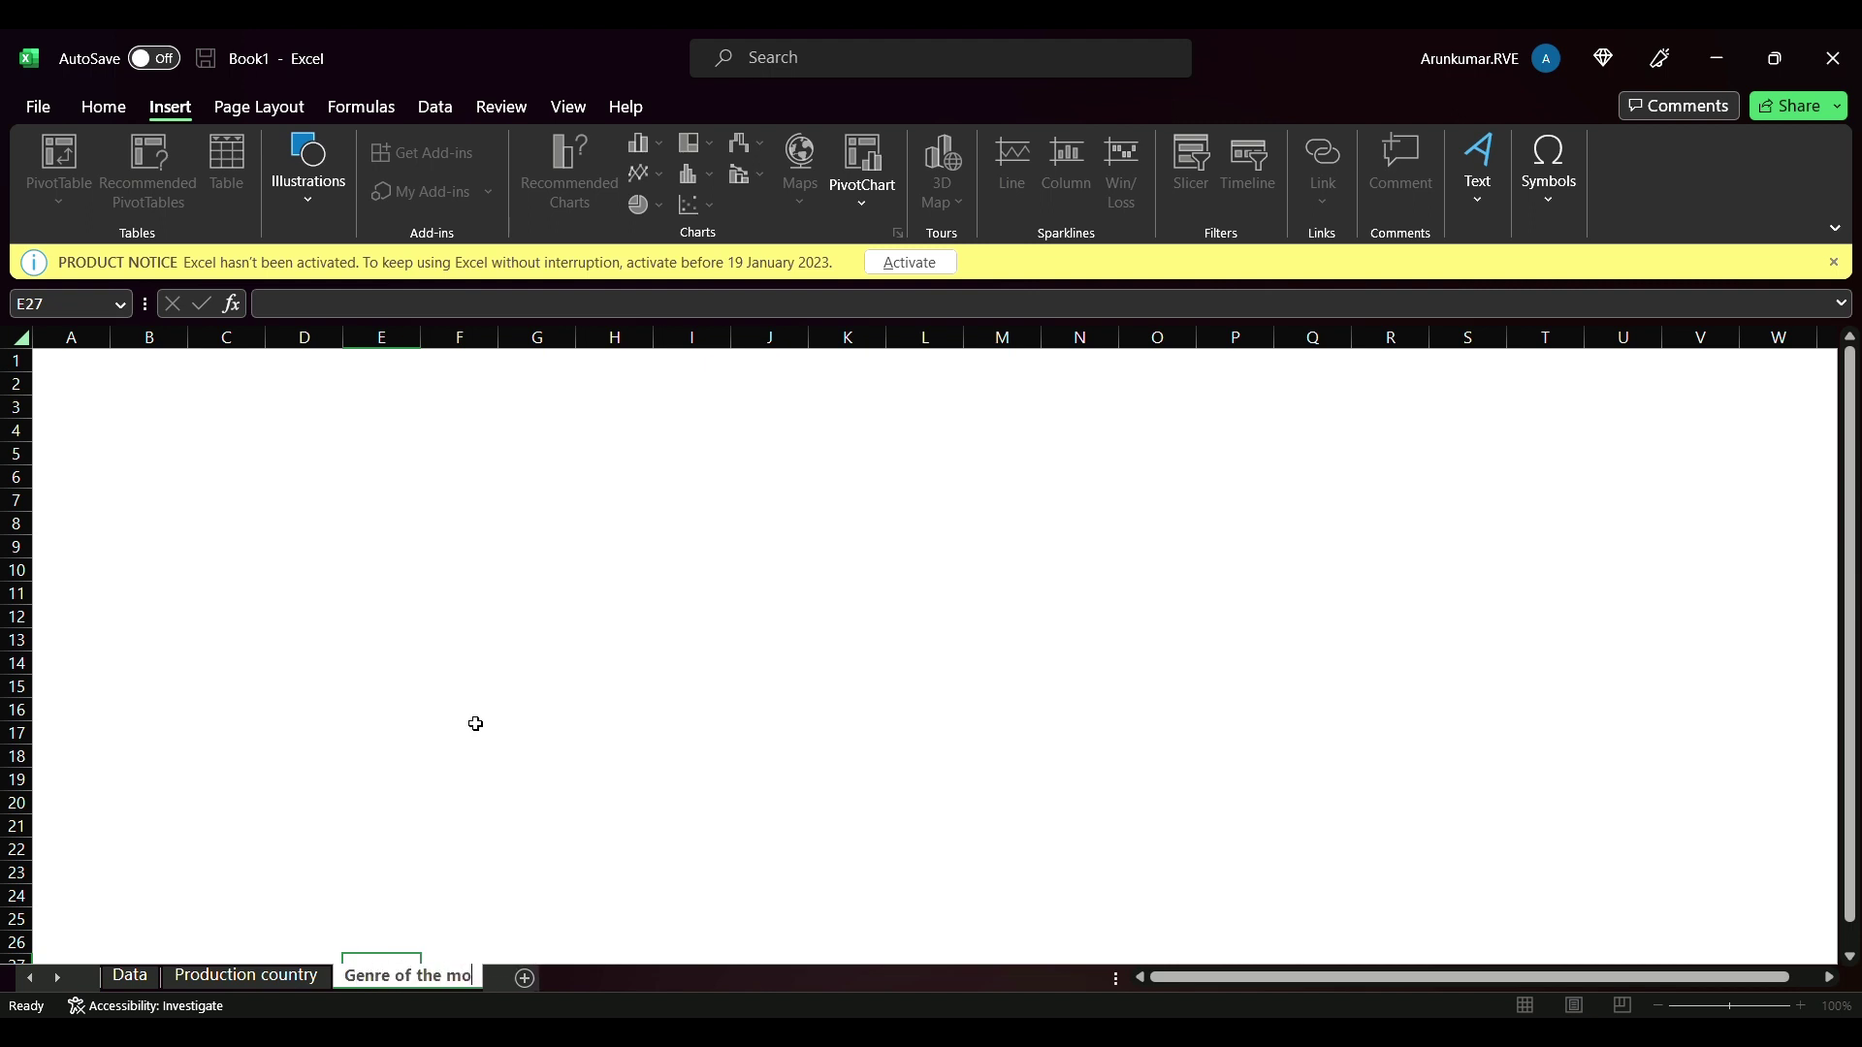
key("Return")
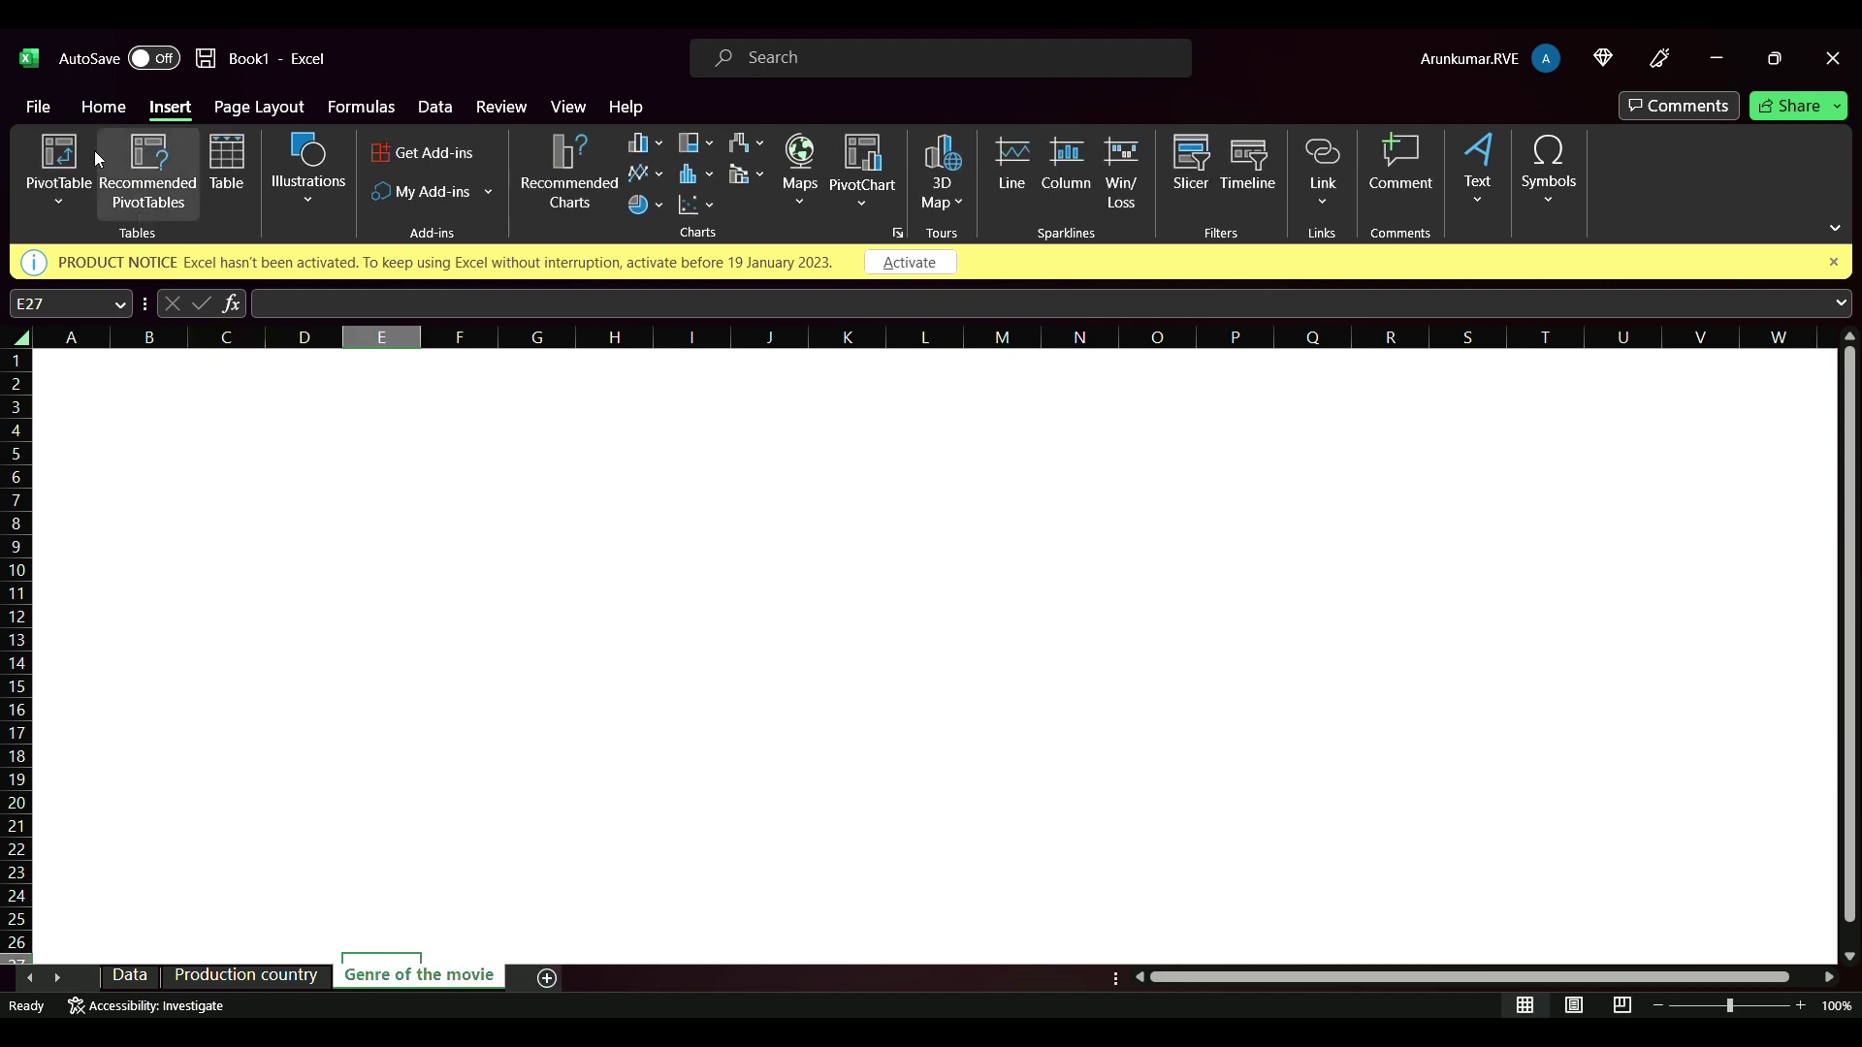
- Create an empty PivotTable on Genre of the movie from Data!A1:E80
left_click(55, 165)
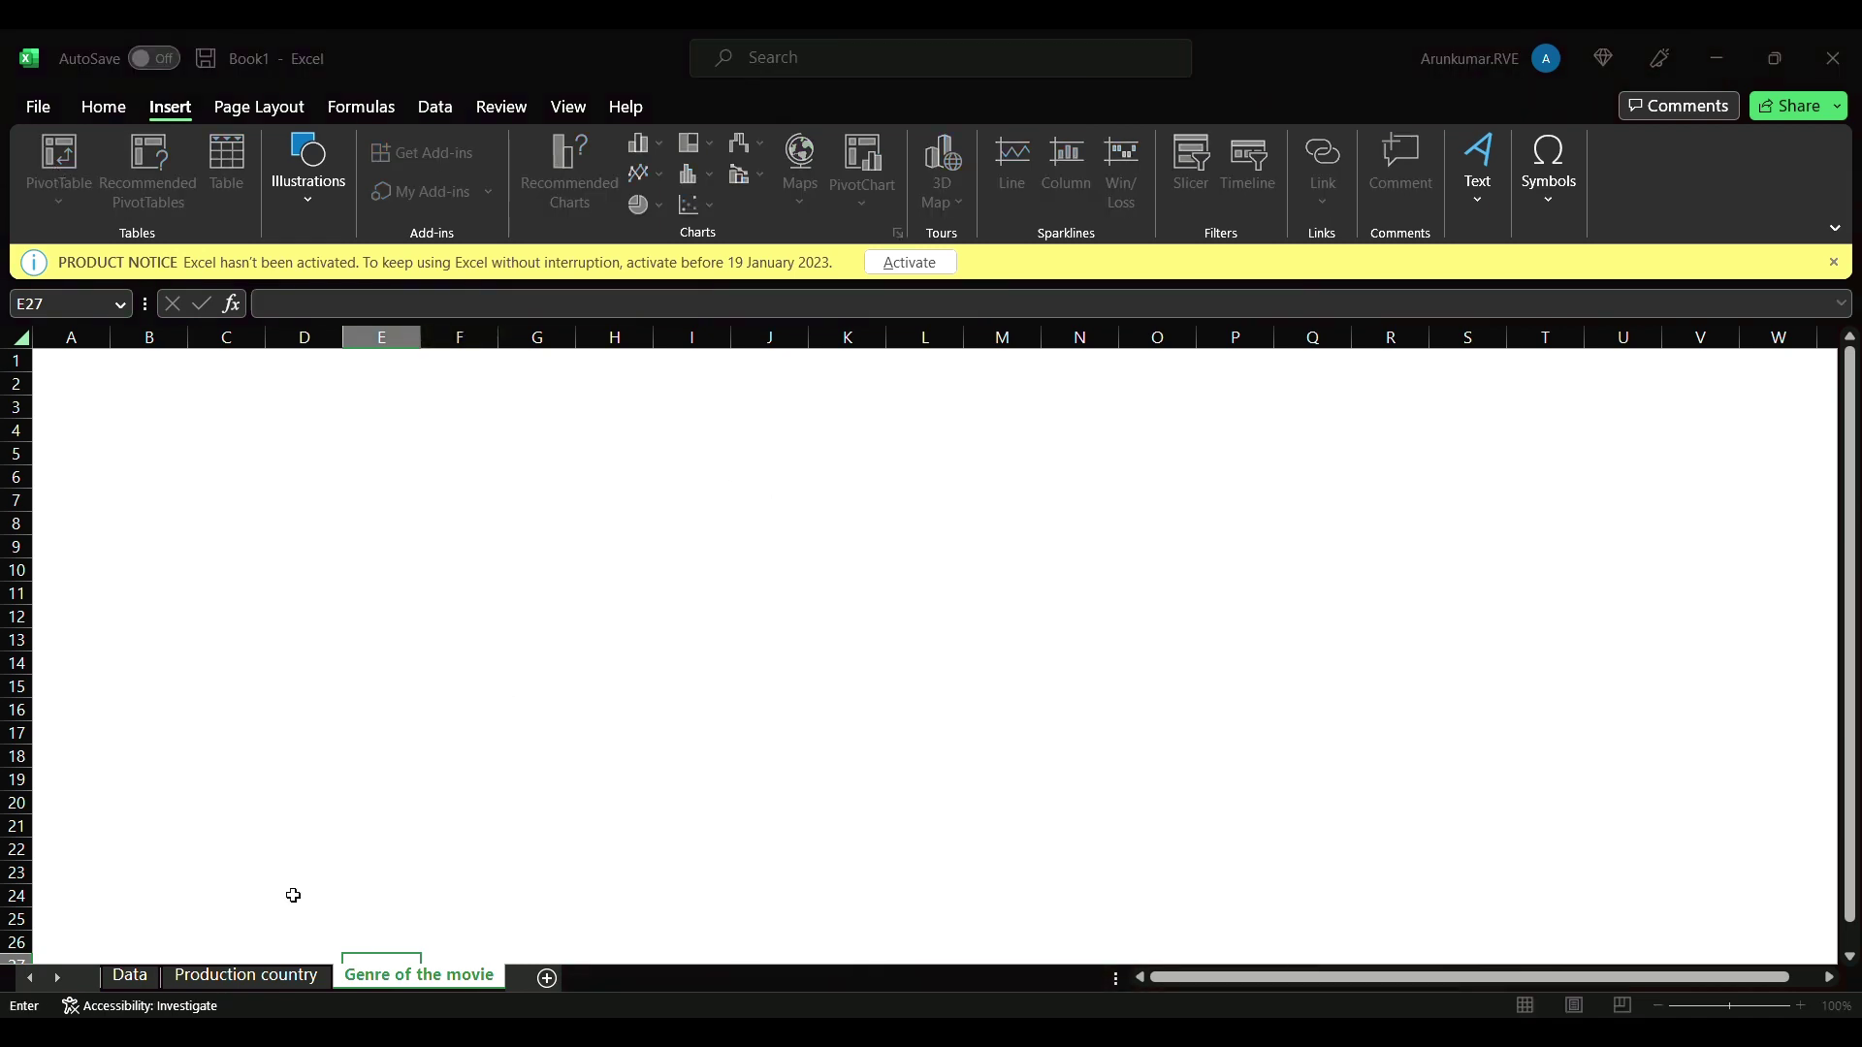
left_click(135, 980)
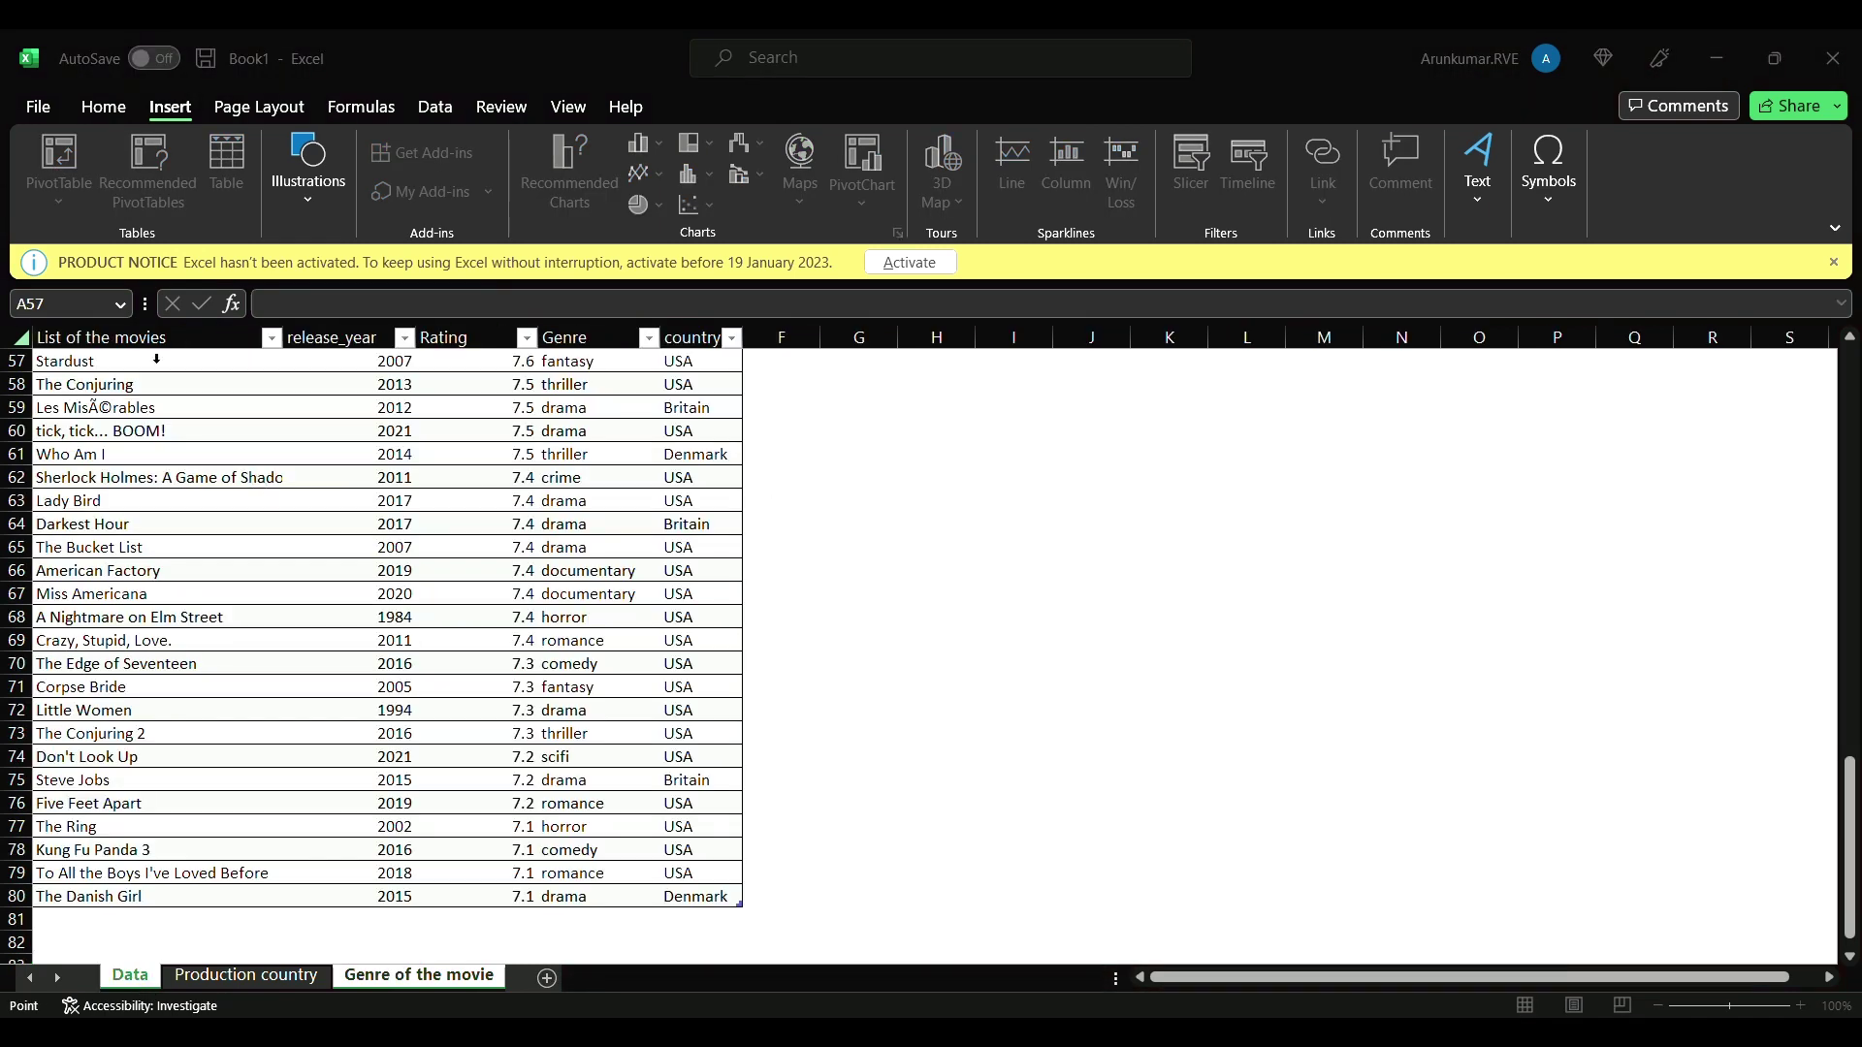
key("Up")
key("Up")
key("Up")
key("Up")
key("Up")
key("Up")
key("Up")
key("Up")
key("Up")
key("Up")
key("Up")
key("Up")
key("Up")
key("Up")
key("Up")
key("Up")
key("Up")
key("Up")
key("Up")
key("Up")
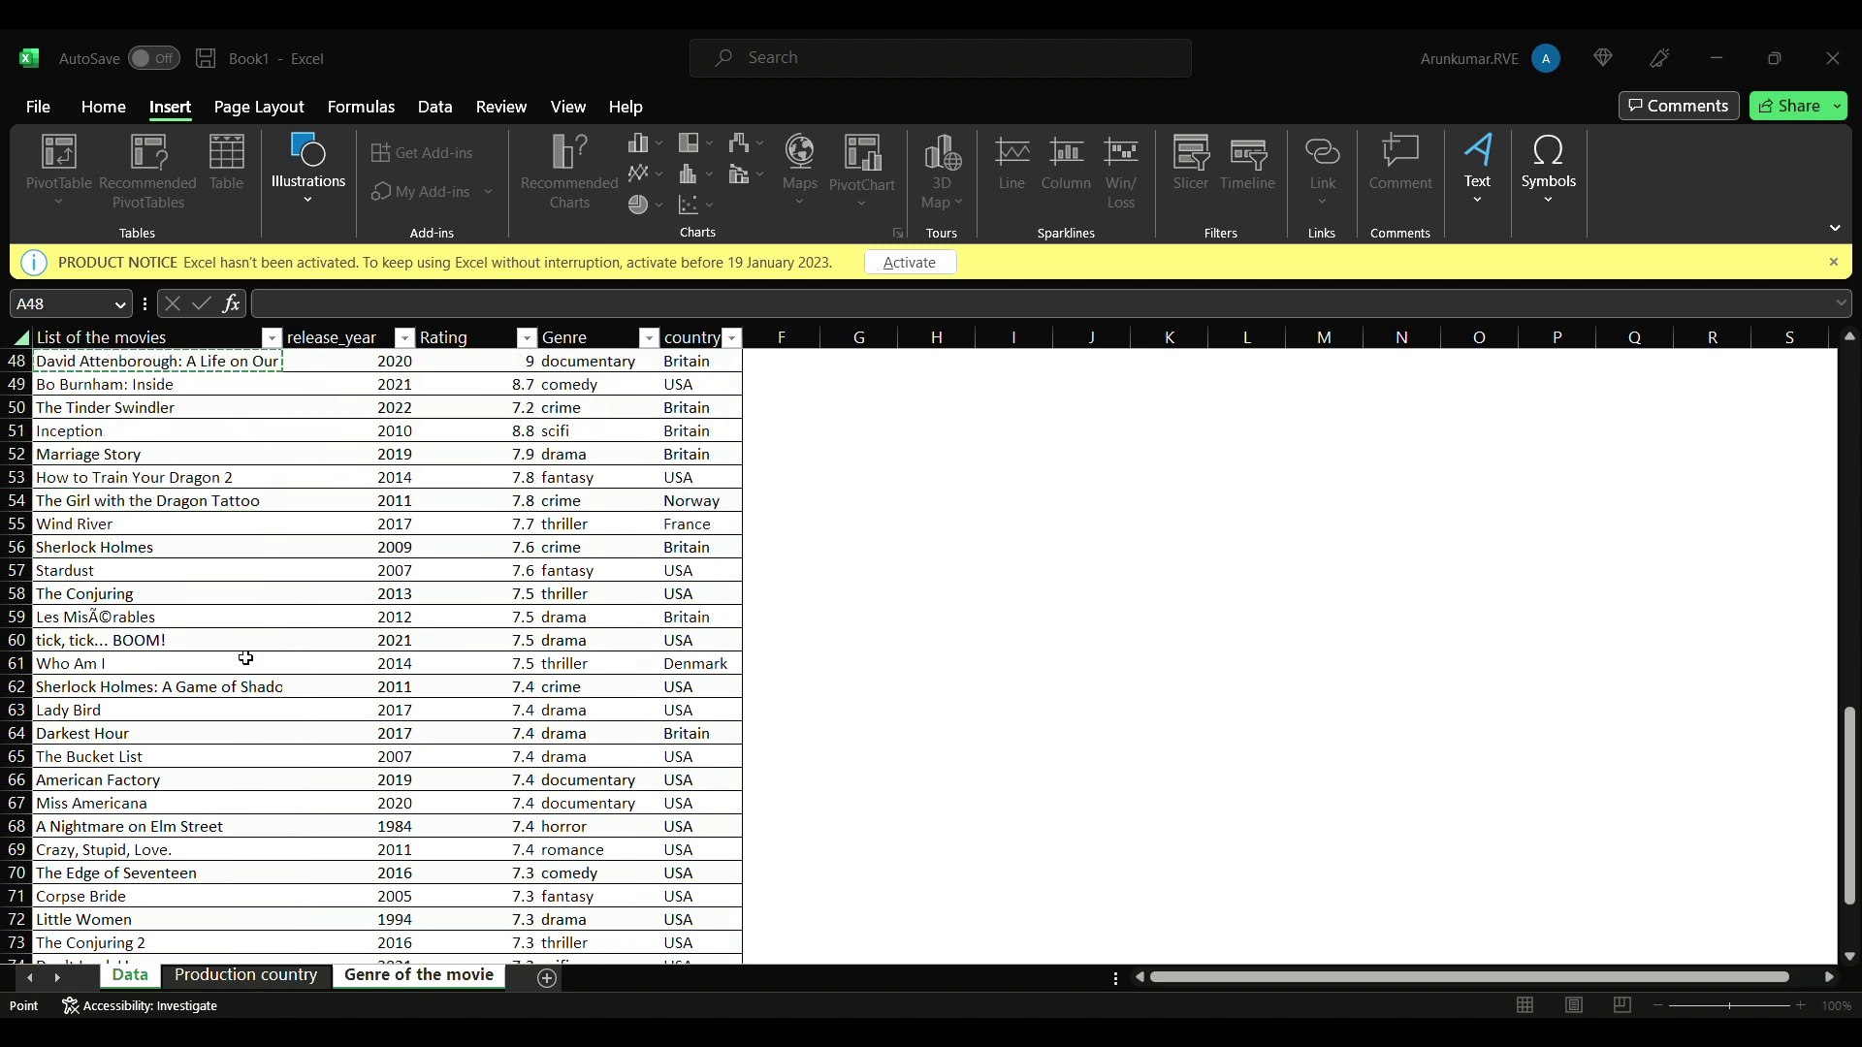
key("Up")
key("Up")
key("Up")
key("Up")
key("Up")
key("Up")
key("Up")
key("Up")
key("Up")
key("Up")
key("Up")
key("Up")
key("Up")
key("Up")
key("Up")
key("Up")
key("Up")
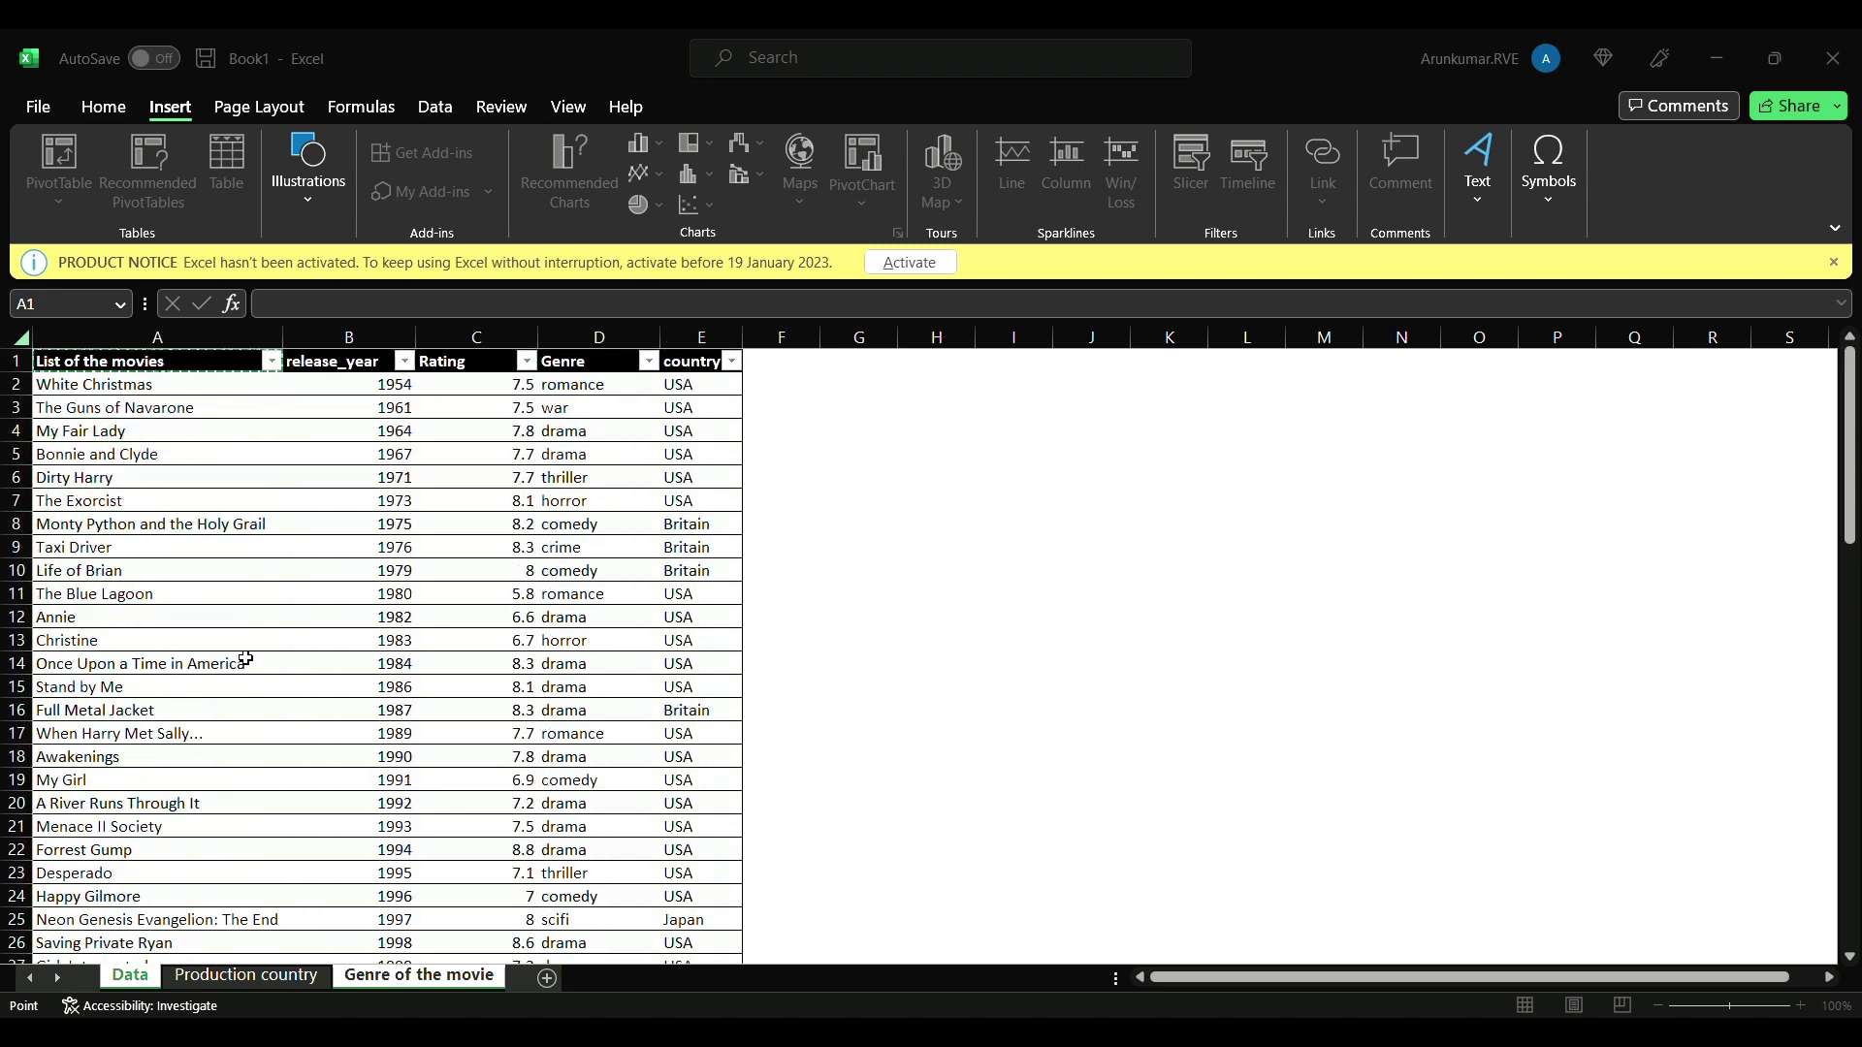
left_click_drag(97, 363, 649, 946)
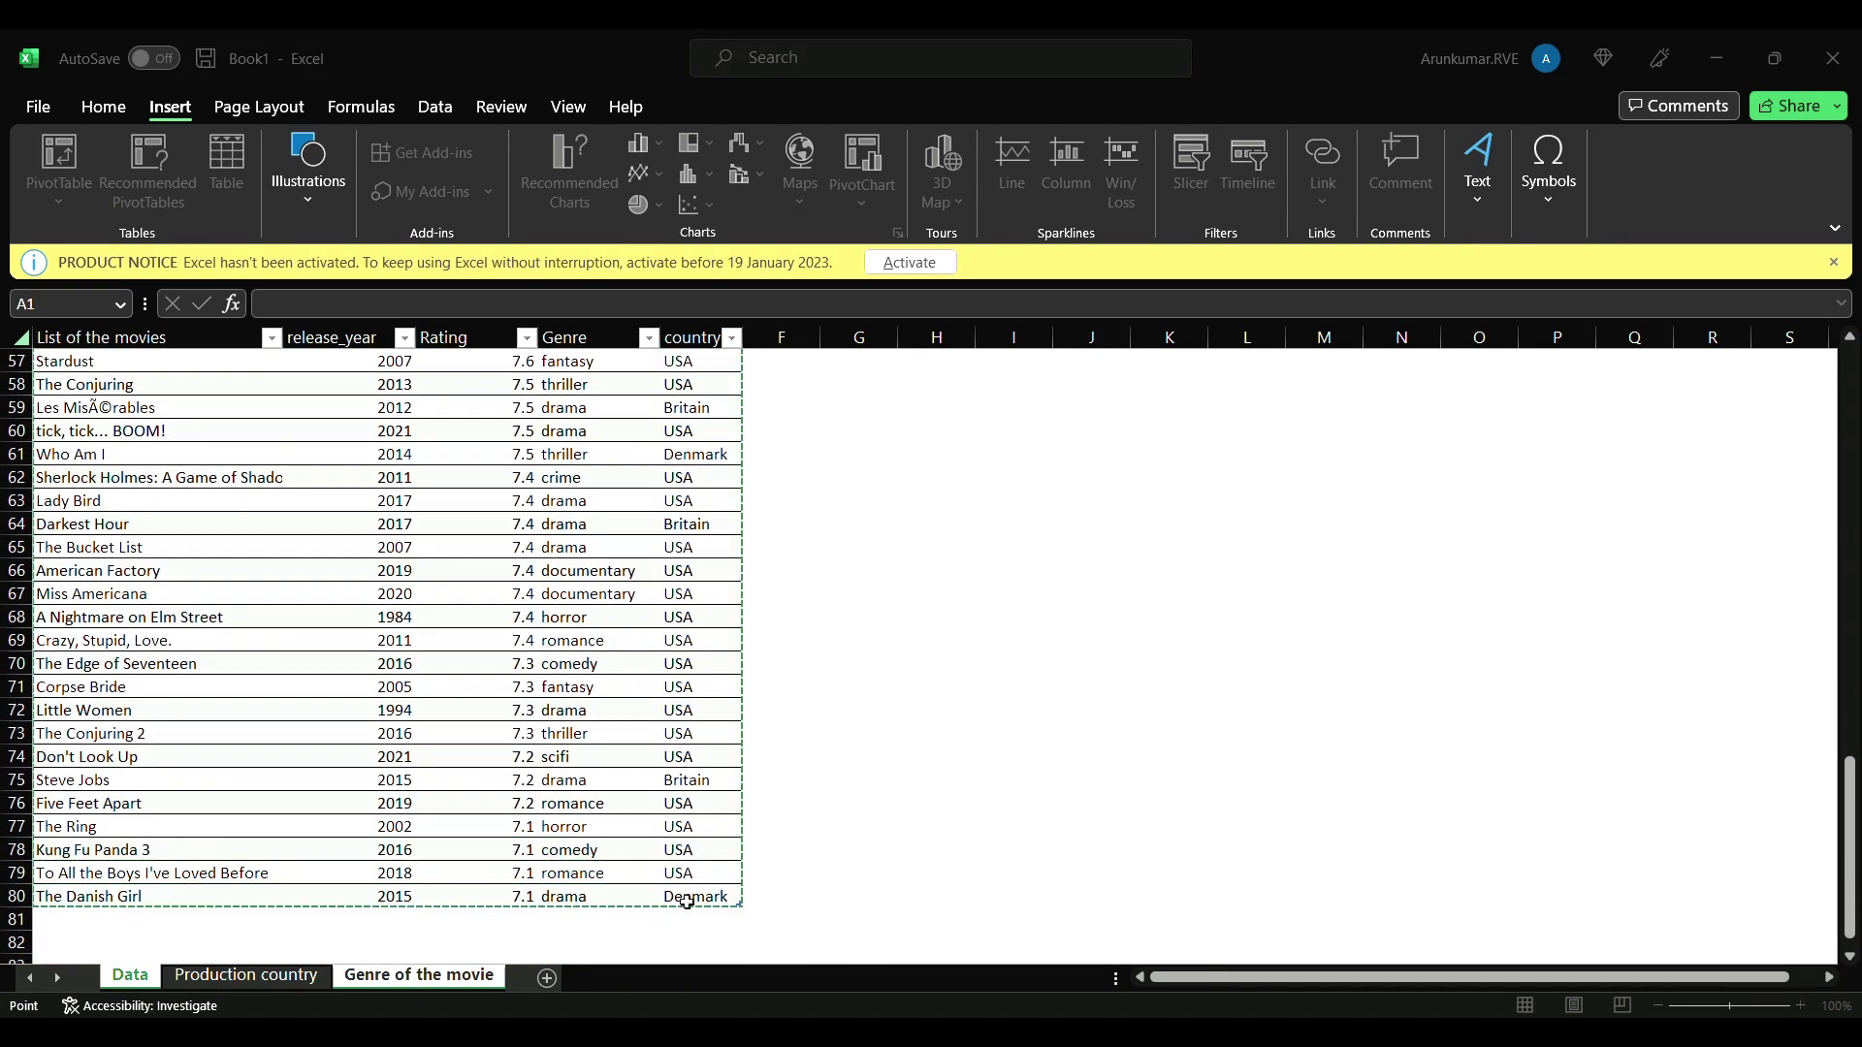
key("Return")
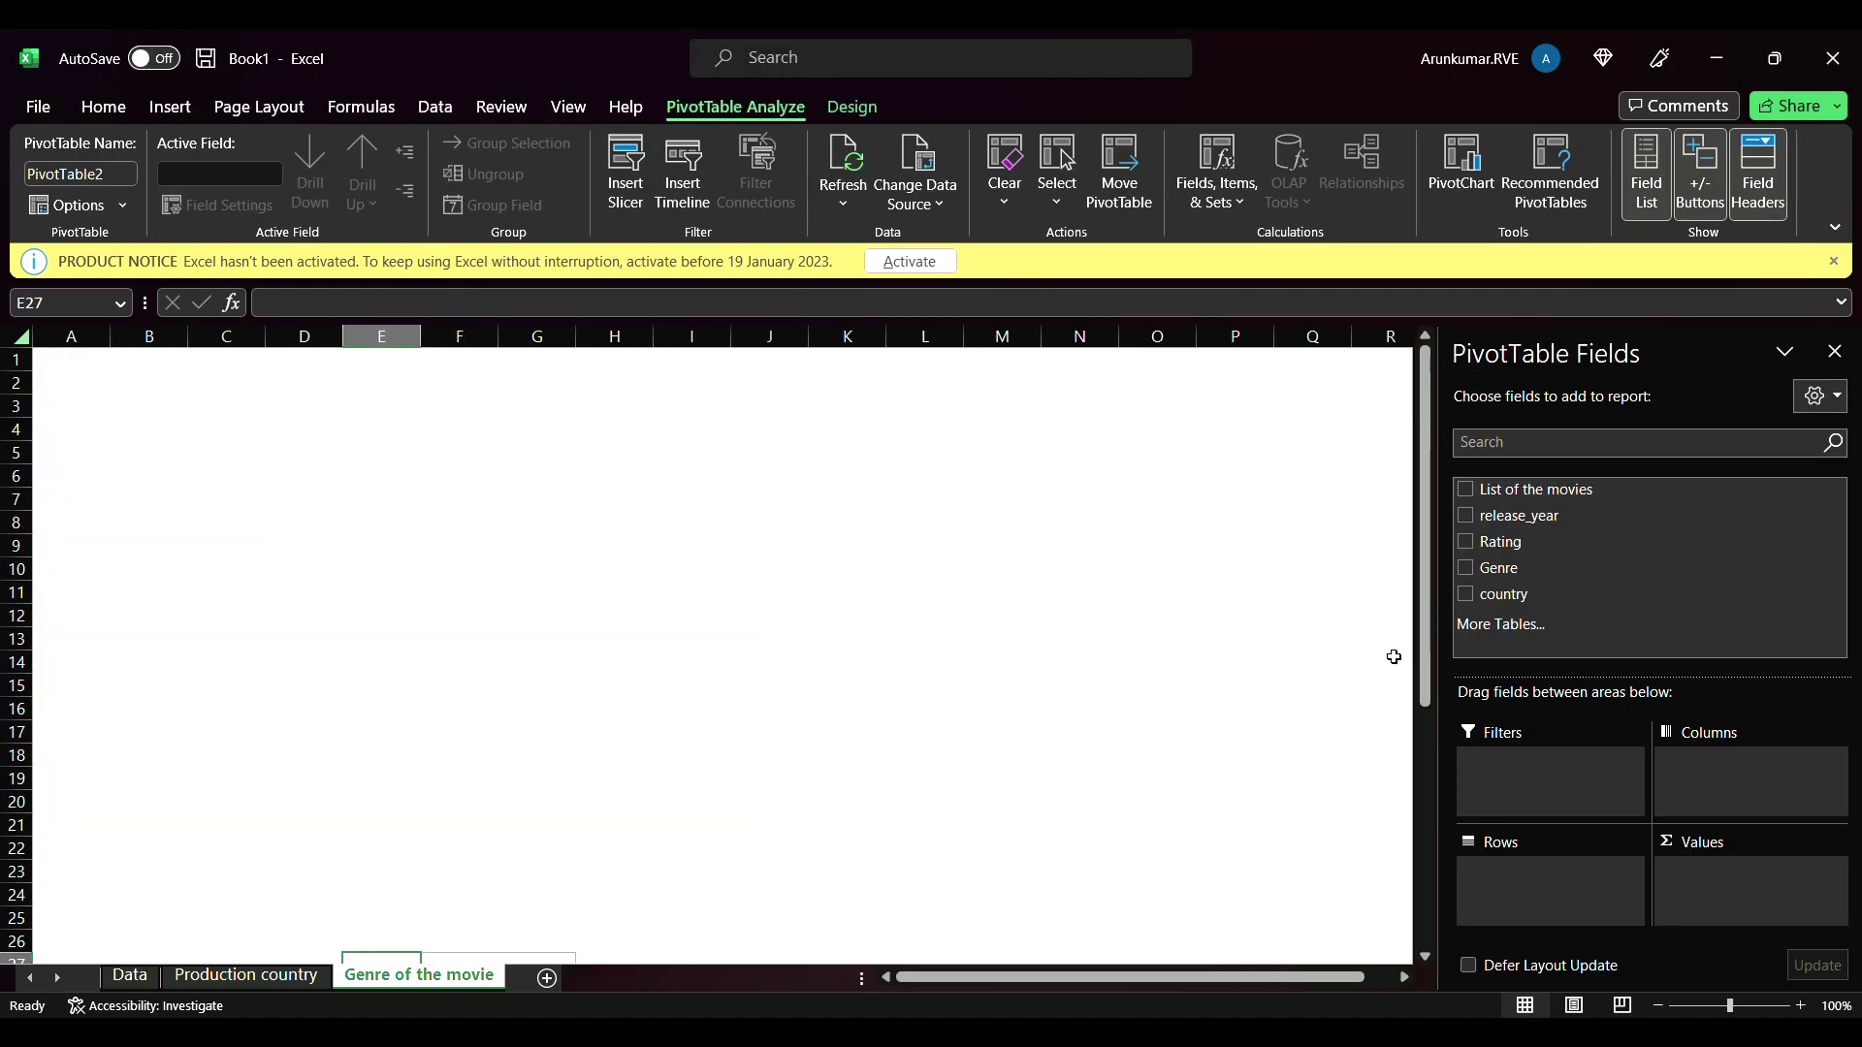
- Put Genre in Rows and a count of movies in Values
left_click_drag(1432, 676, 1459, 921)
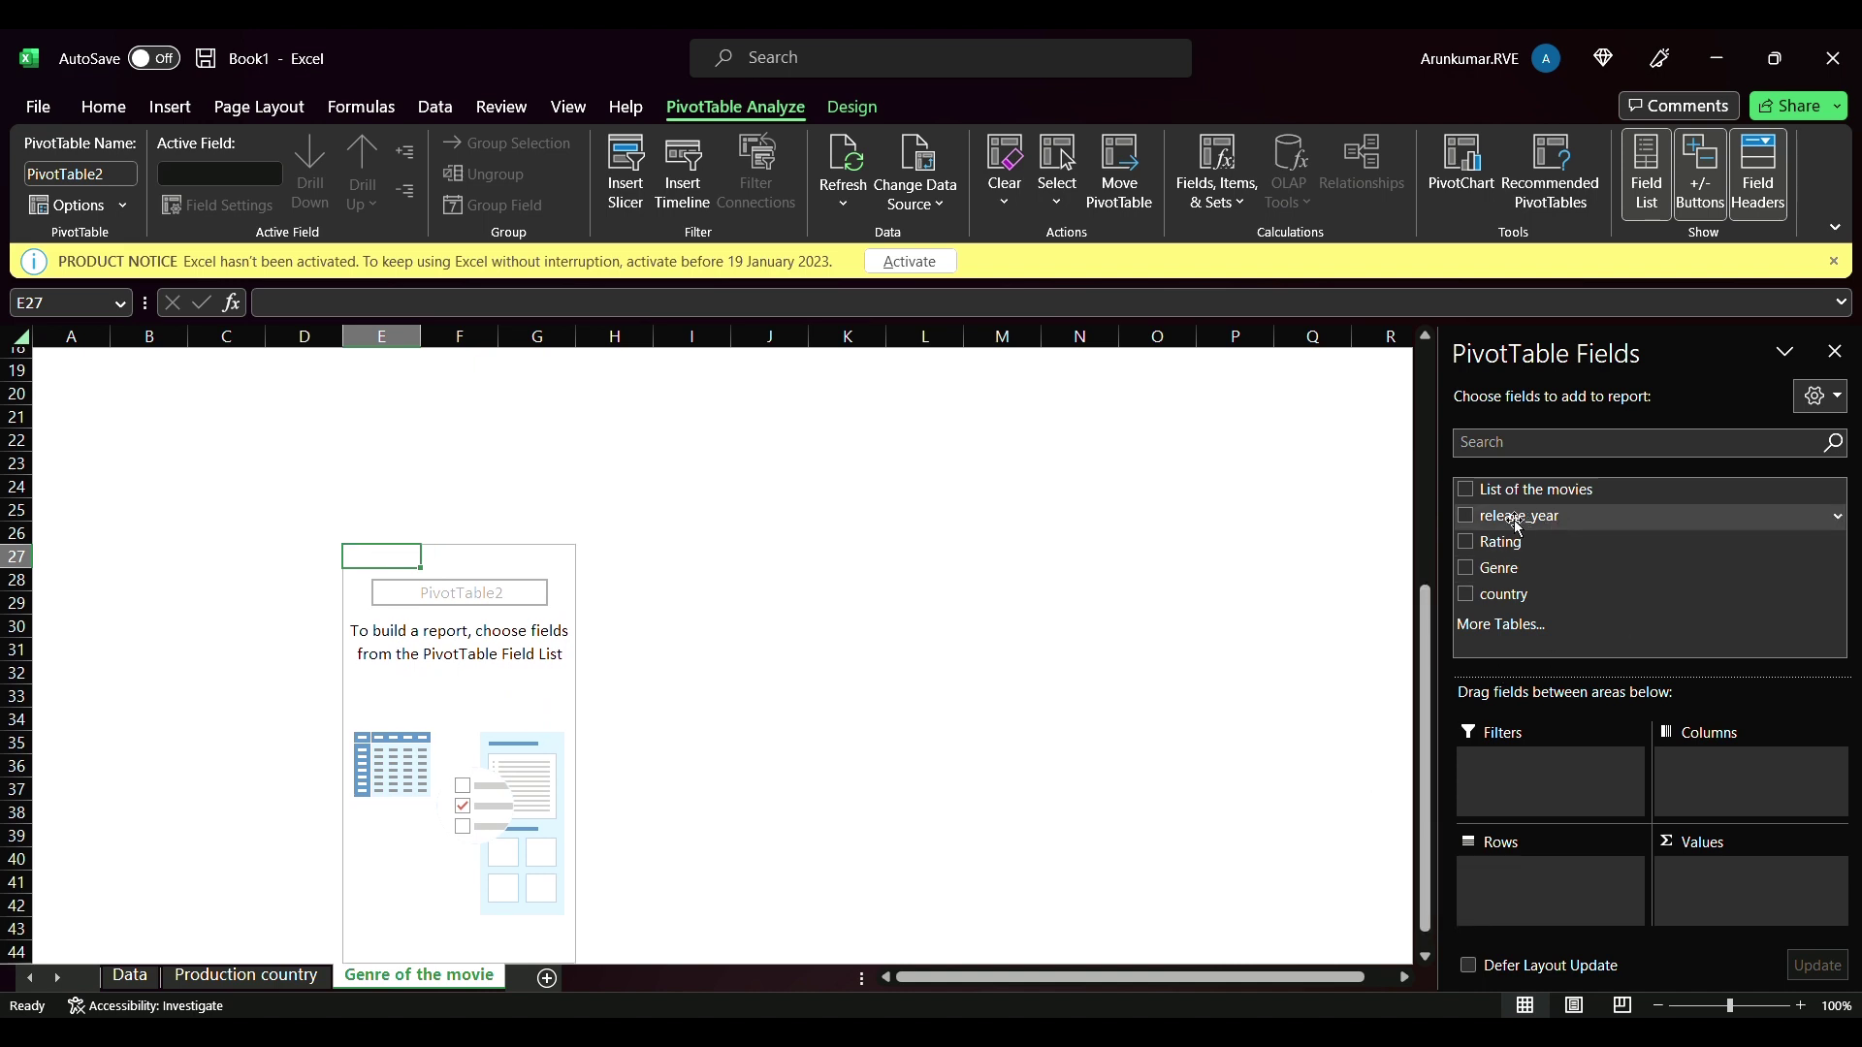
left_click_drag(1487, 574, 1510, 886)
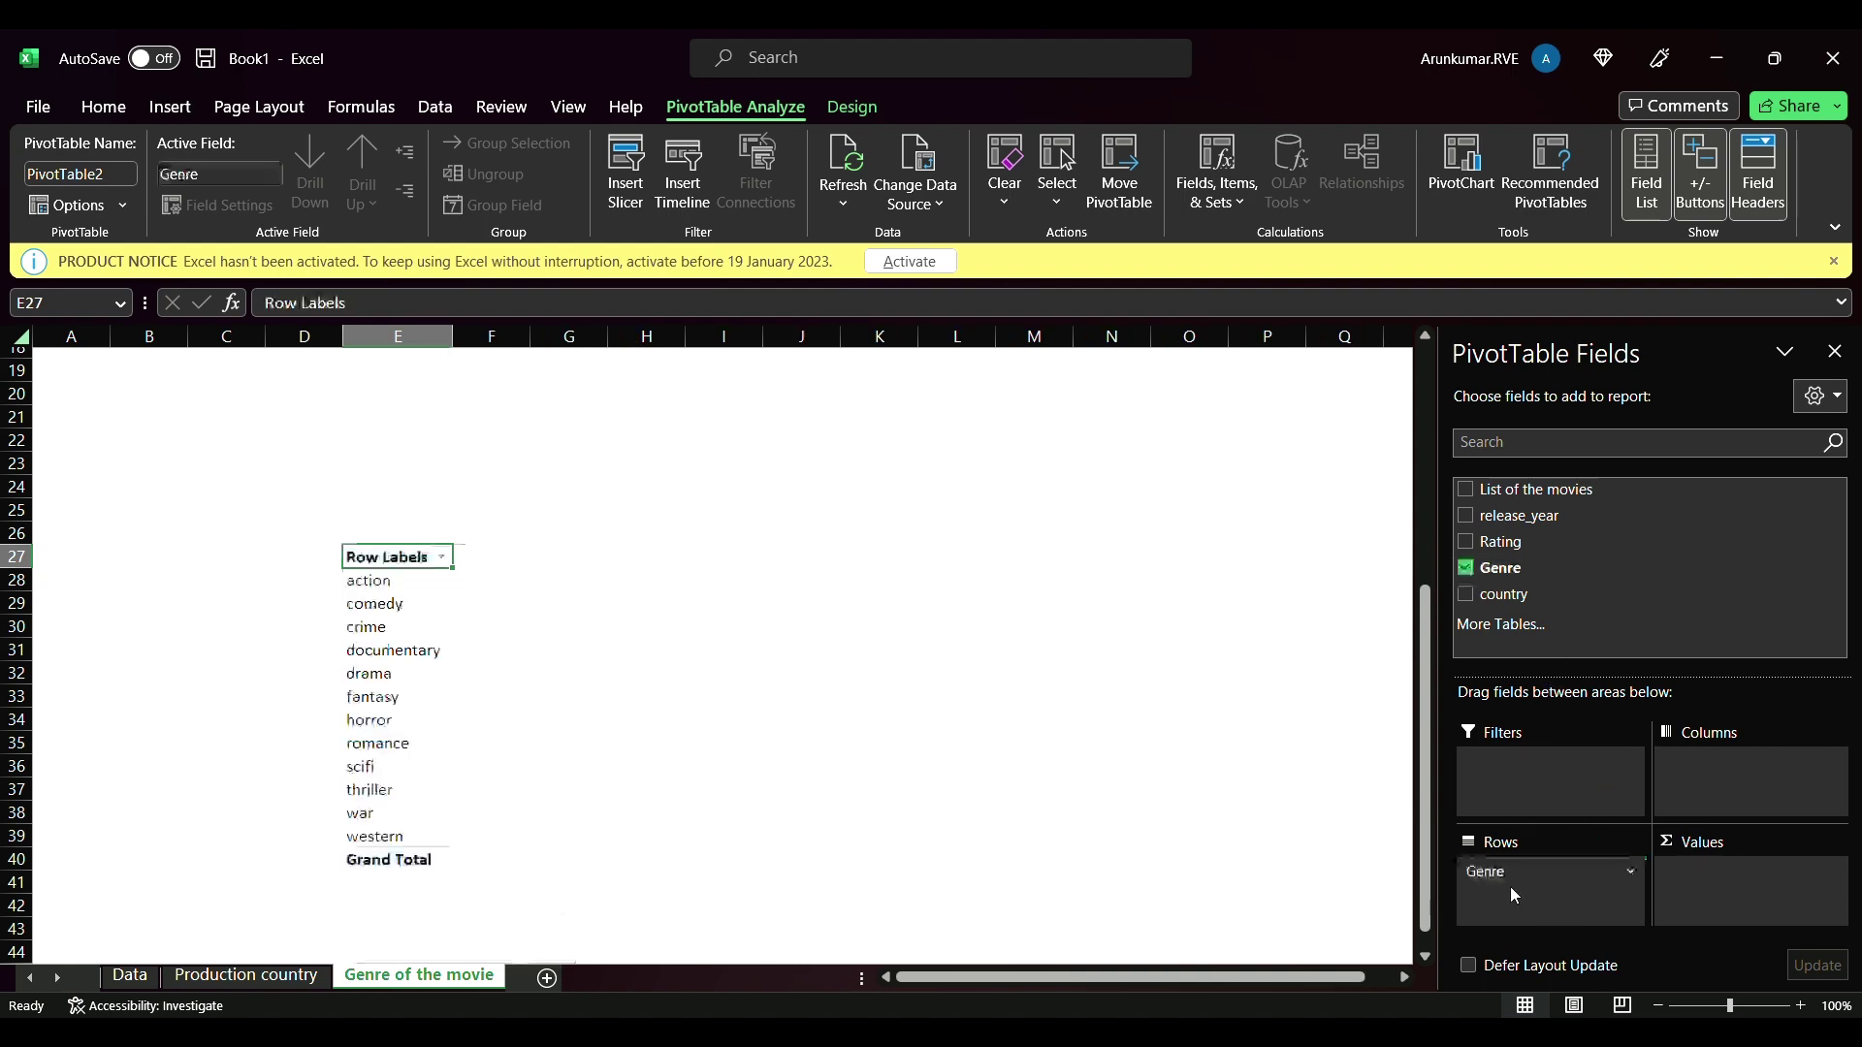
left_click_drag(1533, 500, 1731, 893)
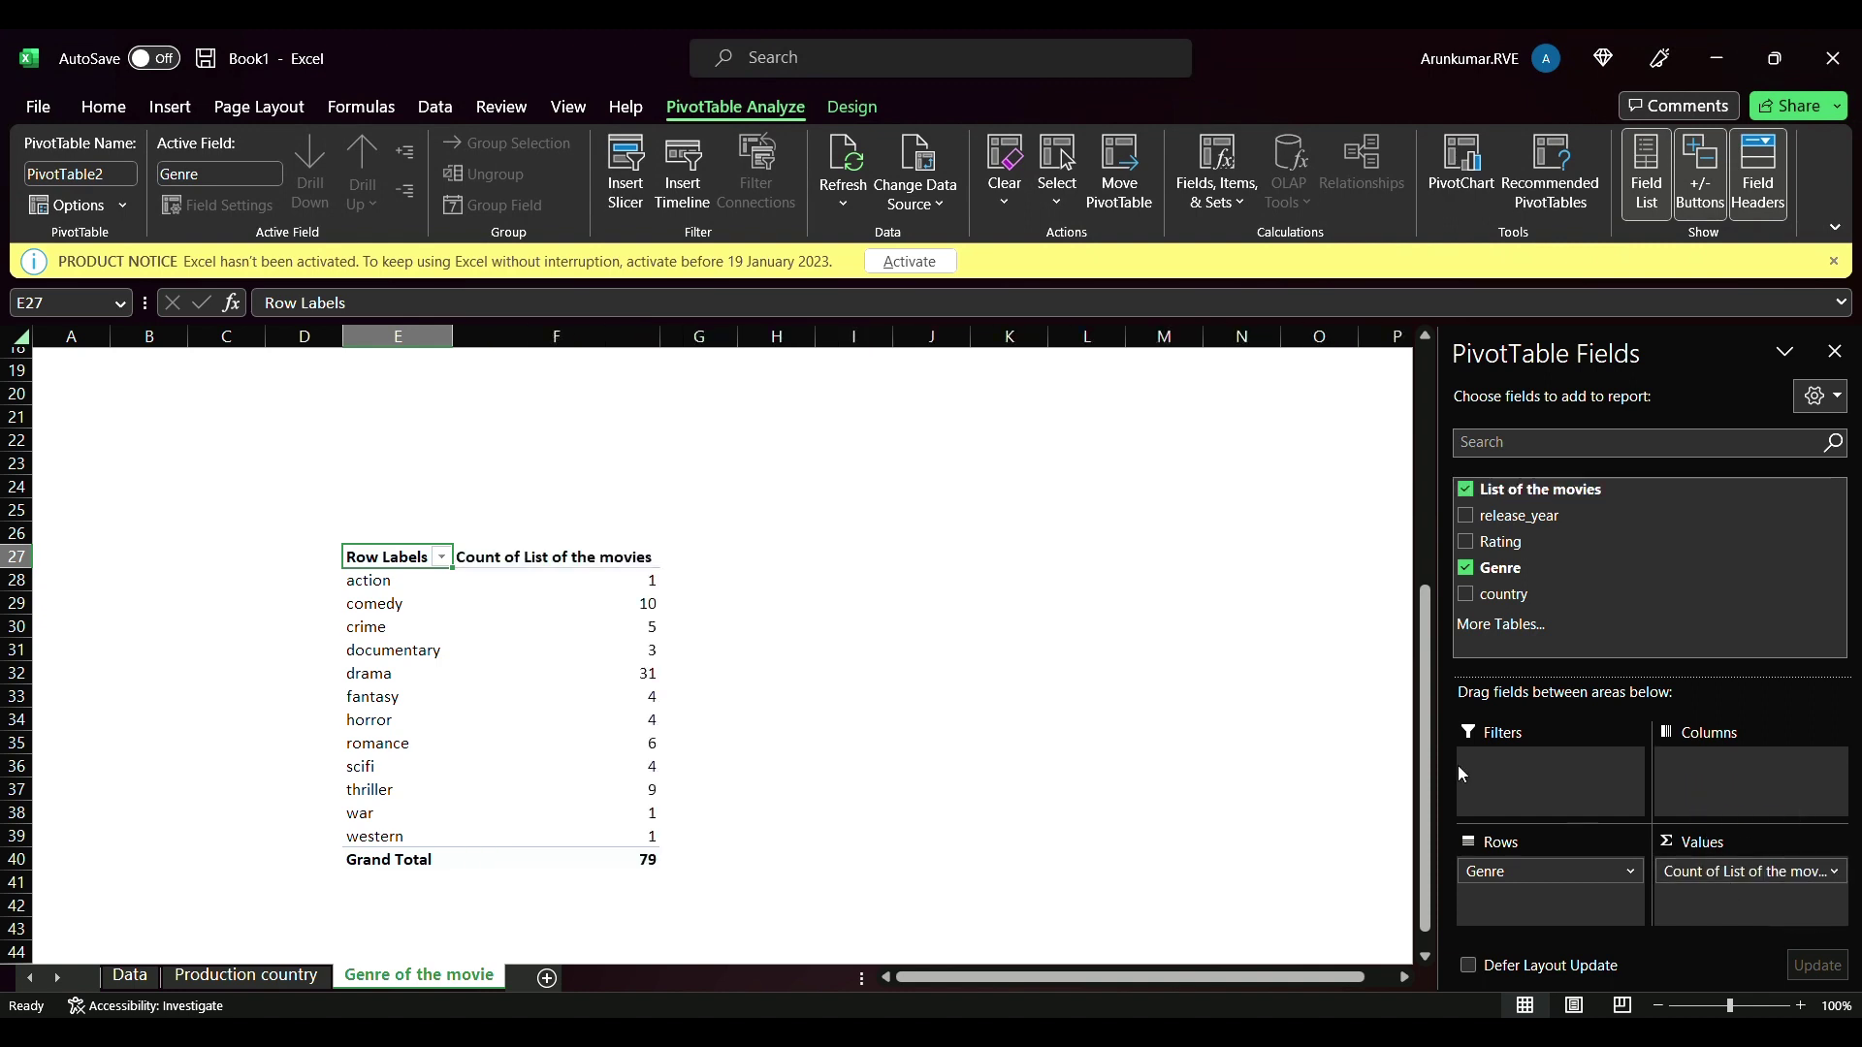
- Insert a column PivotChart of movies per genre and move it beside the table
left_click(1462, 170)
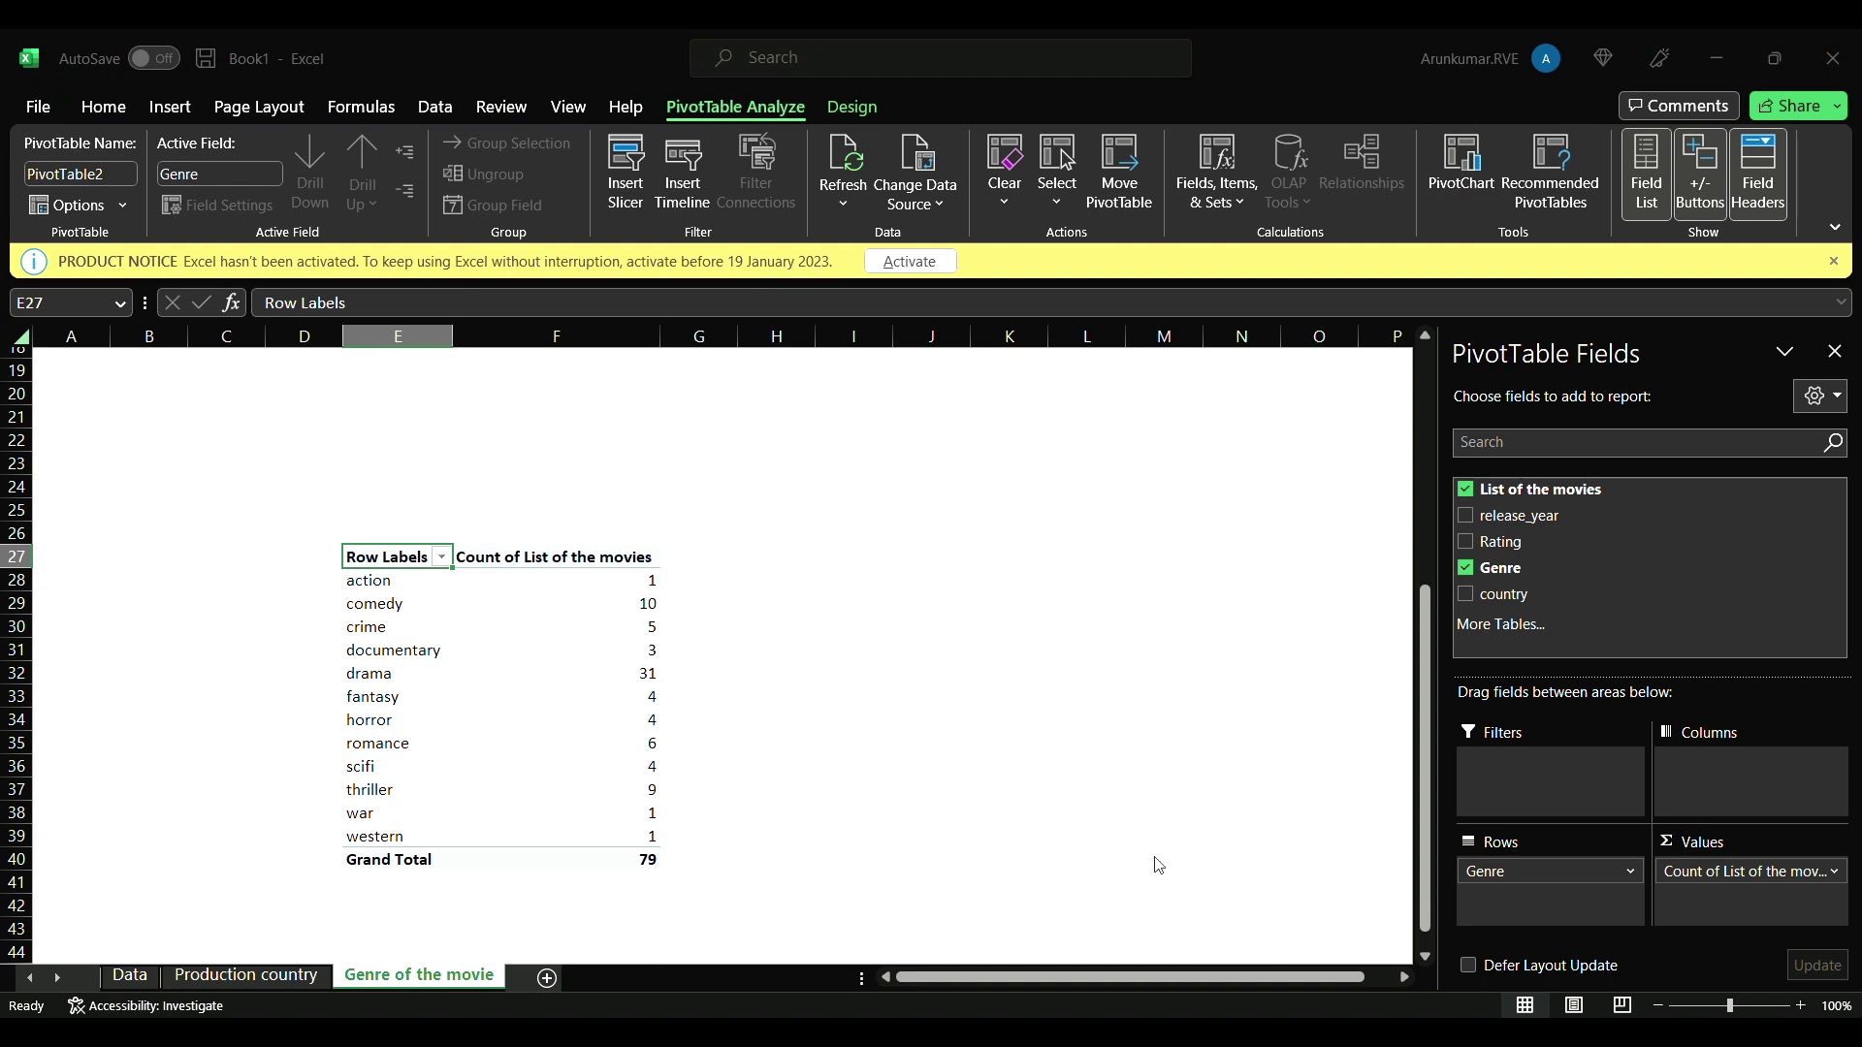
key("Return")
left_click_drag(844, 554, 1114, 582)
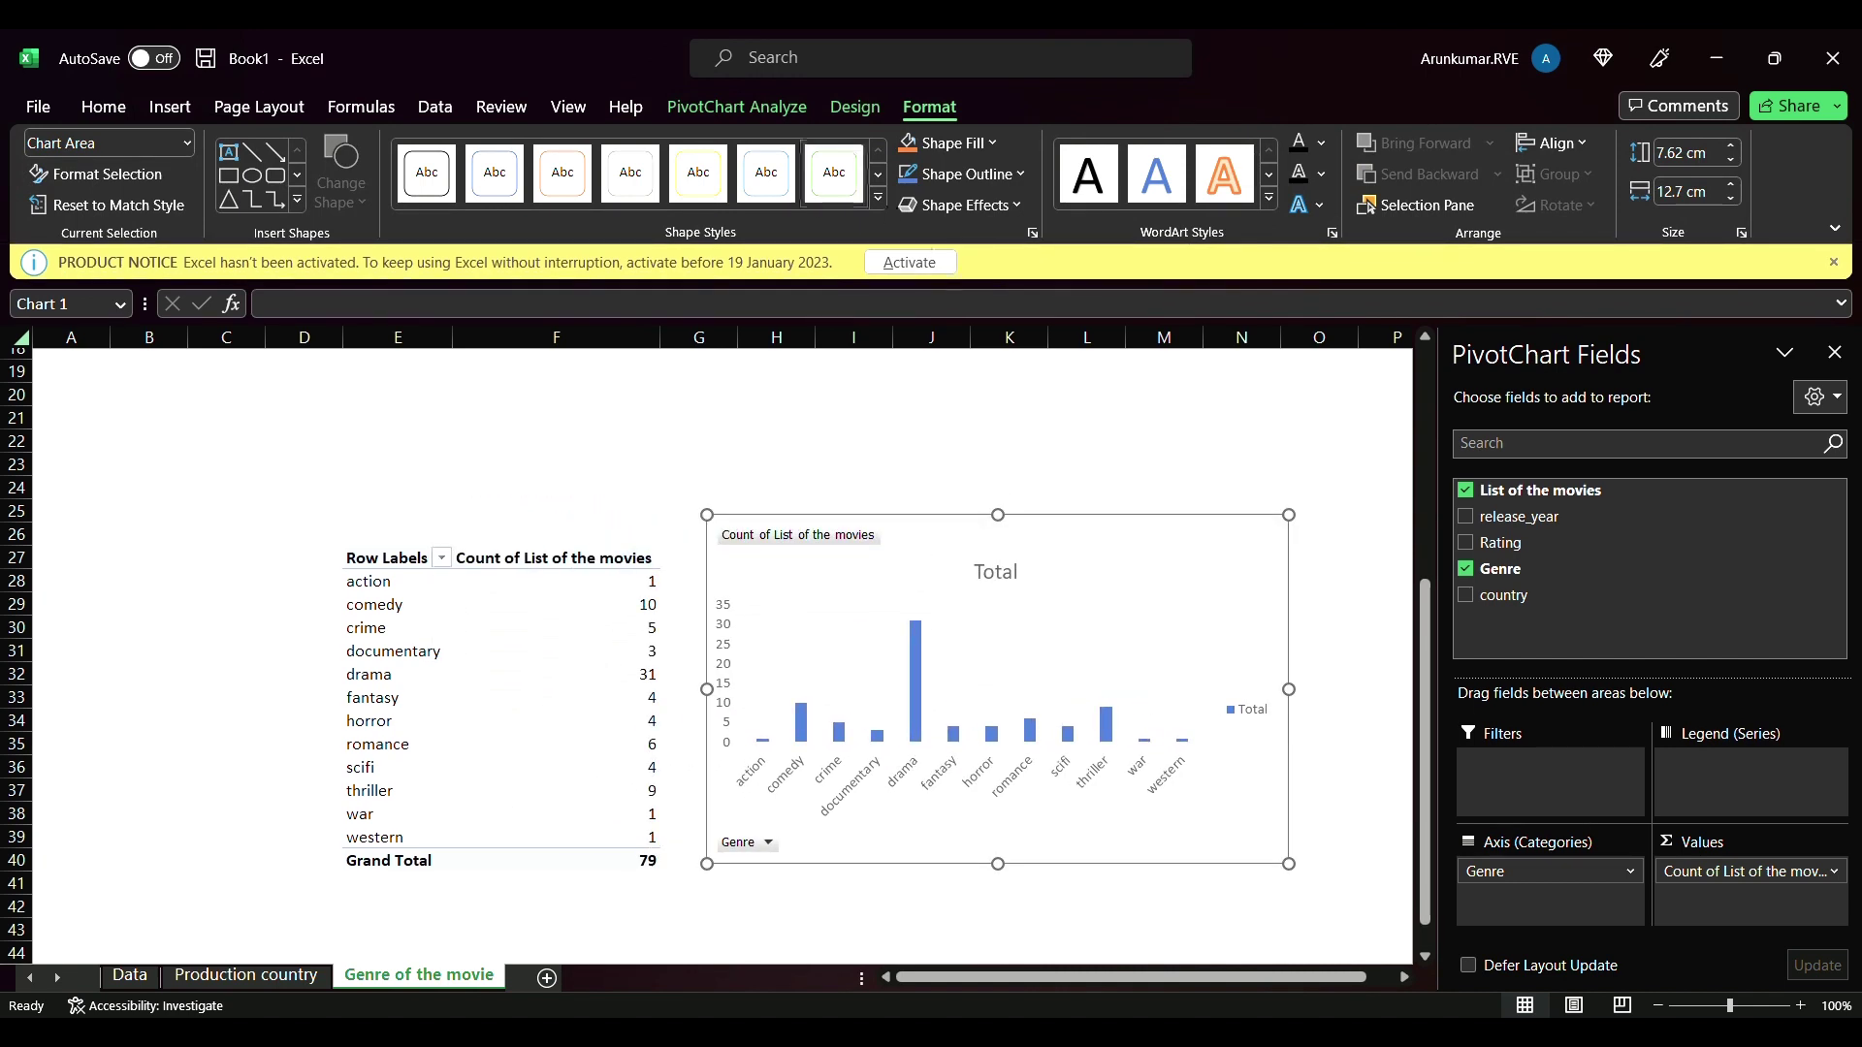
left_click(546, 980)
- Rename the new fourth sheet to 'Rating'
left_click(121, 411)
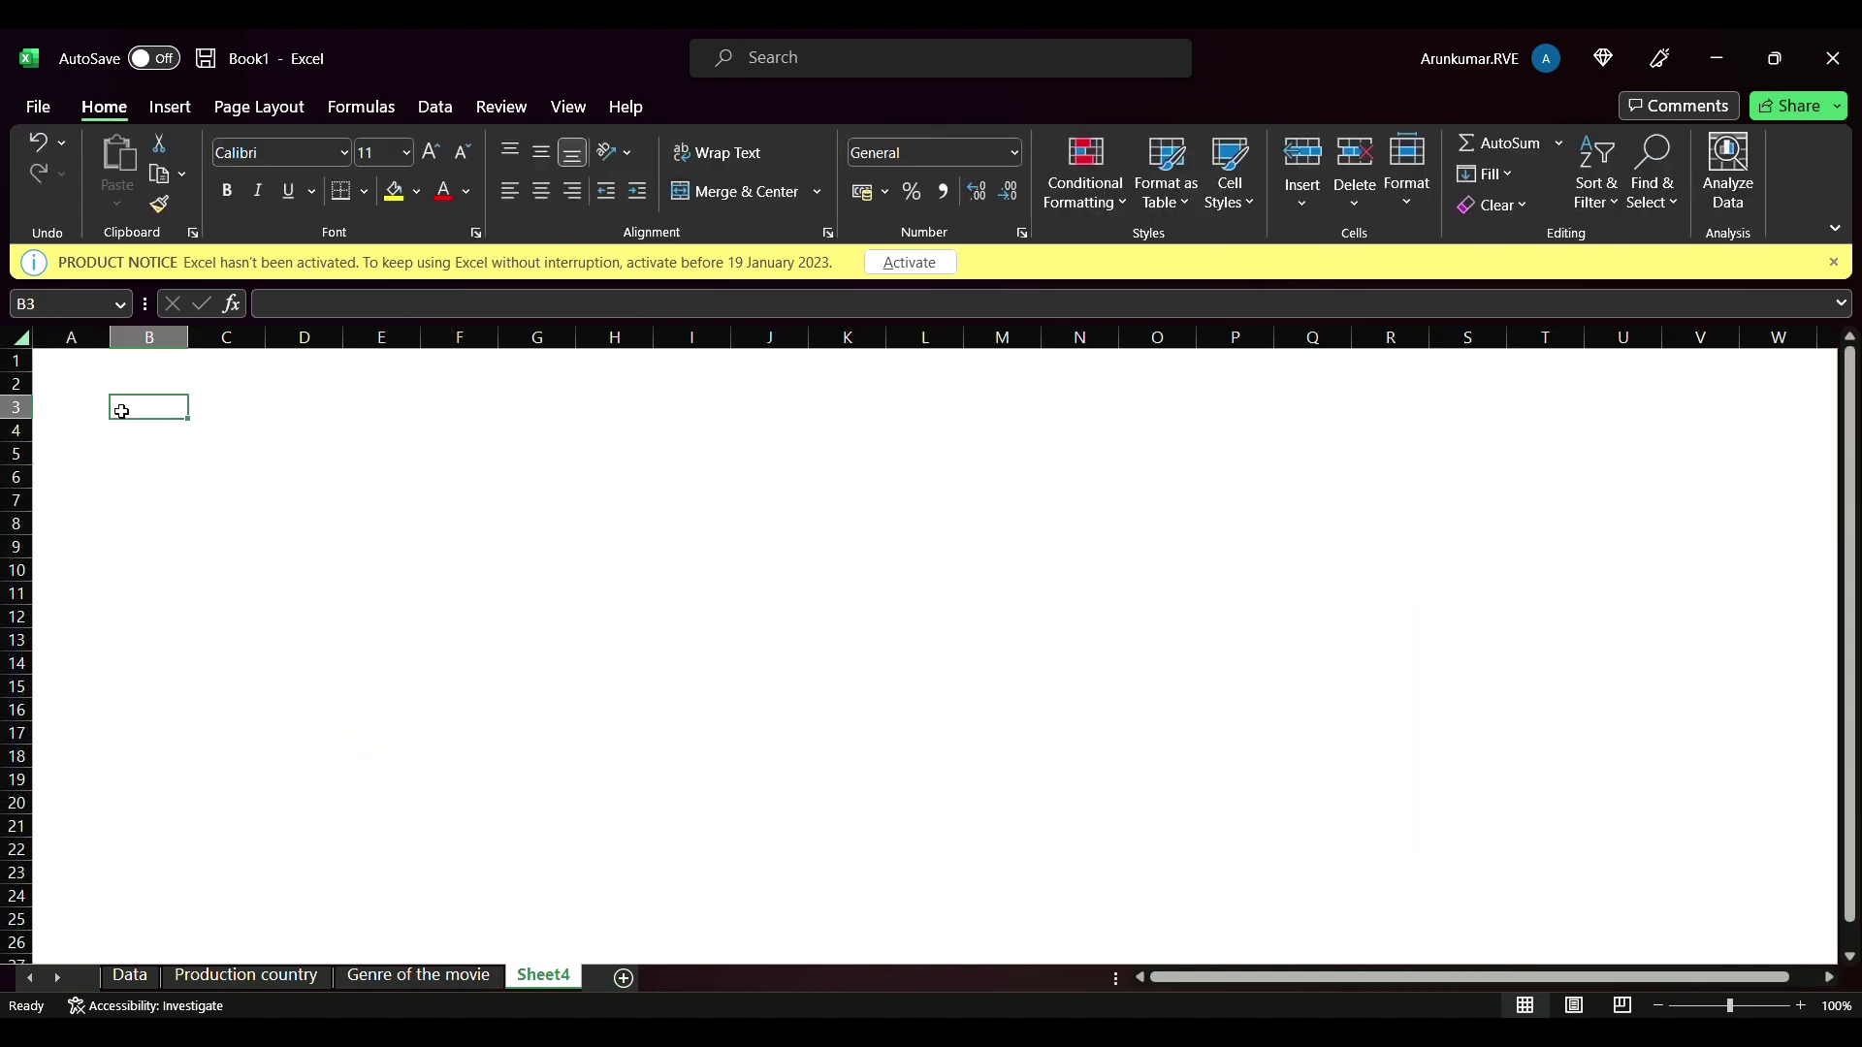
left_click(98, 370)
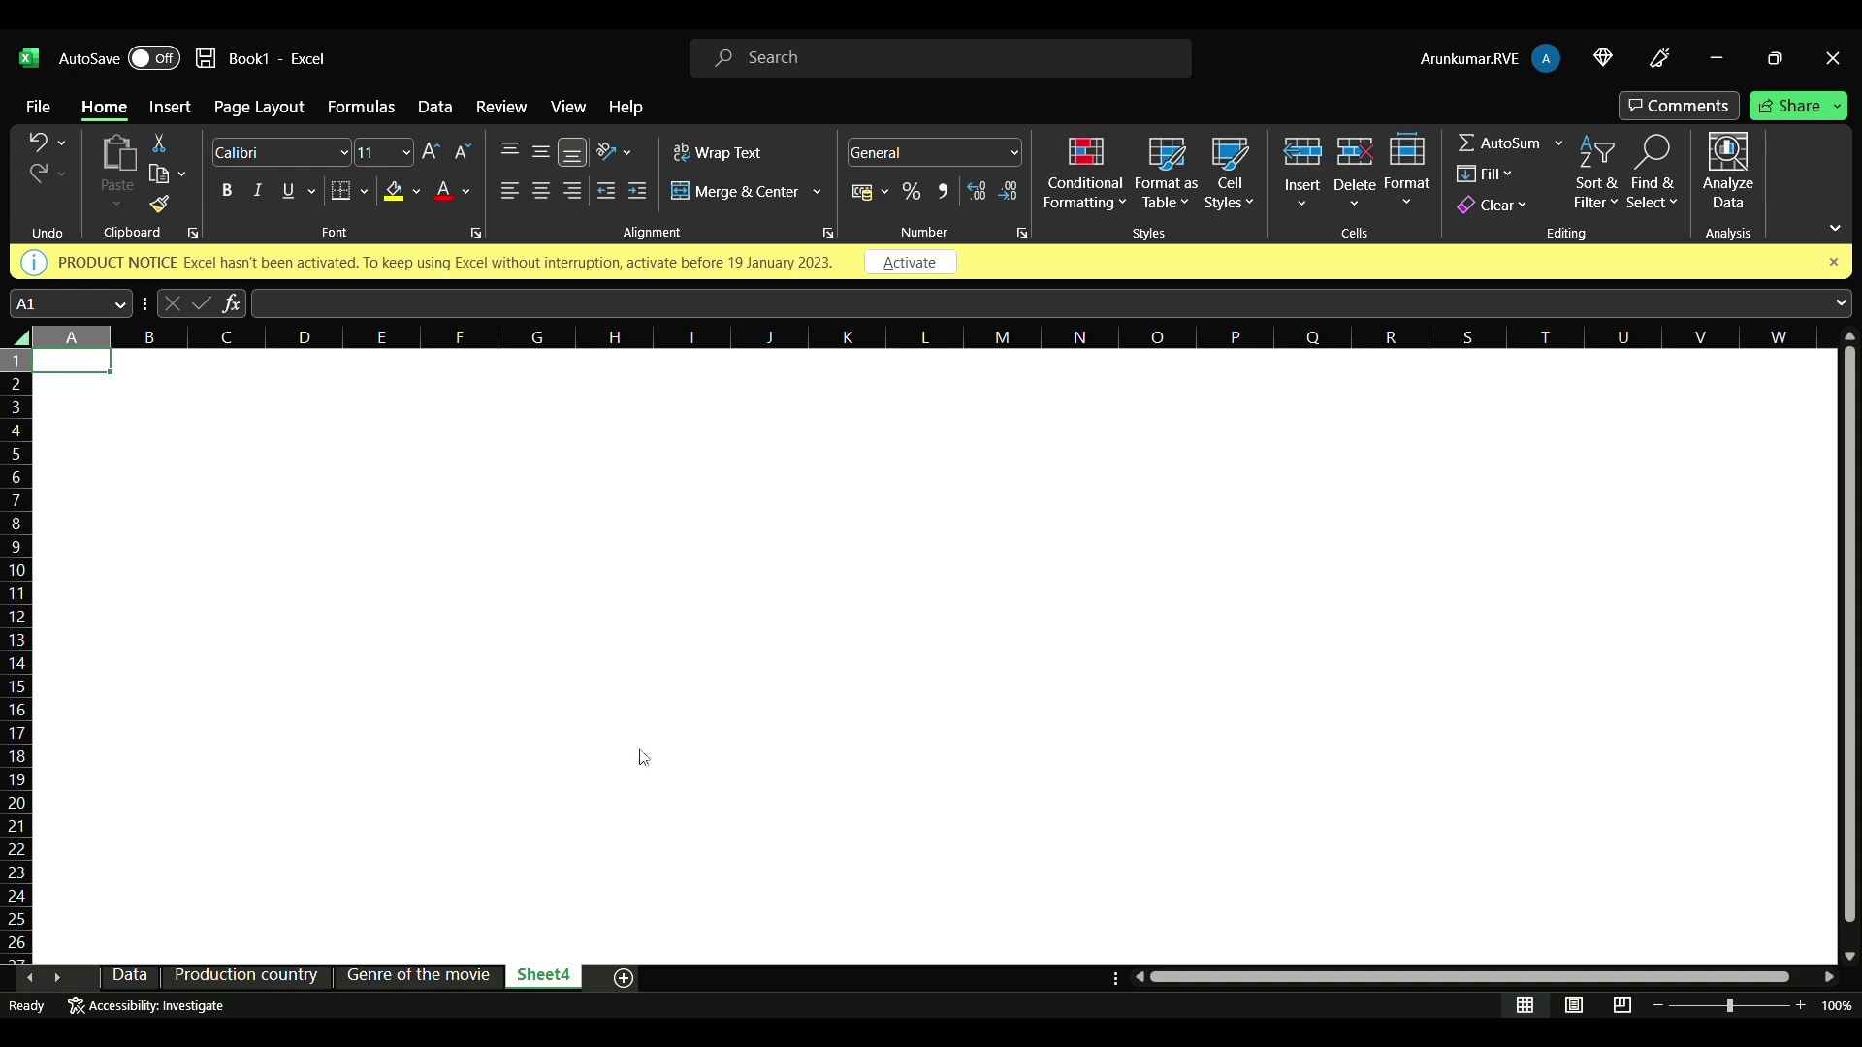
key("alt+h")
key("o")
key("r")
key("BackSpace")
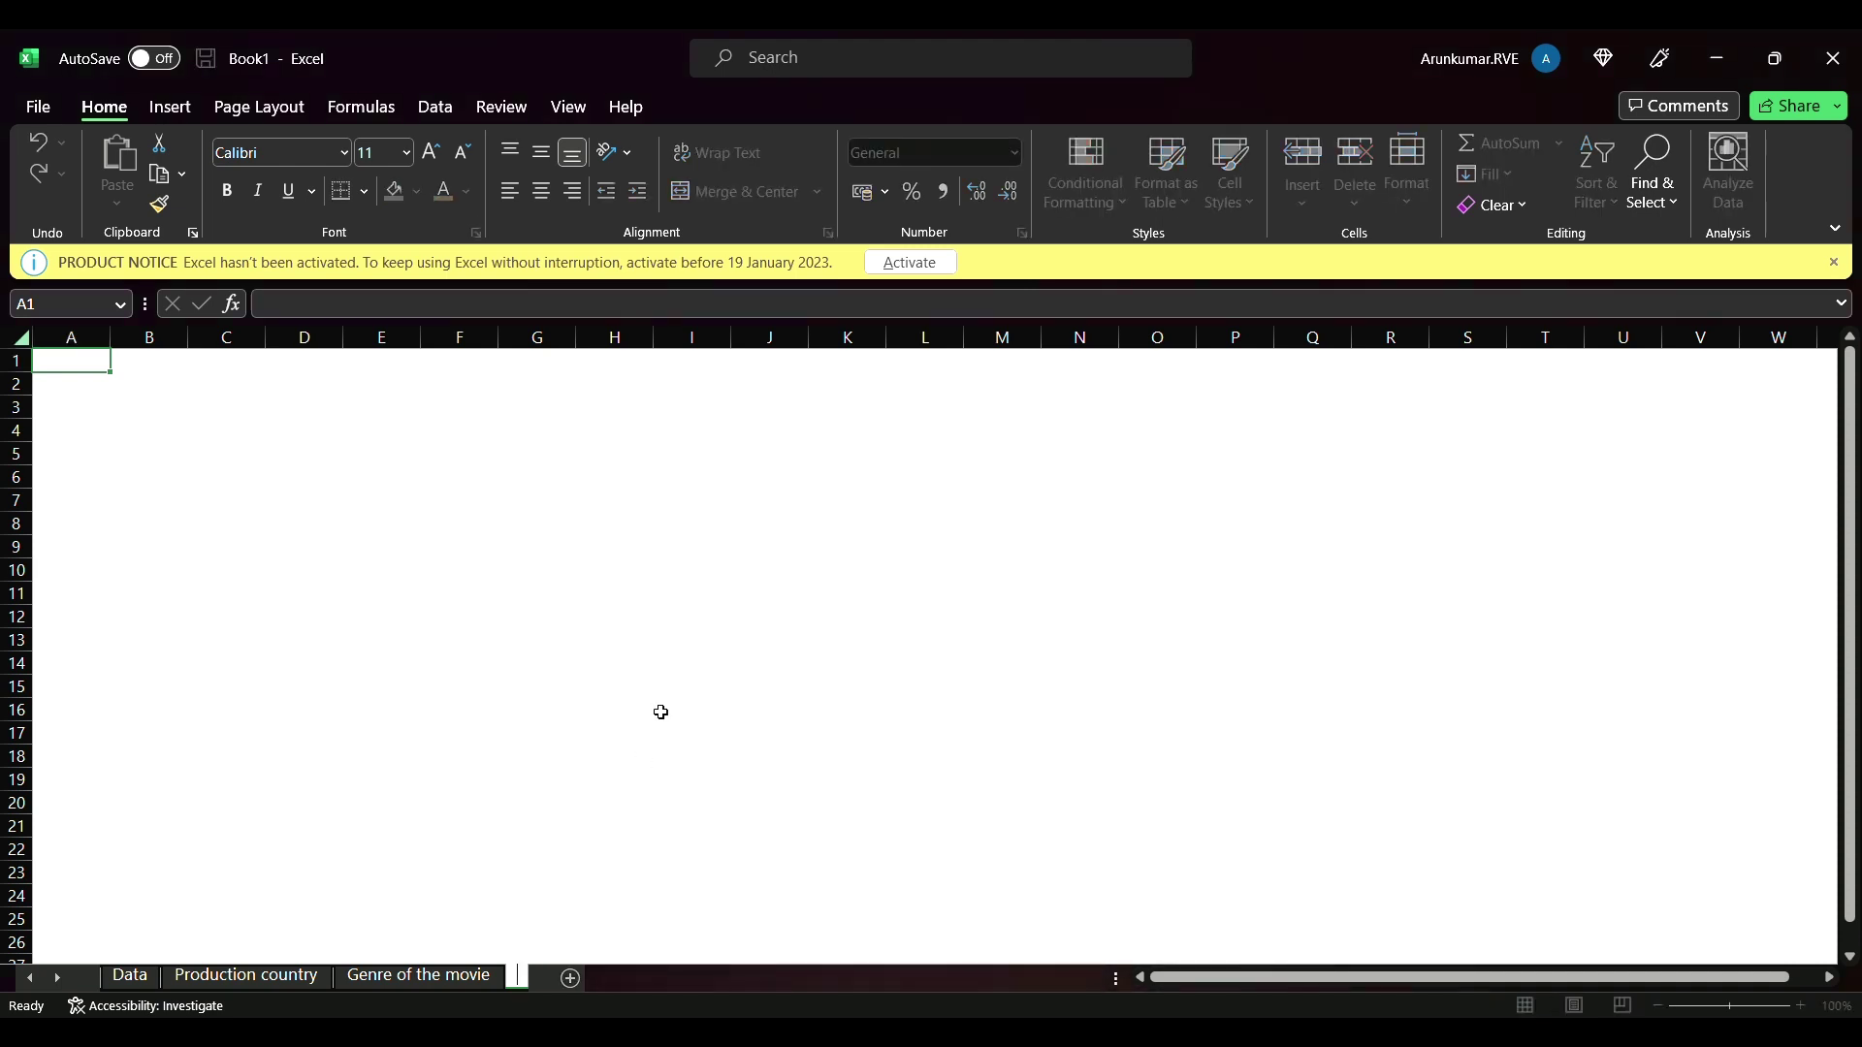
type("Rating")
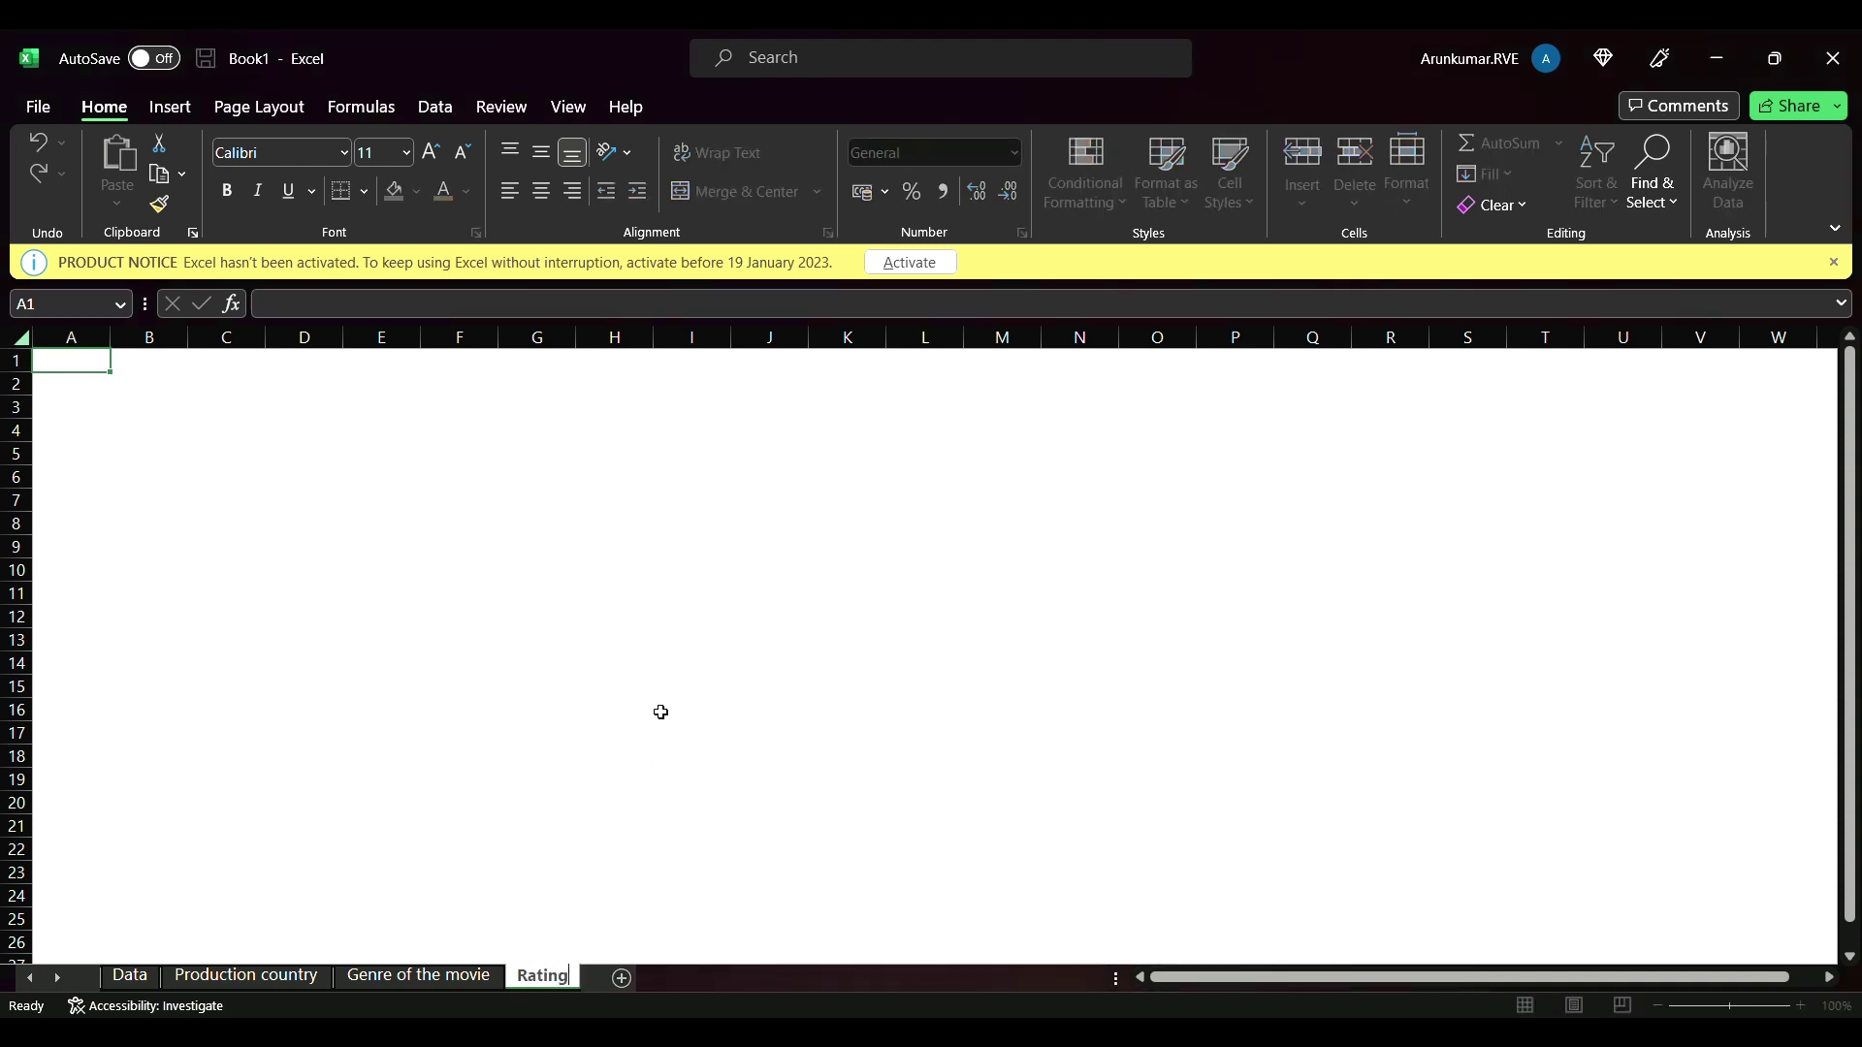
key("Return")
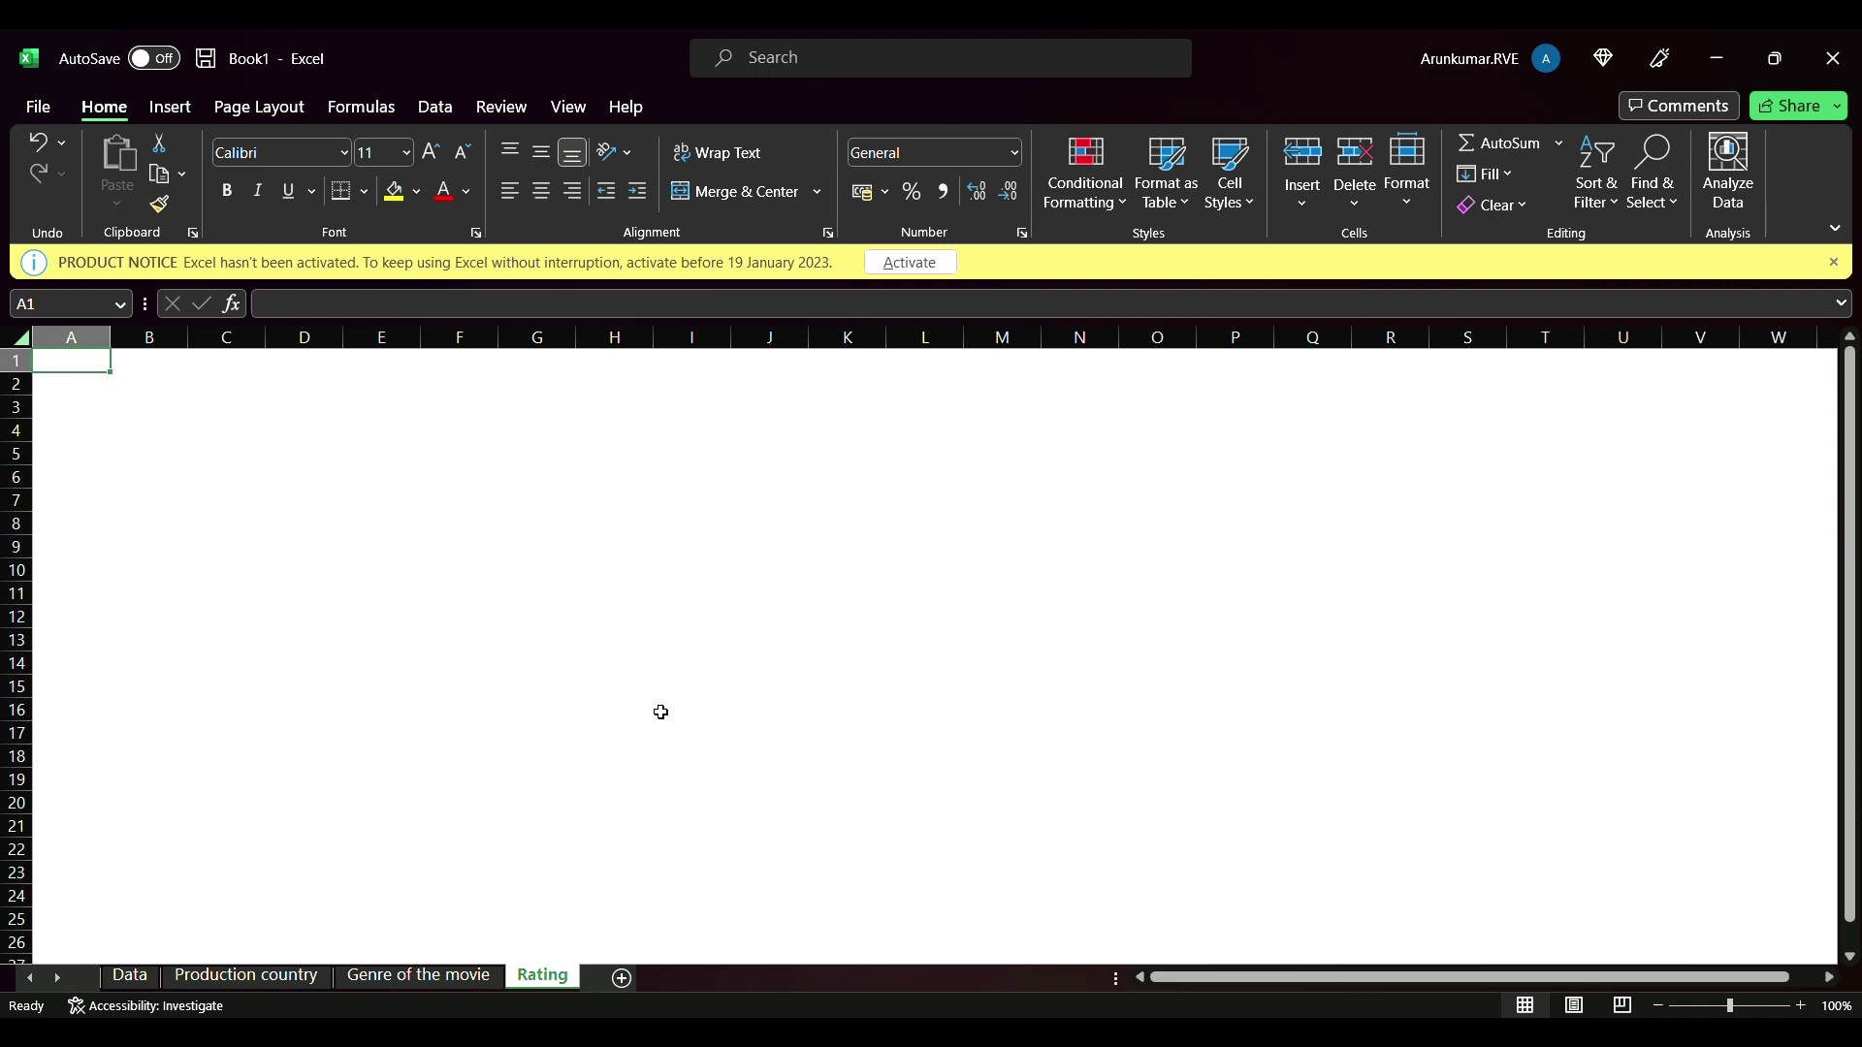
- Start a PivotTable and select the Data movie table A1:E80 as its source
left_click(170, 107)
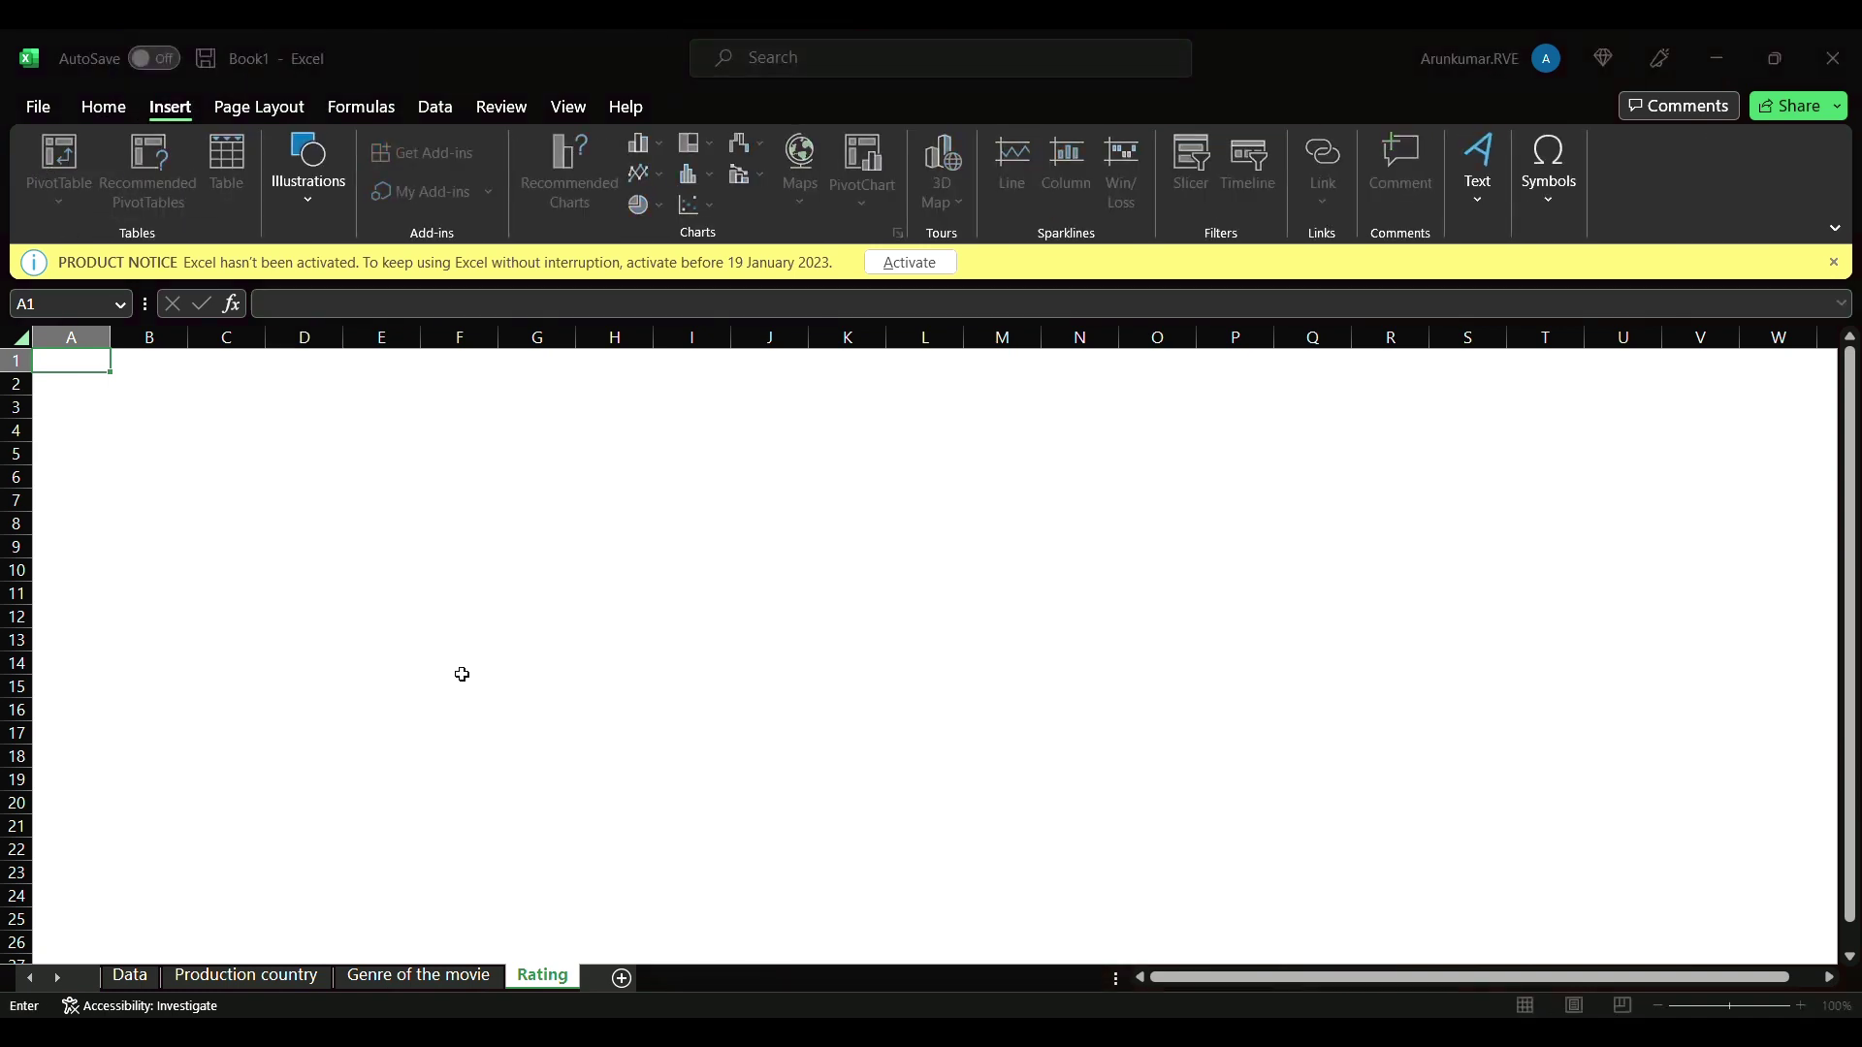
left_click(130, 975)
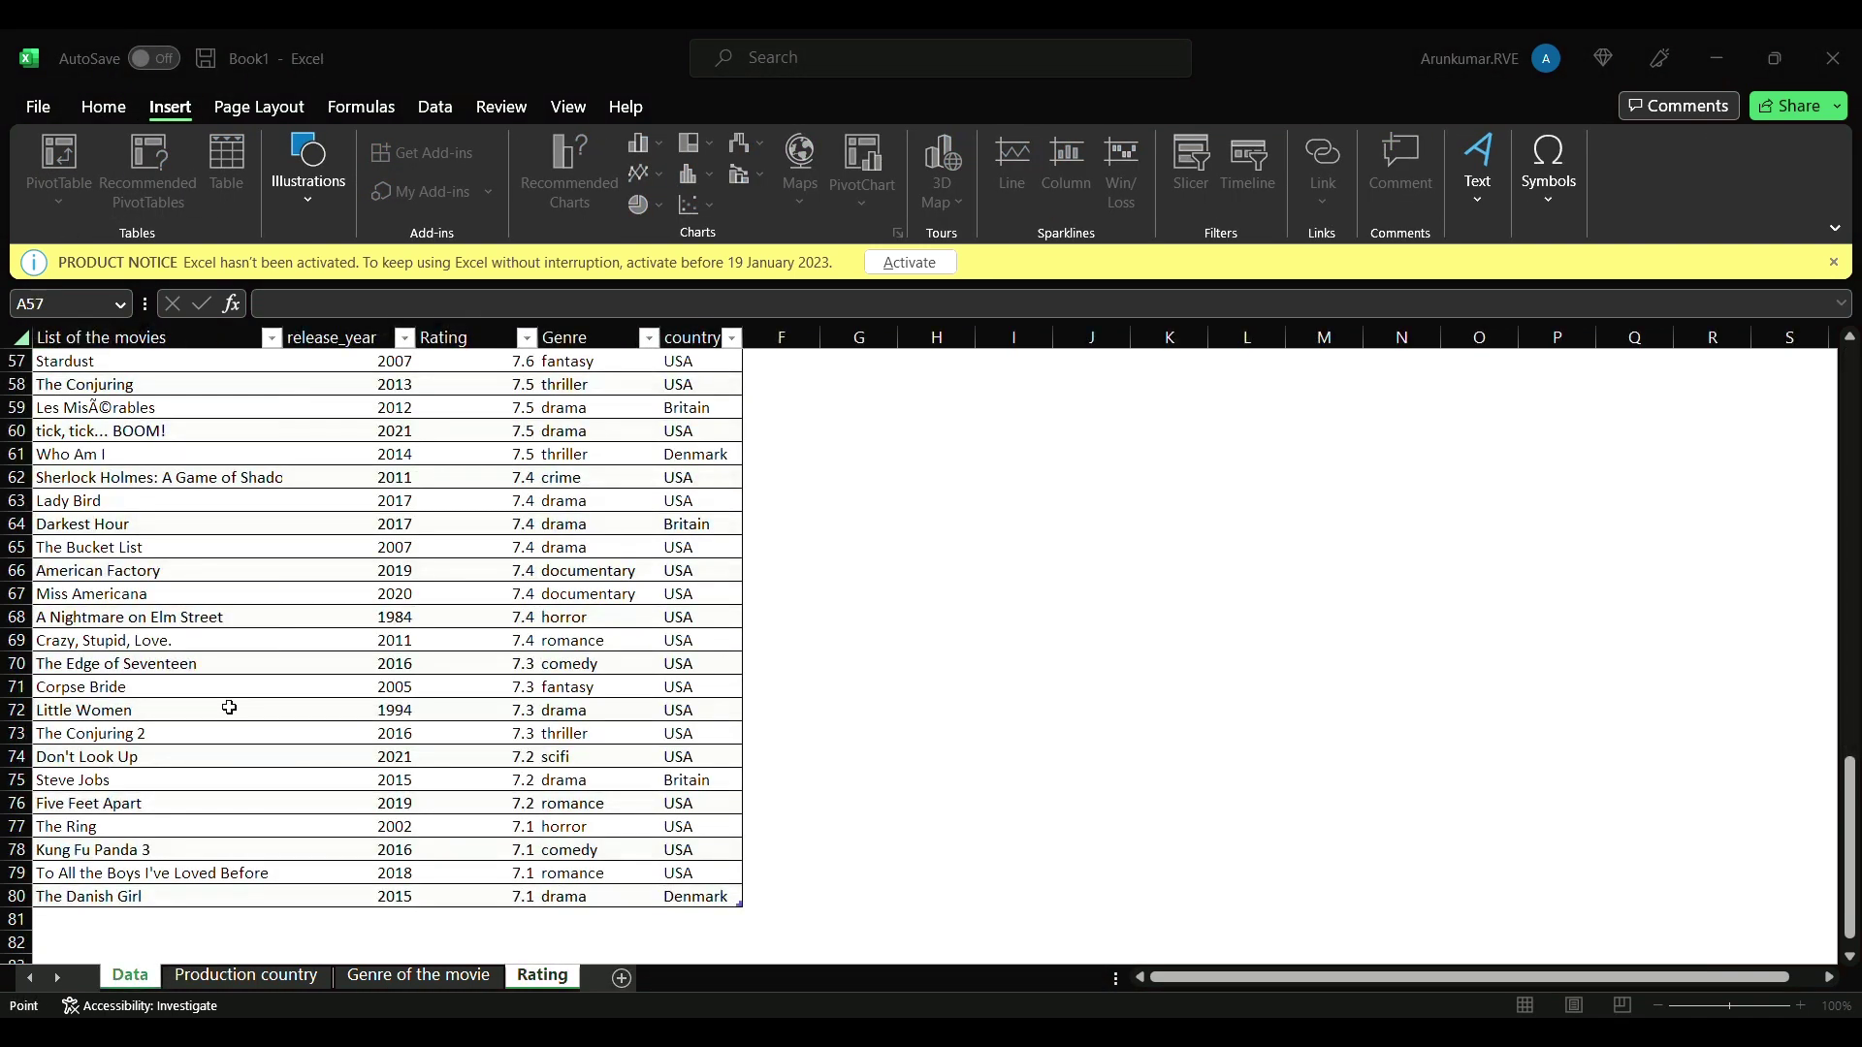
left_click_drag(1855, 795, 1852, 388)
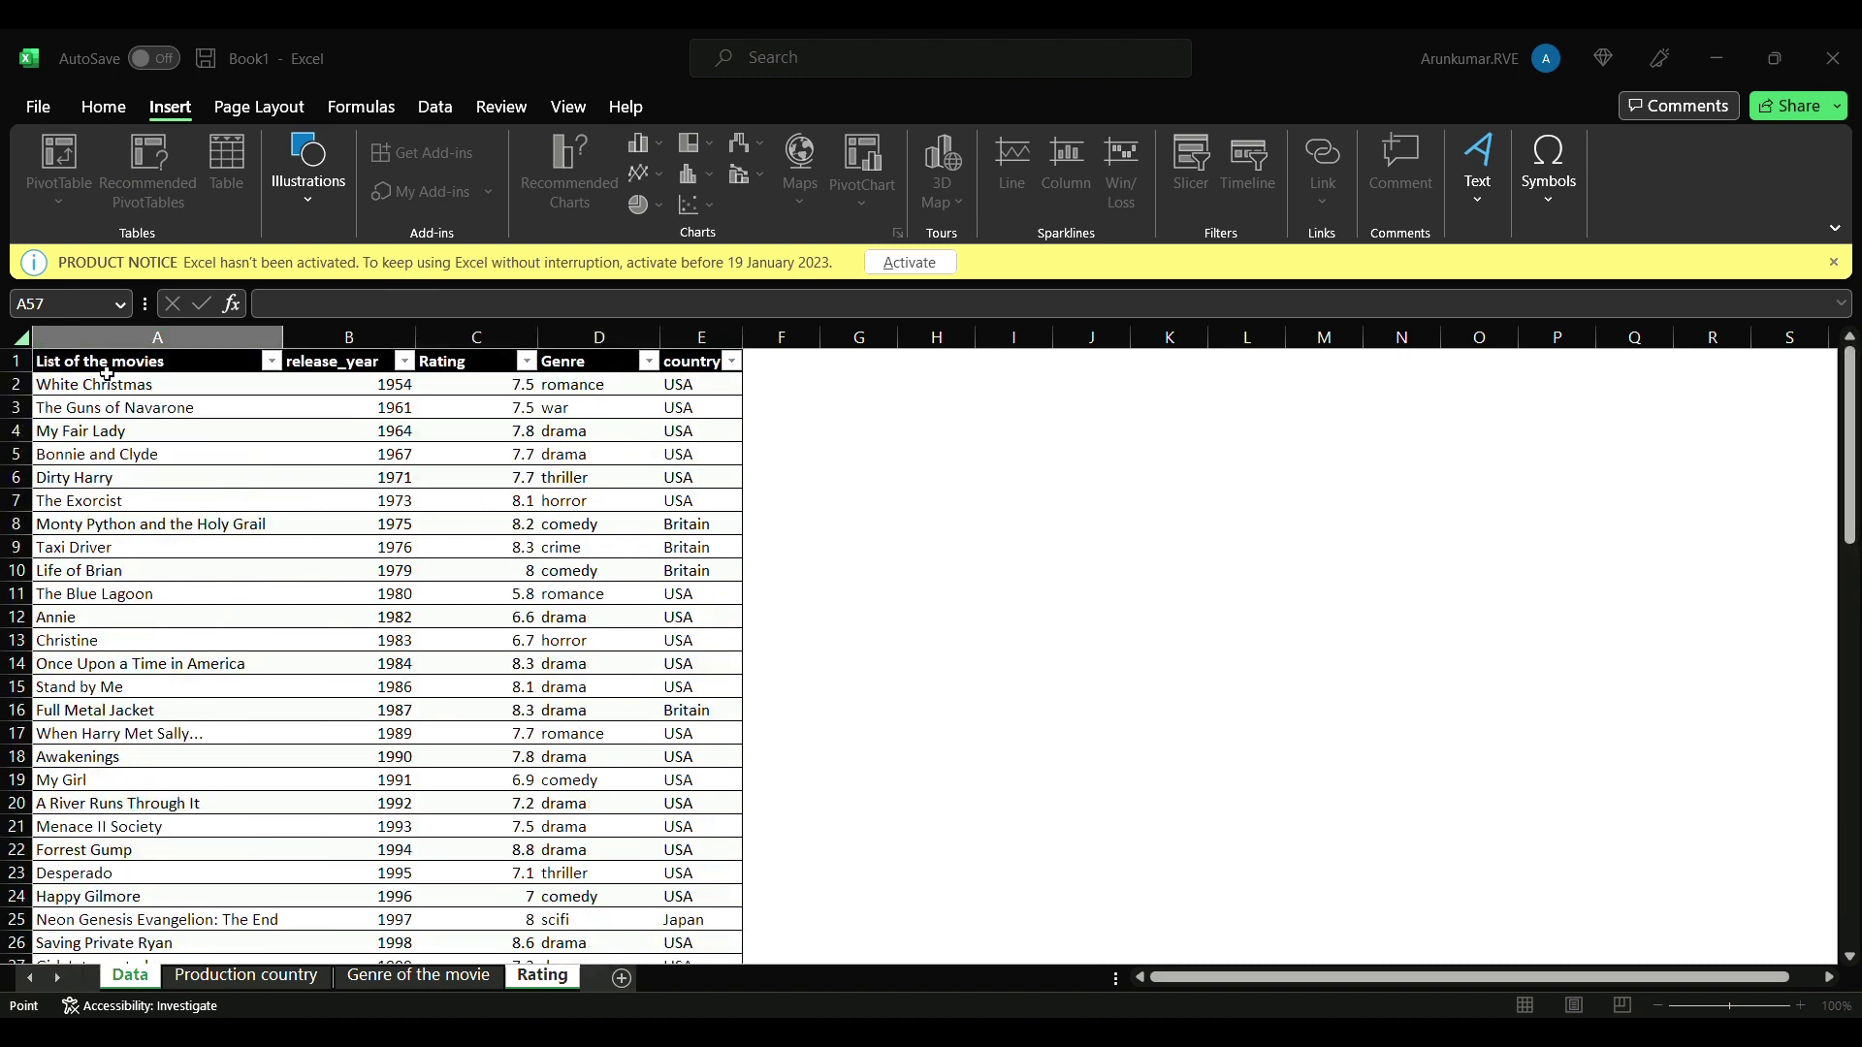
left_click_drag(107, 373, 678, 690)
- Create the Rating pivot table with Rating in Rows and a movie count in Values
key("Return")
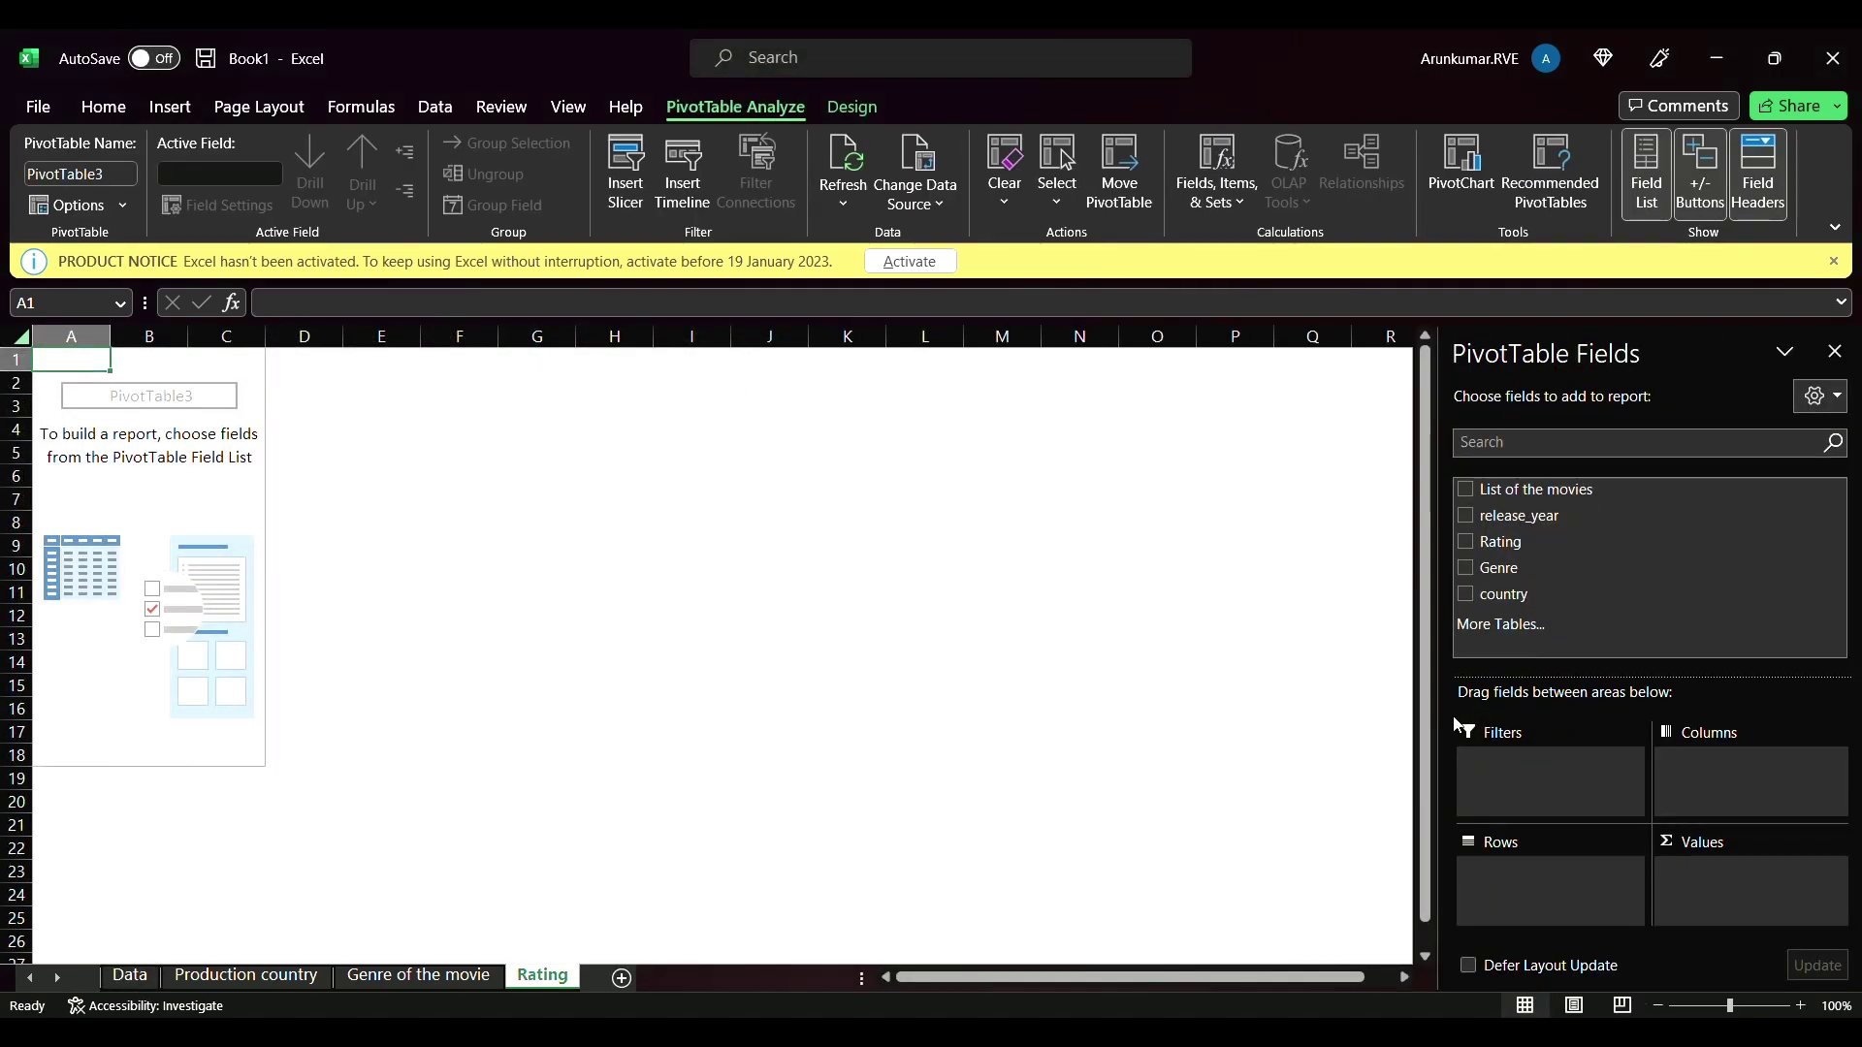
left_click_drag(1509, 544, 1528, 887)
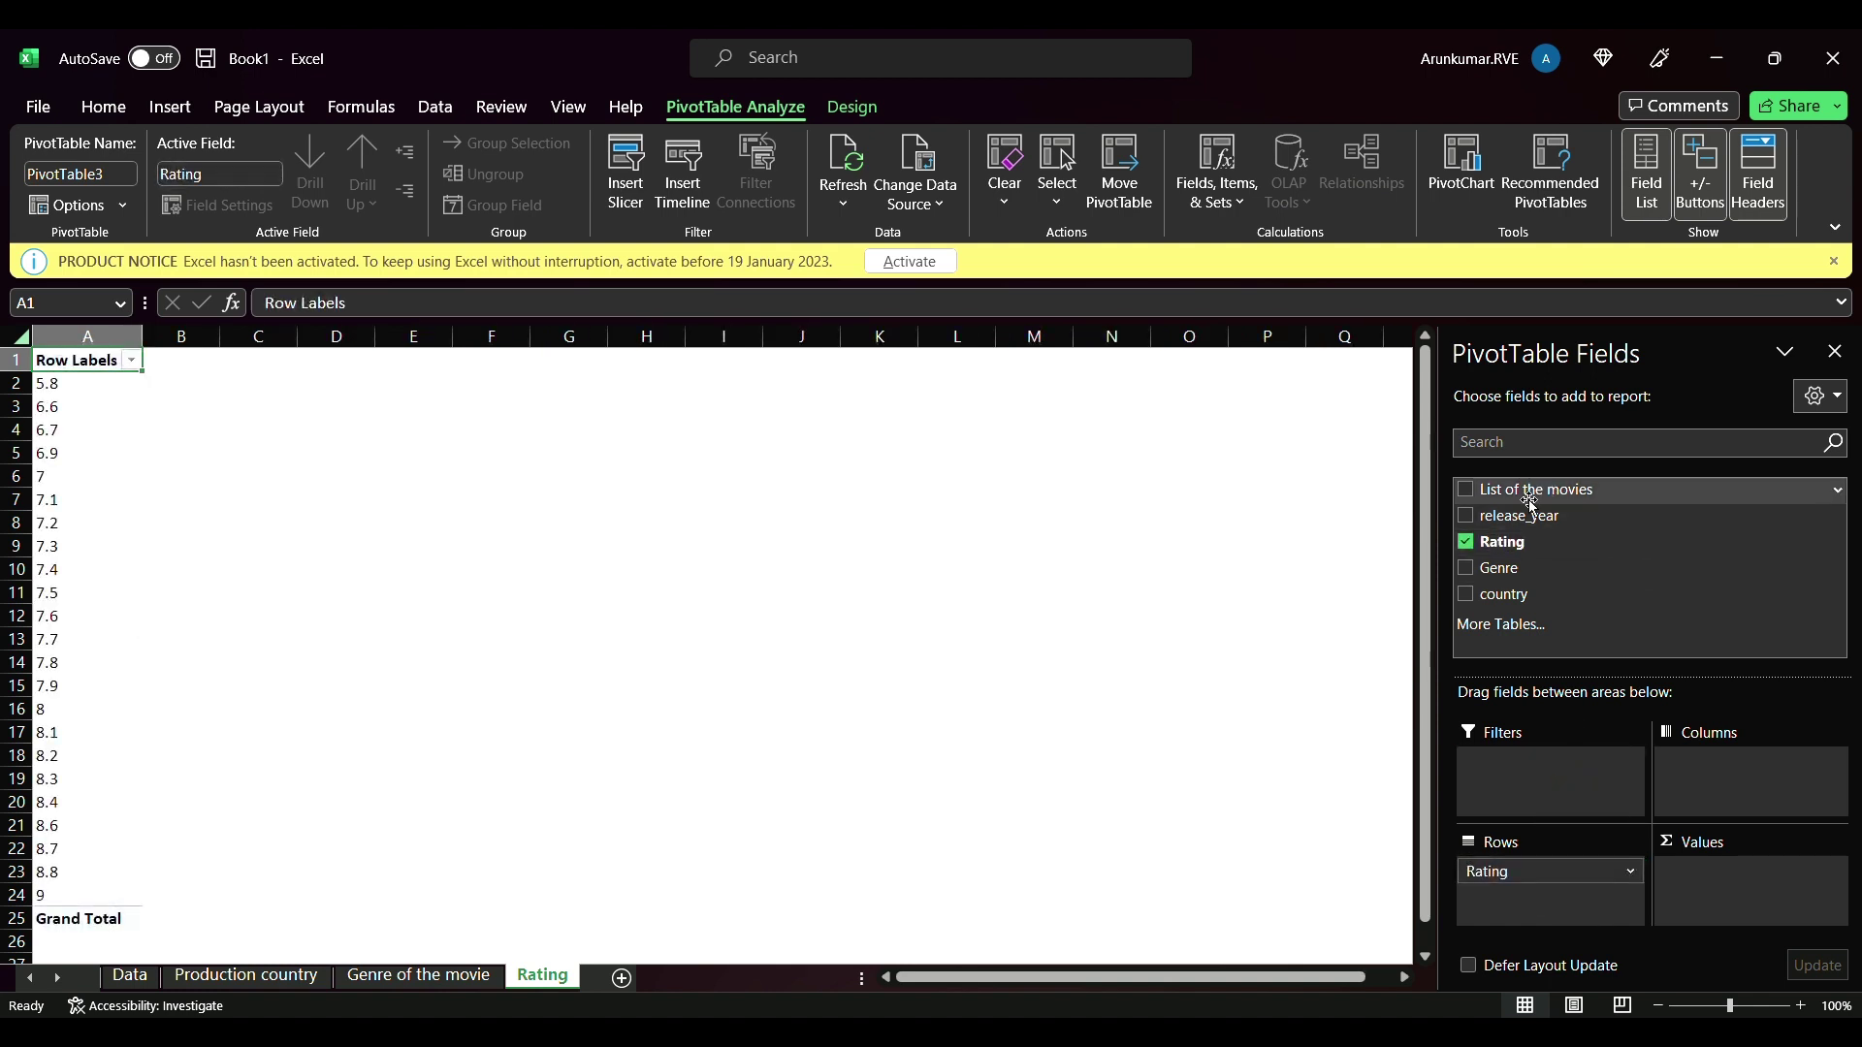
left_click_drag(1530, 502, 1723, 896)
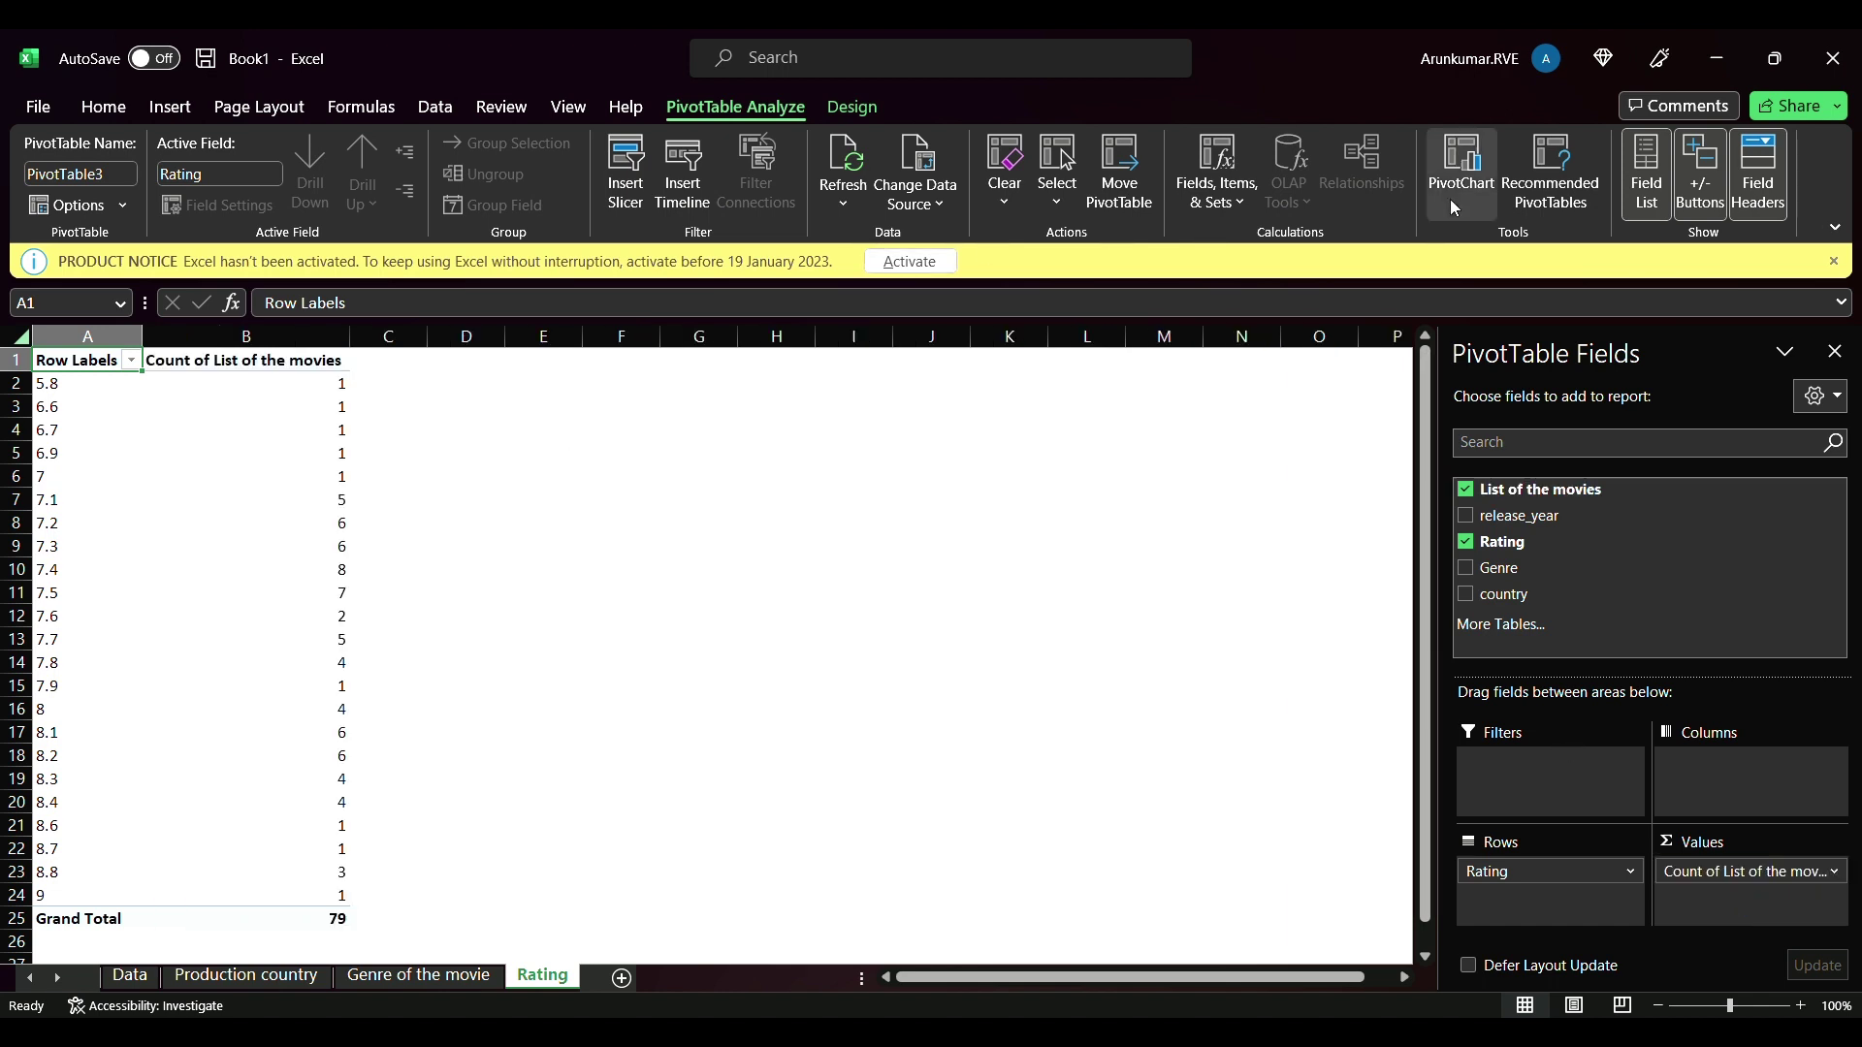
- Insert a line PivotChart of movies per rating and move it beside the table
left_click(1453, 158)
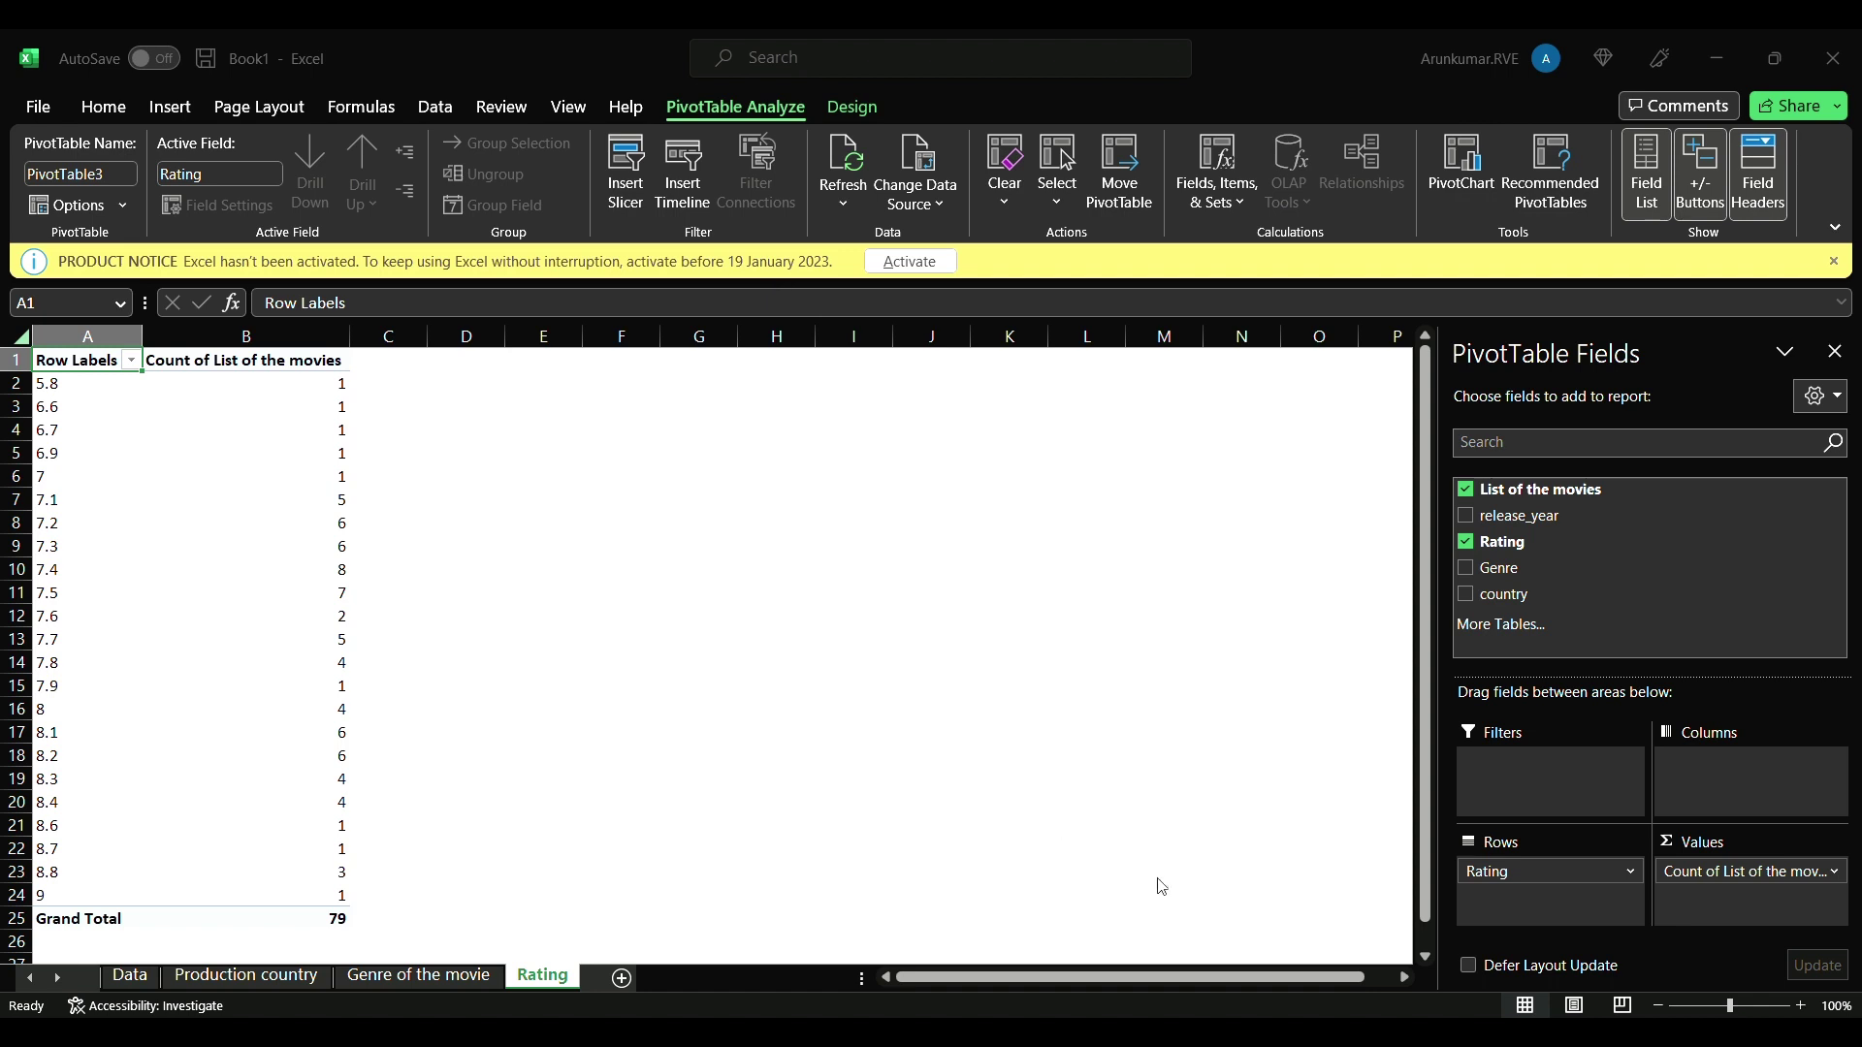
key("alt+F1")
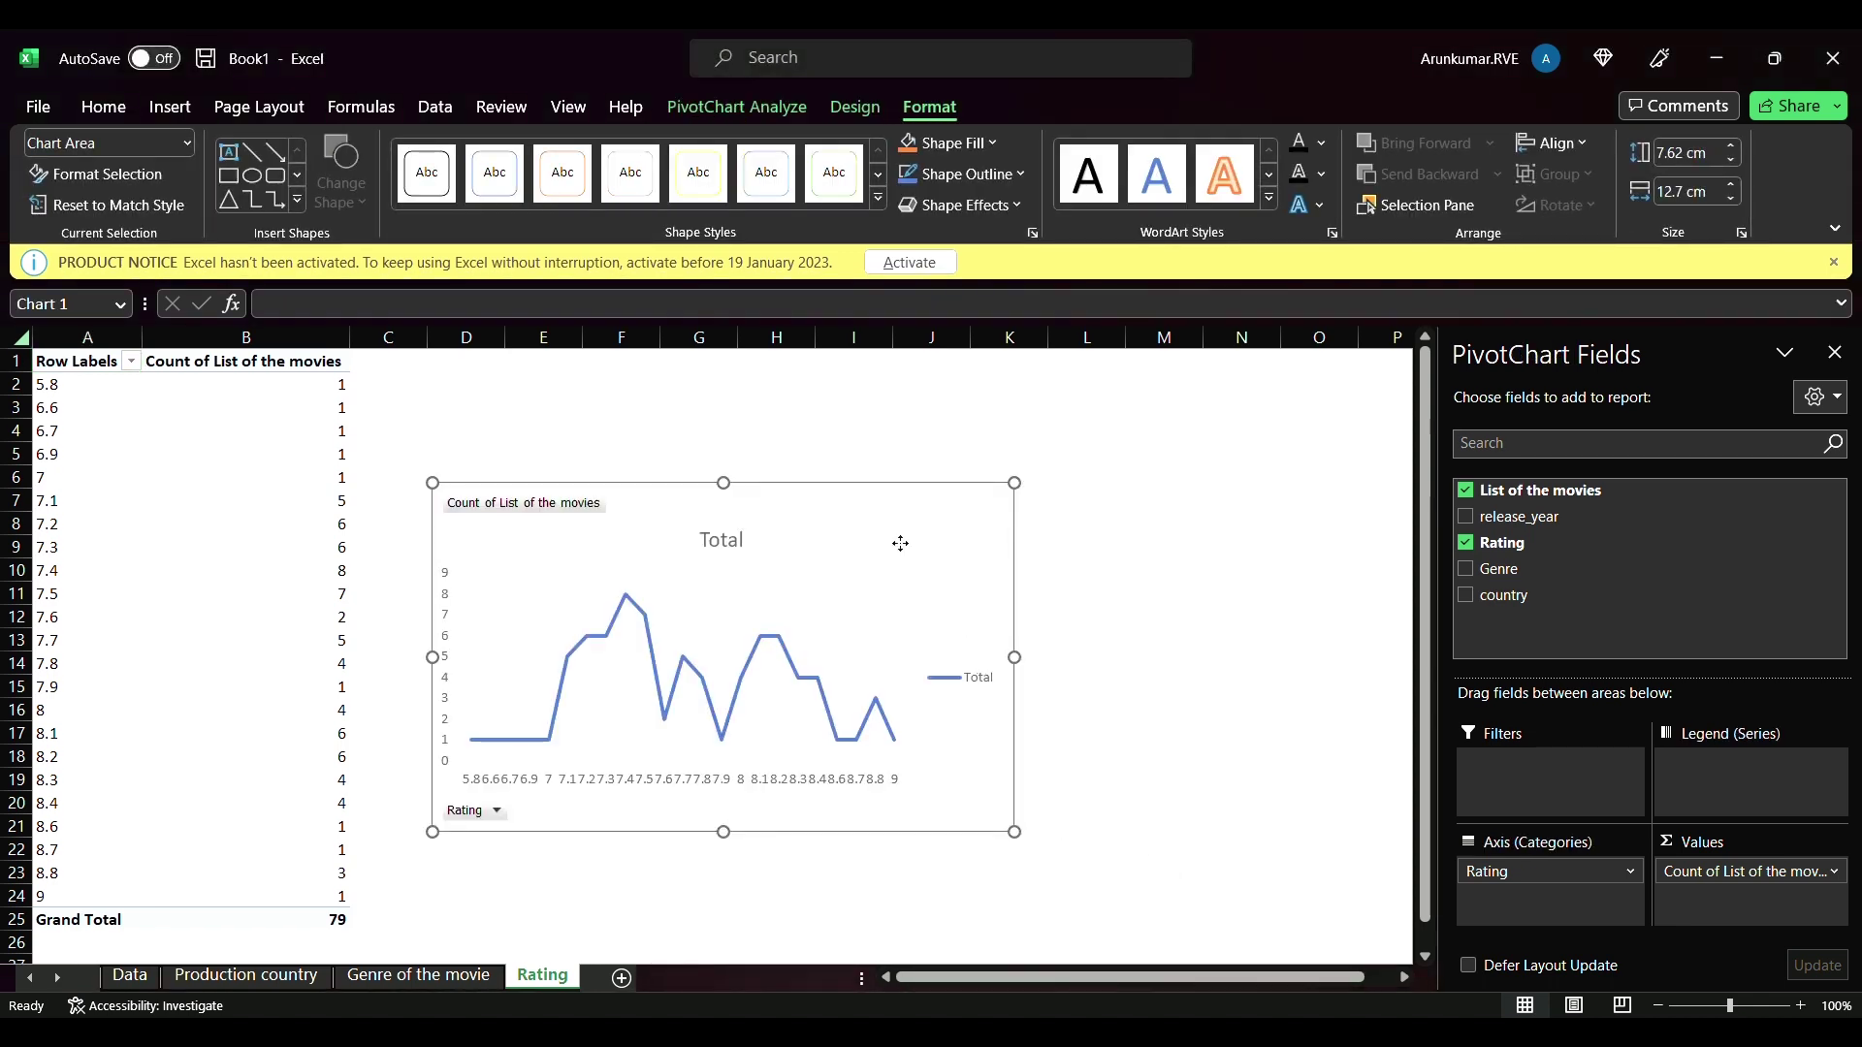
left_click_drag(899, 543, 929, 469)
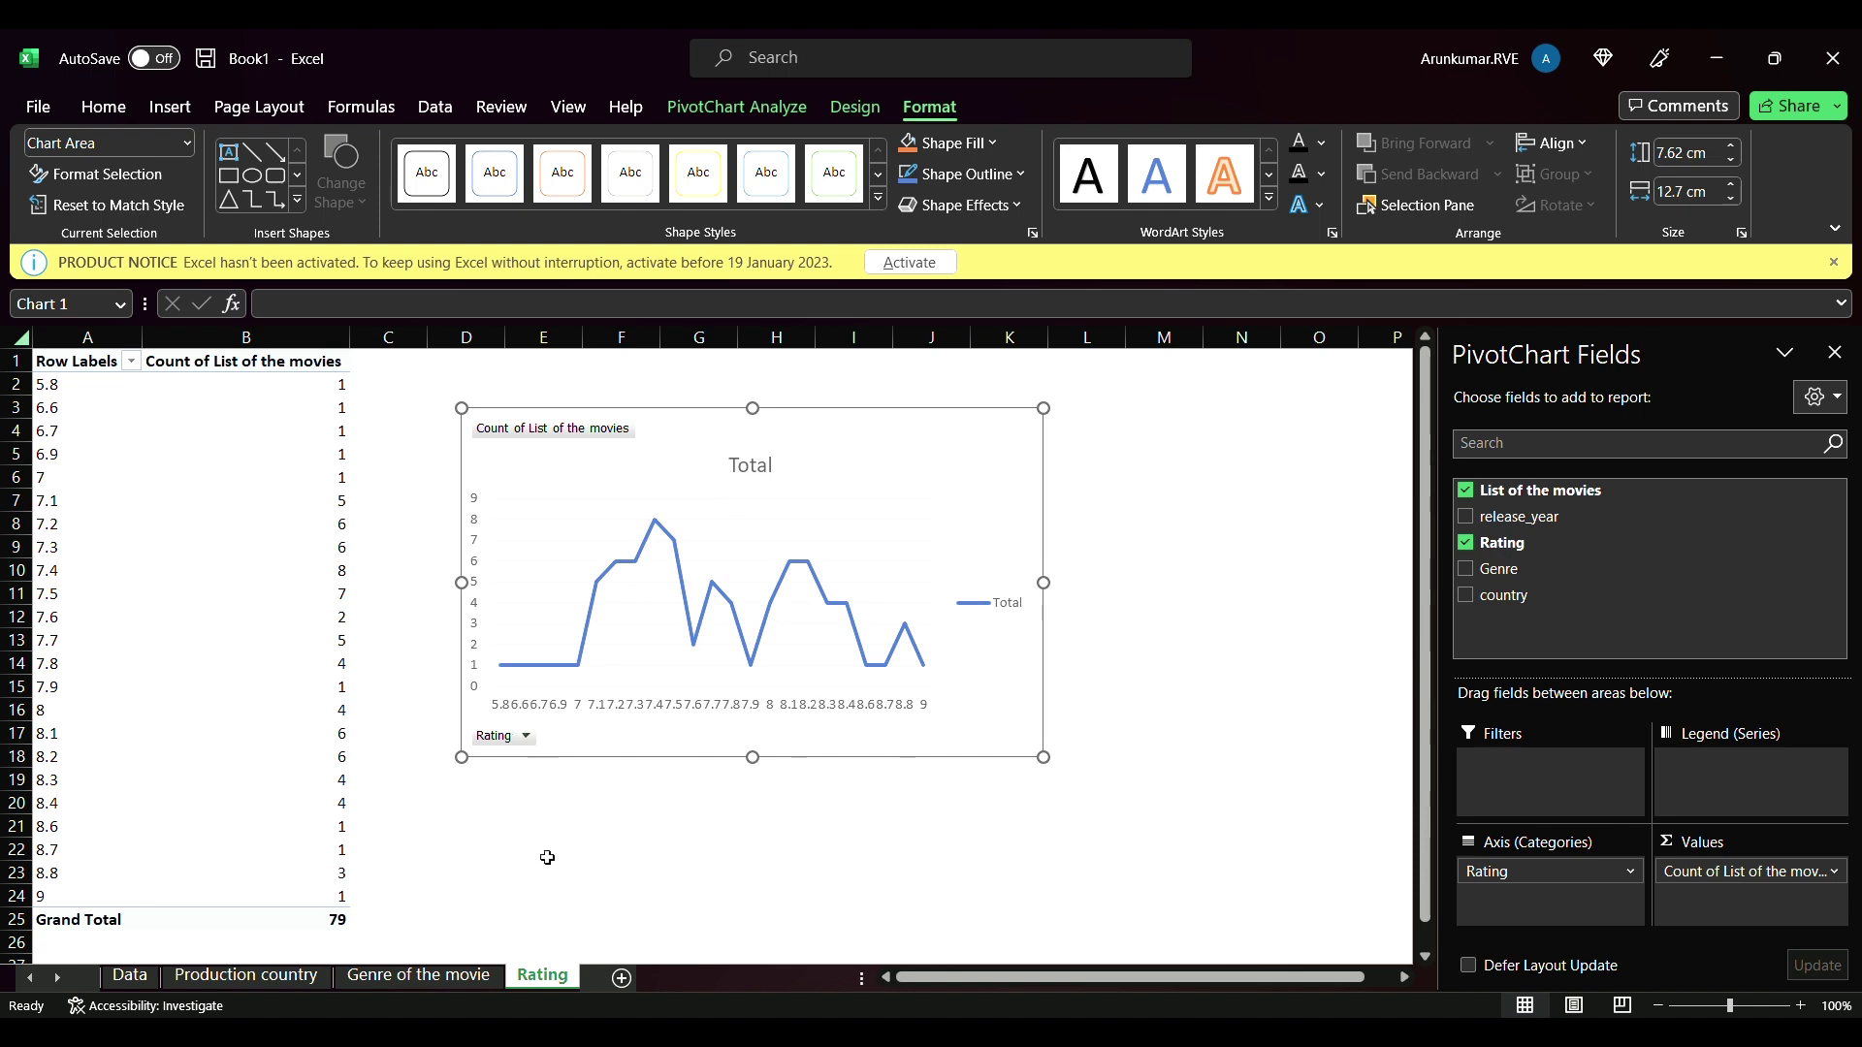
- Add a fifth sheet and rename it from Sheet5 to 'Ratings on countries'
left_click(622, 978)
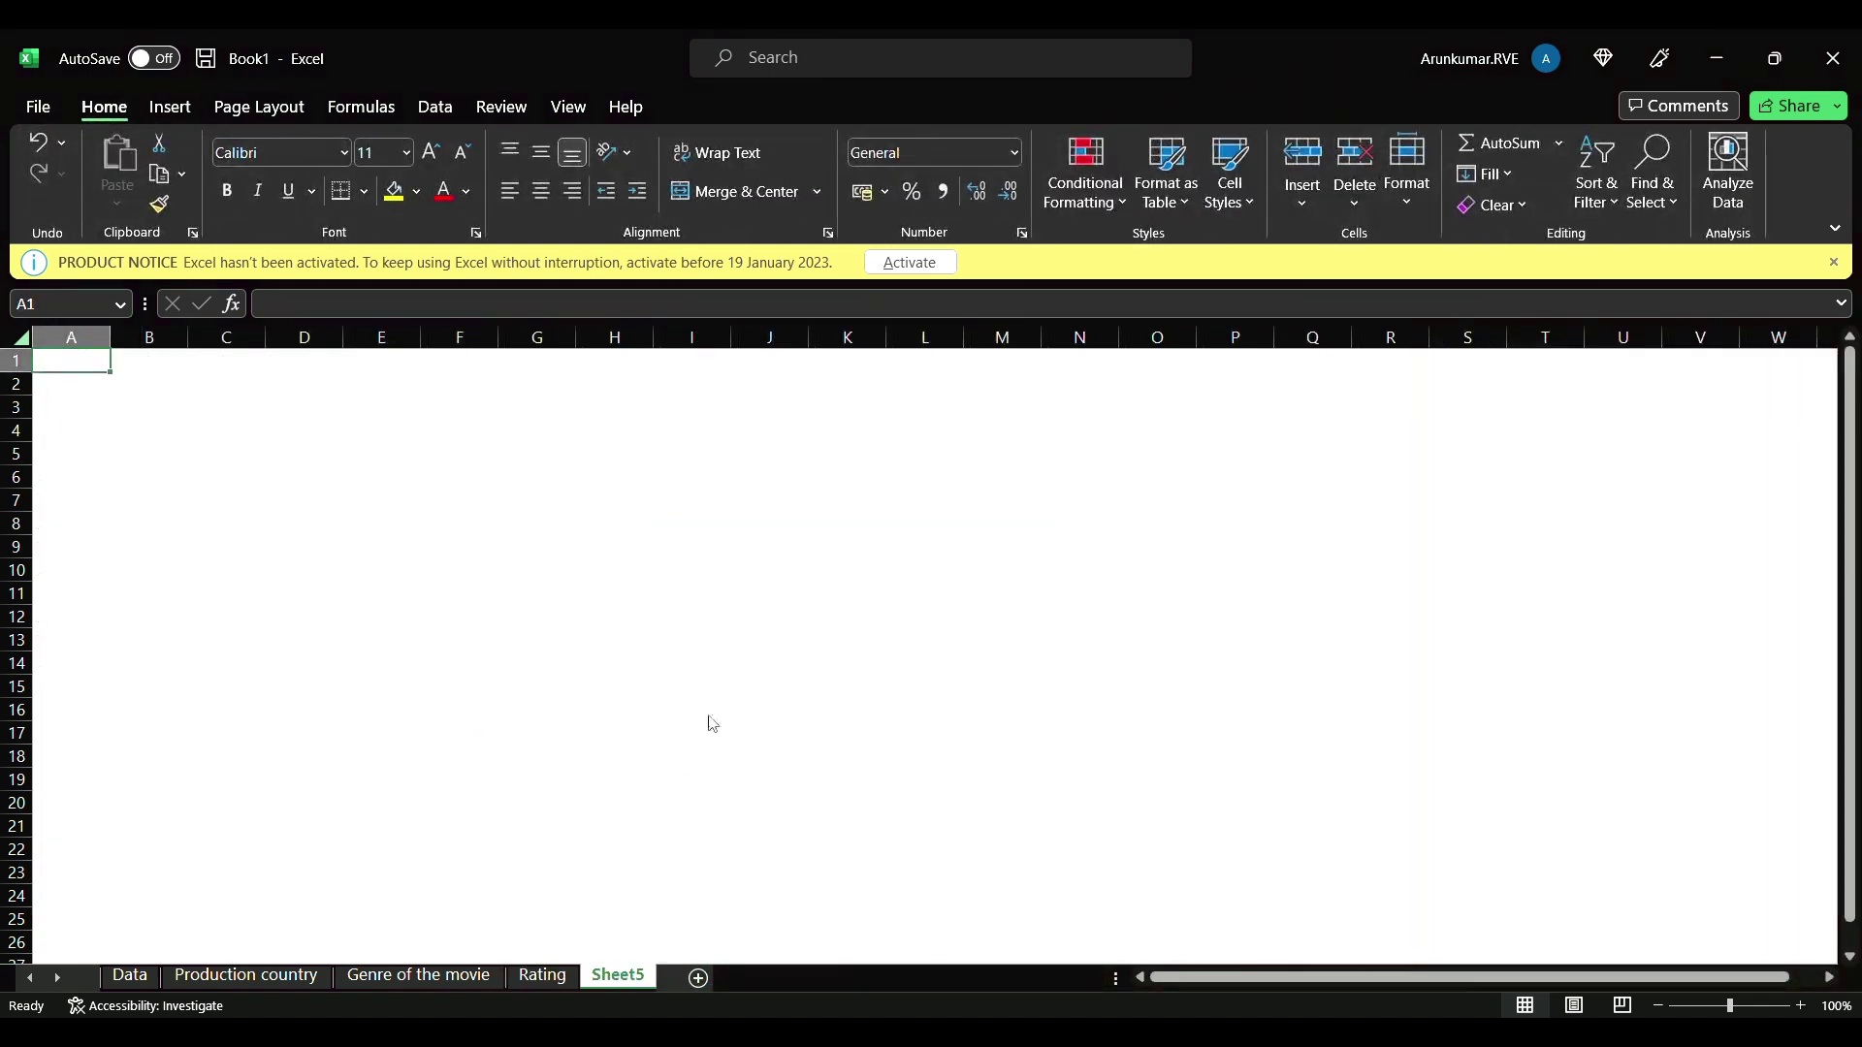
key("alt+h")
key("o")
key("r")
key("BackSpace")
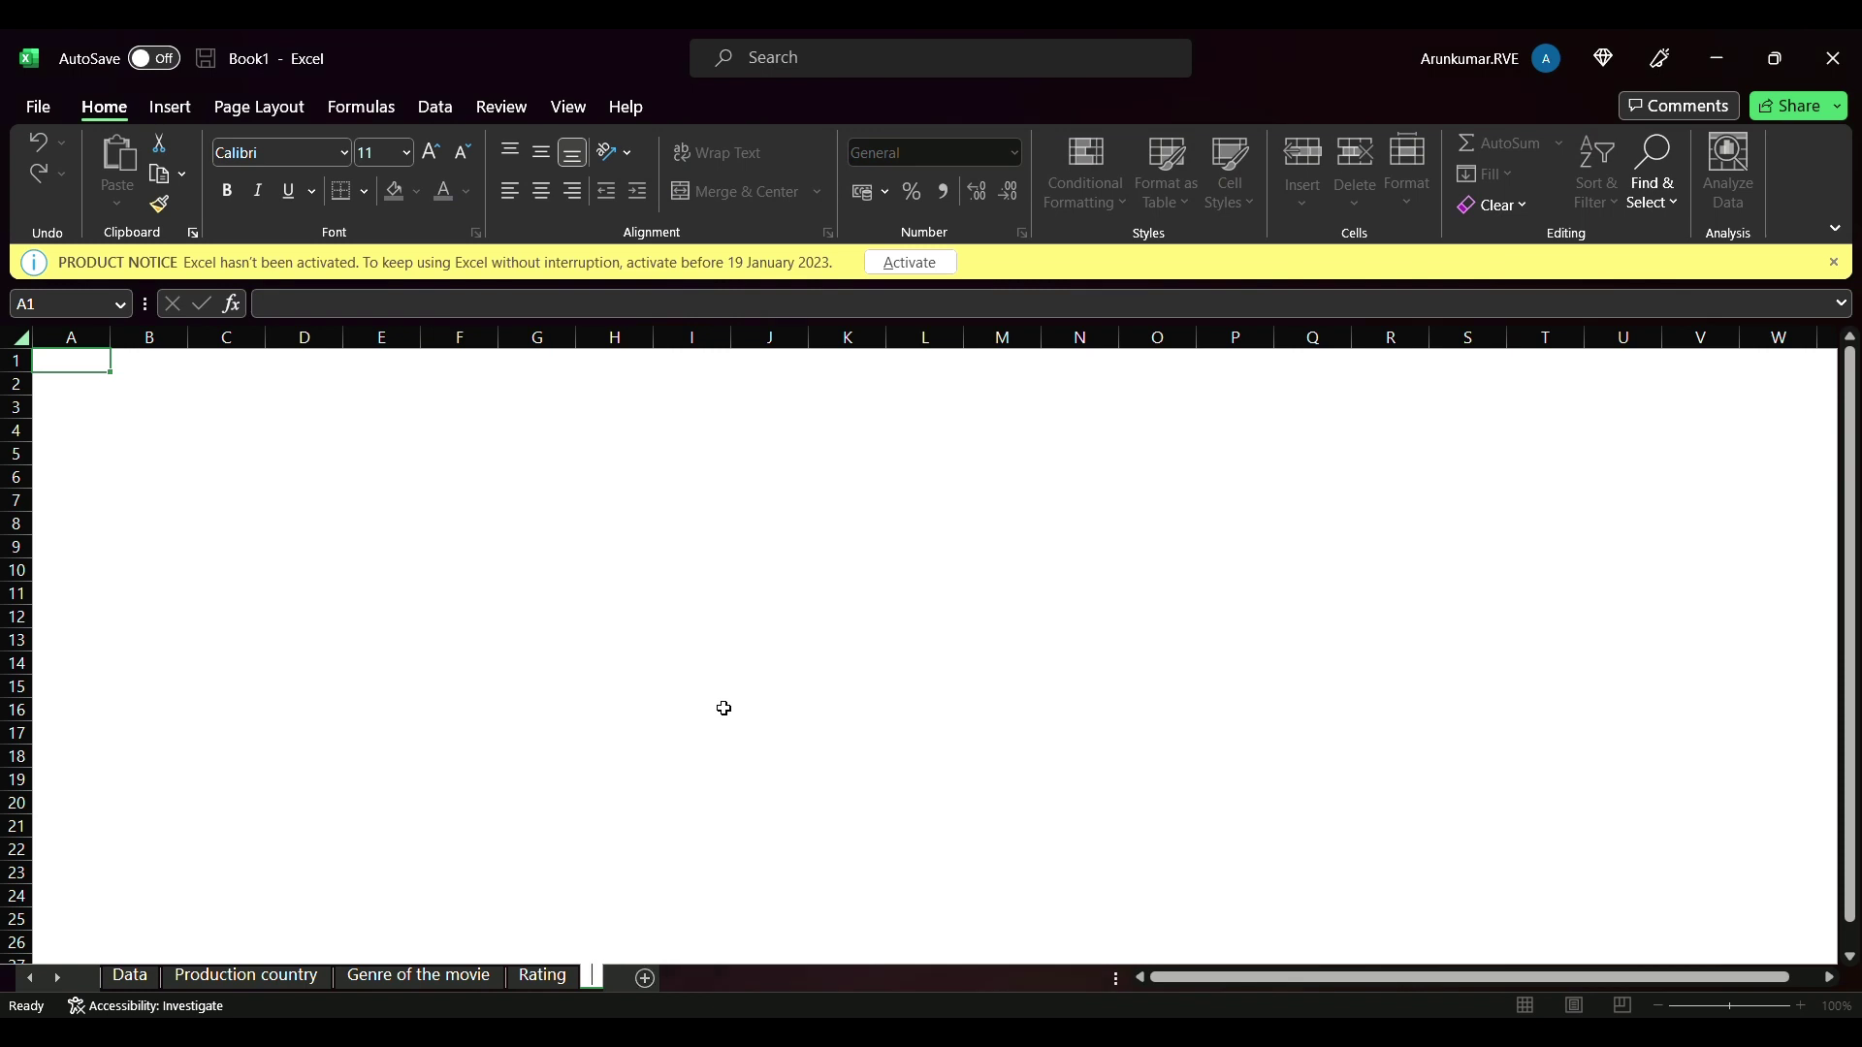
type("Ratings o")
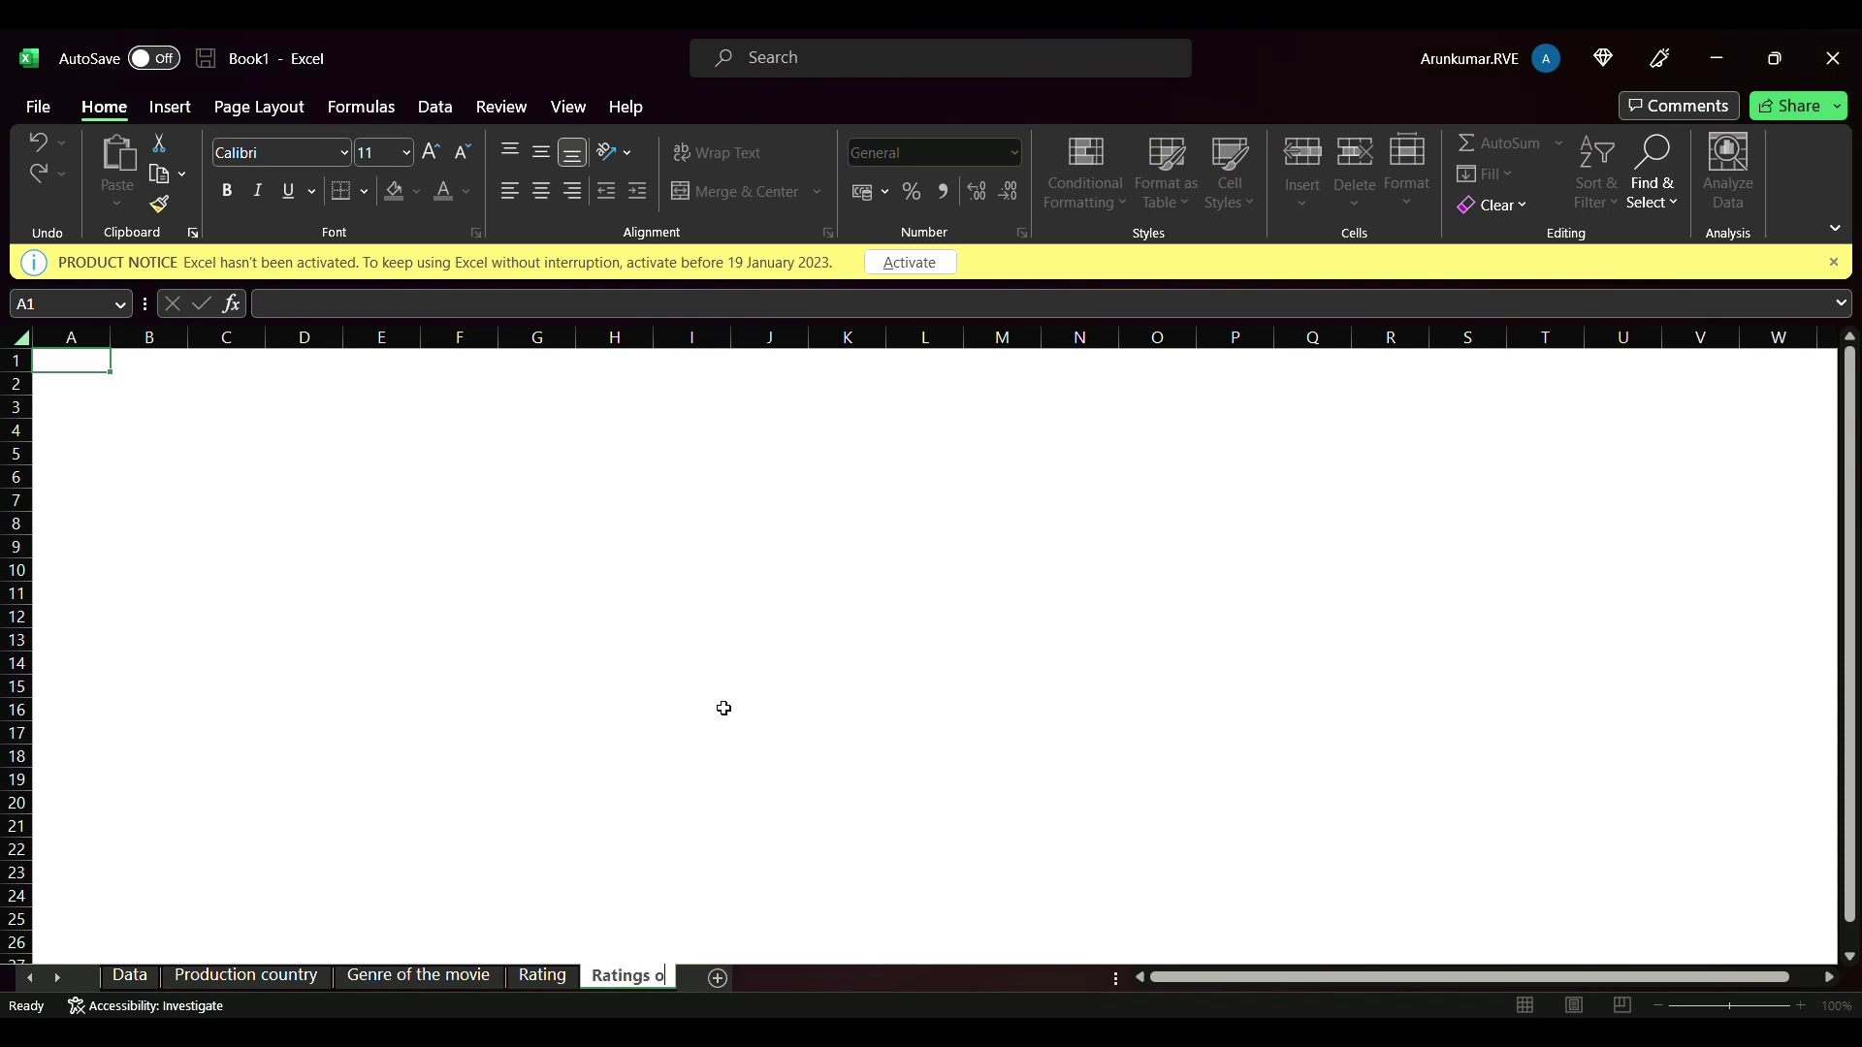
type("n countries")
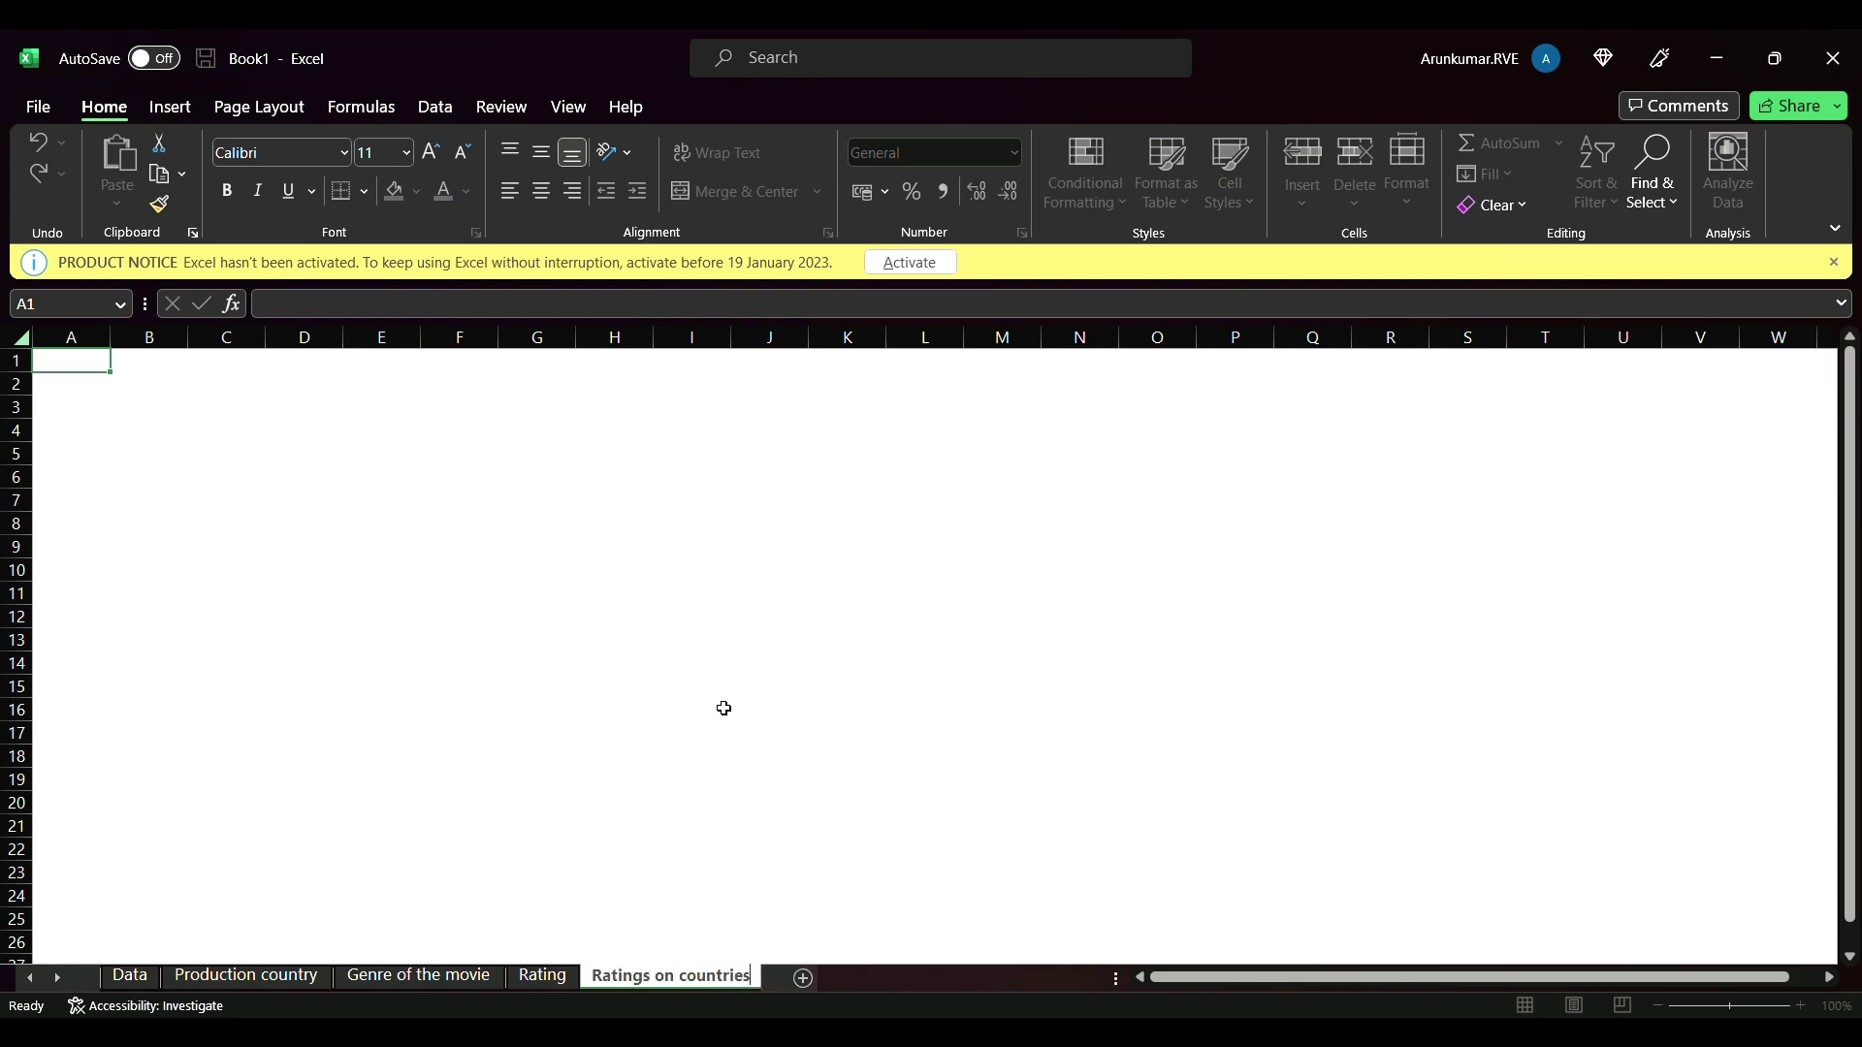
key("Return")
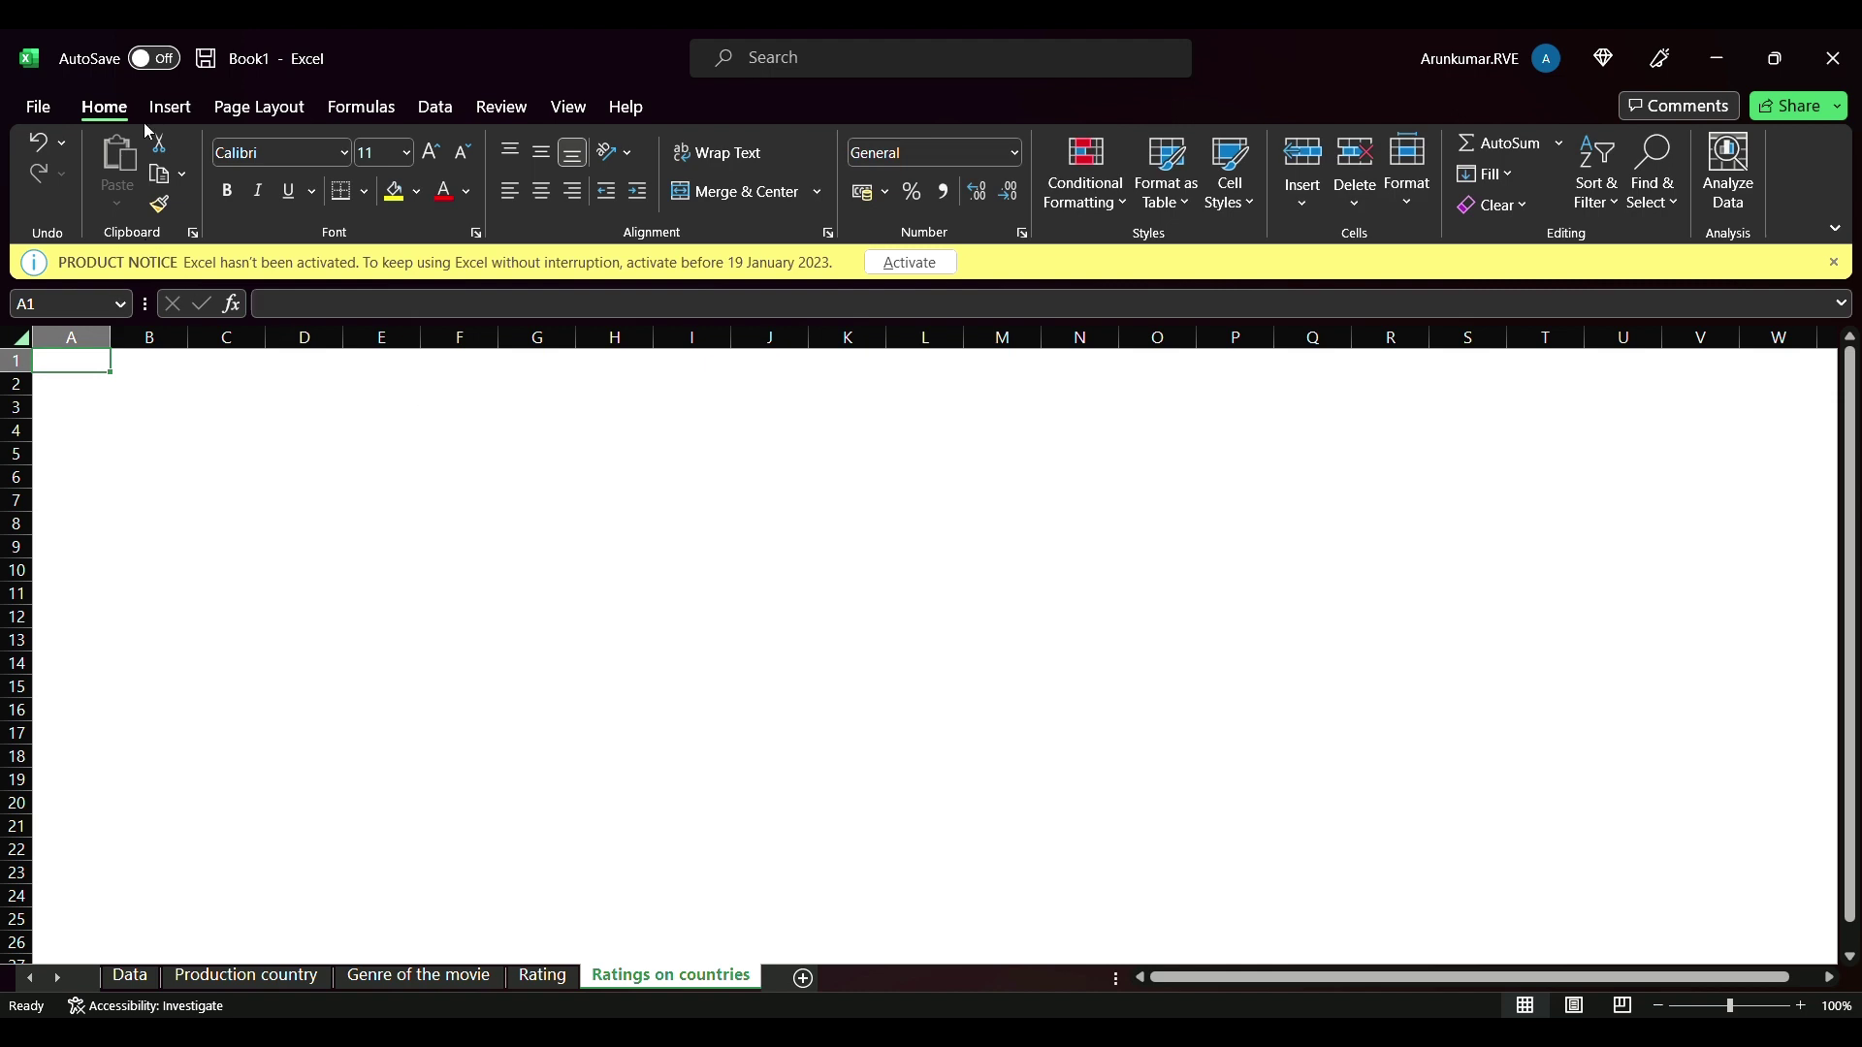
- Start a PivotTable and select the Data movie table A1:E80 as its source
left_click(170, 108)
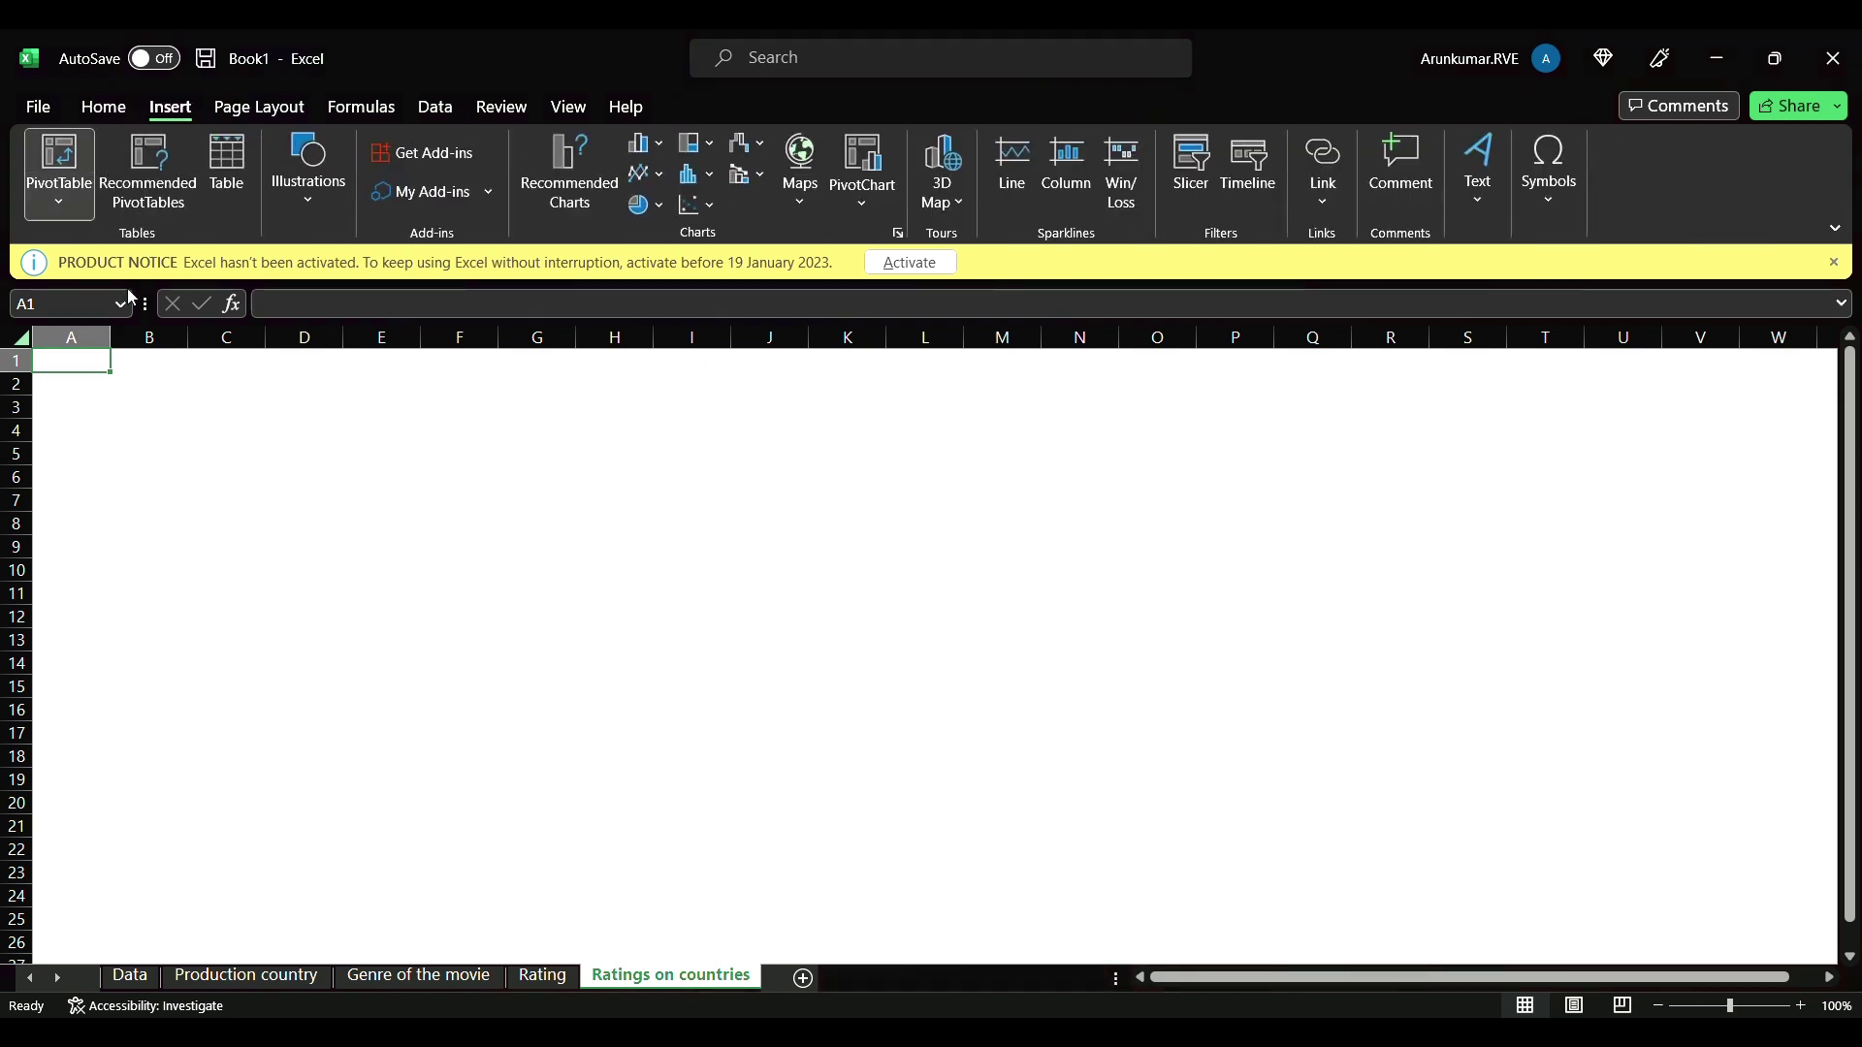
left_click(62, 168)
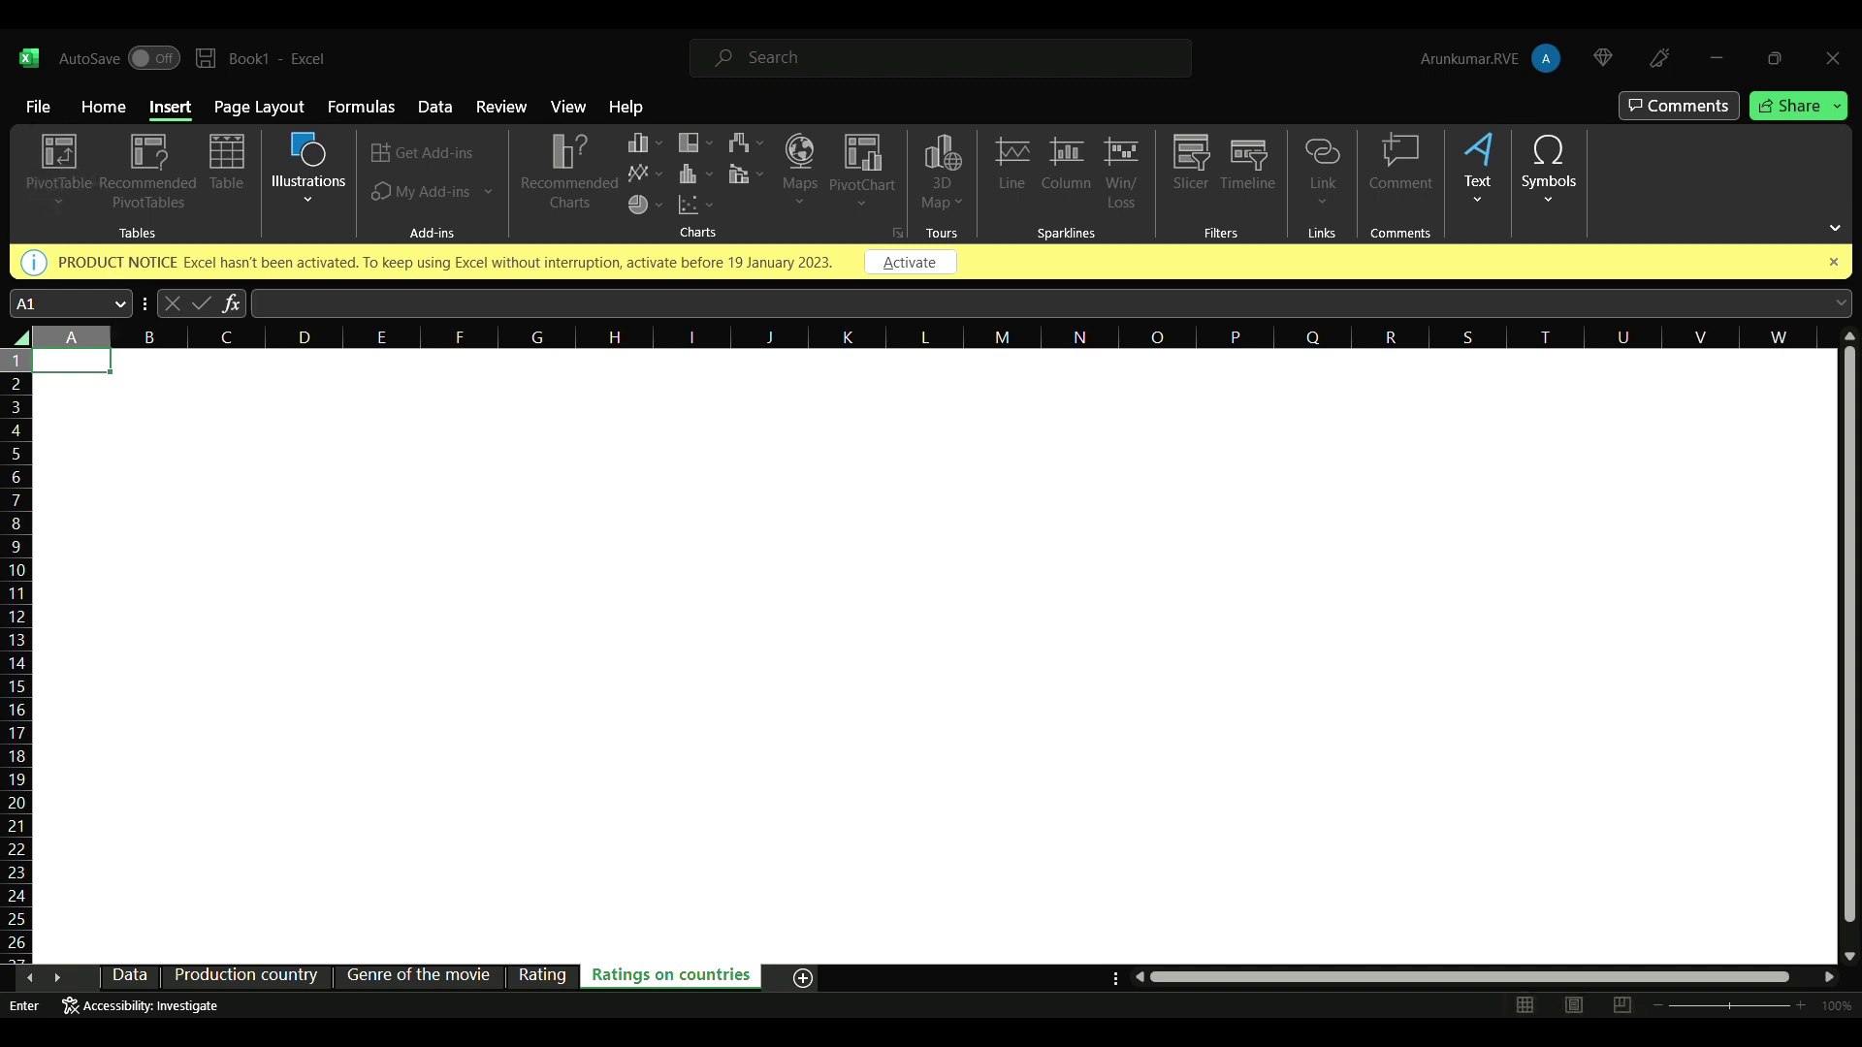
left_click(129, 975)
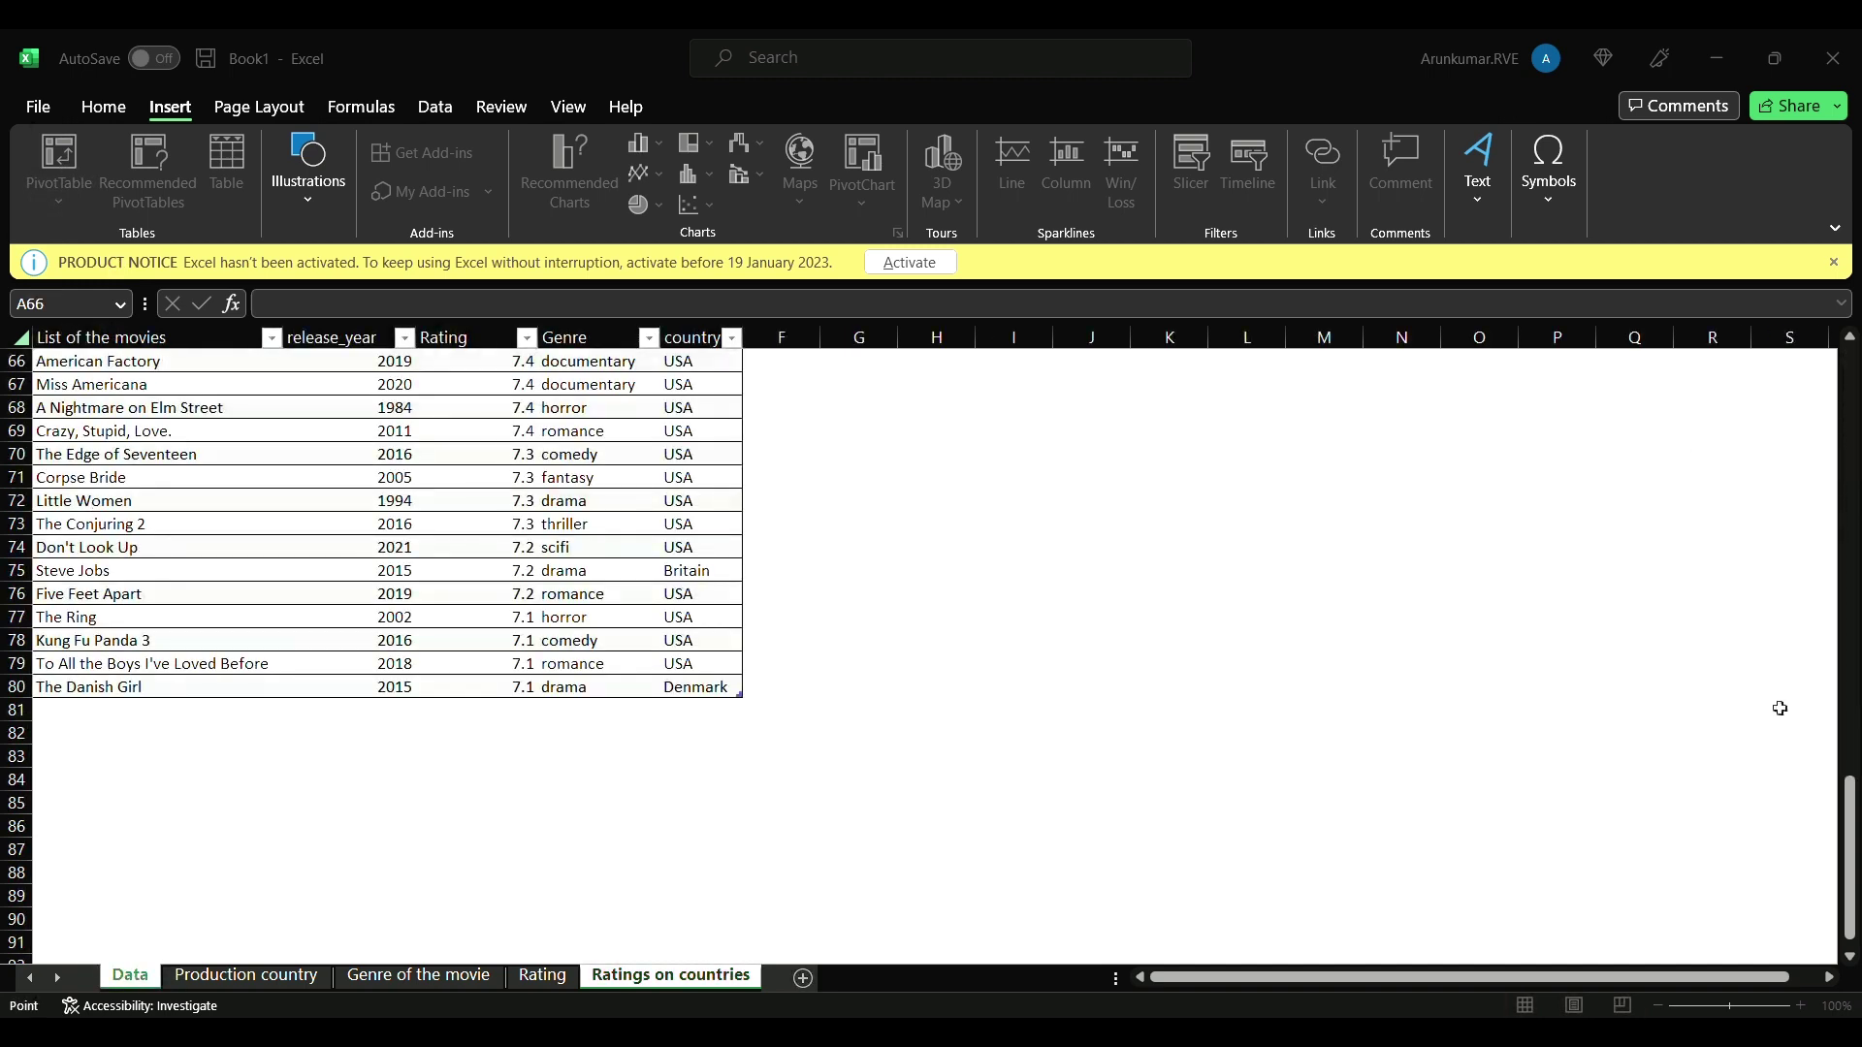
left_click_drag(1851, 838, 1851, 417)
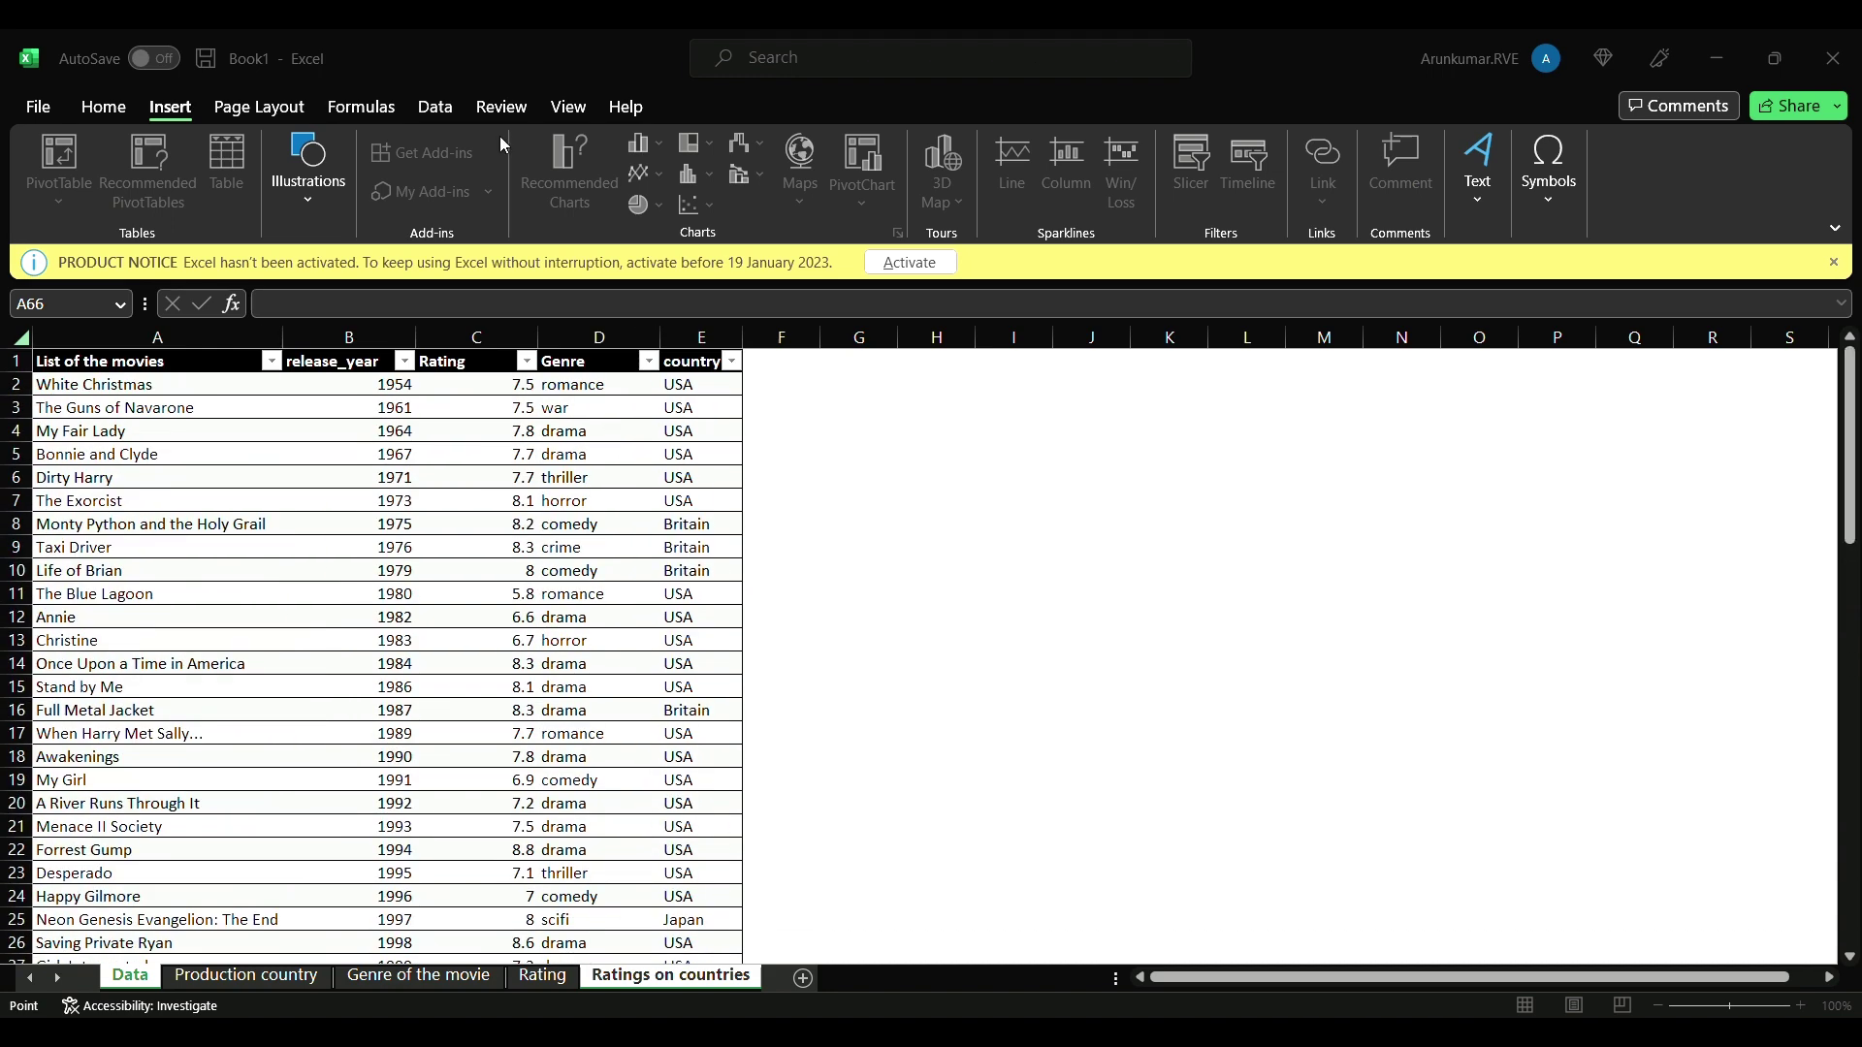
left_click(79, 368)
left_click_drag(79, 378, 694, 985)
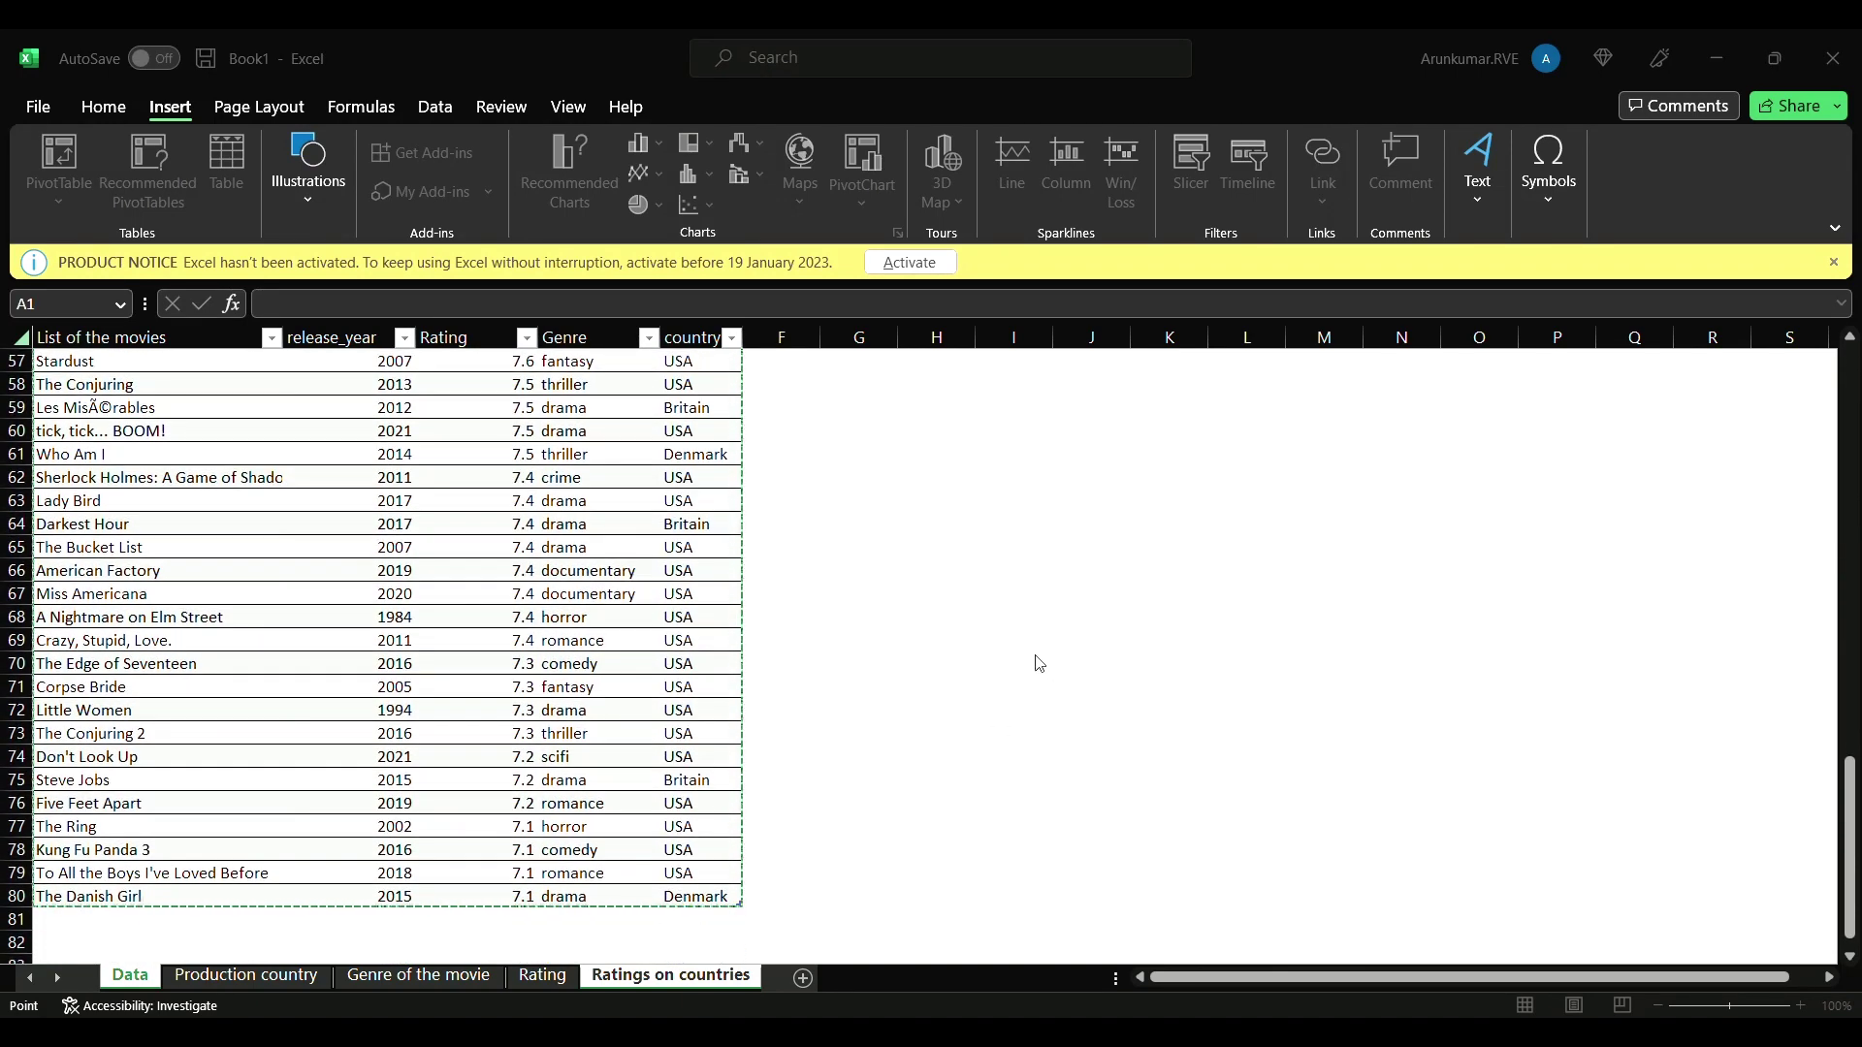
- Build the pivot table with country in Rows and Sum of Rating in Values (USA 362.3)
key("Return")
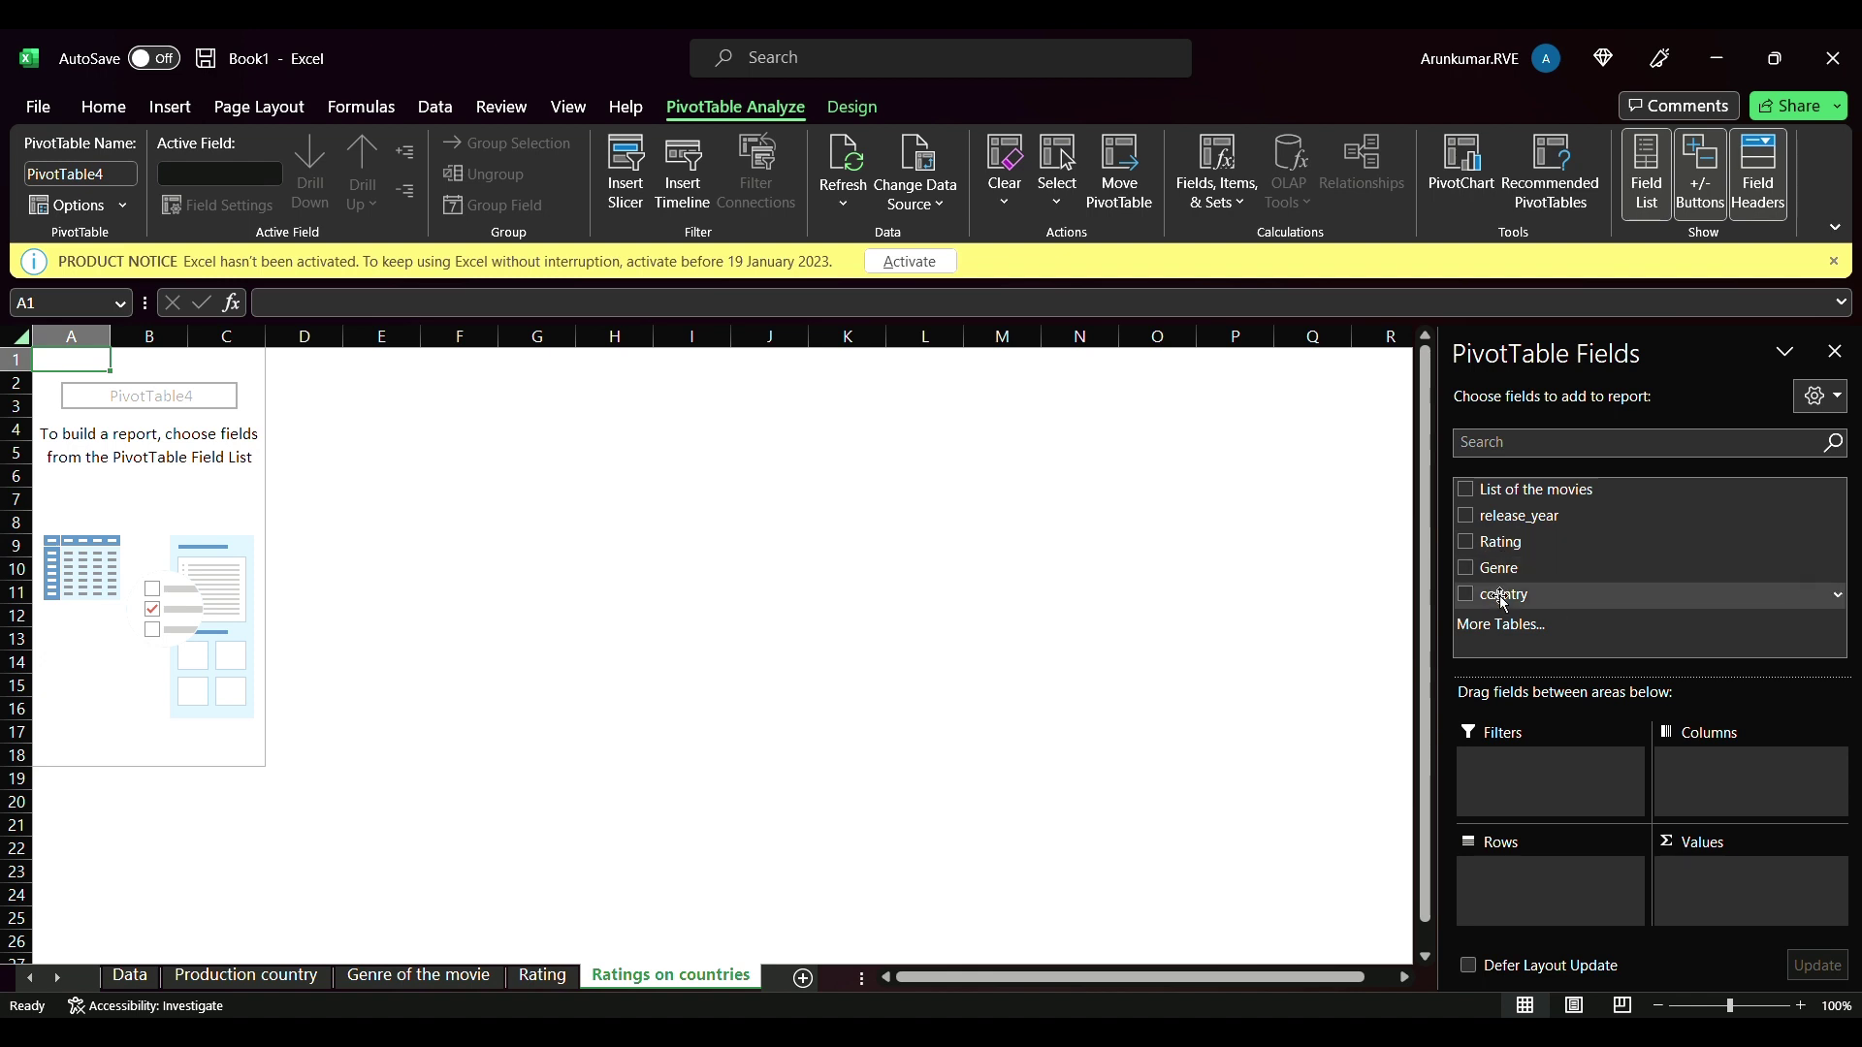
left_click_drag(1503, 594, 1522, 889)
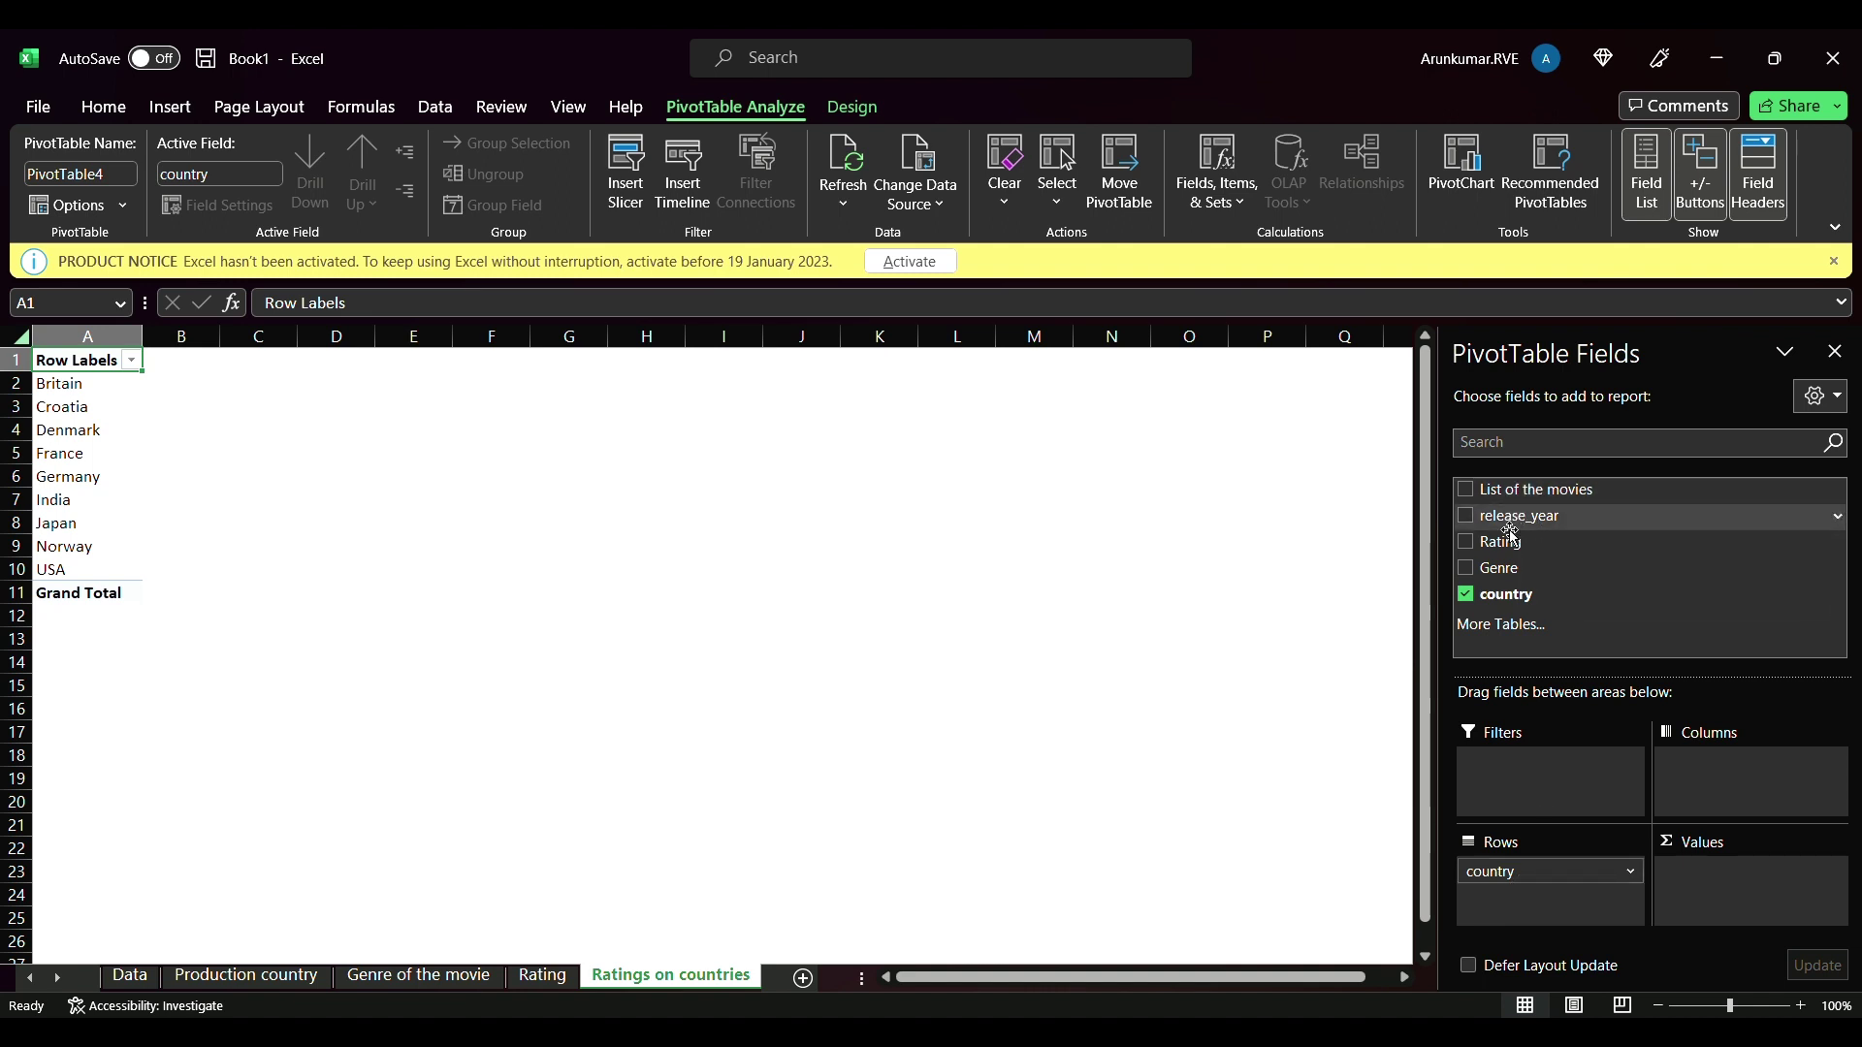
left_click_drag(1501, 559, 1723, 891)
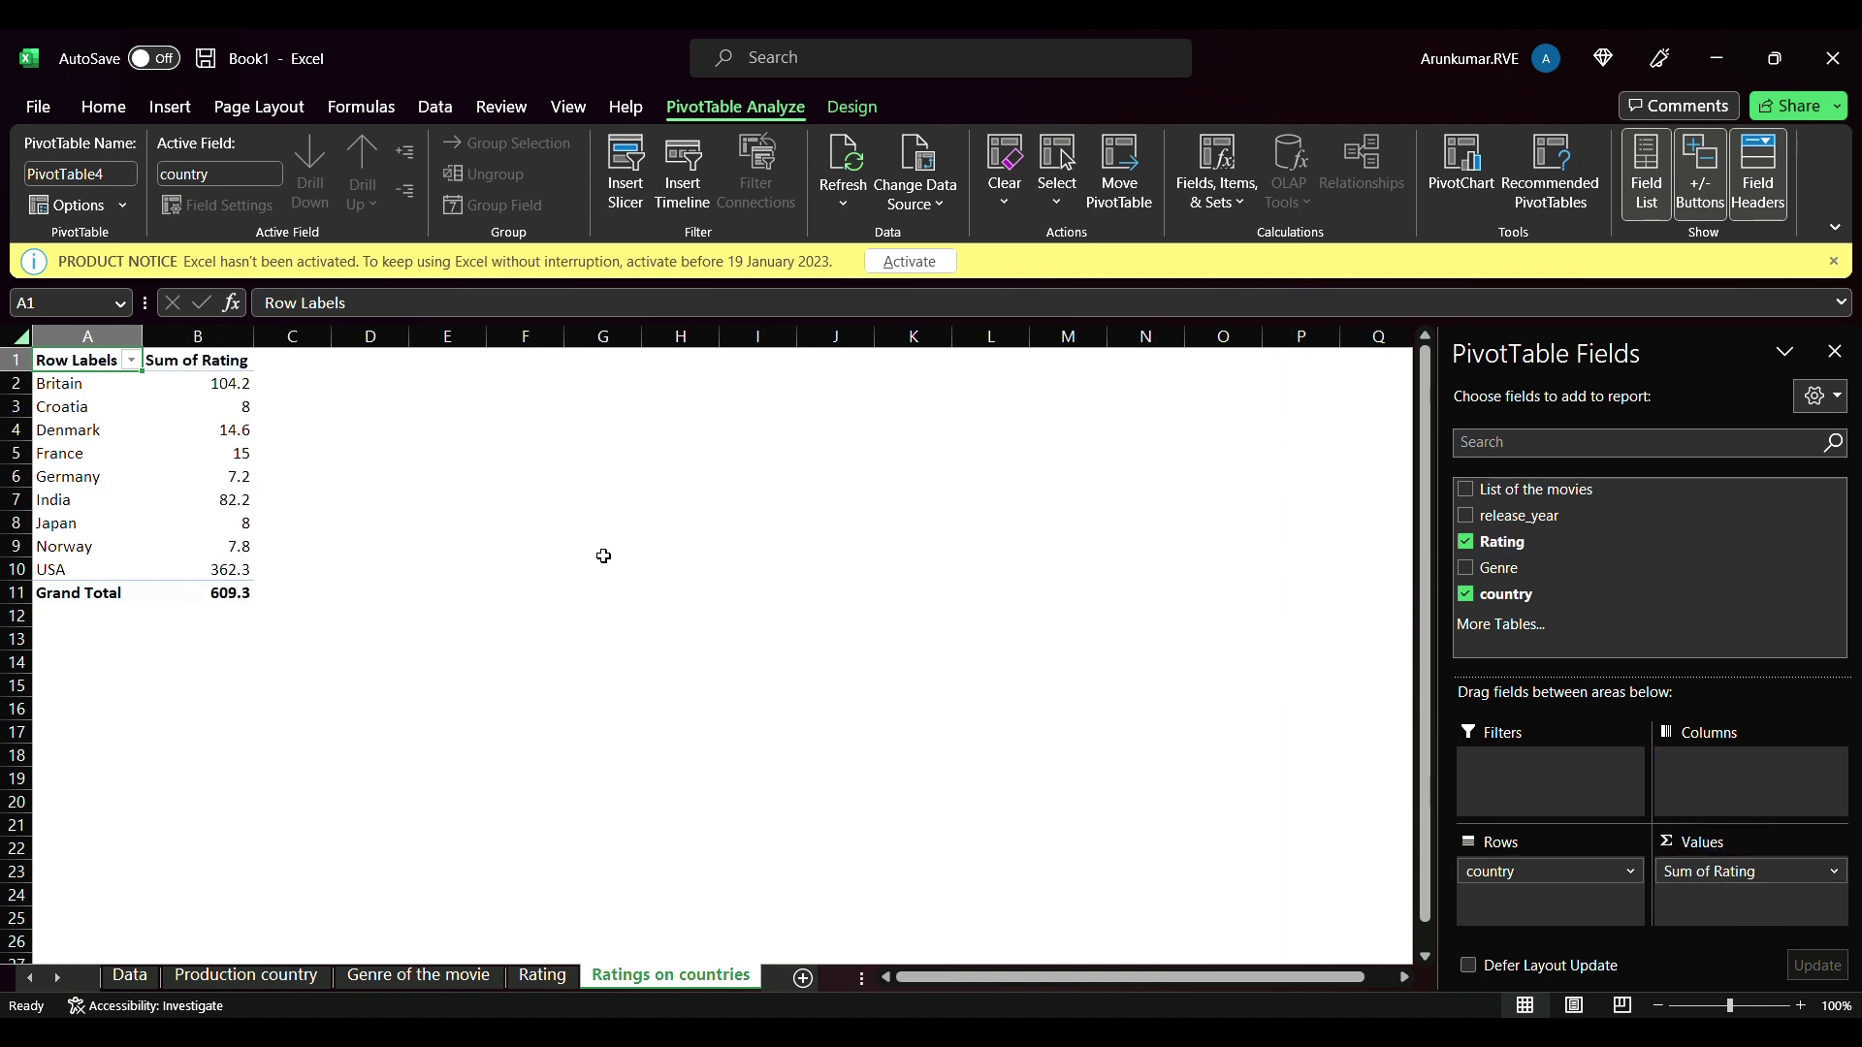
- Insert a horizontal bar PivotChart of rating per country and move it near the table
left_click(1448, 157)
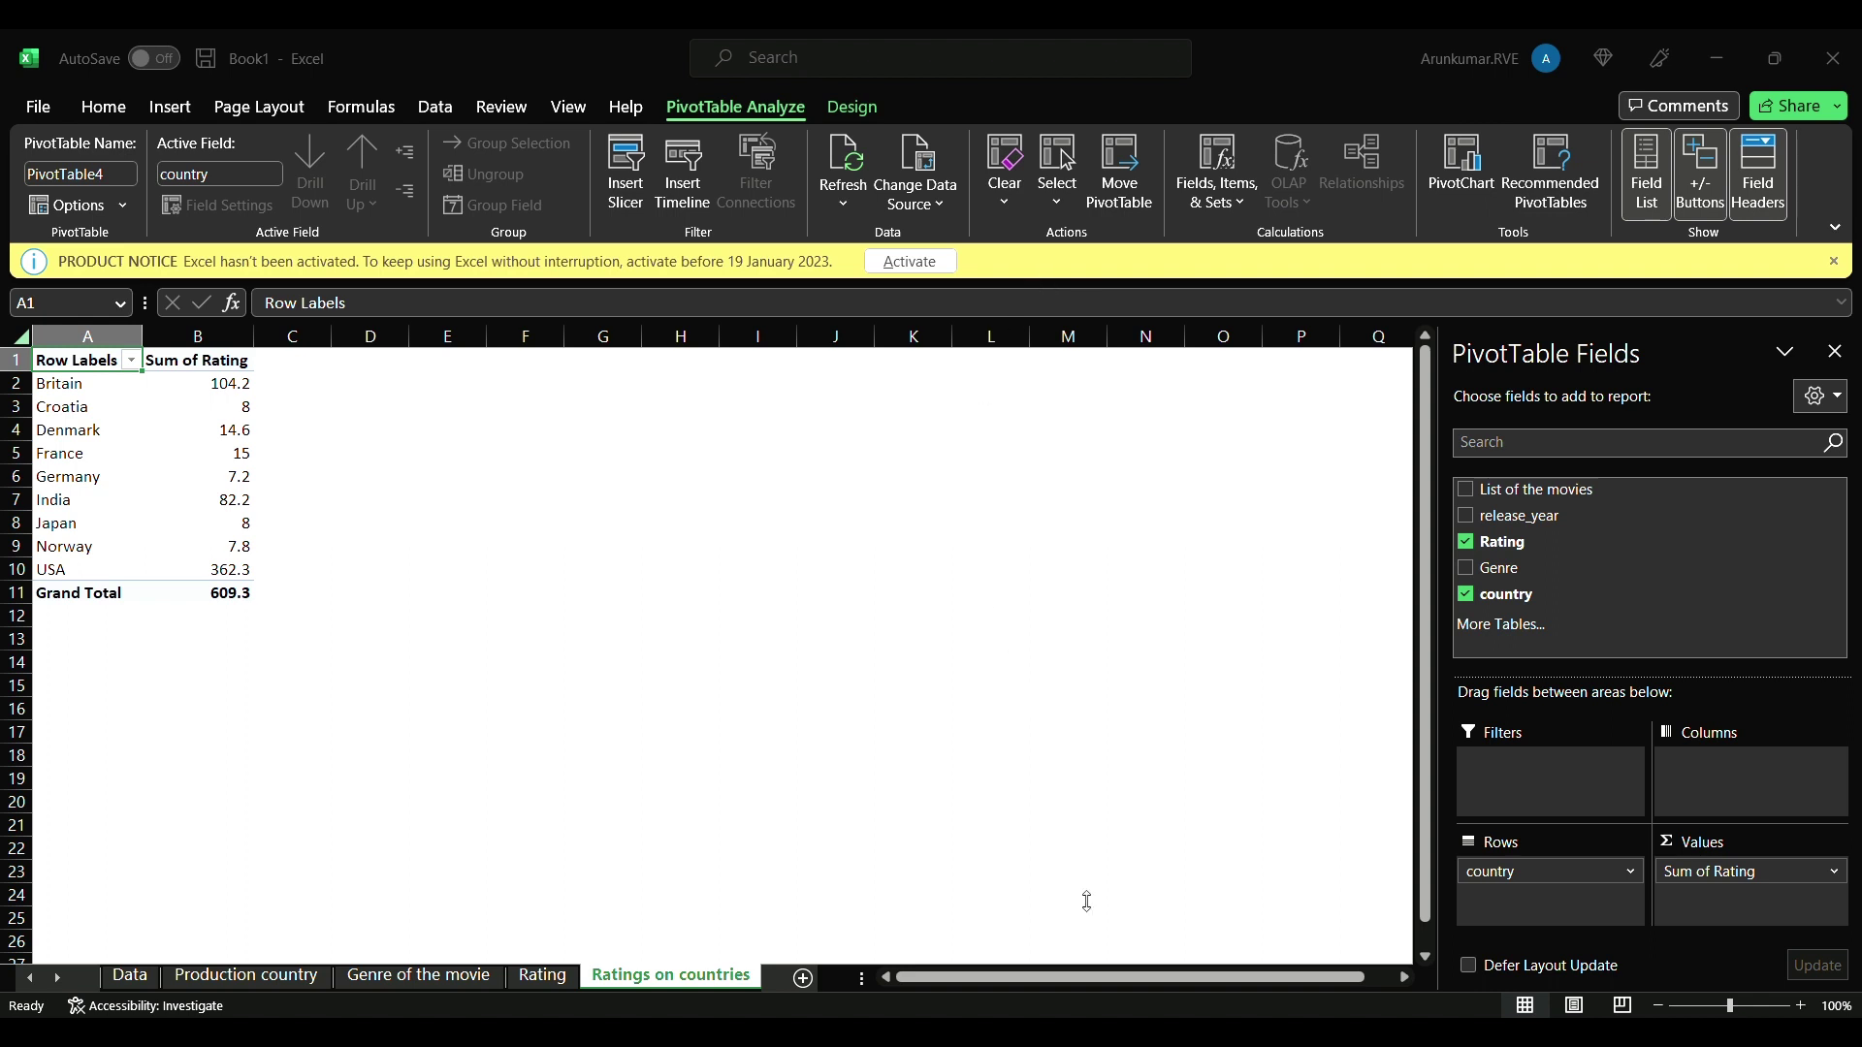
key("alt+F1")
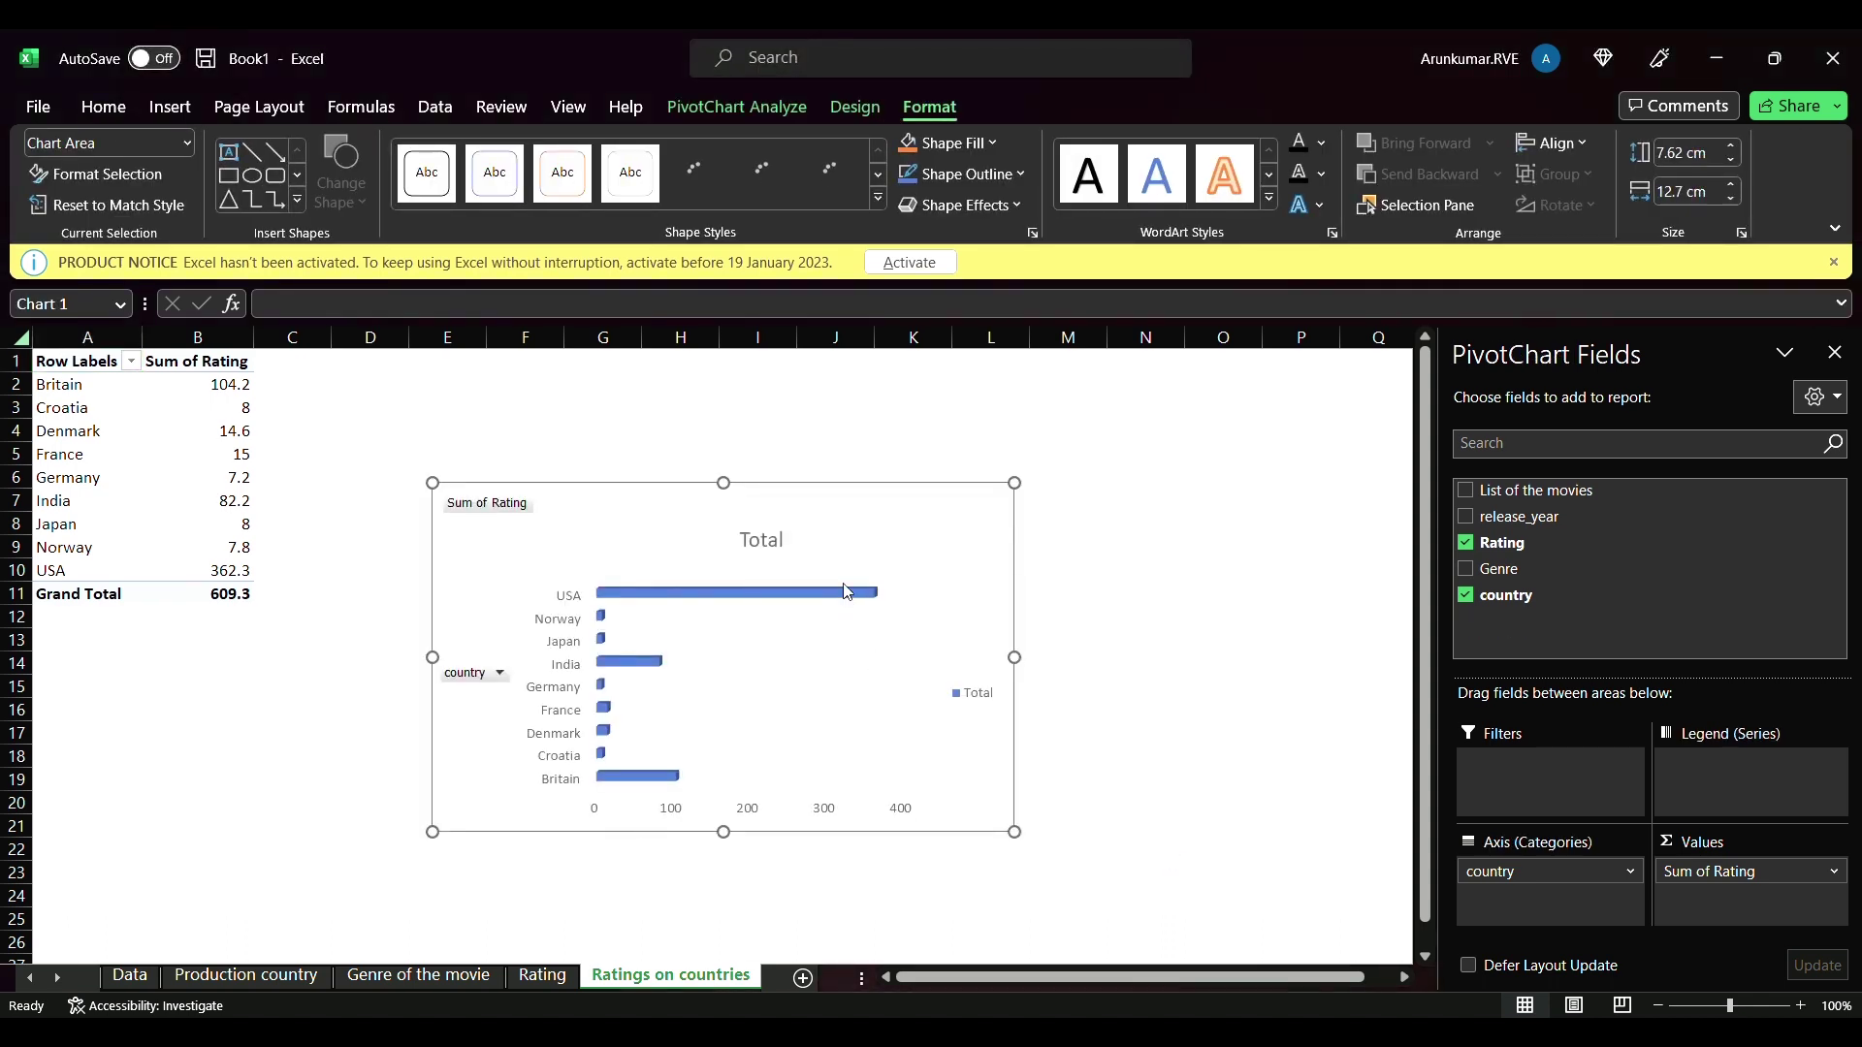
left_click_drag(879, 541, 817, 414)
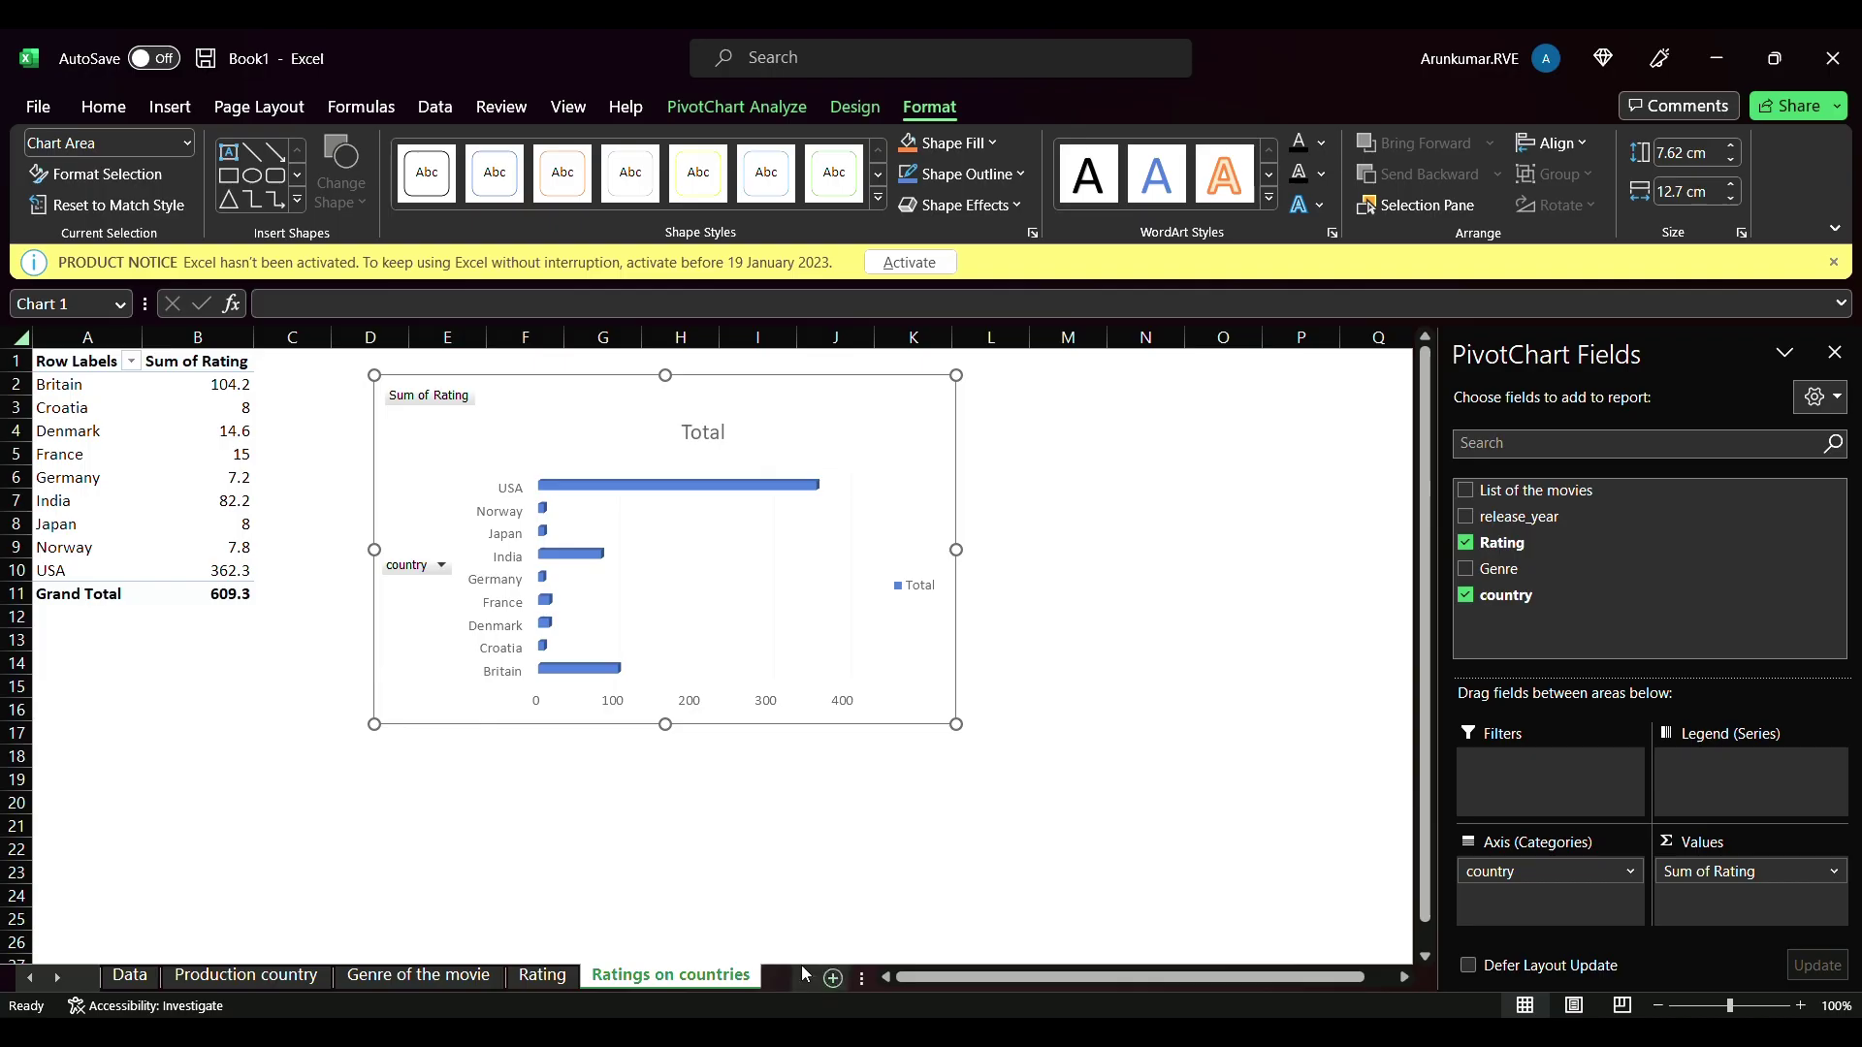
- Add a new sheet, name it 'Dashboard', and bring up the Page Layout options
left_click(804, 977)
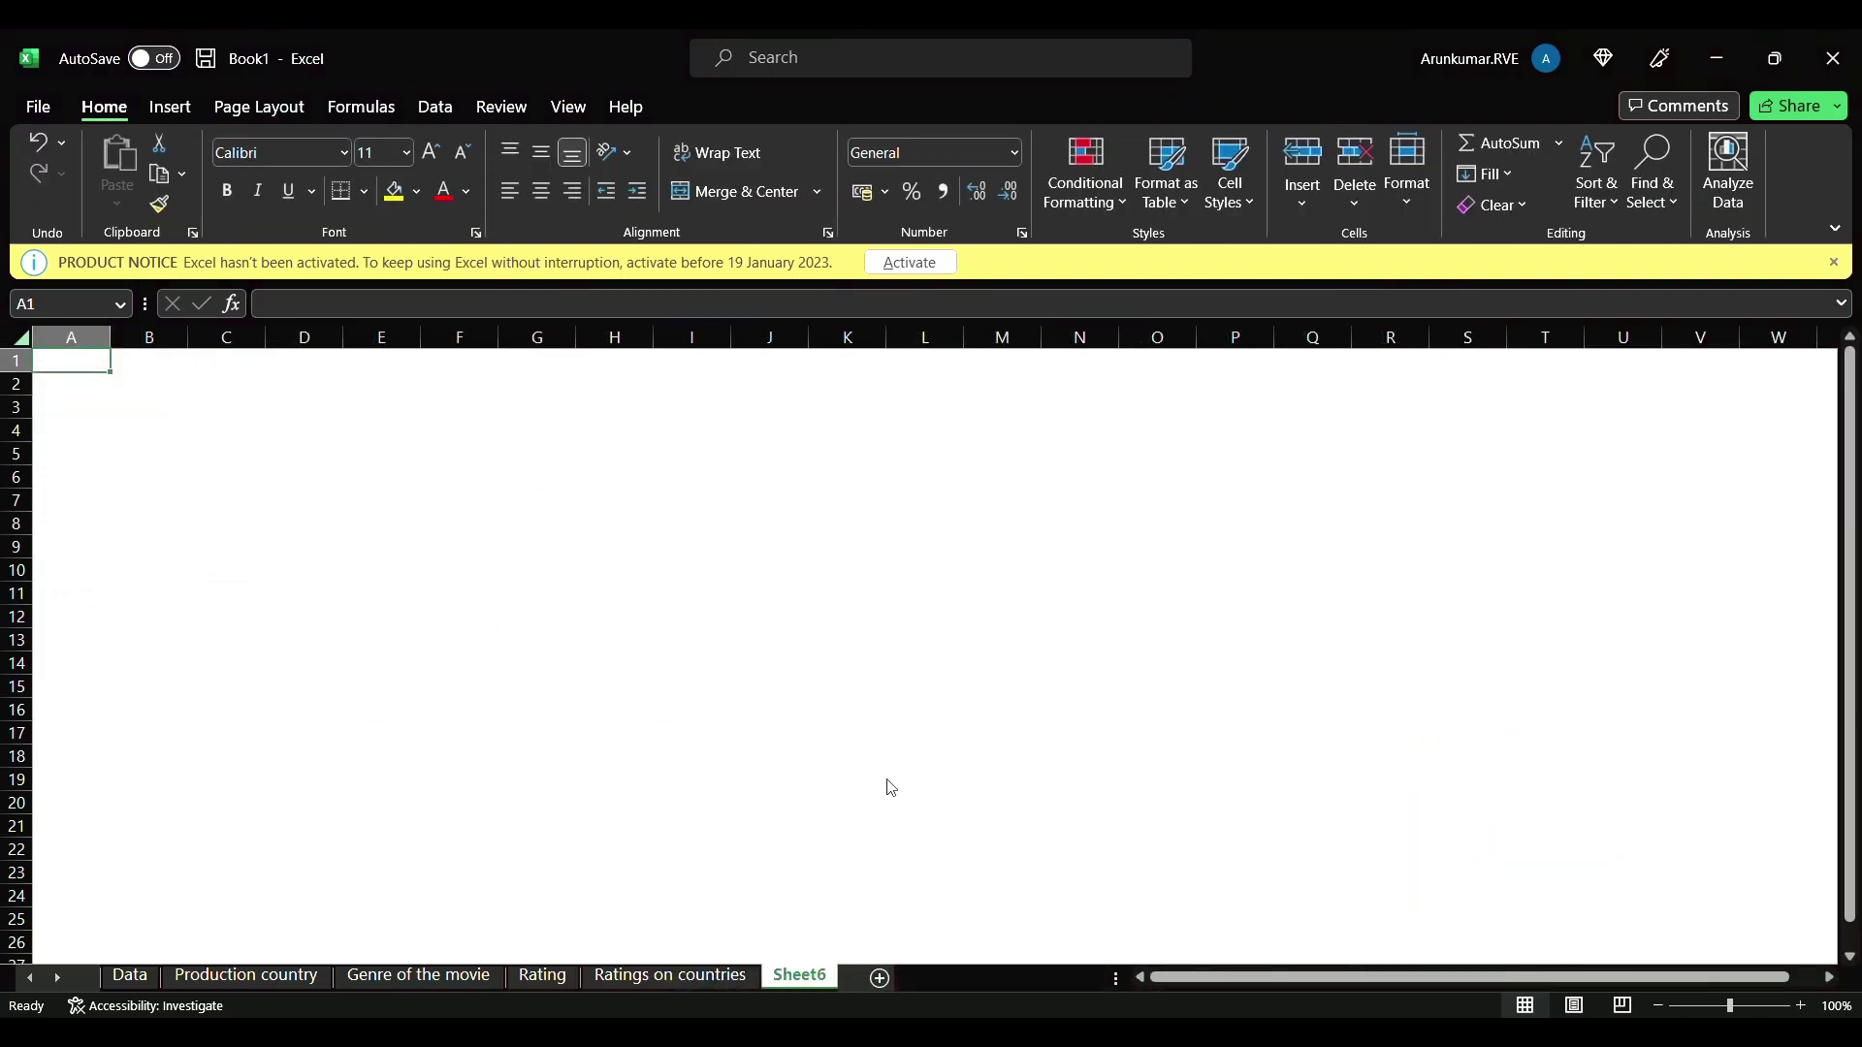
key("alt+h")
key("o")
key("r")
key("BackSpace")
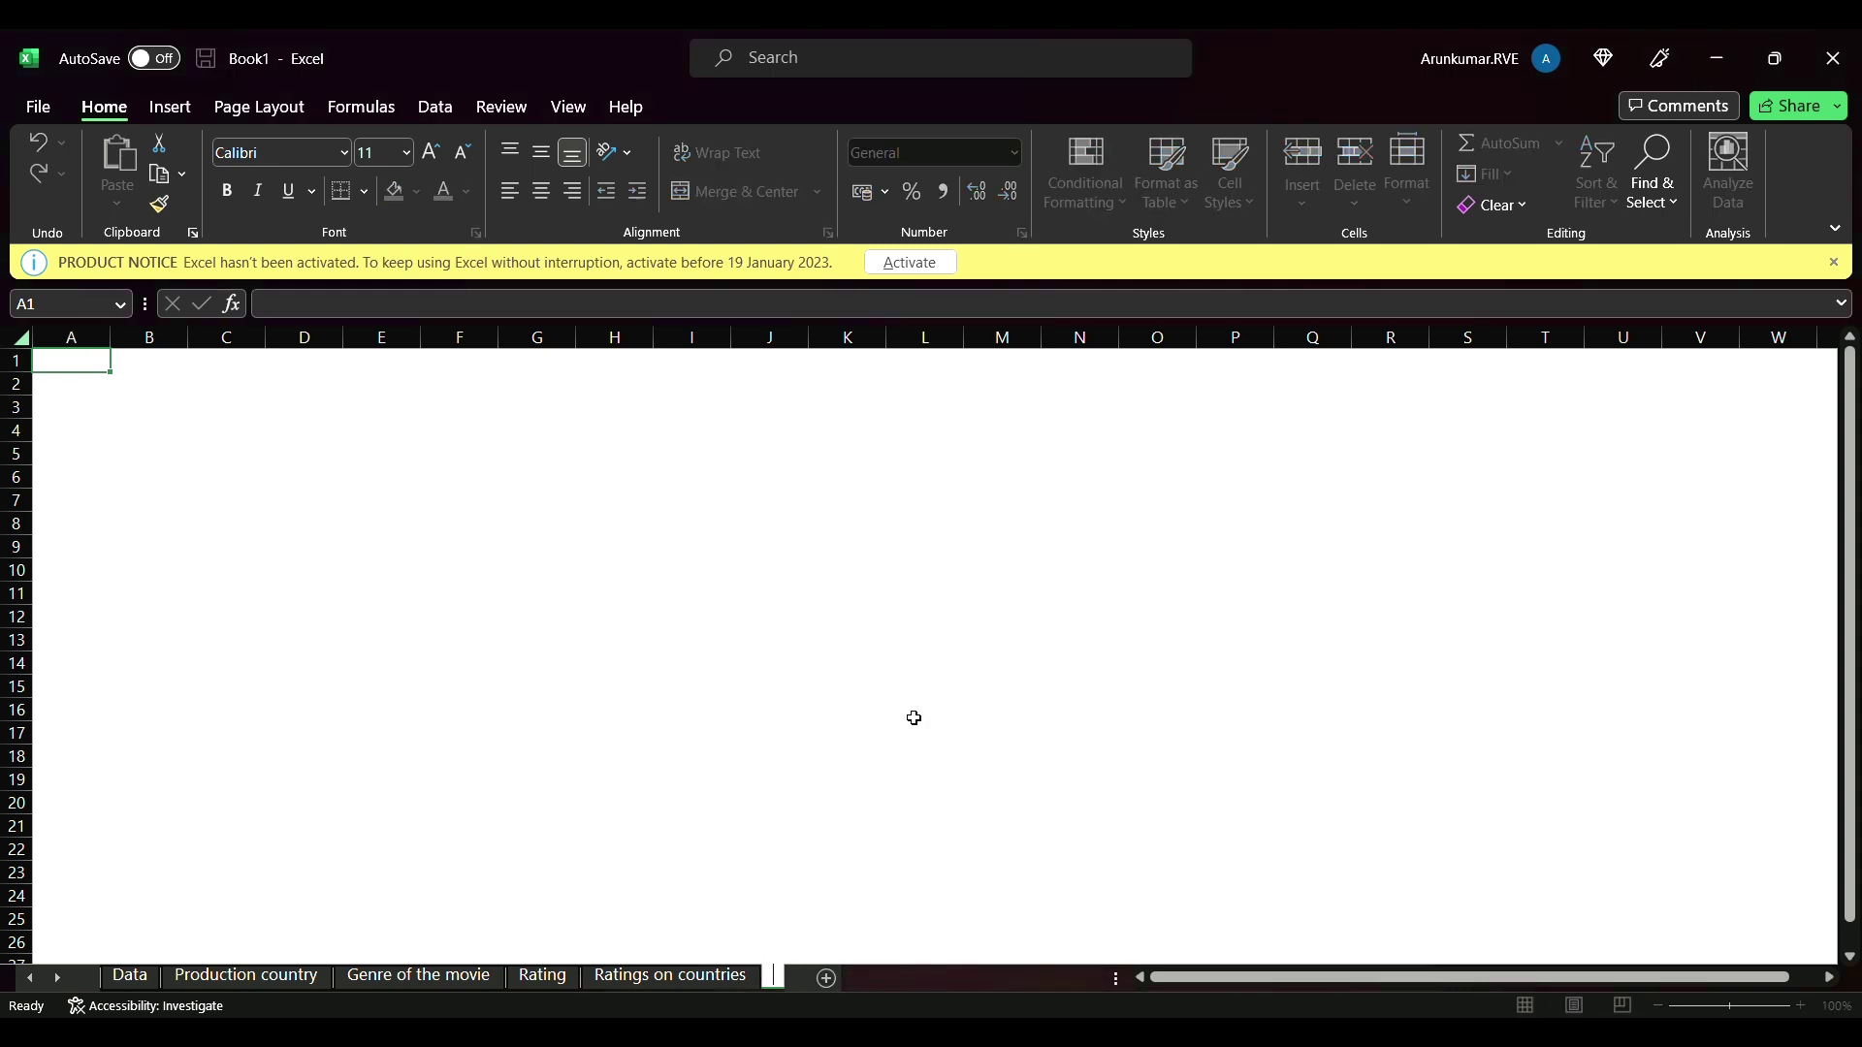
type("Dashboar")
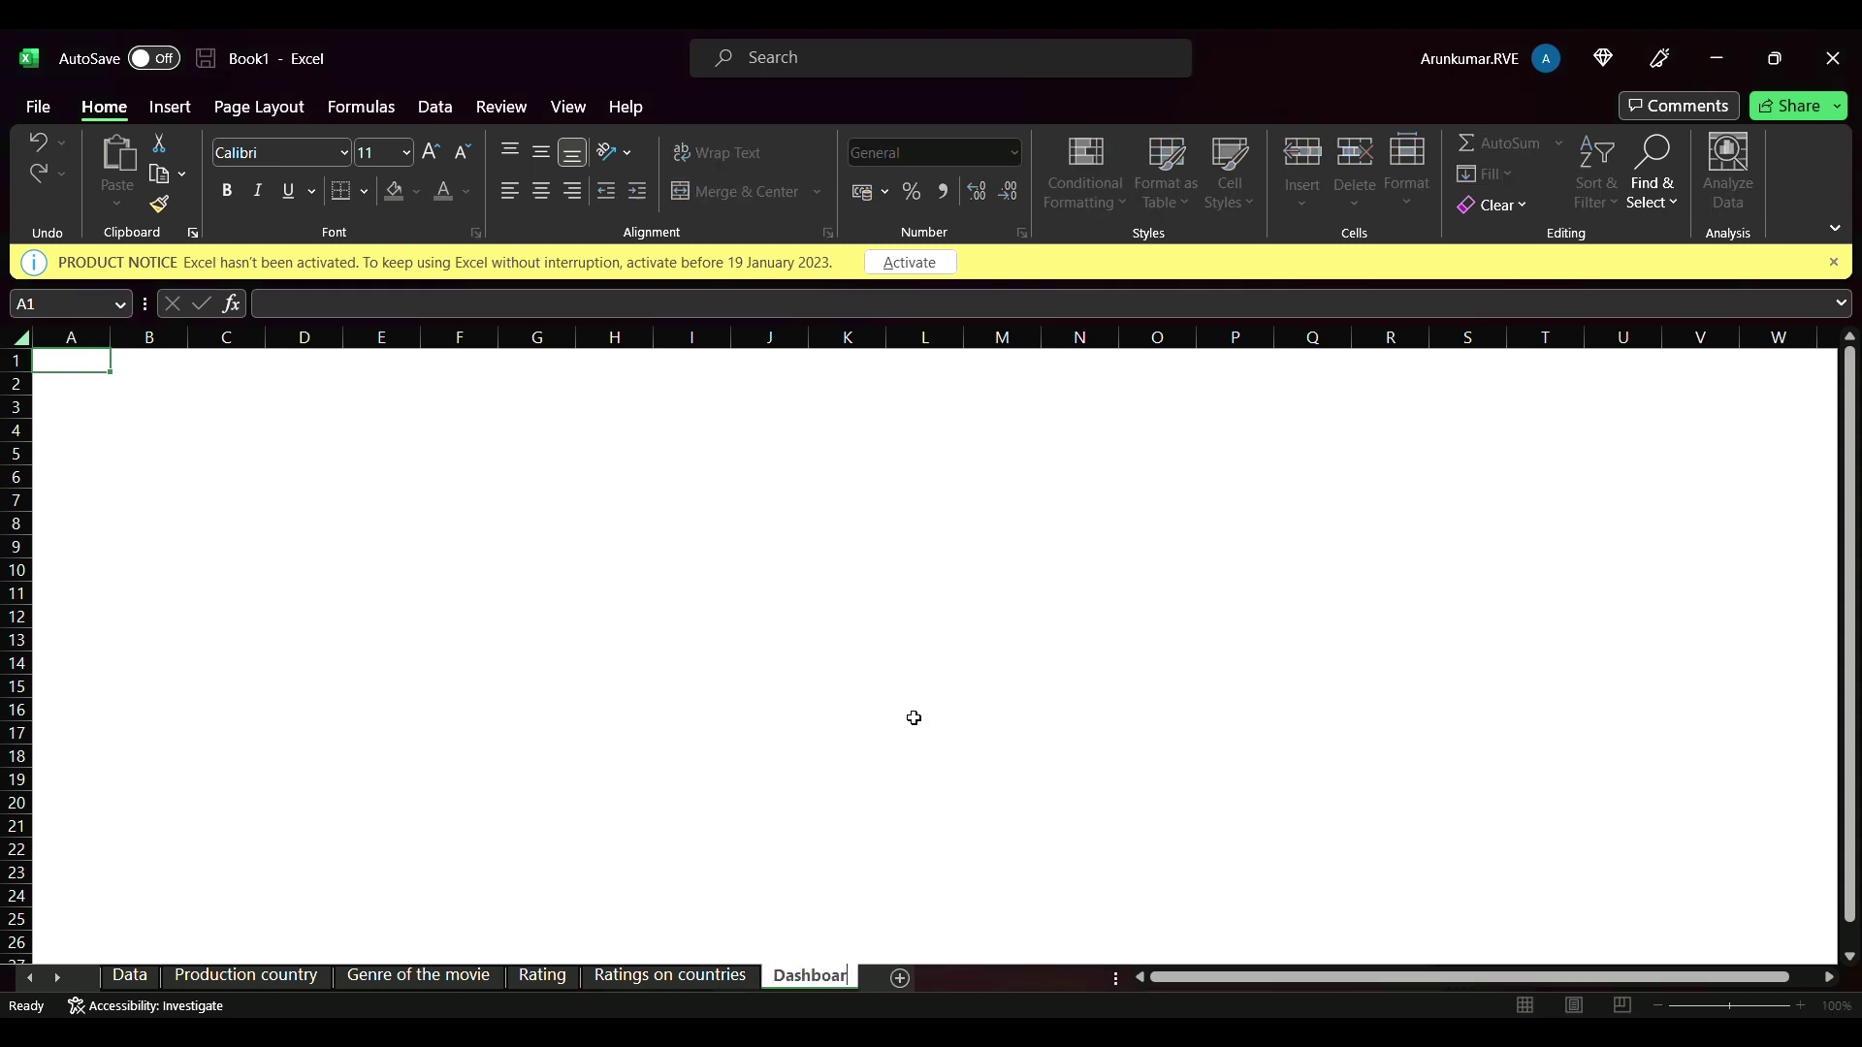
type("d")
key("Return")
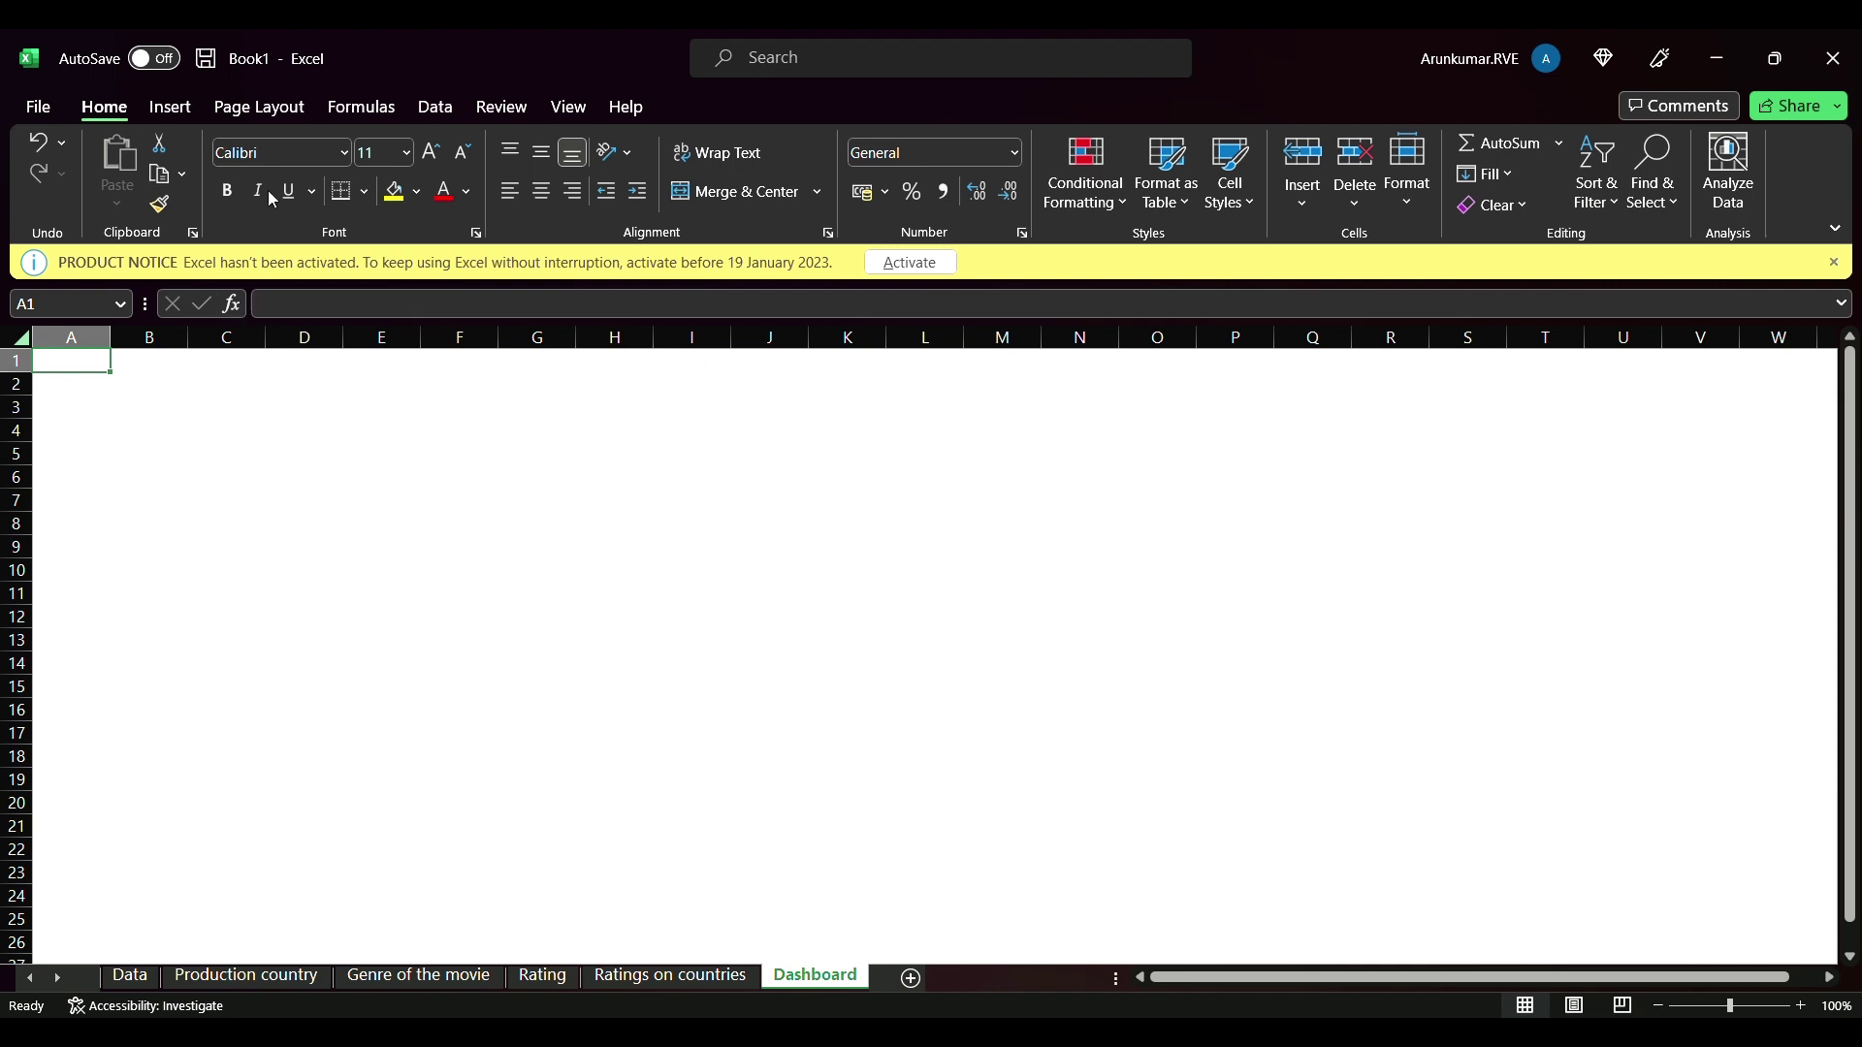
left_click(263, 110)
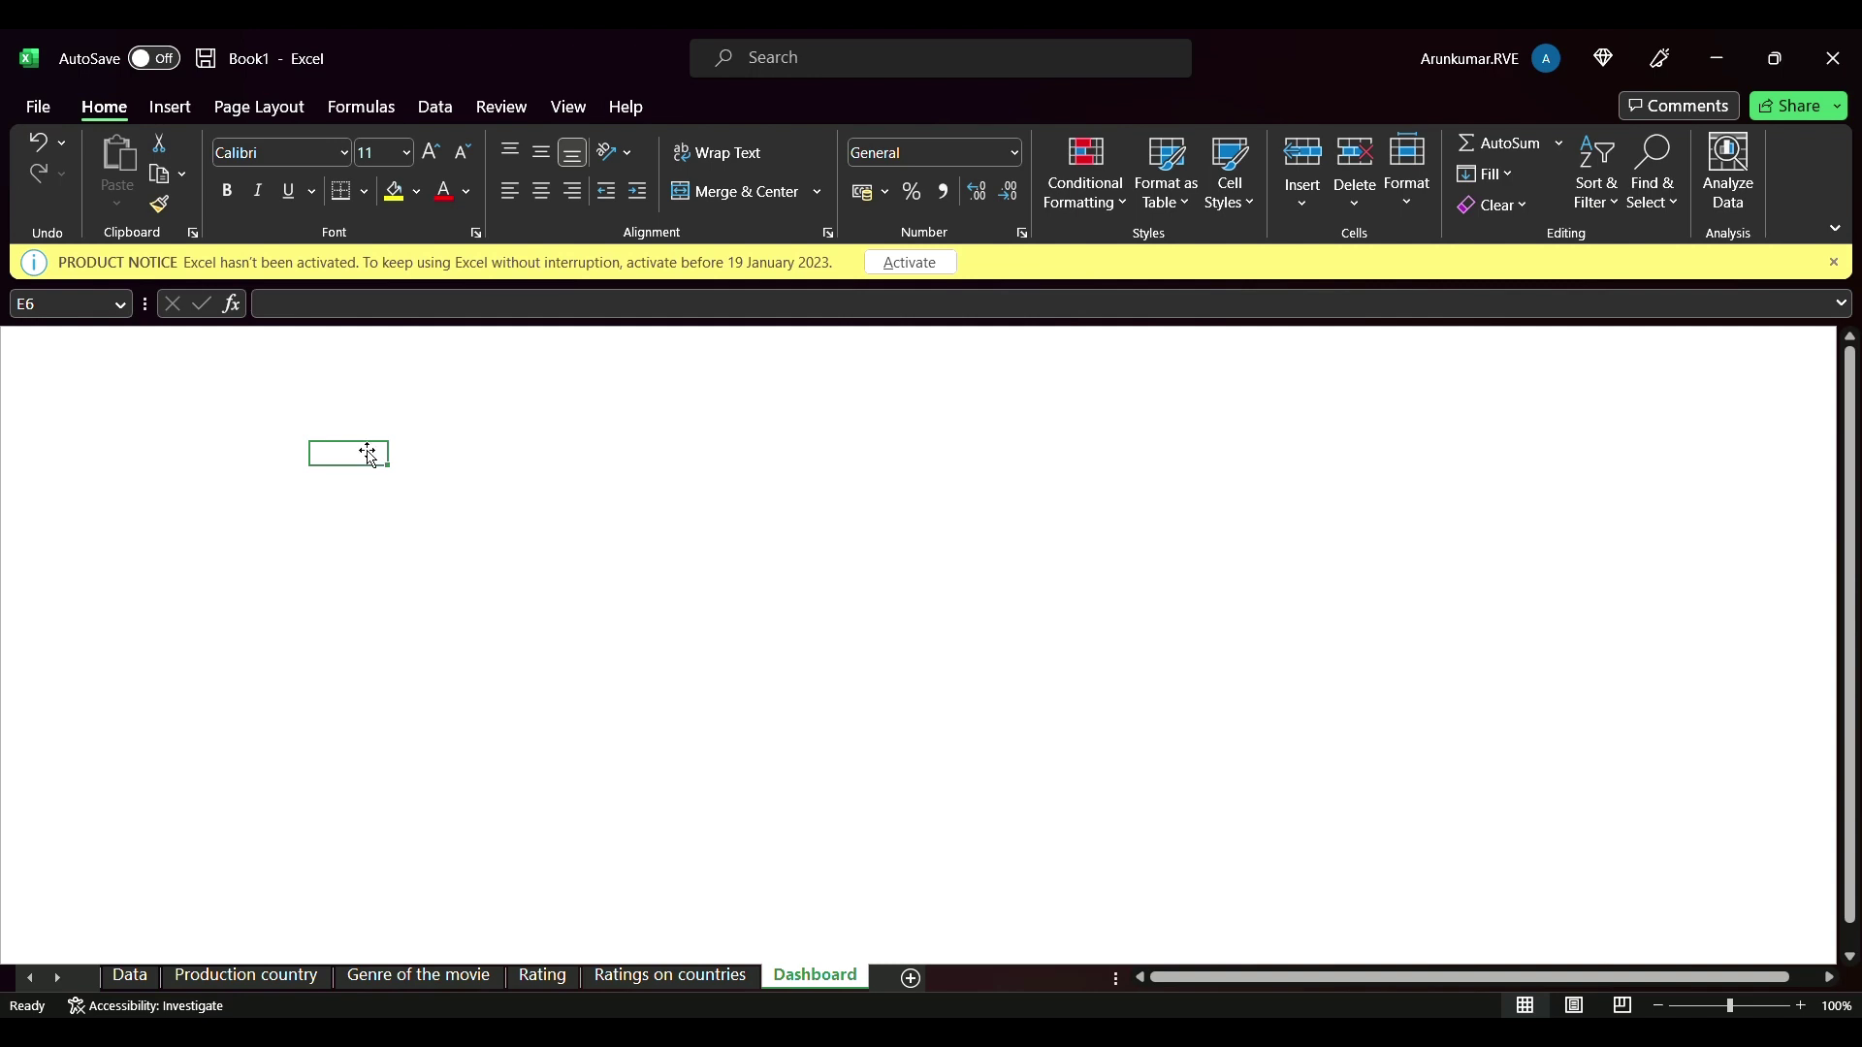
- Insert the purple picture and stretch it to the sheet's left, top and bottom edges
left_click(194, 108)
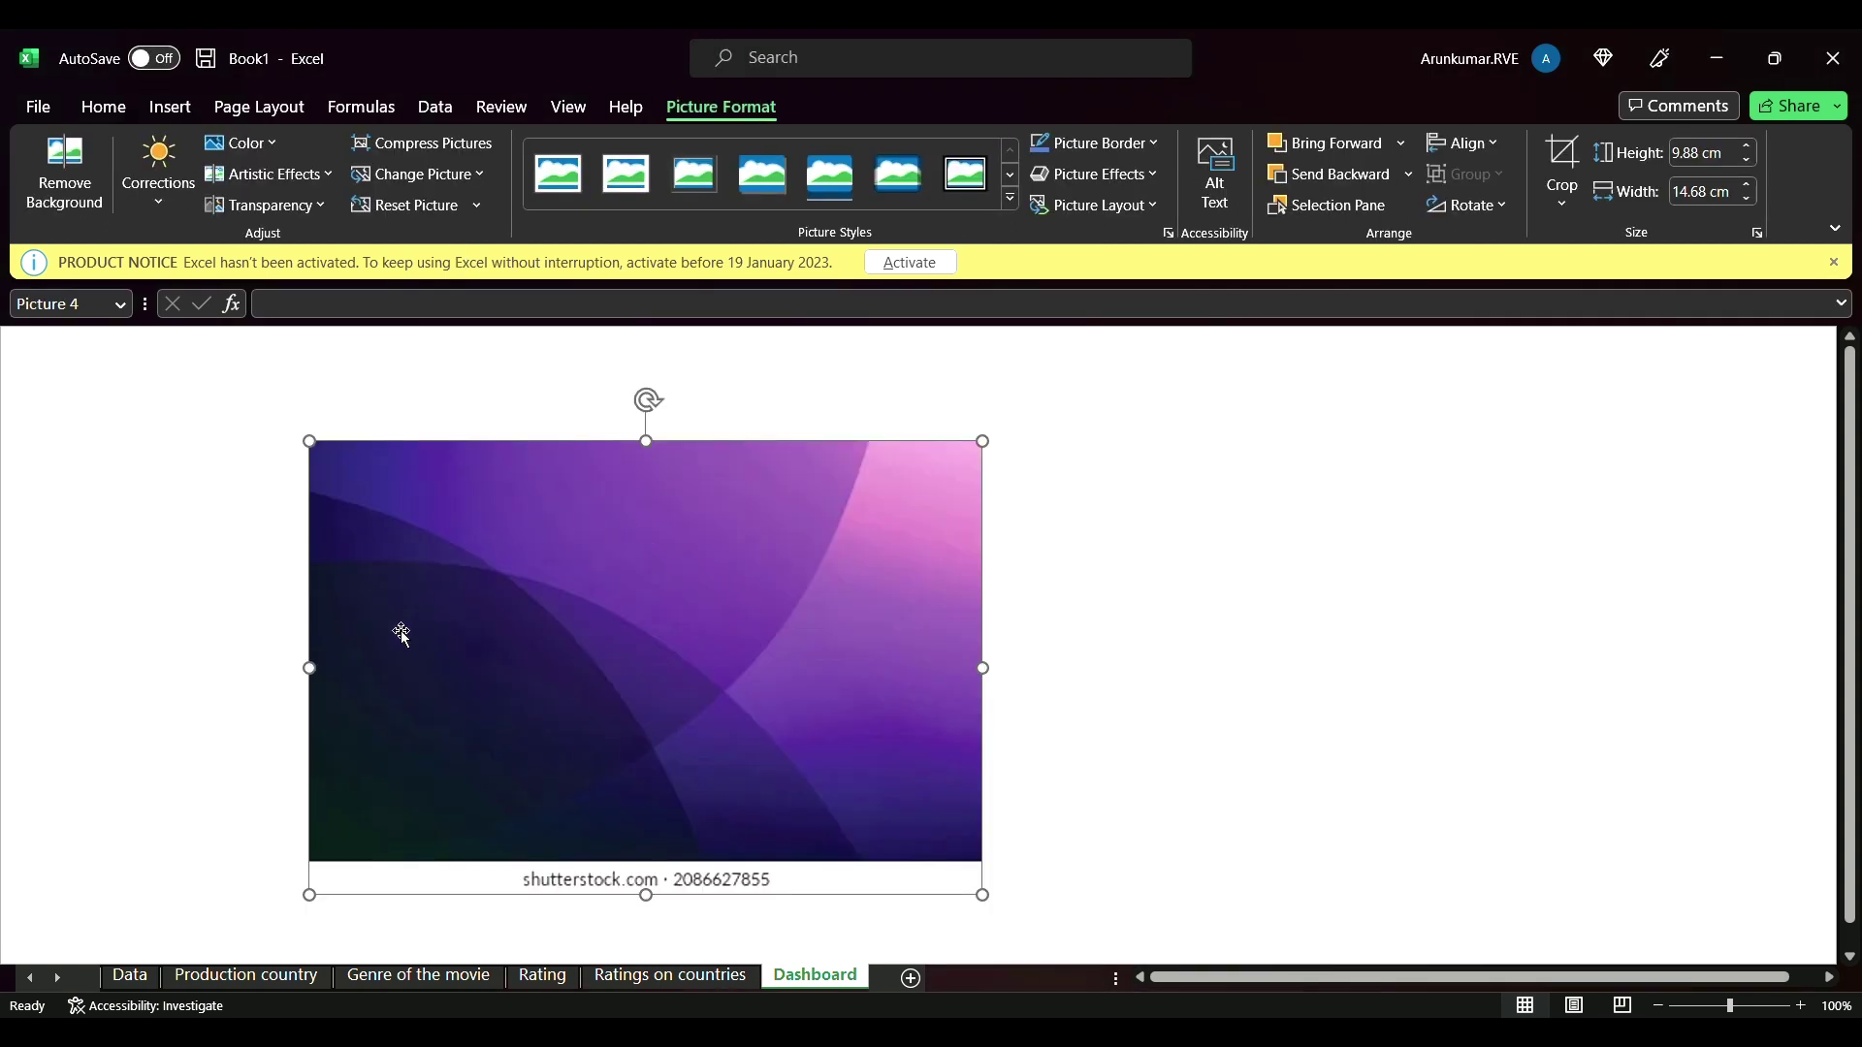
left_click_drag(310, 668, 12, 588)
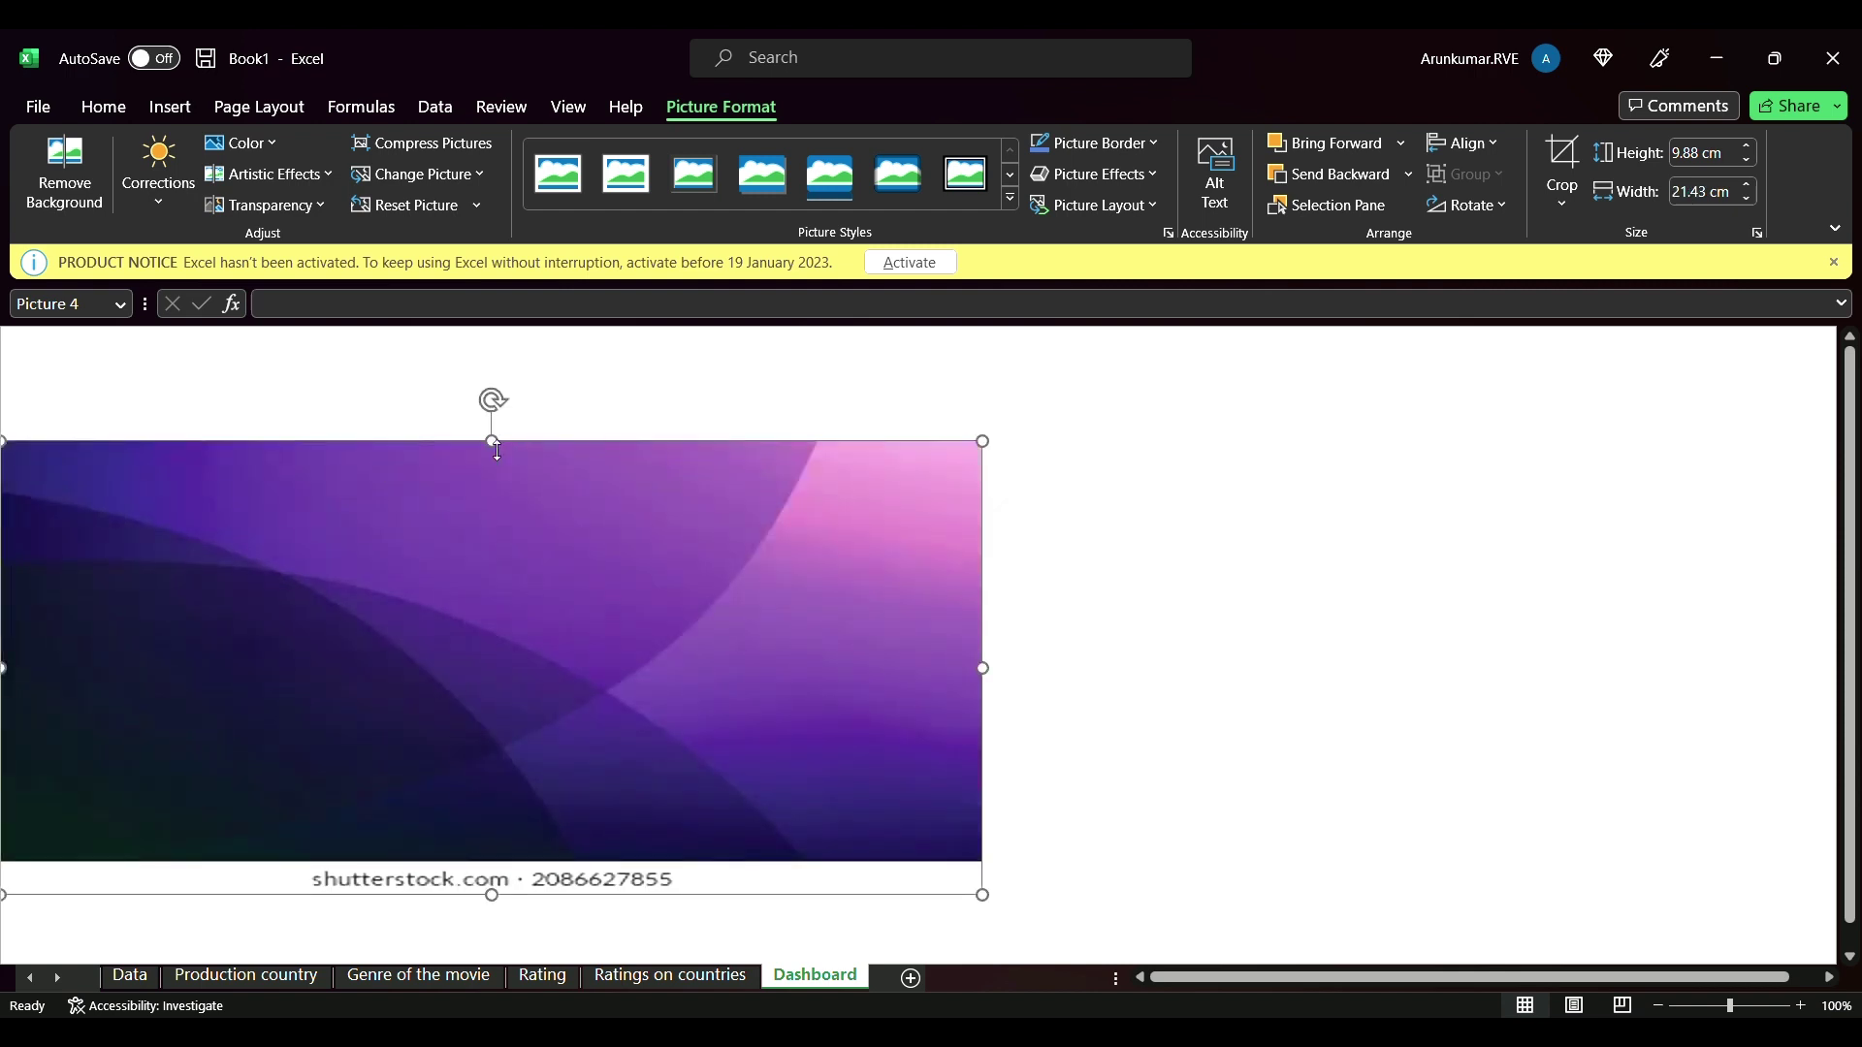
left_click_drag(492, 443, 492, 327)
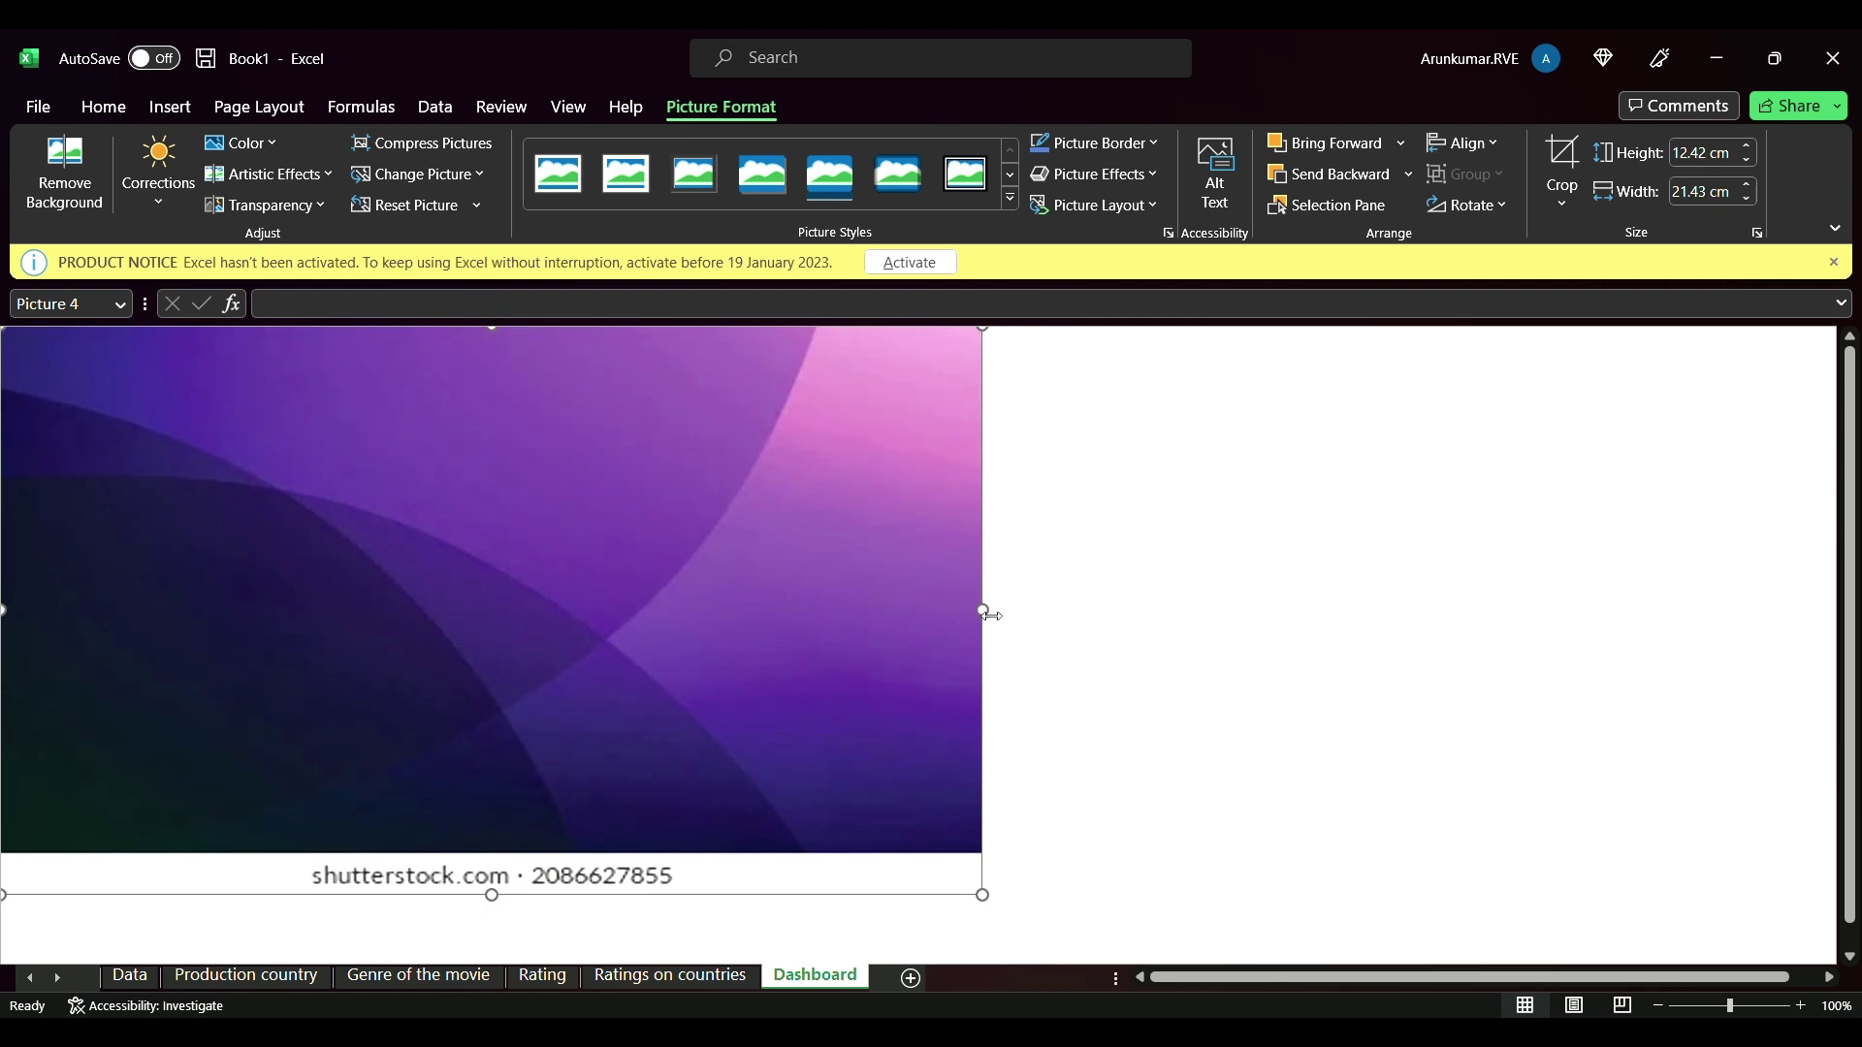
mouse_move(985, 617)
left_mouse_down()
mouse_move(1102, 620)
mouse_move(1540, 499)
left_mouse_up()
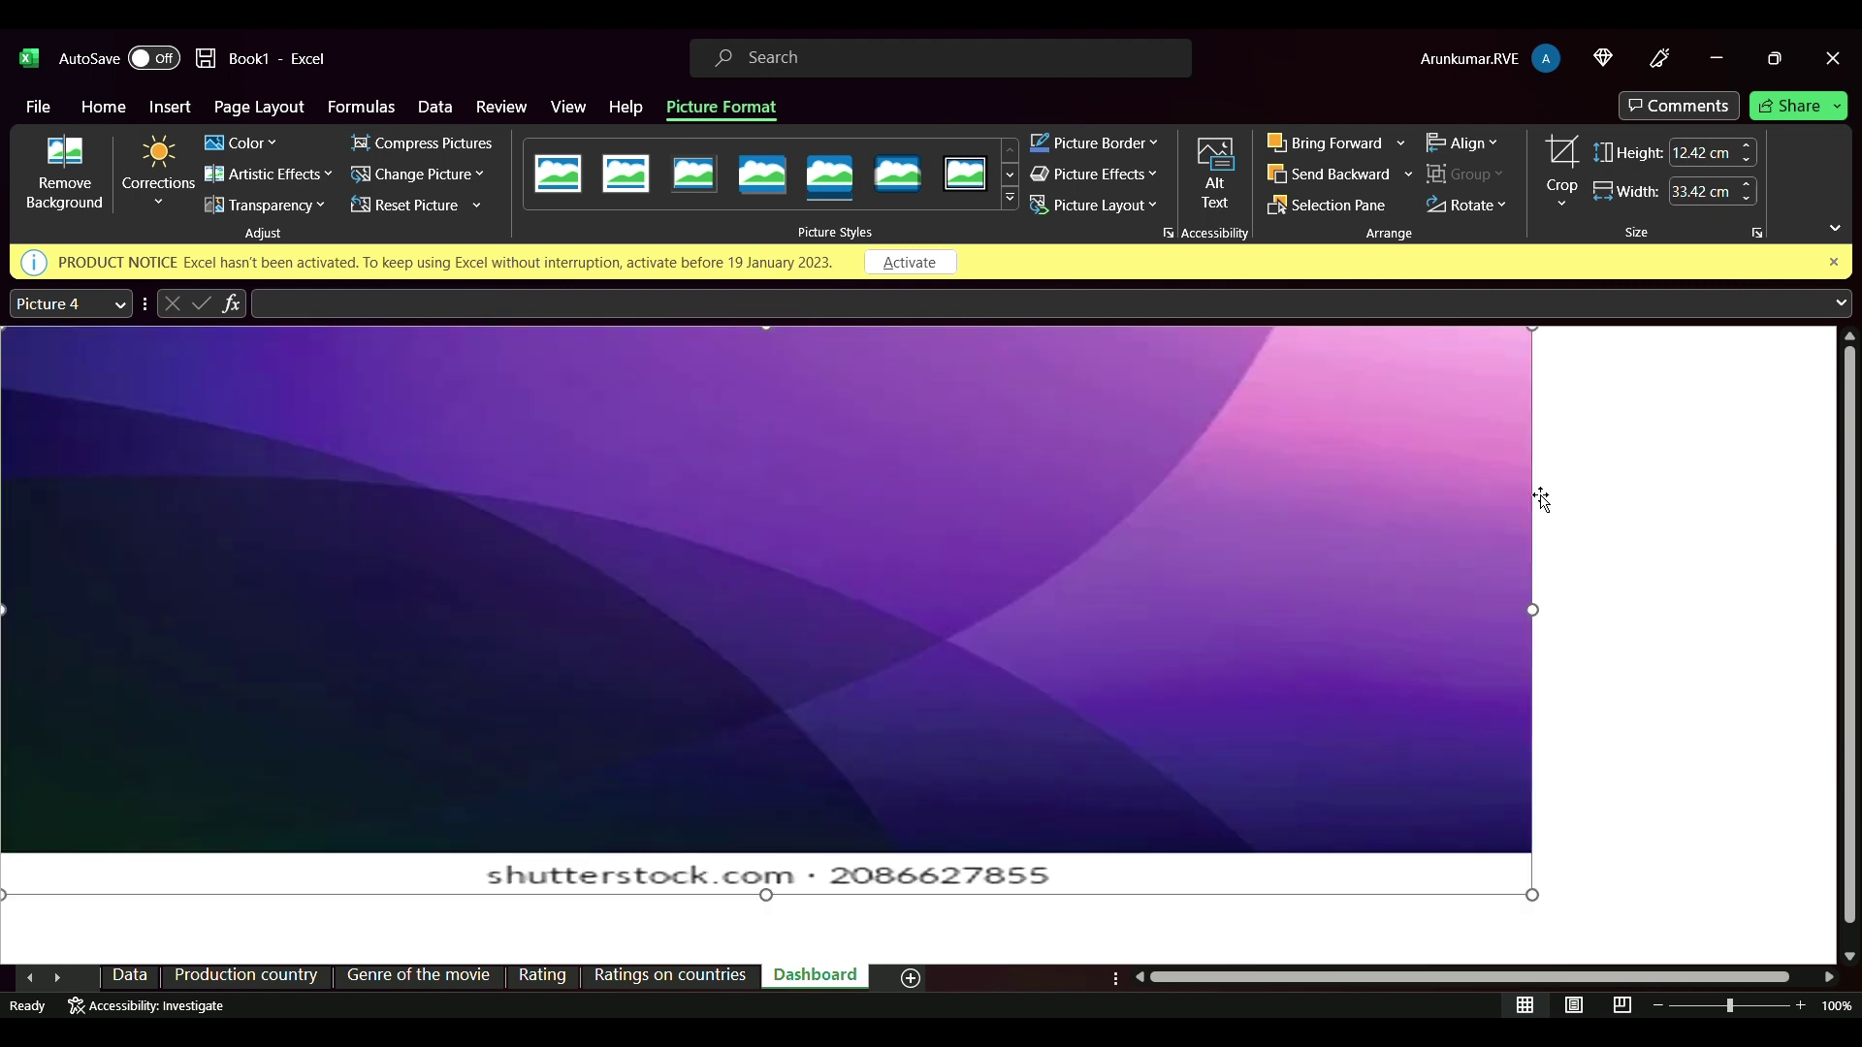
left_click_drag(768, 896, 771, 1043)
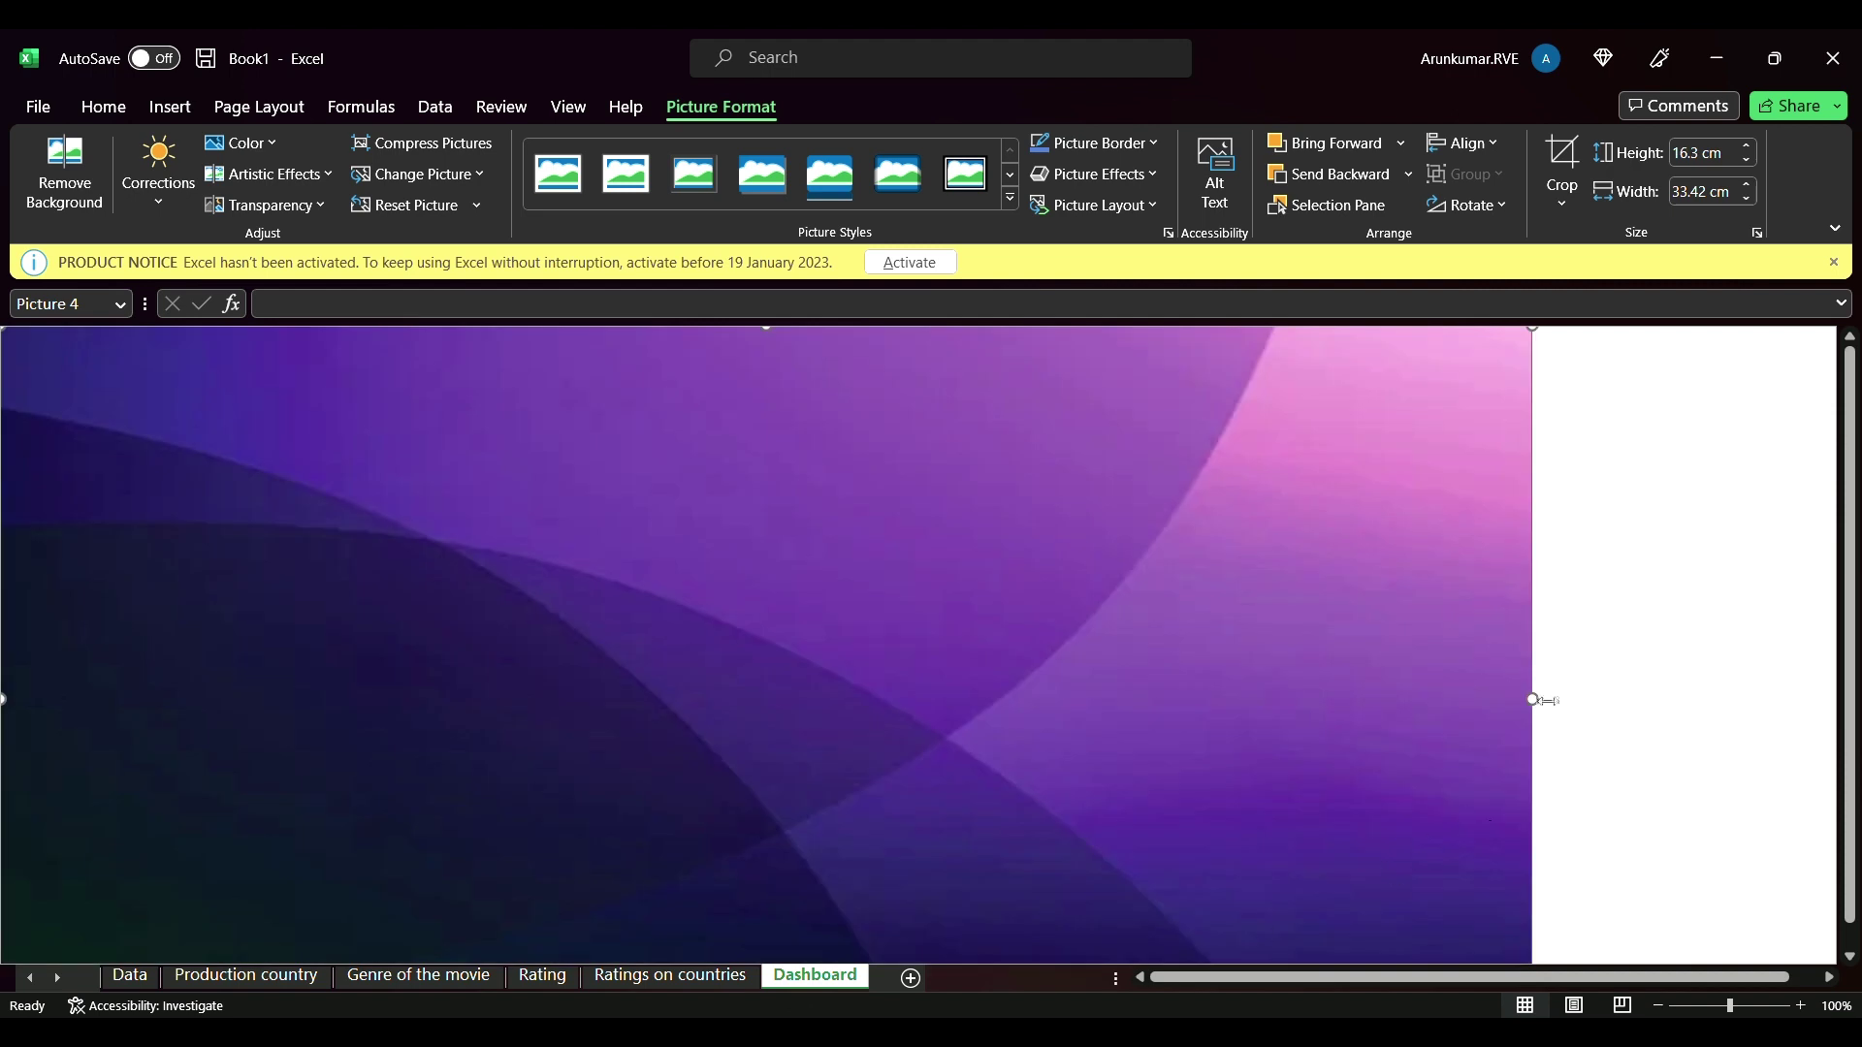
- Widen the purple picture to 31.07 cm so it covers the sheet at 16.3 cm high
left_click_drag(1533, 699, 1136, 994)
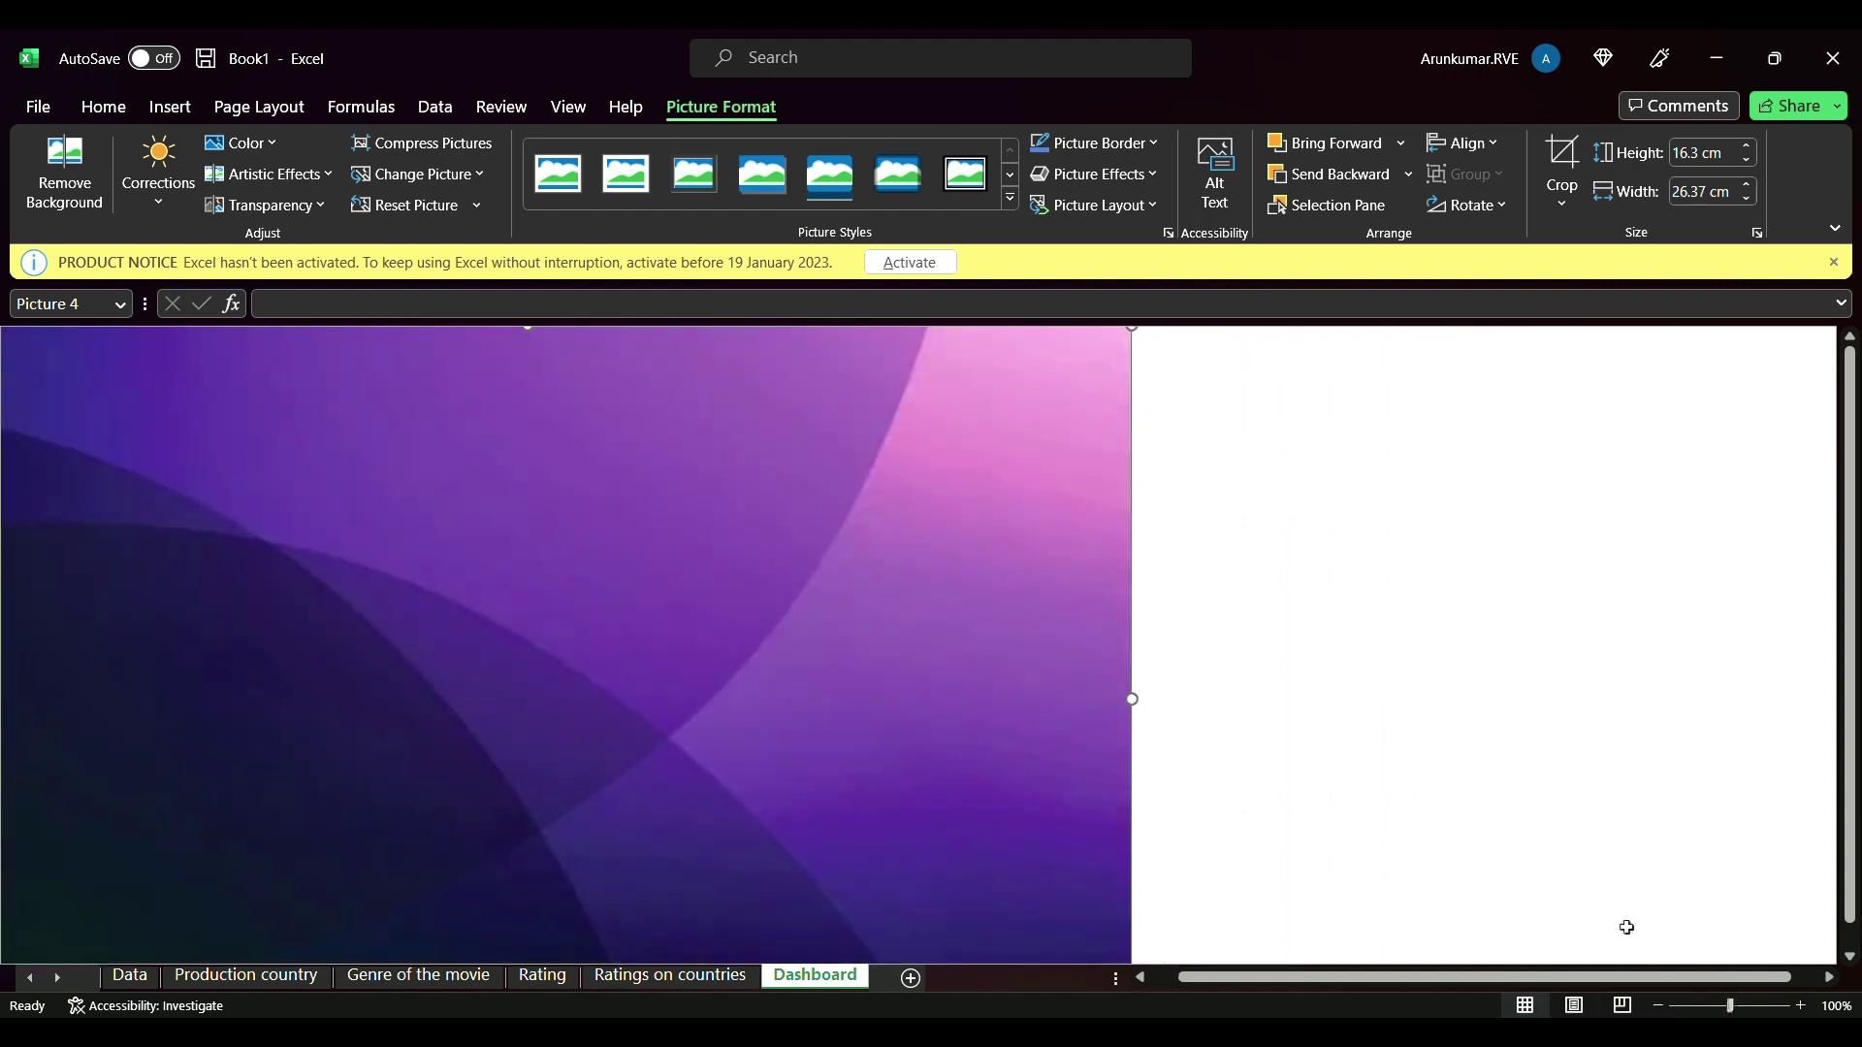
left_click_drag(1132, 699, 1350, 752)
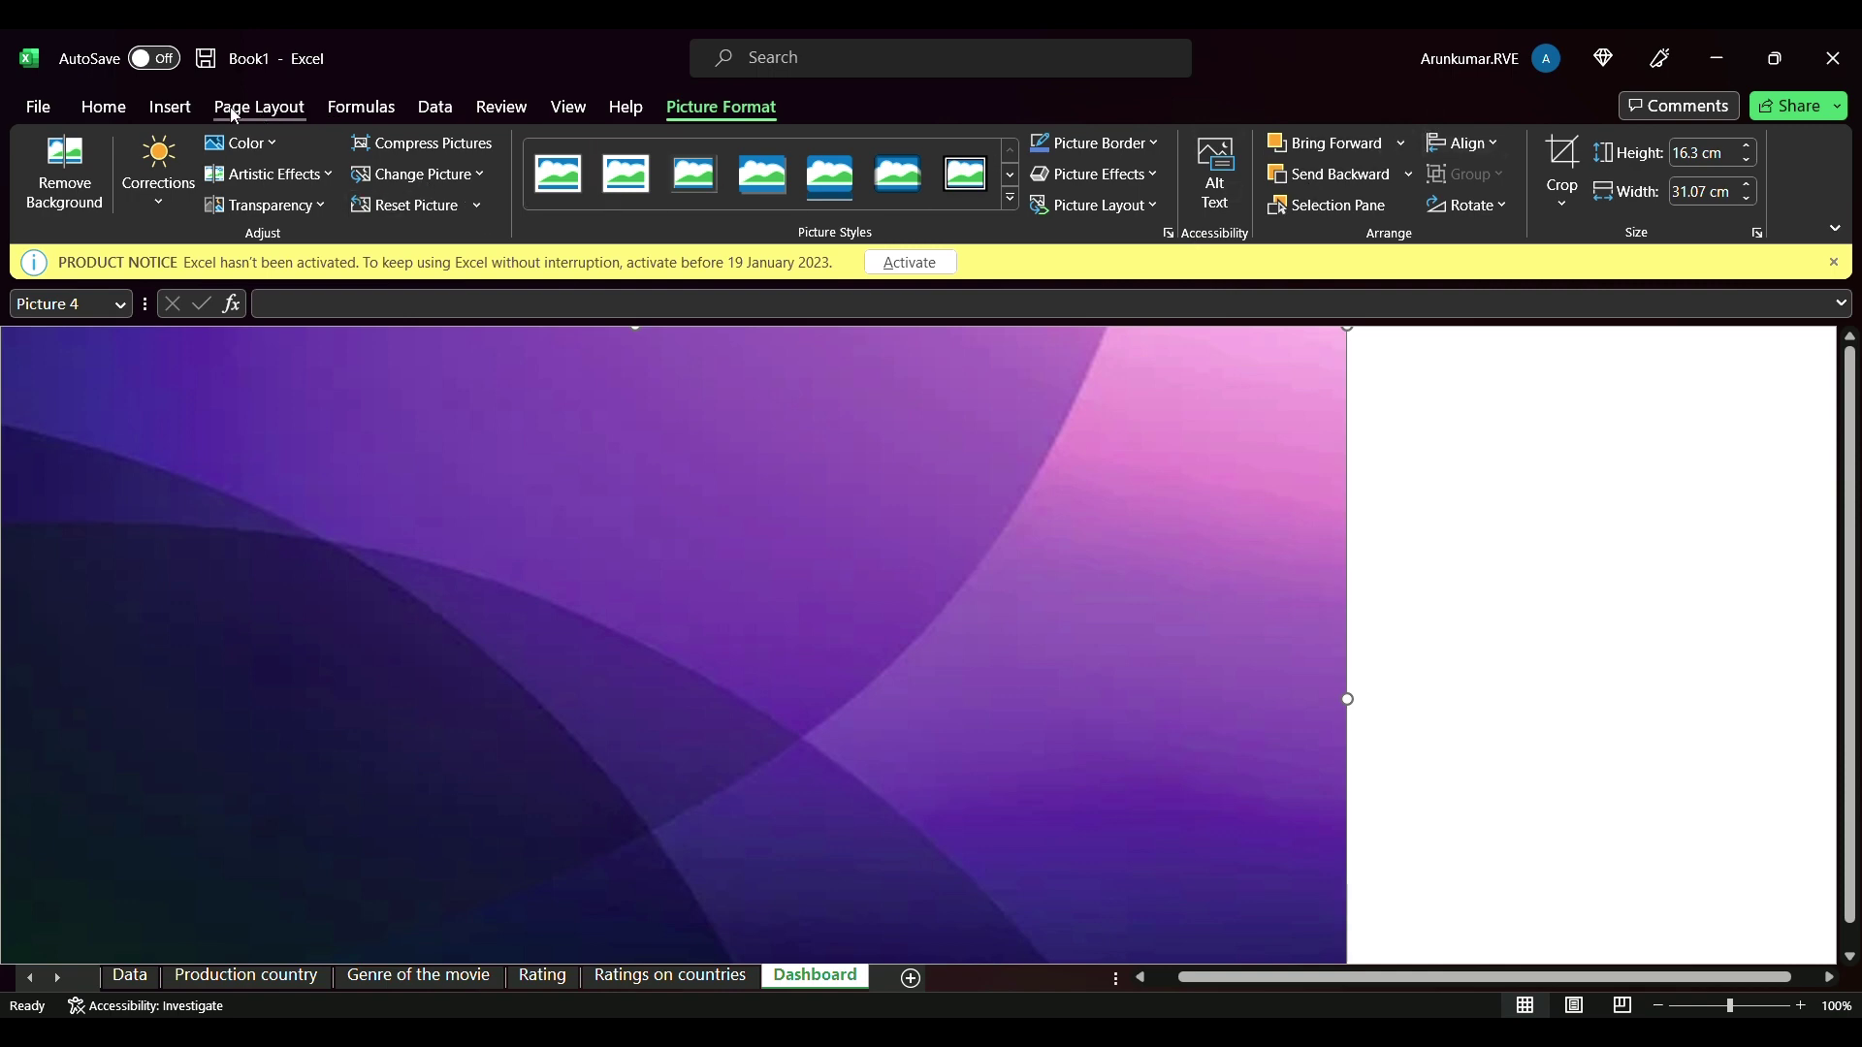
left_click(171, 106)
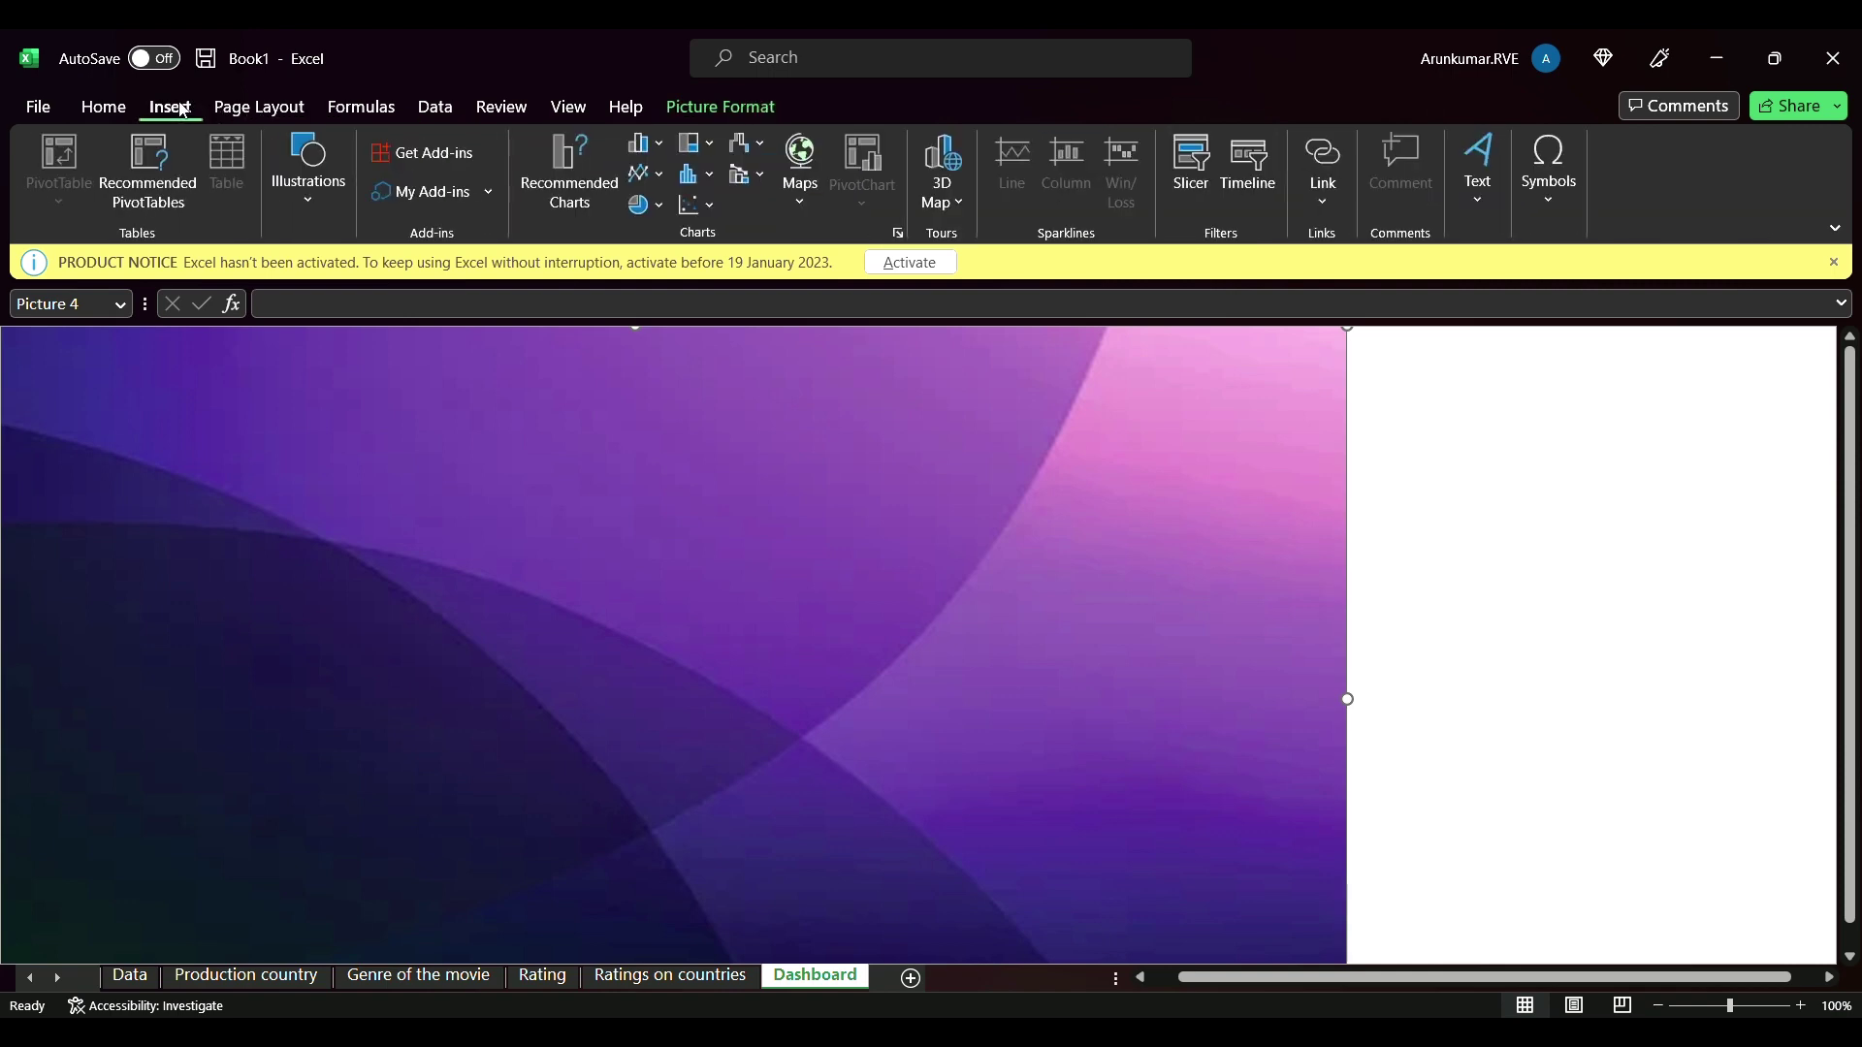
left_click(679, 109)
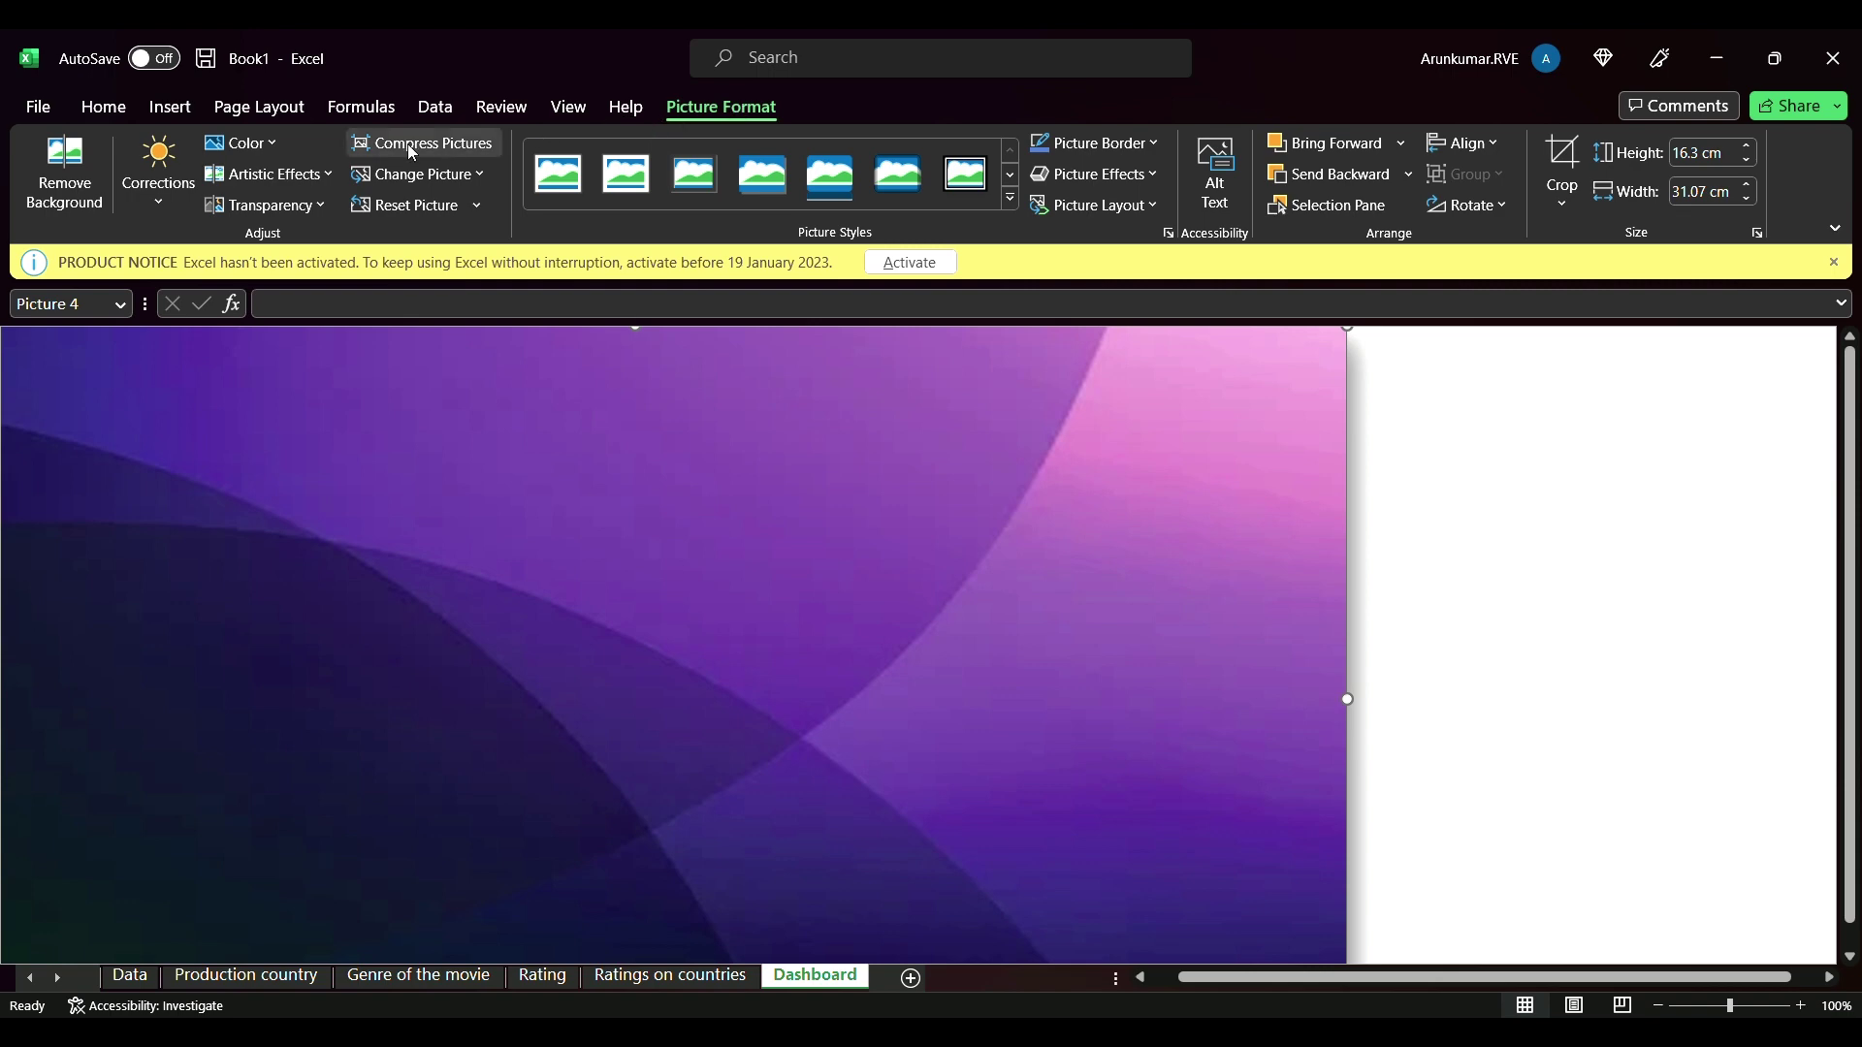
left_click(266, 112)
left_click(179, 112)
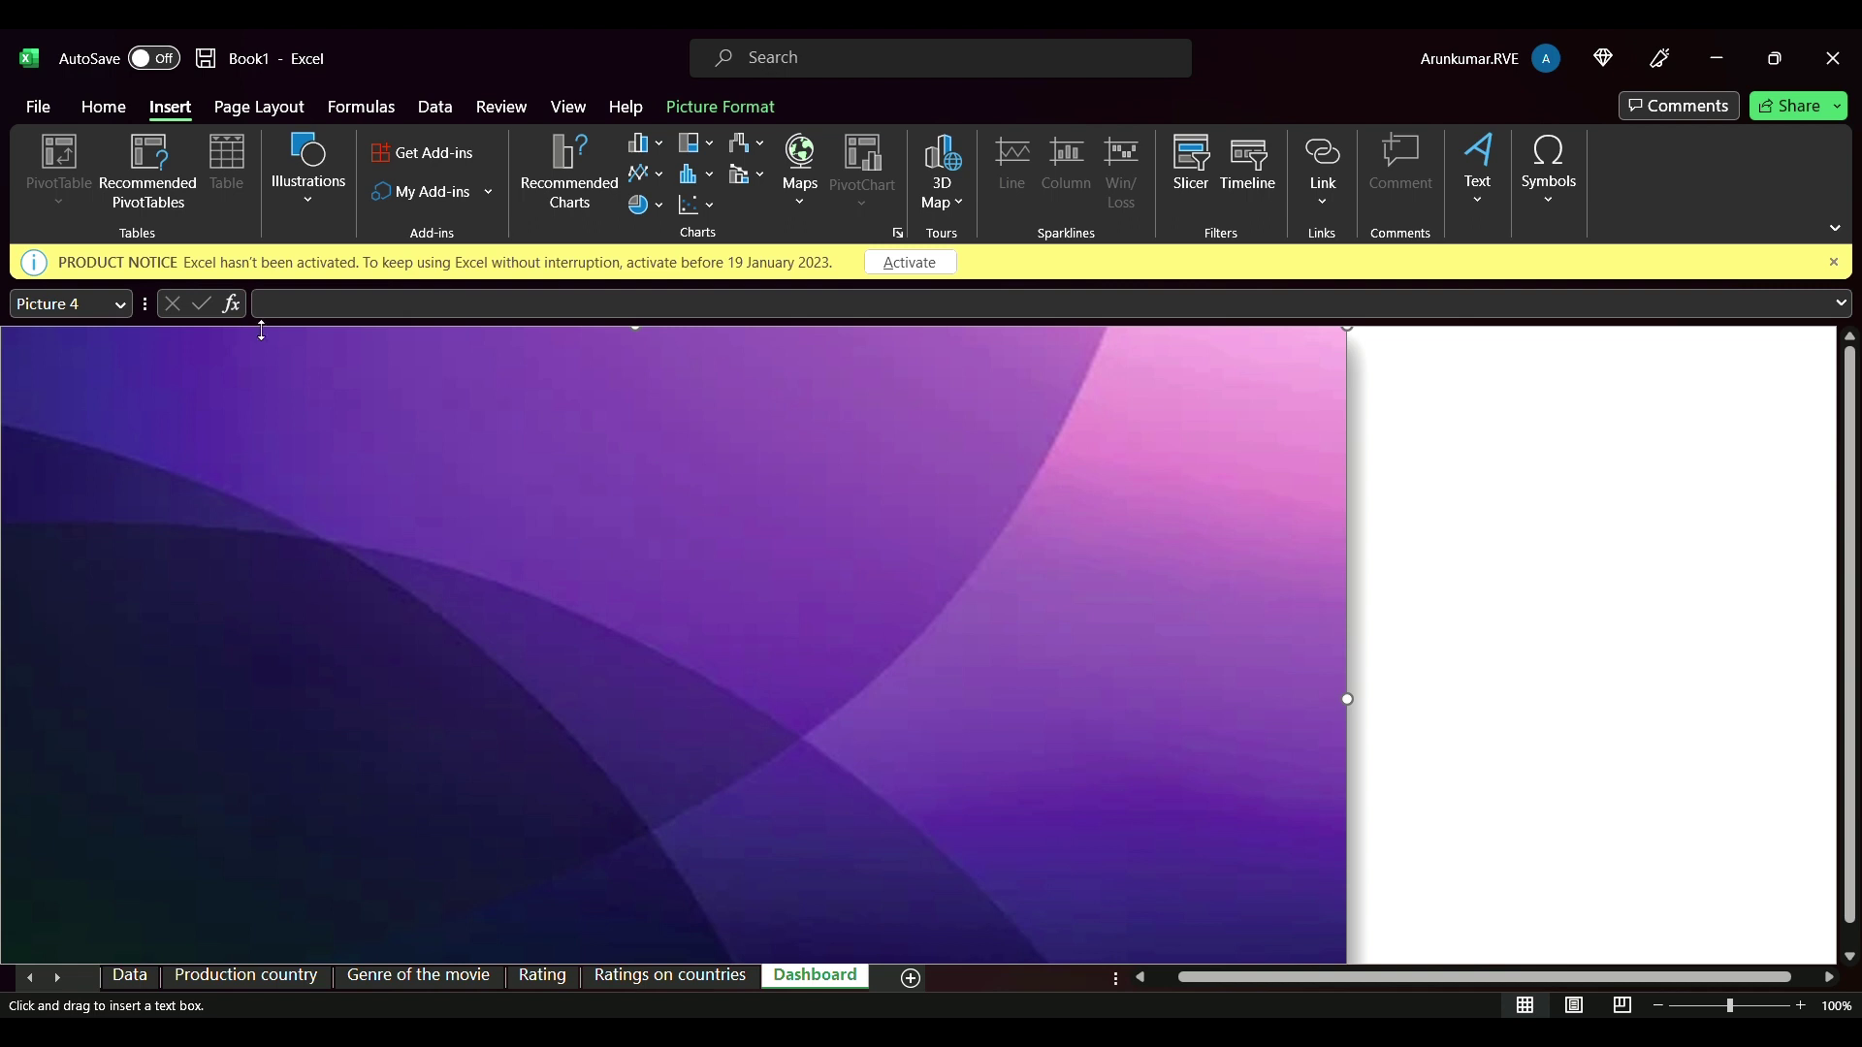
- Draw a text box across the top of the background reading 'Netflix movie rating'
left_click_drag(269, 379, 1102, 440)
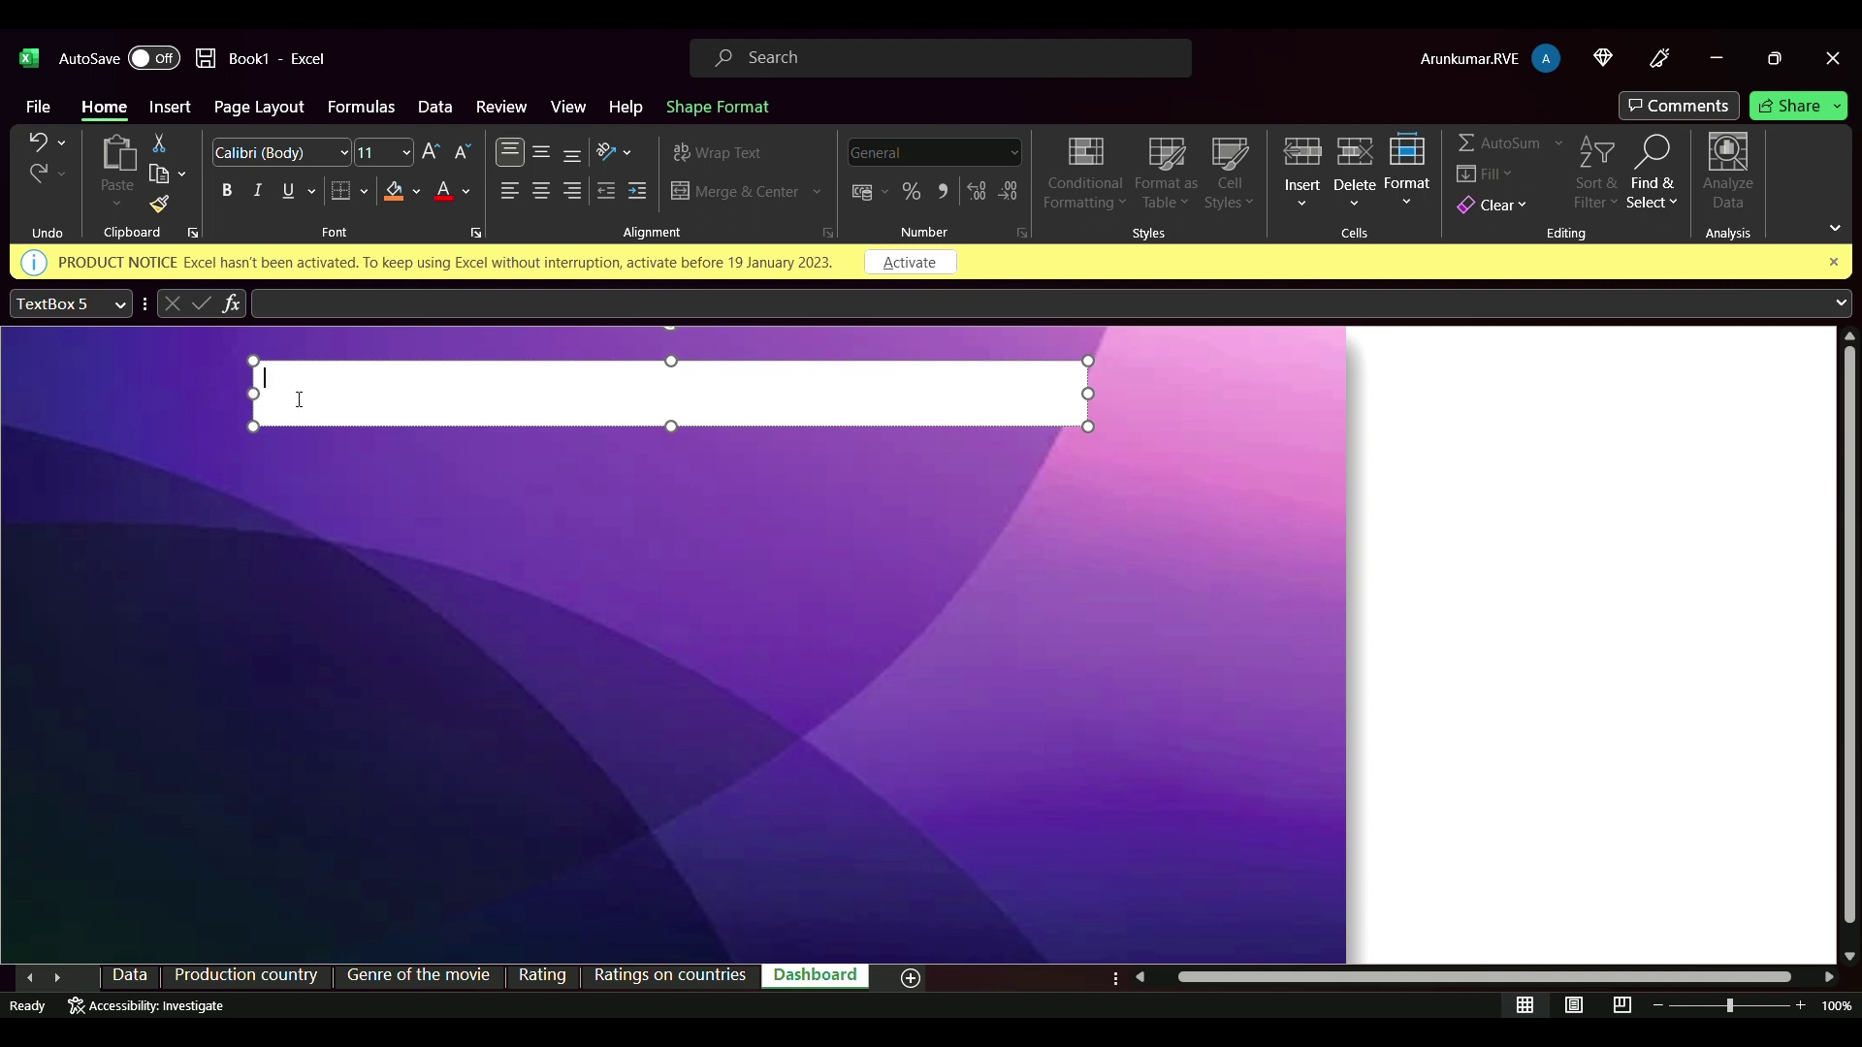
type("NETF")
key("BackSpace")
key("BackSpace")
key("BackSpace")
key("BackSpace")
type("etflix movie rating")
- Set the title text to Arial at size 54
left_click_drag(277, 388, 399, 389)
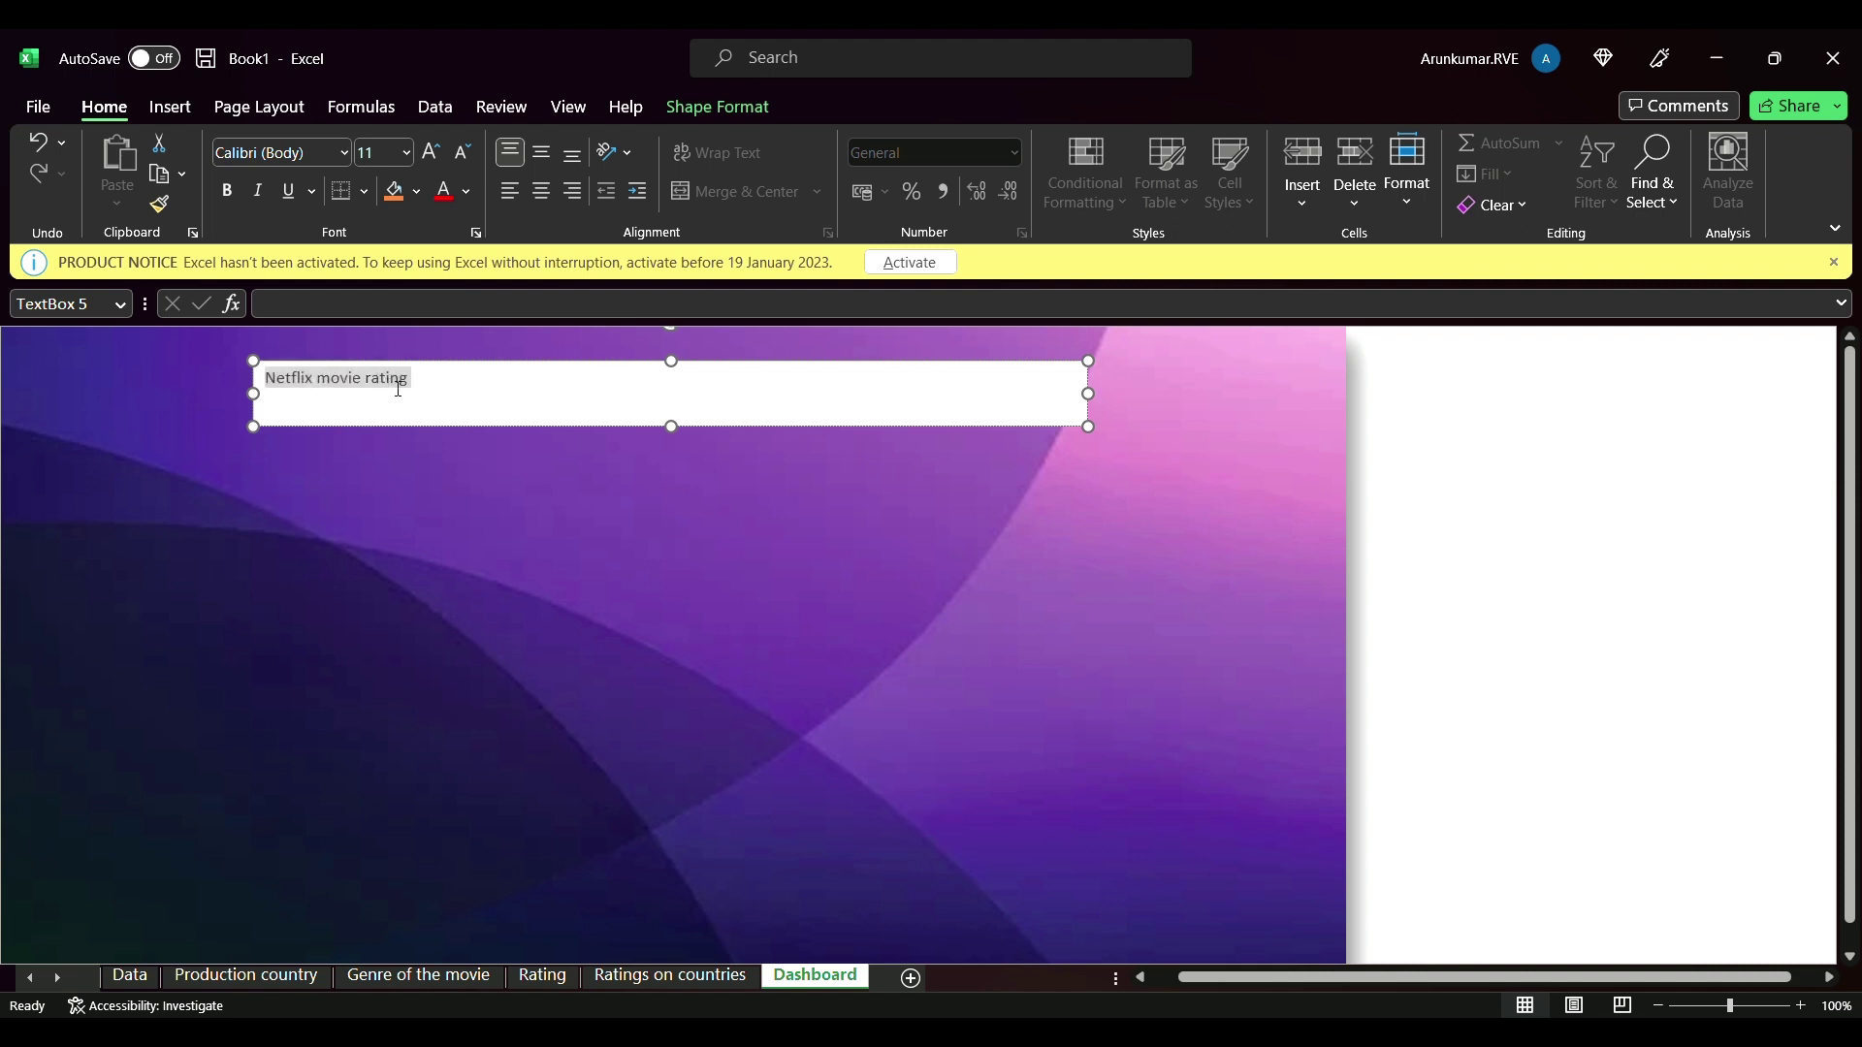
left_click(378, 153)
key("ctrl+shift+period")
key("ctrl+shift+period")
key("ctrl+shift+period")
key("ctrl+shift+period")
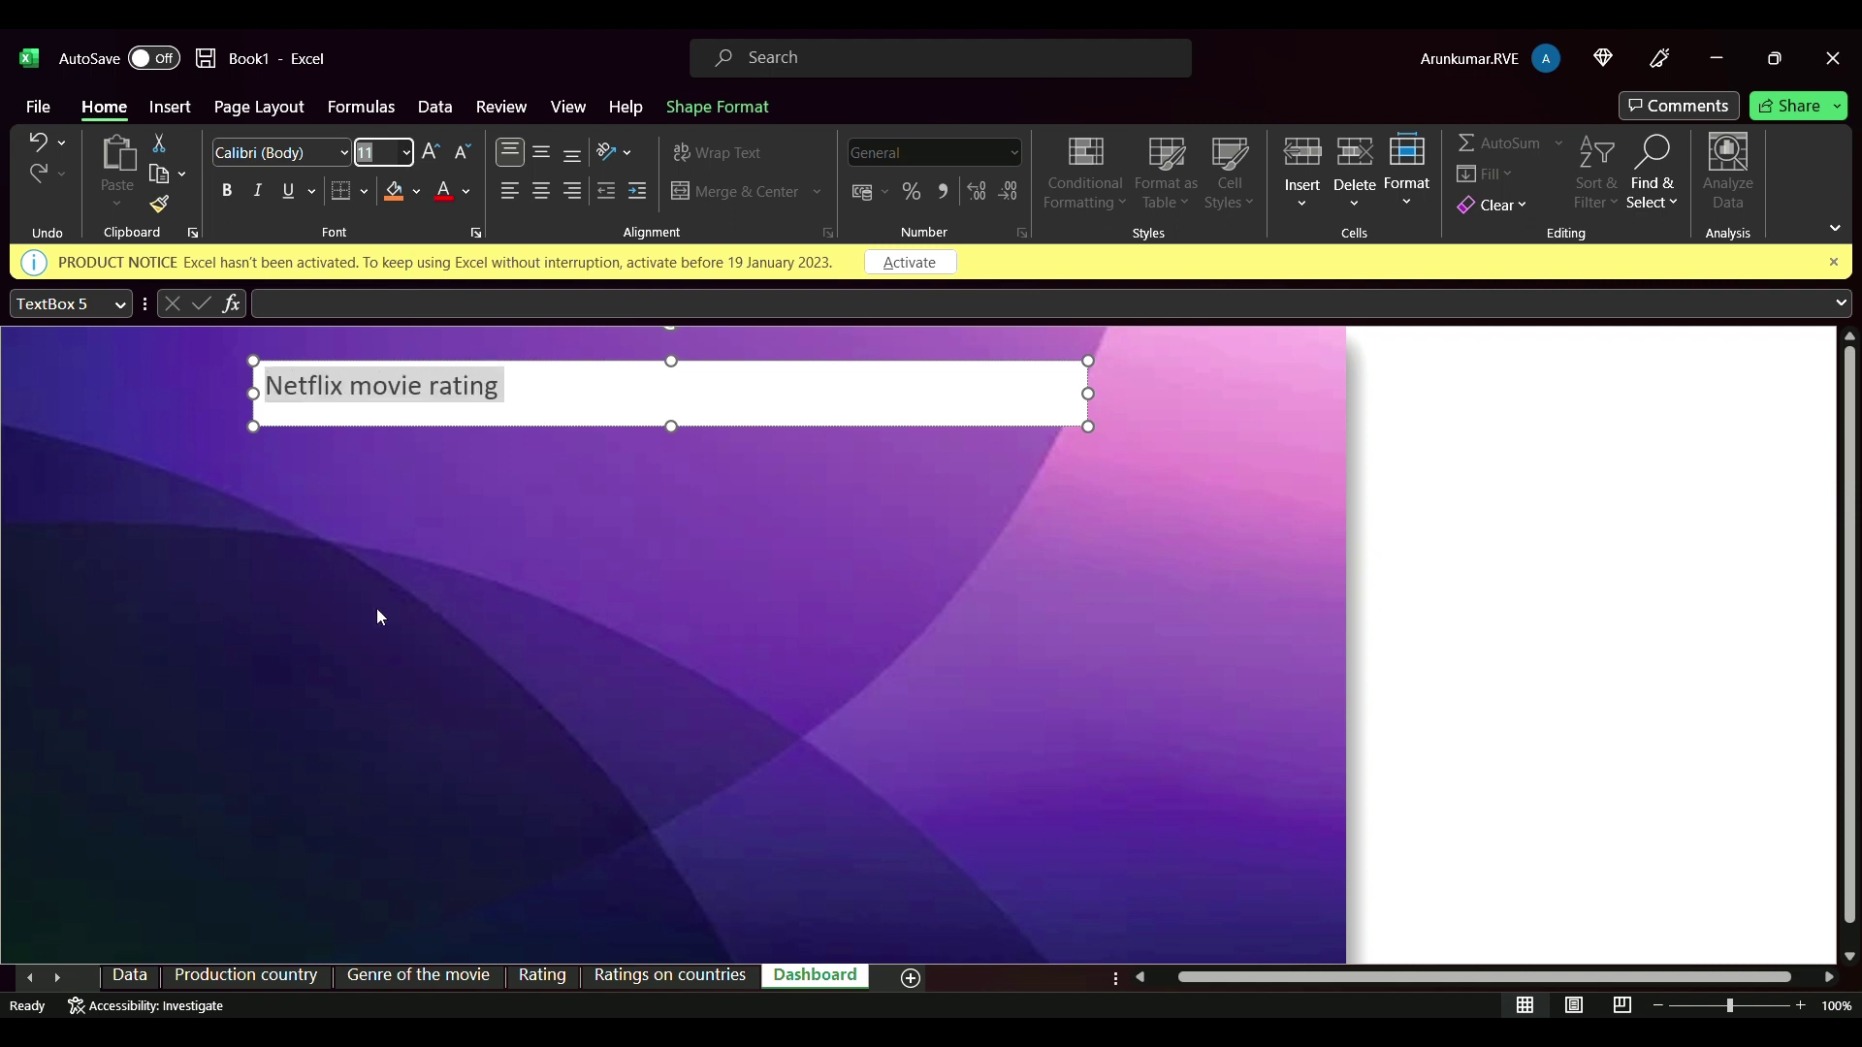
key("ctrl+shift+period")
key("ctrl+shift+period")
key("ctrl+shift+period")
key("ctrl+shift+period")
key("ctrl+shift+period")
key("ctrl+shift+period")
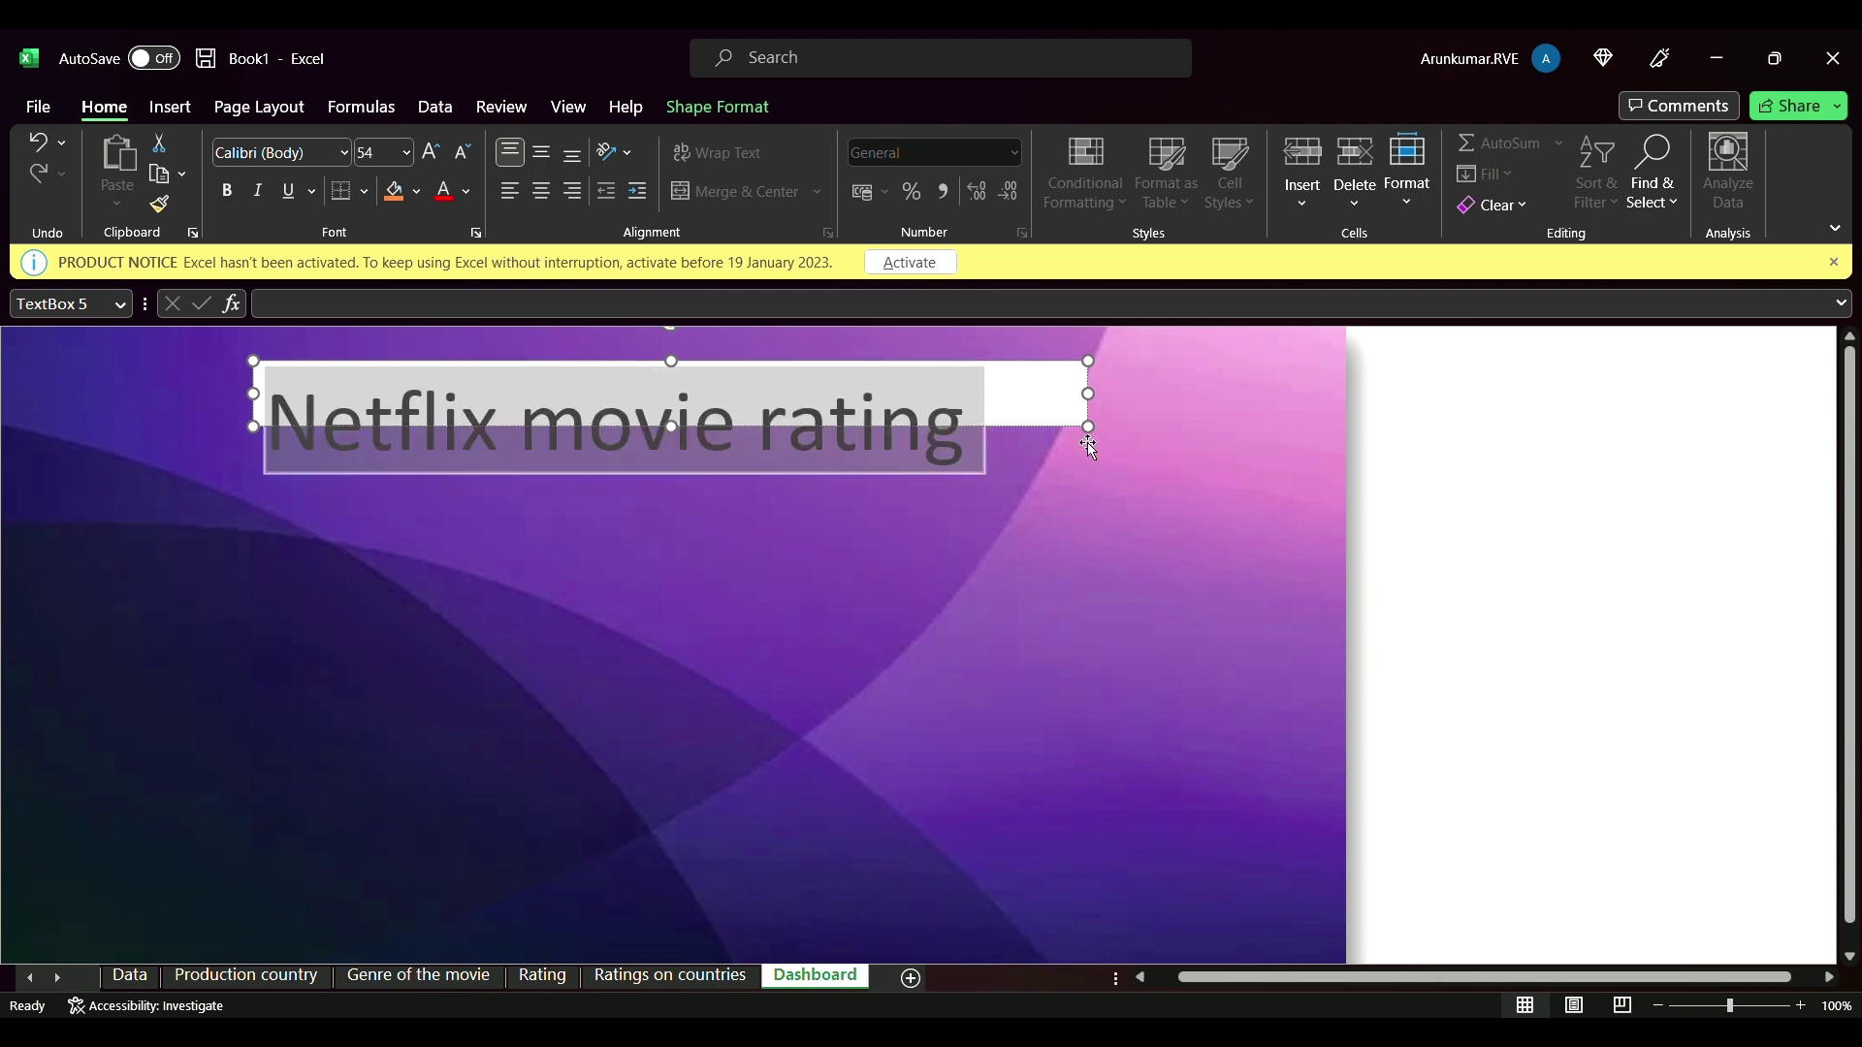
left_click(343, 154)
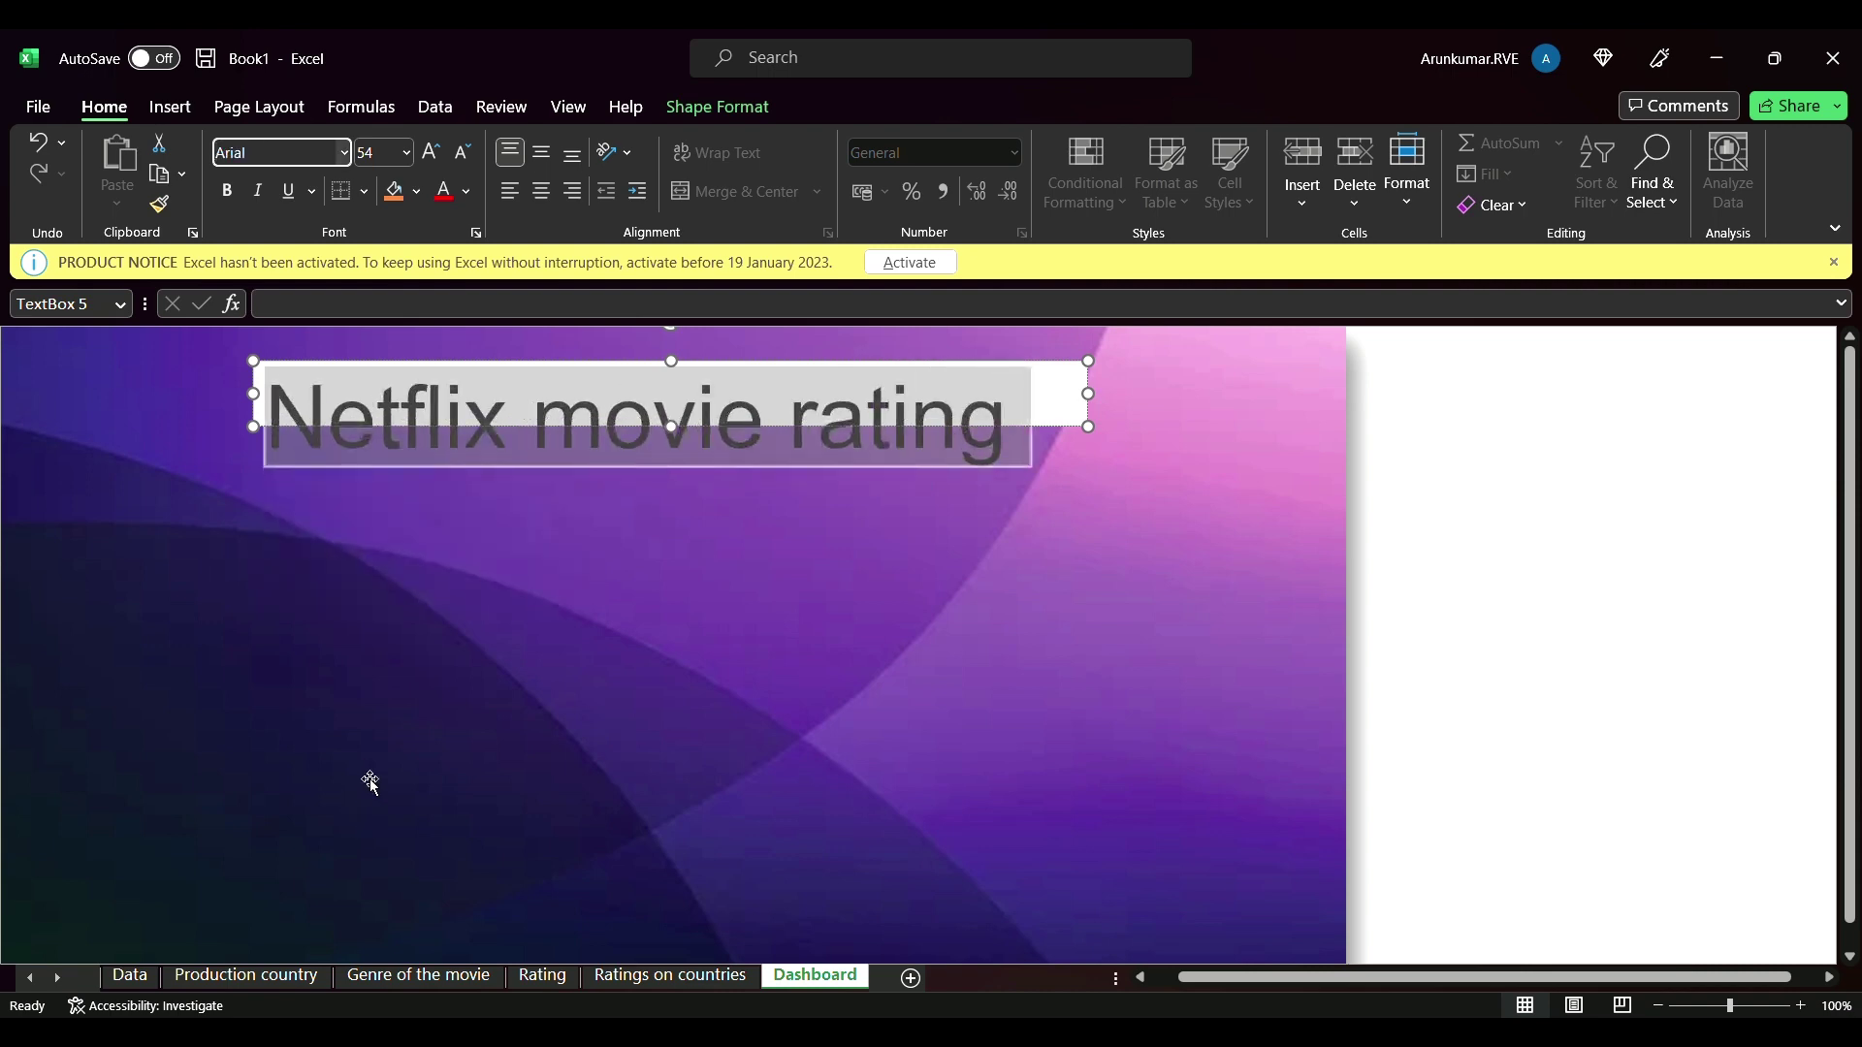
left_click(1104, 464)
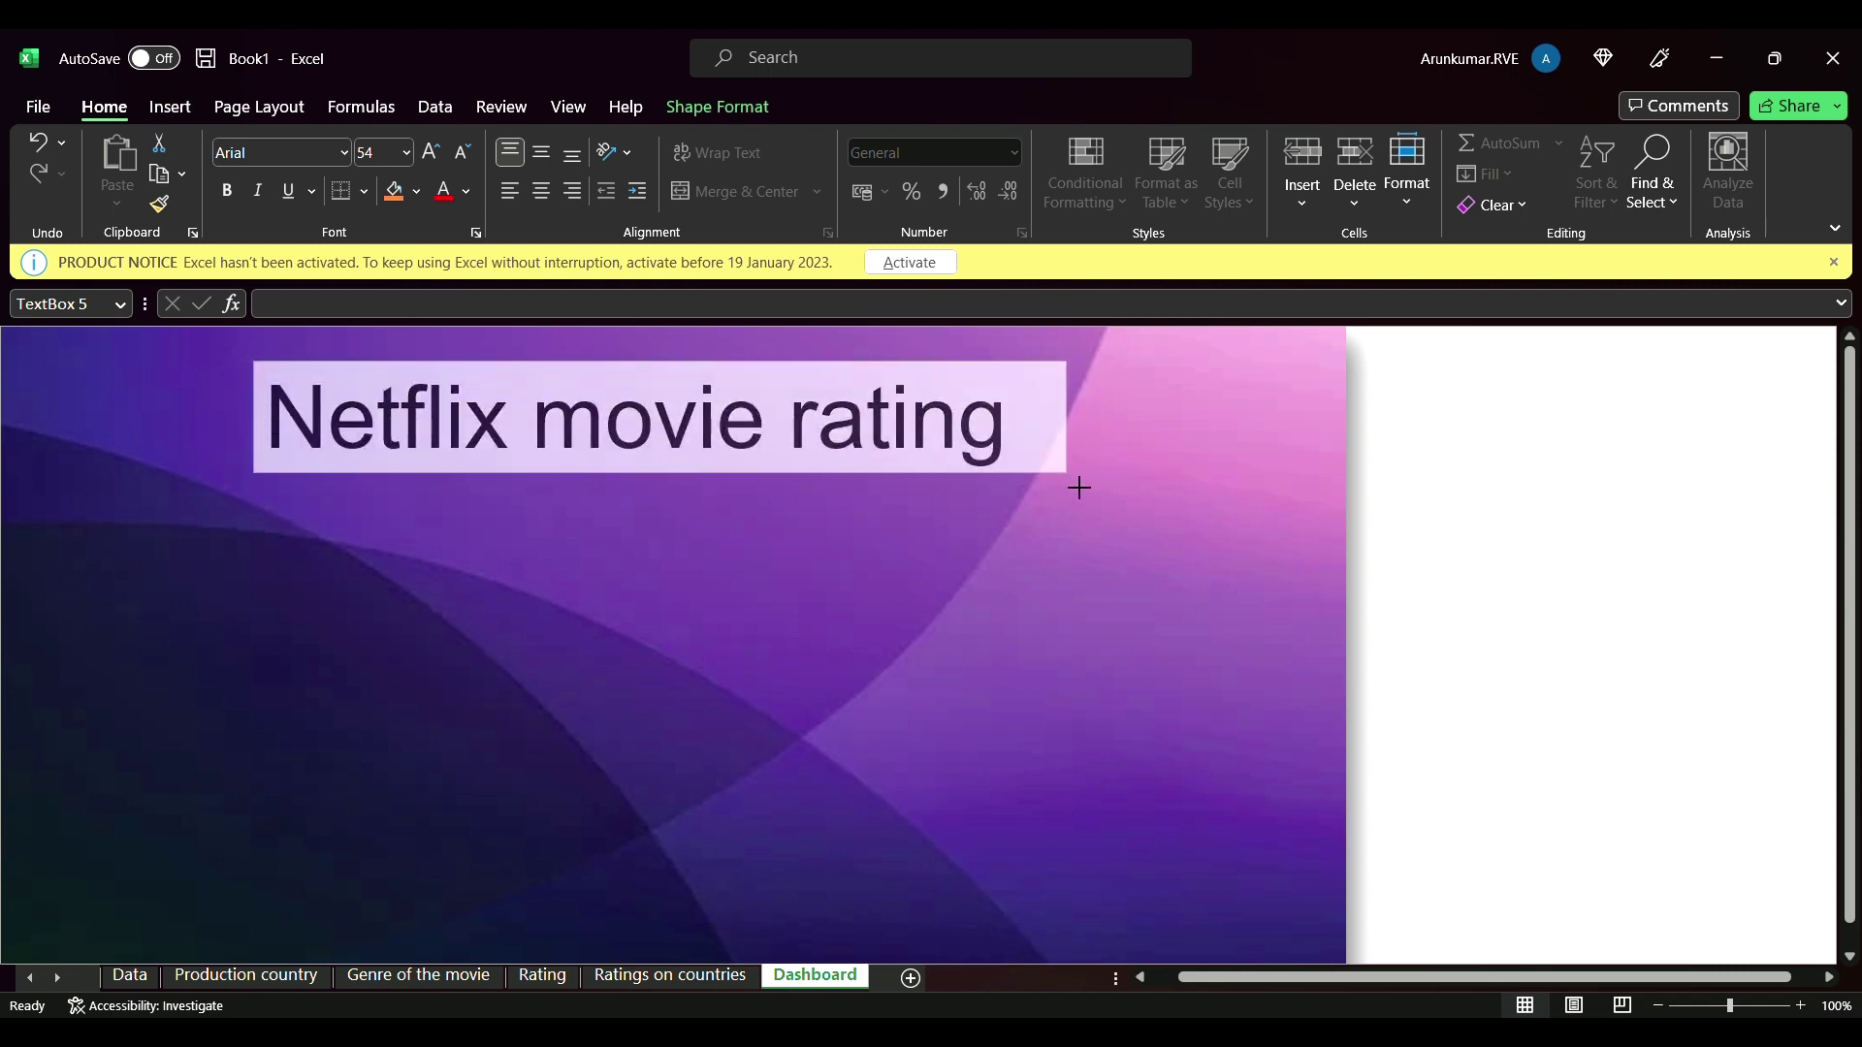
- Resize the title box to fit the text and centre the title
mouse_move(1079, 487)
left_mouse_down()
mouse_move(1031, 494)
mouse_move(1089, 507)
mouse_move(1059, 492)
left_mouse_up()
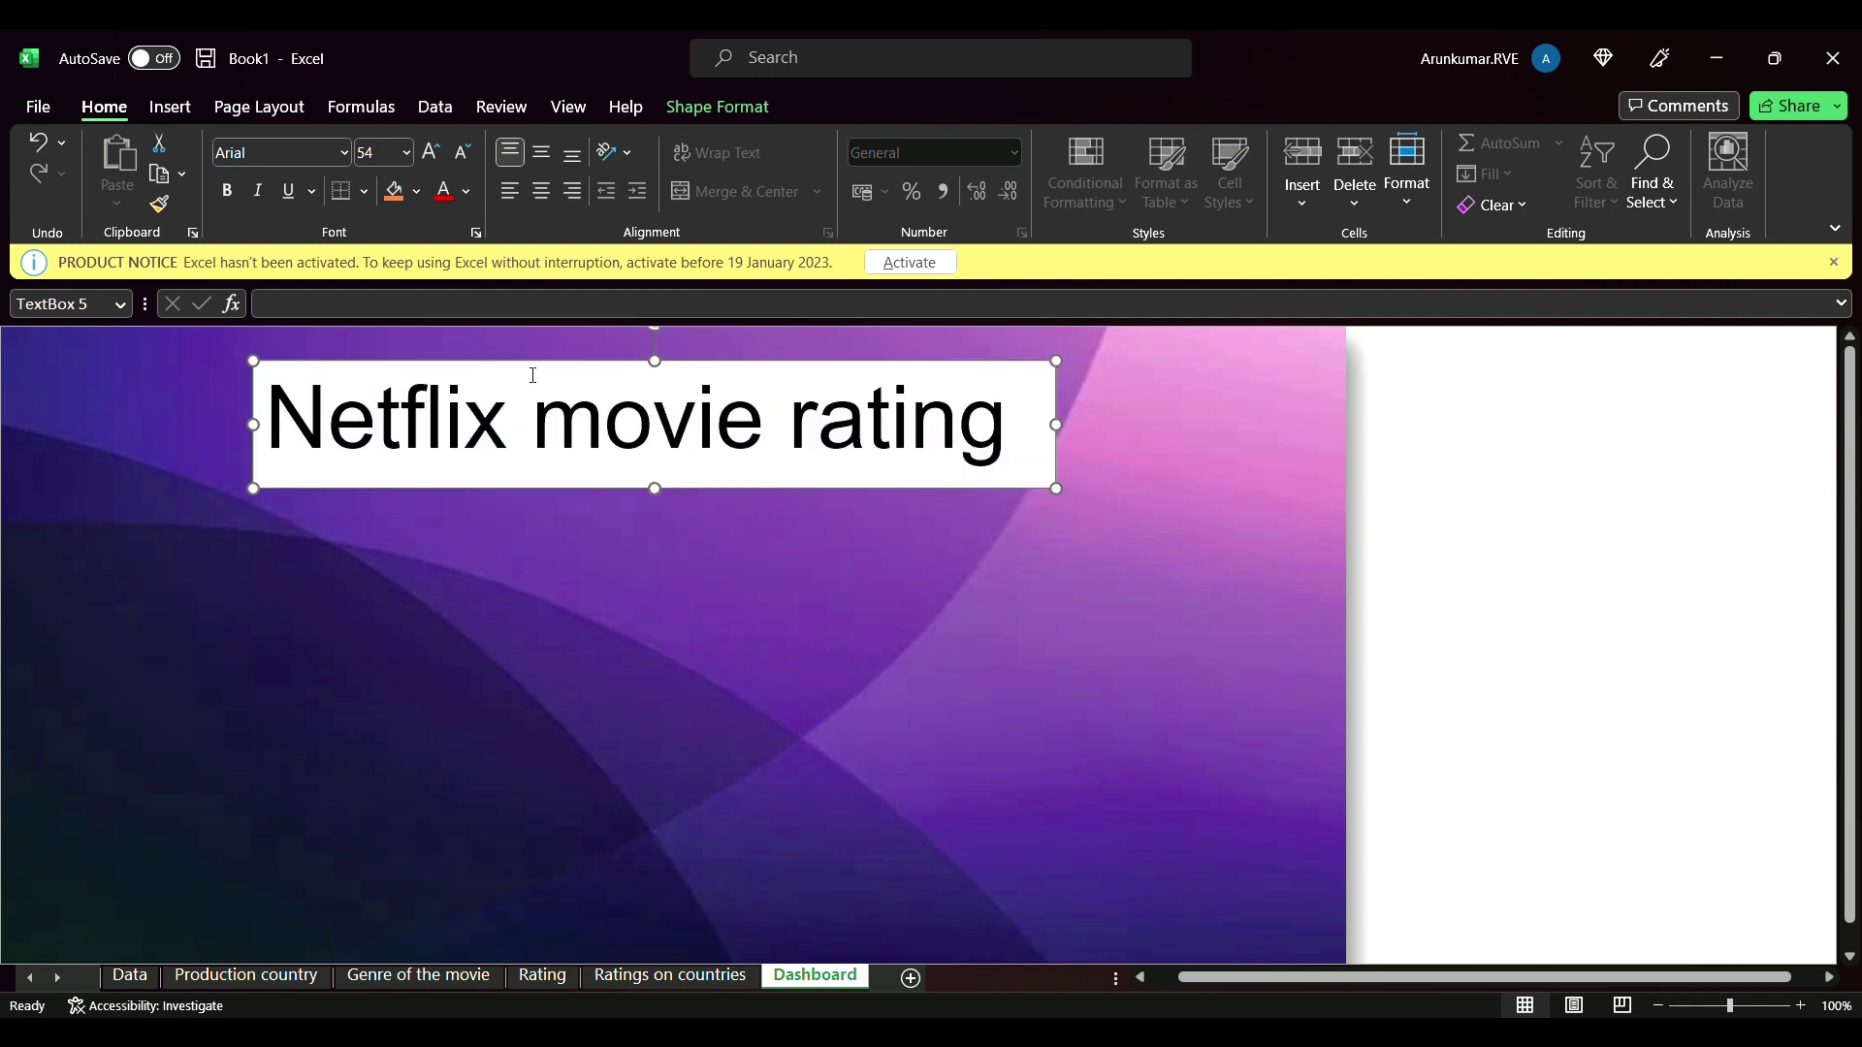
left_click_drag(267, 417, 1028, 426)
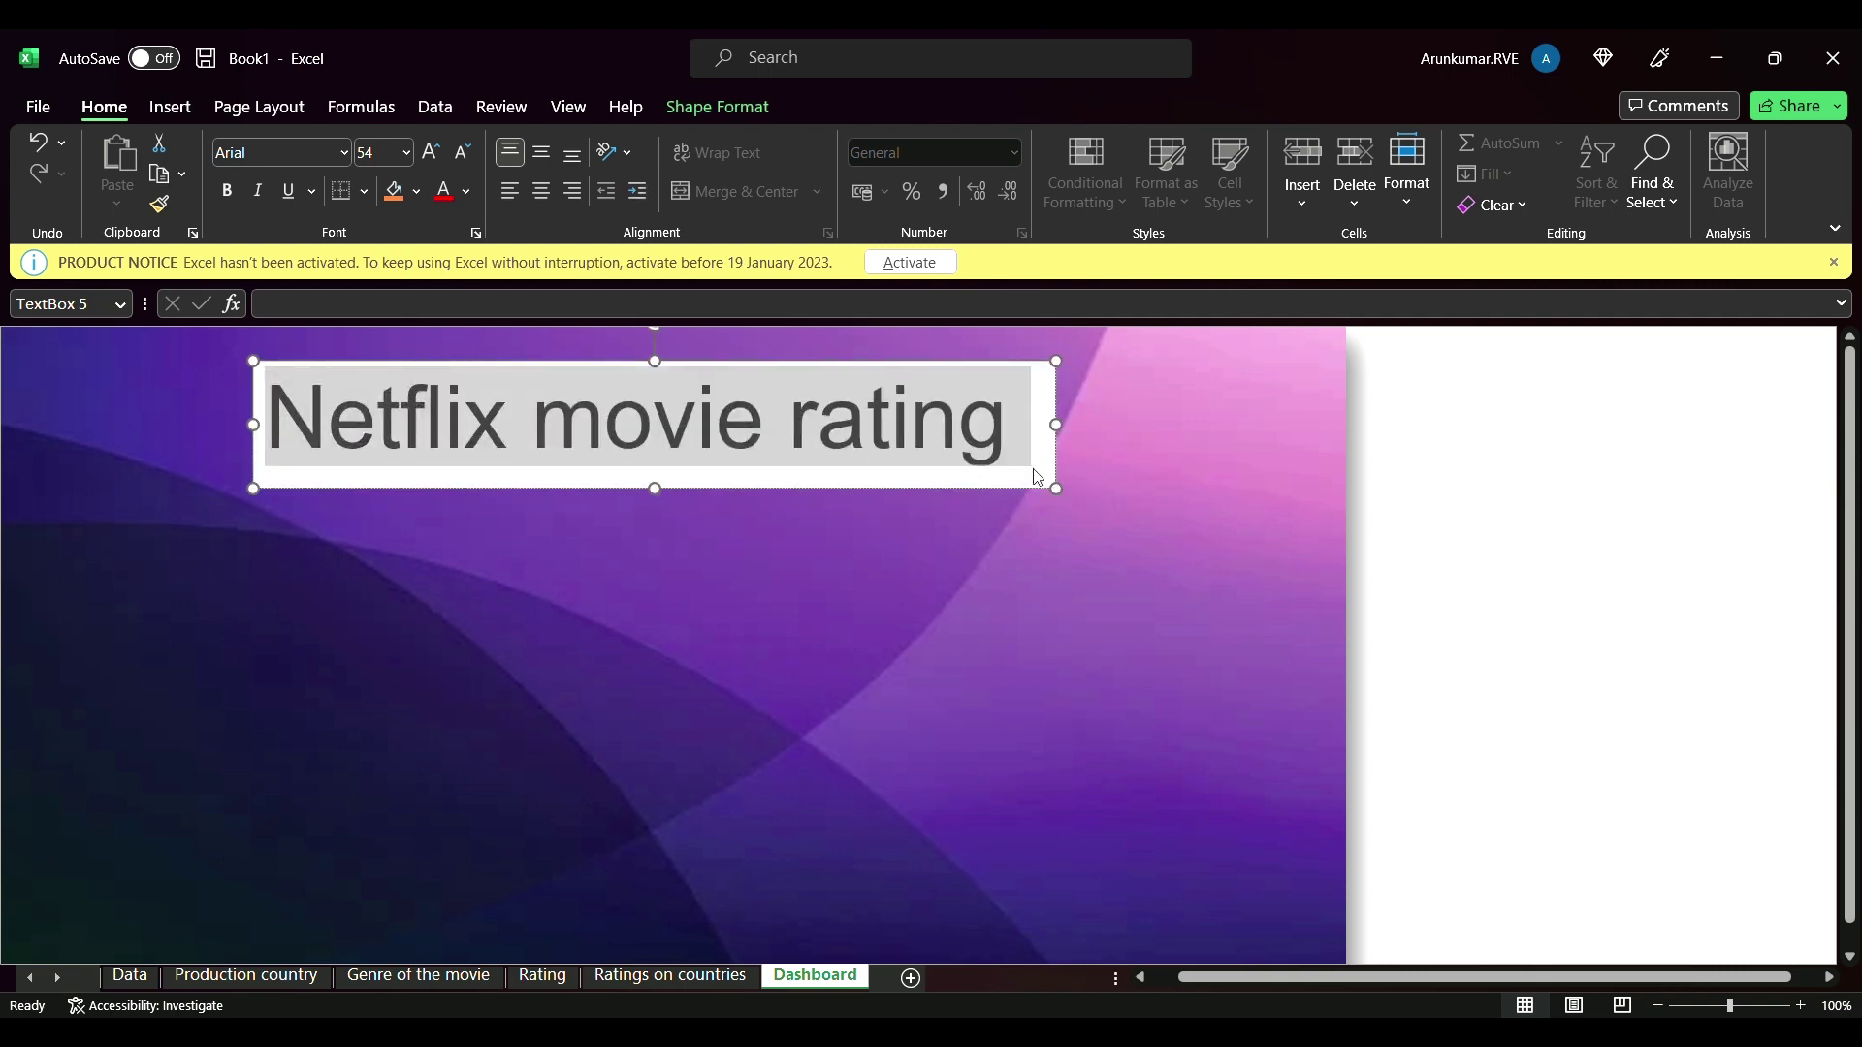
left_click(547, 192)
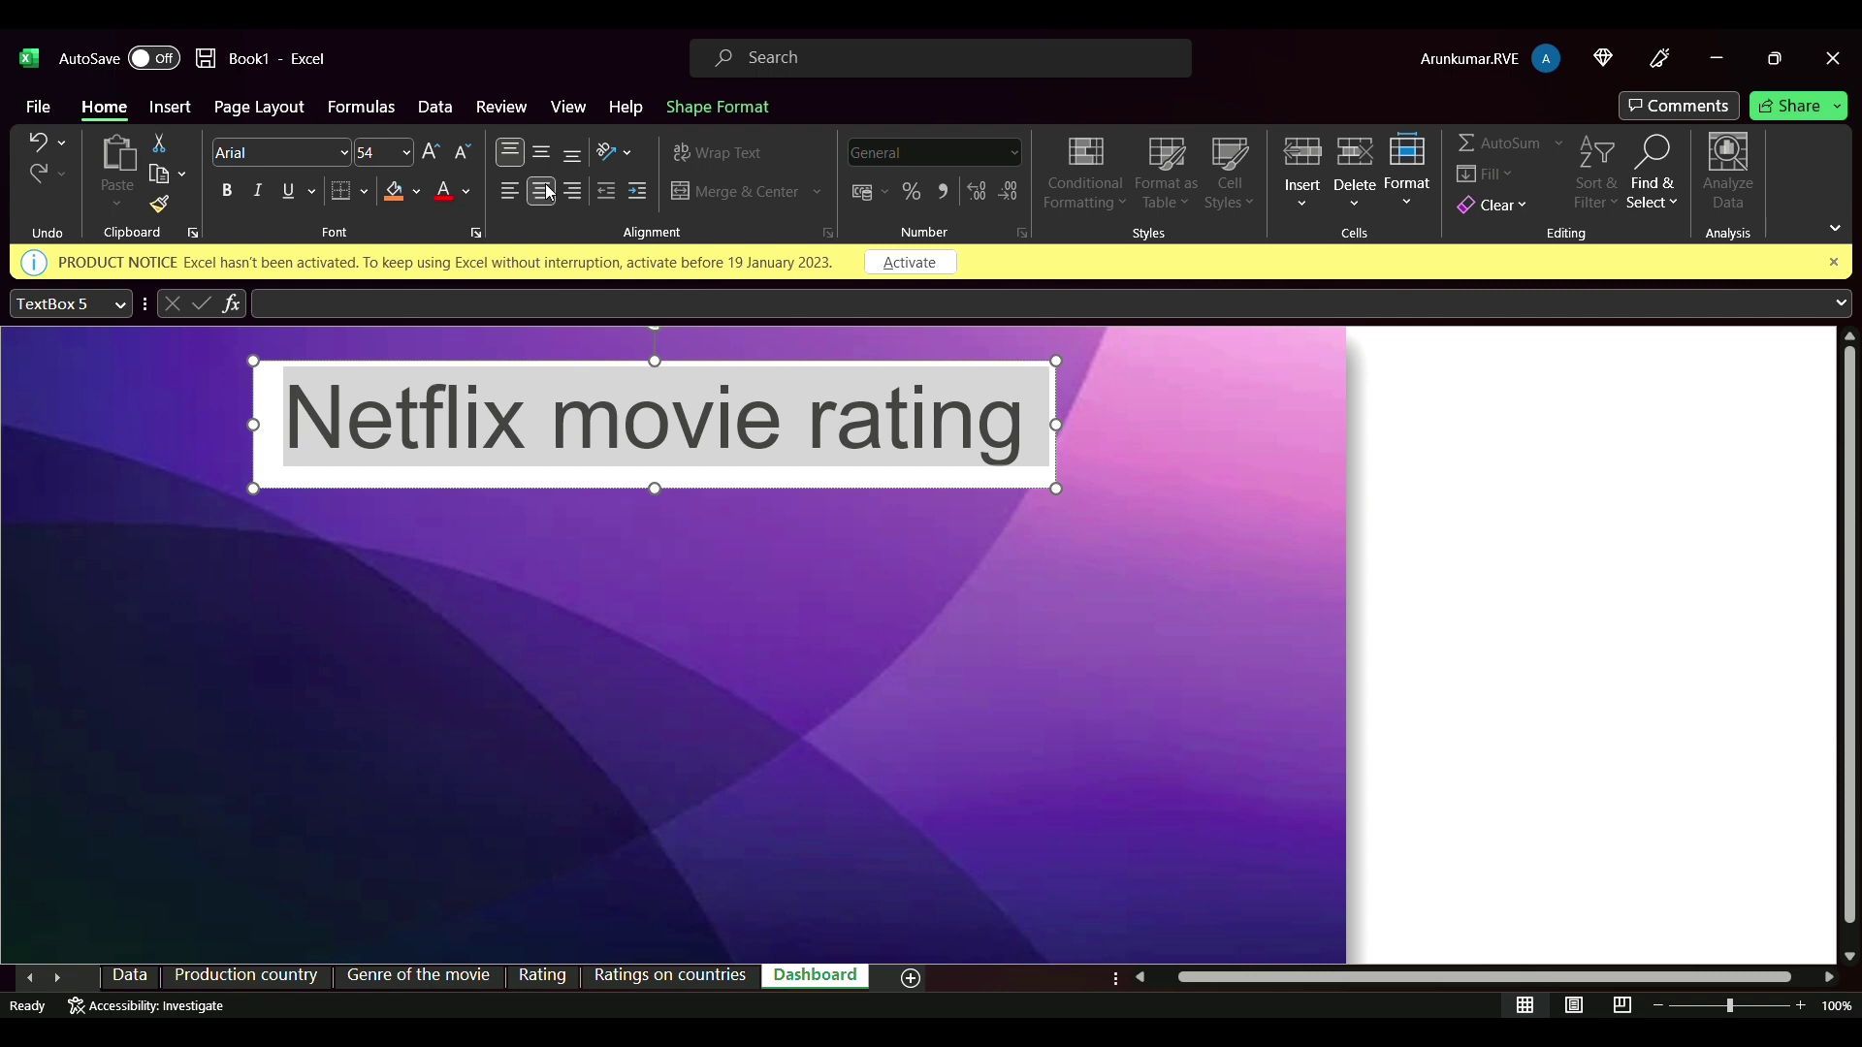
left_click(276, 405)
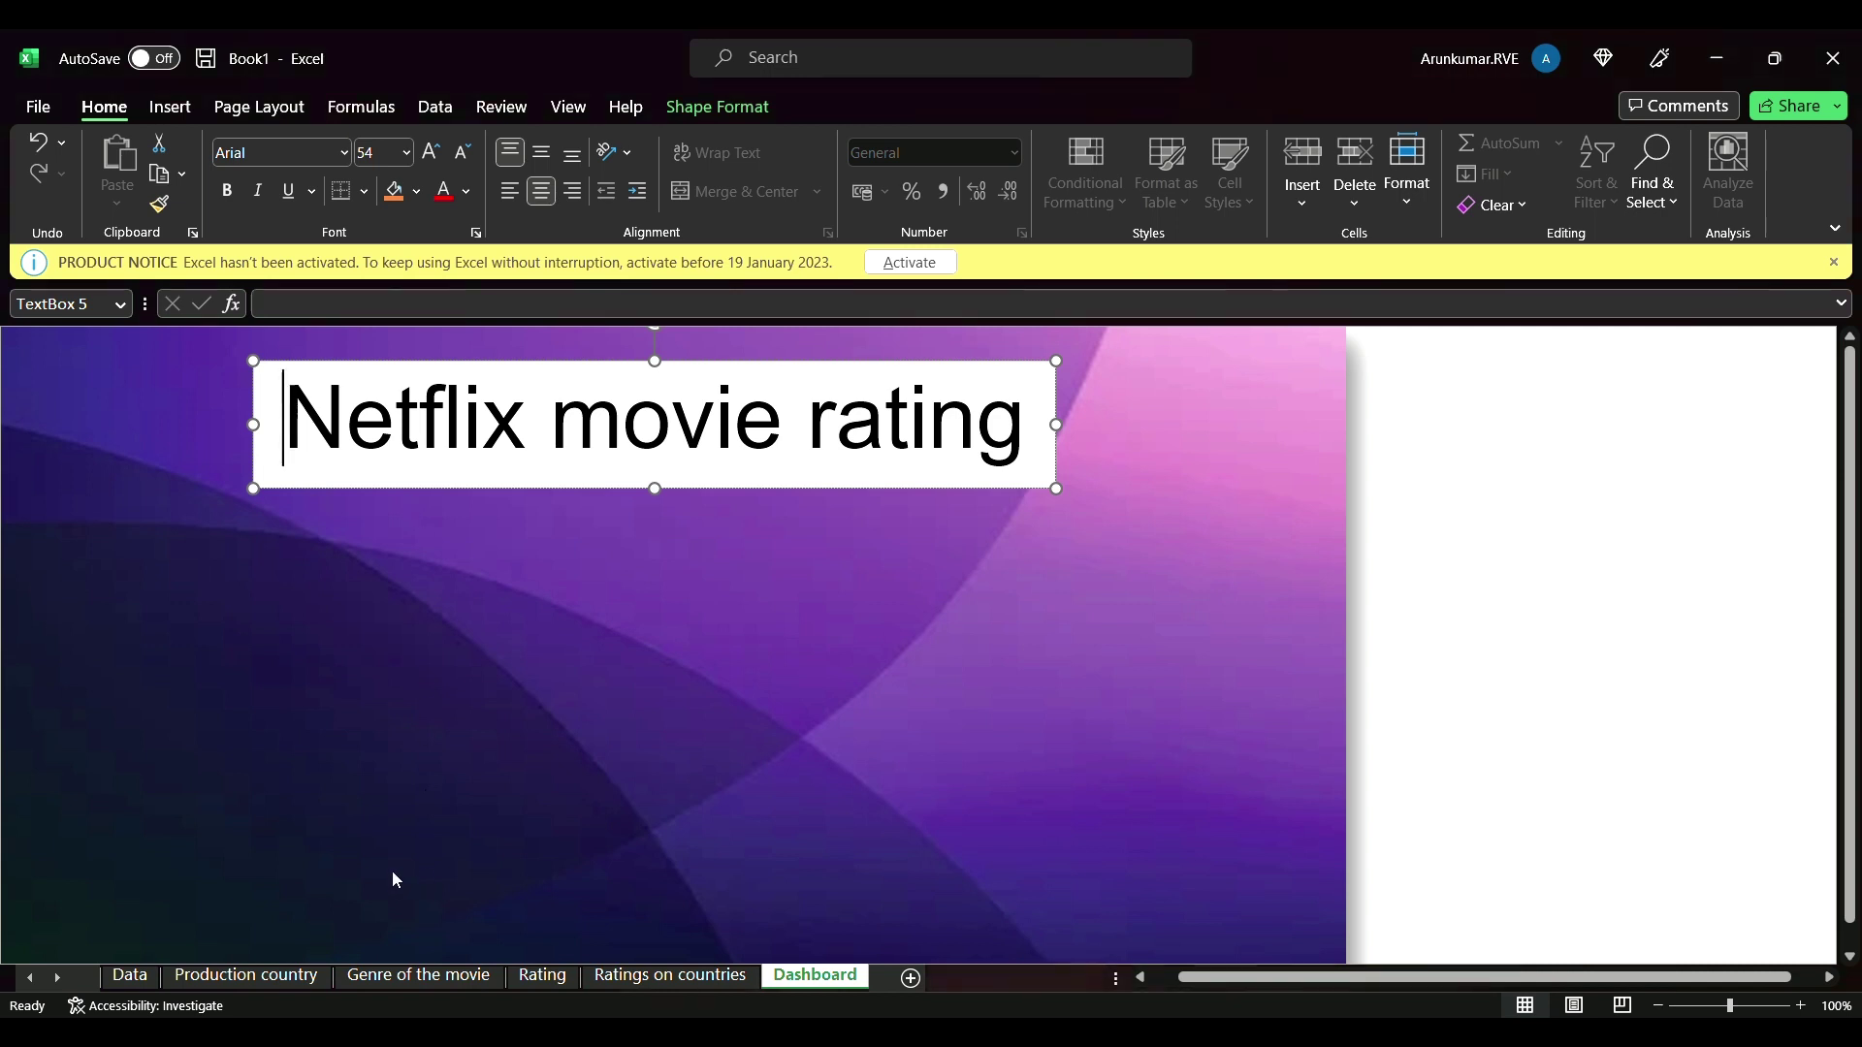
key("ctrl+1")
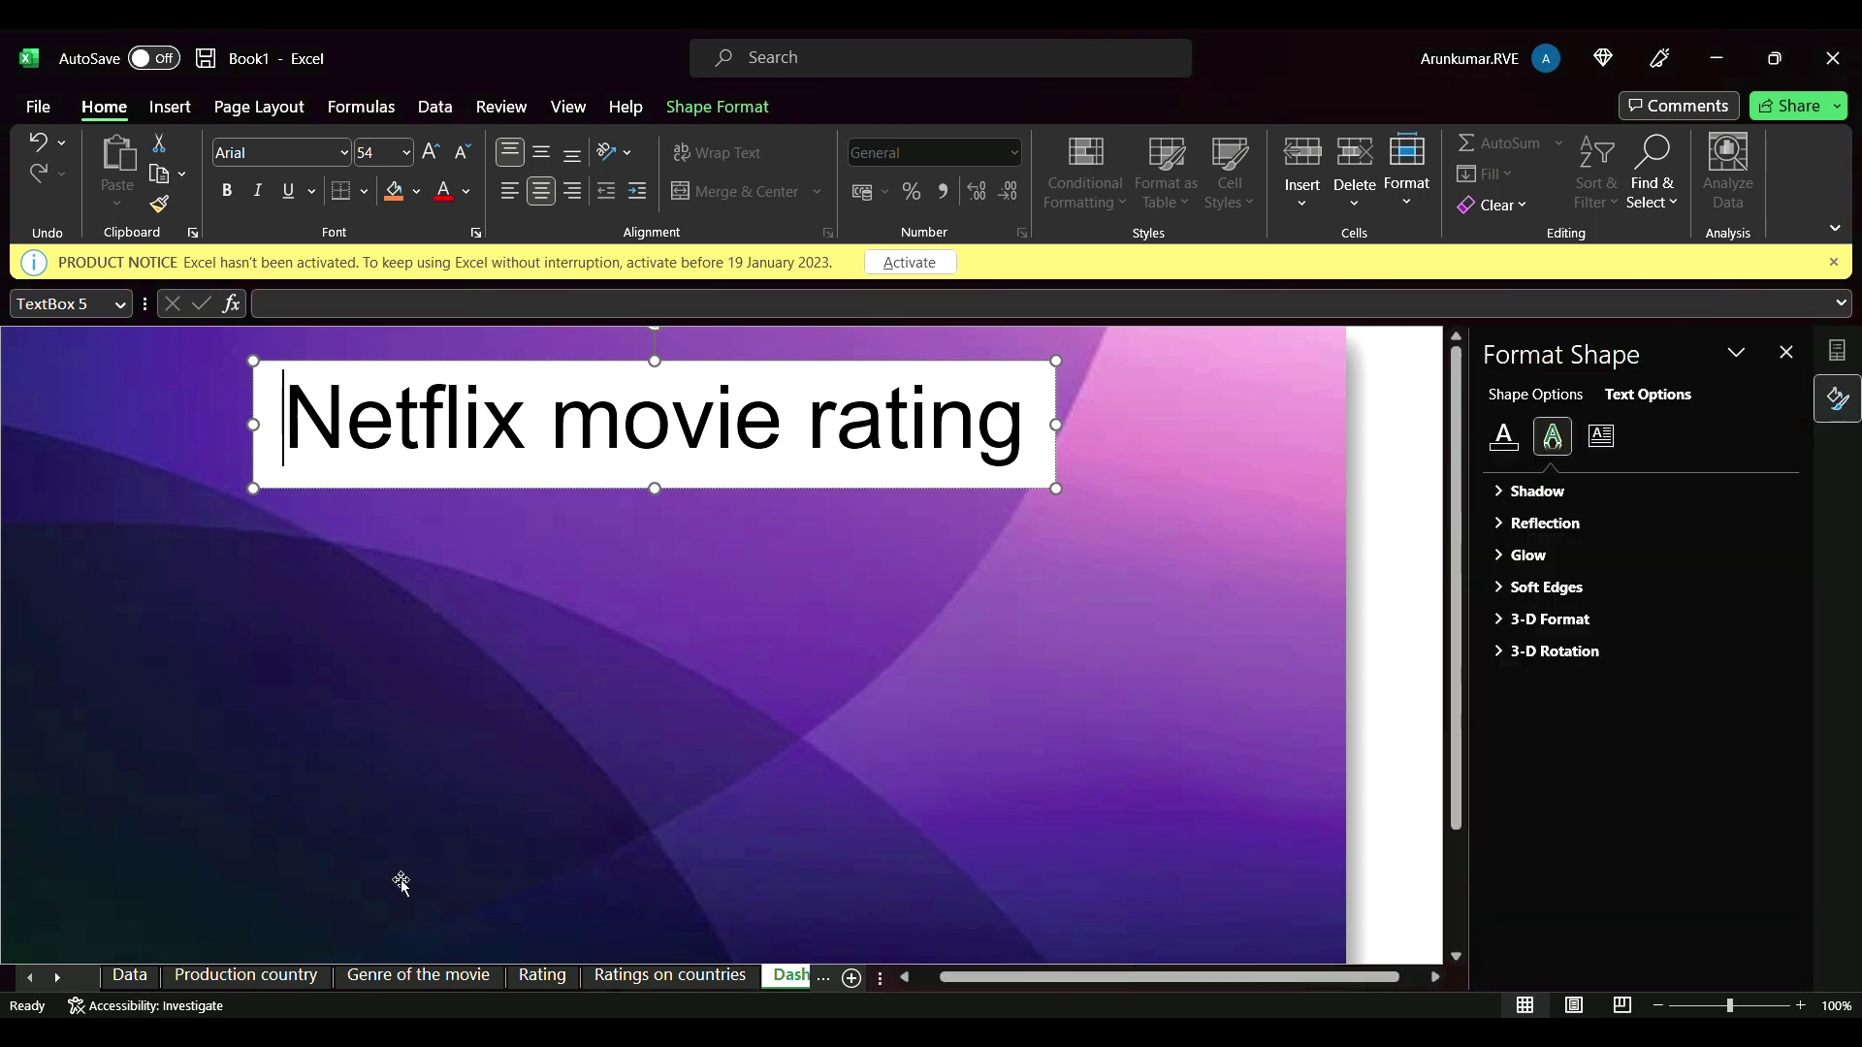
- Give the title text a solid fill and set the title box fill to No fill
left_click(1504, 437)
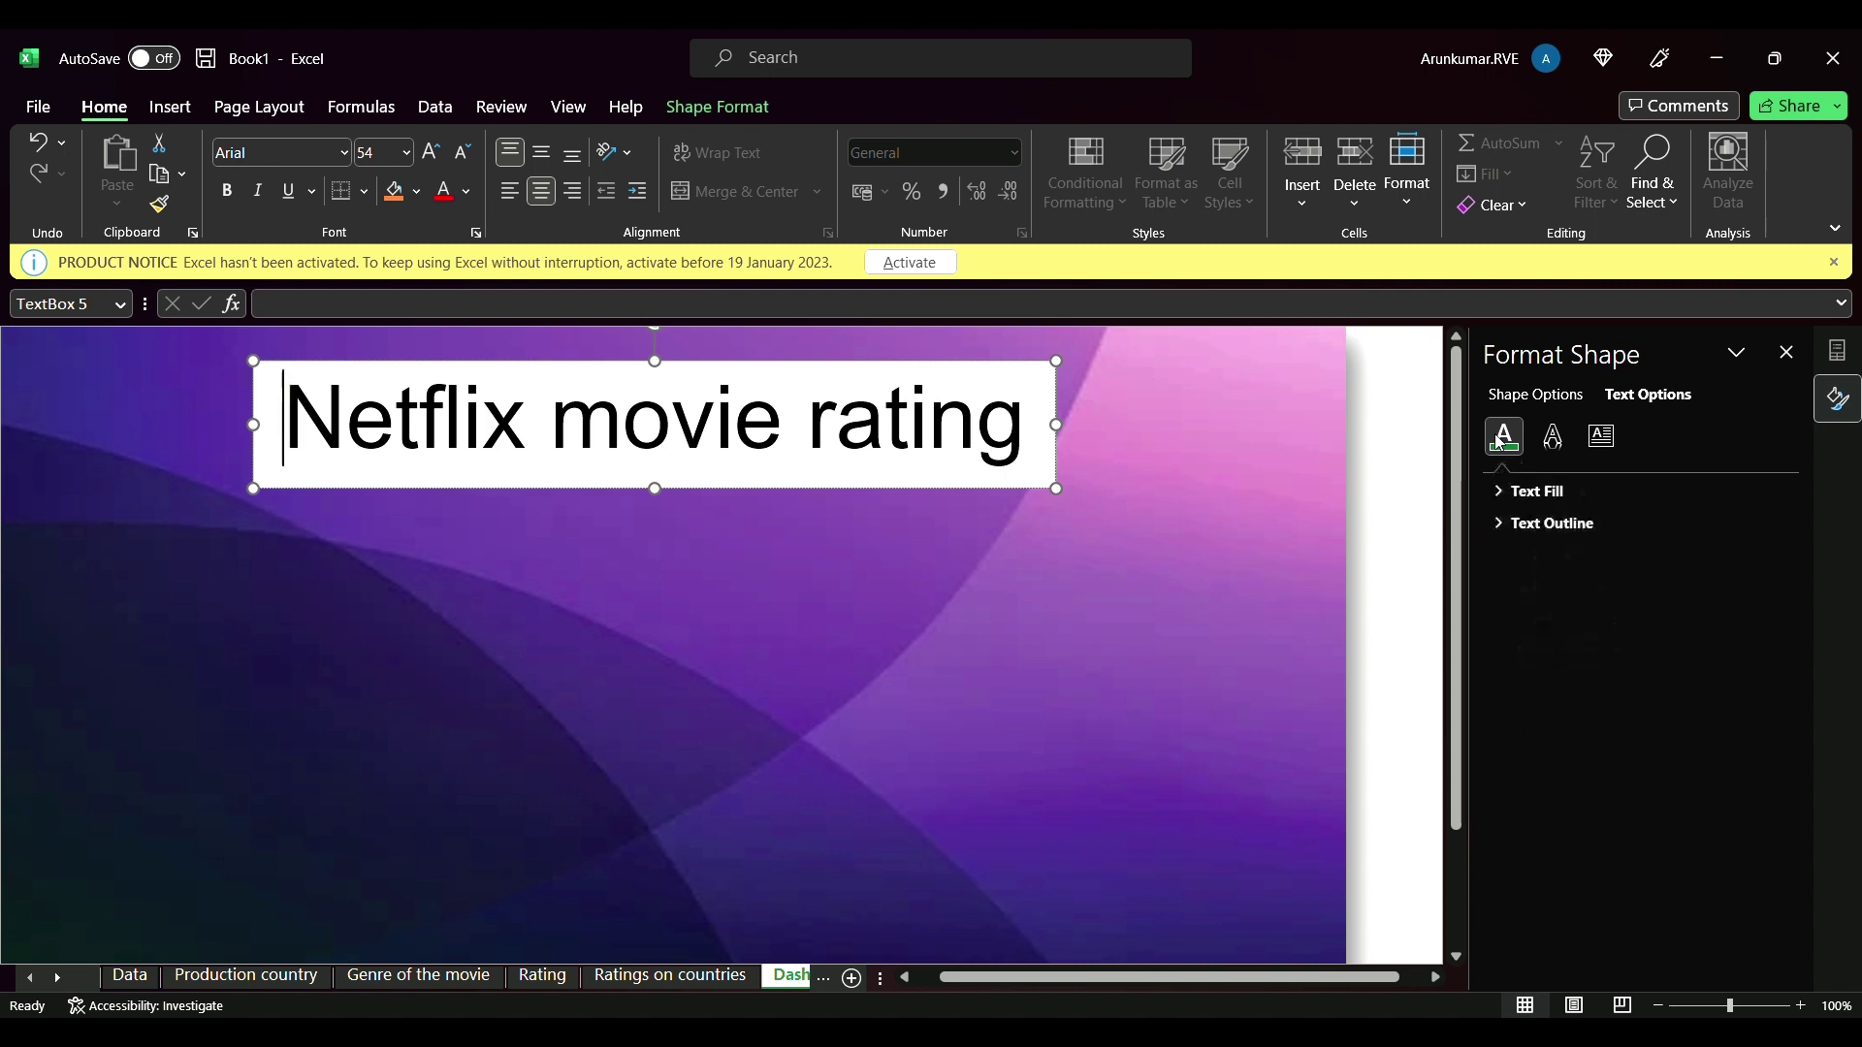
left_click(1548, 494)
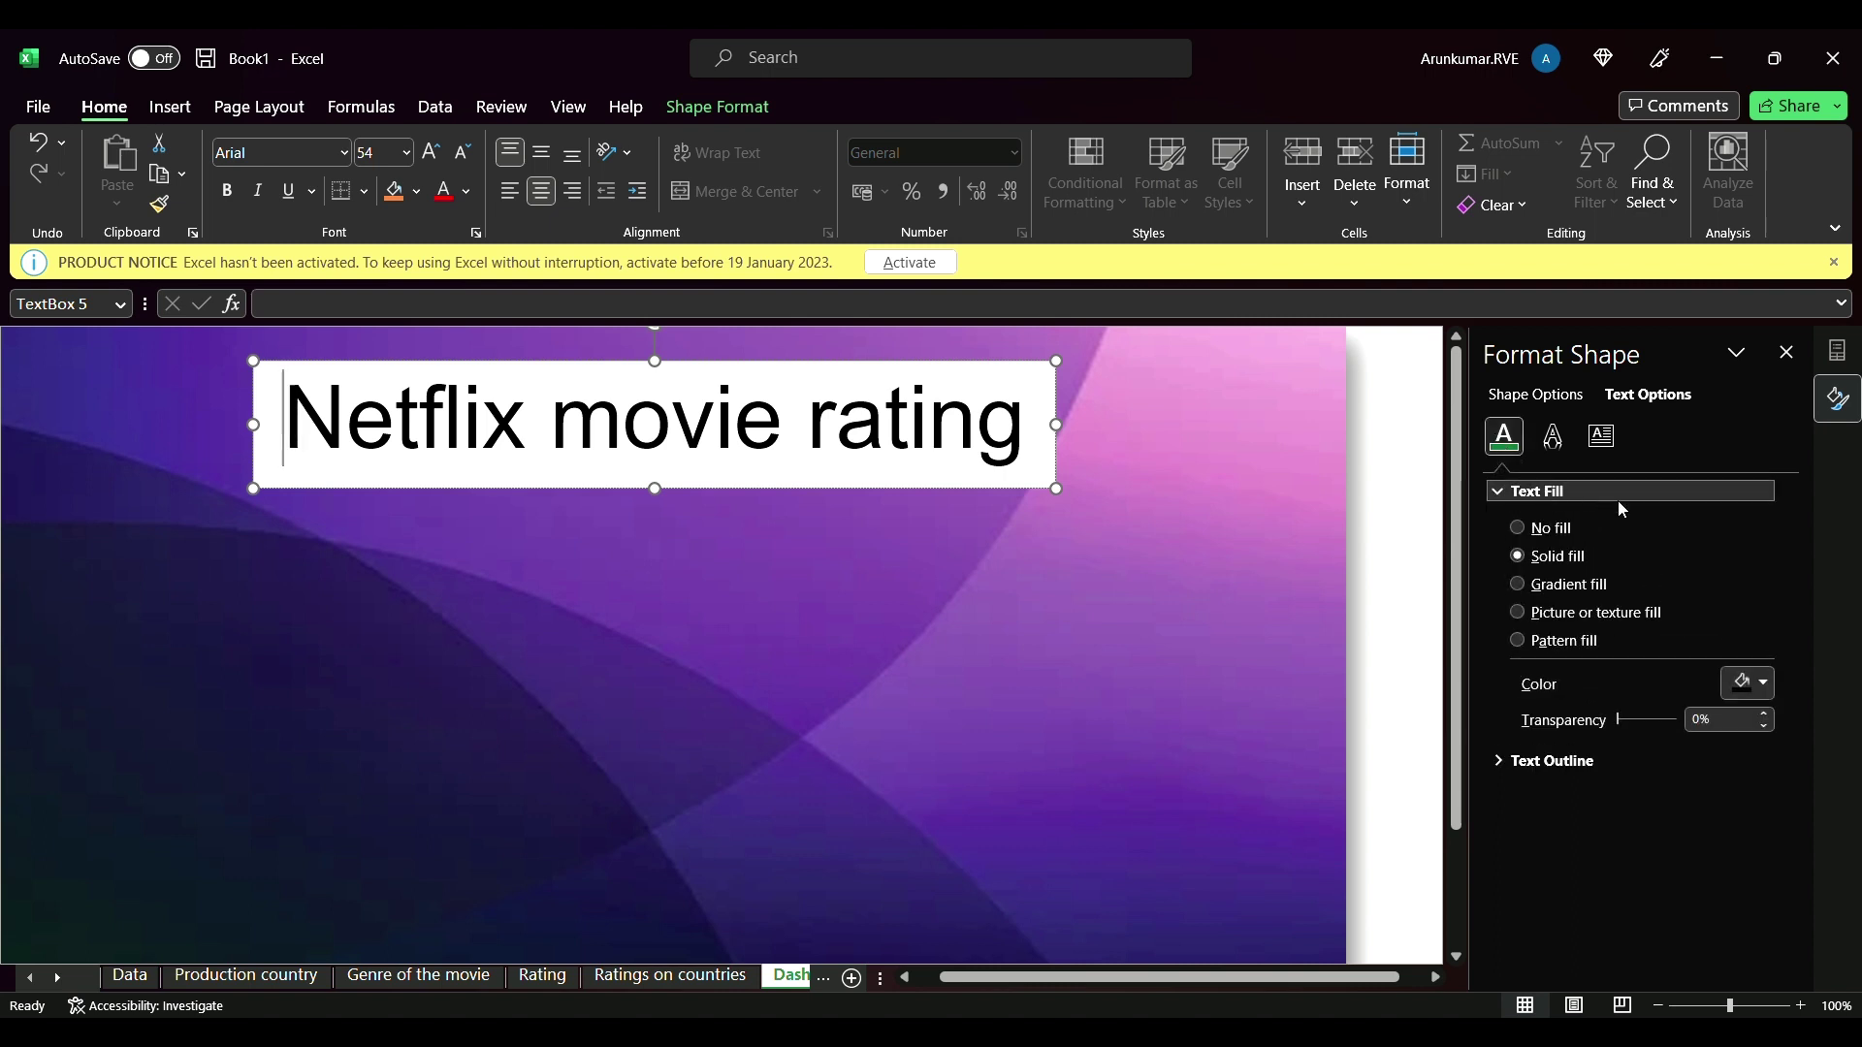
left_click(1519, 529)
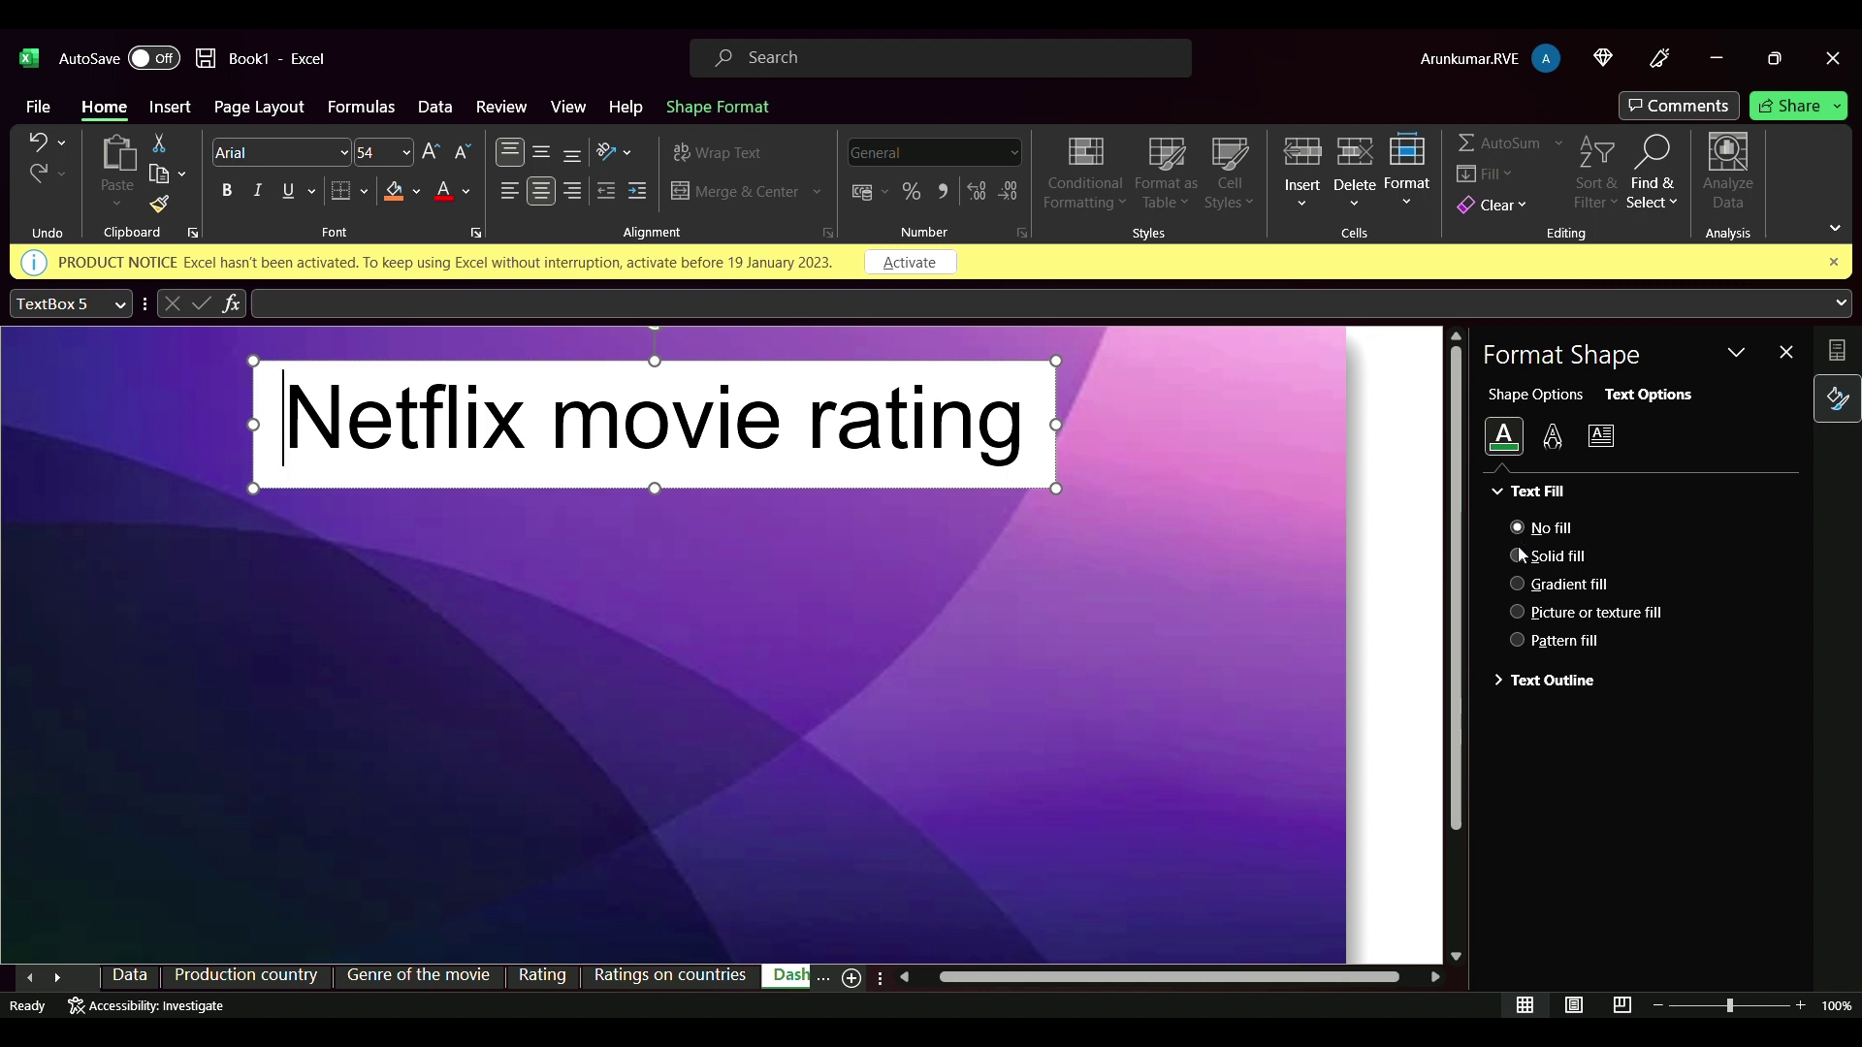
left_click(1519, 557)
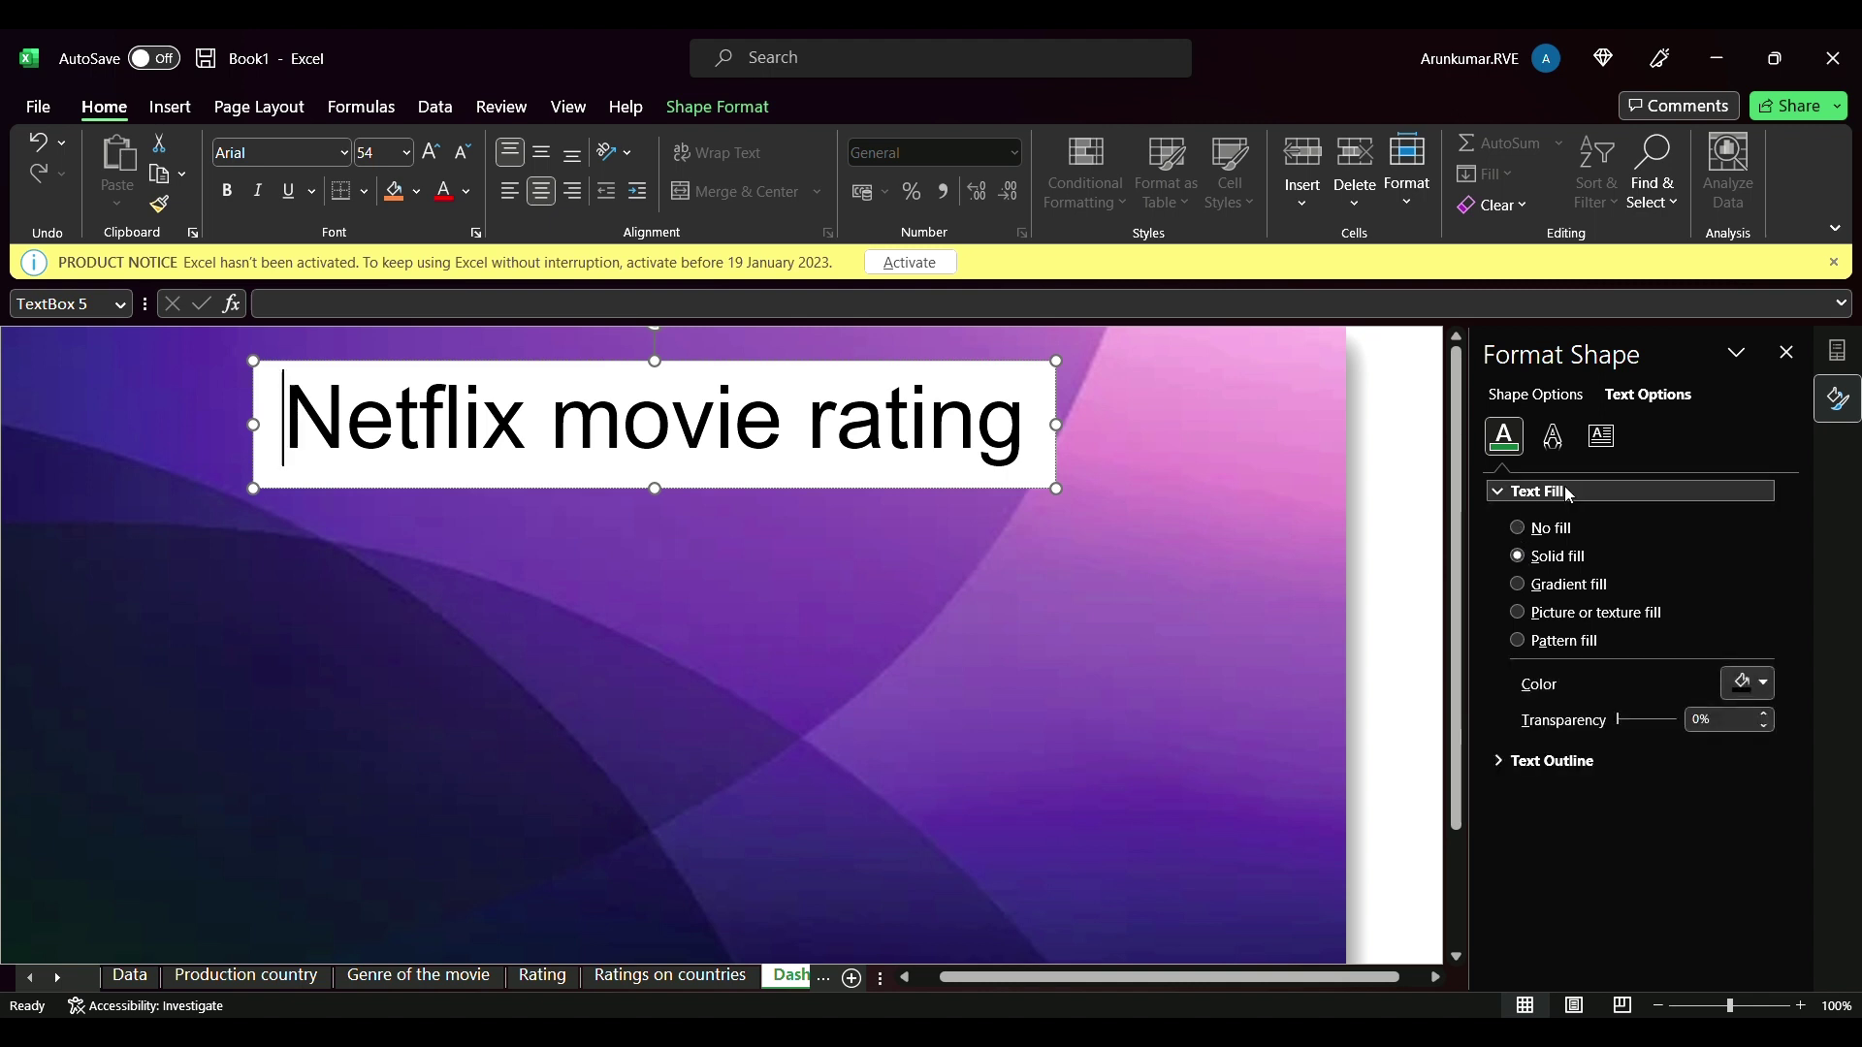
left_click(1553, 436)
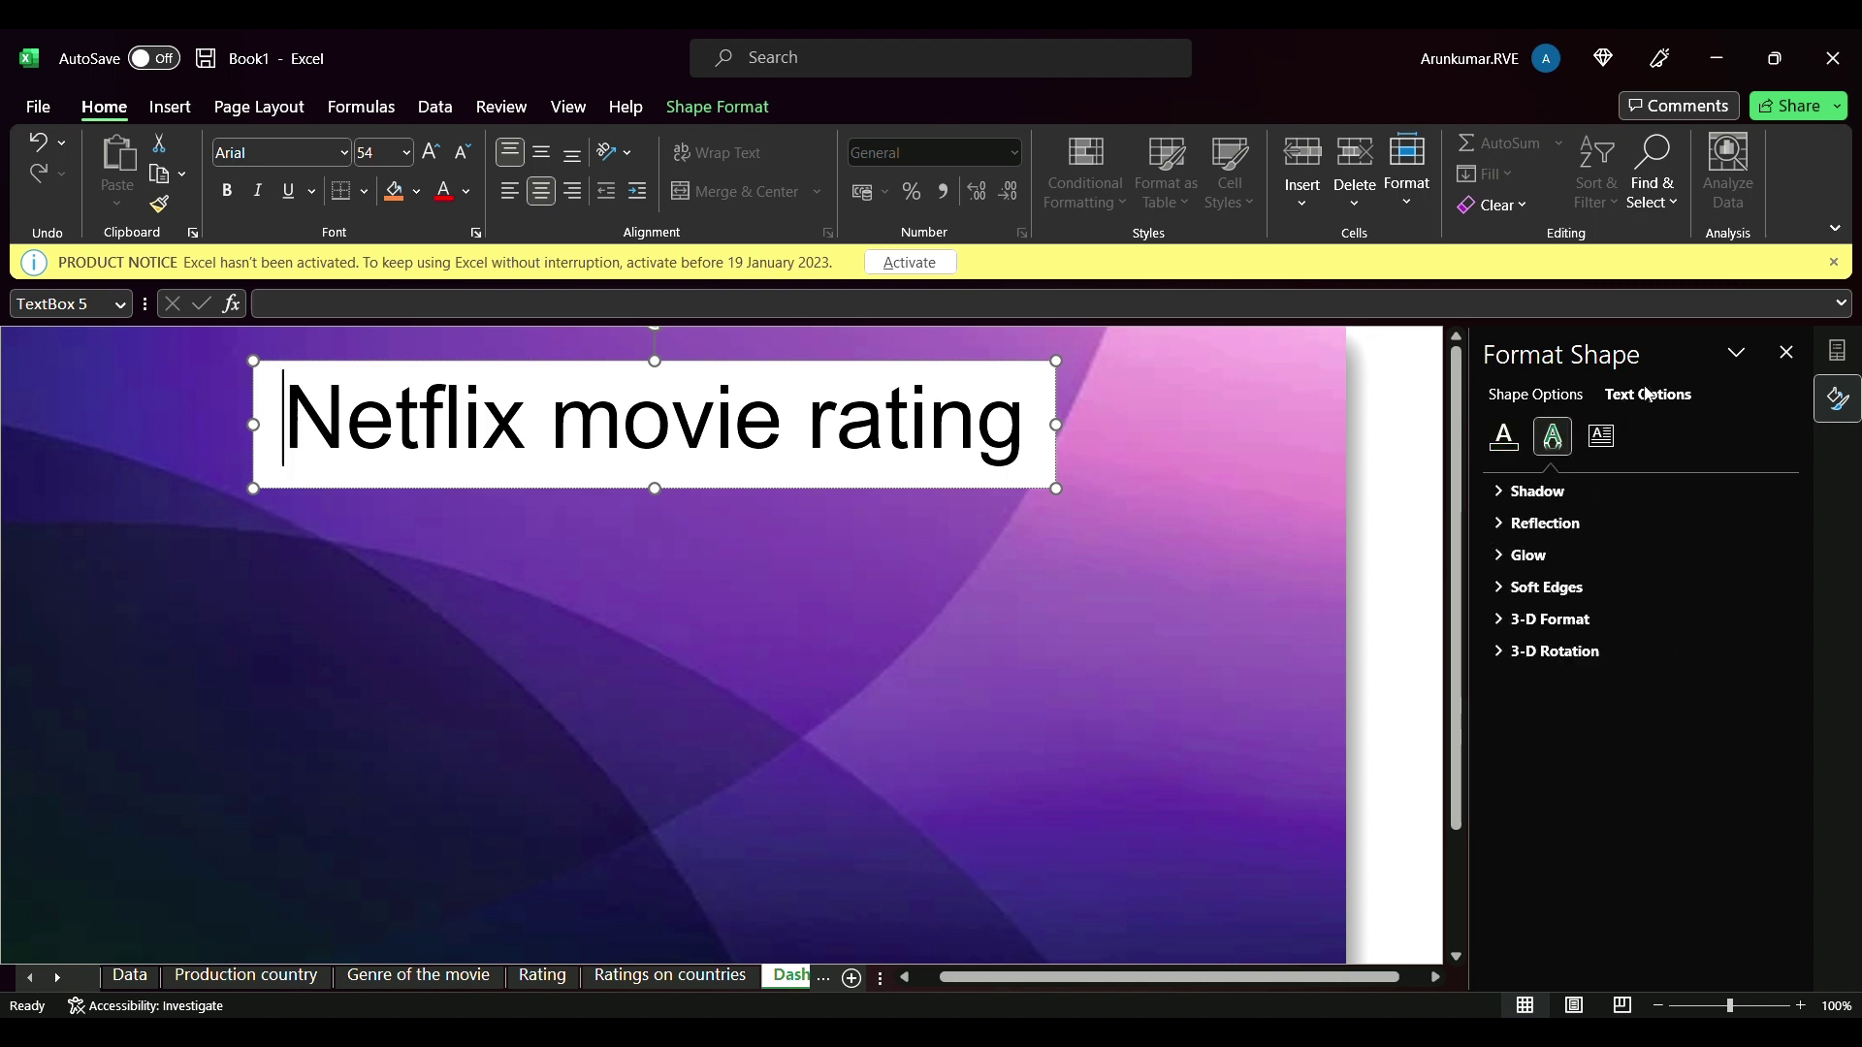
left_click(1546, 405)
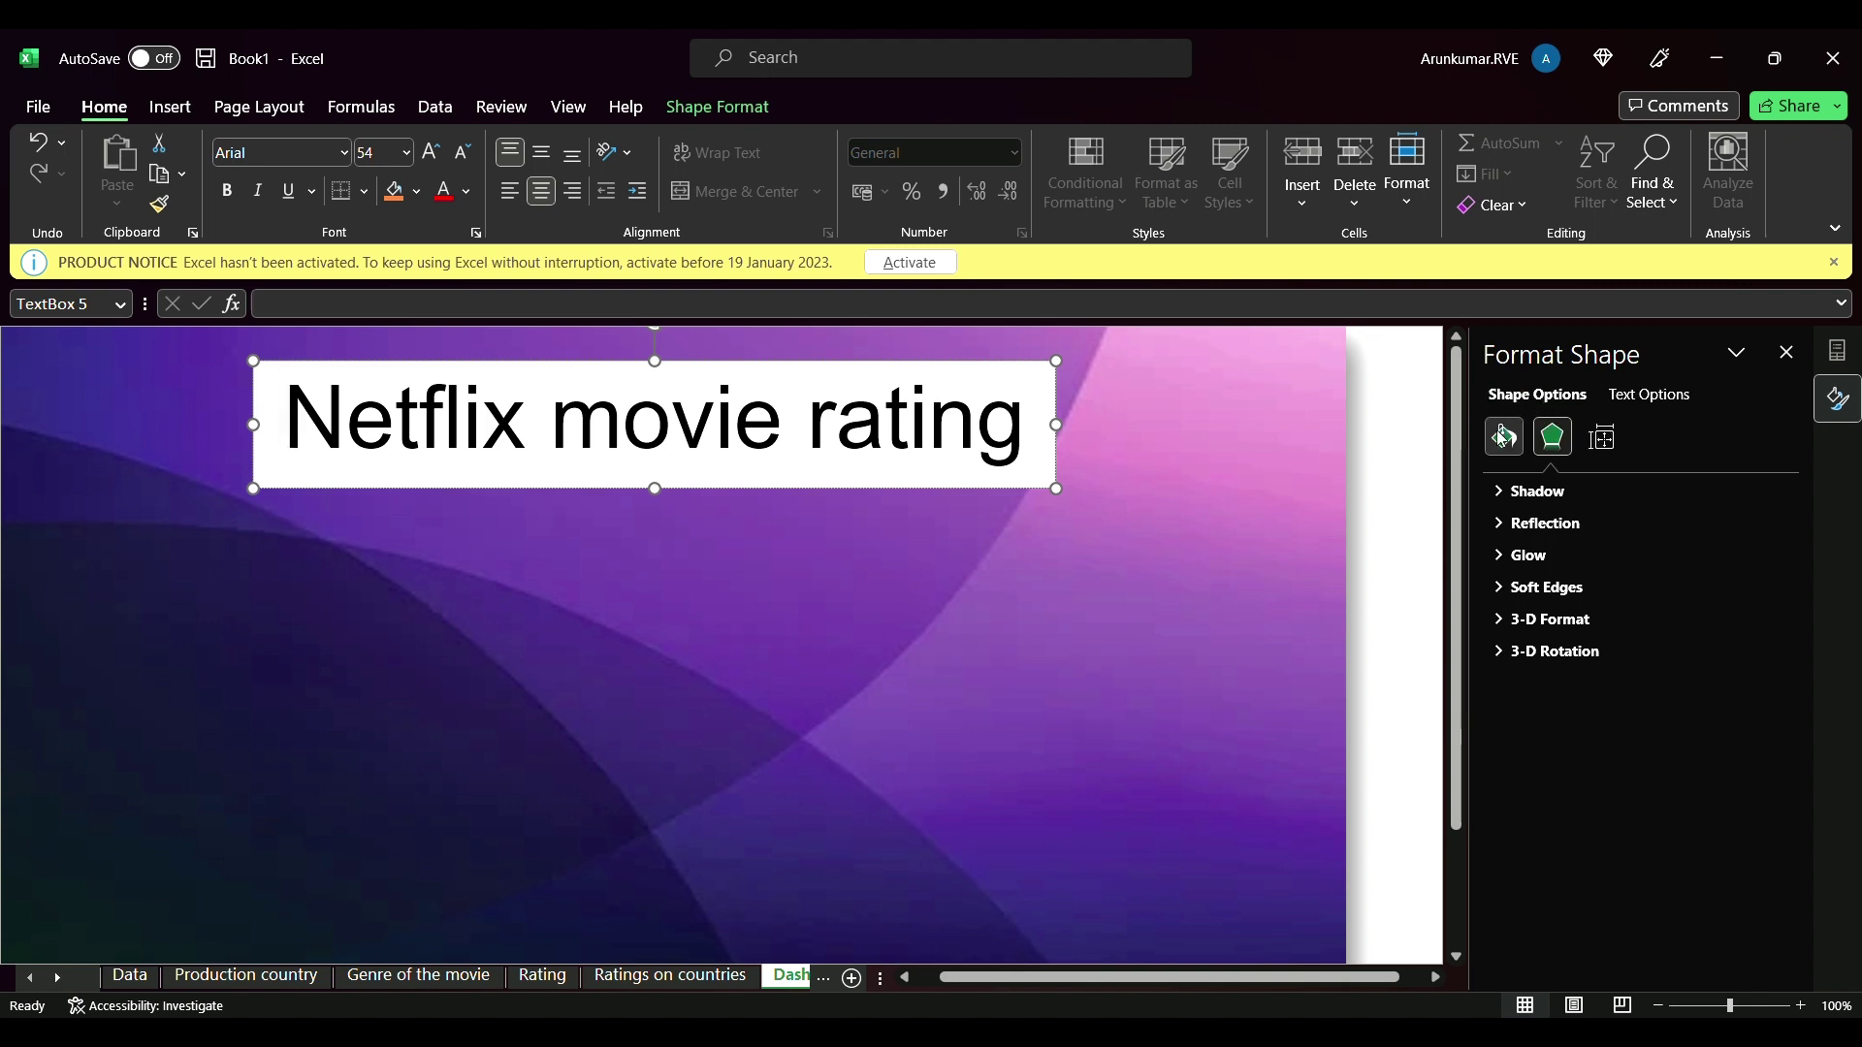
left_click(1504, 436)
left_click(1532, 529)
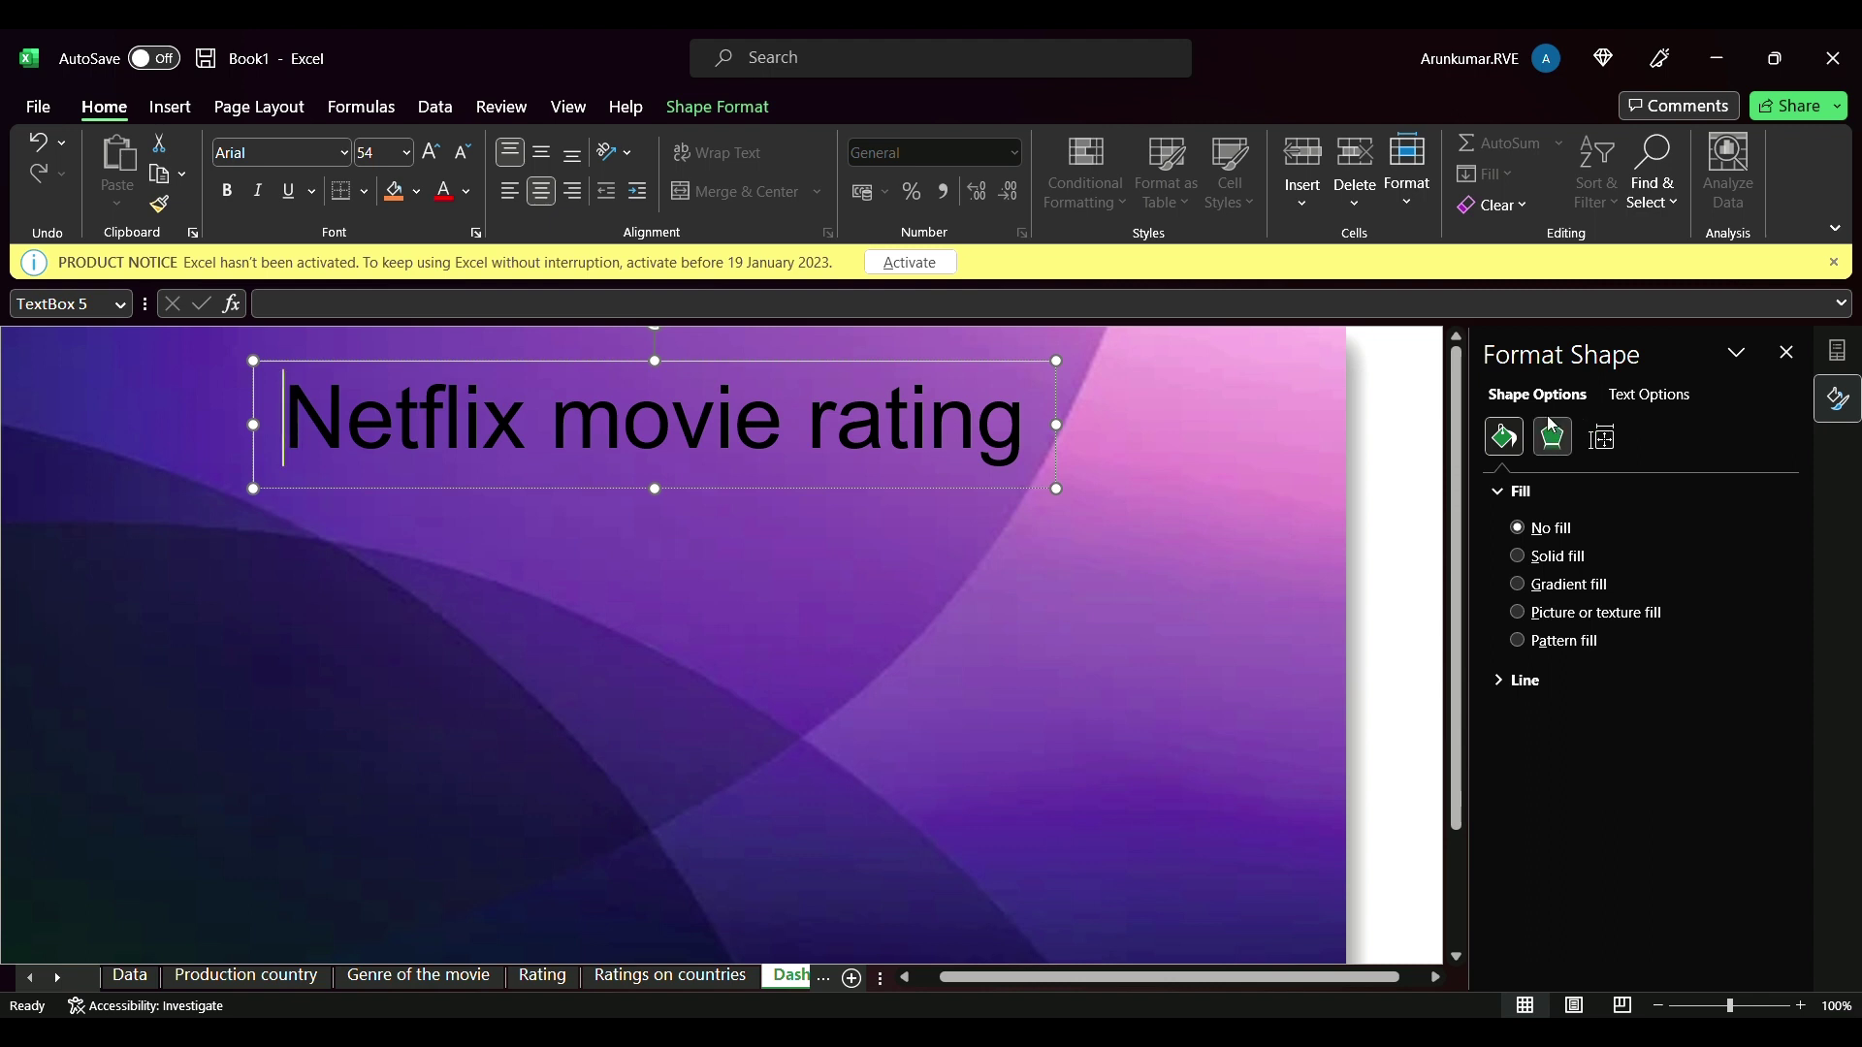
- Turn the Netflix movie rating title text white
left_click(1649, 395)
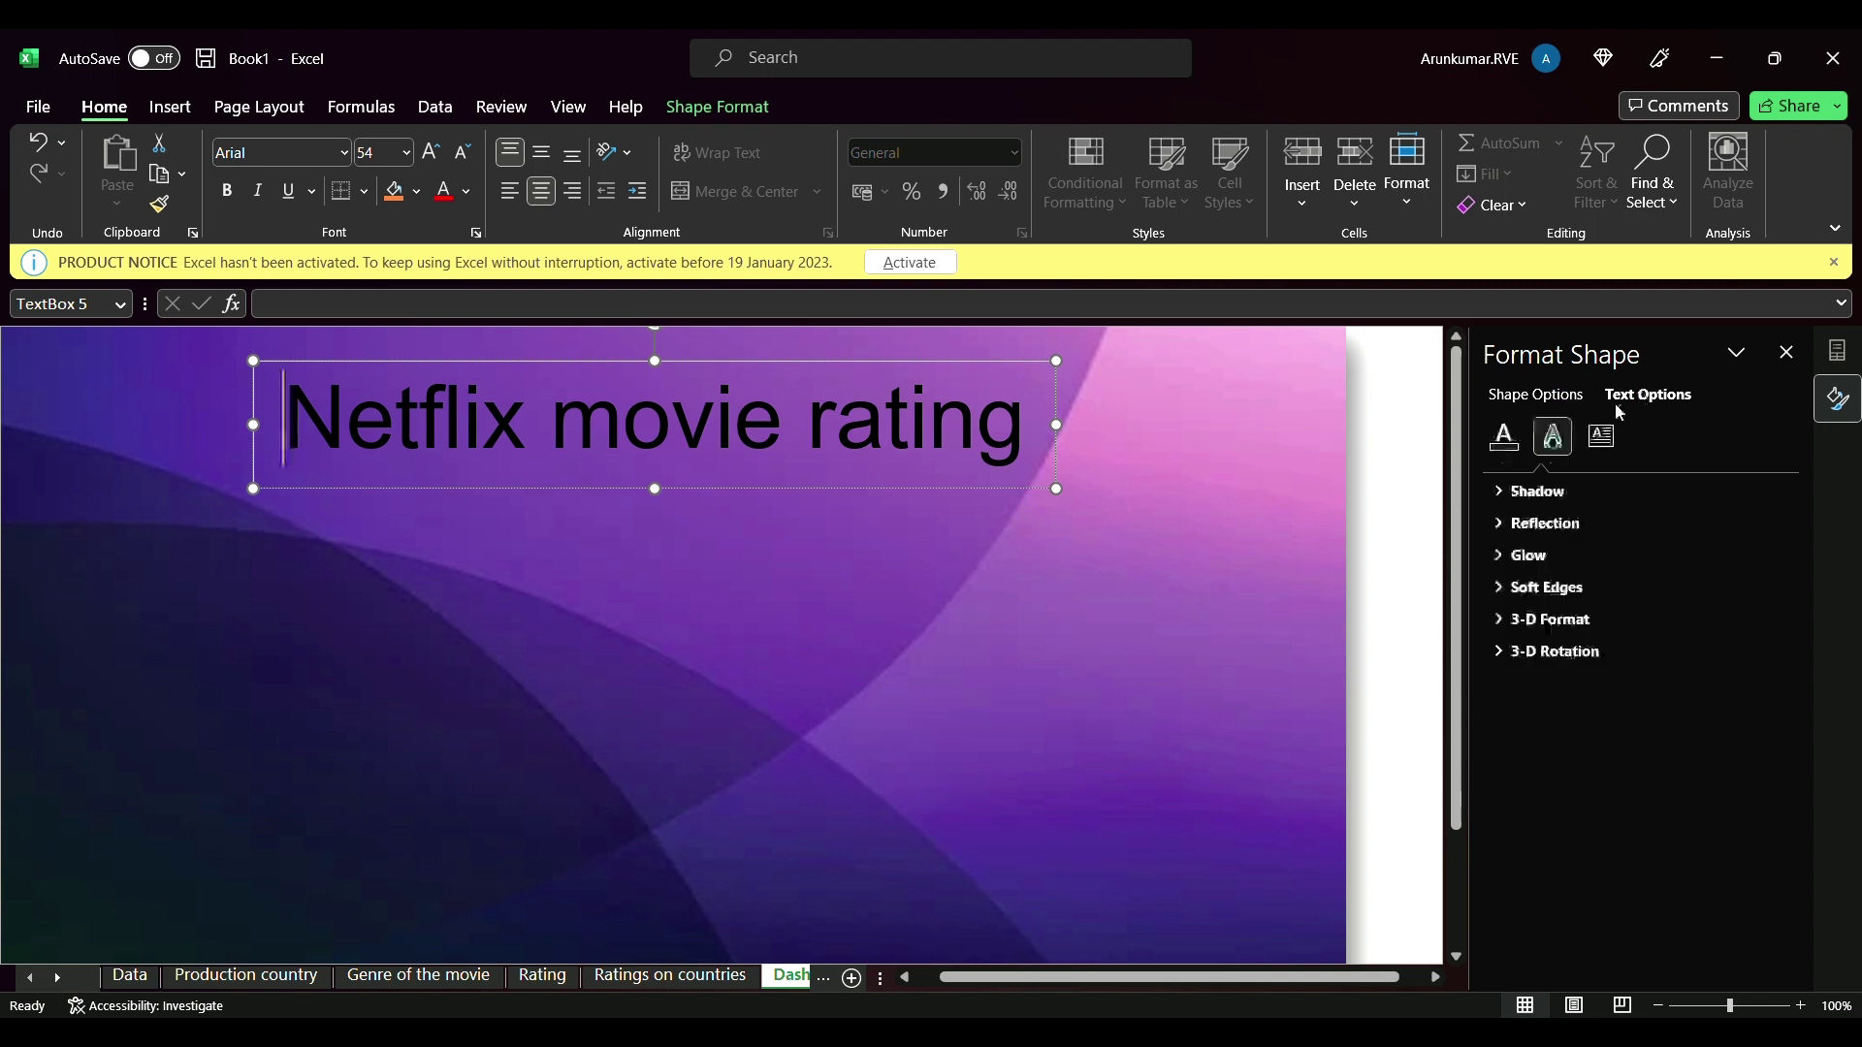
left_click(1519, 444)
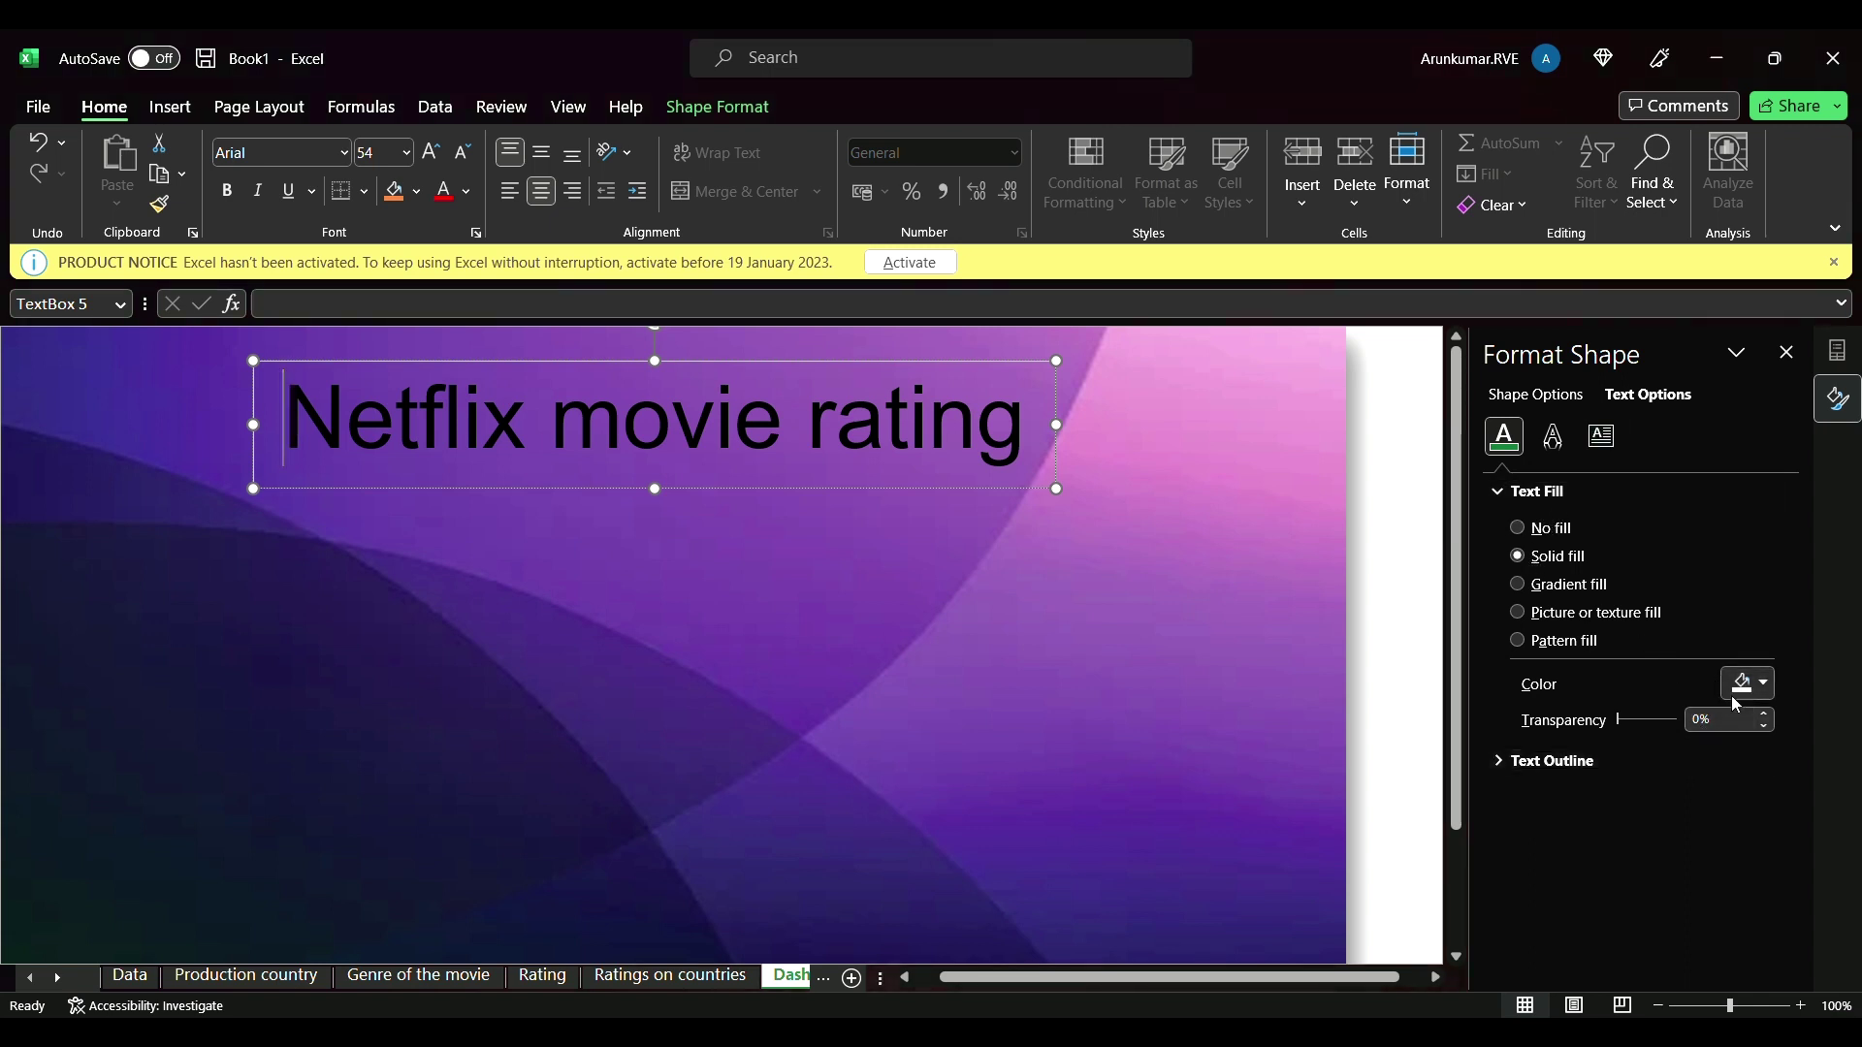
left_click(480, 425)
key("Home")
key("shift+Right")
key("shift+Right")
key("shift+Right")
key("shift+Right")
key("shift+Right")
key("shift+Right")
key("shift+Right")
key("shift+Right")
key("shift+Right")
key("shift+Right")
key("shift+Right")
key("shift+Right")
key("shift+Right")
key("shift+Right")
key("shift+Right")
key("shift+Right")
key("shift+Right")
key("shift+Right")
key("shift+Right")
key("shift+Right")
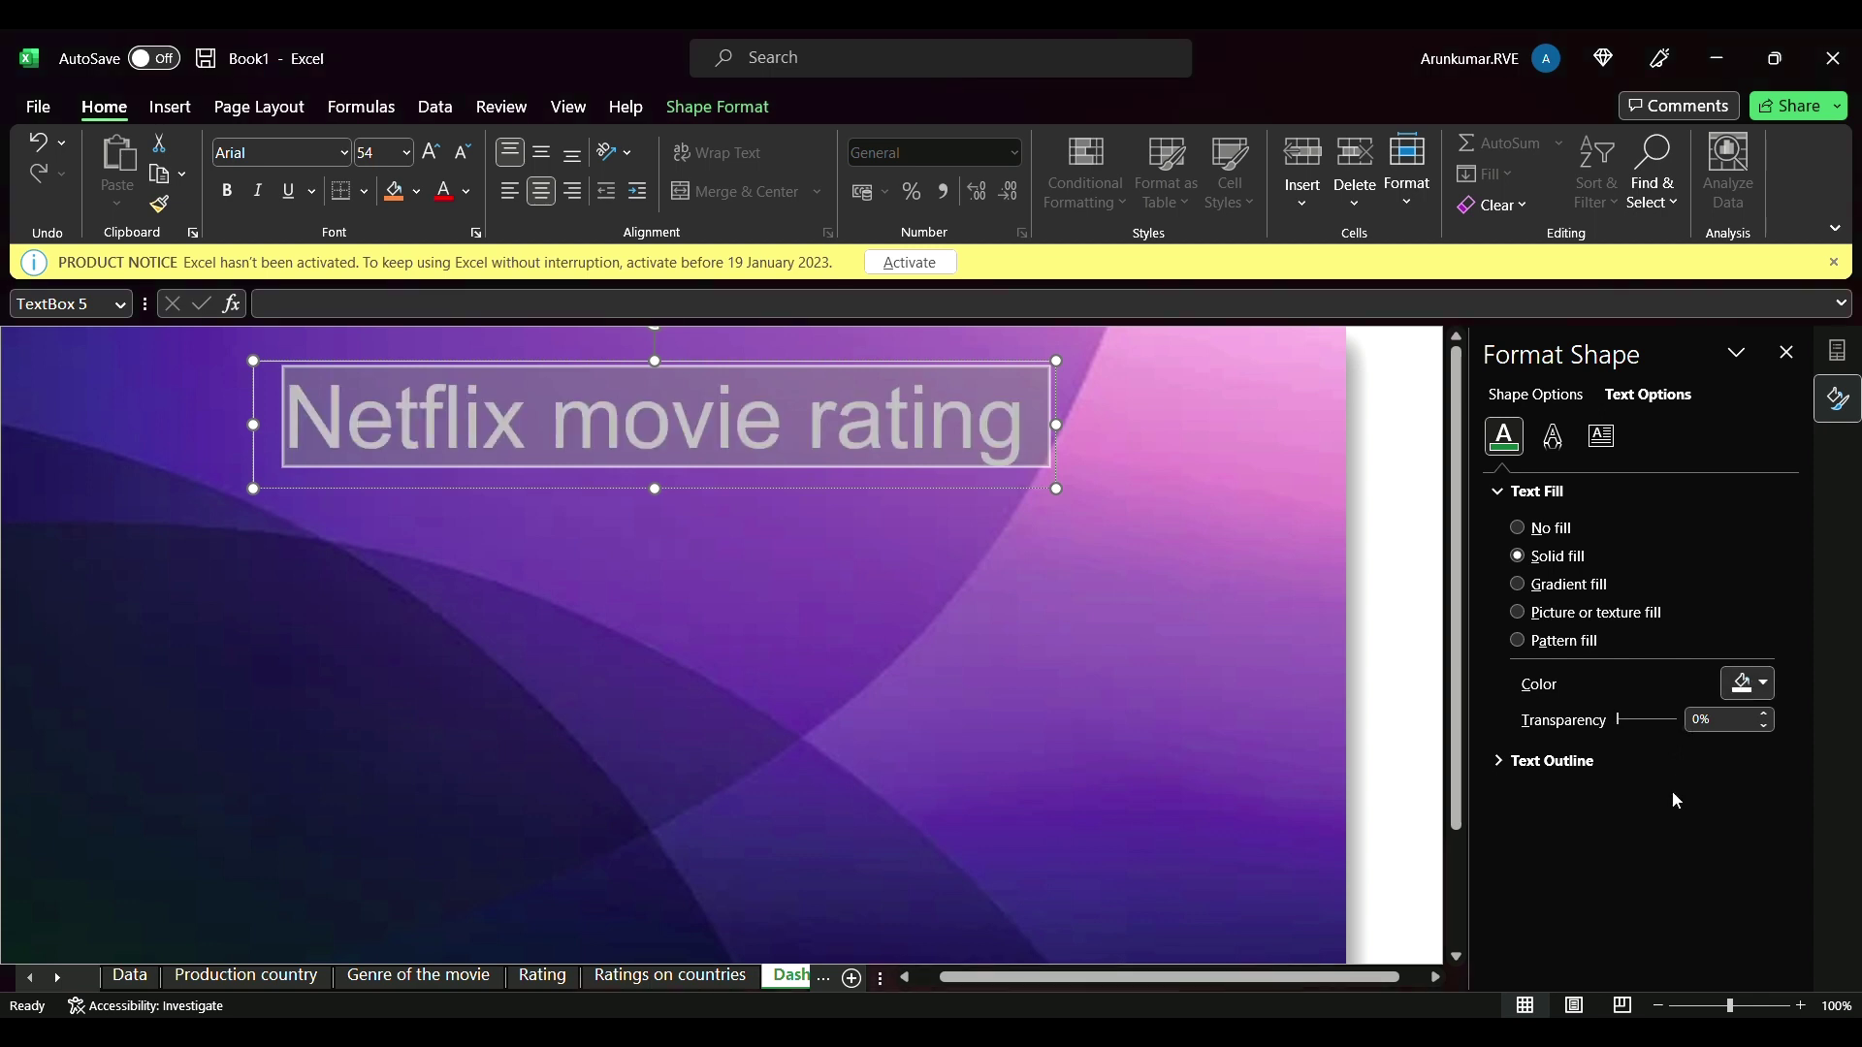
left_click(1289, 553)
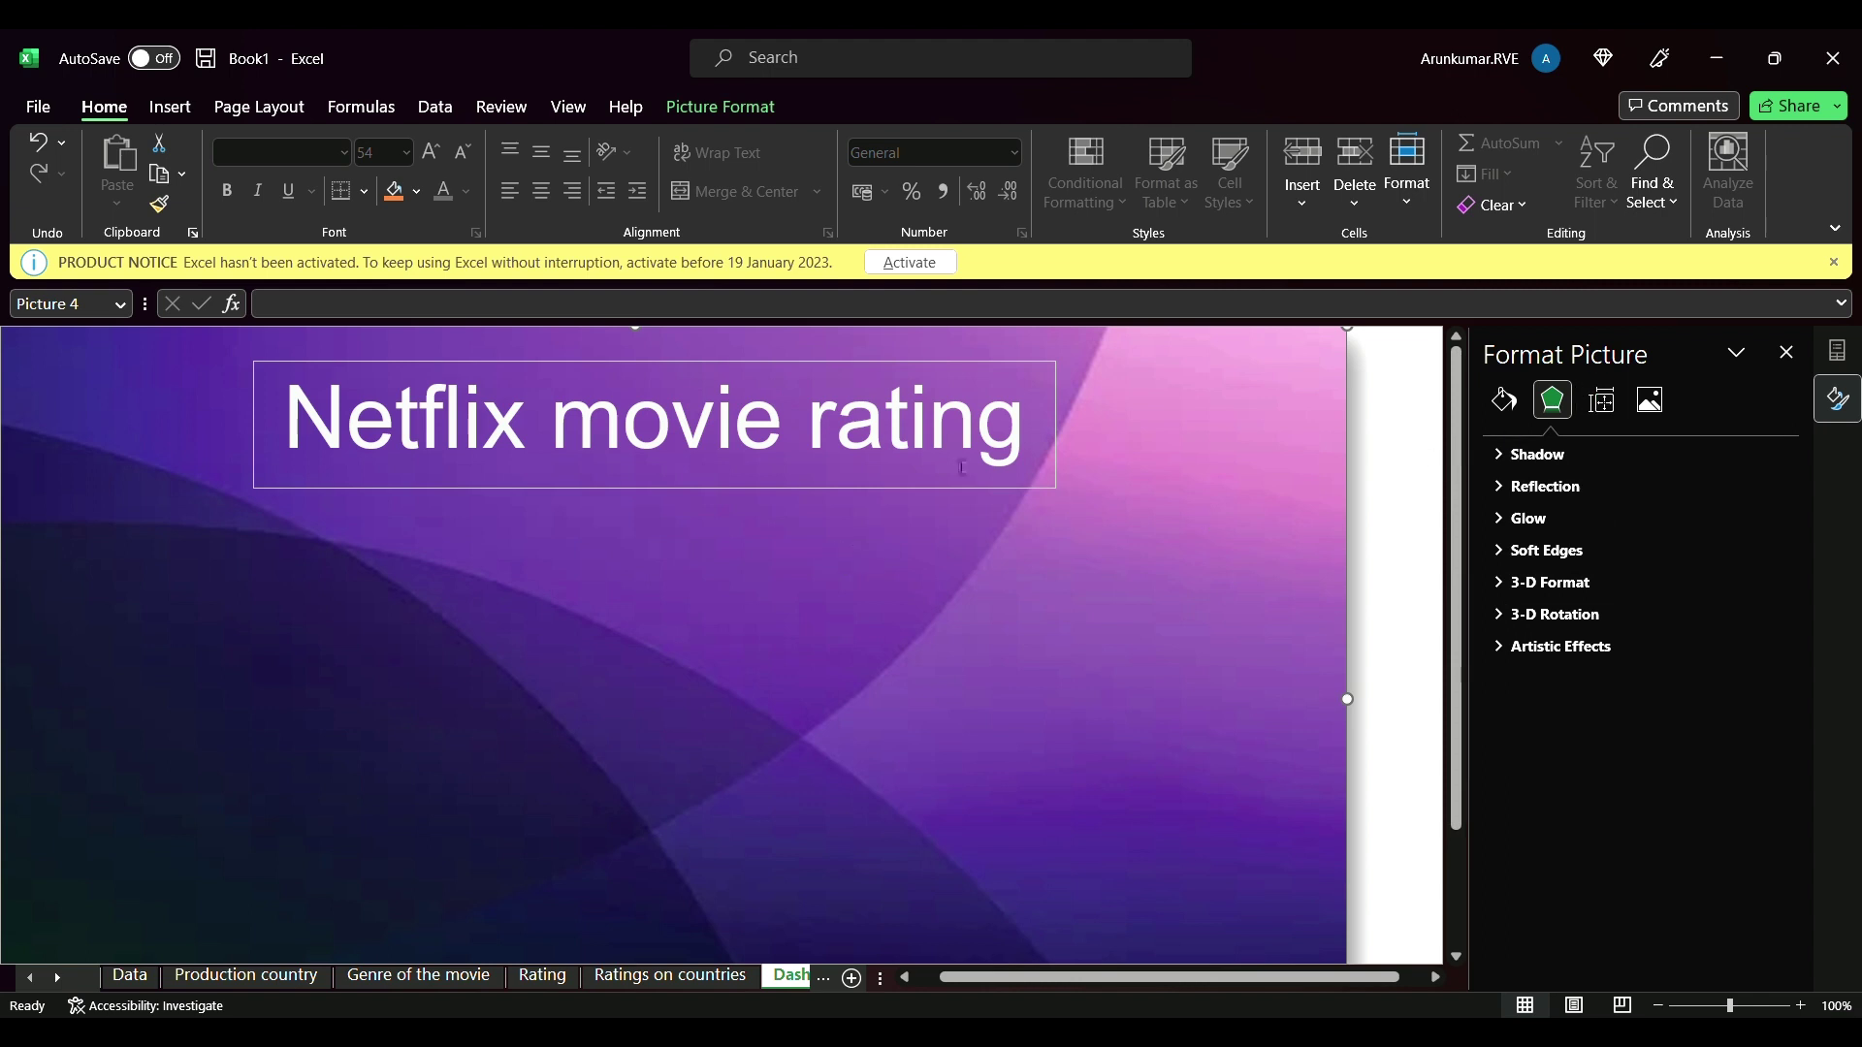
- Set the title box's outline to No line
left_click(1506, 401)
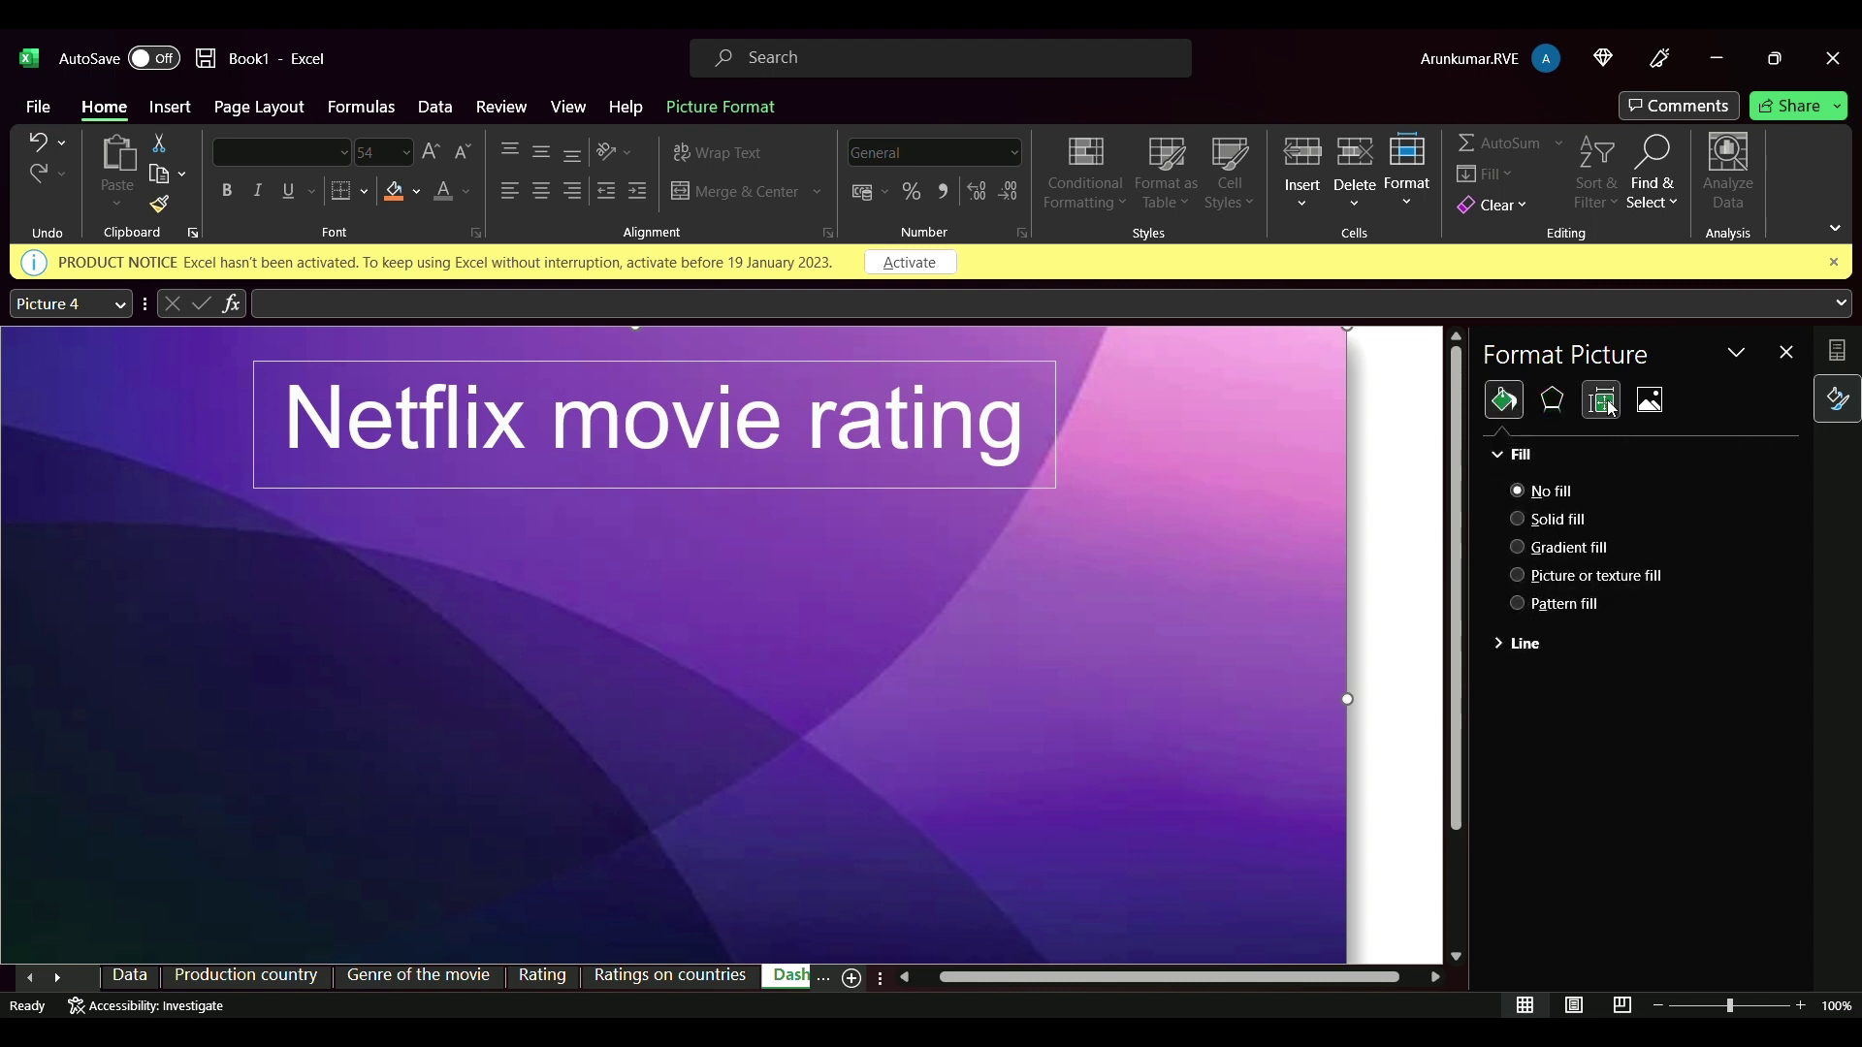
left_click(928, 427)
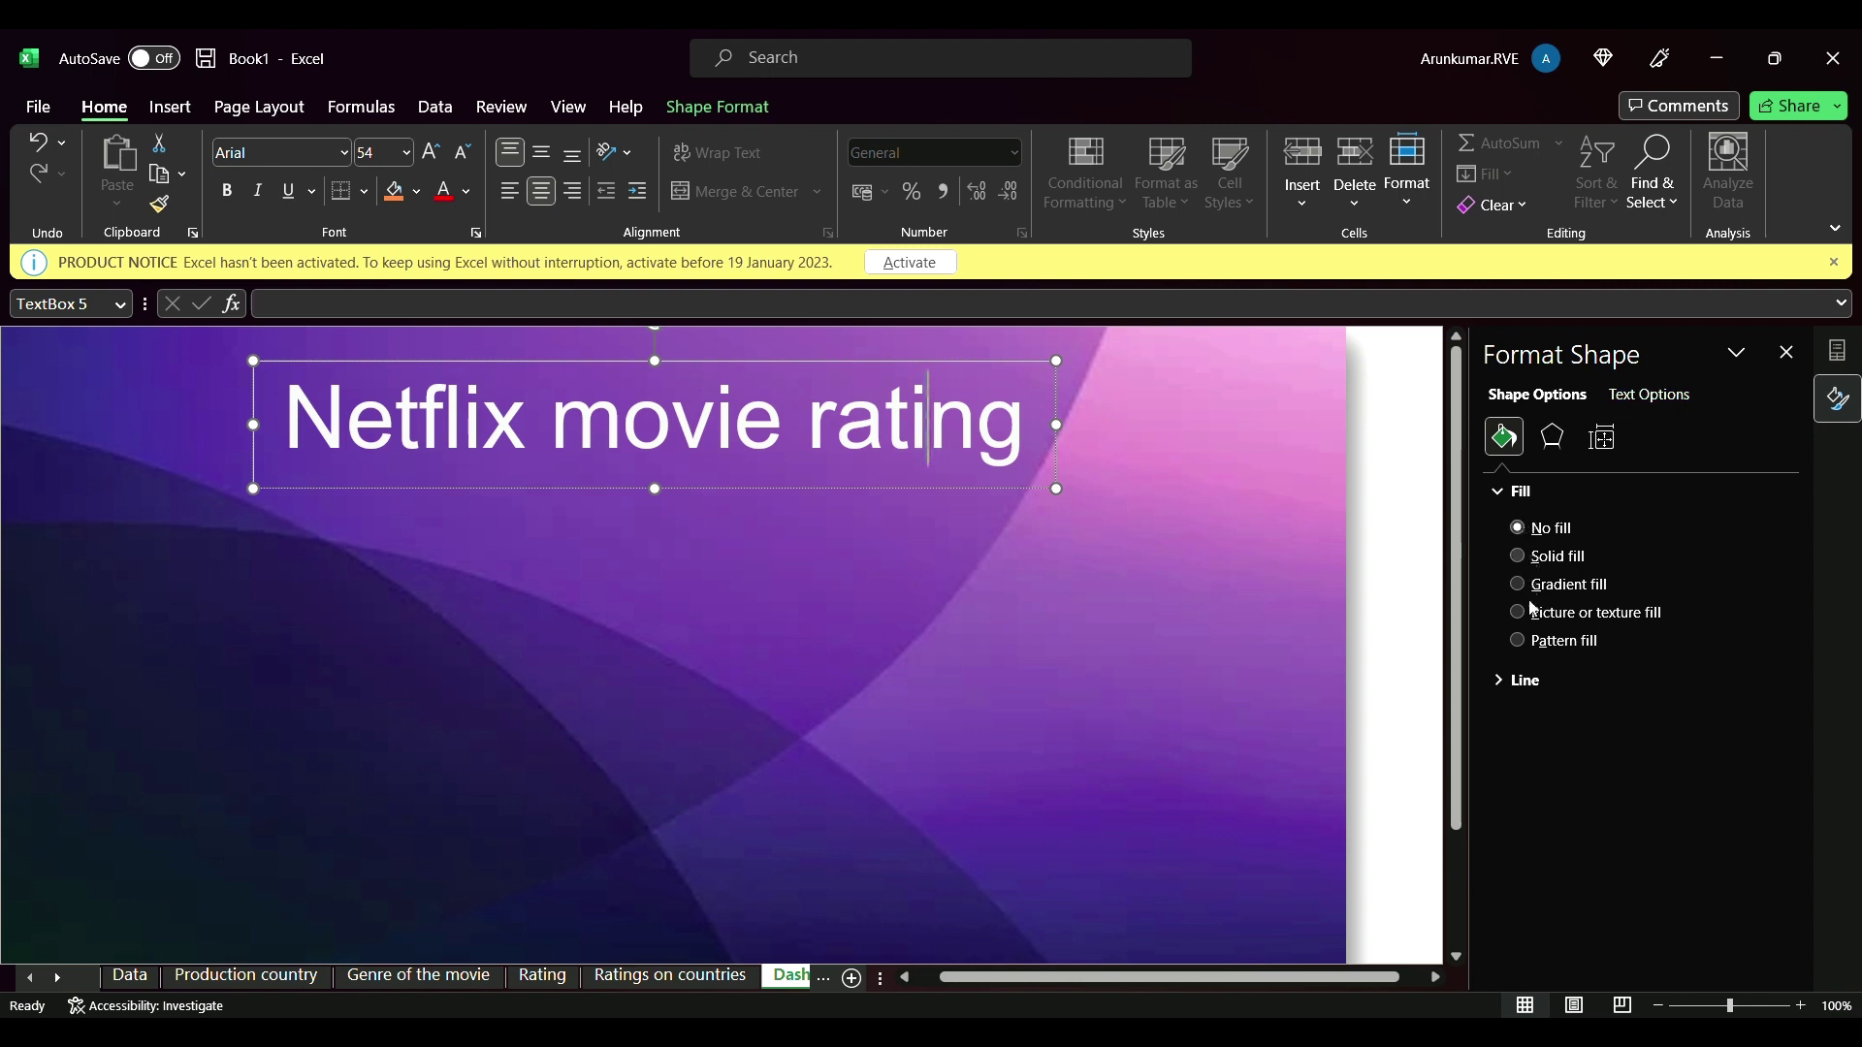
left_click(1526, 683)
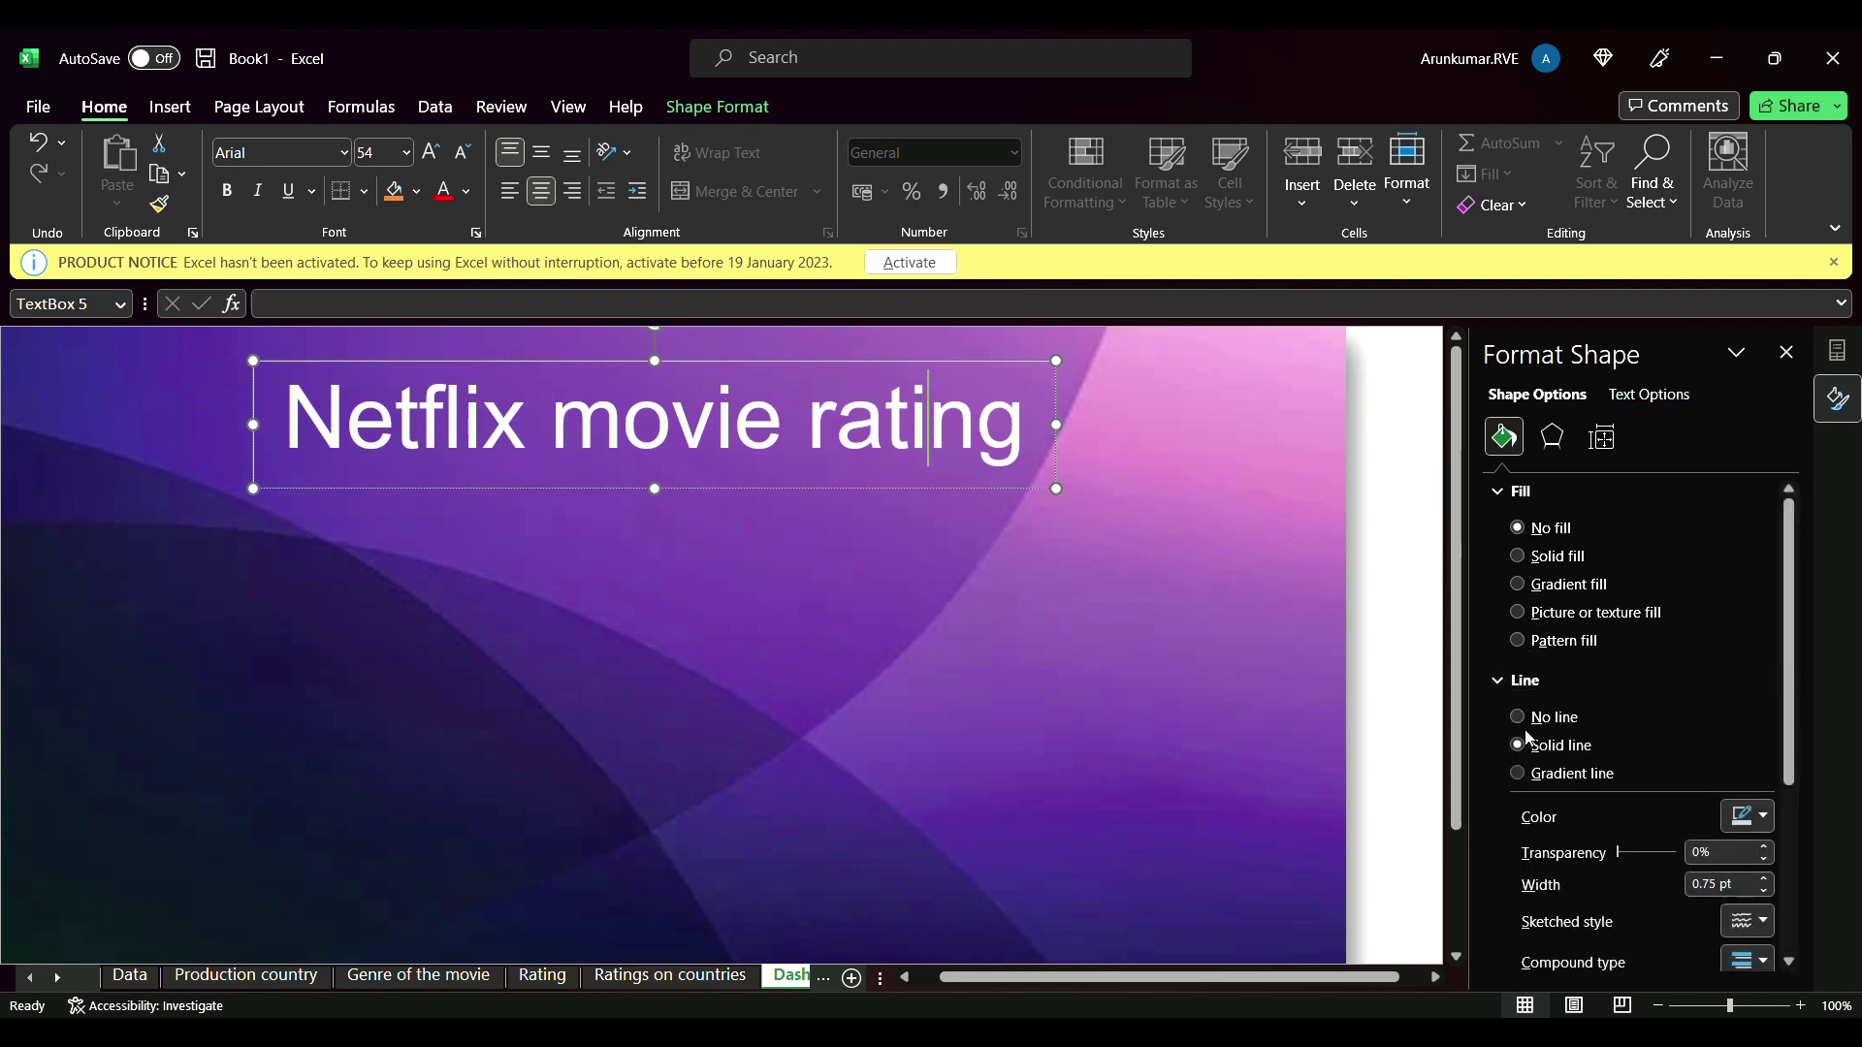
left_click(1517, 716)
left_click(803, 601)
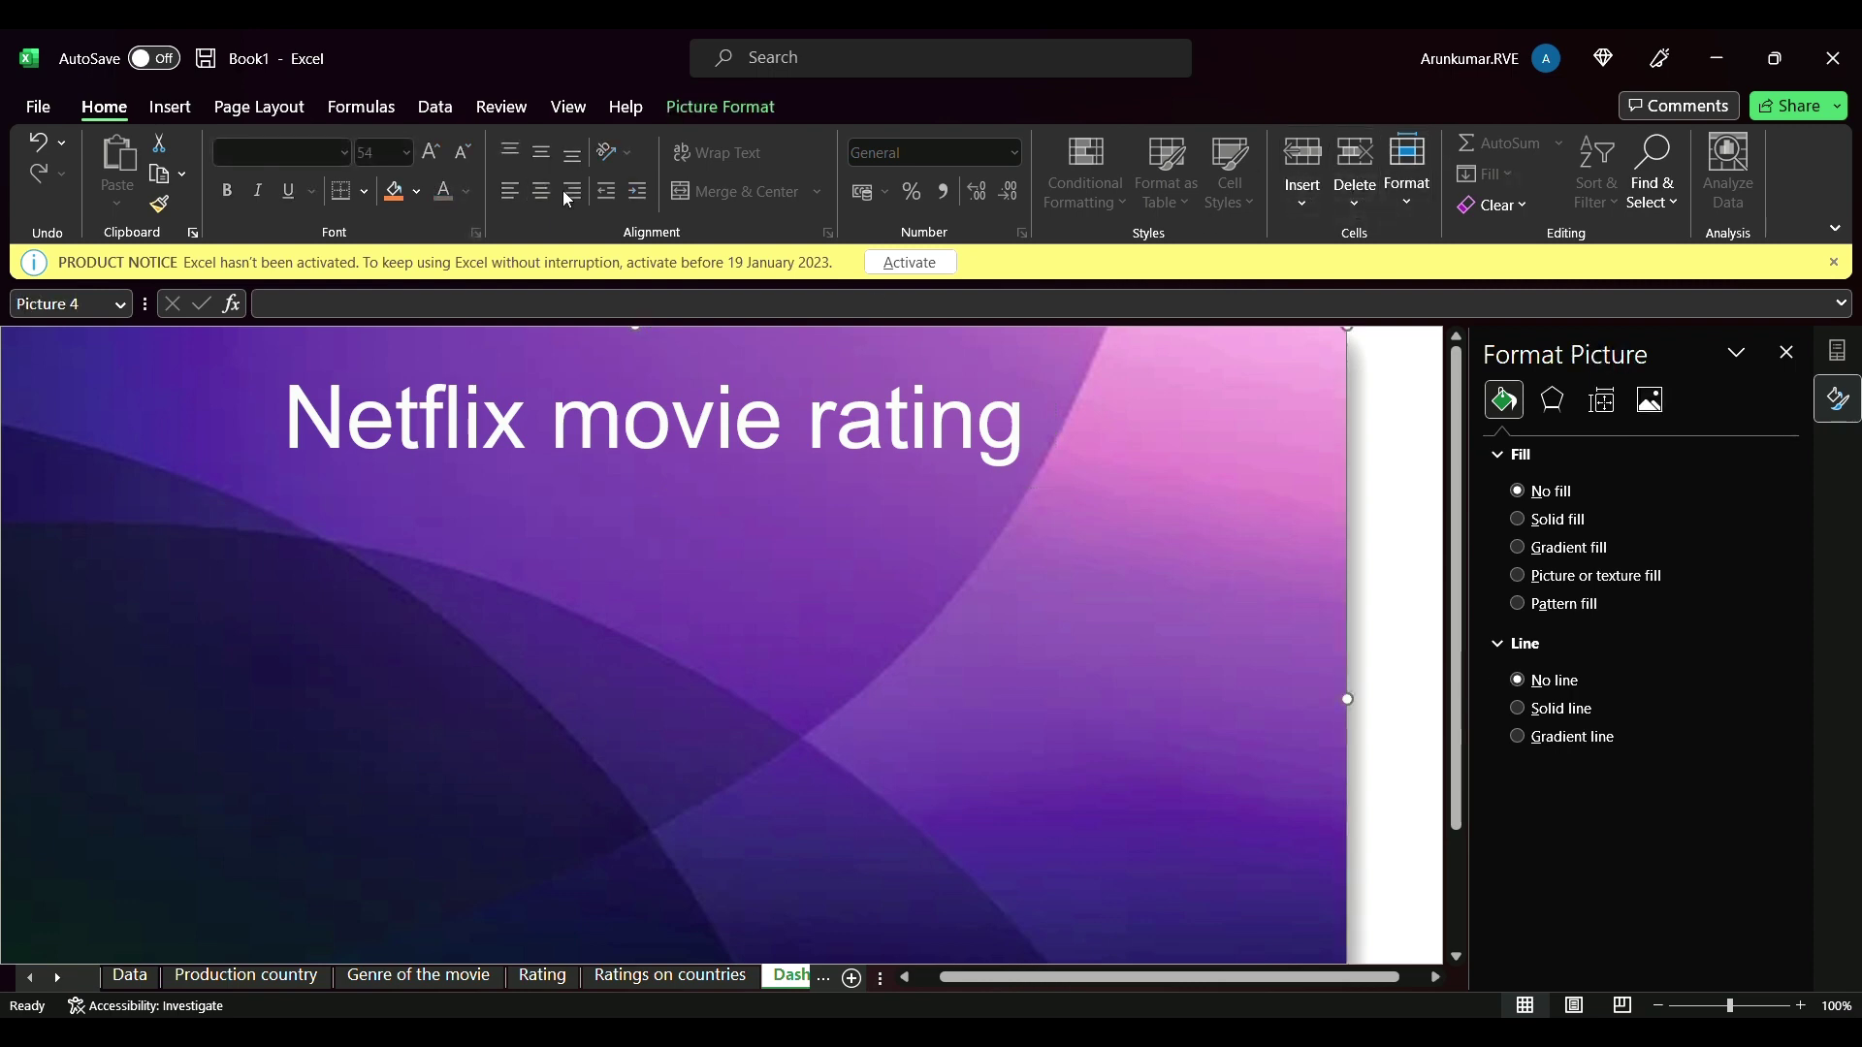
- Pick the Text Box tool from Insert > Text to start a new box
left_click(165, 115)
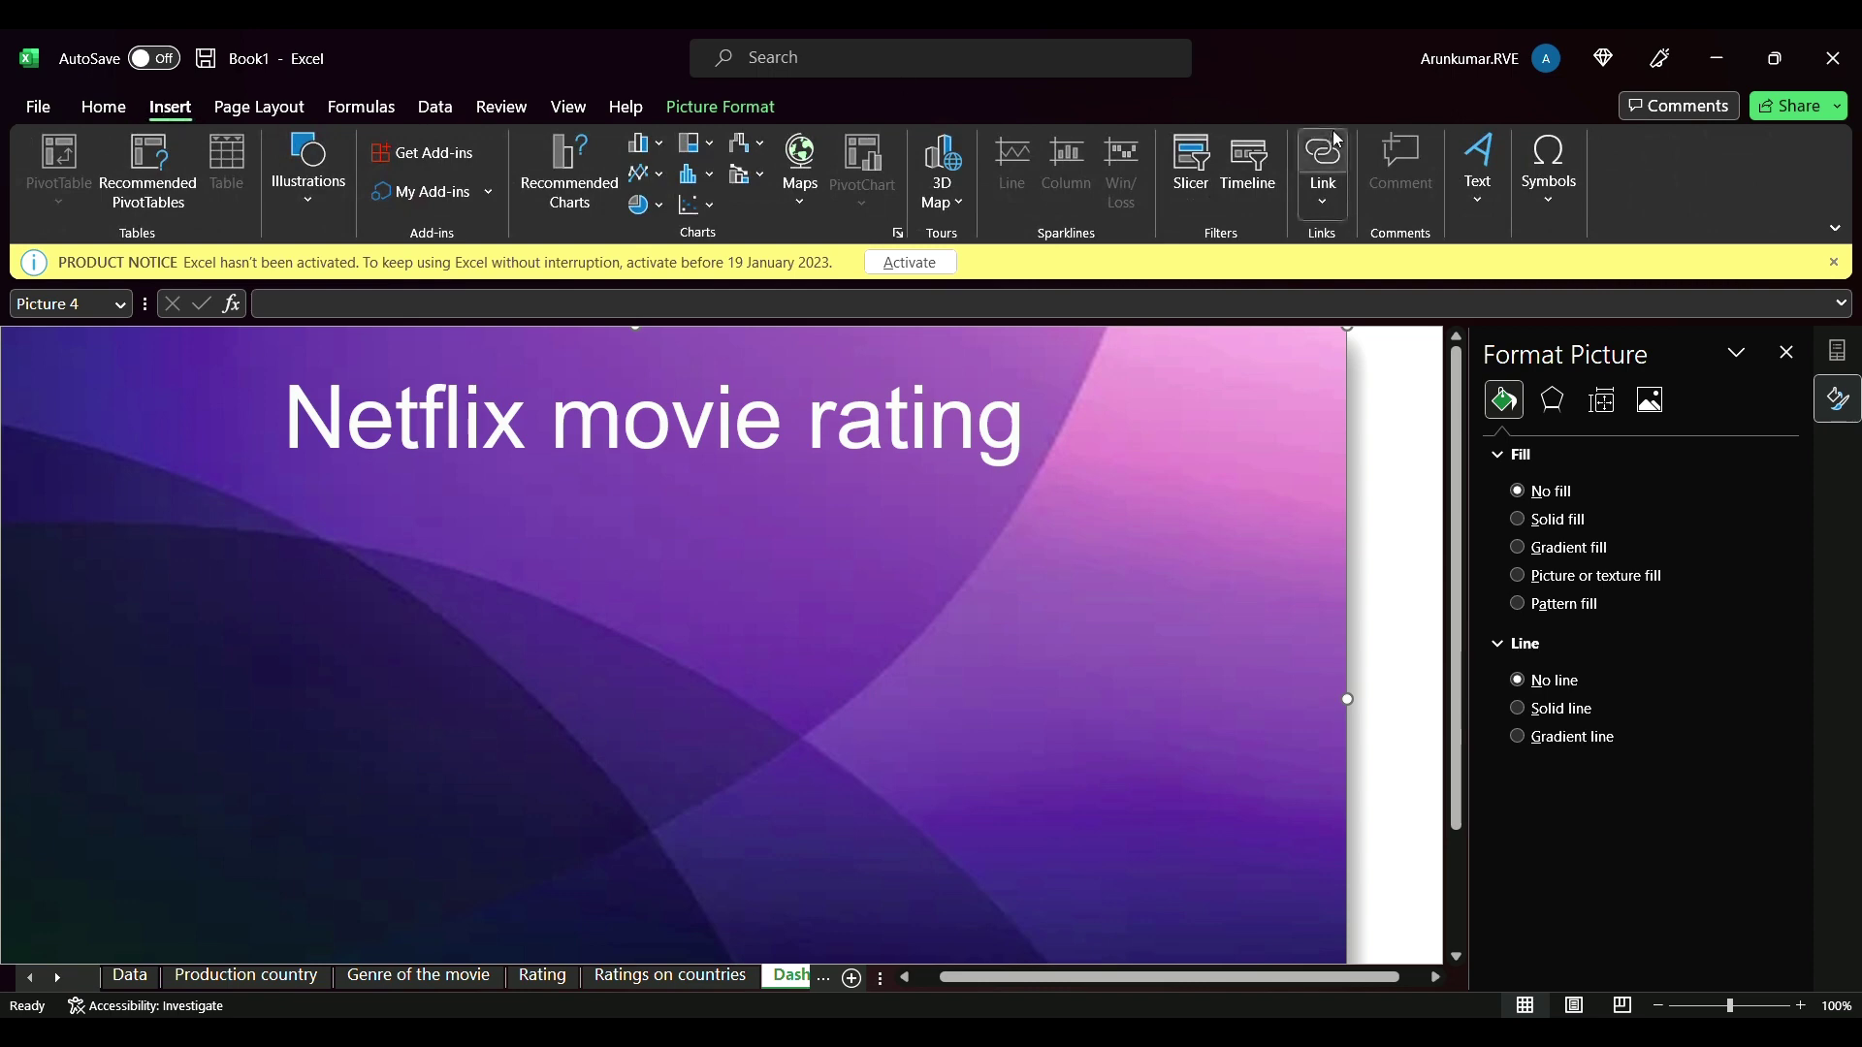
left_click(1473, 172)
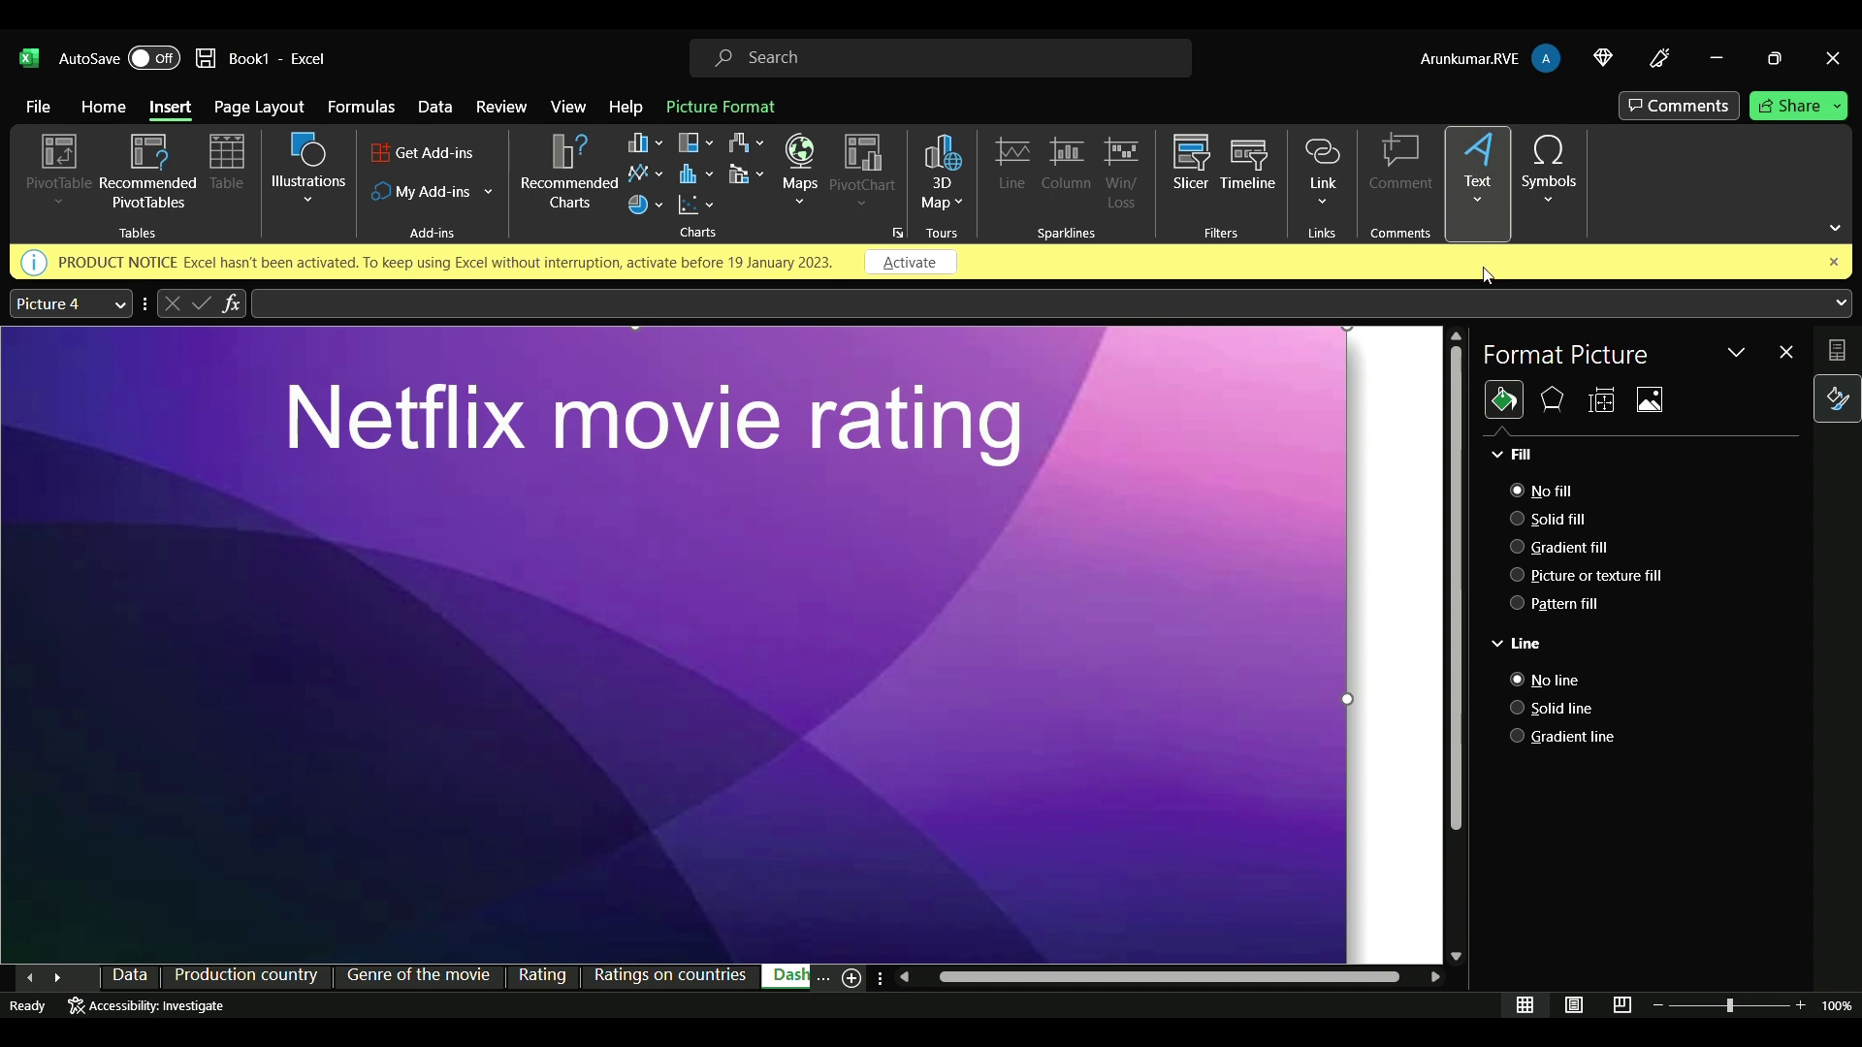
left_click(1487, 276)
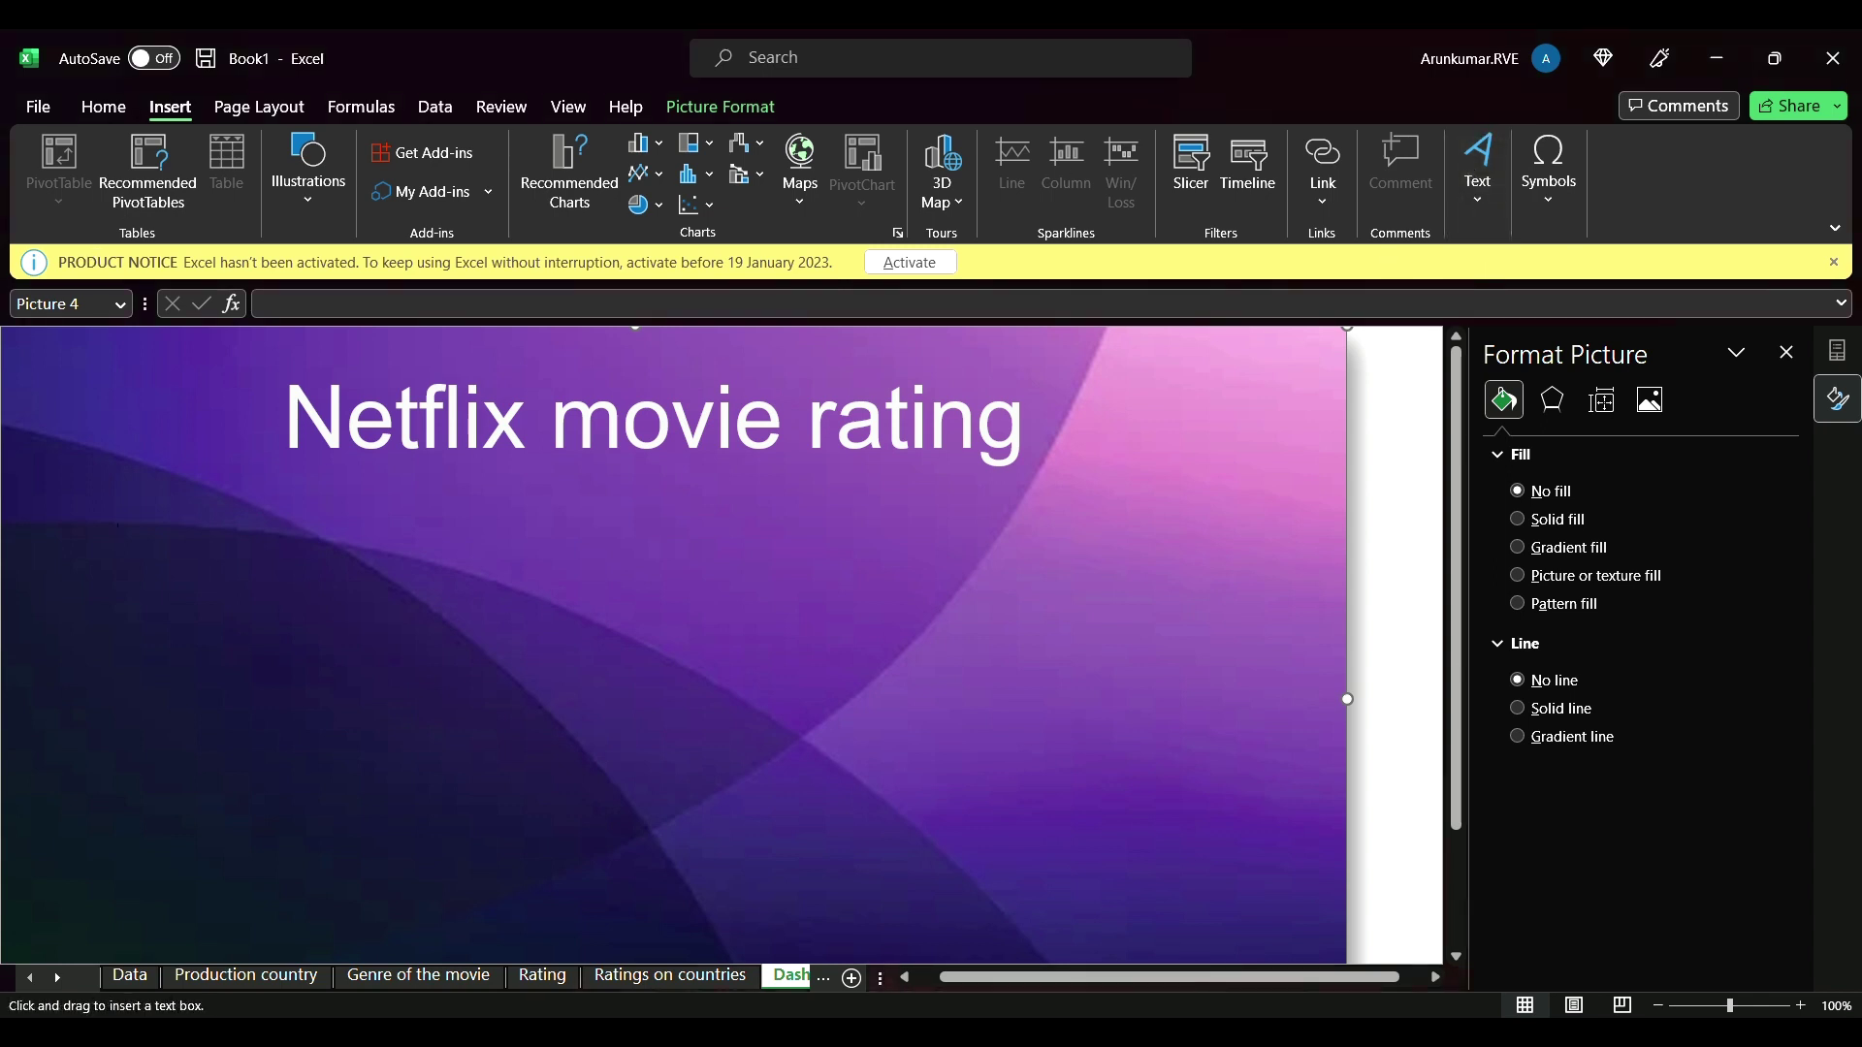
- Draw the first text box at the left, below the title
left_click_drag(161, 489, 594, 715)
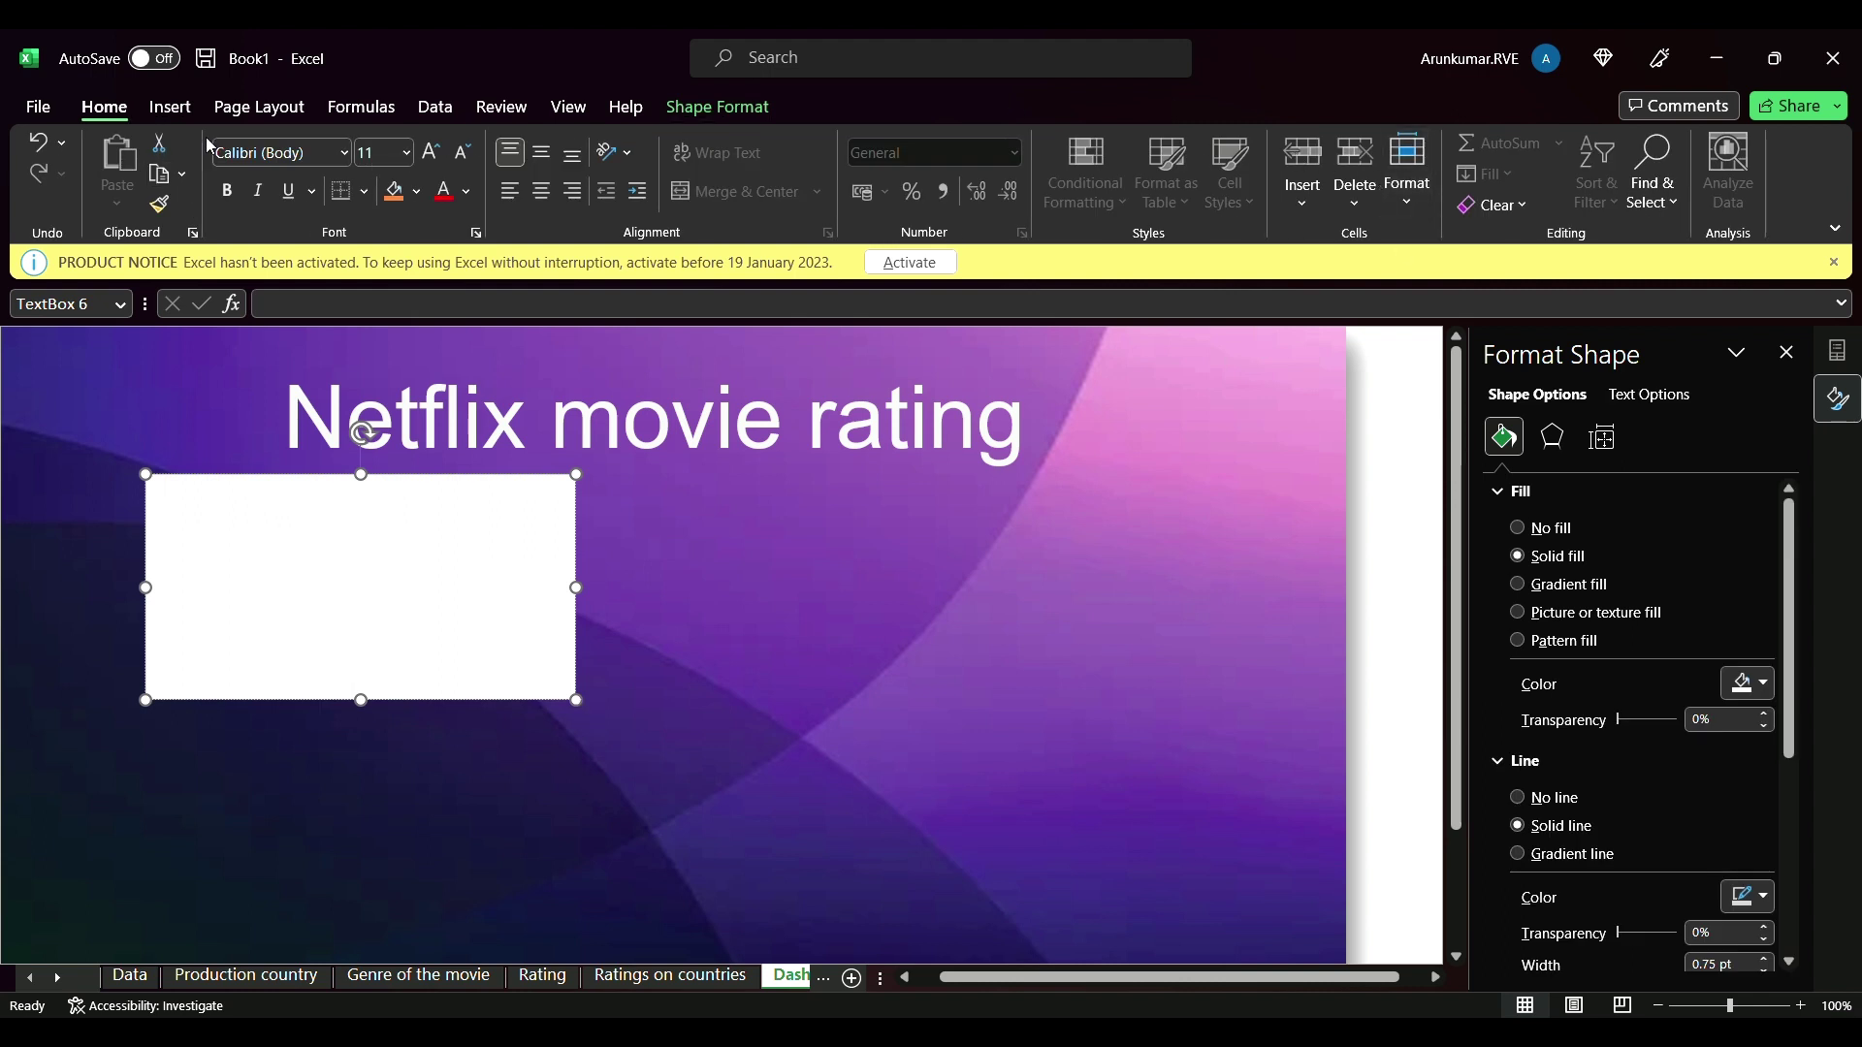
left_click(186, 117)
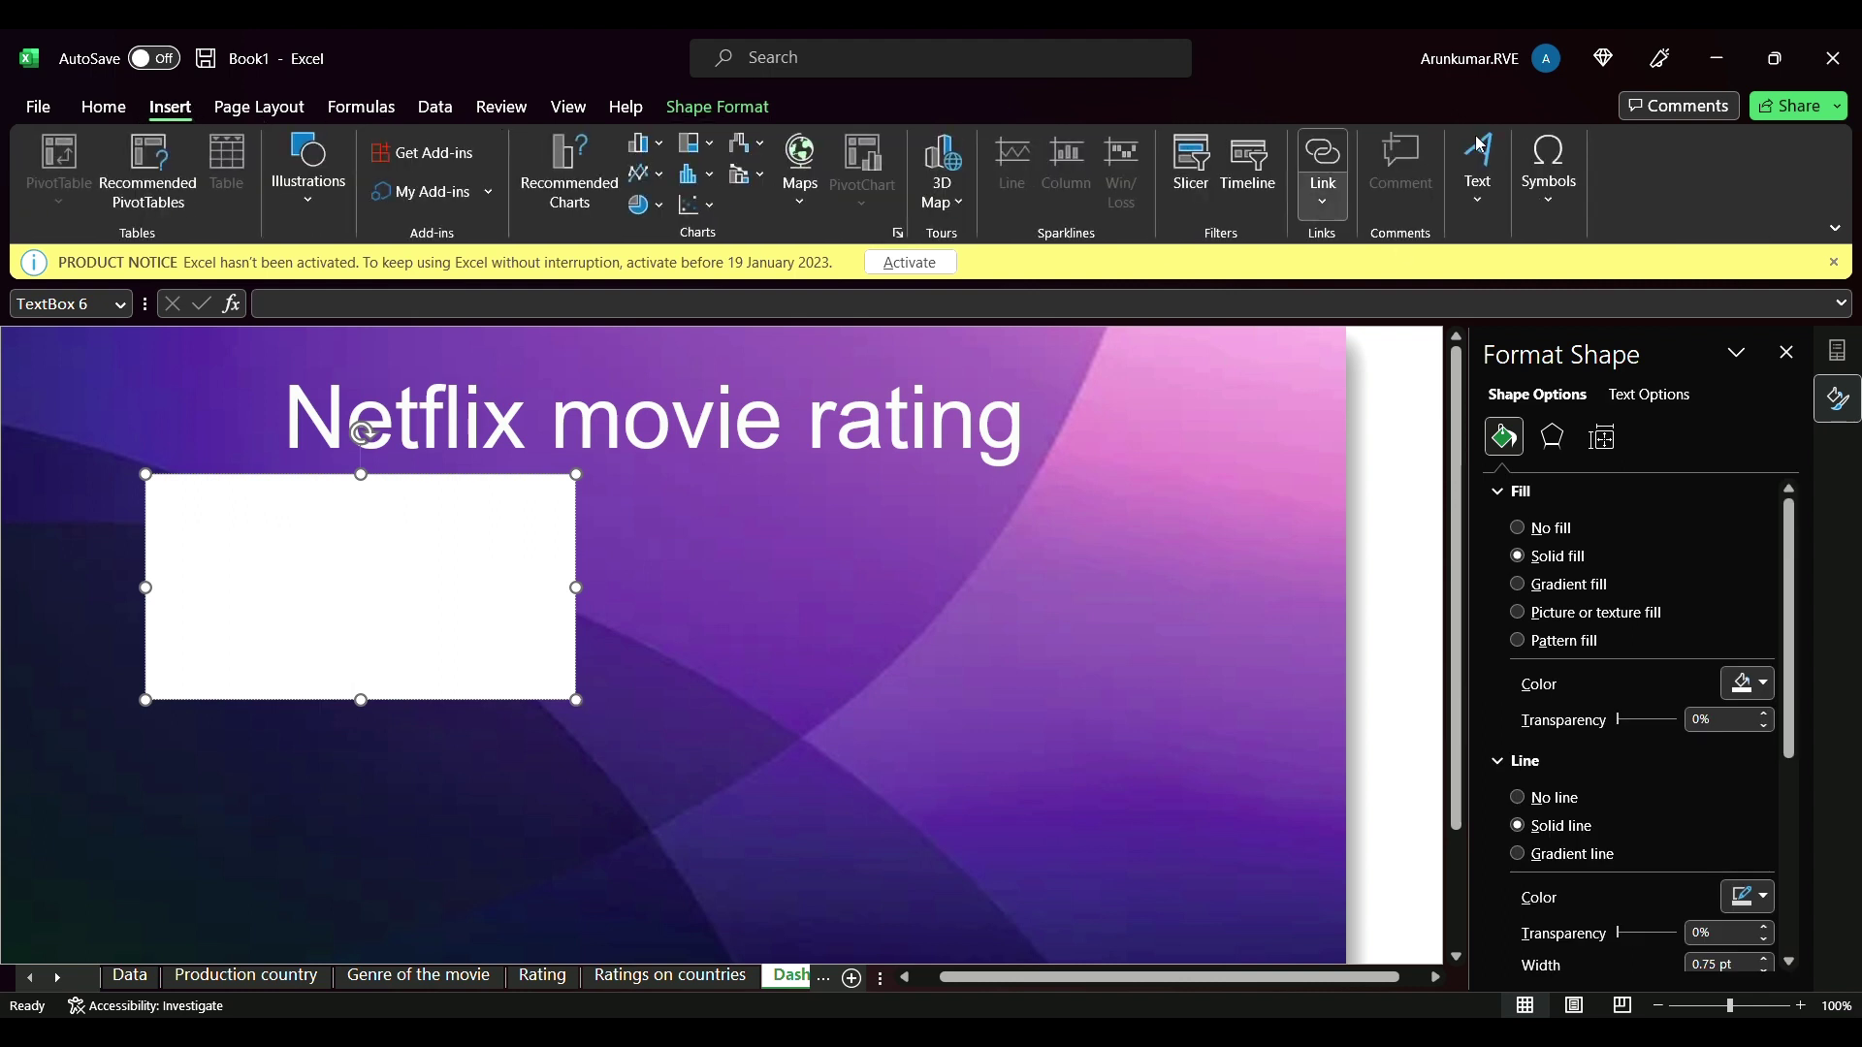
left_click(1481, 305)
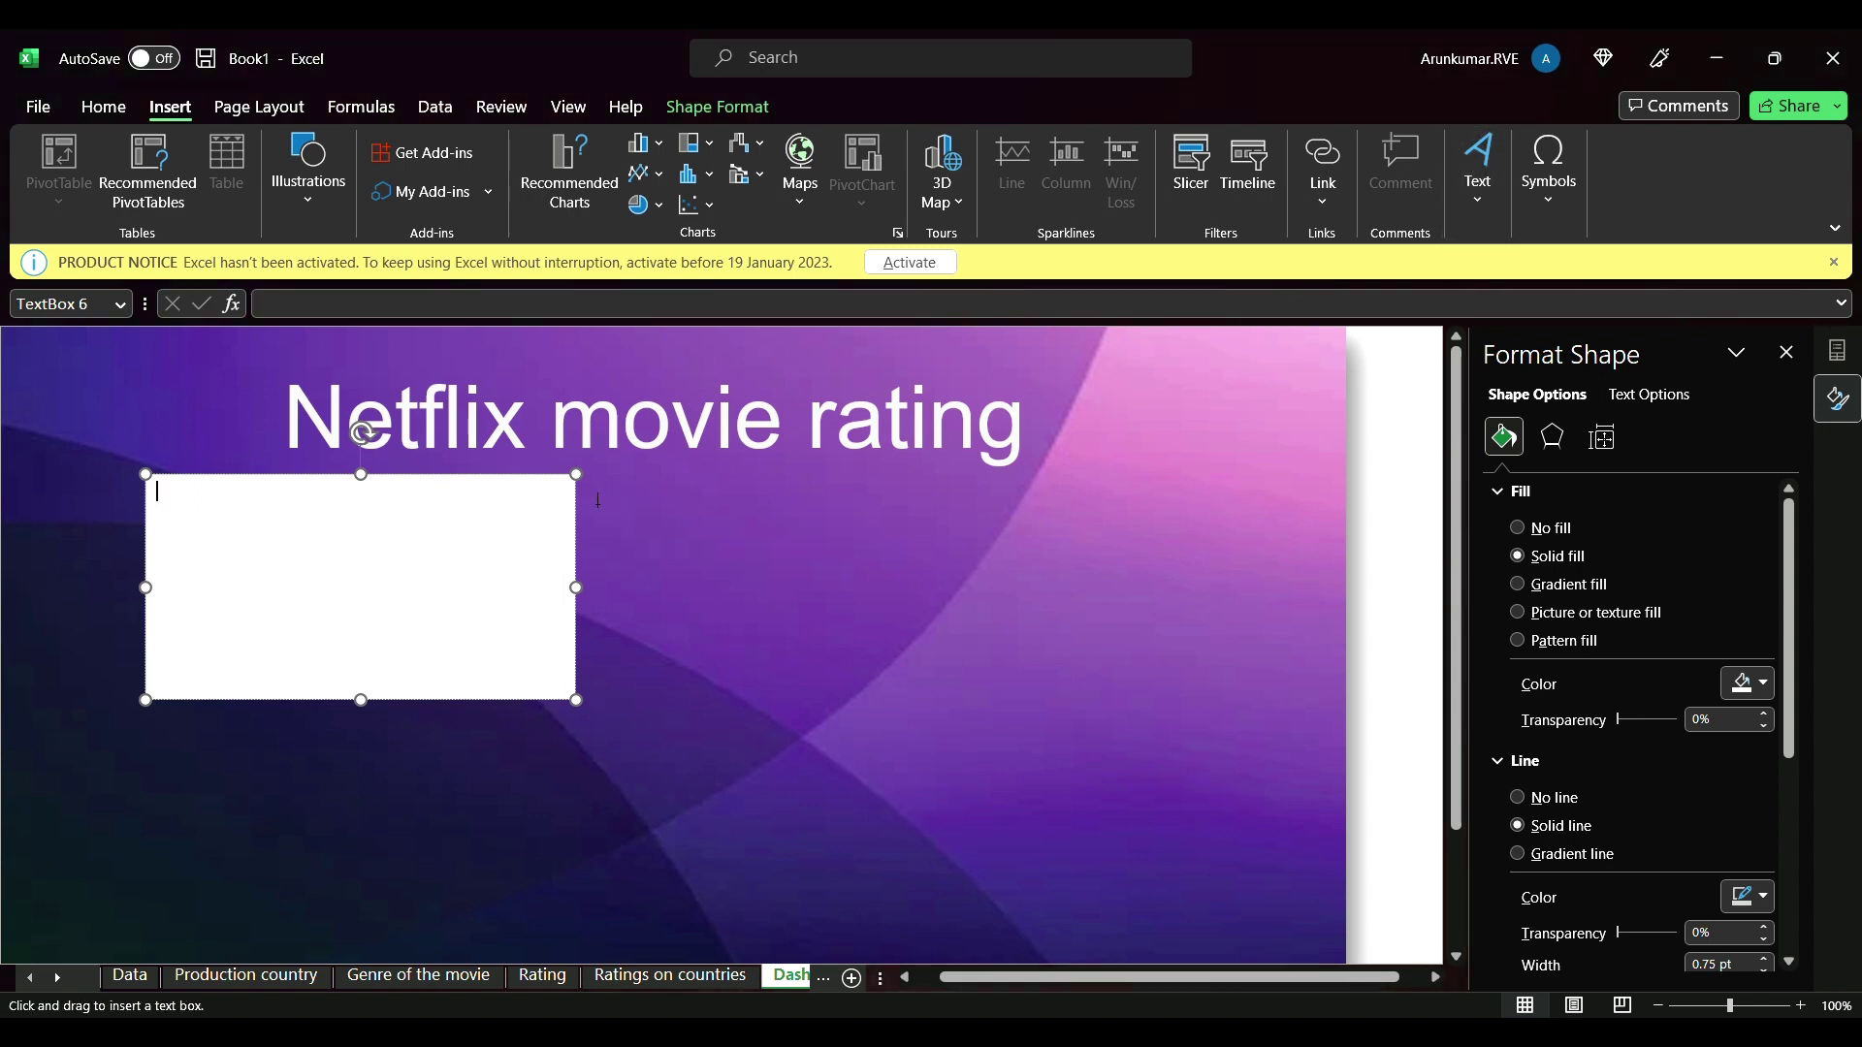
mouse_move(551, 454)
left_mouse_down()
mouse_move(811, 456)
mouse_move(575, 475)
left_mouse_up()
left_click(595, 500)
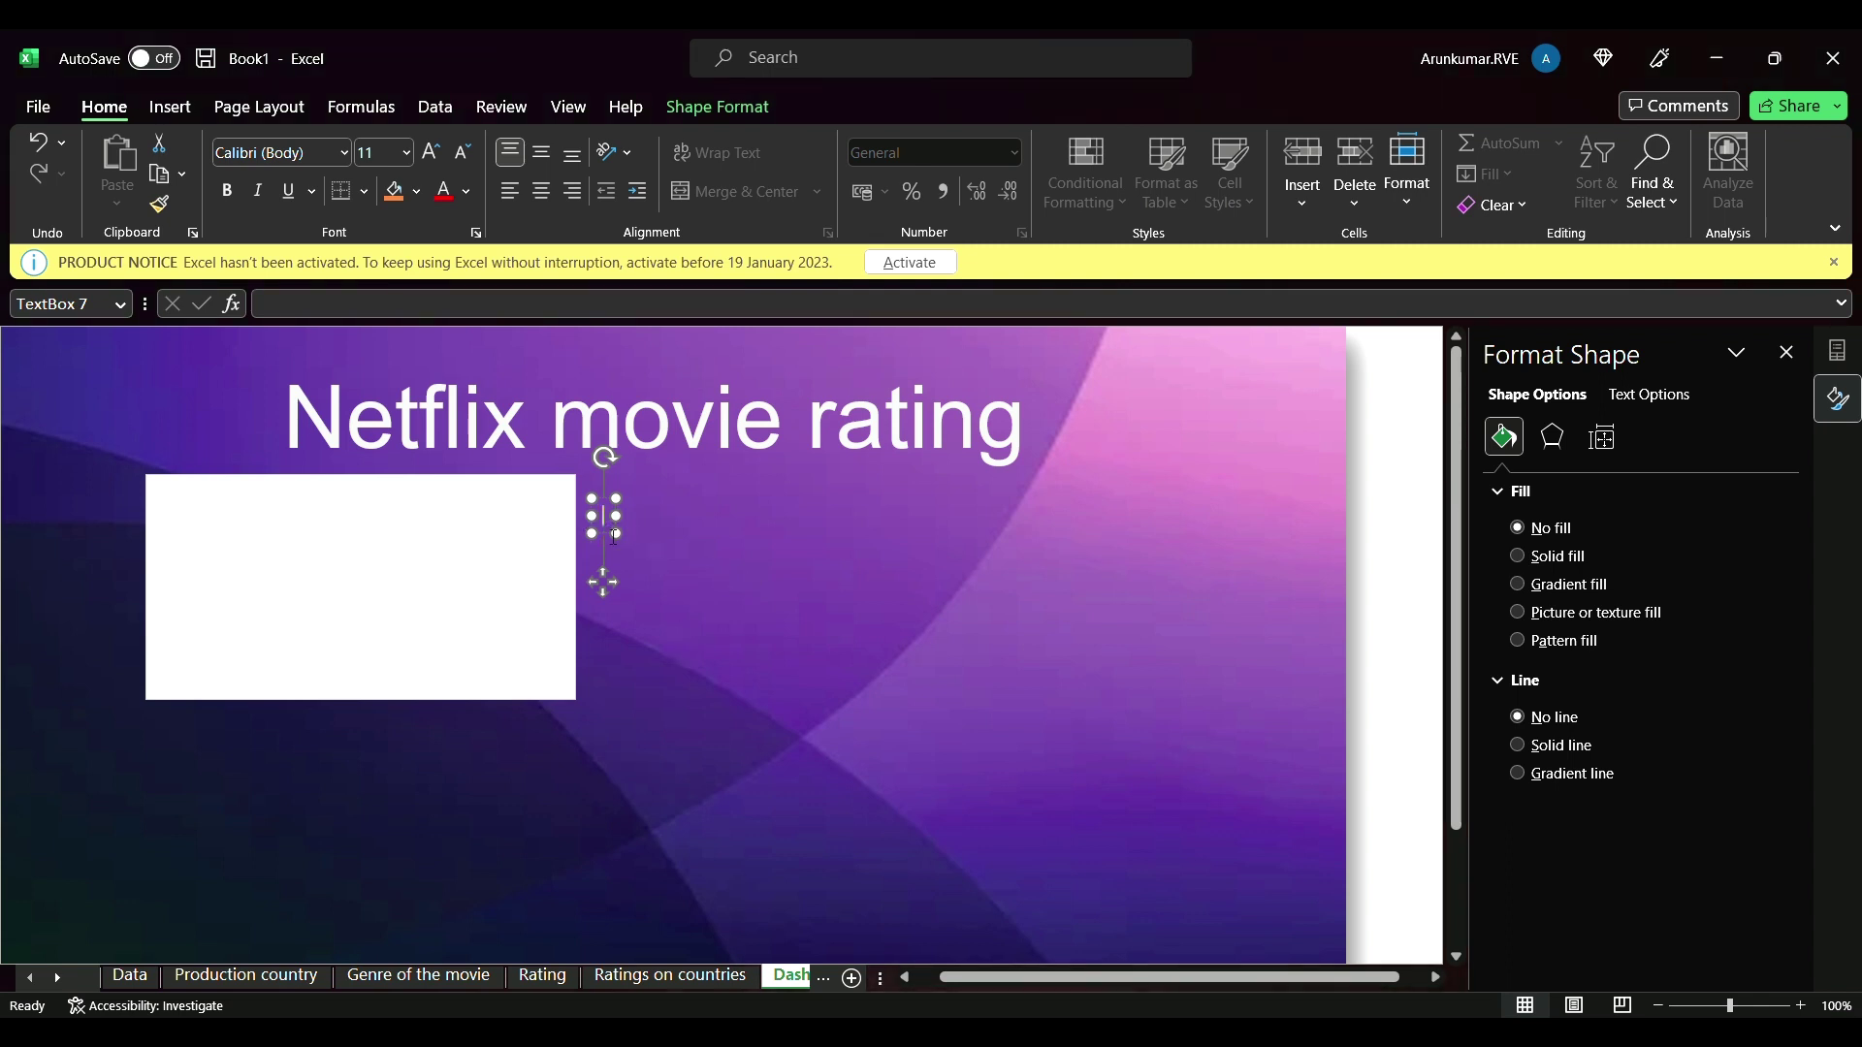
left_click(650, 535)
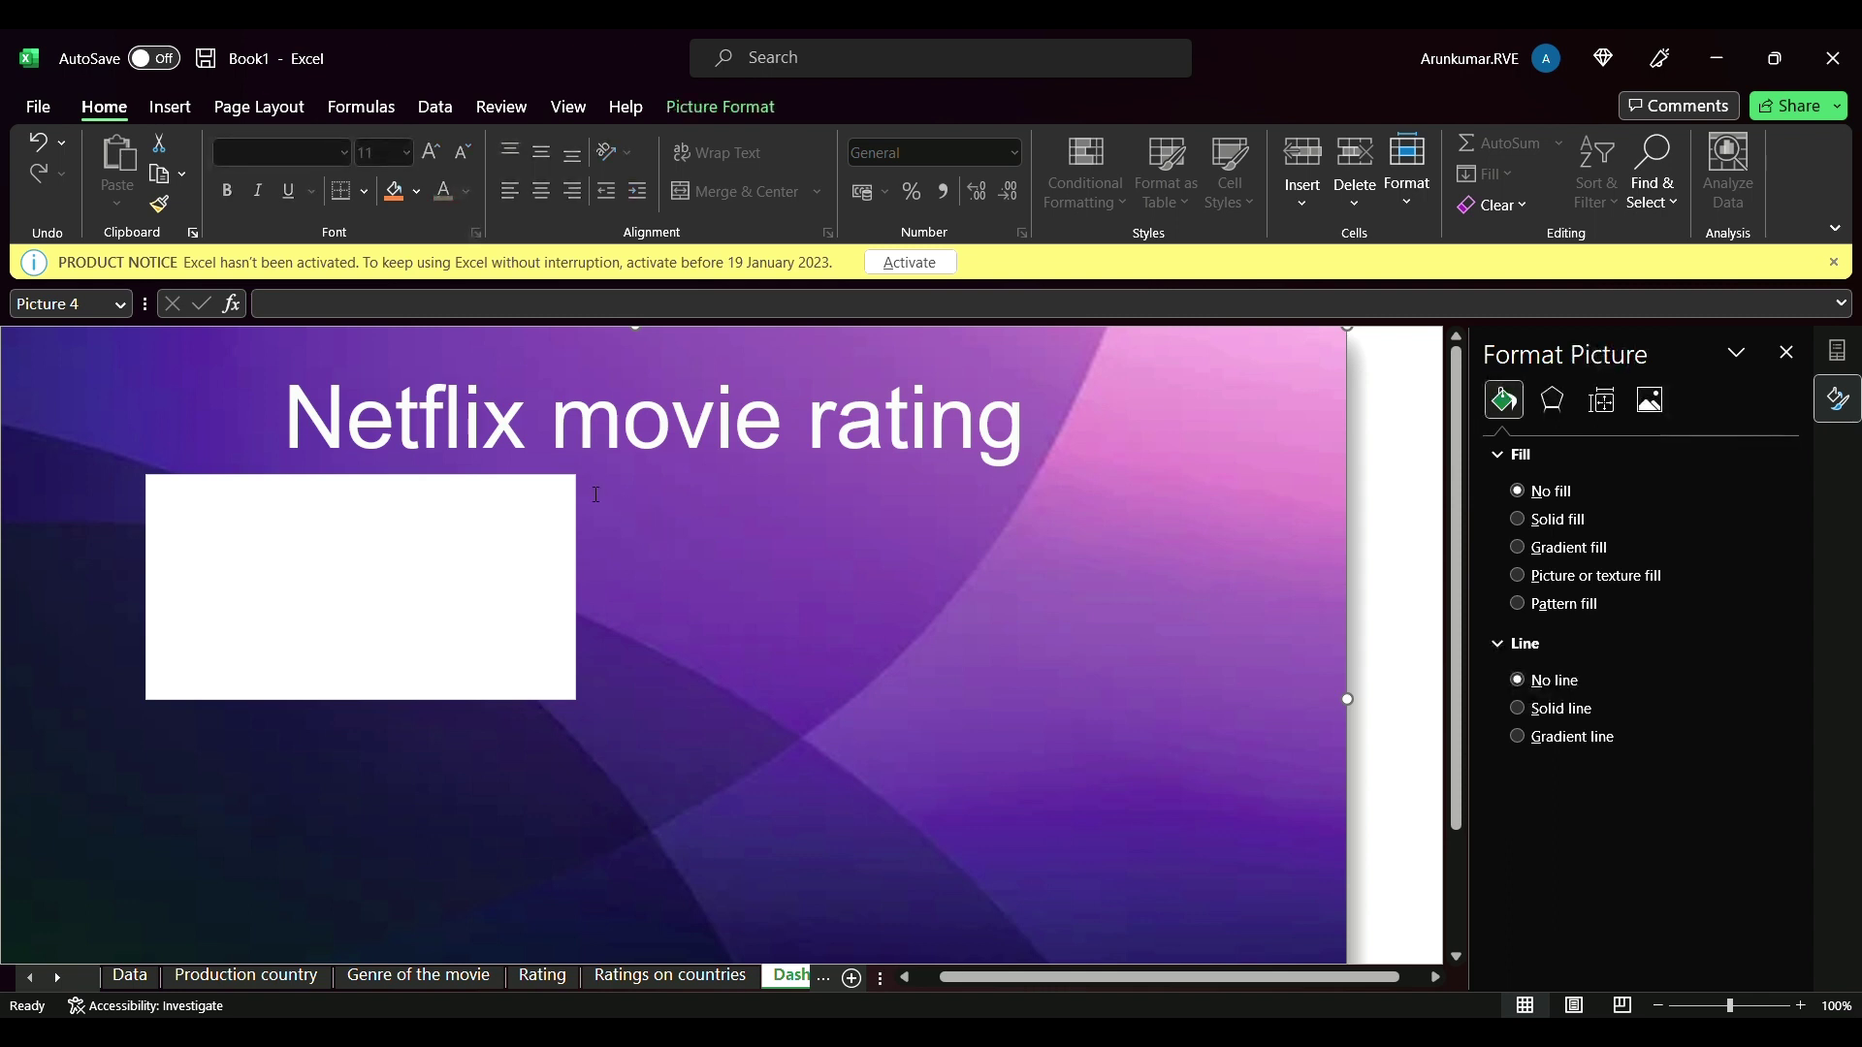
left_click_drag(596, 495, 732, 436)
left_click(767, 603)
- Draw second and third text boxes to its right, forming a row of three
left_click(169, 107)
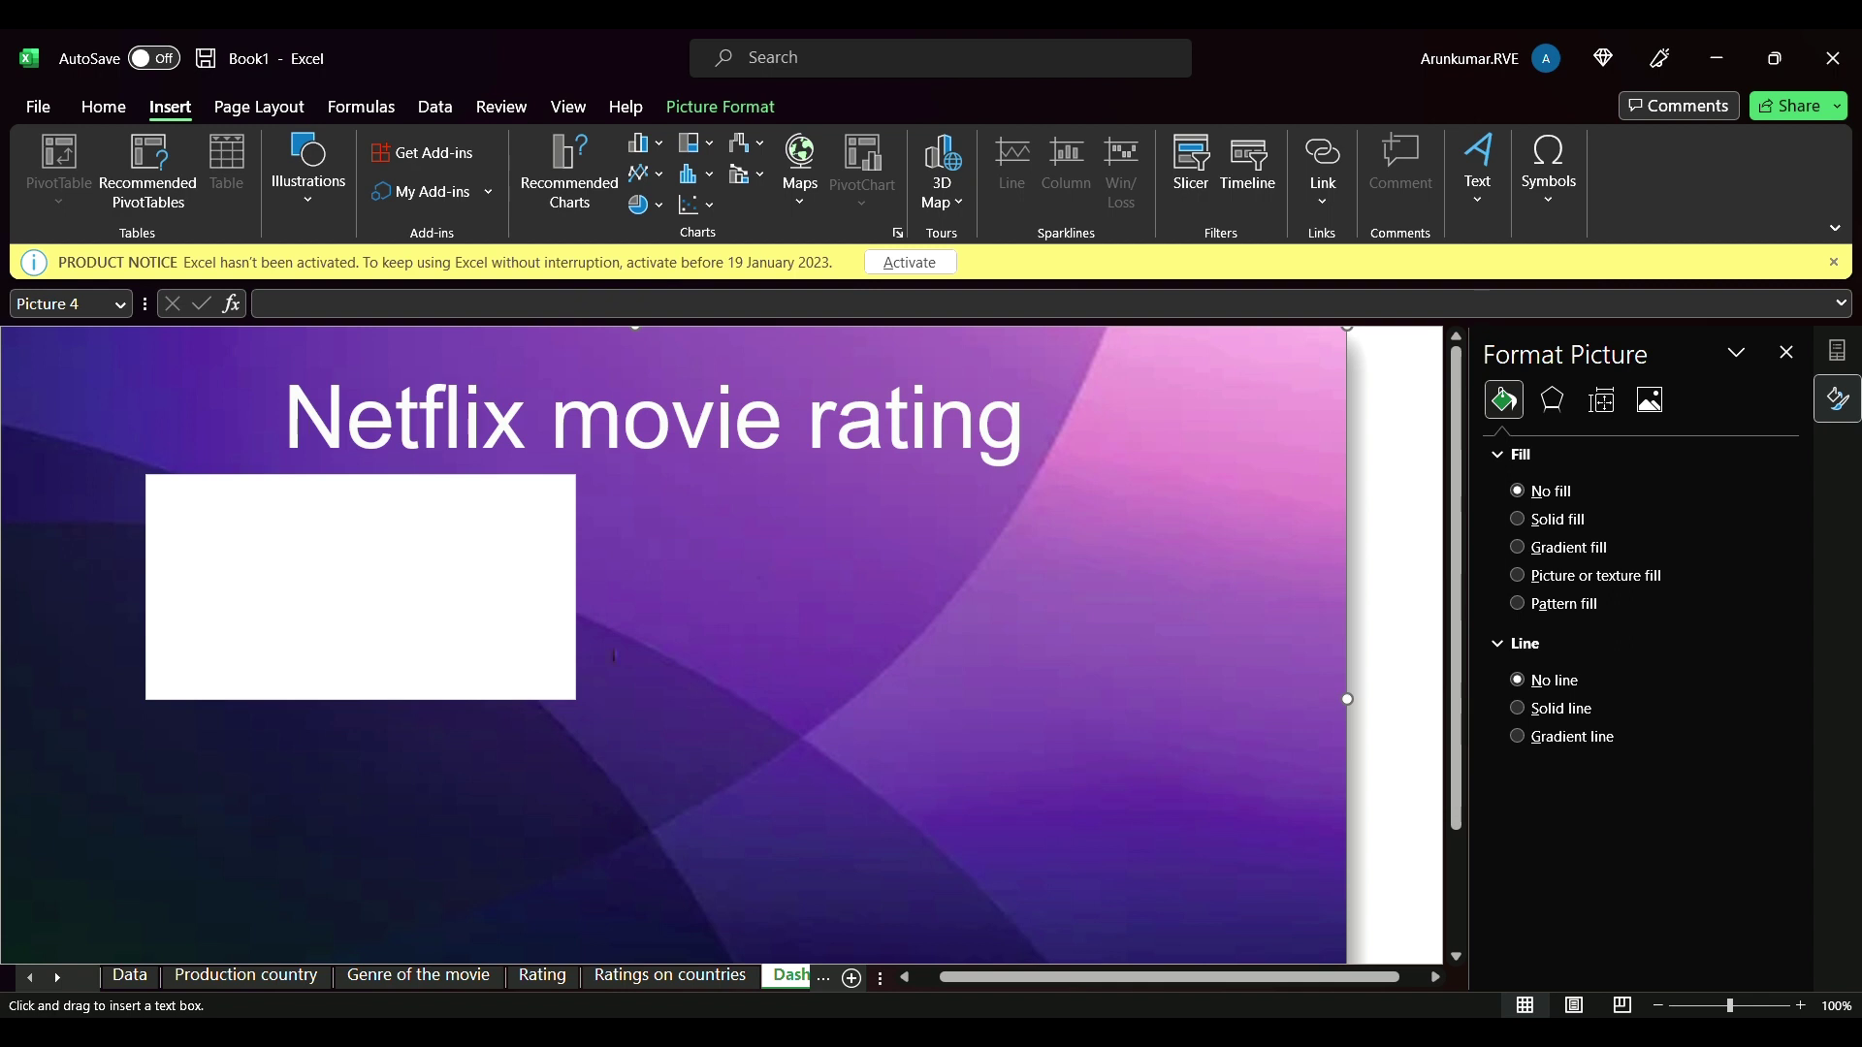
left_click_drag(585, 696, 969, 491)
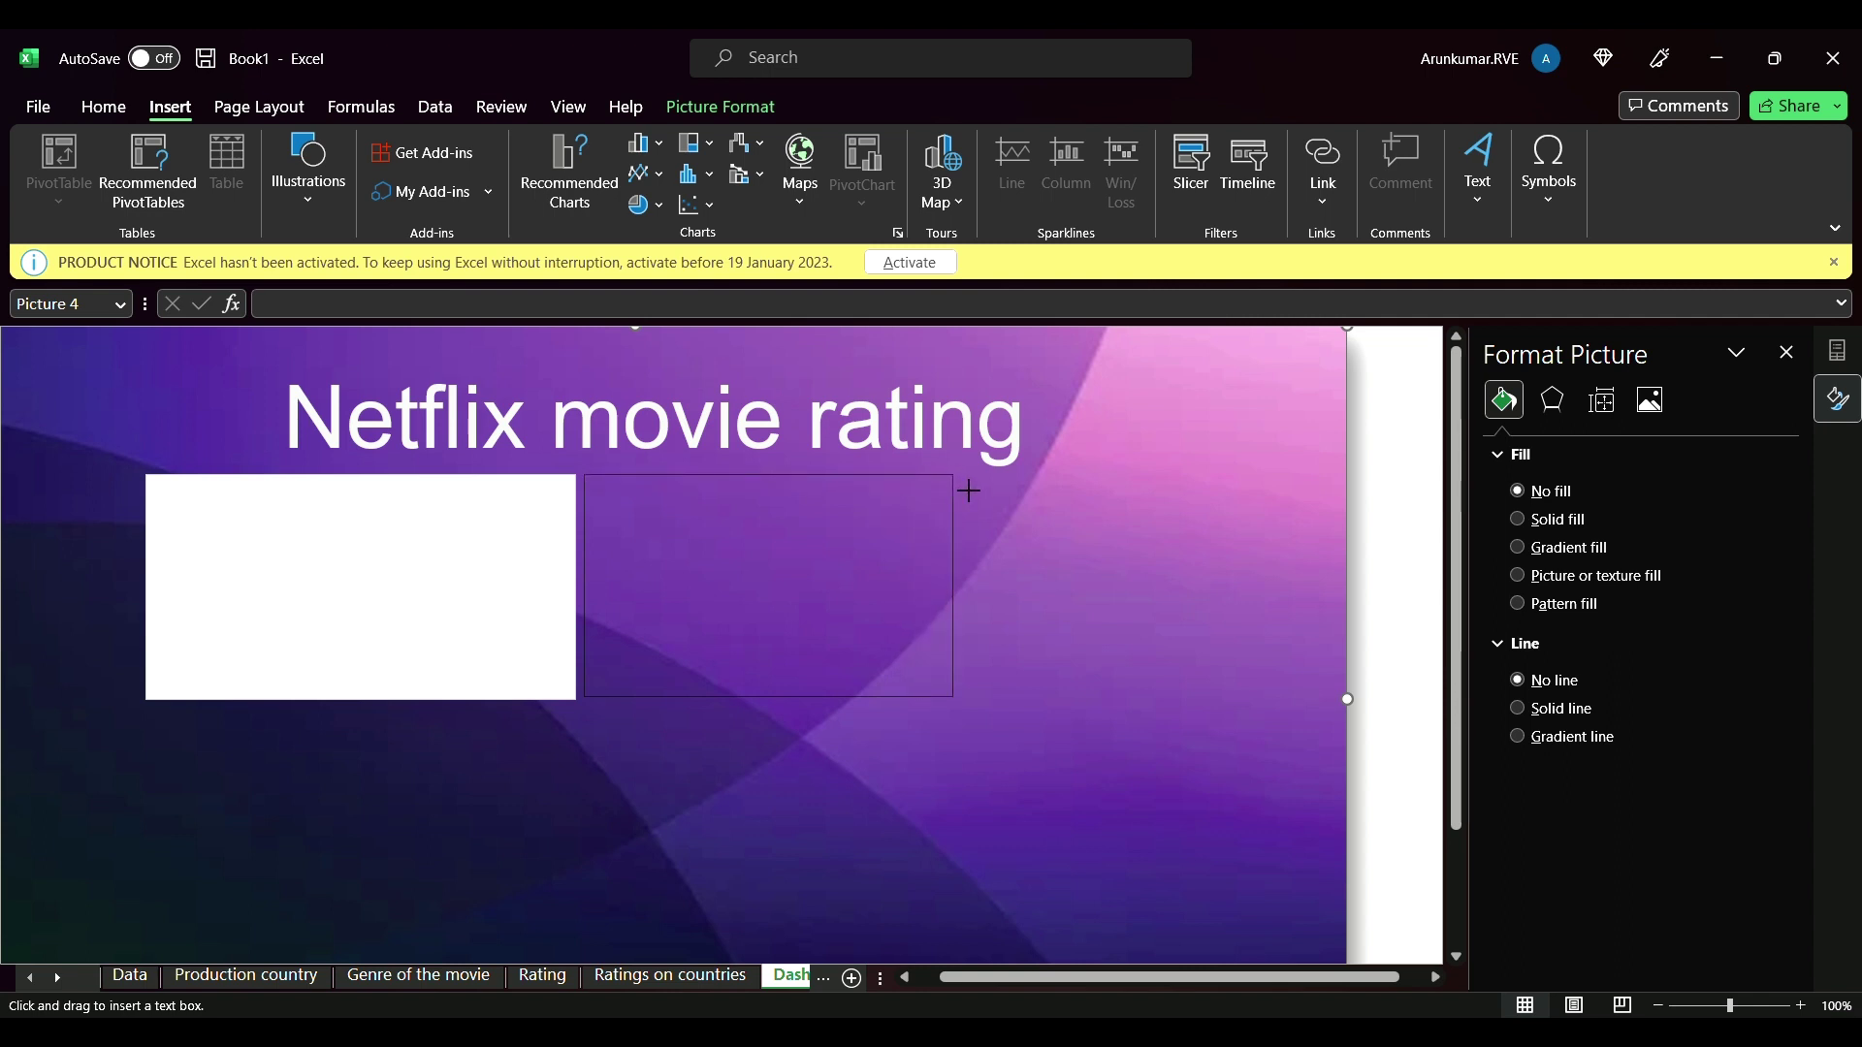
left_click_drag(961, 483, 954, 475)
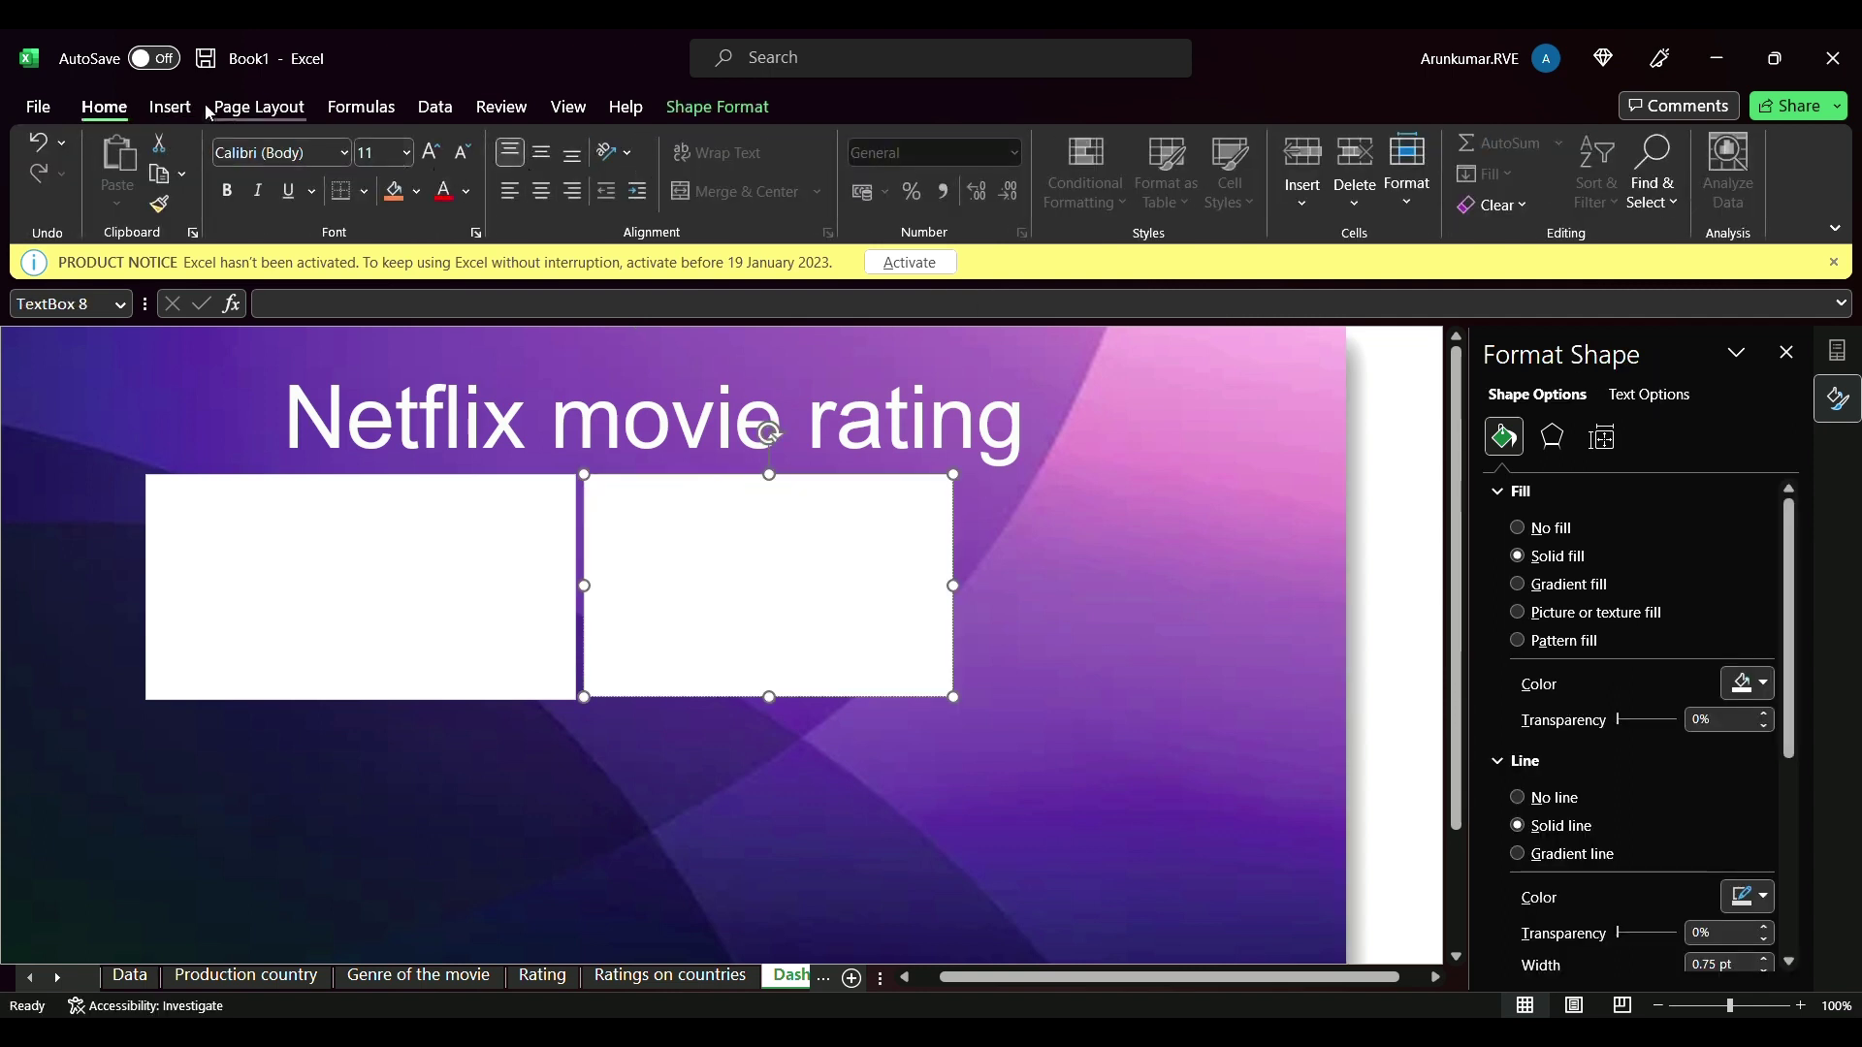
left_click(170, 106)
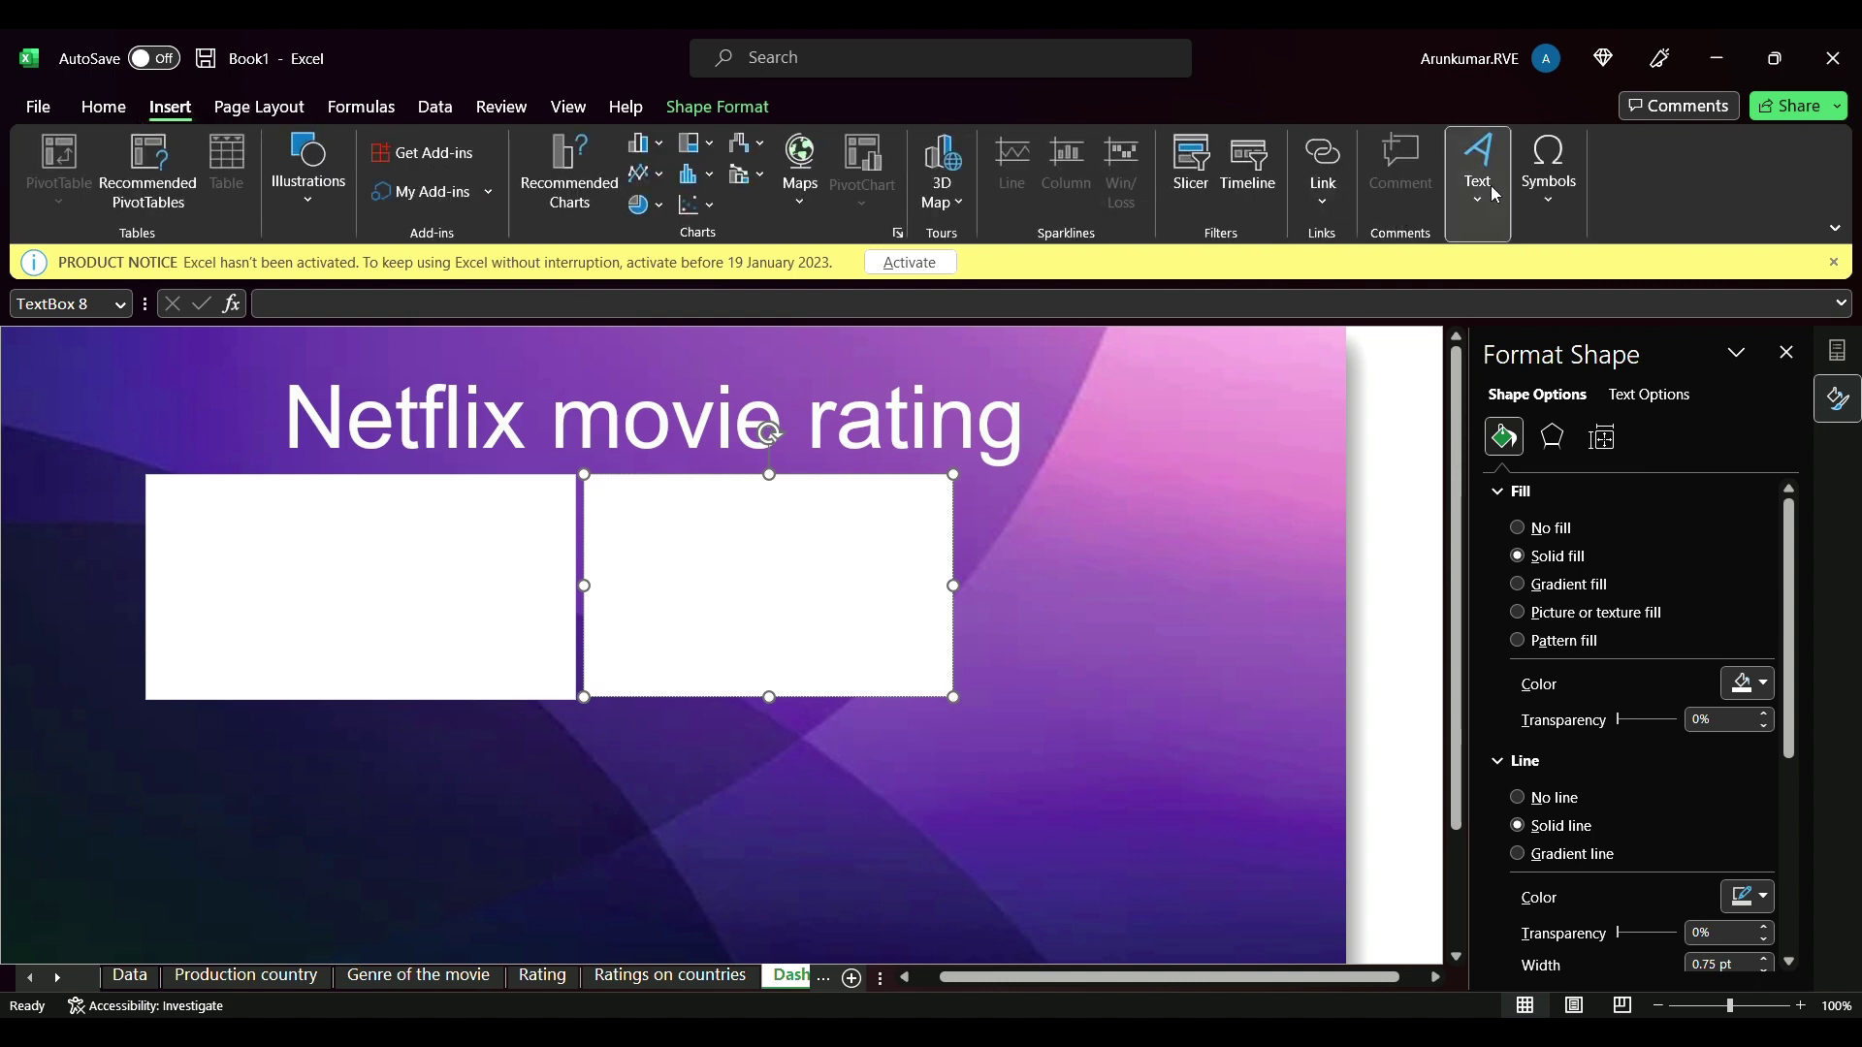
left_click(1460, 194)
left_click(1487, 291)
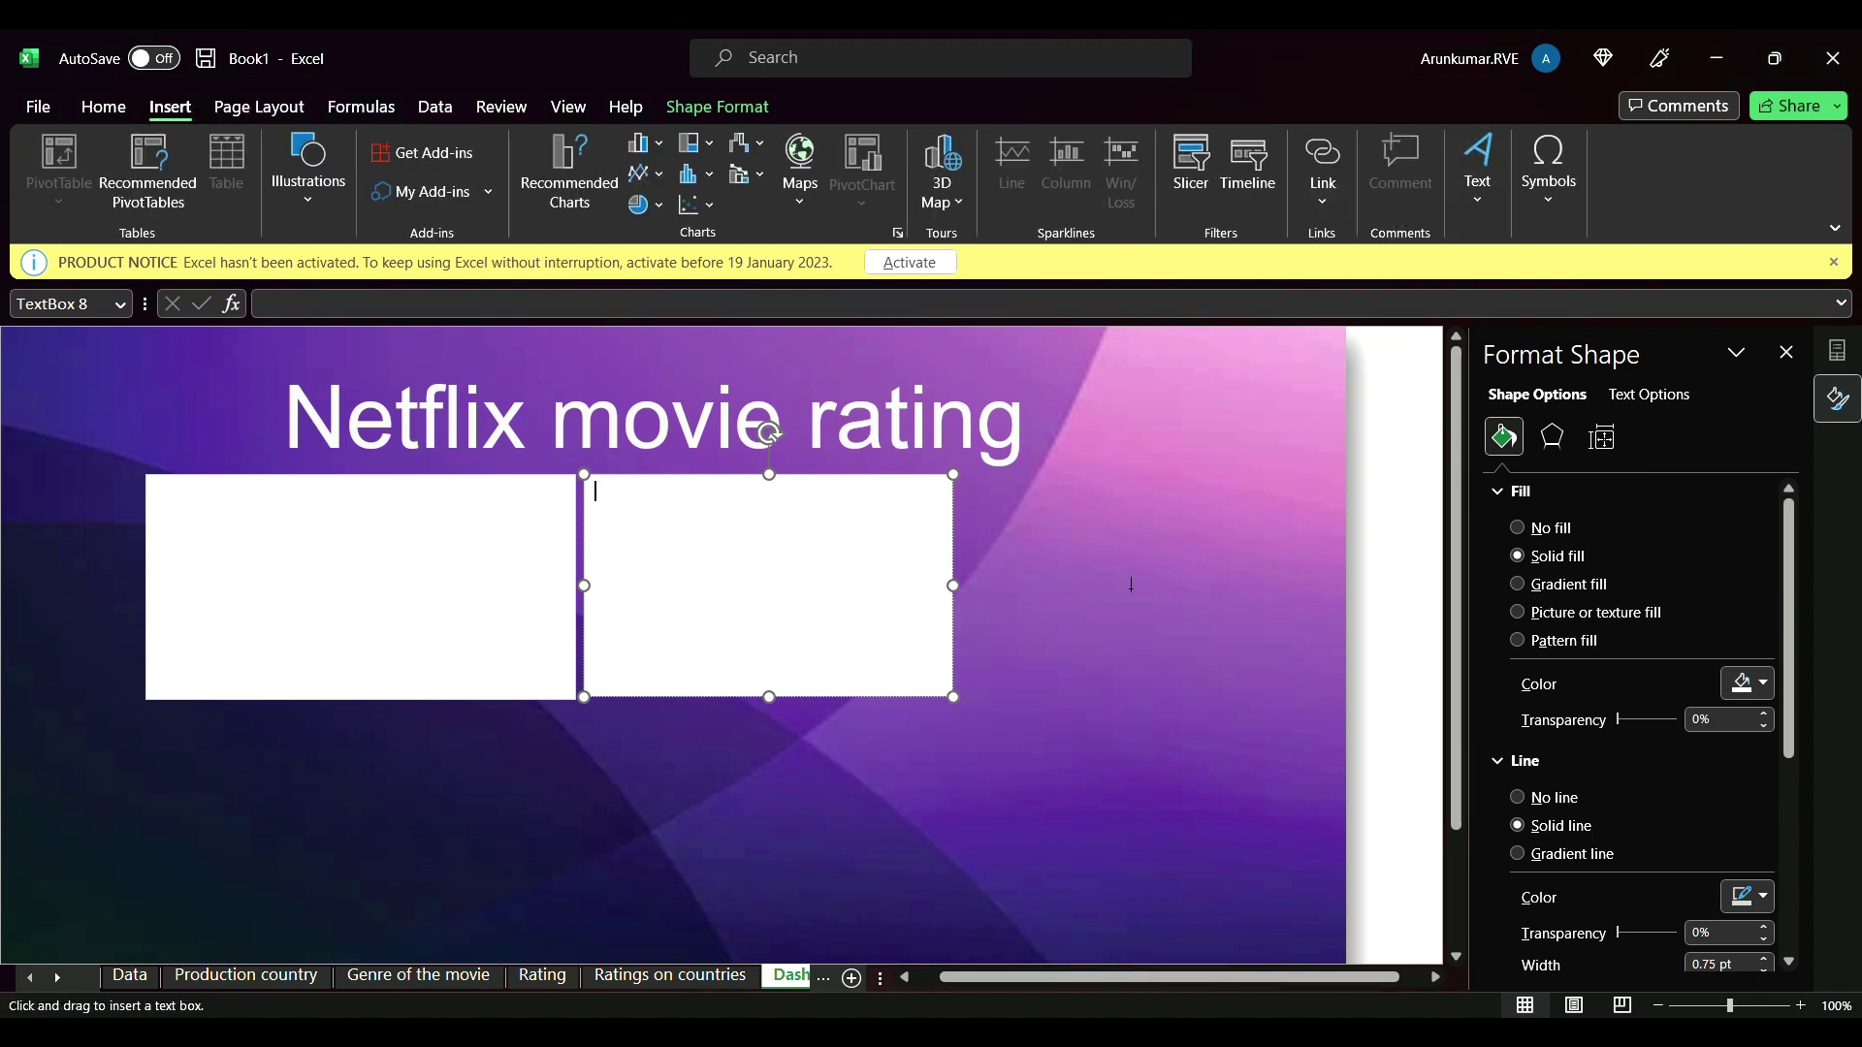
left_click_drag(963, 693, 1345, 477)
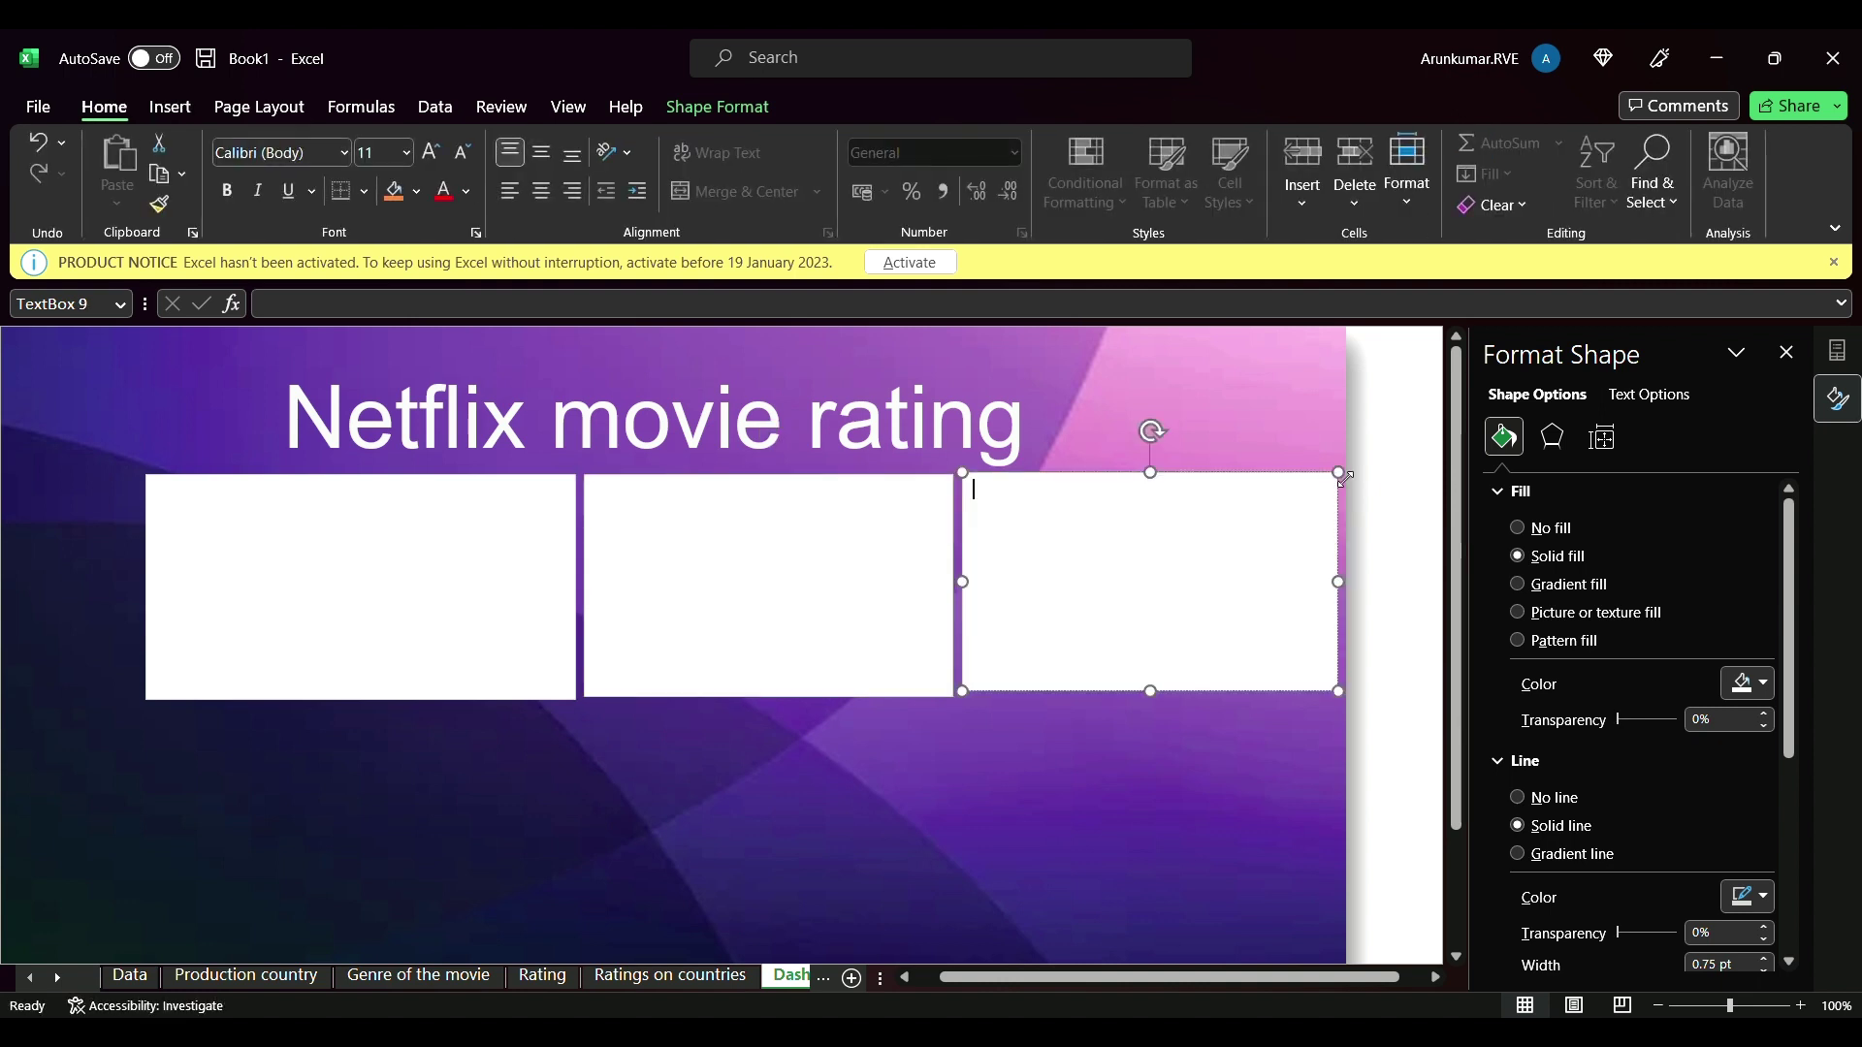
left_click(1342, 745)
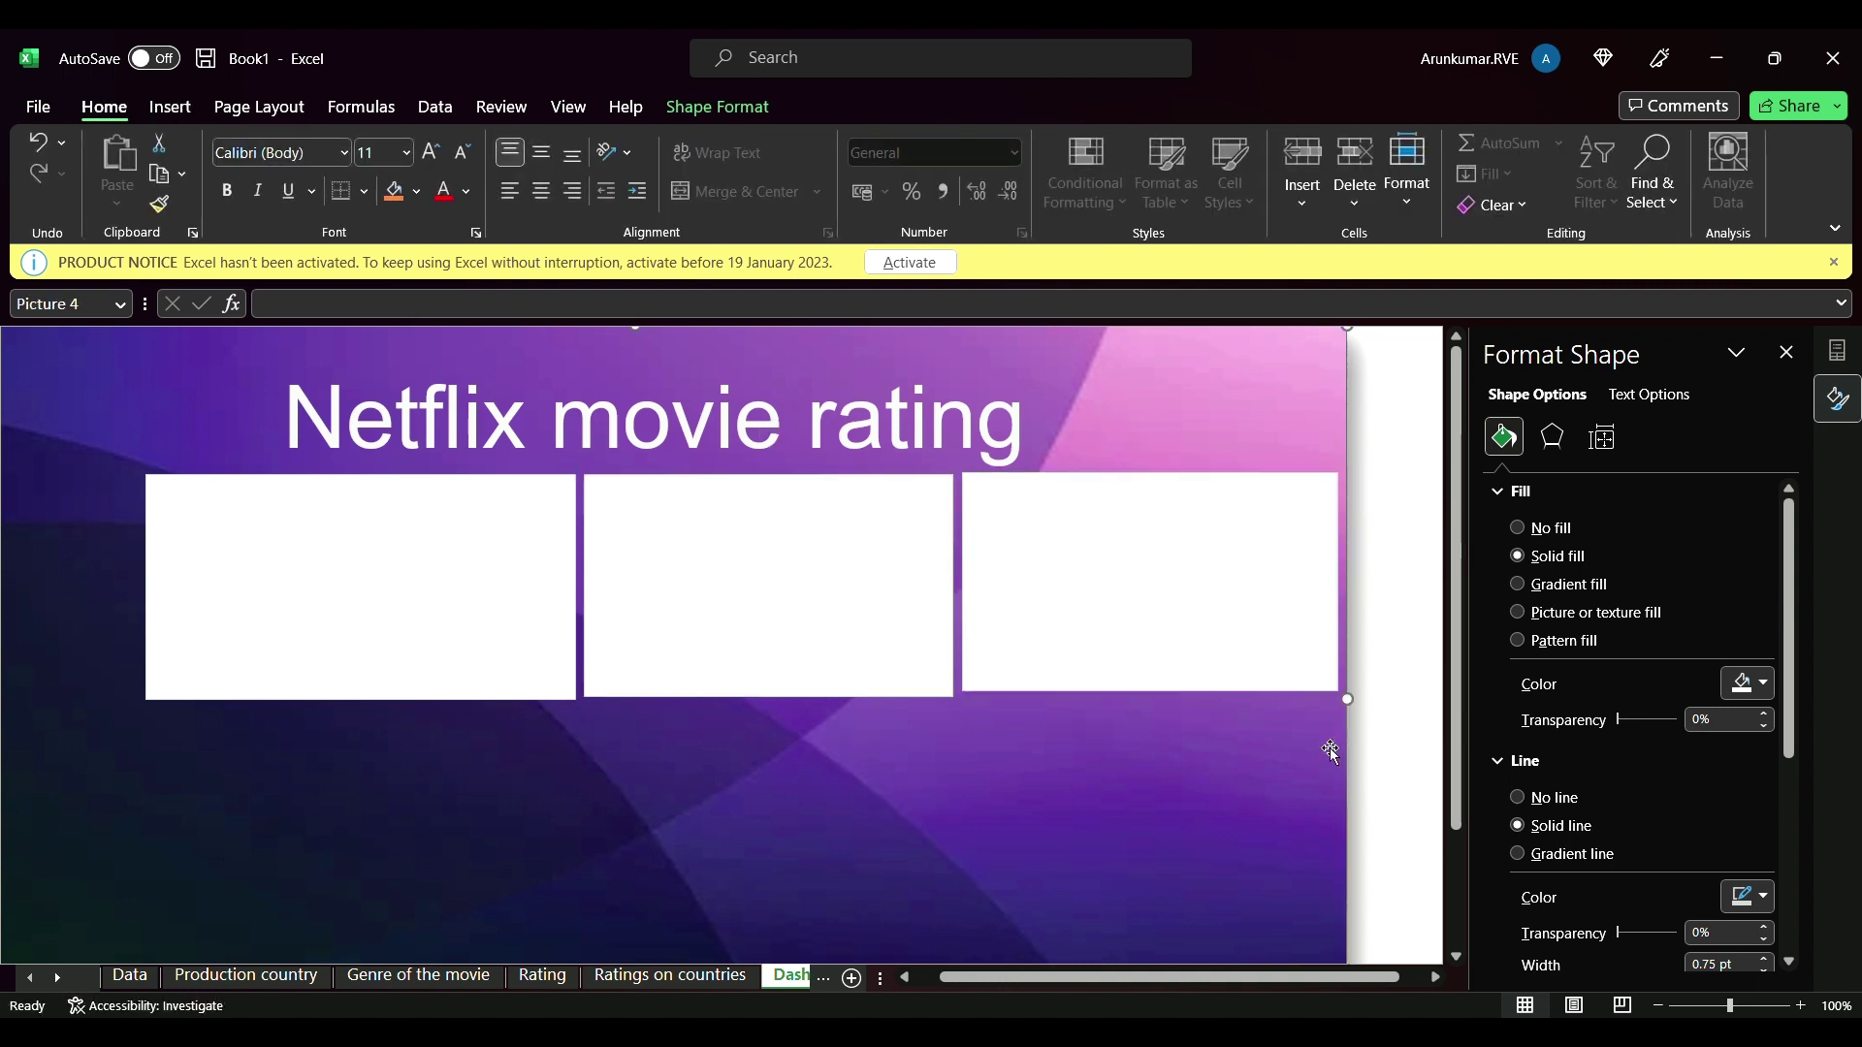
scroll(1394, 710, "right", 1)
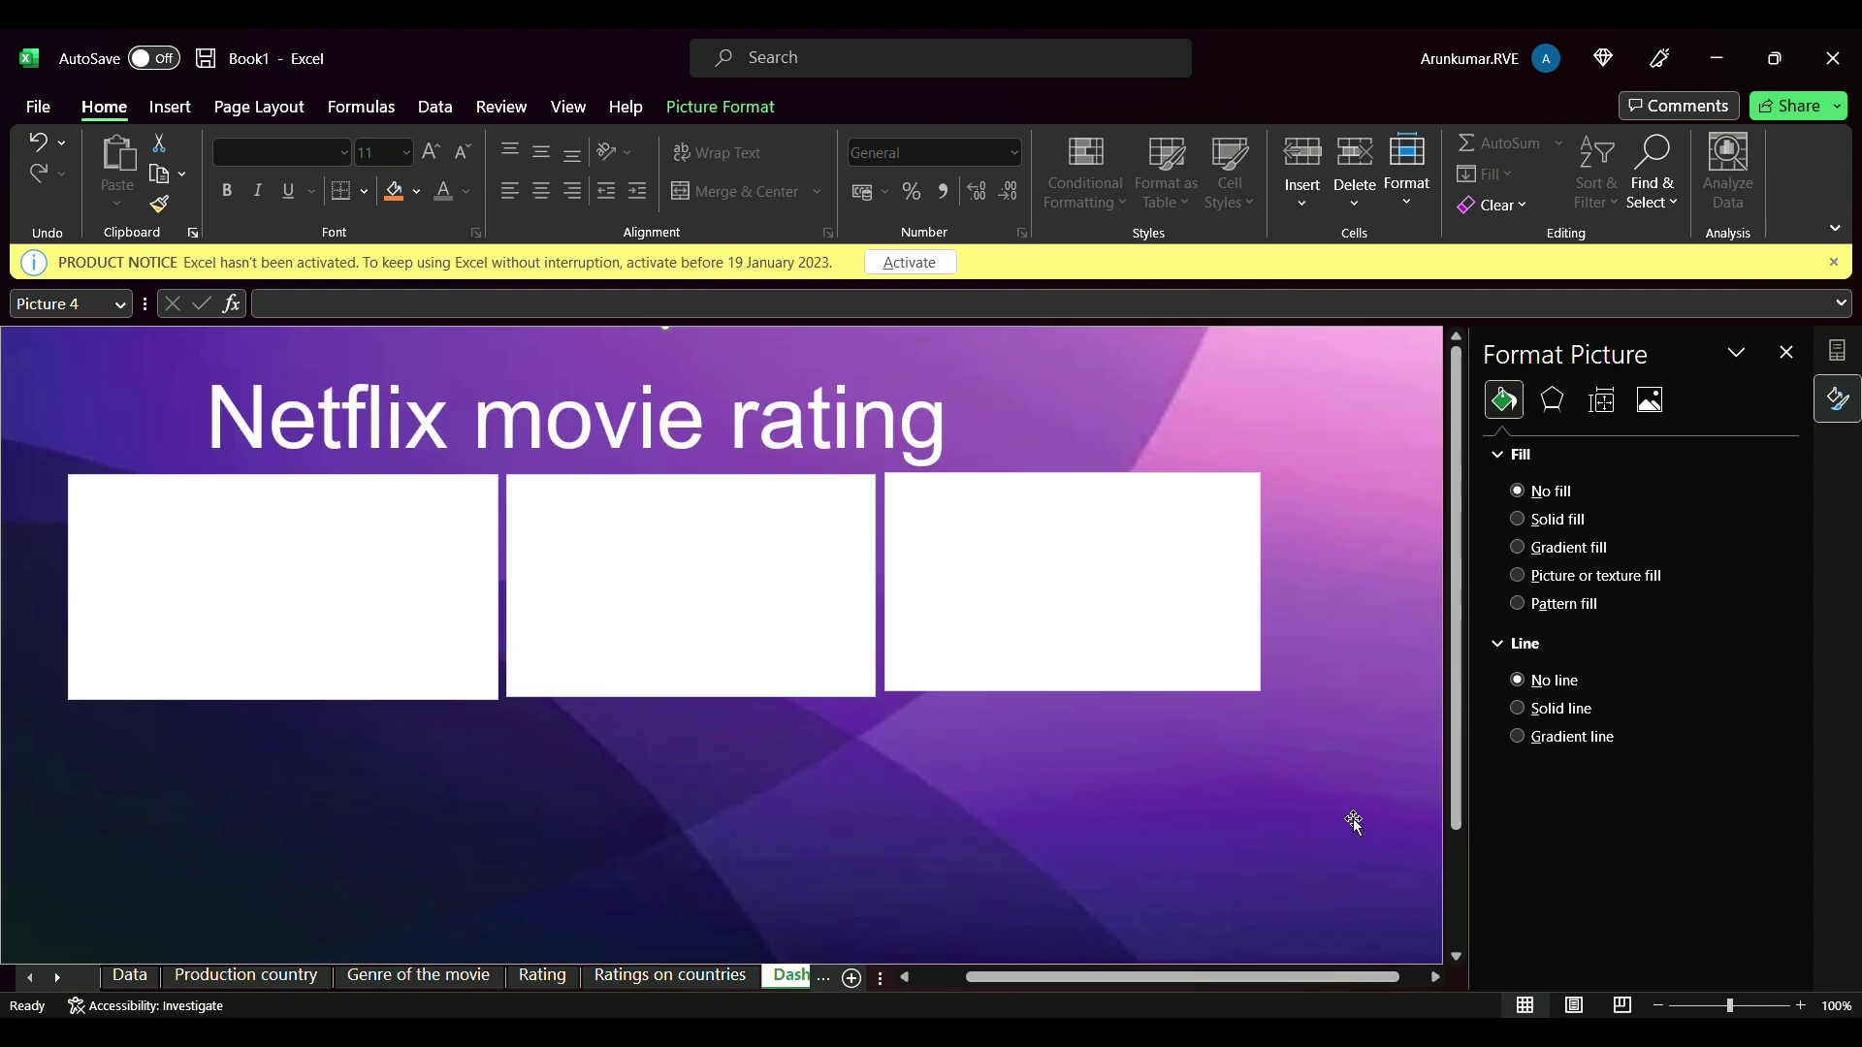
- Make the right-hand box slightly taller and wider
left_click(1085, 632)
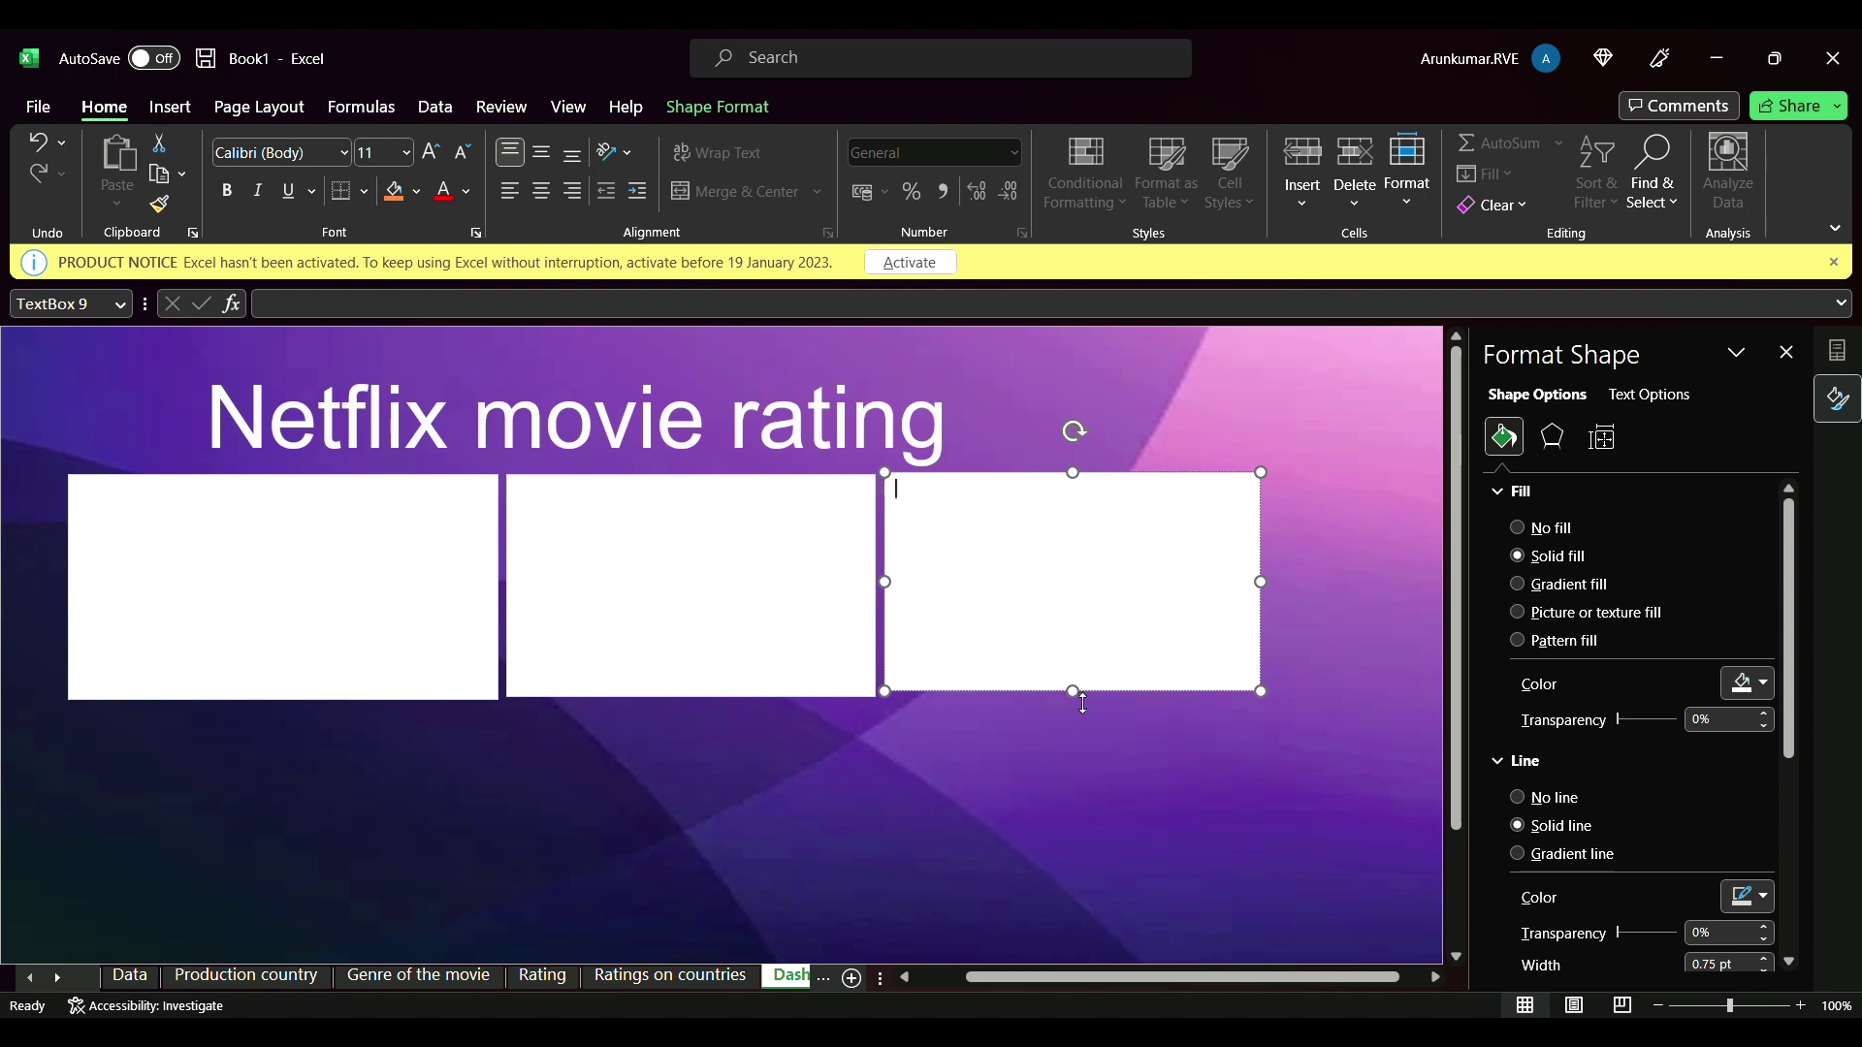
left_click_drag(1080, 706, 1078, 709)
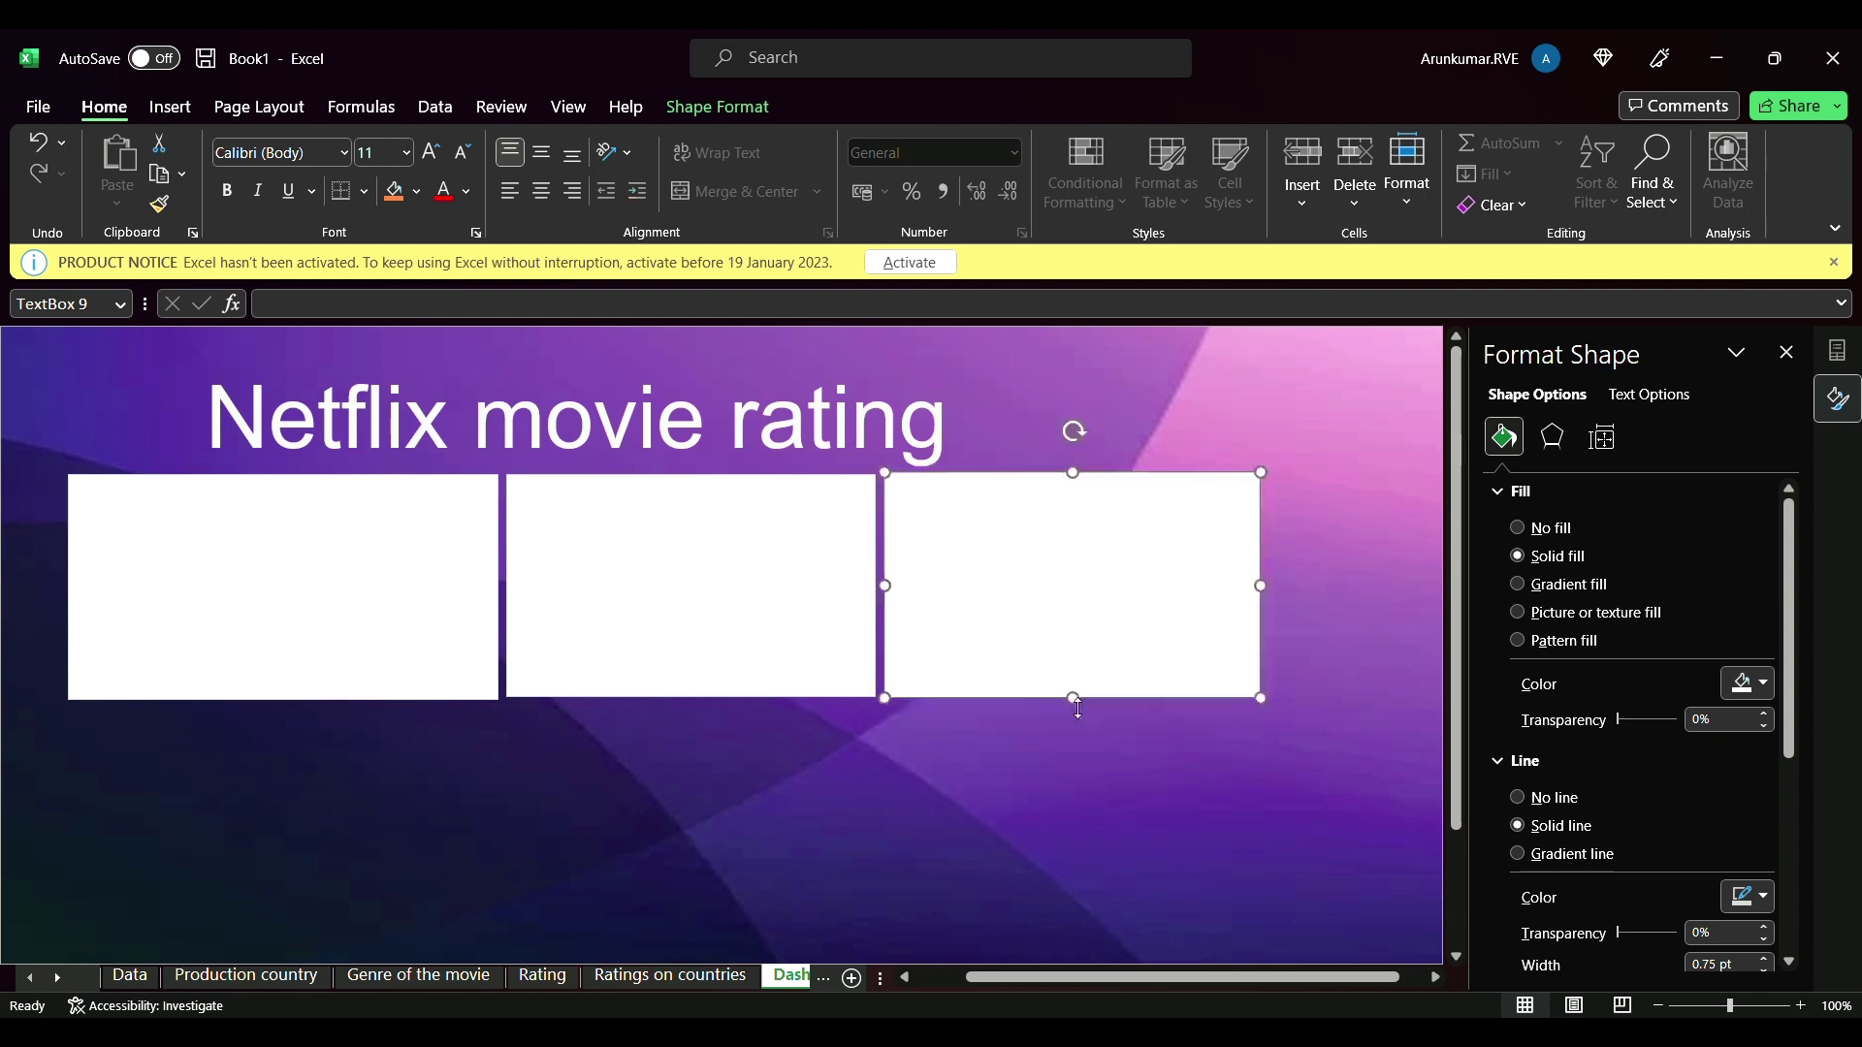
left_click_drag(1264, 592, 1298, 592)
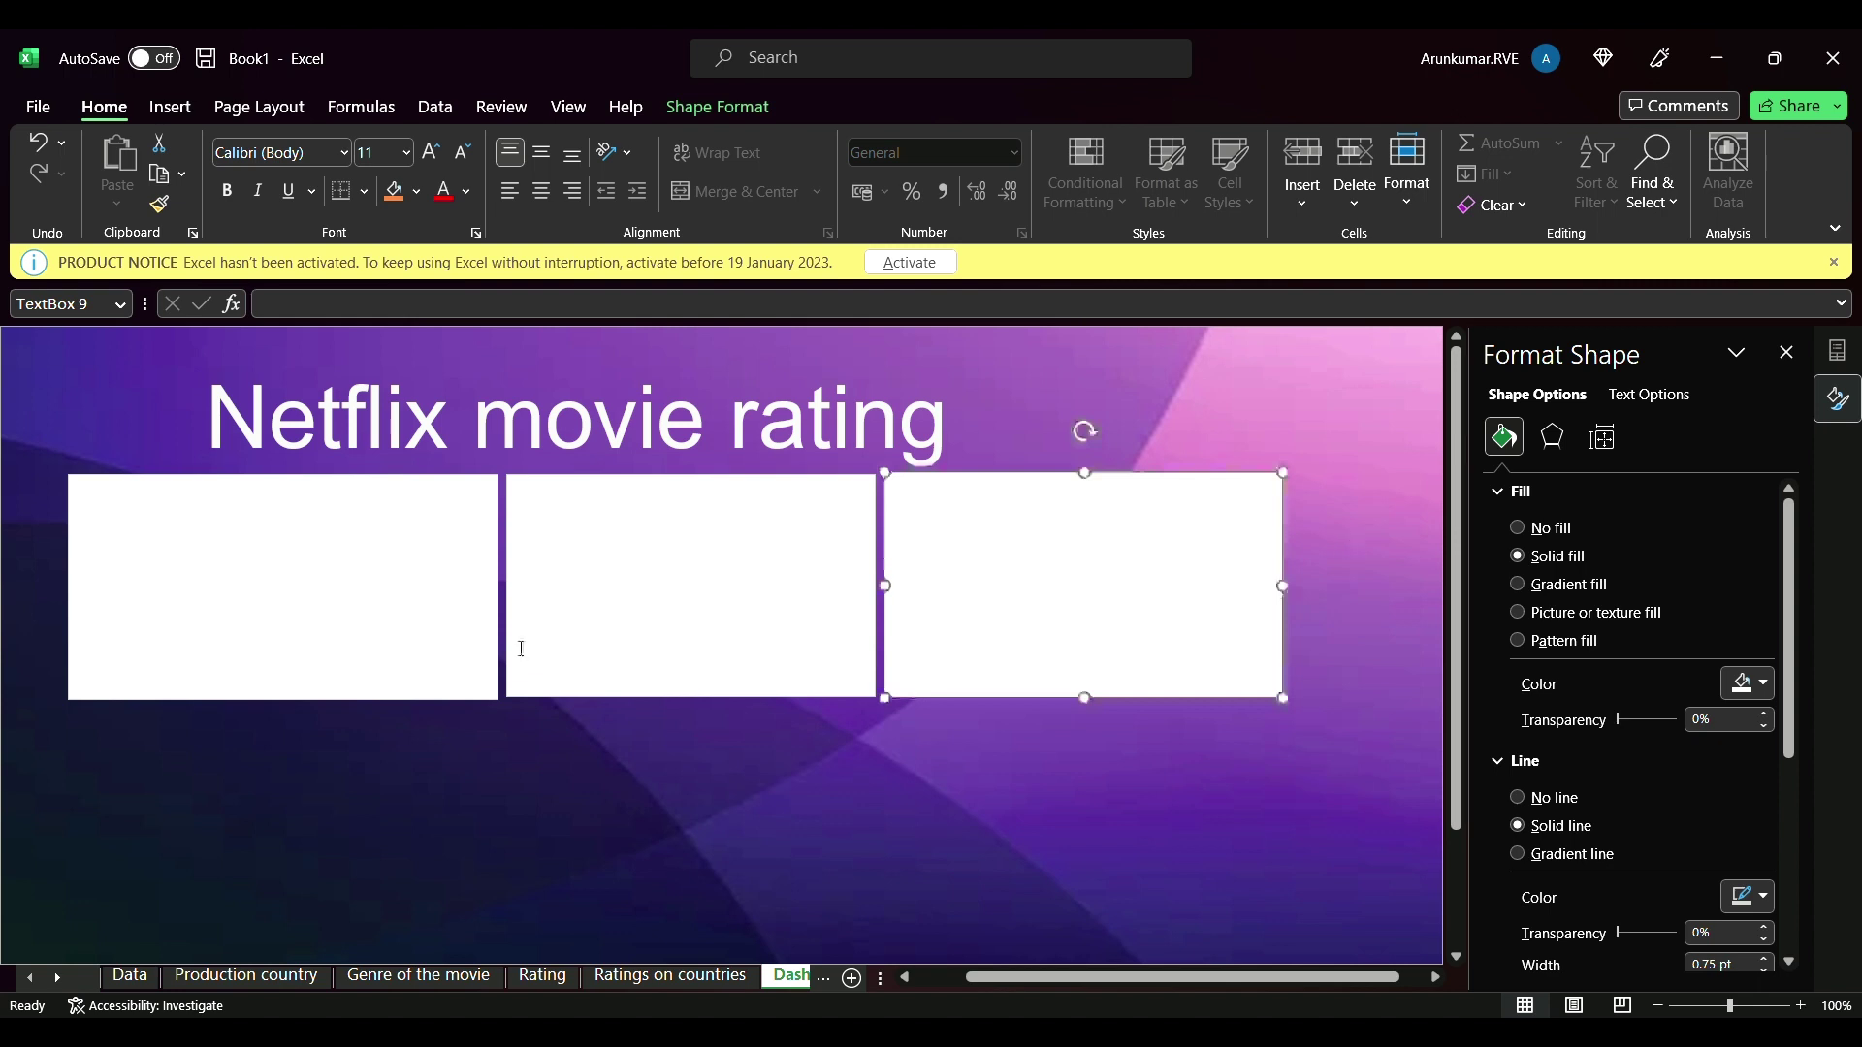
- Set No fill and No line on the left, middle and right boxes
left_click(378, 656)
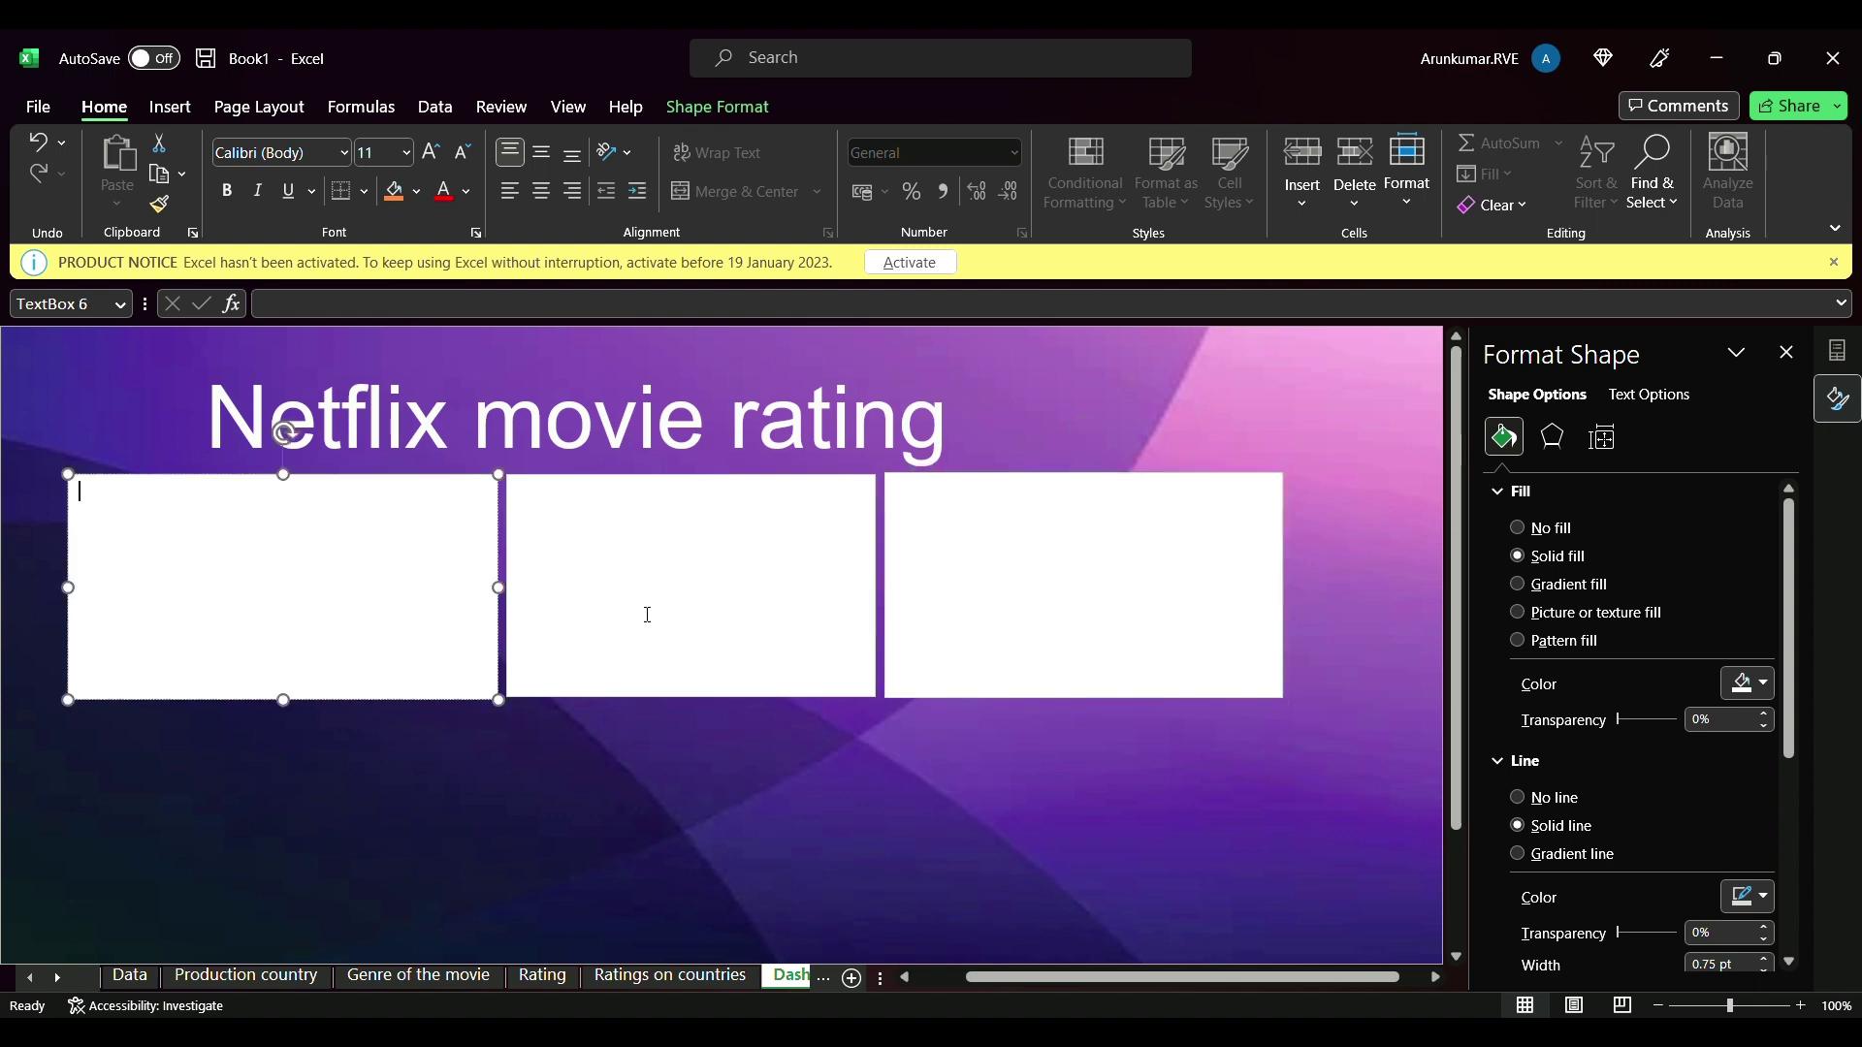
left_click(1521, 528)
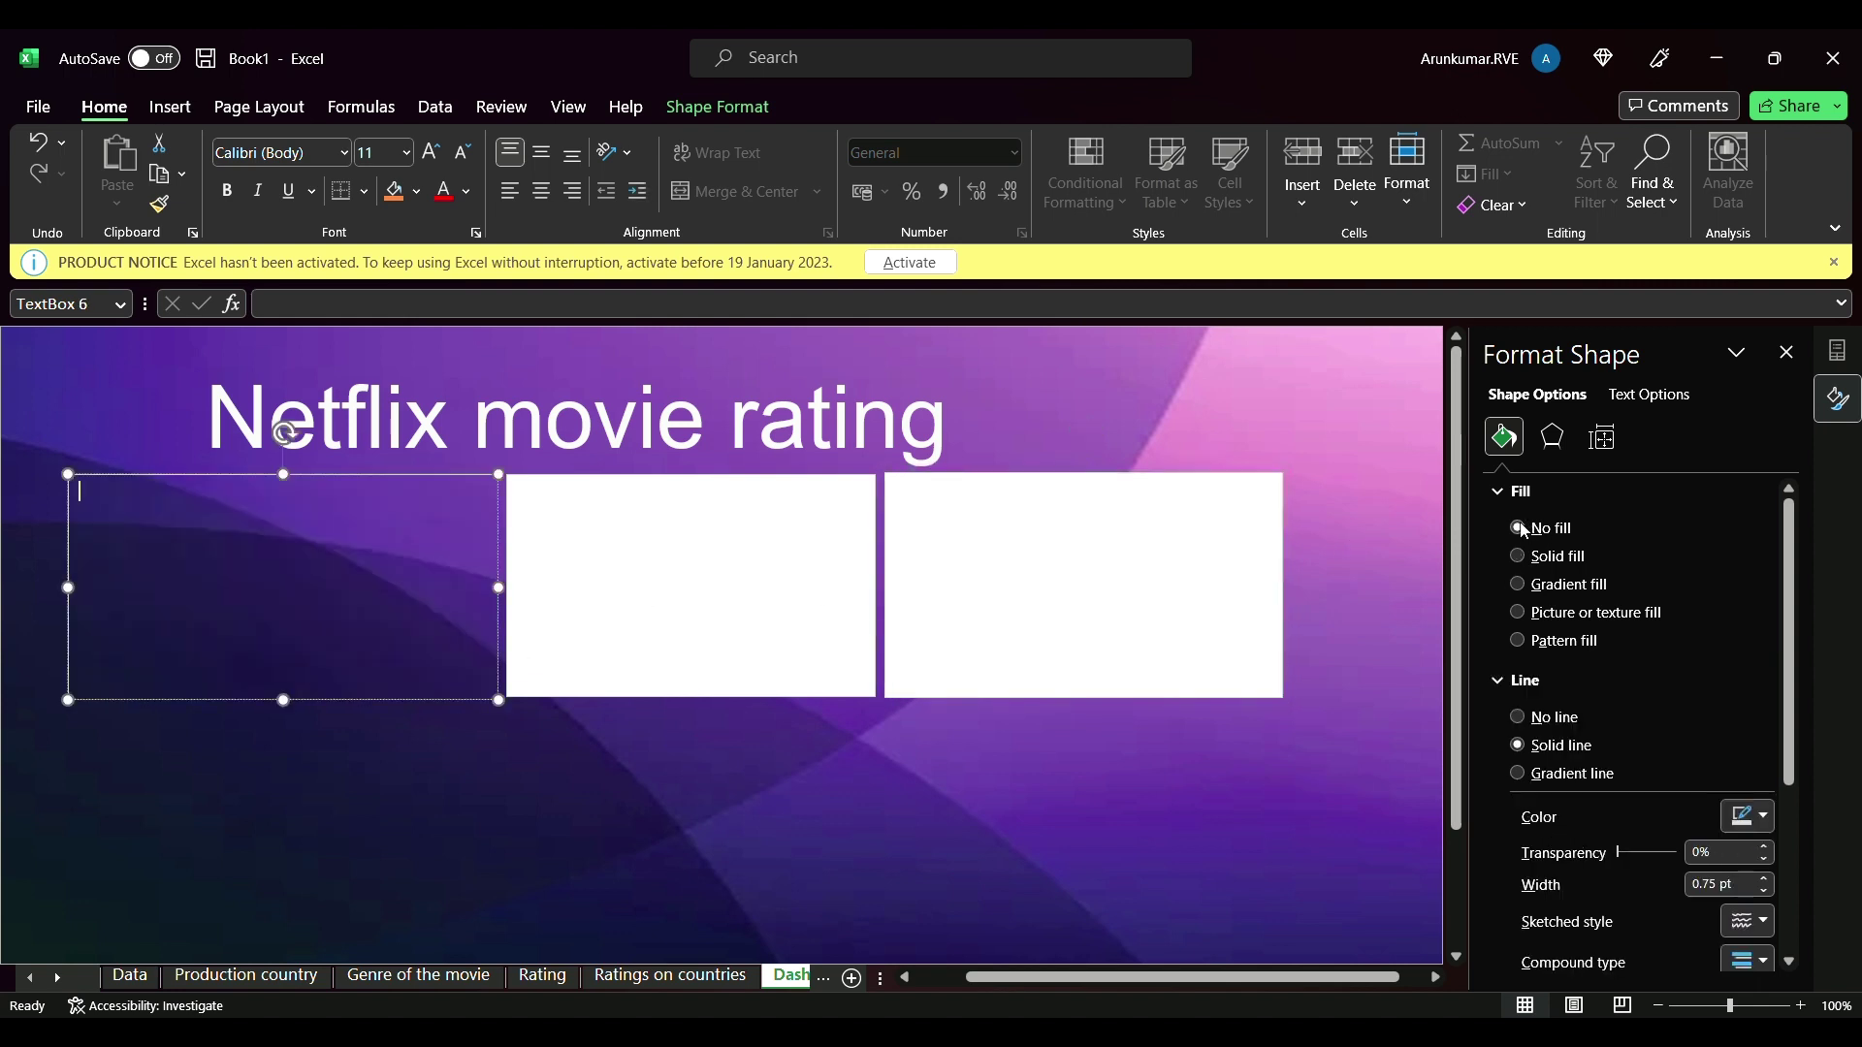
left_click(1520, 718)
left_click(780, 599)
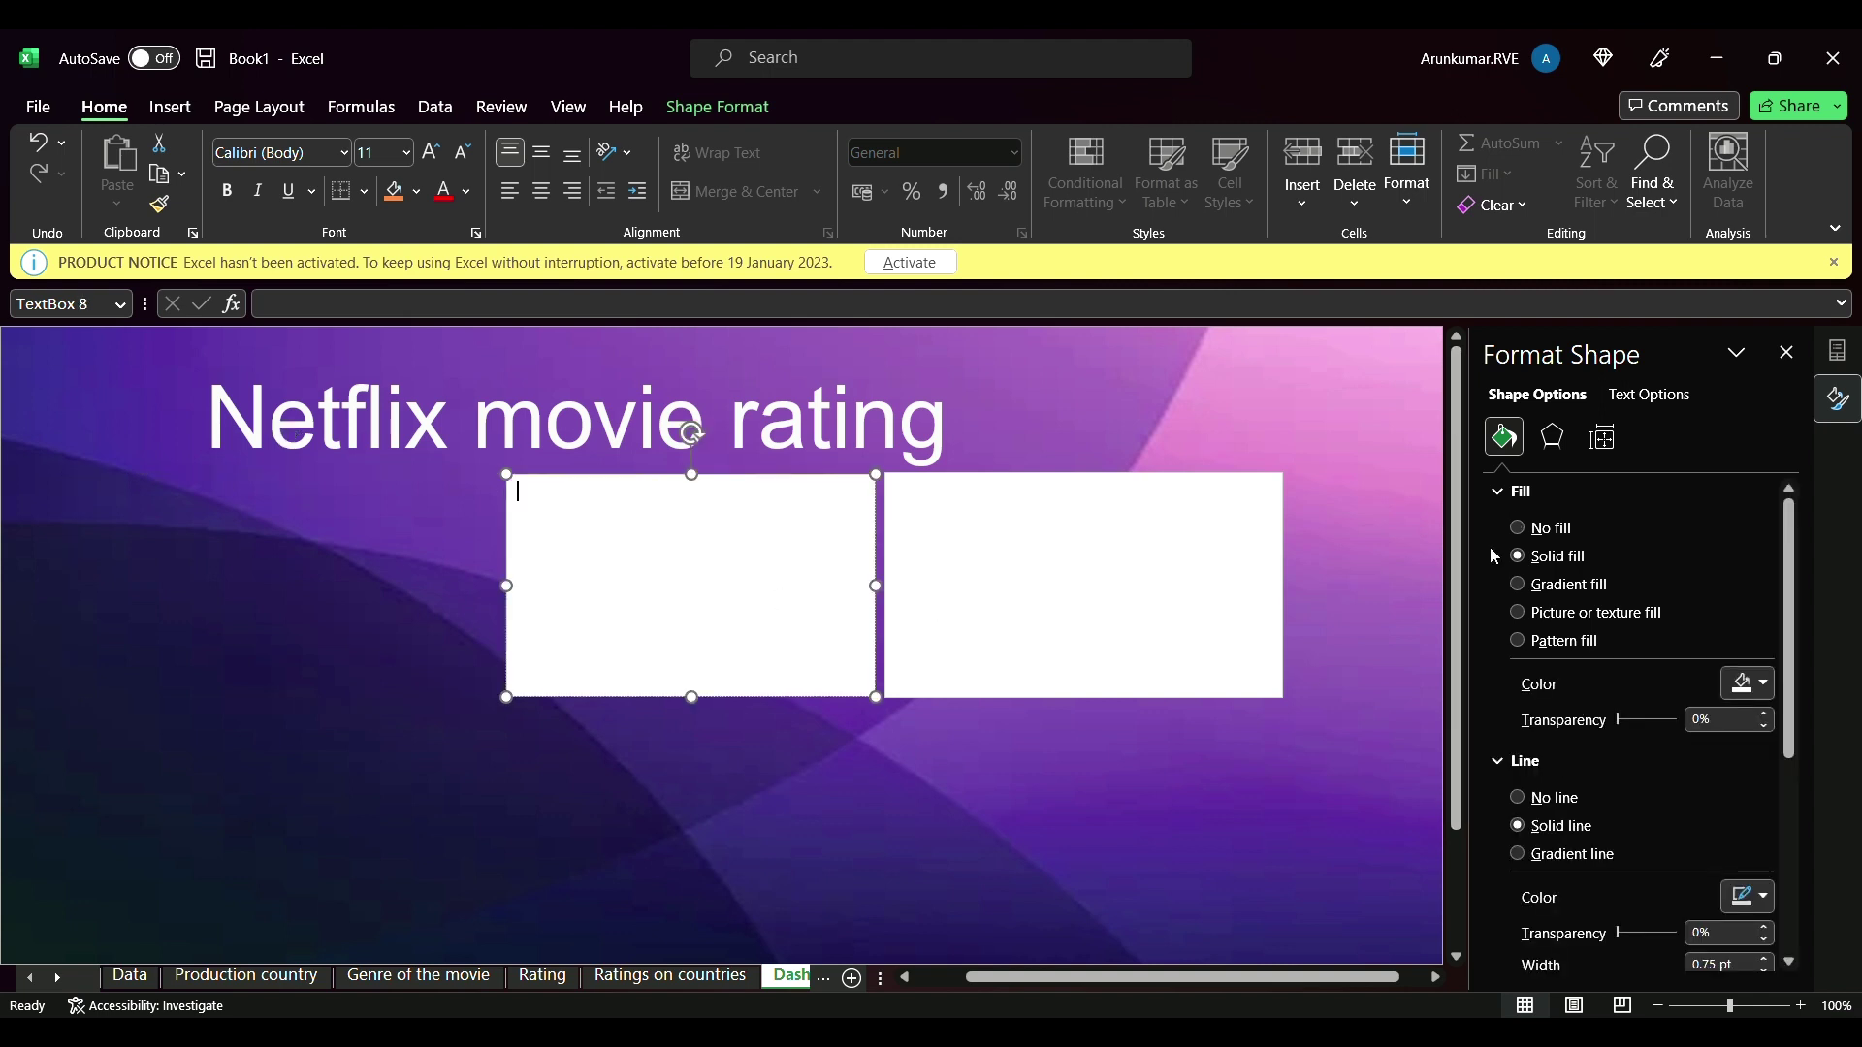
left_click(1518, 529)
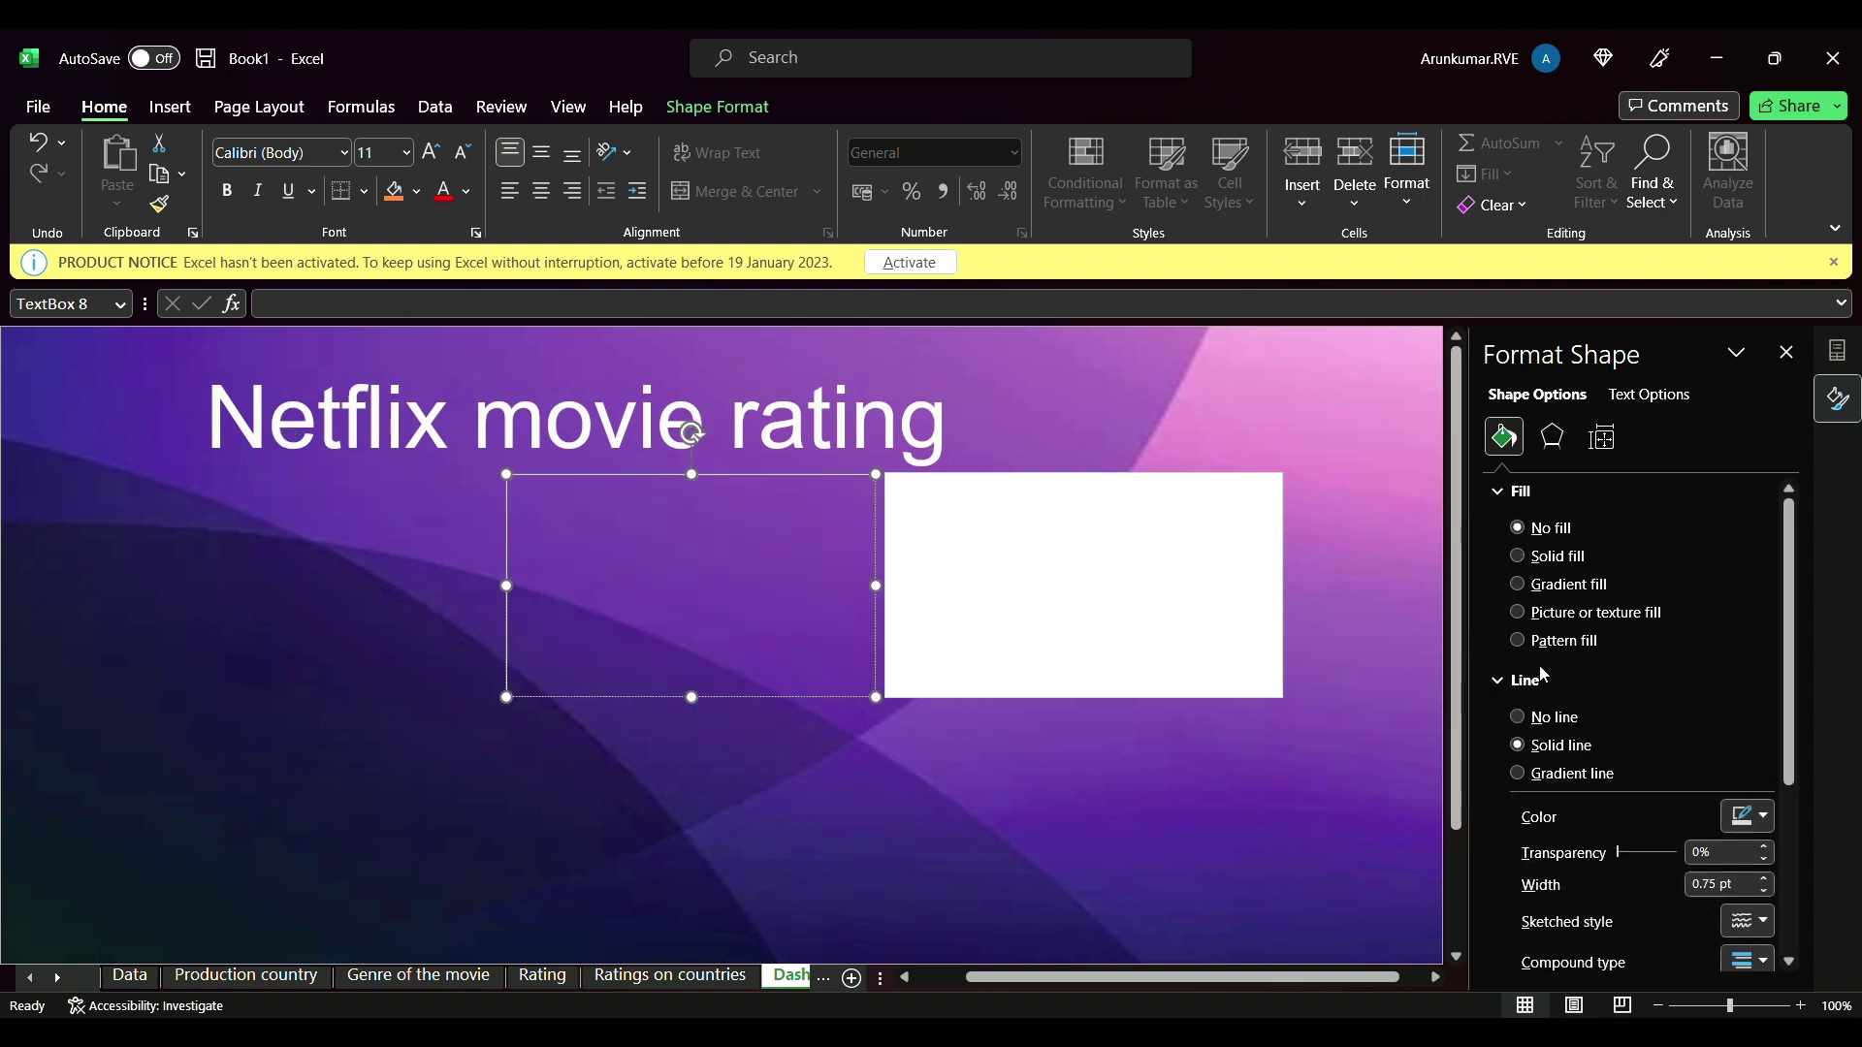
left_click(1519, 718)
left_click(1154, 593)
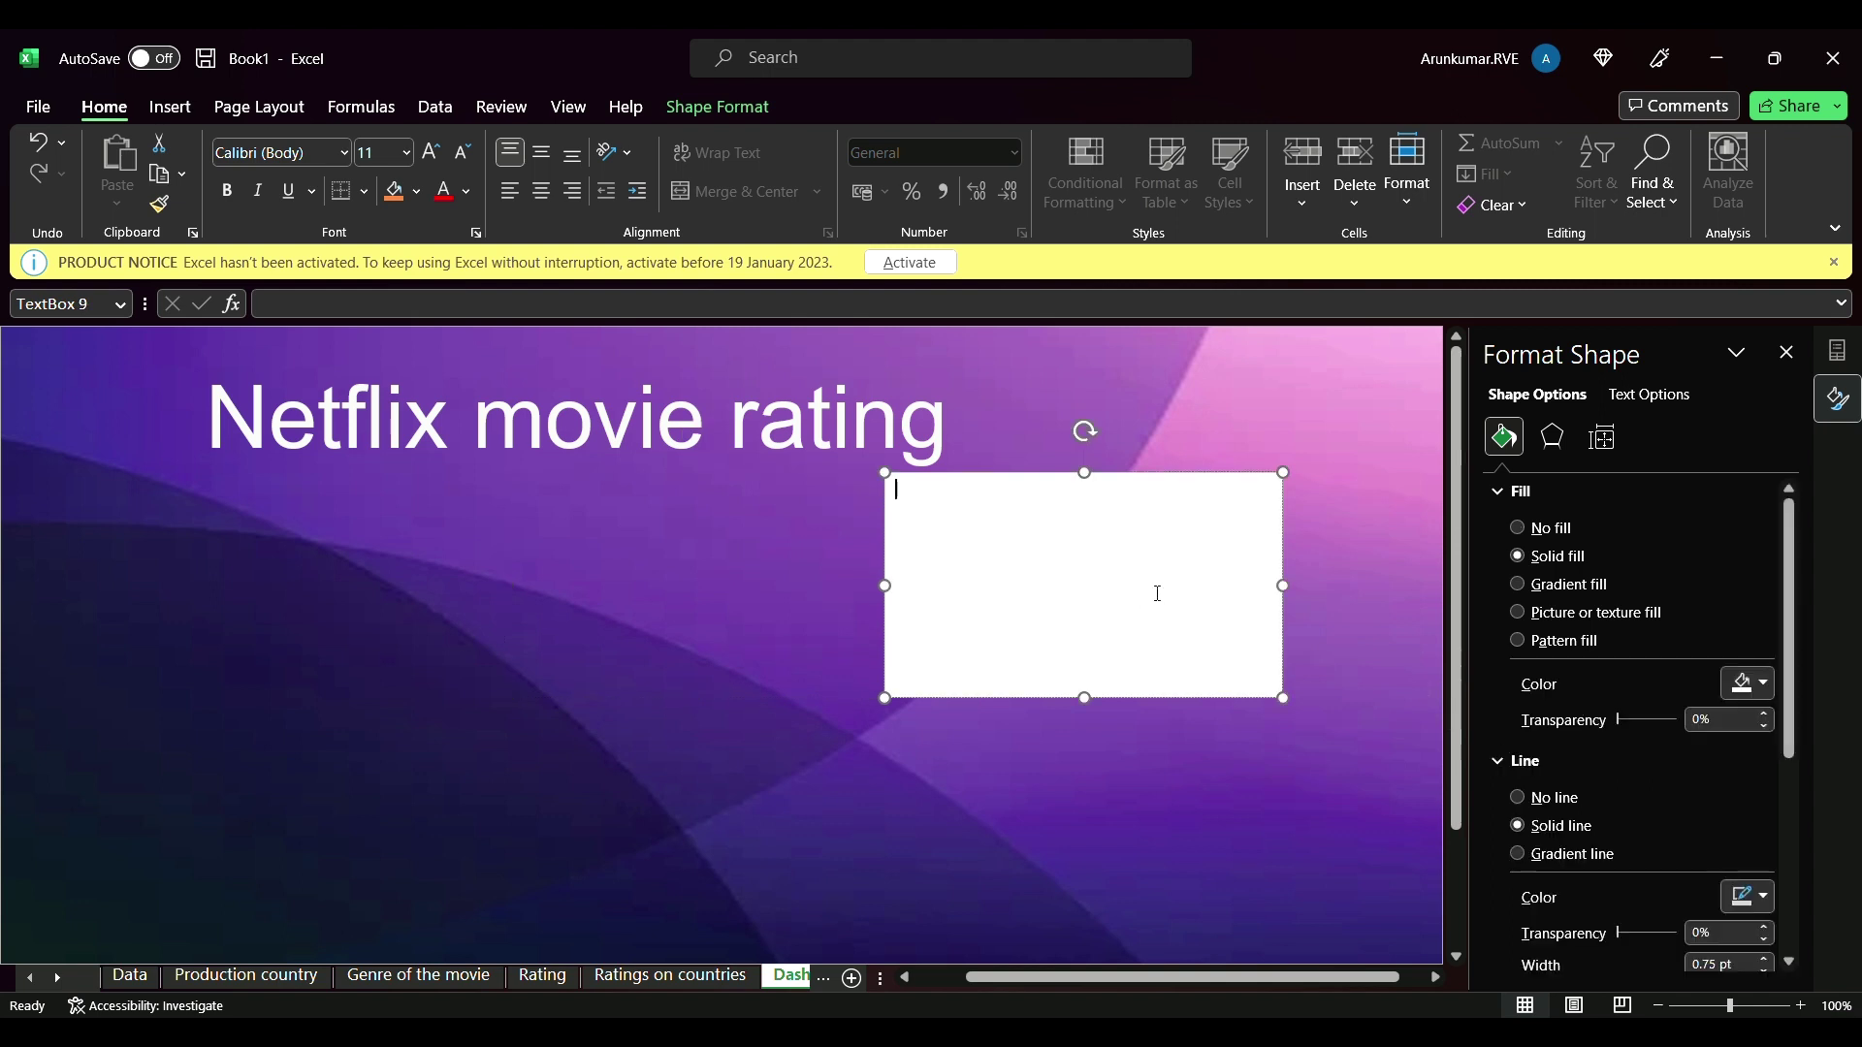
left_click(1518, 529)
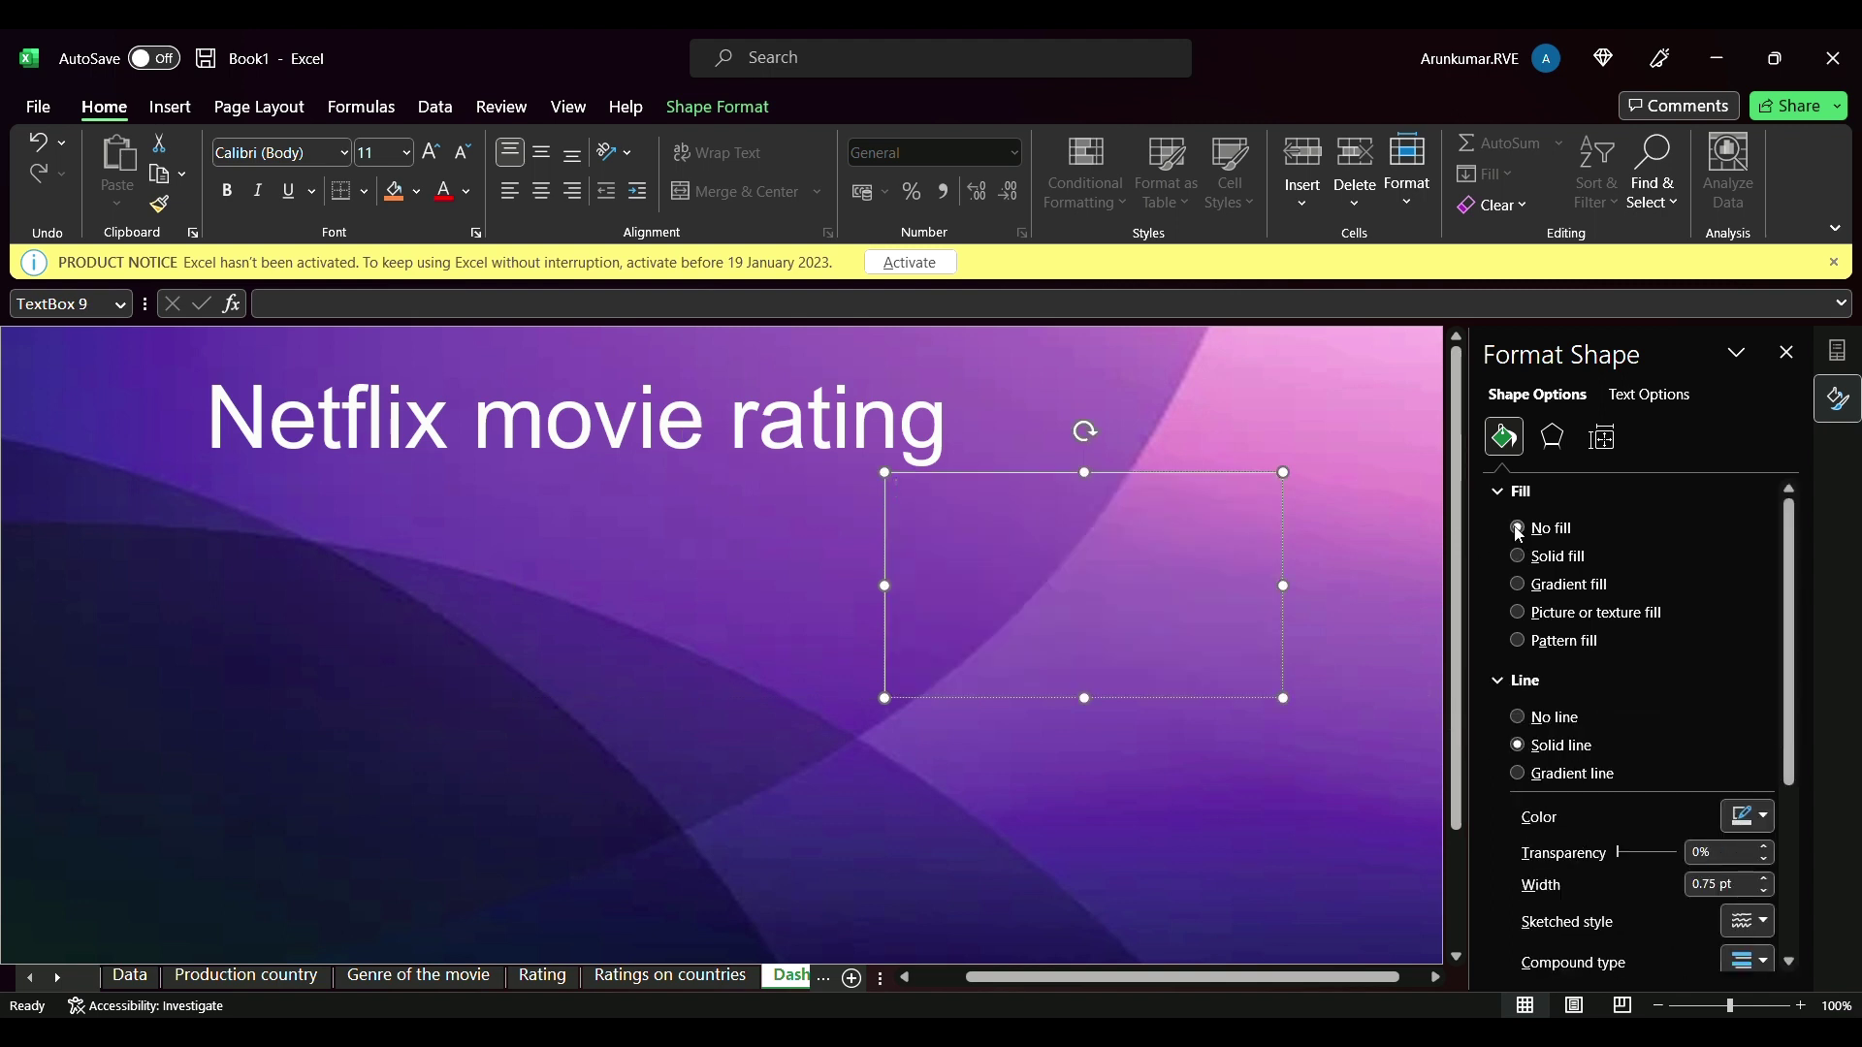
left_click(1518, 717)
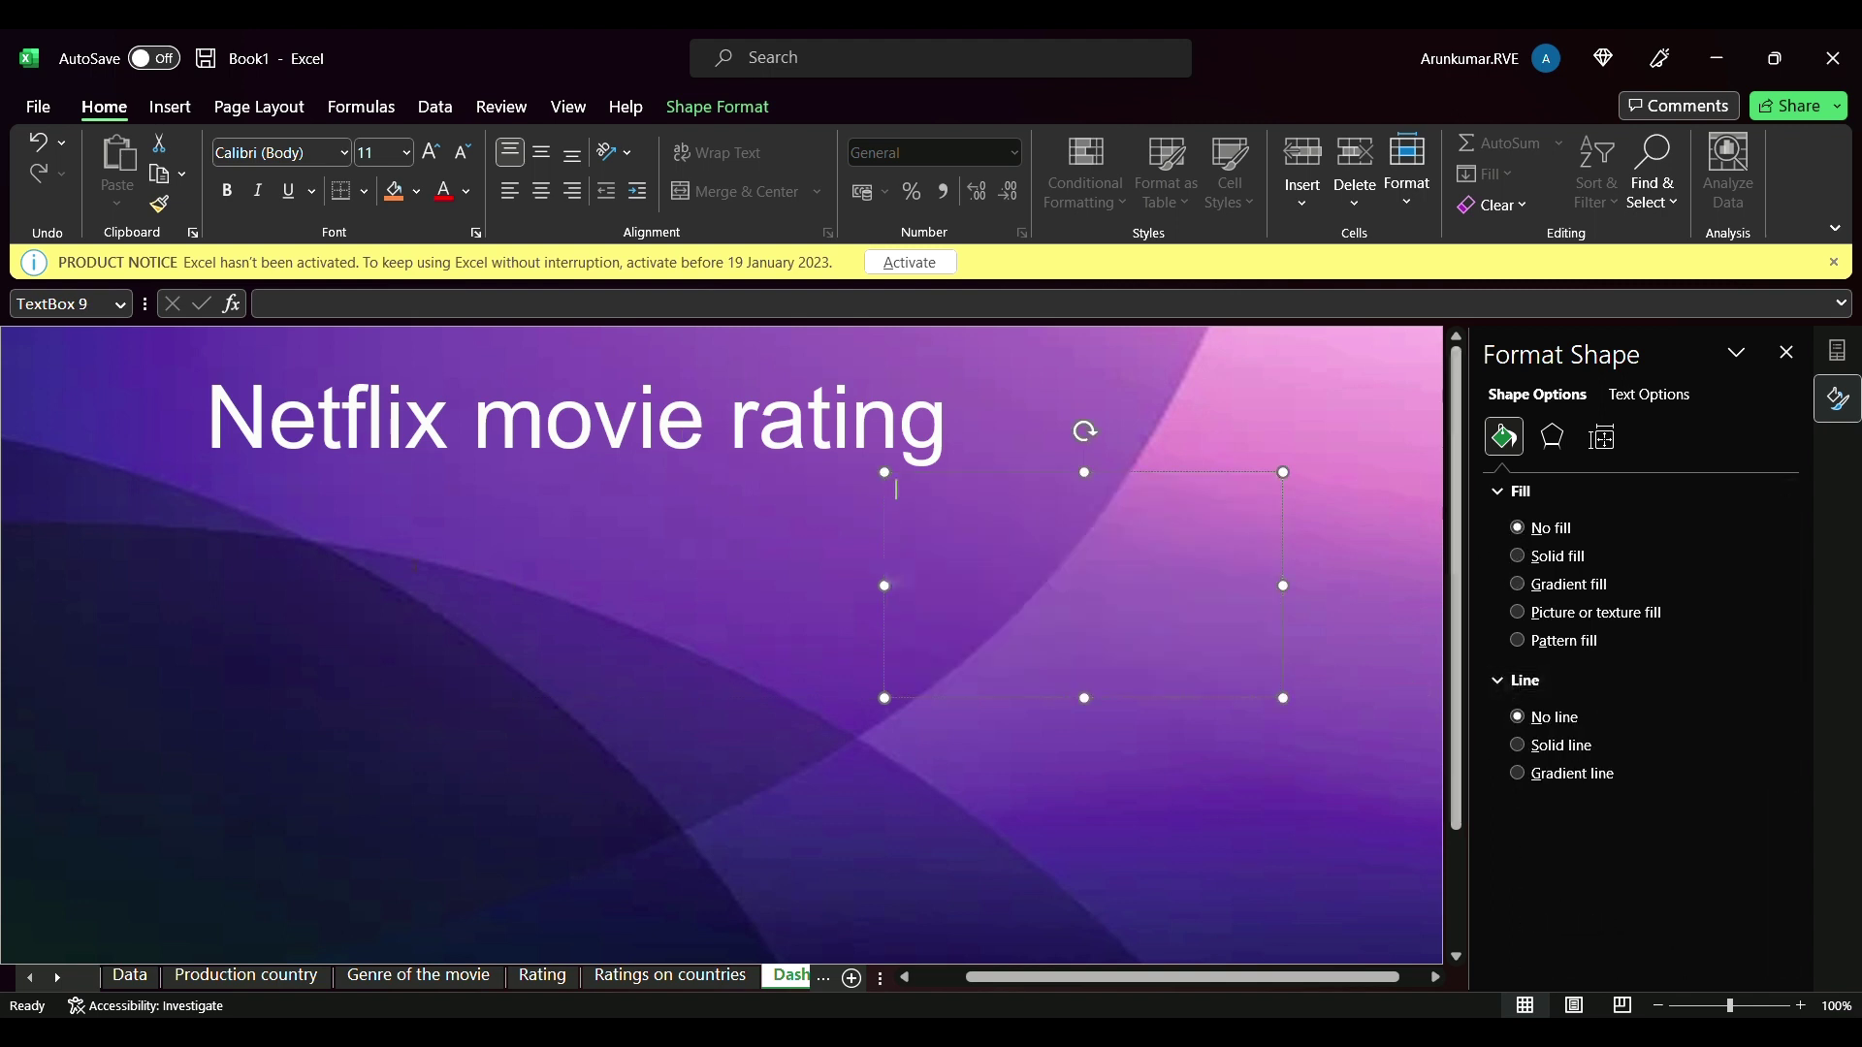
left_click(415, 566)
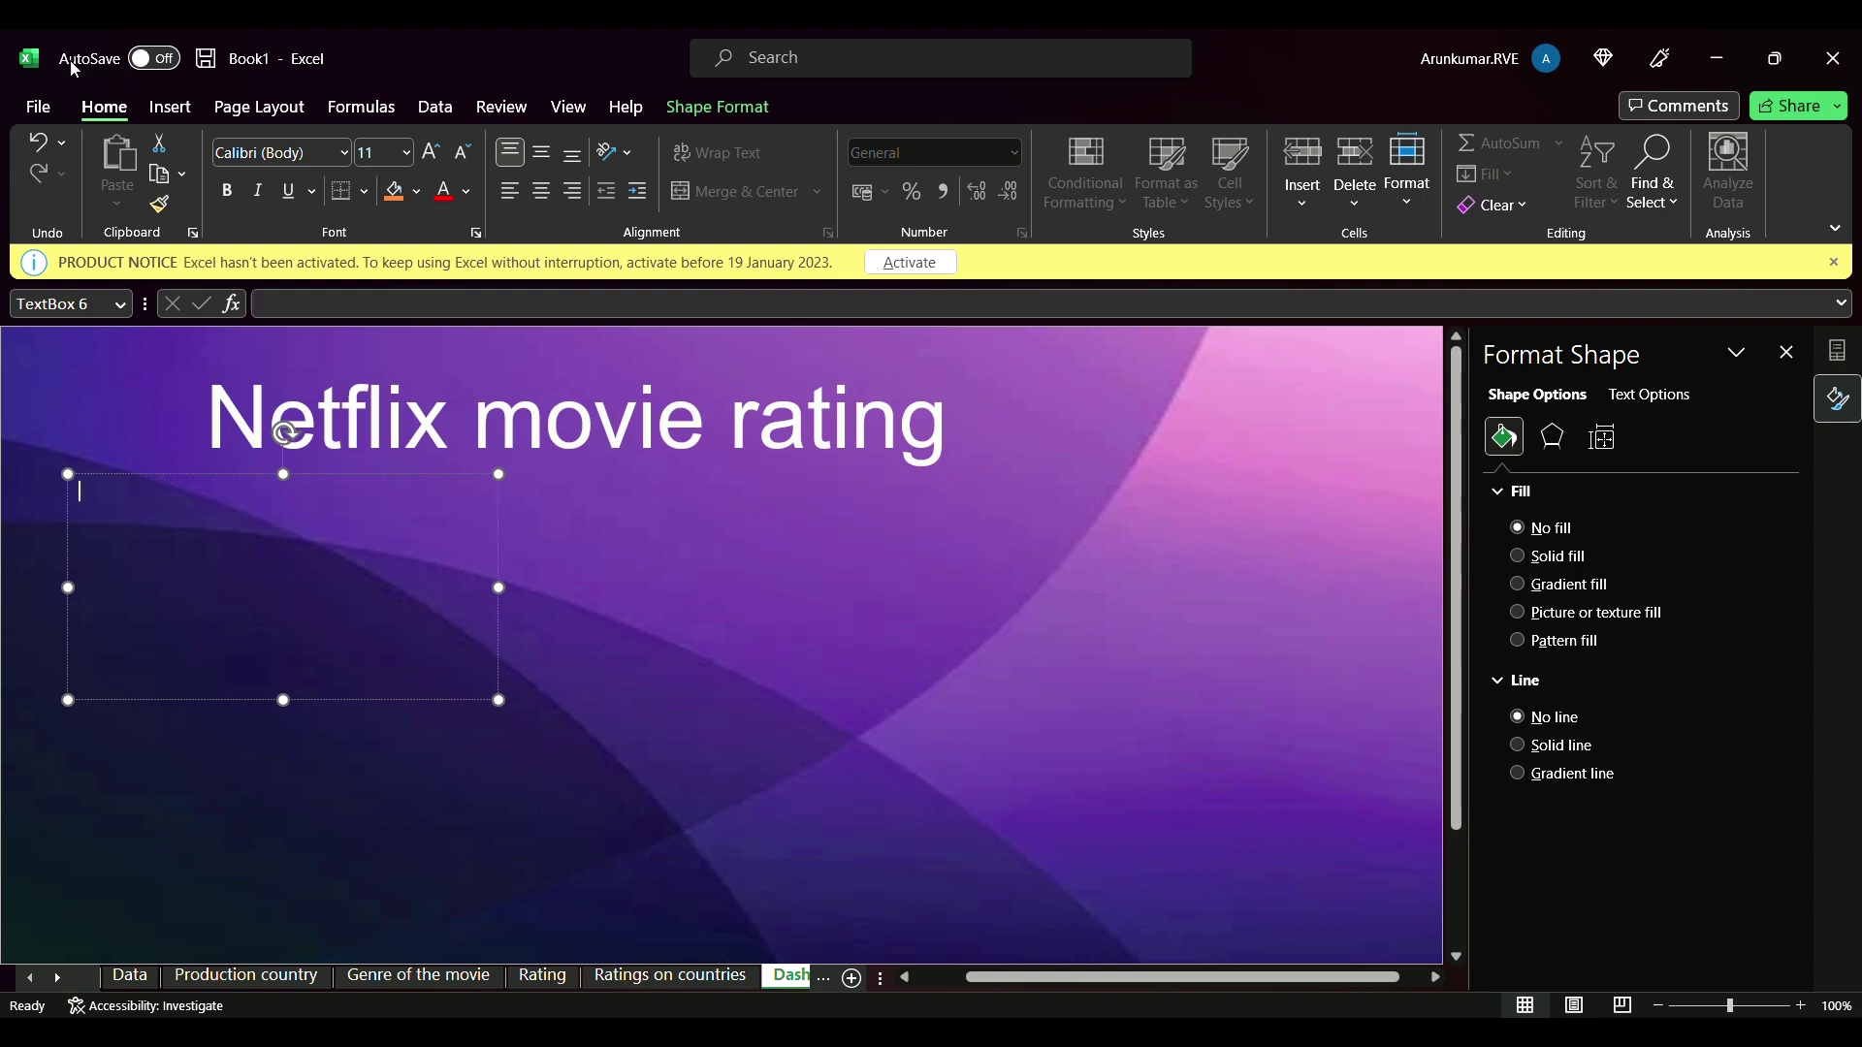
- Draw a text box at the lower left of the dashboard
left_click(172, 108)
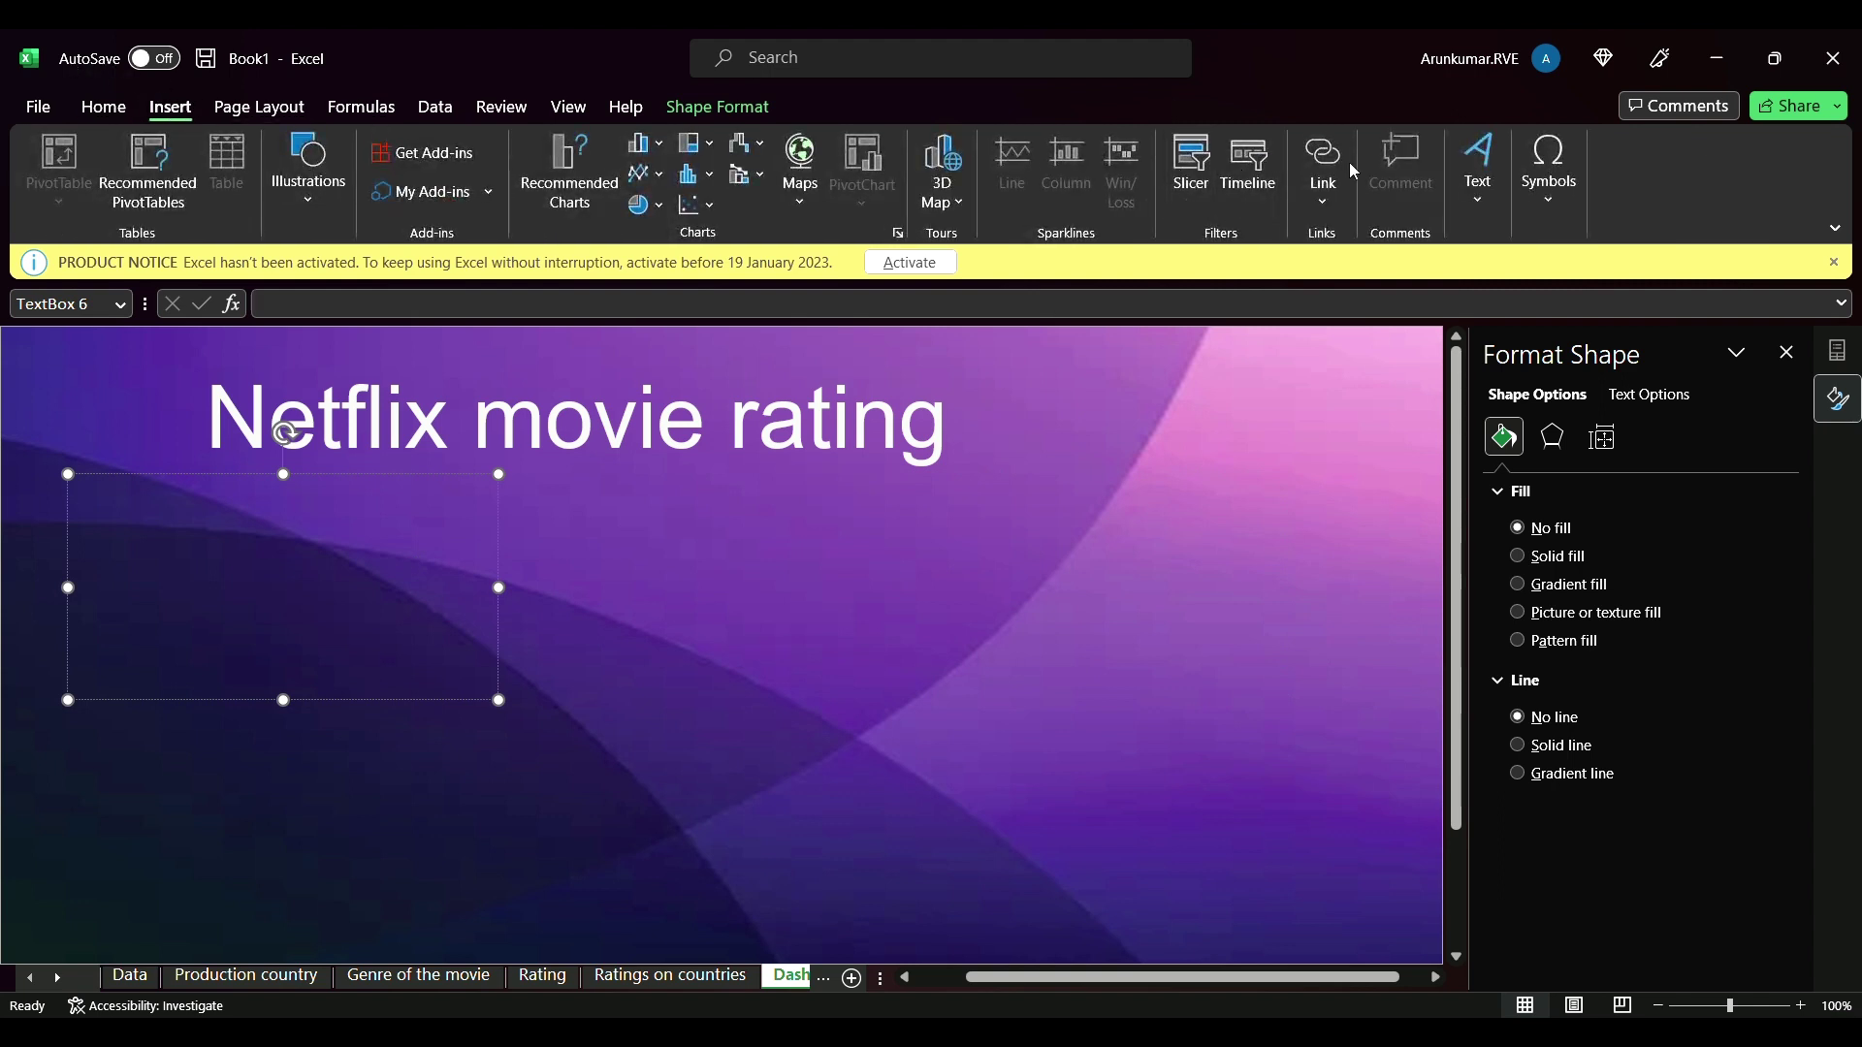
left_click(1476, 175)
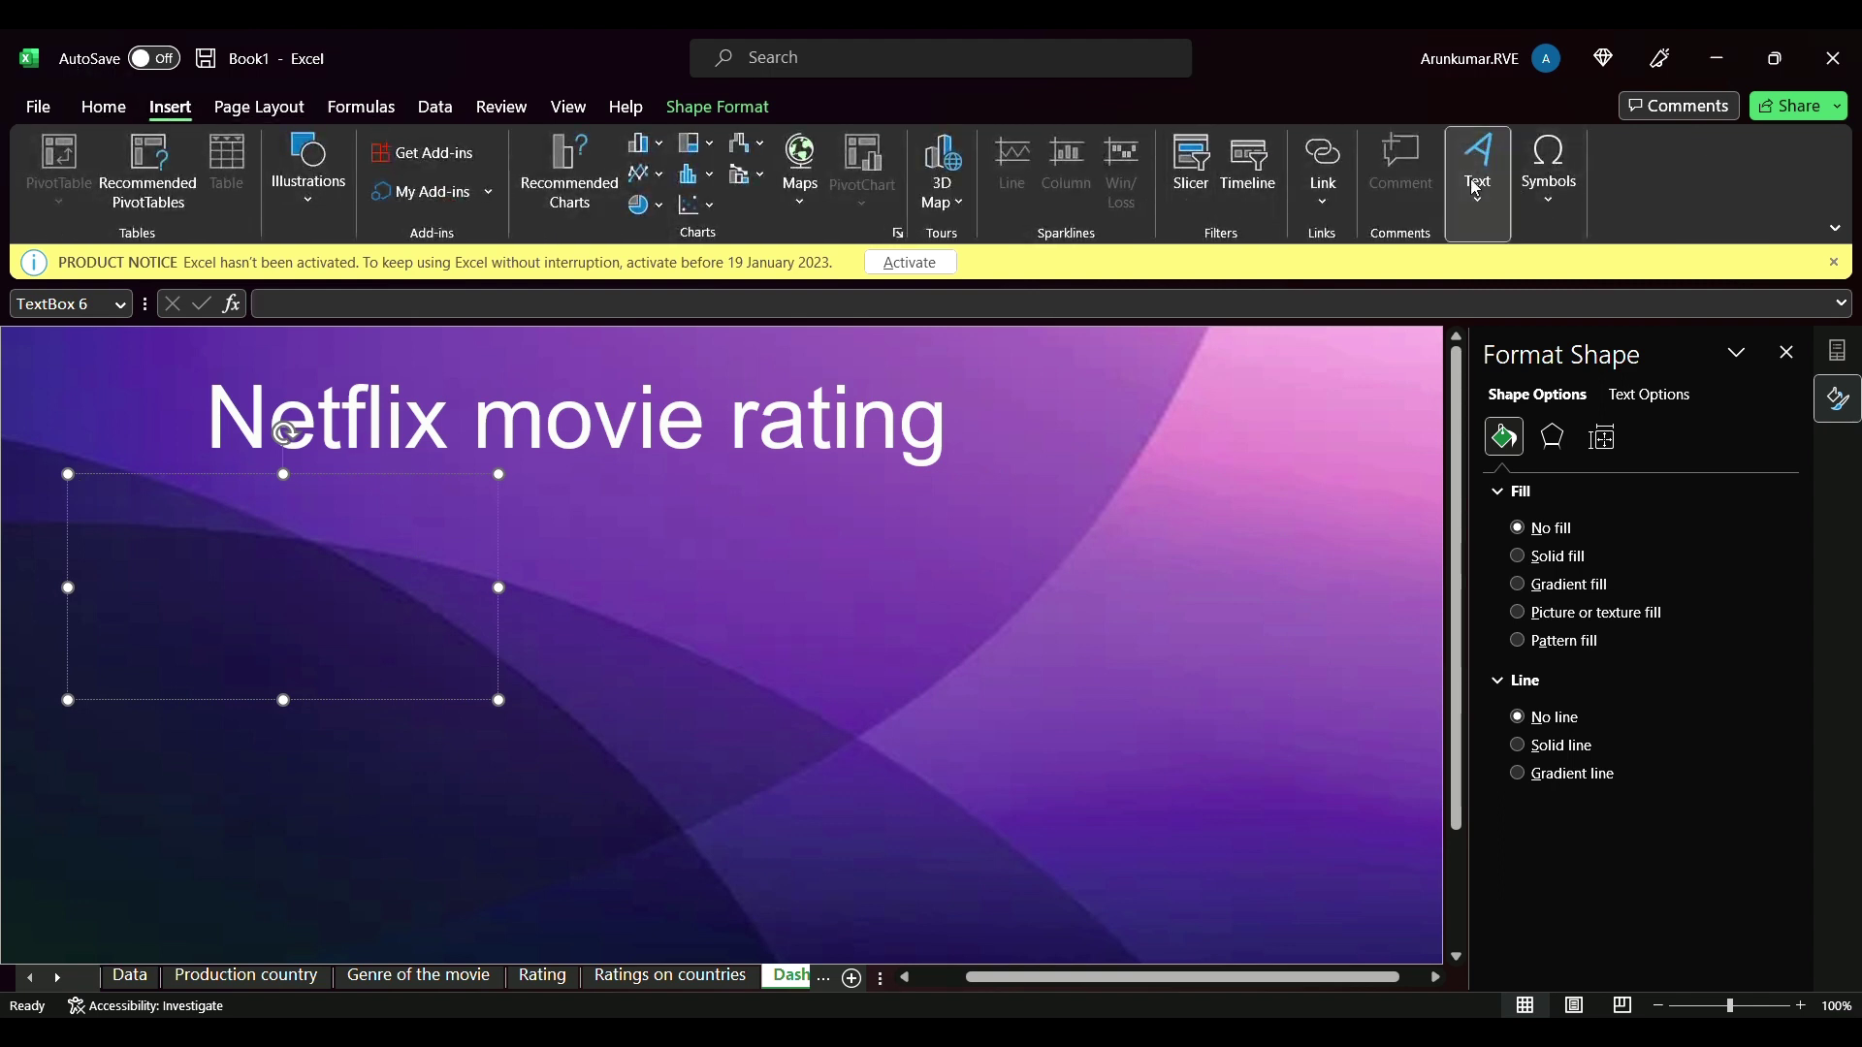
left_click(1474, 270)
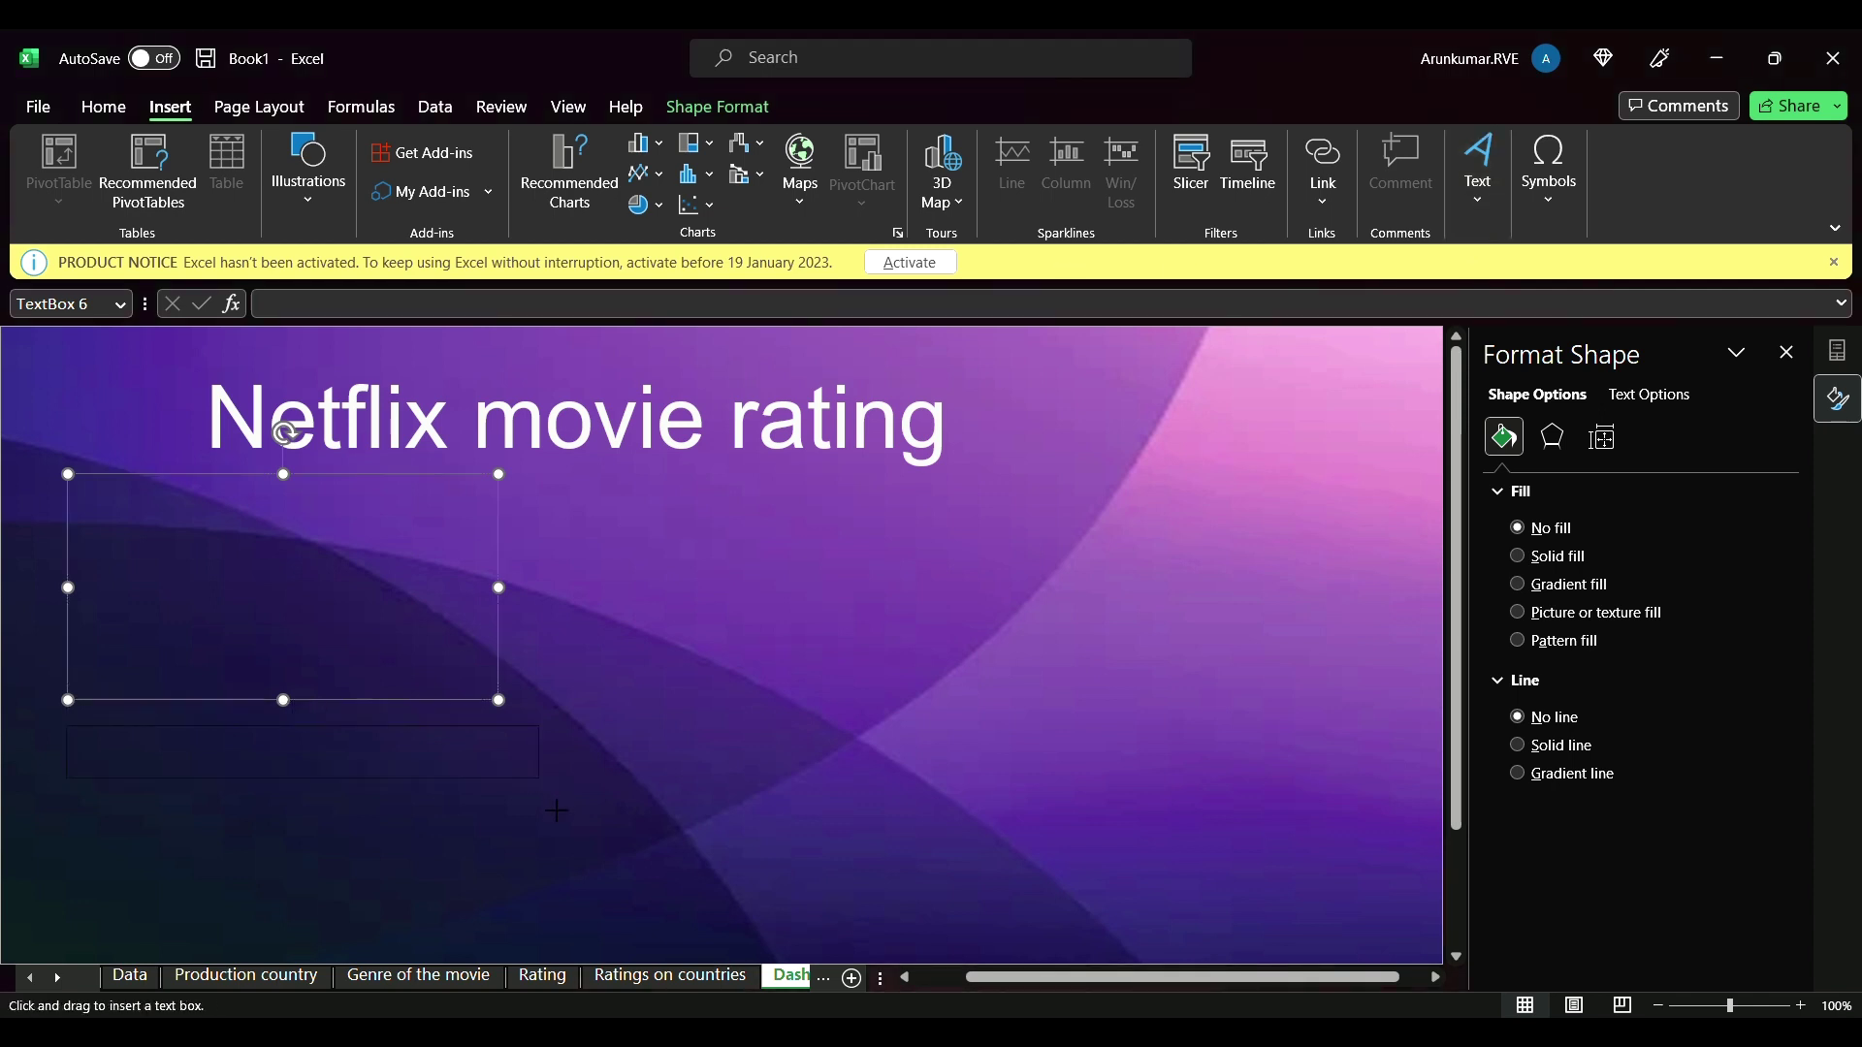
left_click_drag(534, 950, 603, 956)
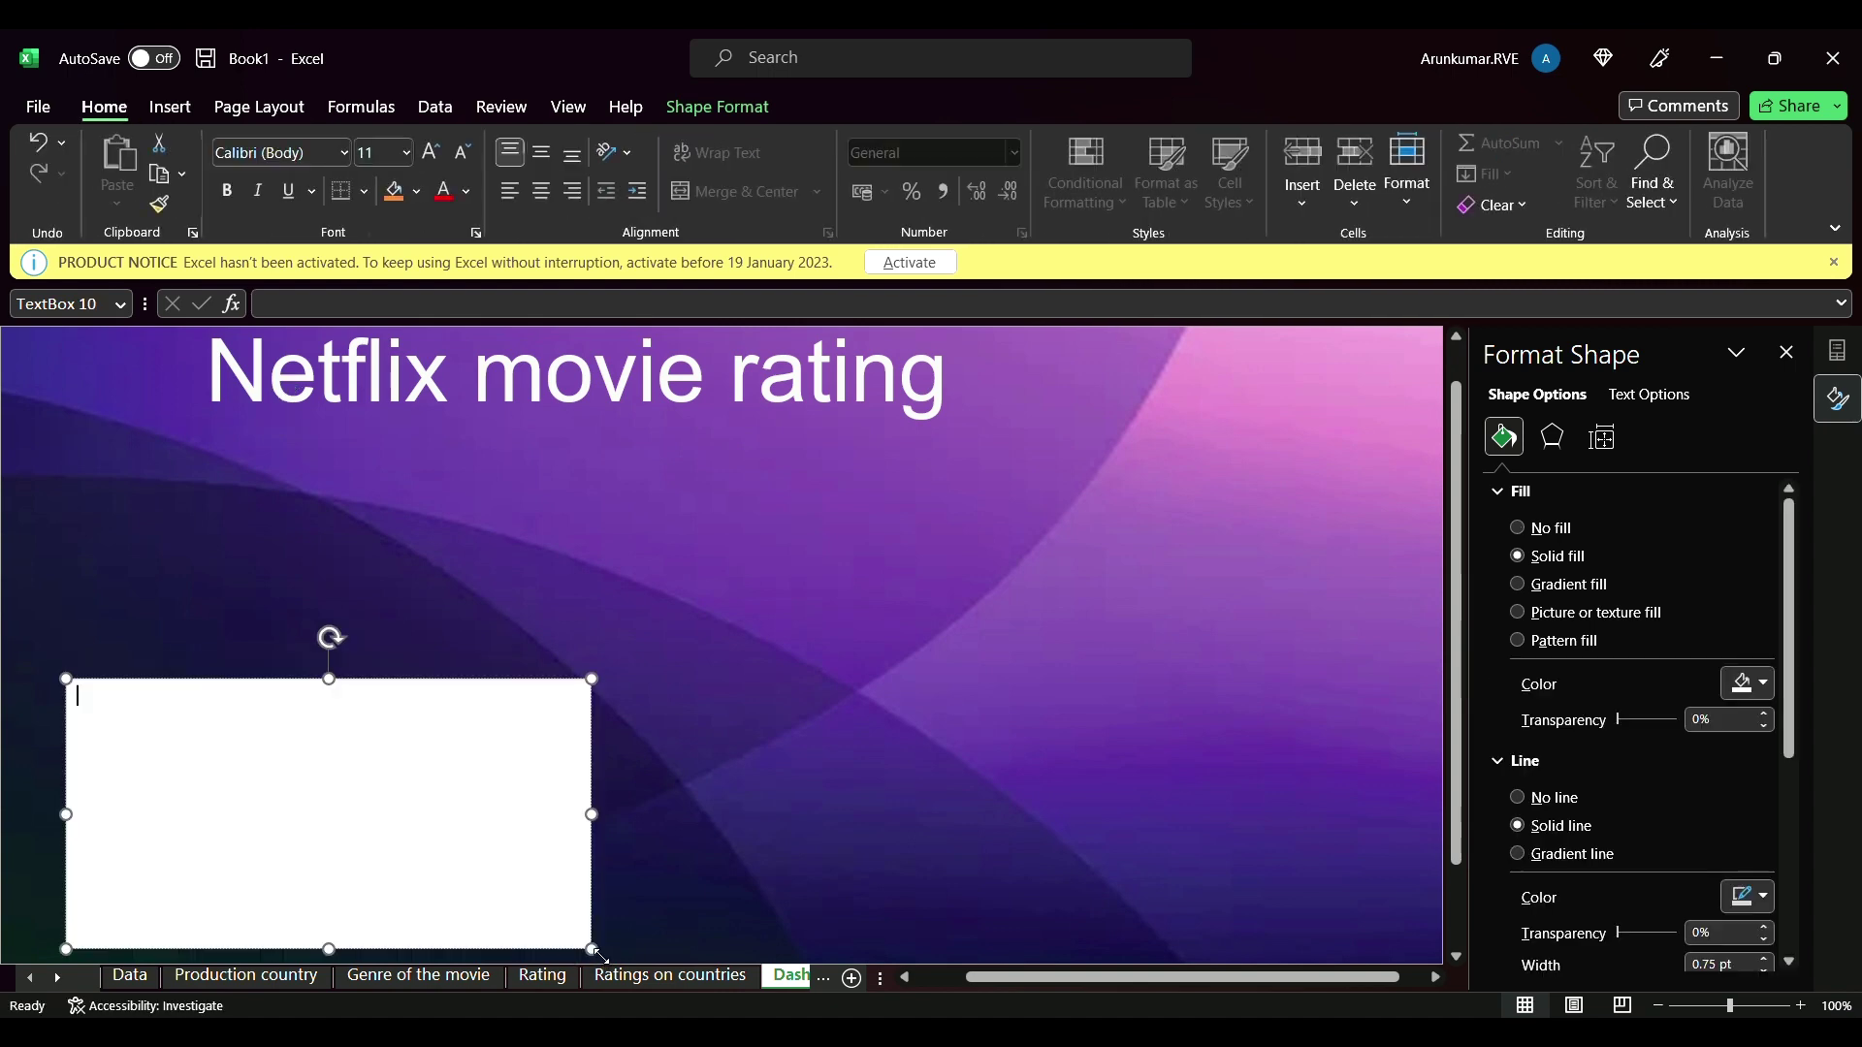
left_click(818, 740)
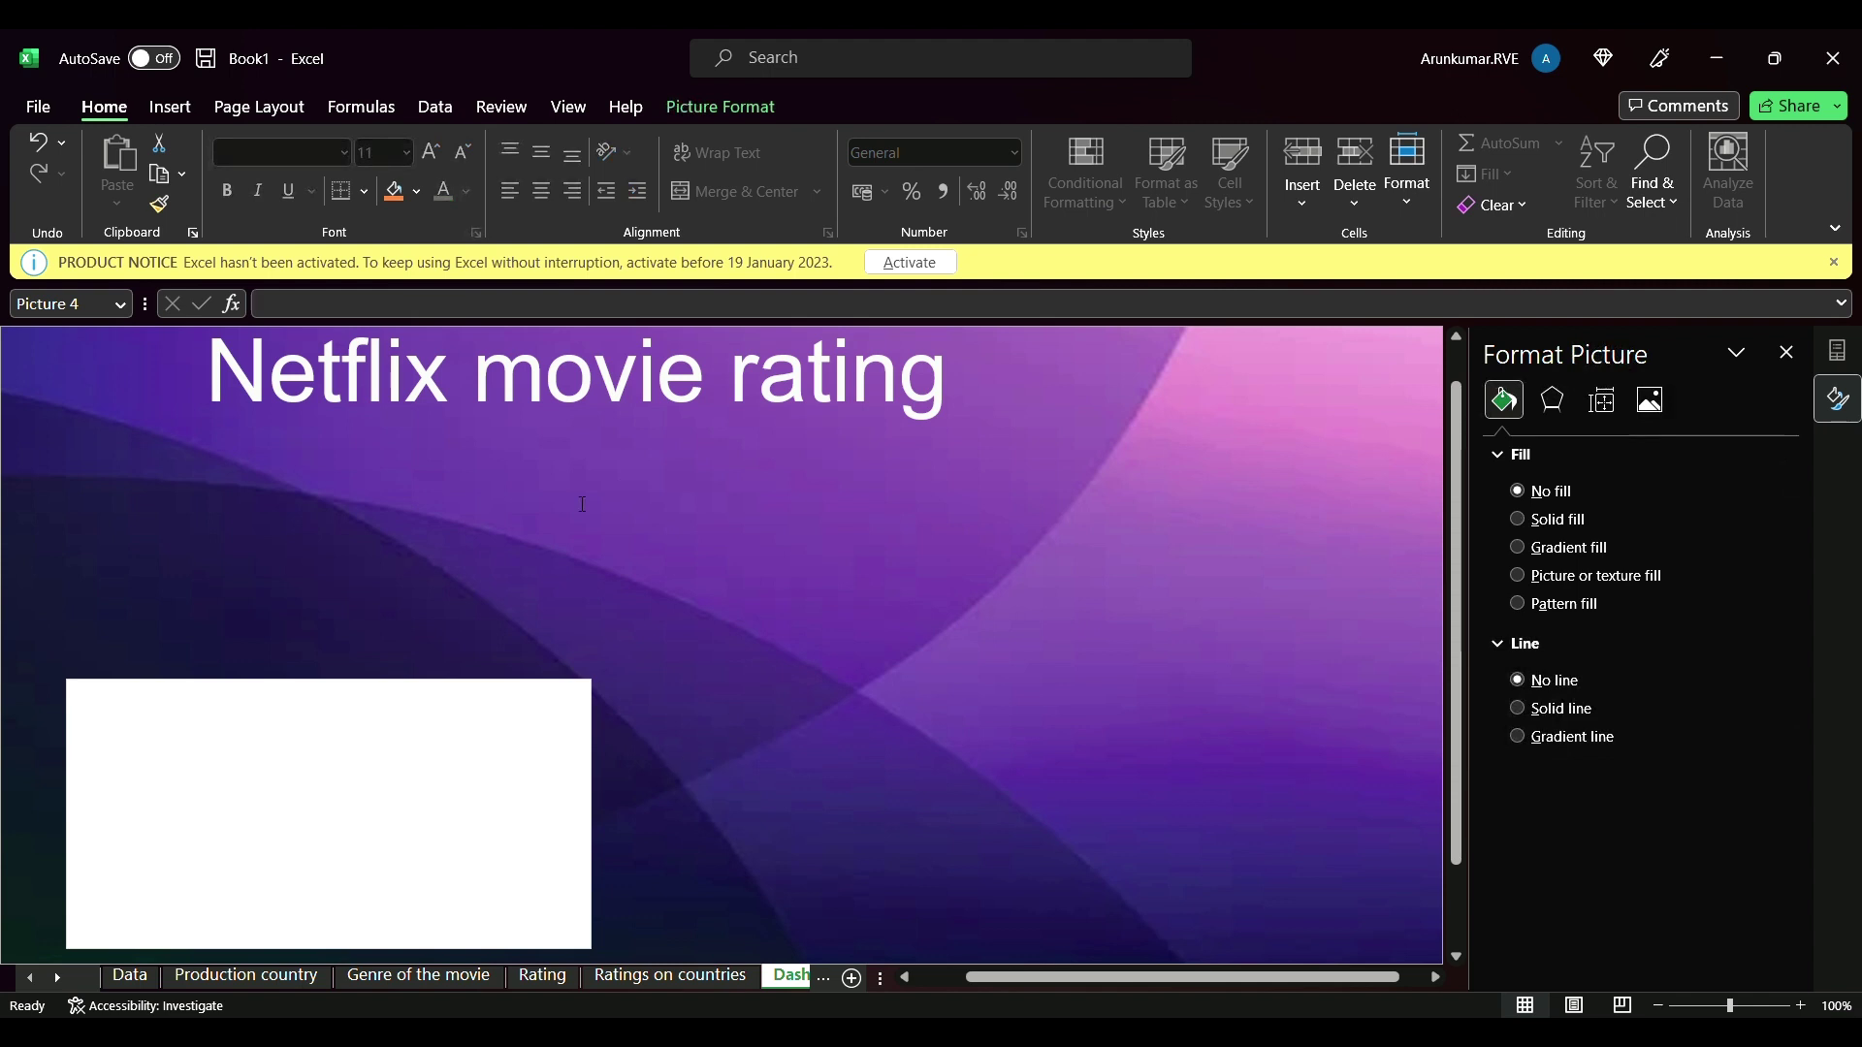
left_click(1079, 476)
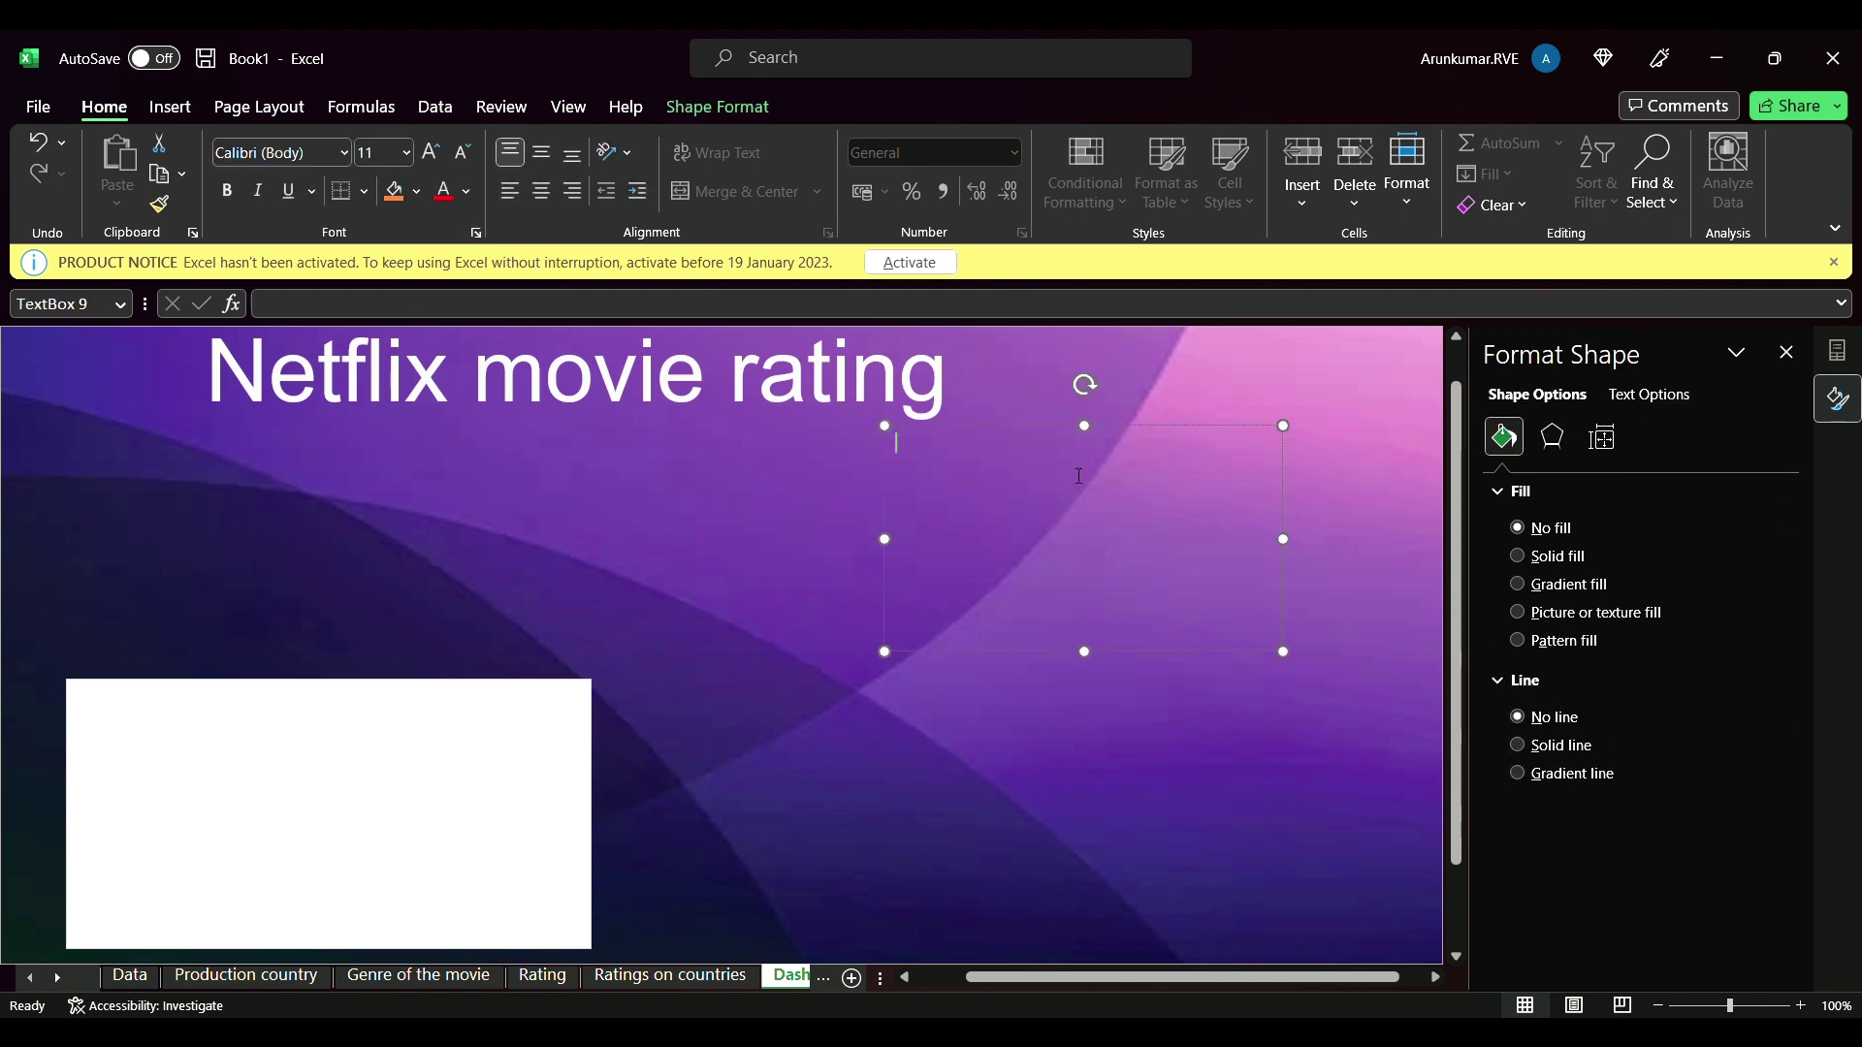
- Draw a wider text box beside it and raise its top edge slightly
left_click(169, 107)
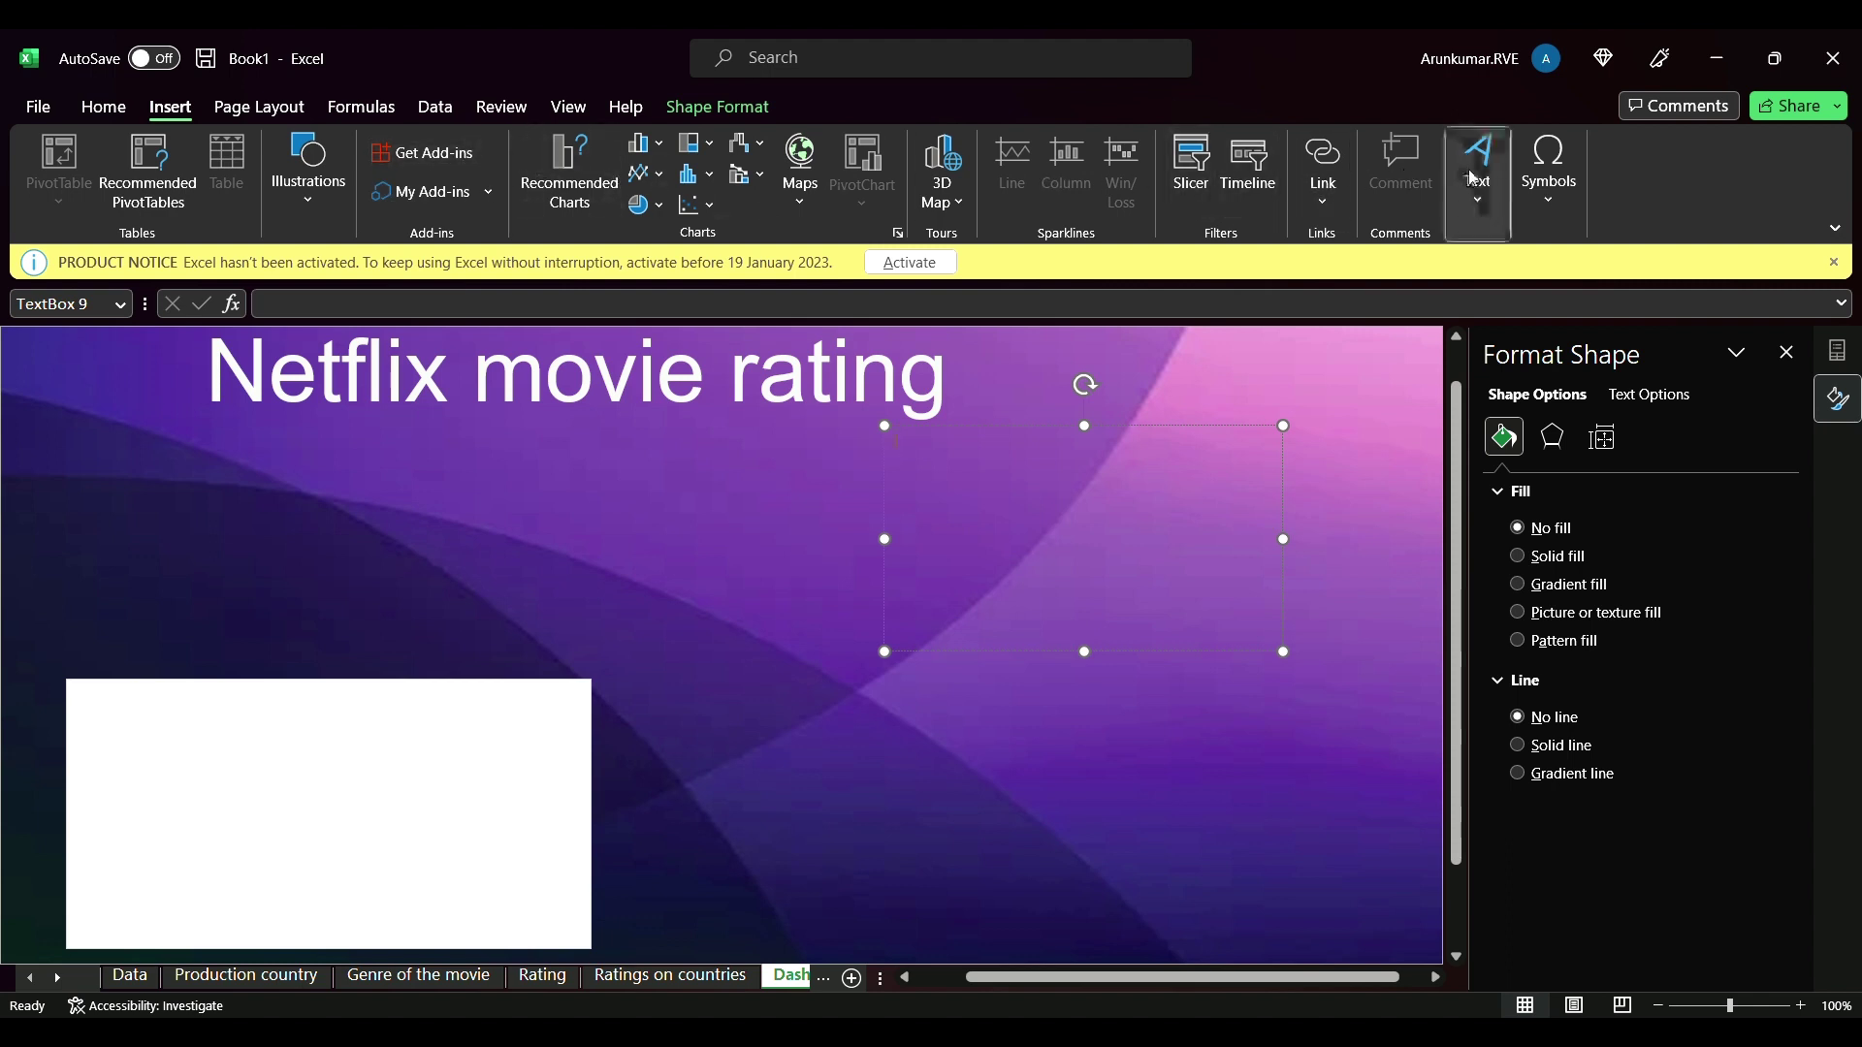
key("alt+n")
key("x")
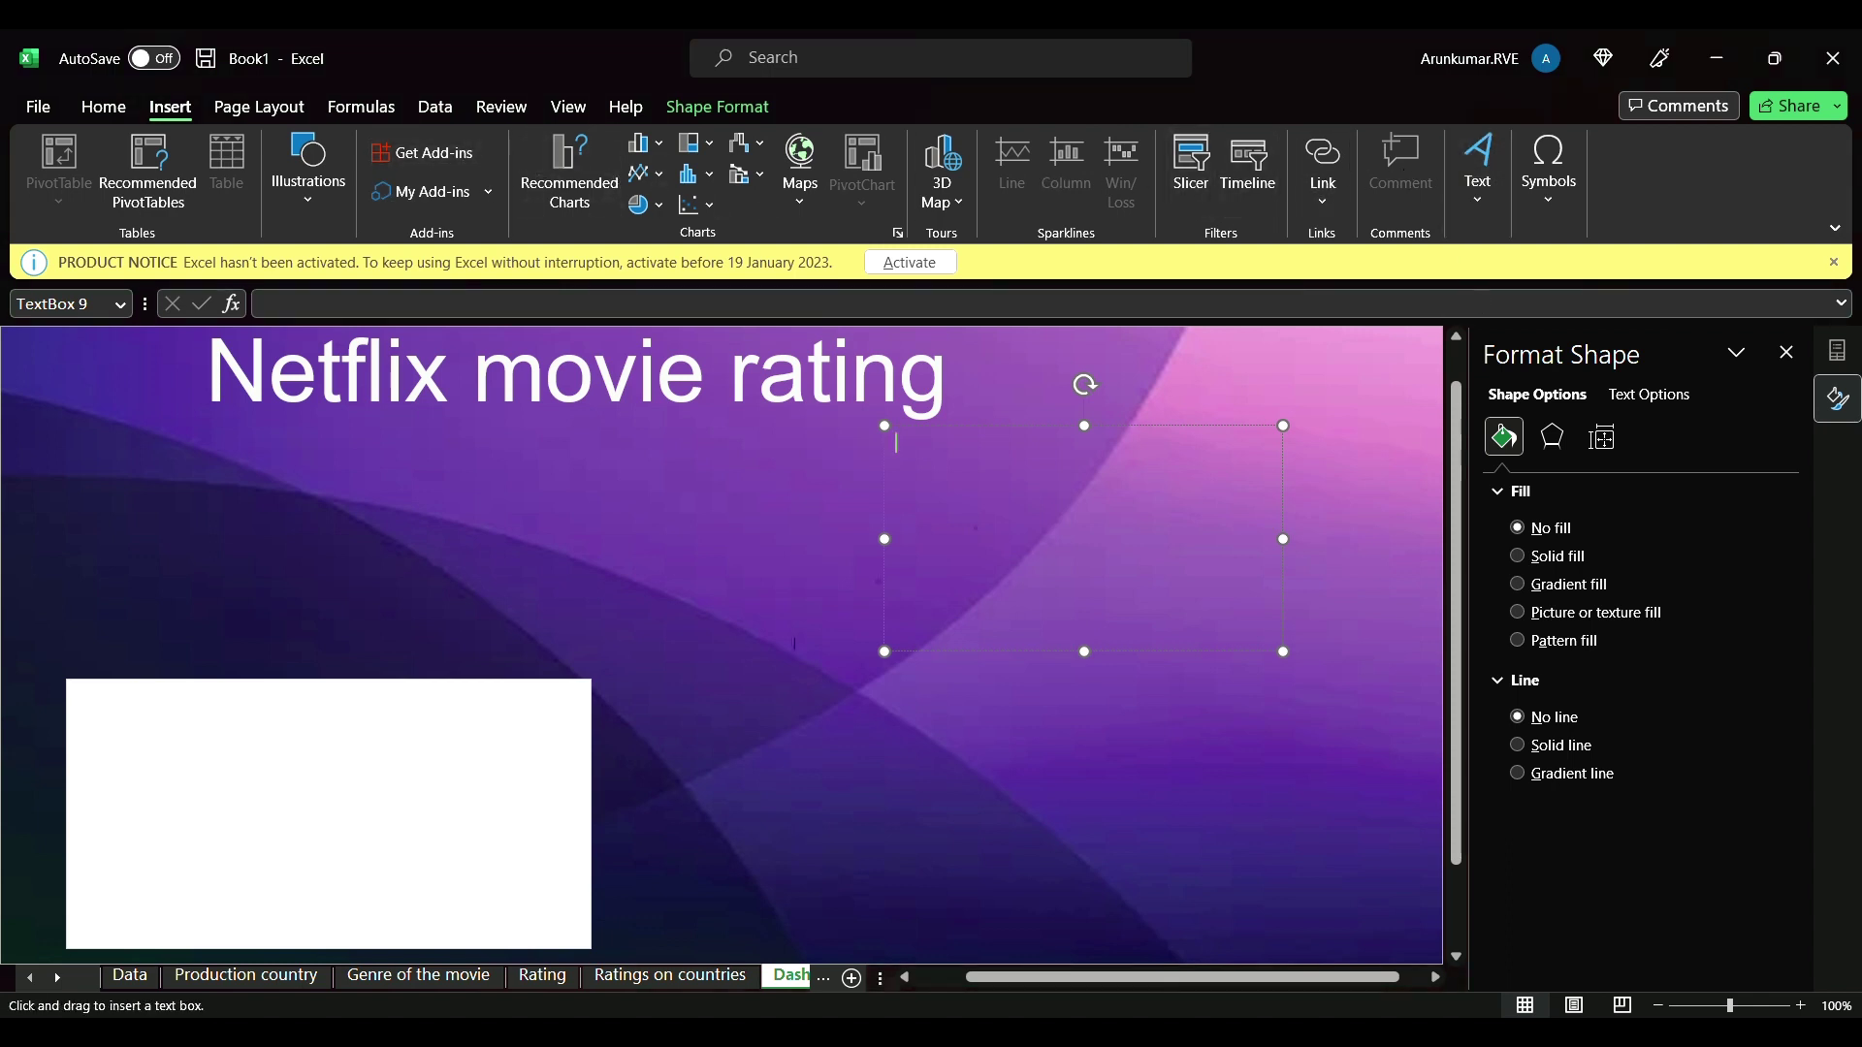
left_click_drag(616, 706, 1304, 949)
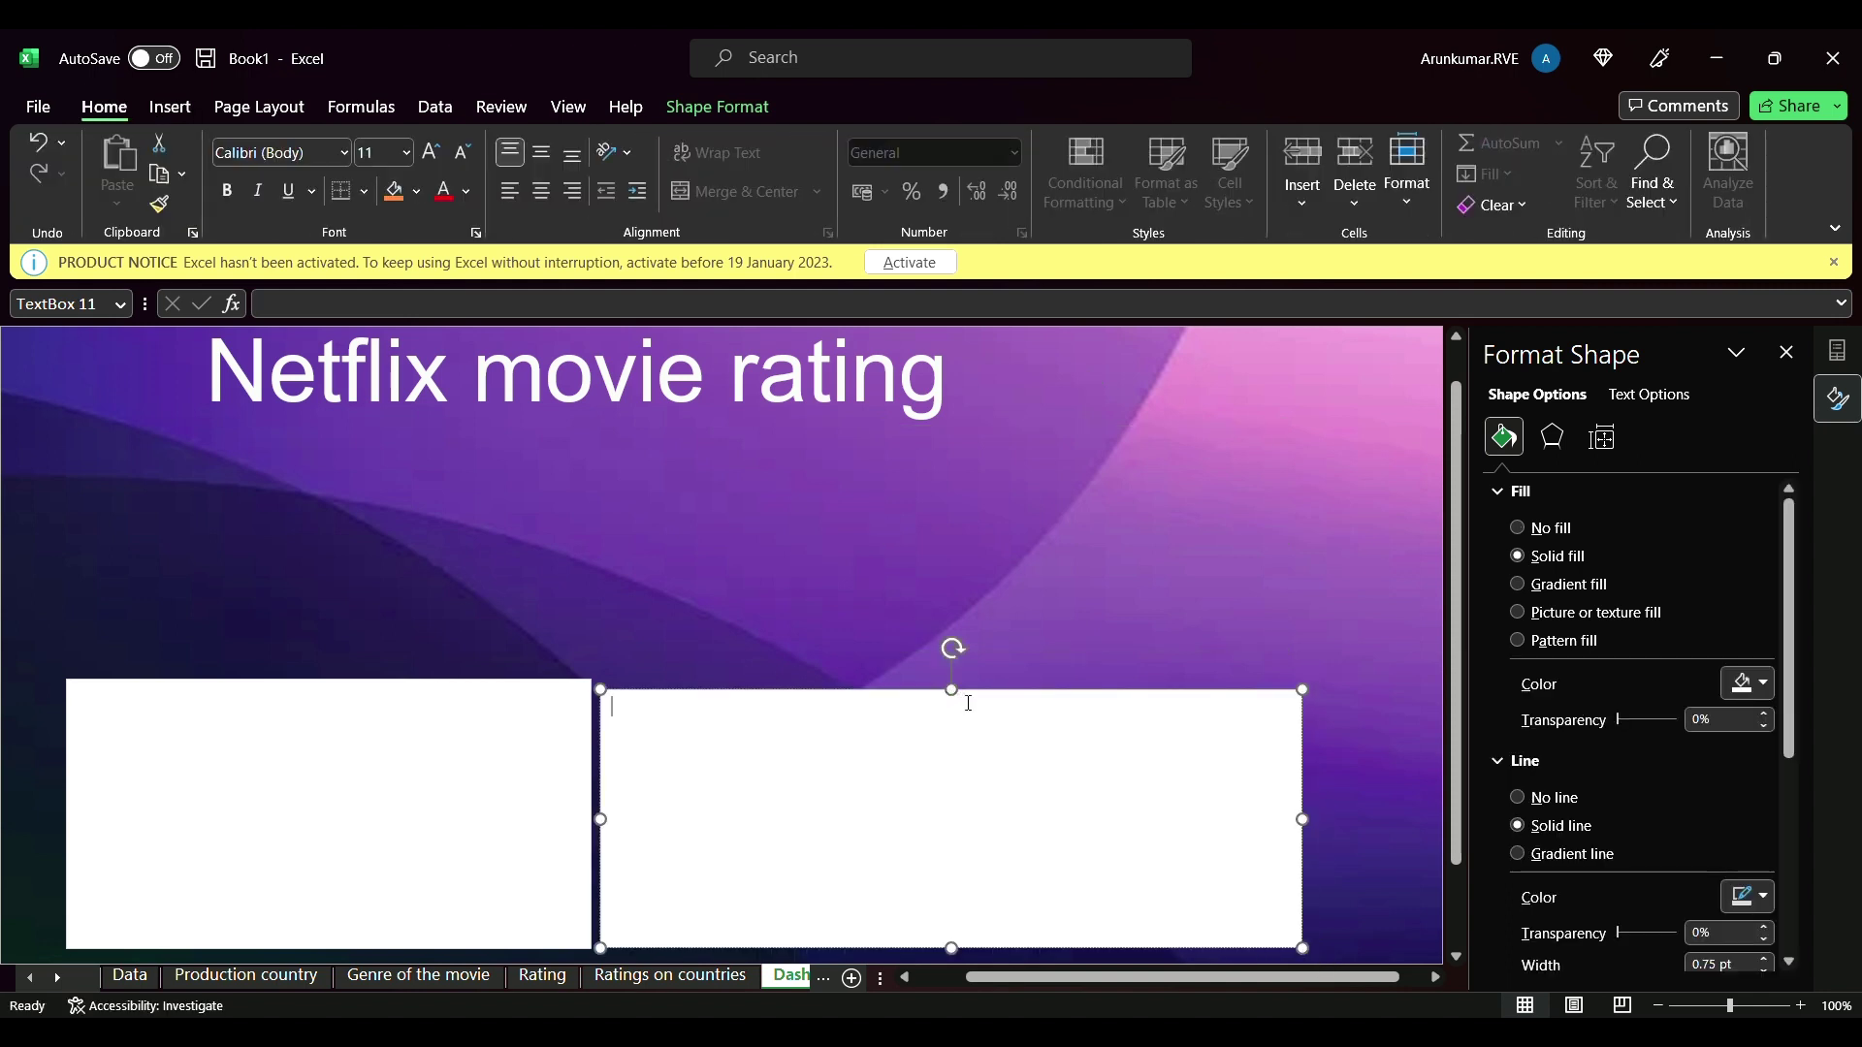
left_click_drag(958, 701, 958, 691)
- Apply No fill and No line to the lower-left box and the wide lower-right box
left_click(1048, 746)
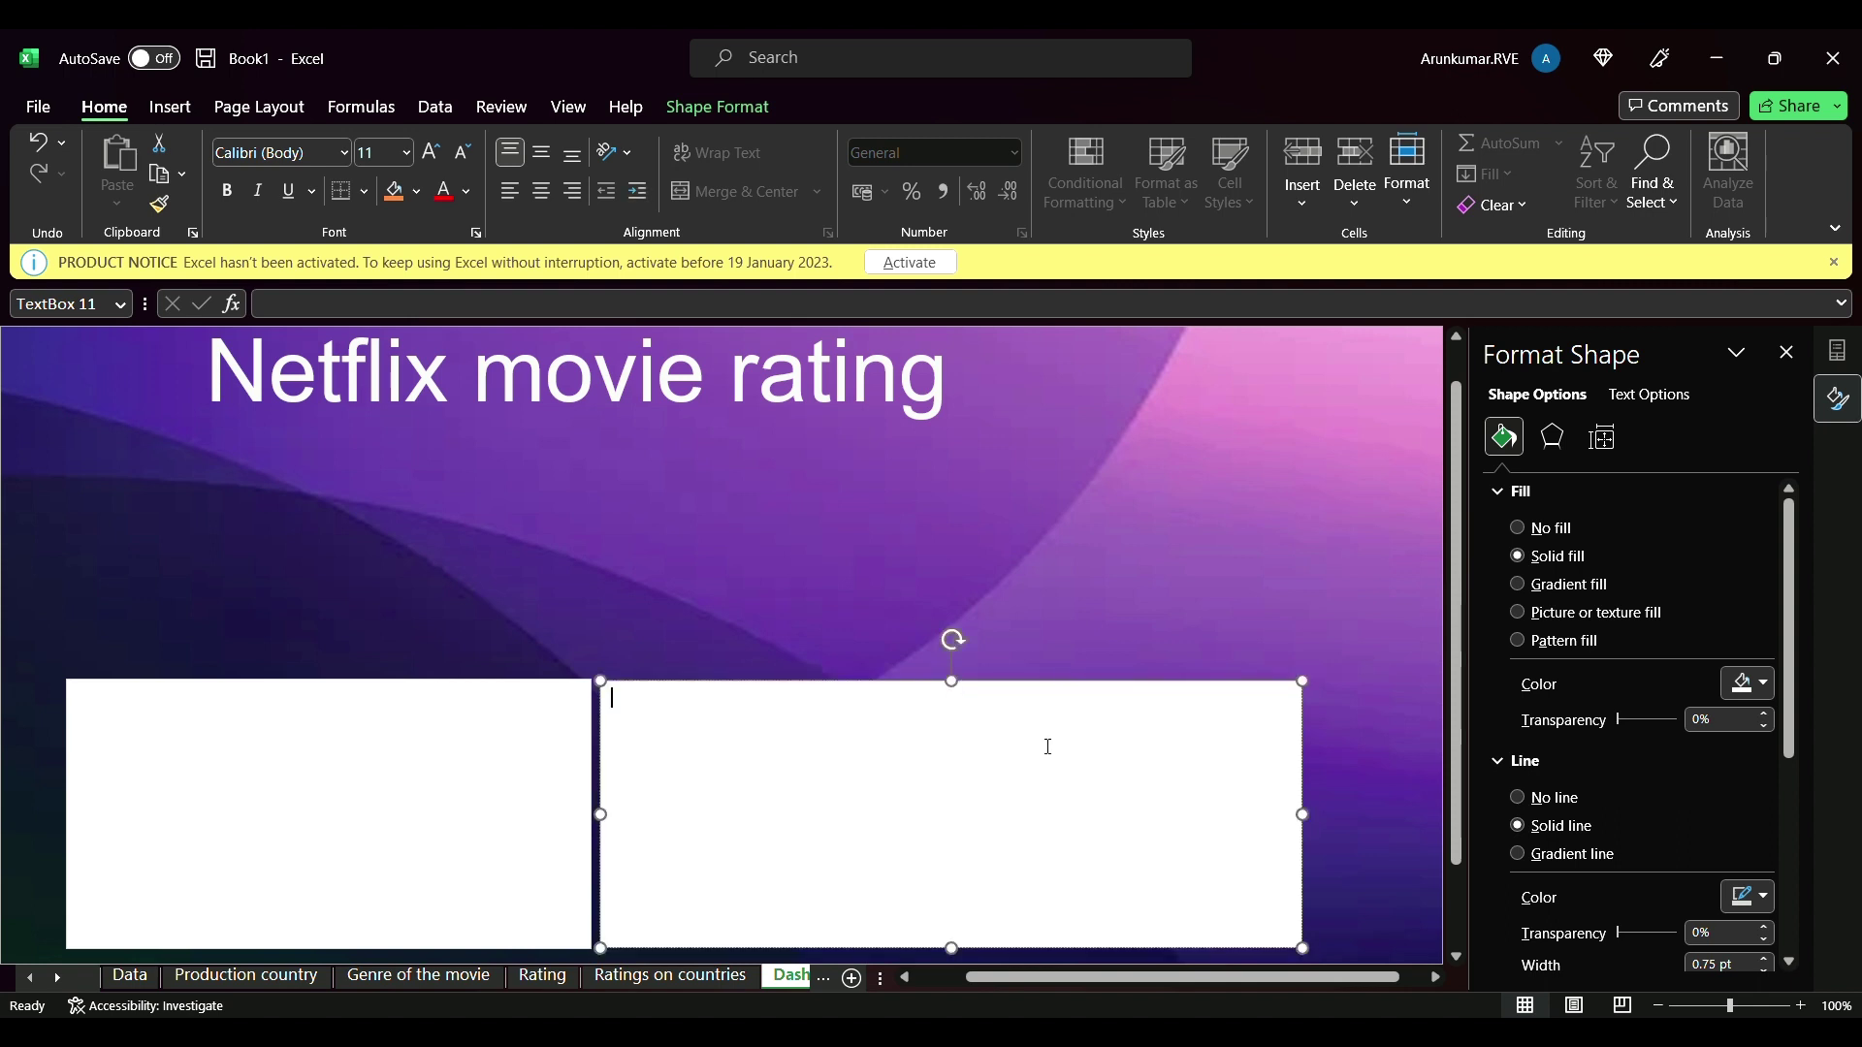
left_click(450, 772)
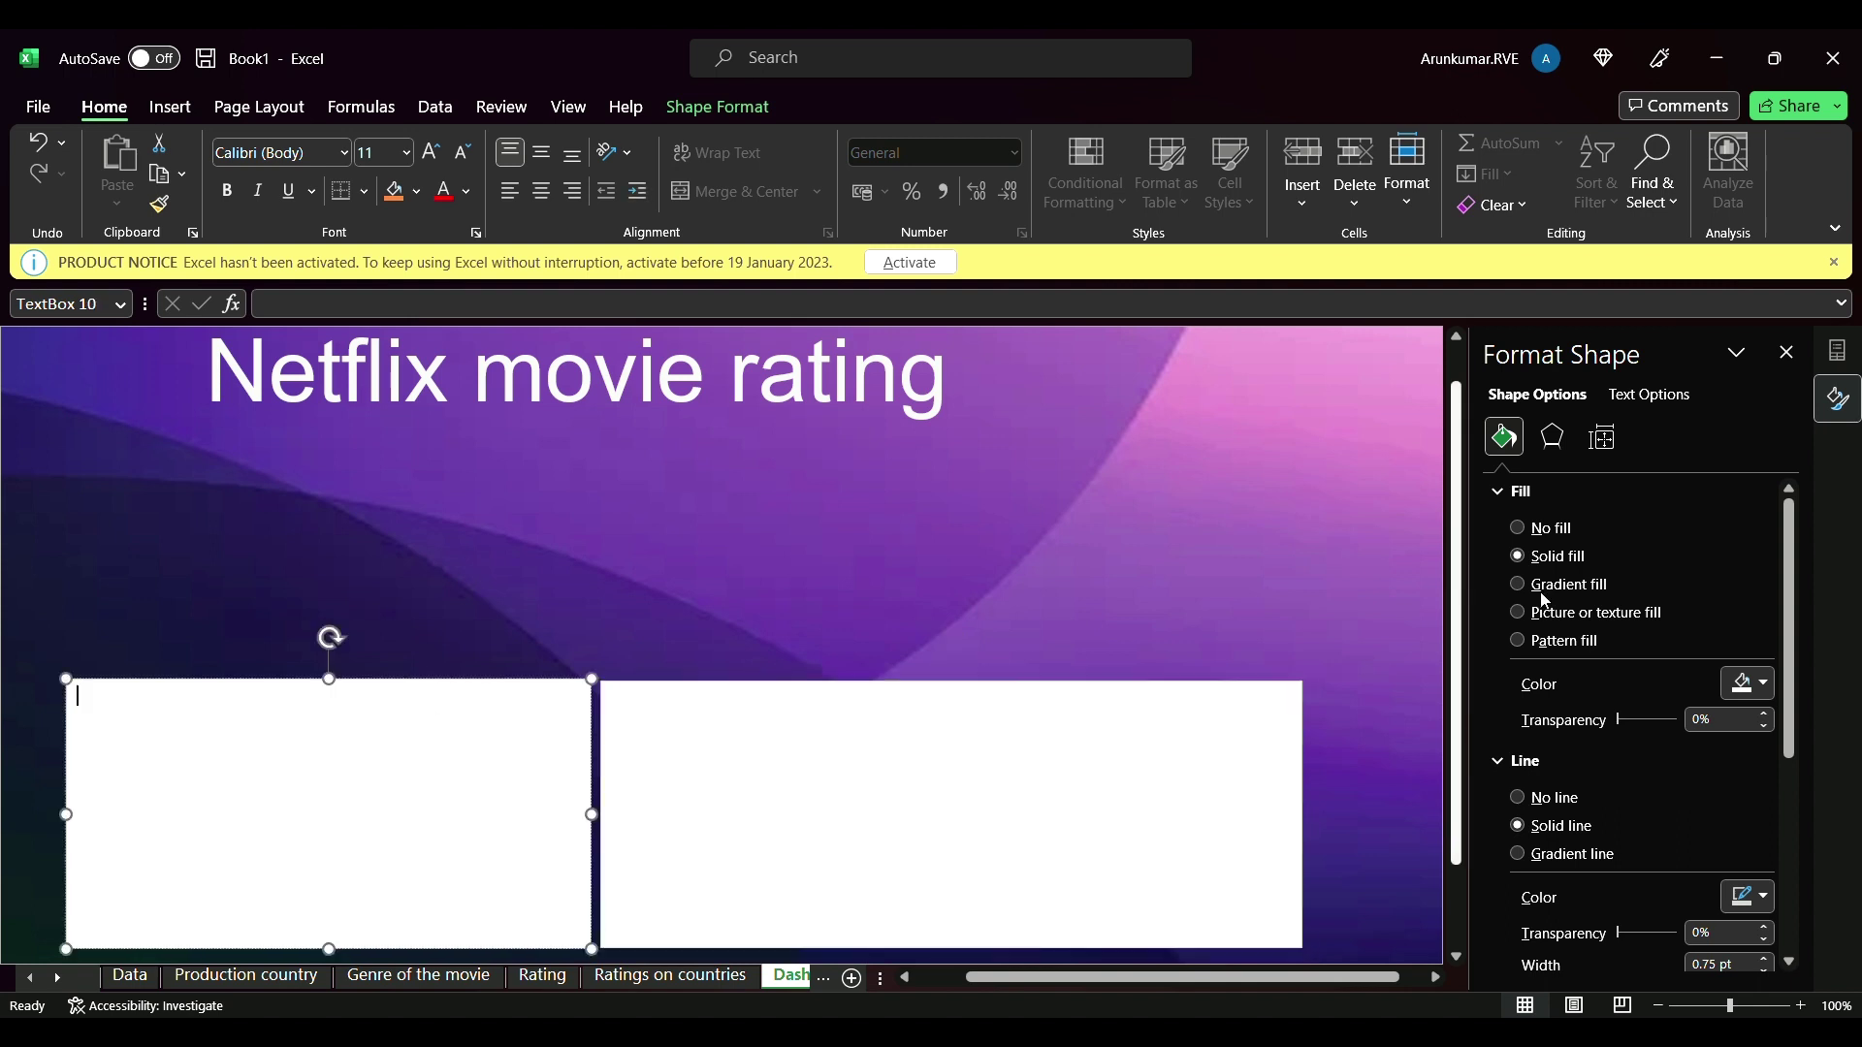
left_click(1518, 528)
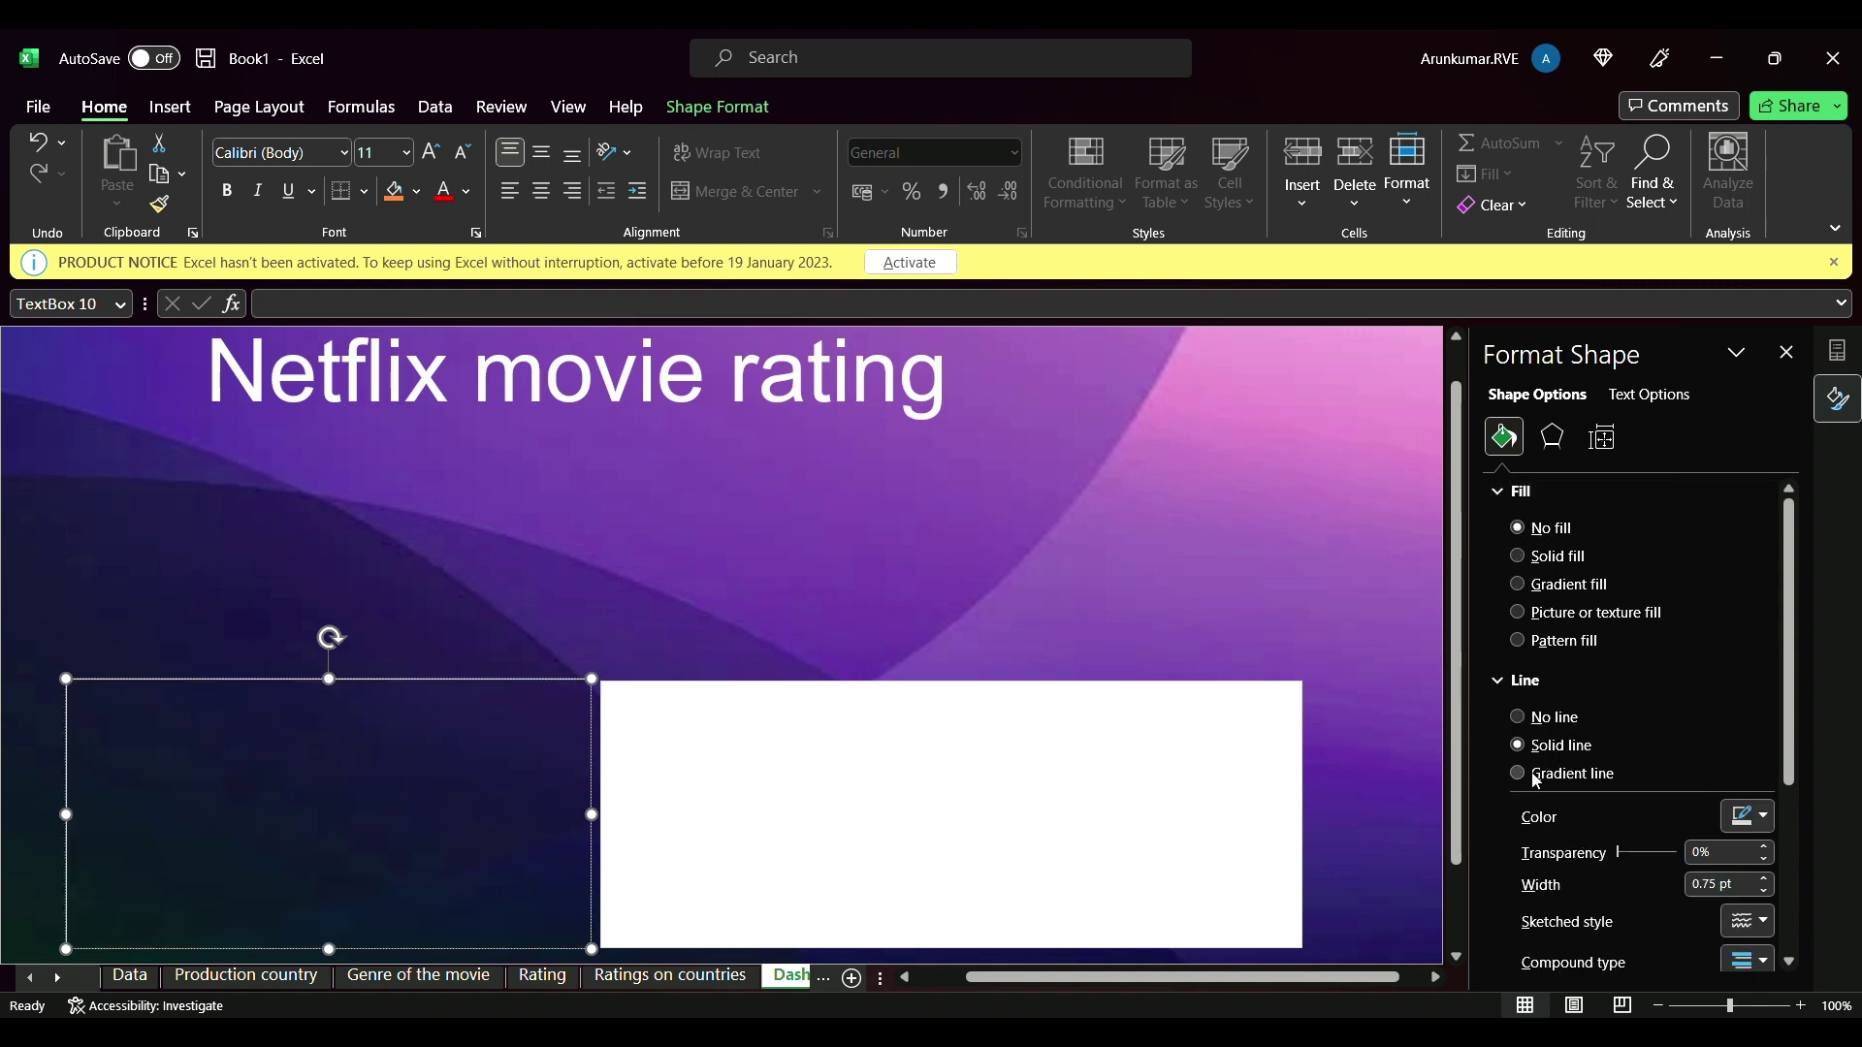
left_click(1518, 717)
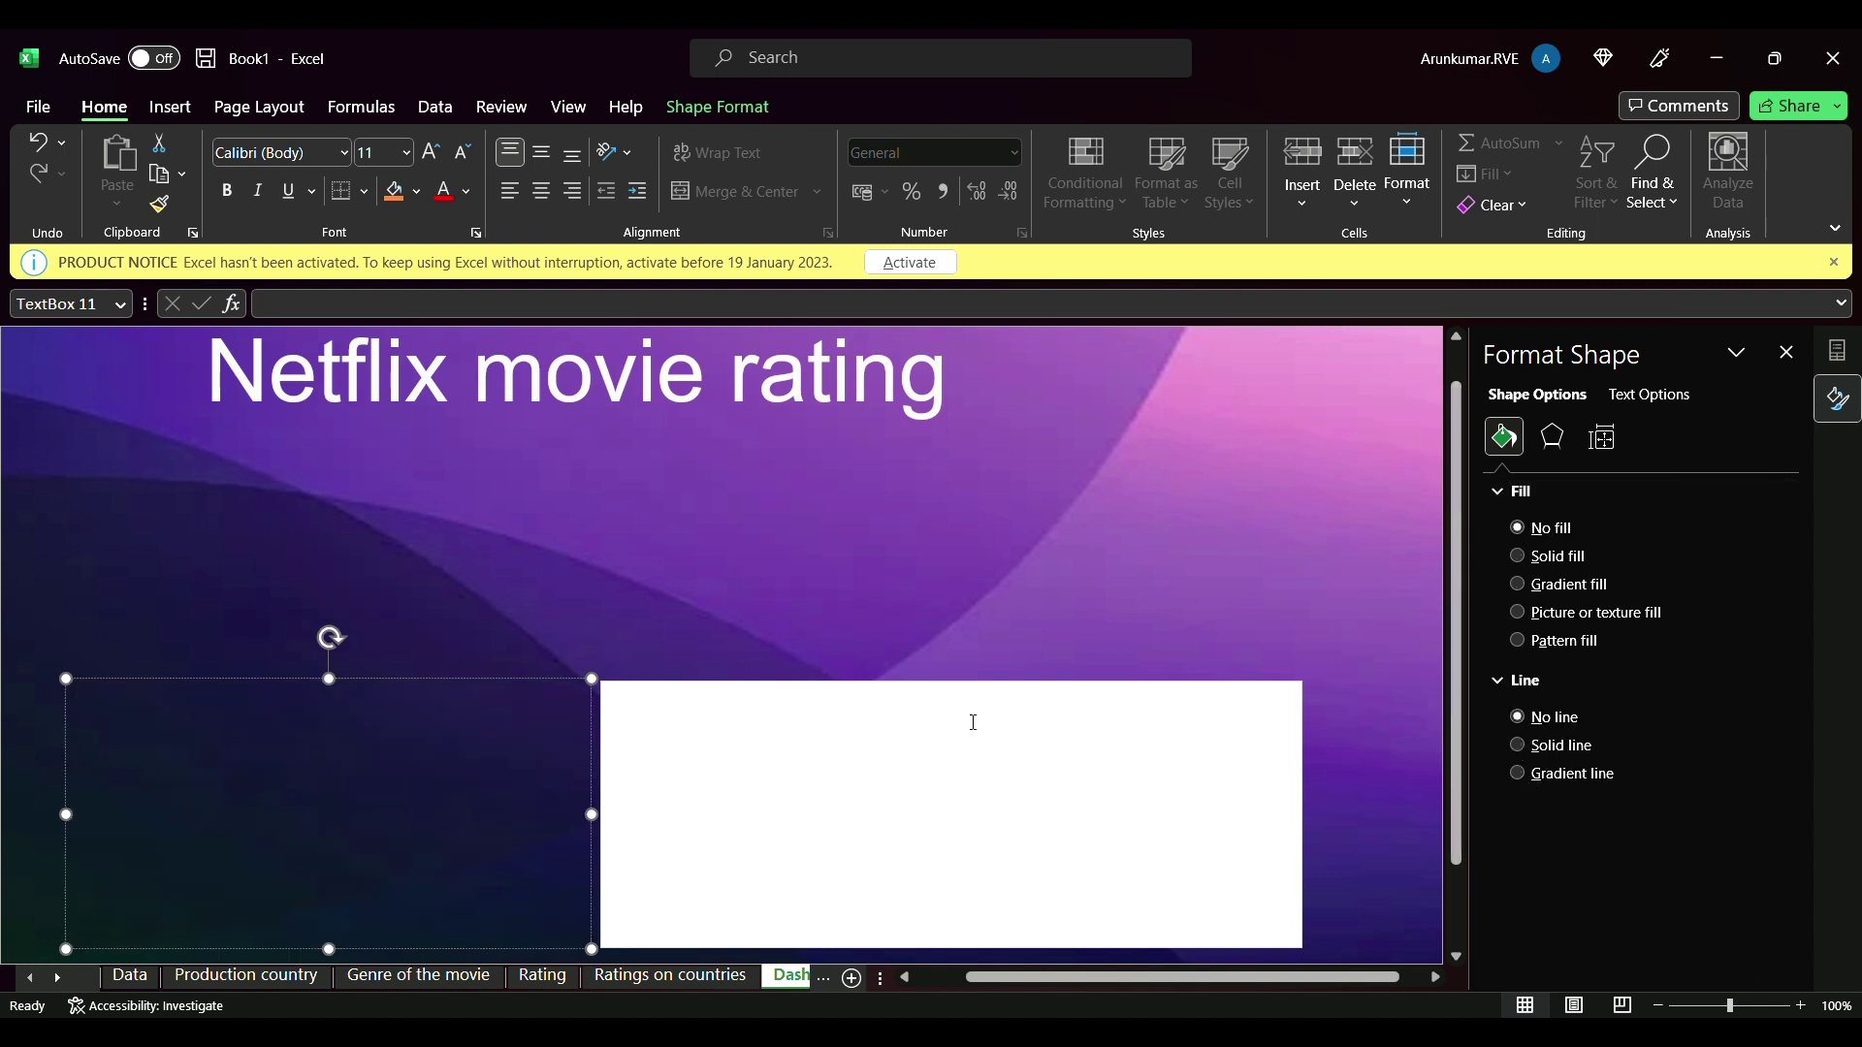
left_click(973, 719)
left_click(1519, 527)
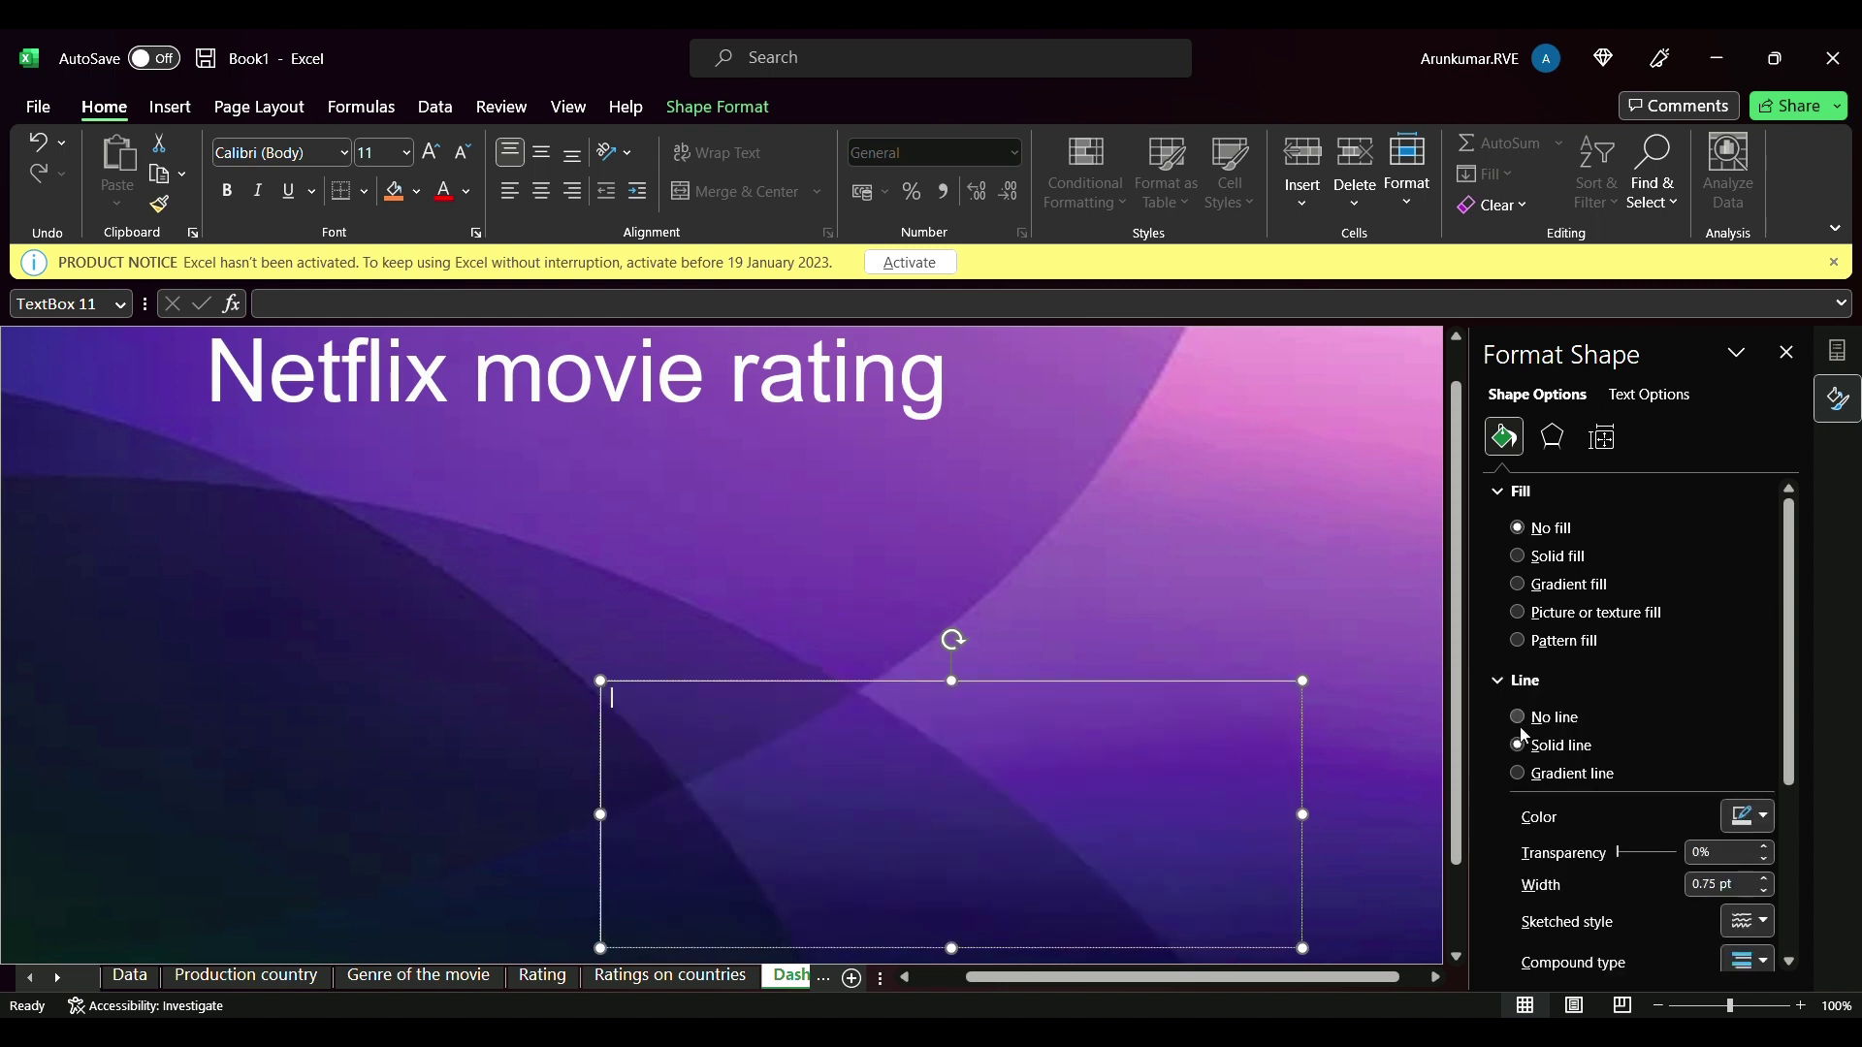
left_click(1518, 719)
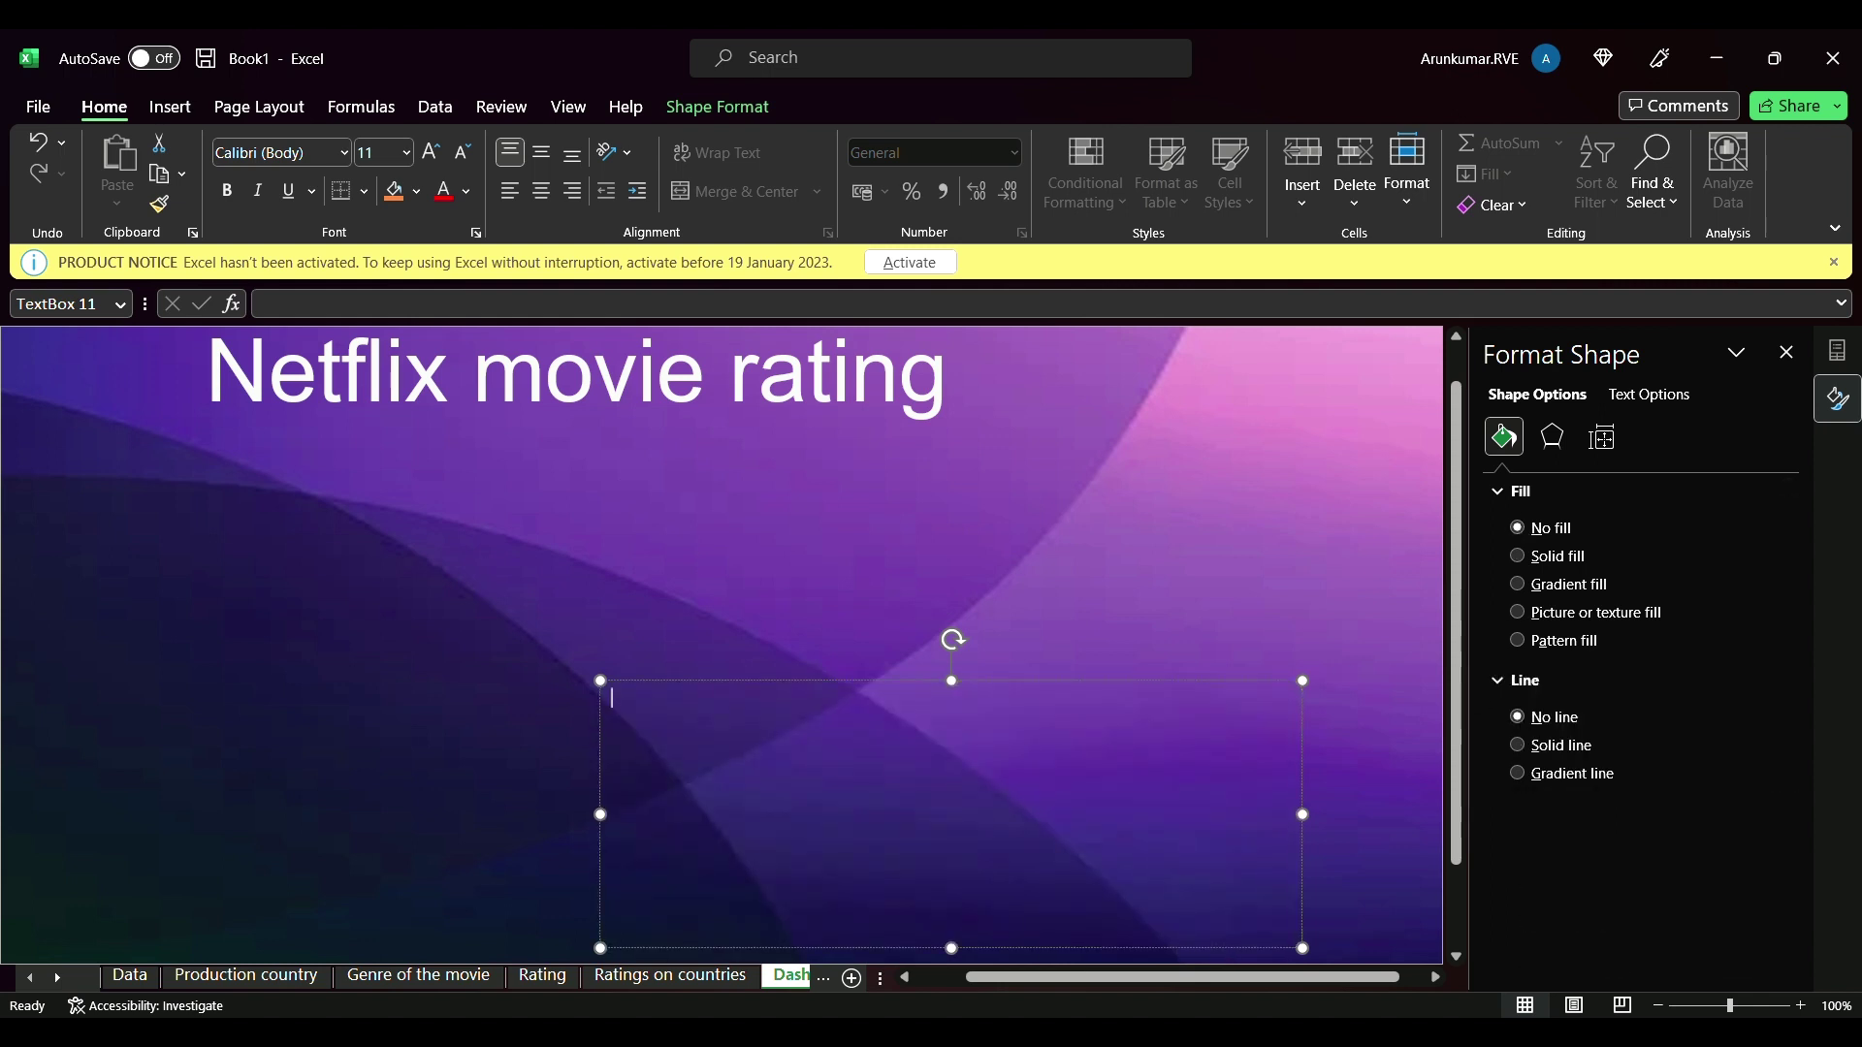
left_click(333, 585)
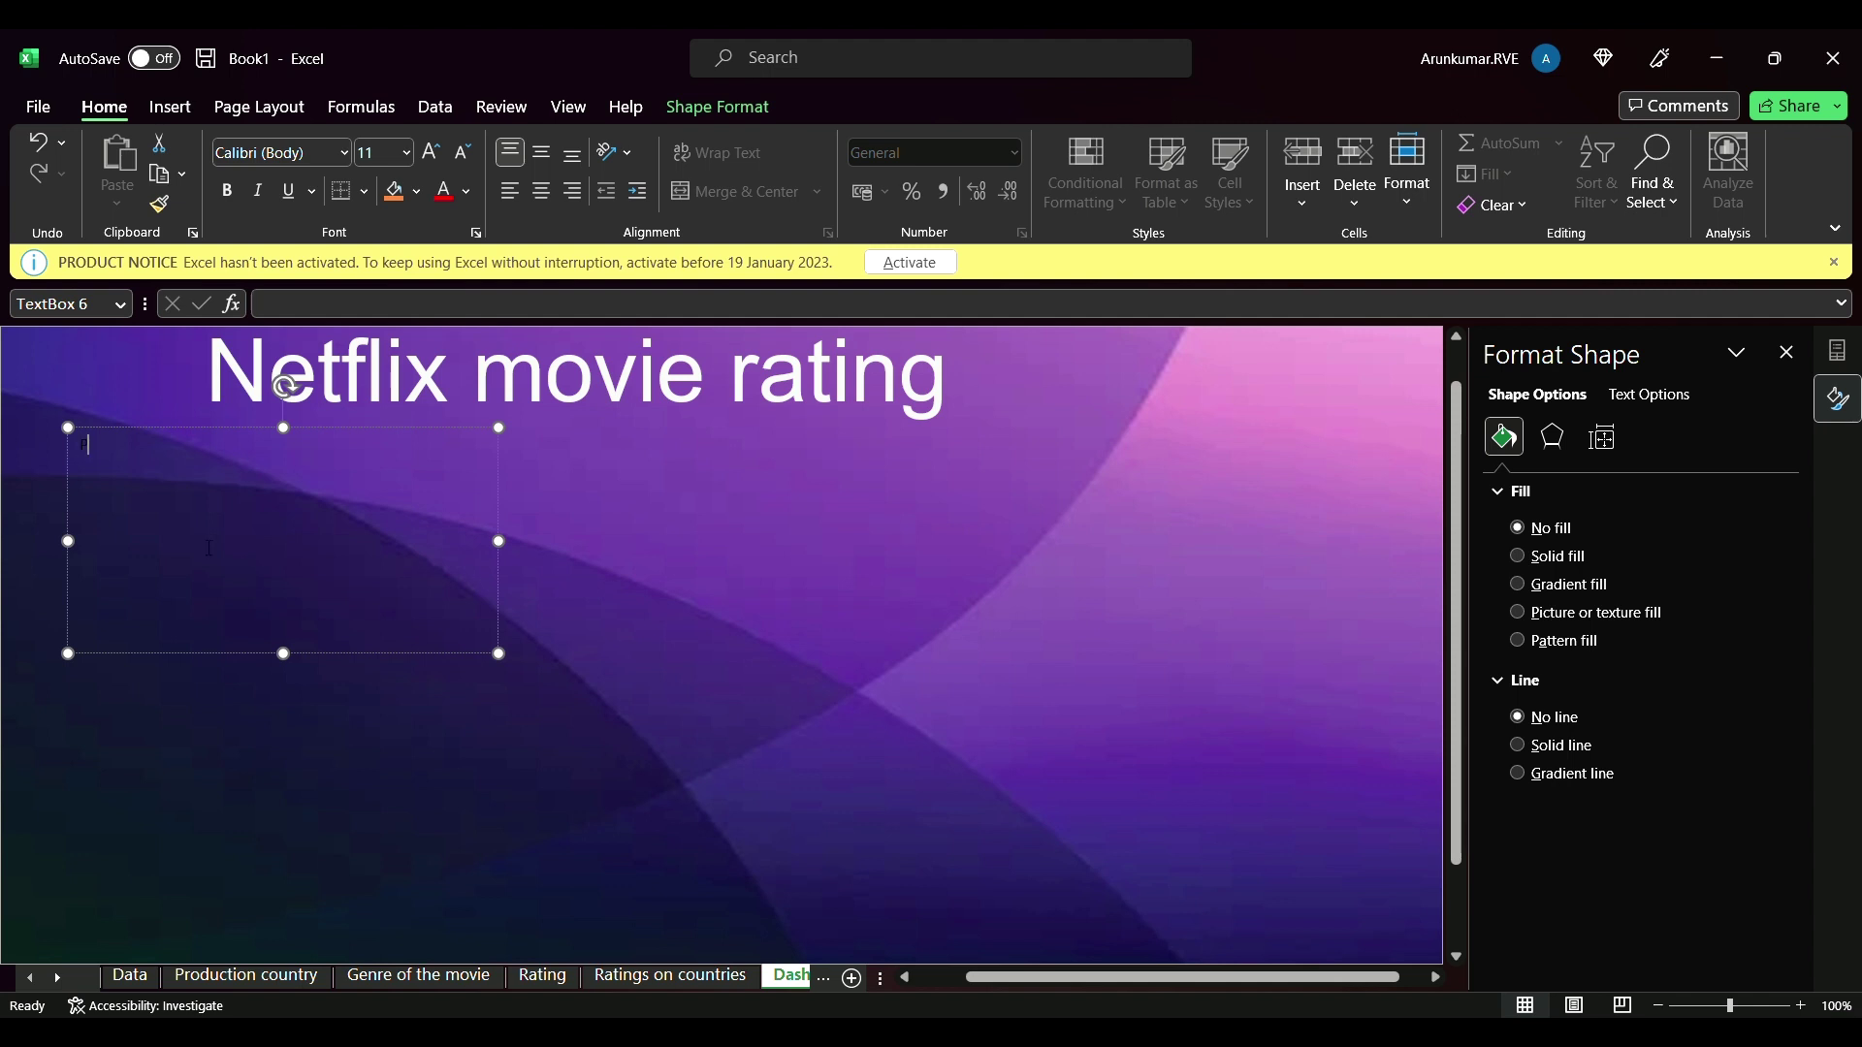
- Enter 'Production Country' in the top-left box and set its font size to 14
type("duction Country")
left_click_drag(82, 448, 249, 458)
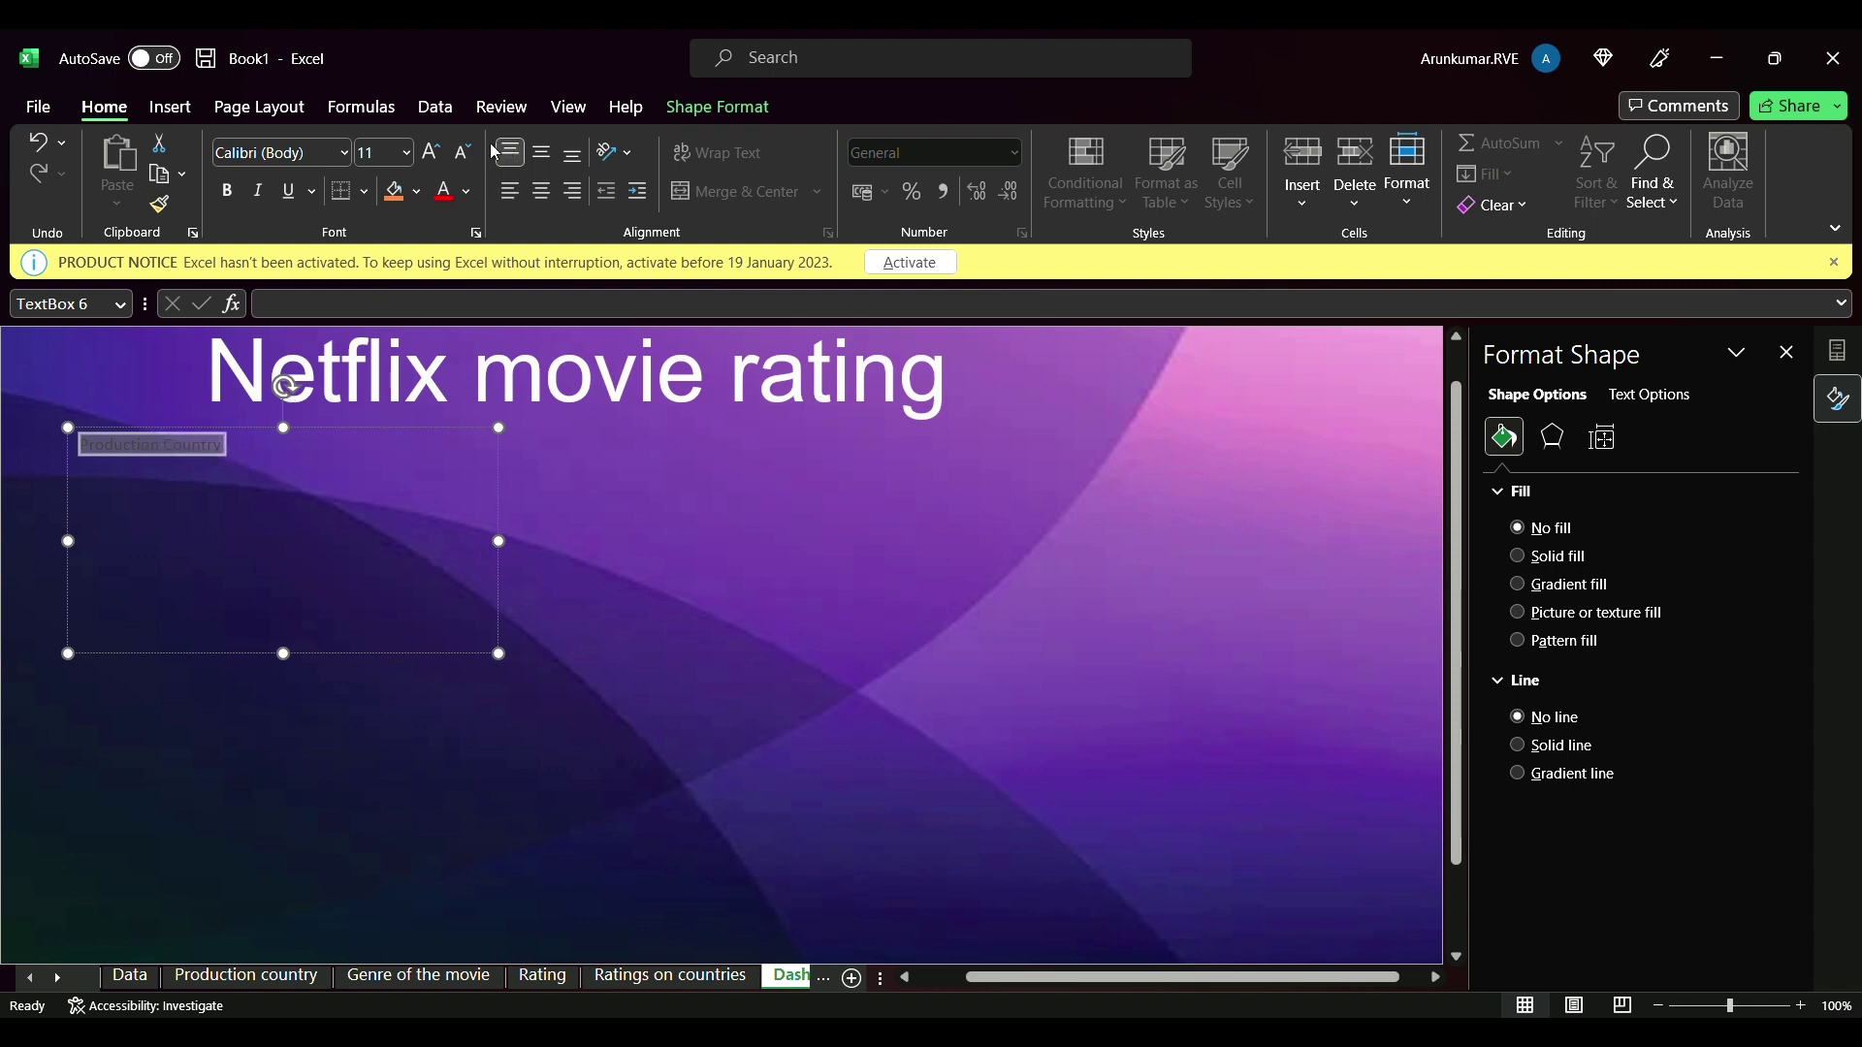
left_click(373, 152)
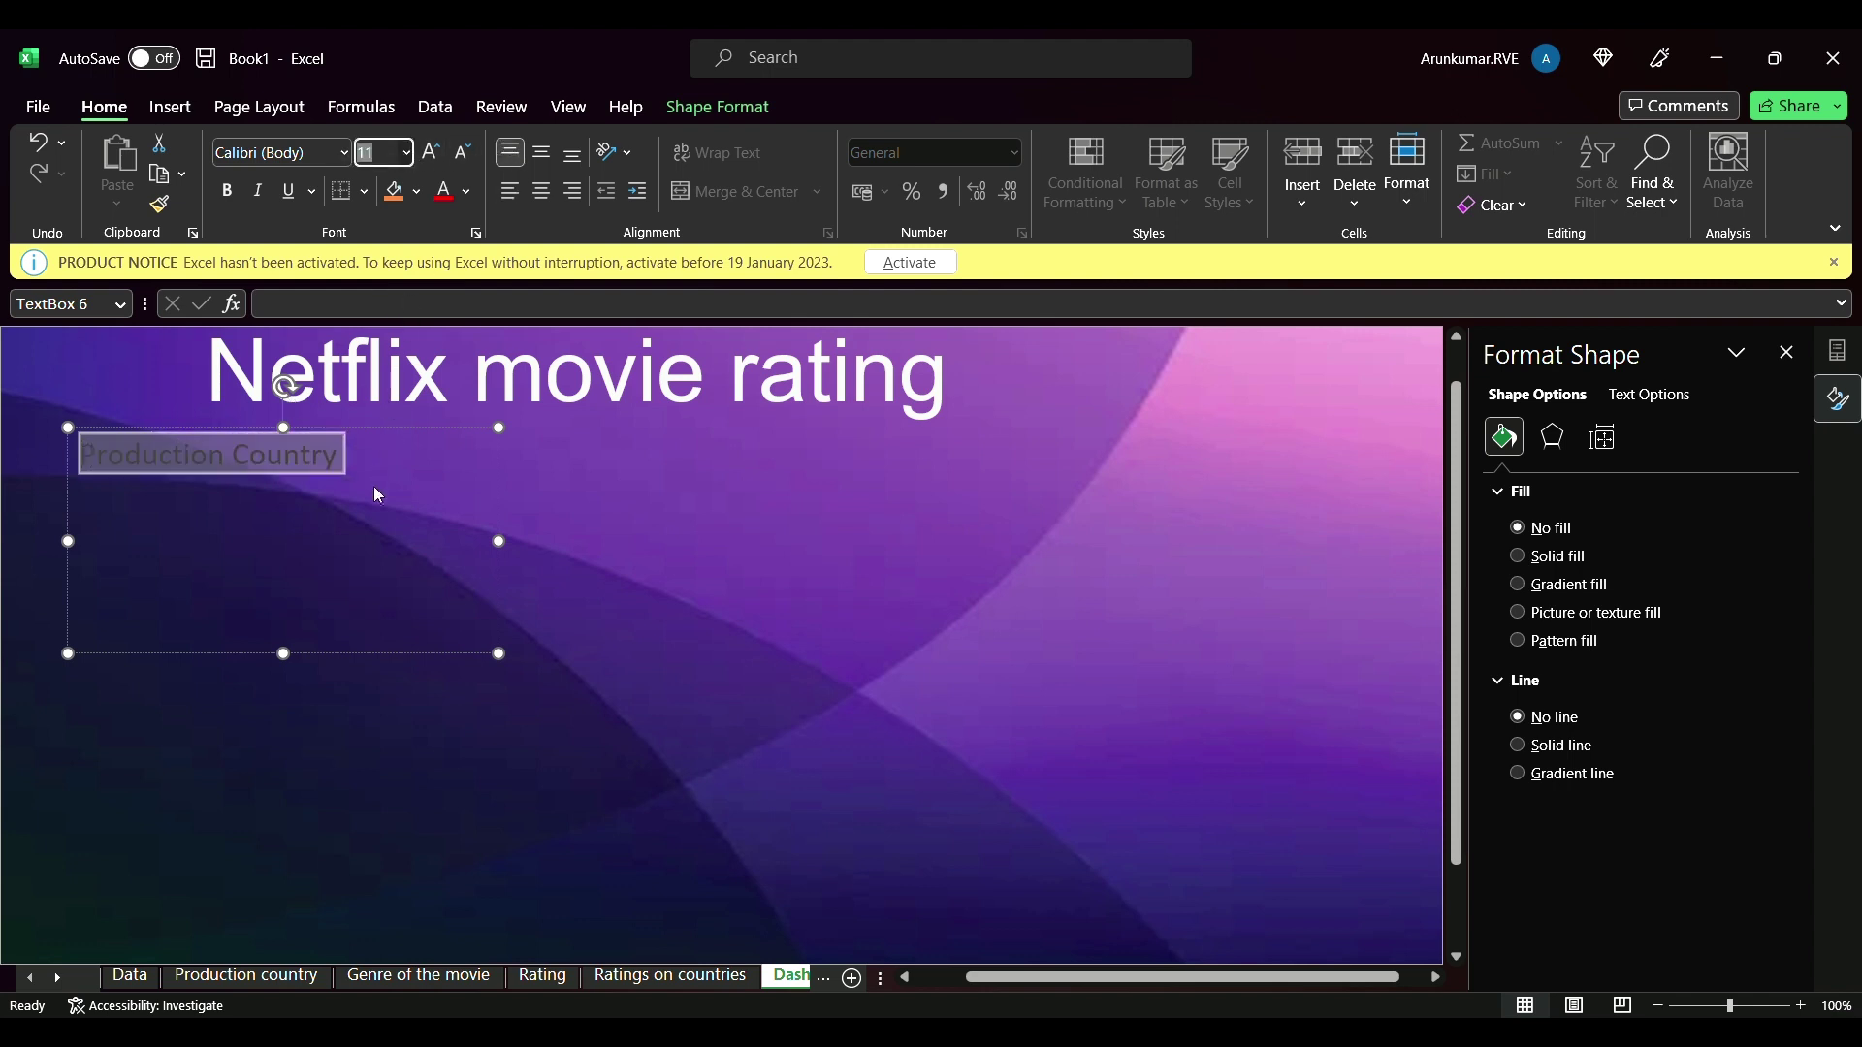
left_click(386, 368)
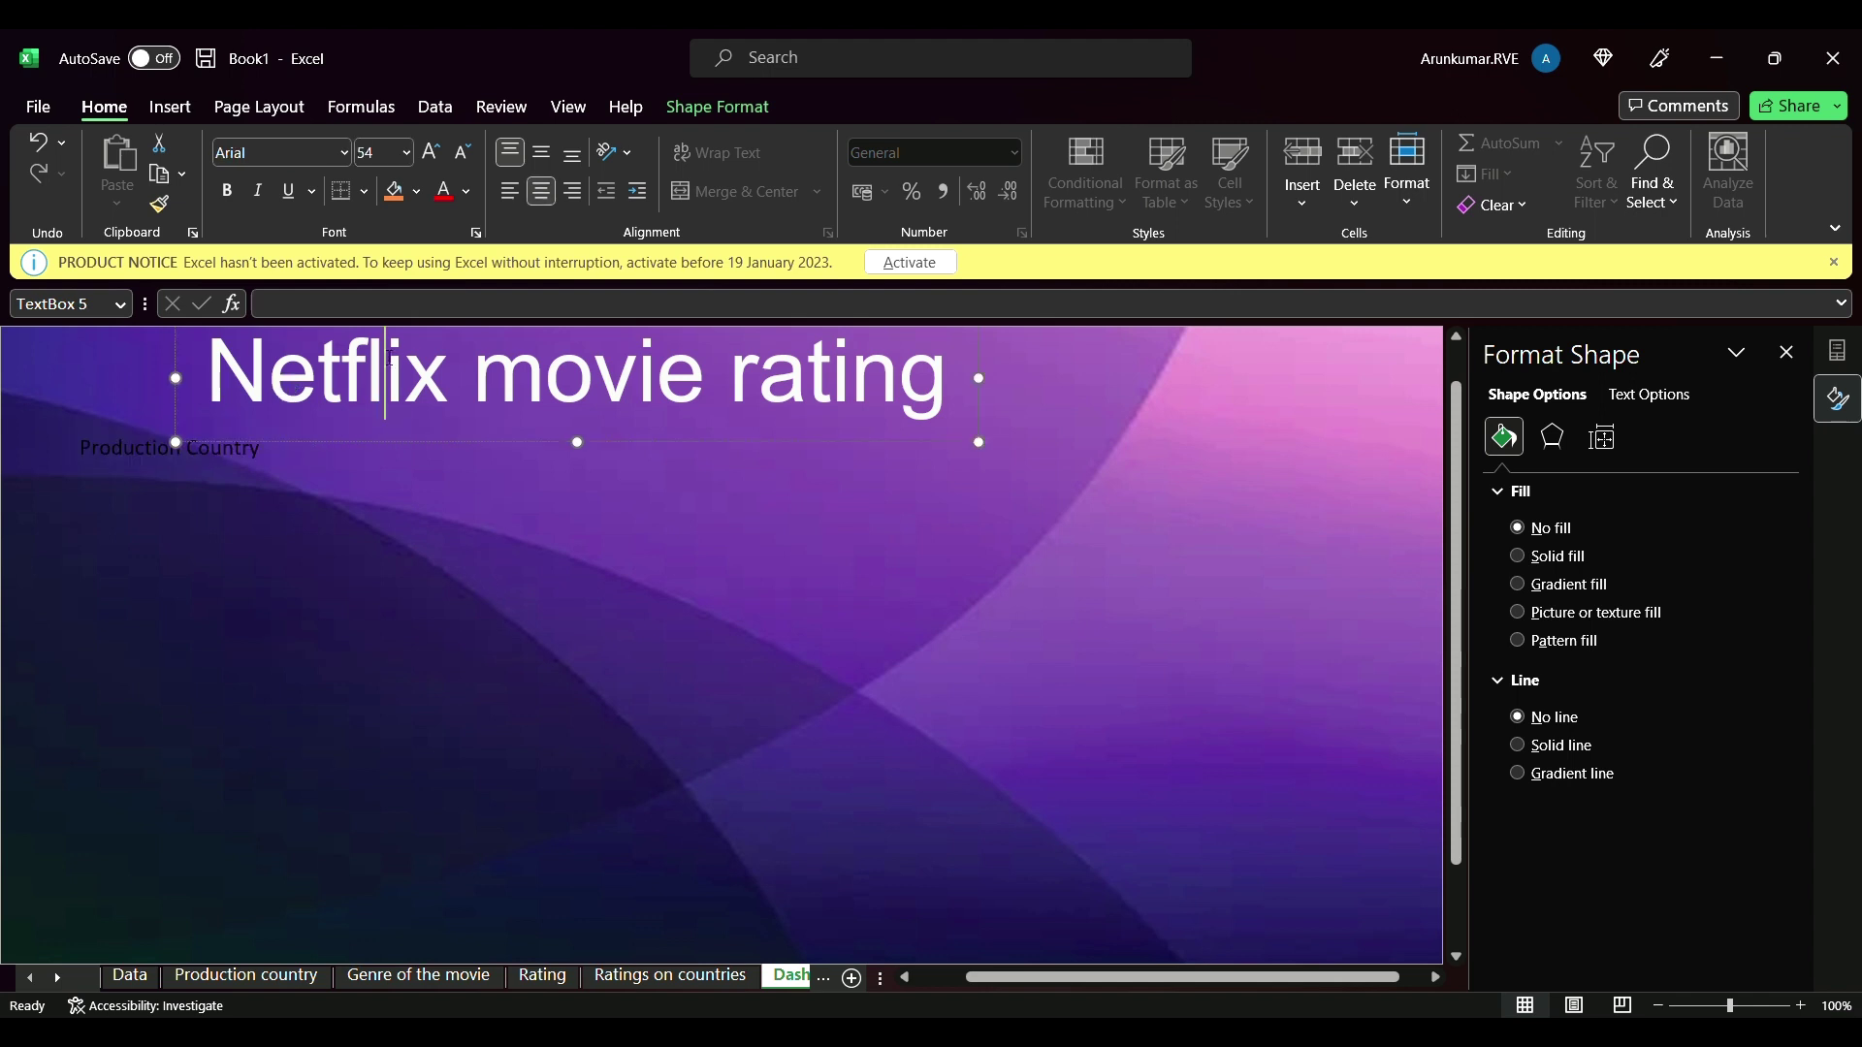
left_click(162, 505)
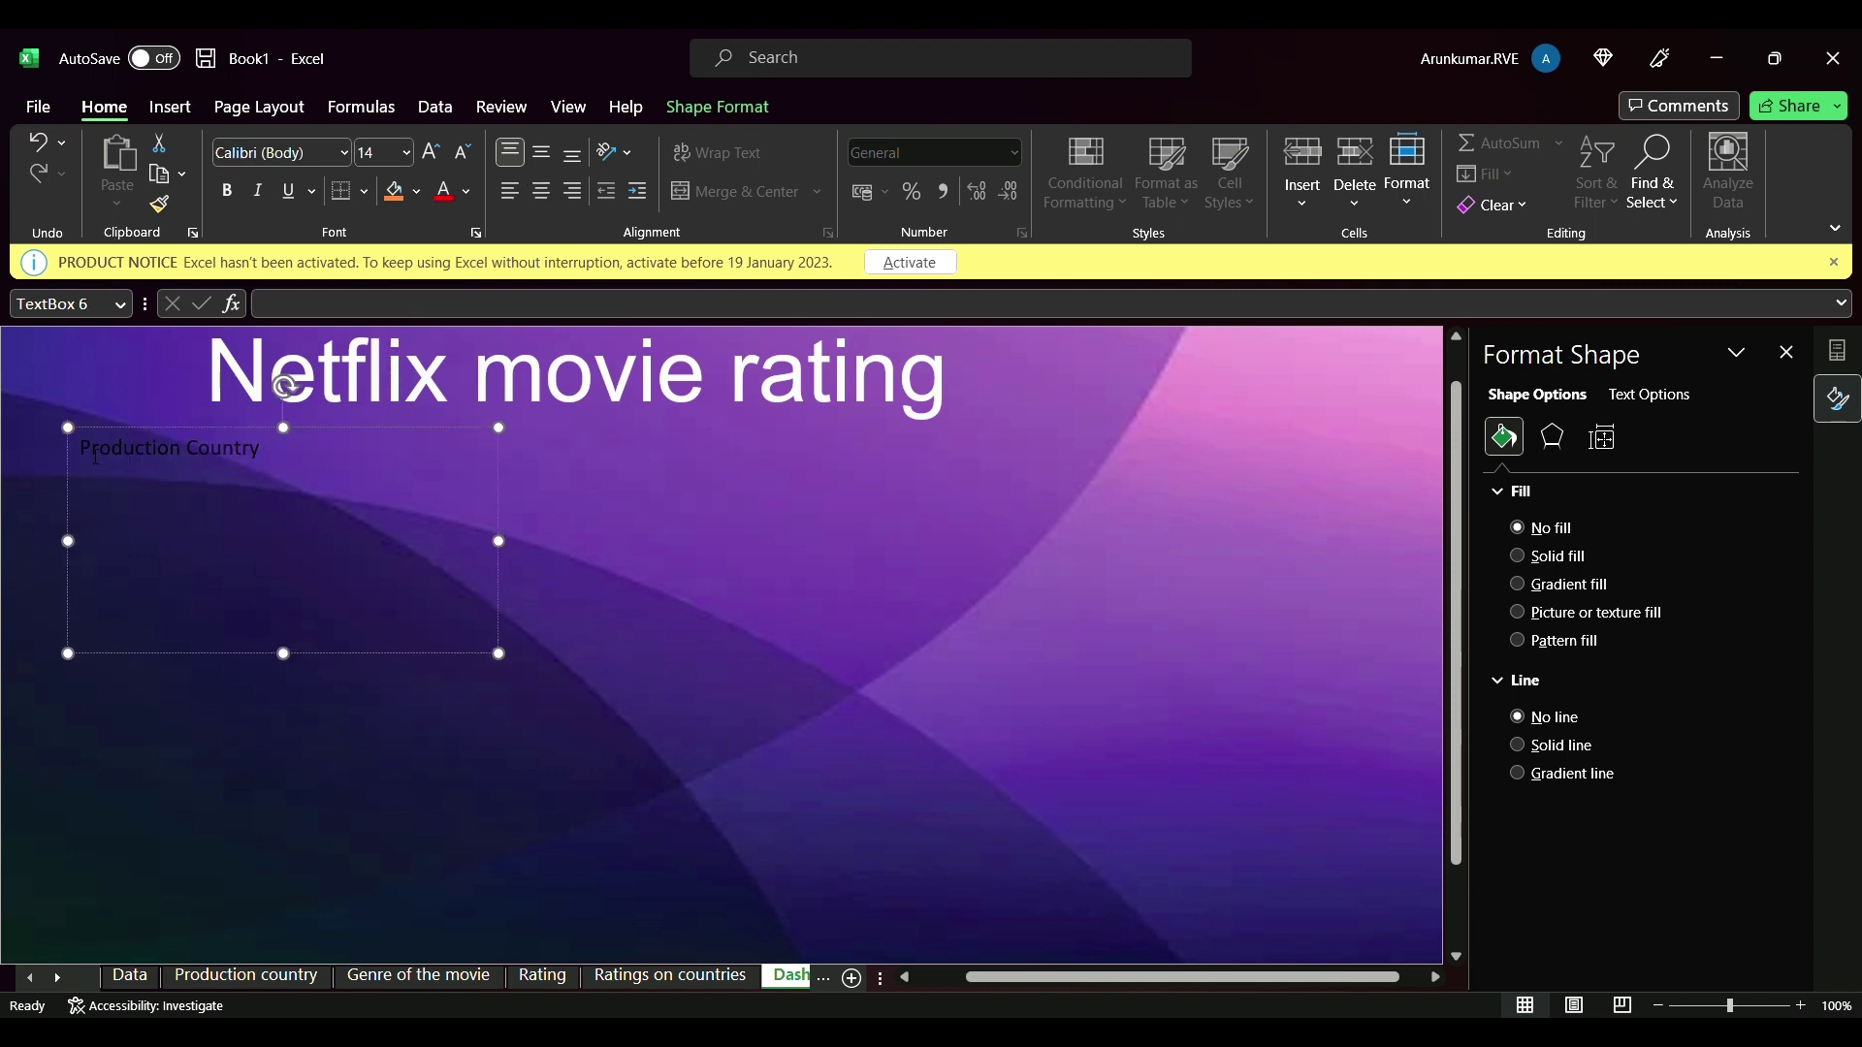
left_click_drag(81, 449, 264, 450)
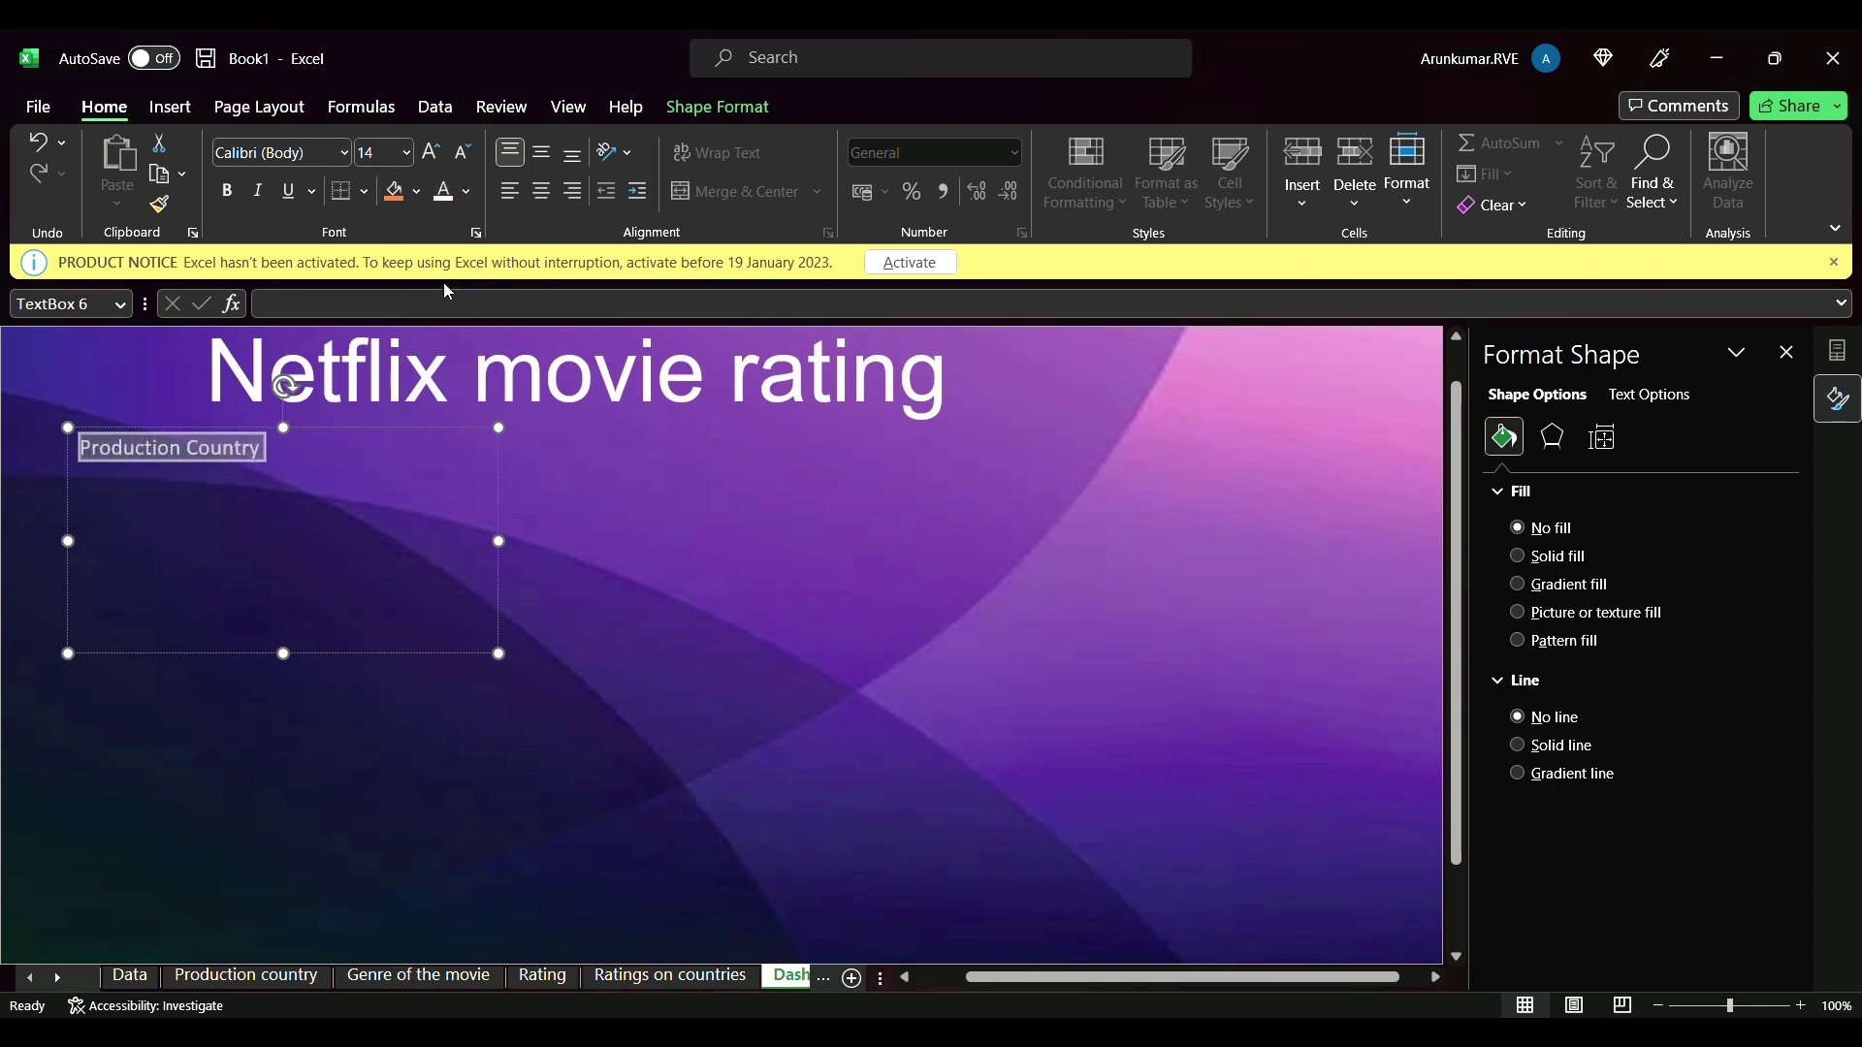
left_click(283, 561)
- Add a 14-point 'Genre of the movie' text box beside the first label
left_click_drag(506, 428, 875, 650)
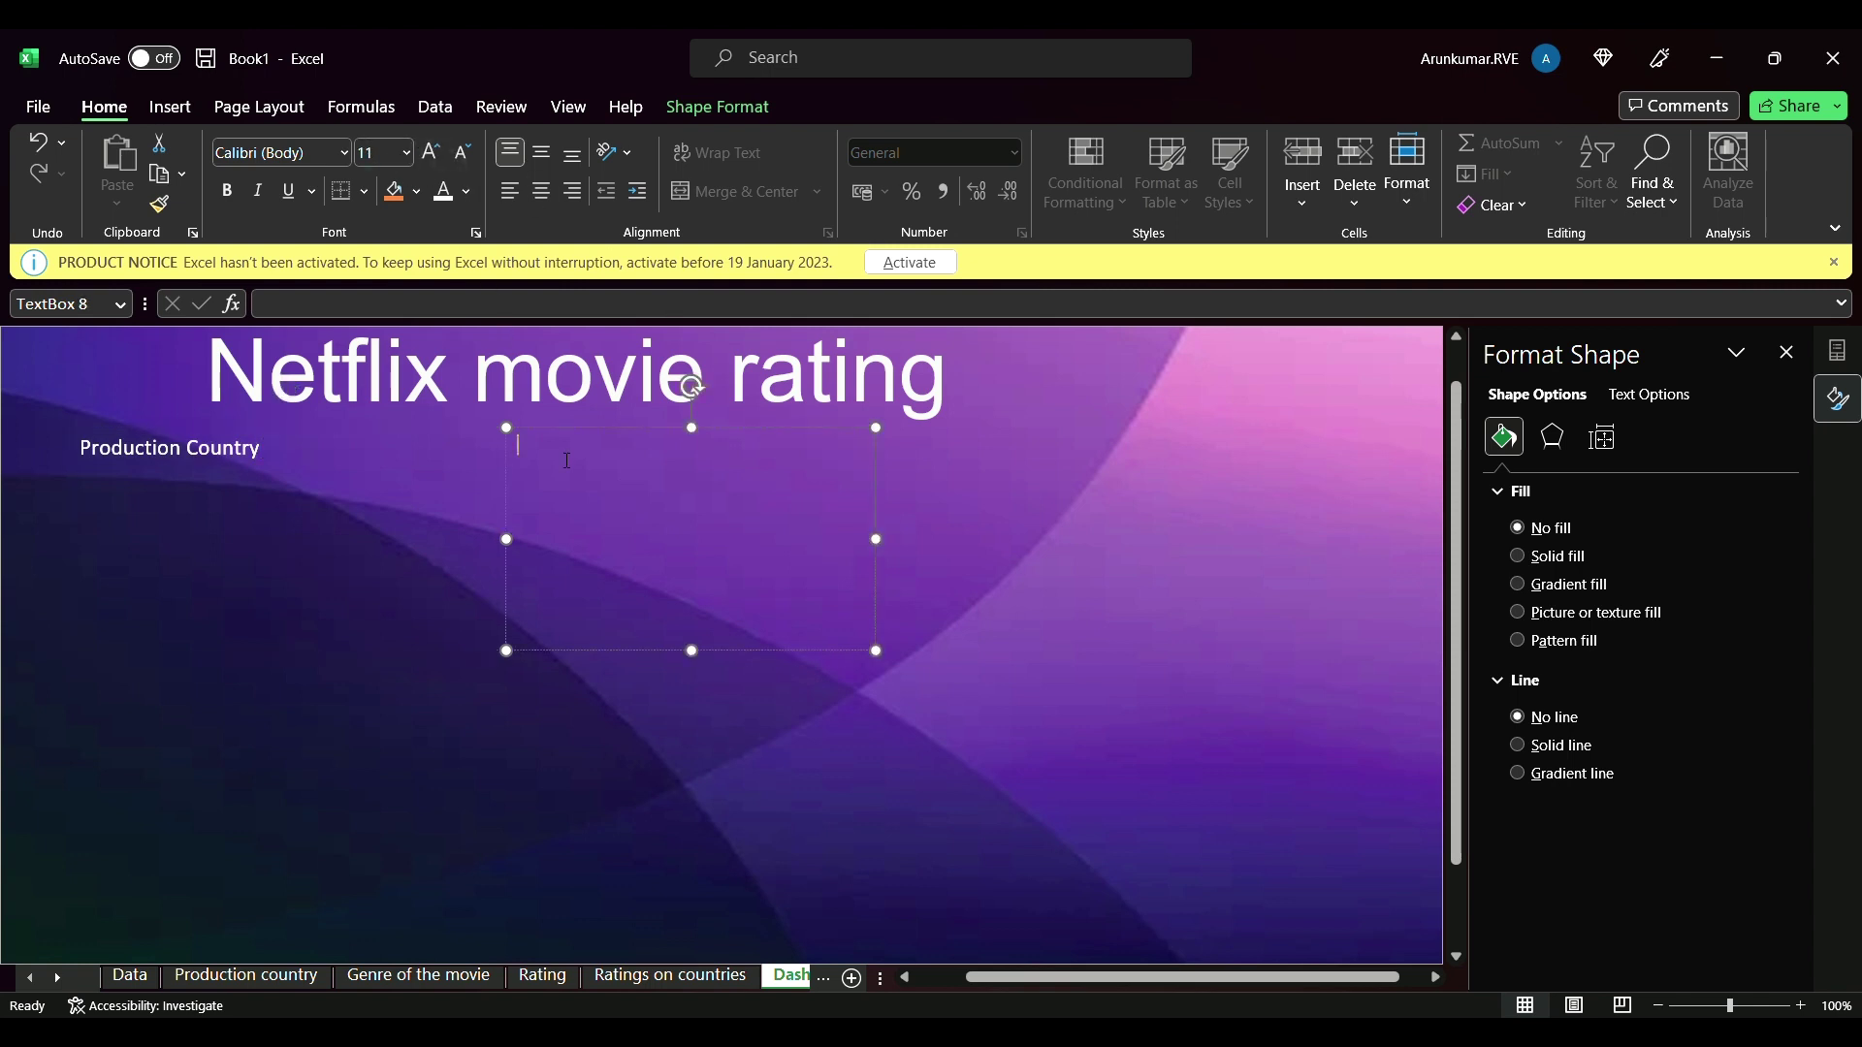
type("Genre of the movie")
left_click_drag(521, 451, 647, 460)
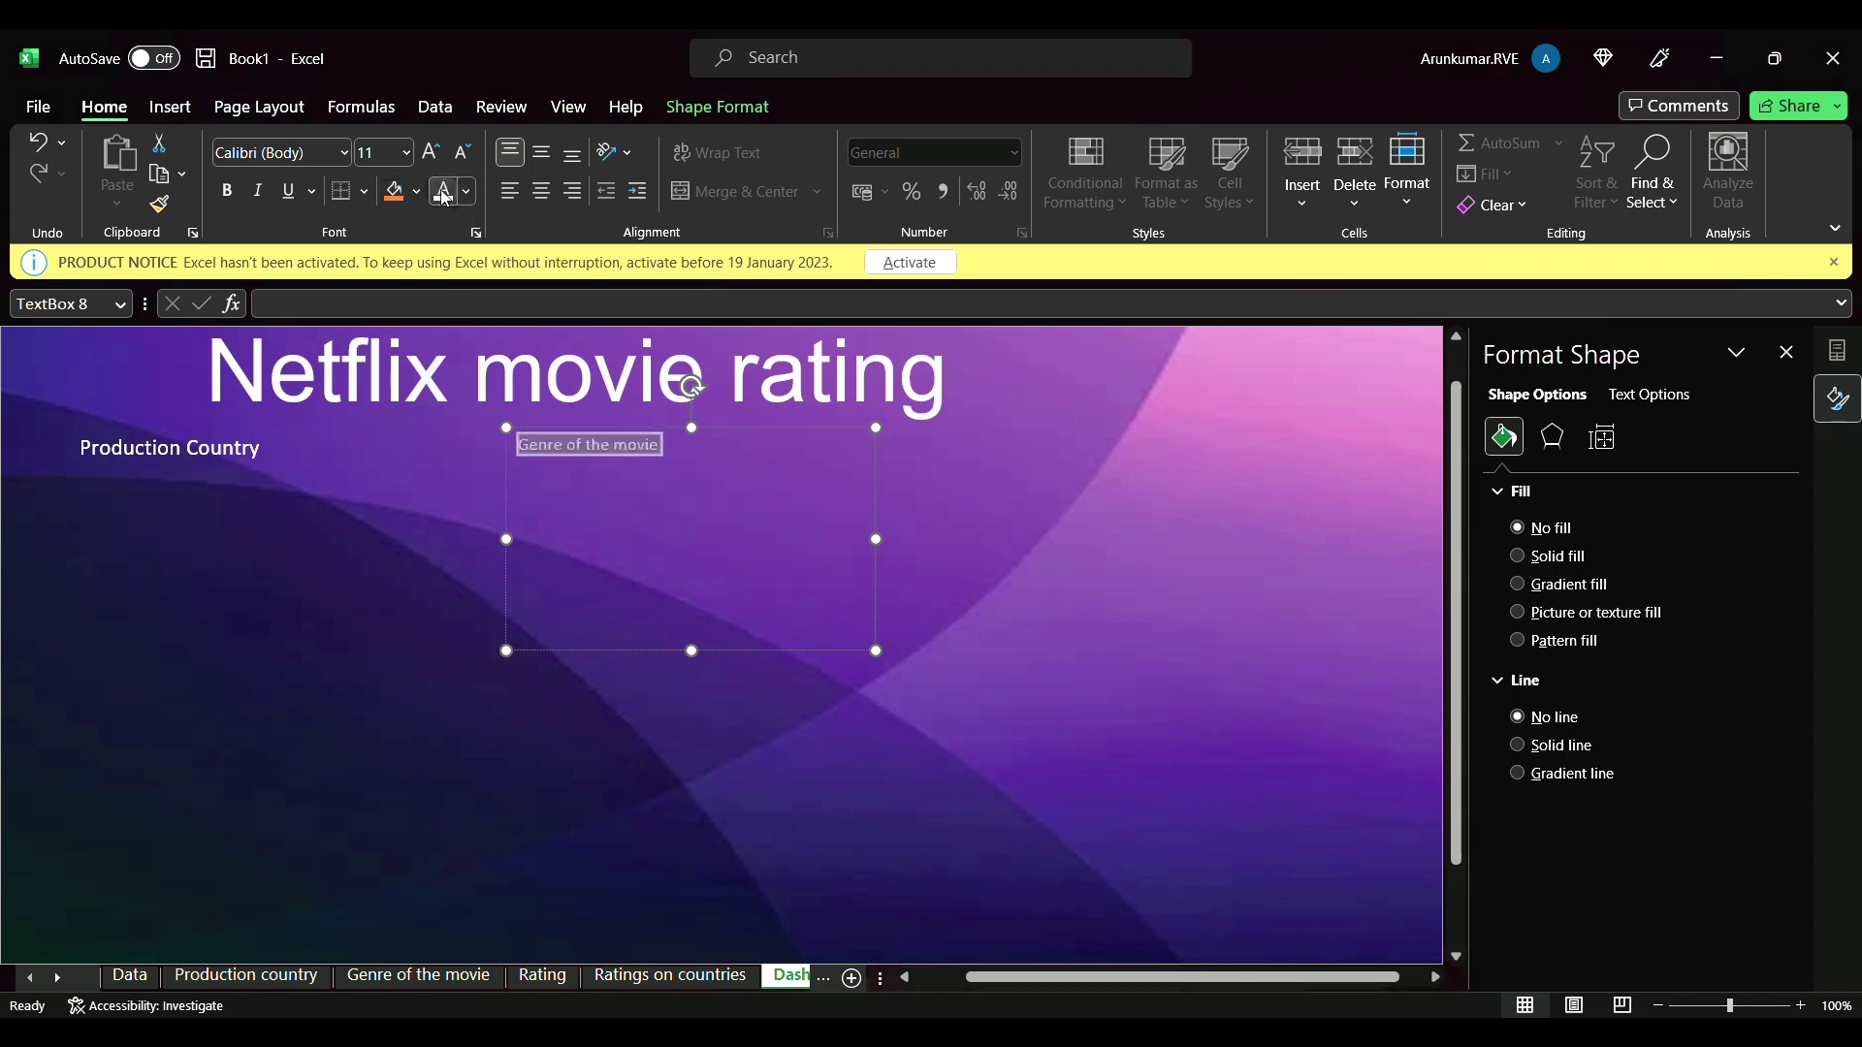
left_click(405, 153)
type("14")
key("Return")
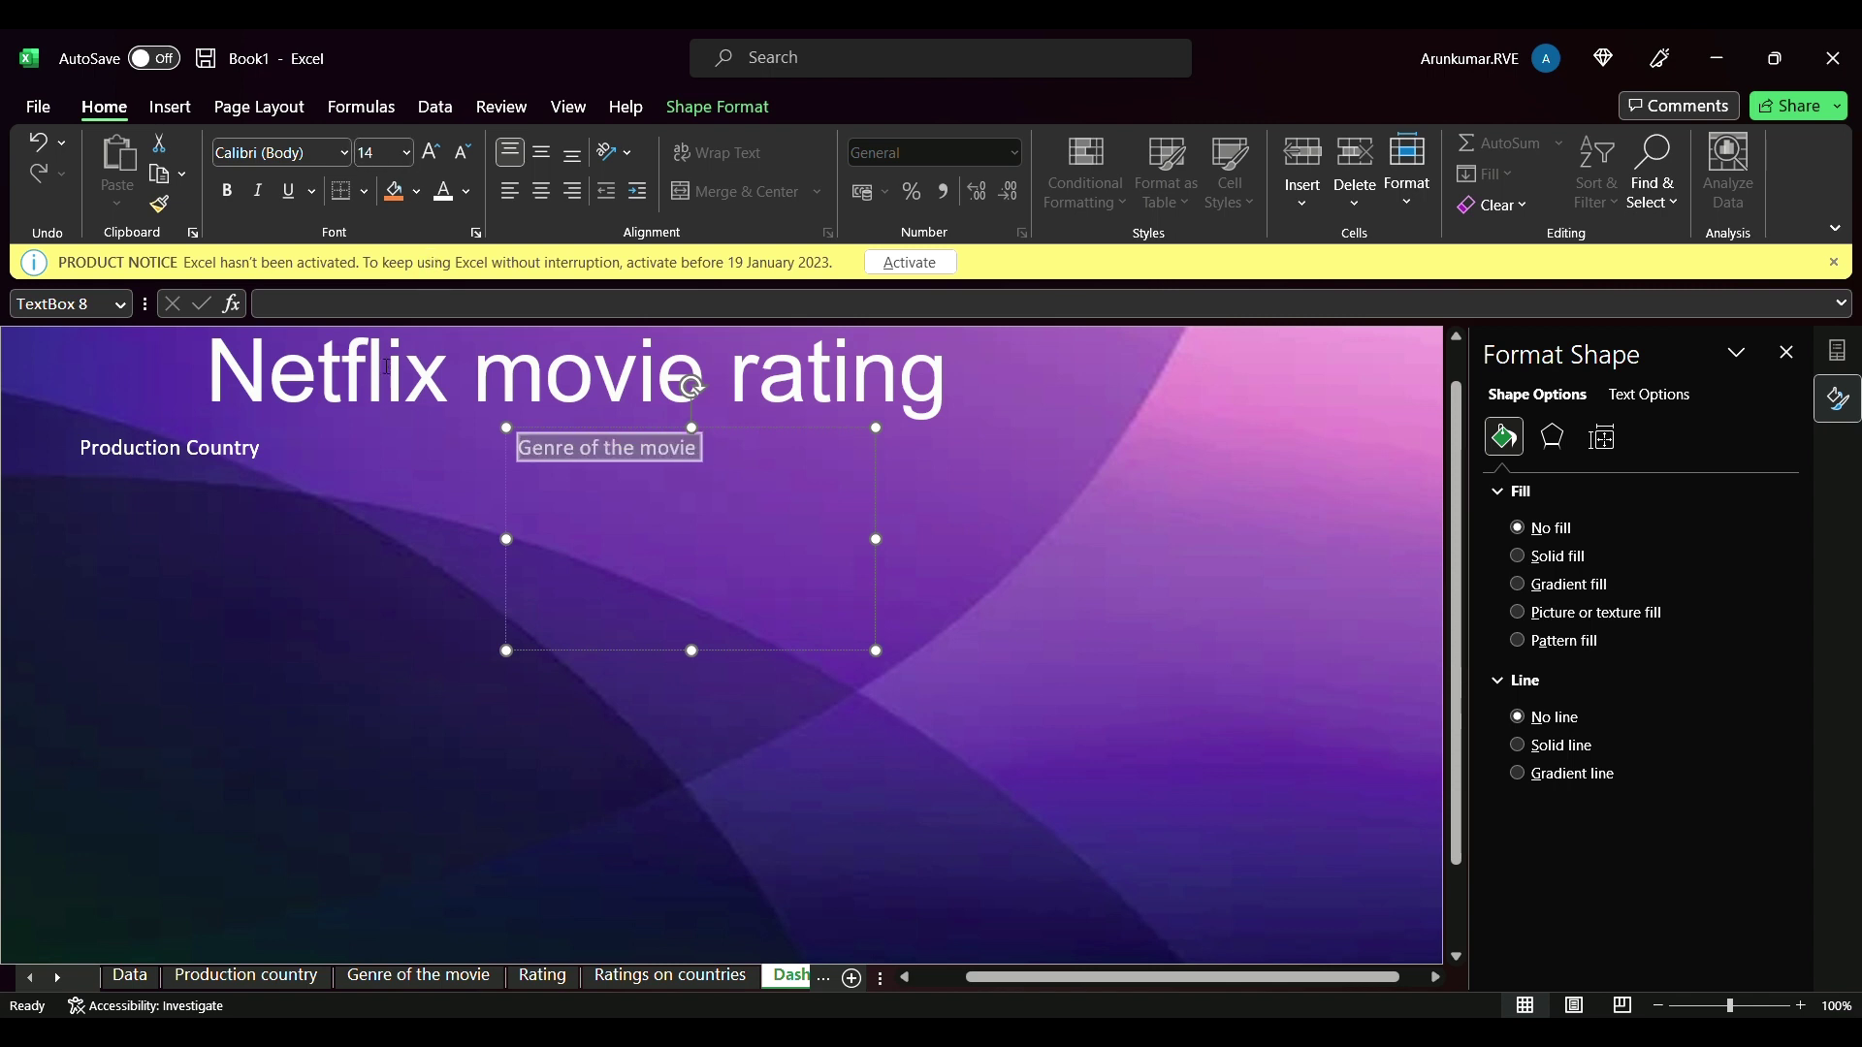
left_click(386, 366)
- Add a white 14-point 'Rating' text box to the right
left_click_drag(885, 426, 1283, 651)
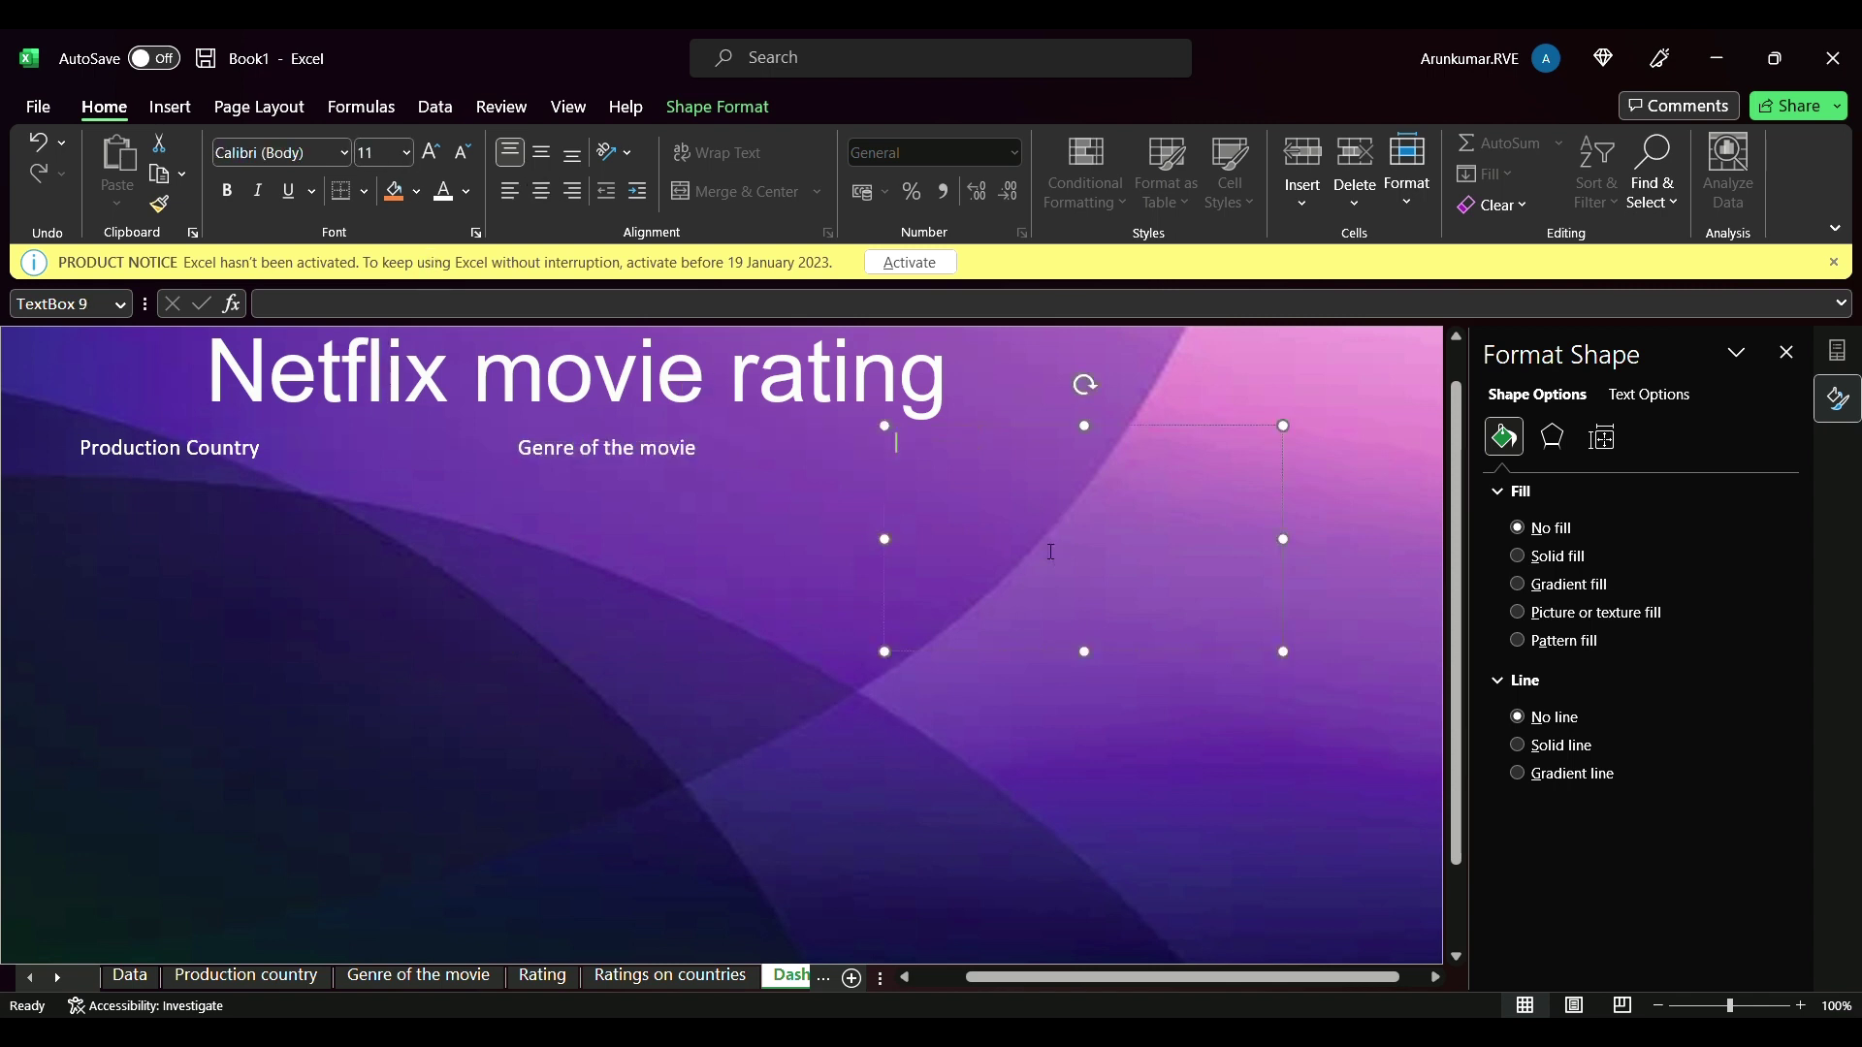
type("Rating")
left_click_drag(894, 443, 951, 445)
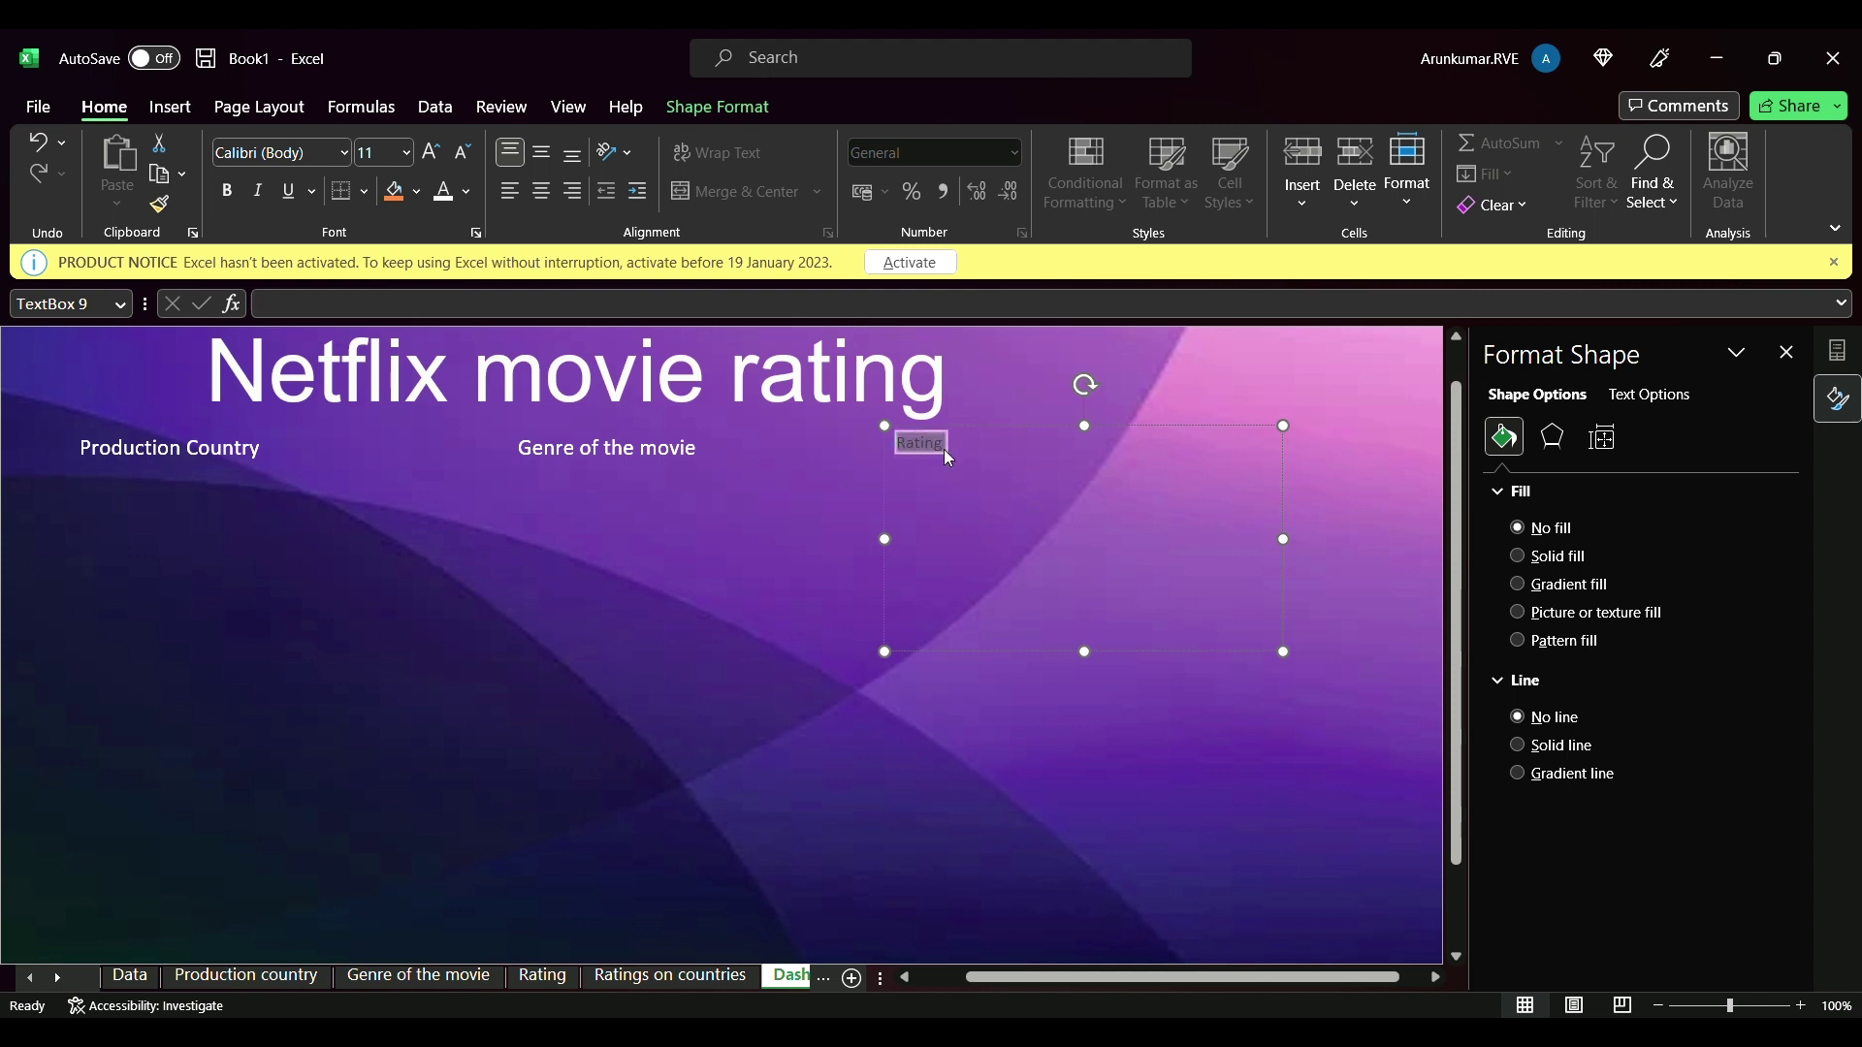
left_click(442, 198)
left_click(399, 153)
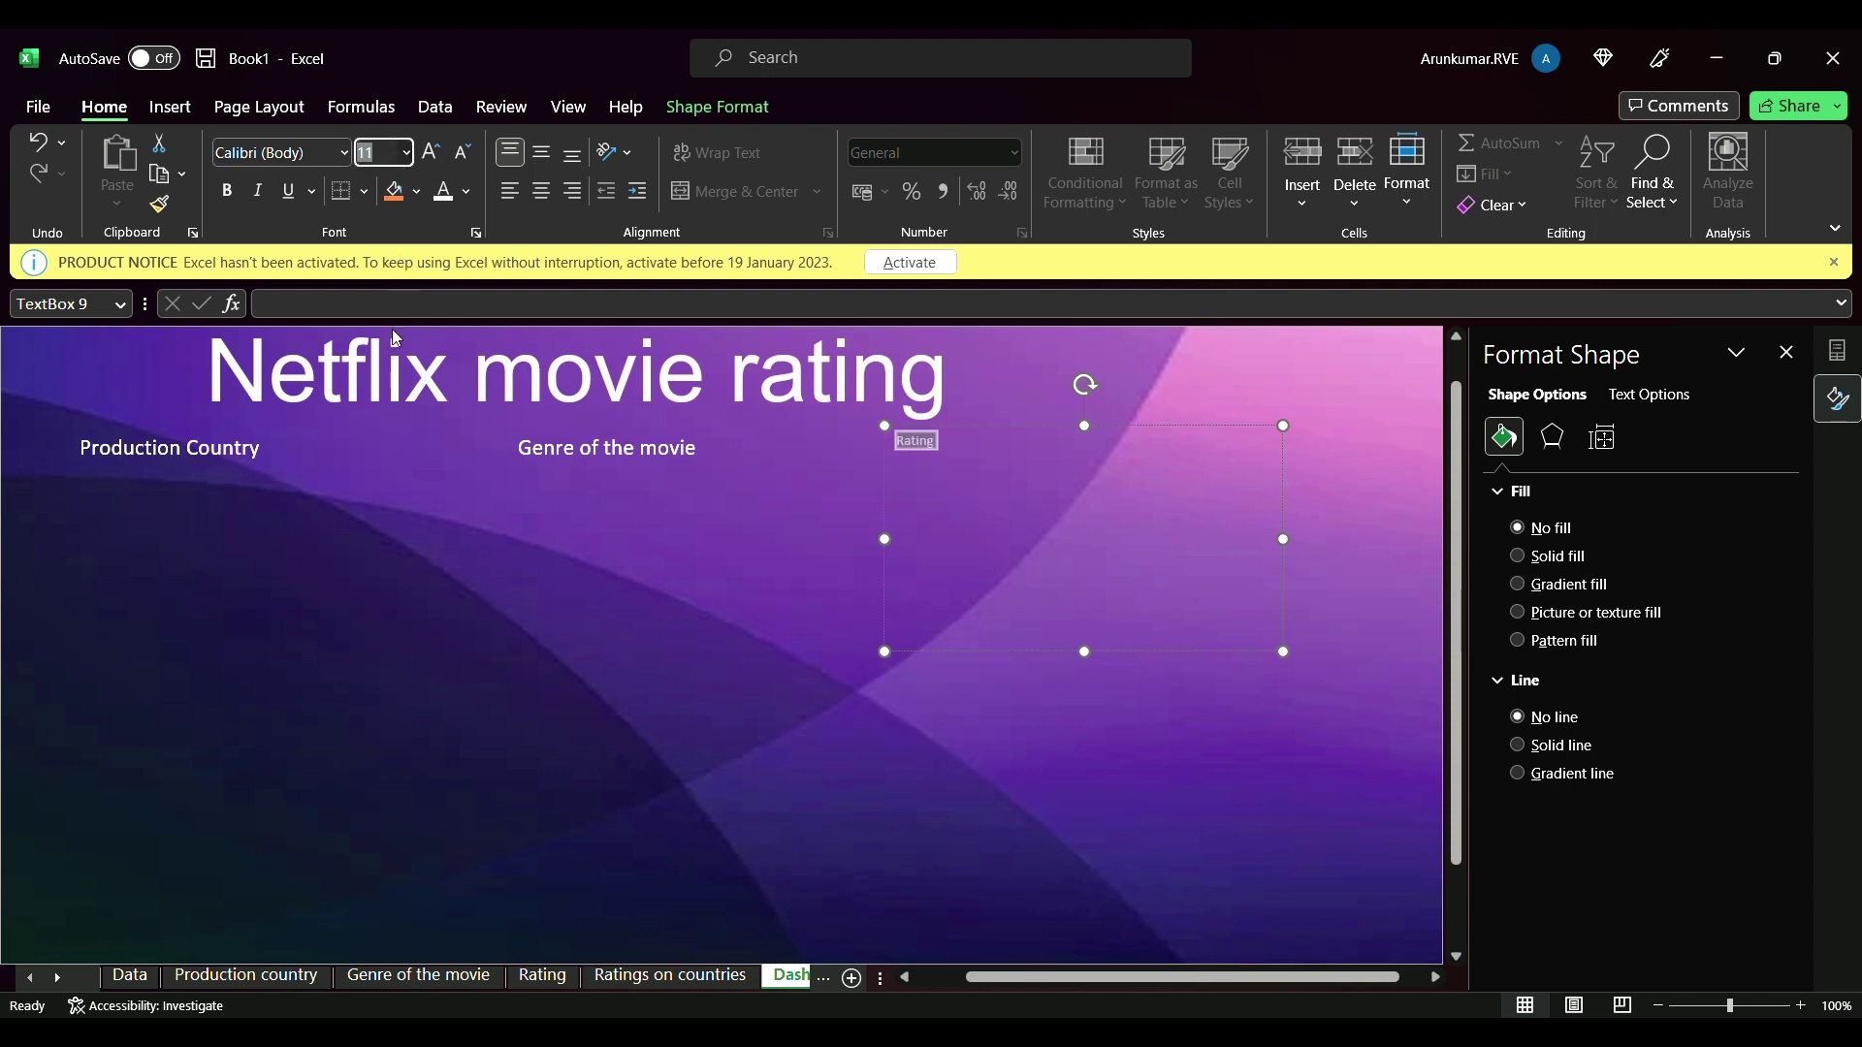
type("14")
key("Return")
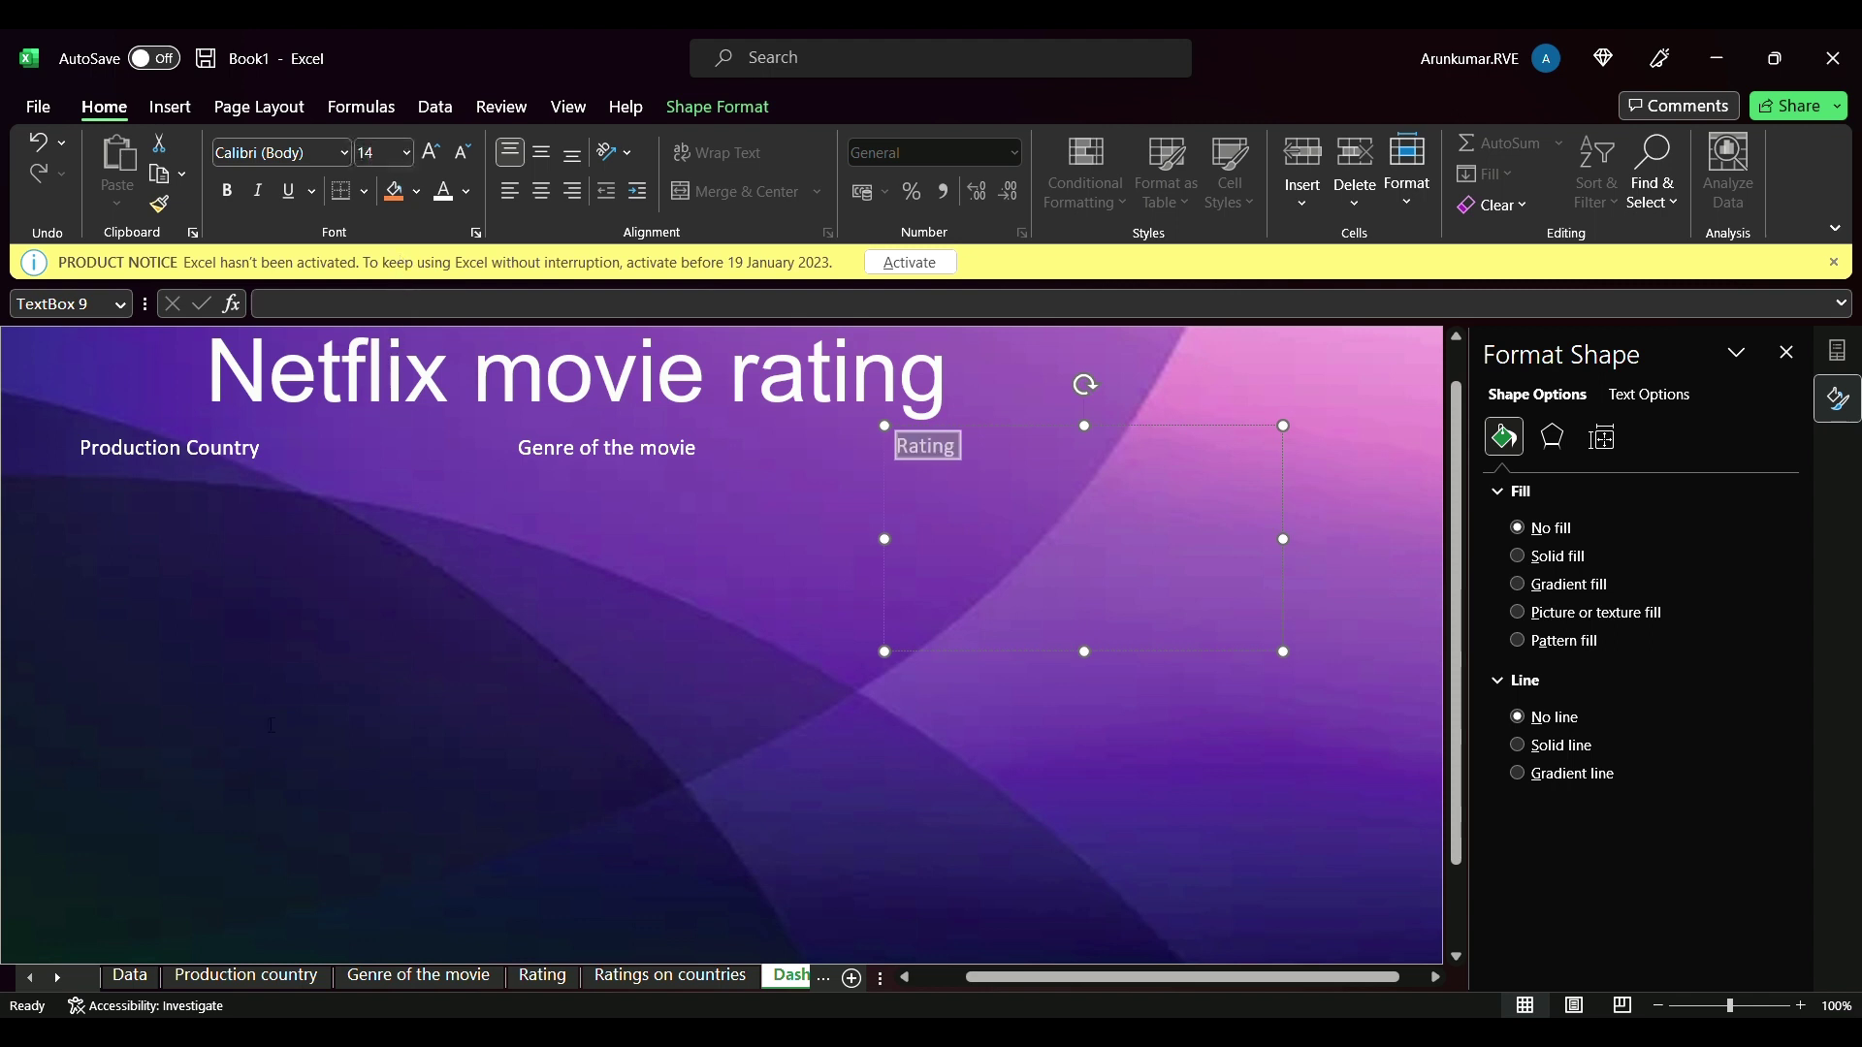
- Add a white 14-point 'Ratings on countries' text box at the lower left
left_click_drag(66, 679, 591, 949)
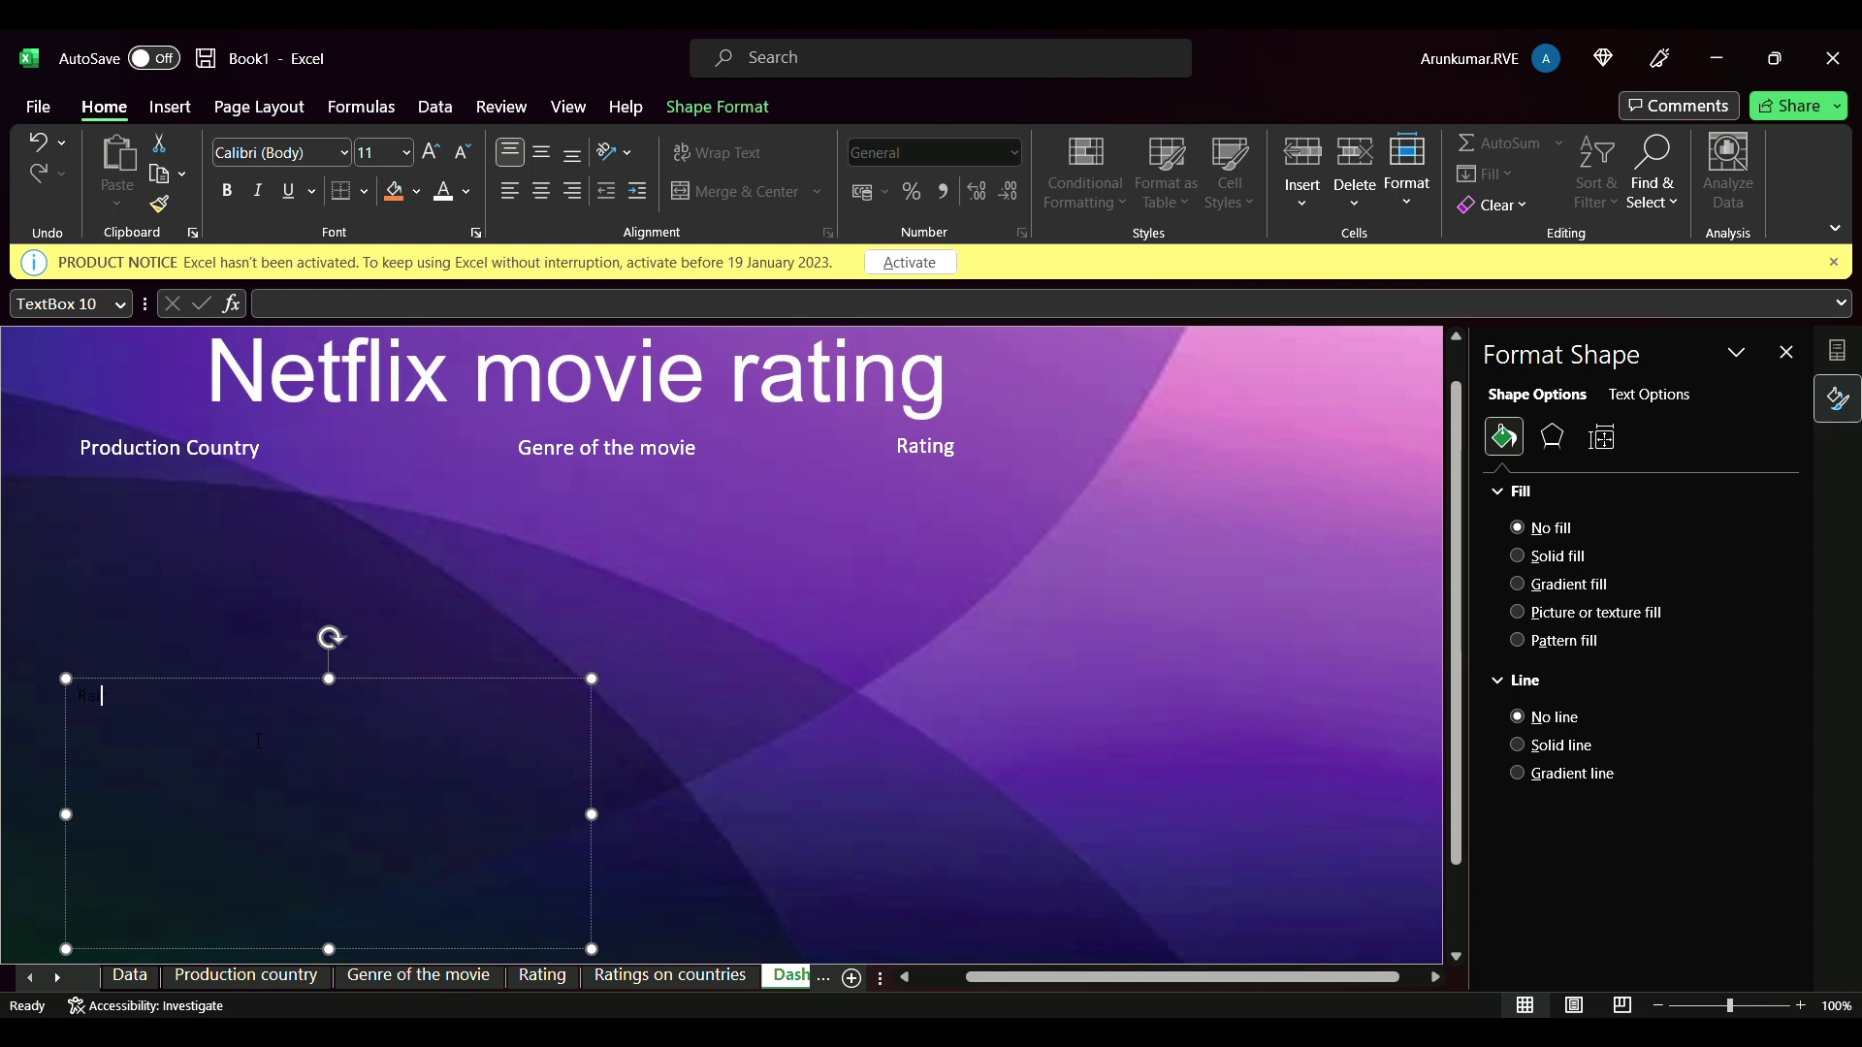
type("tings on countrie")
left_click_drag(77, 696, 230, 696)
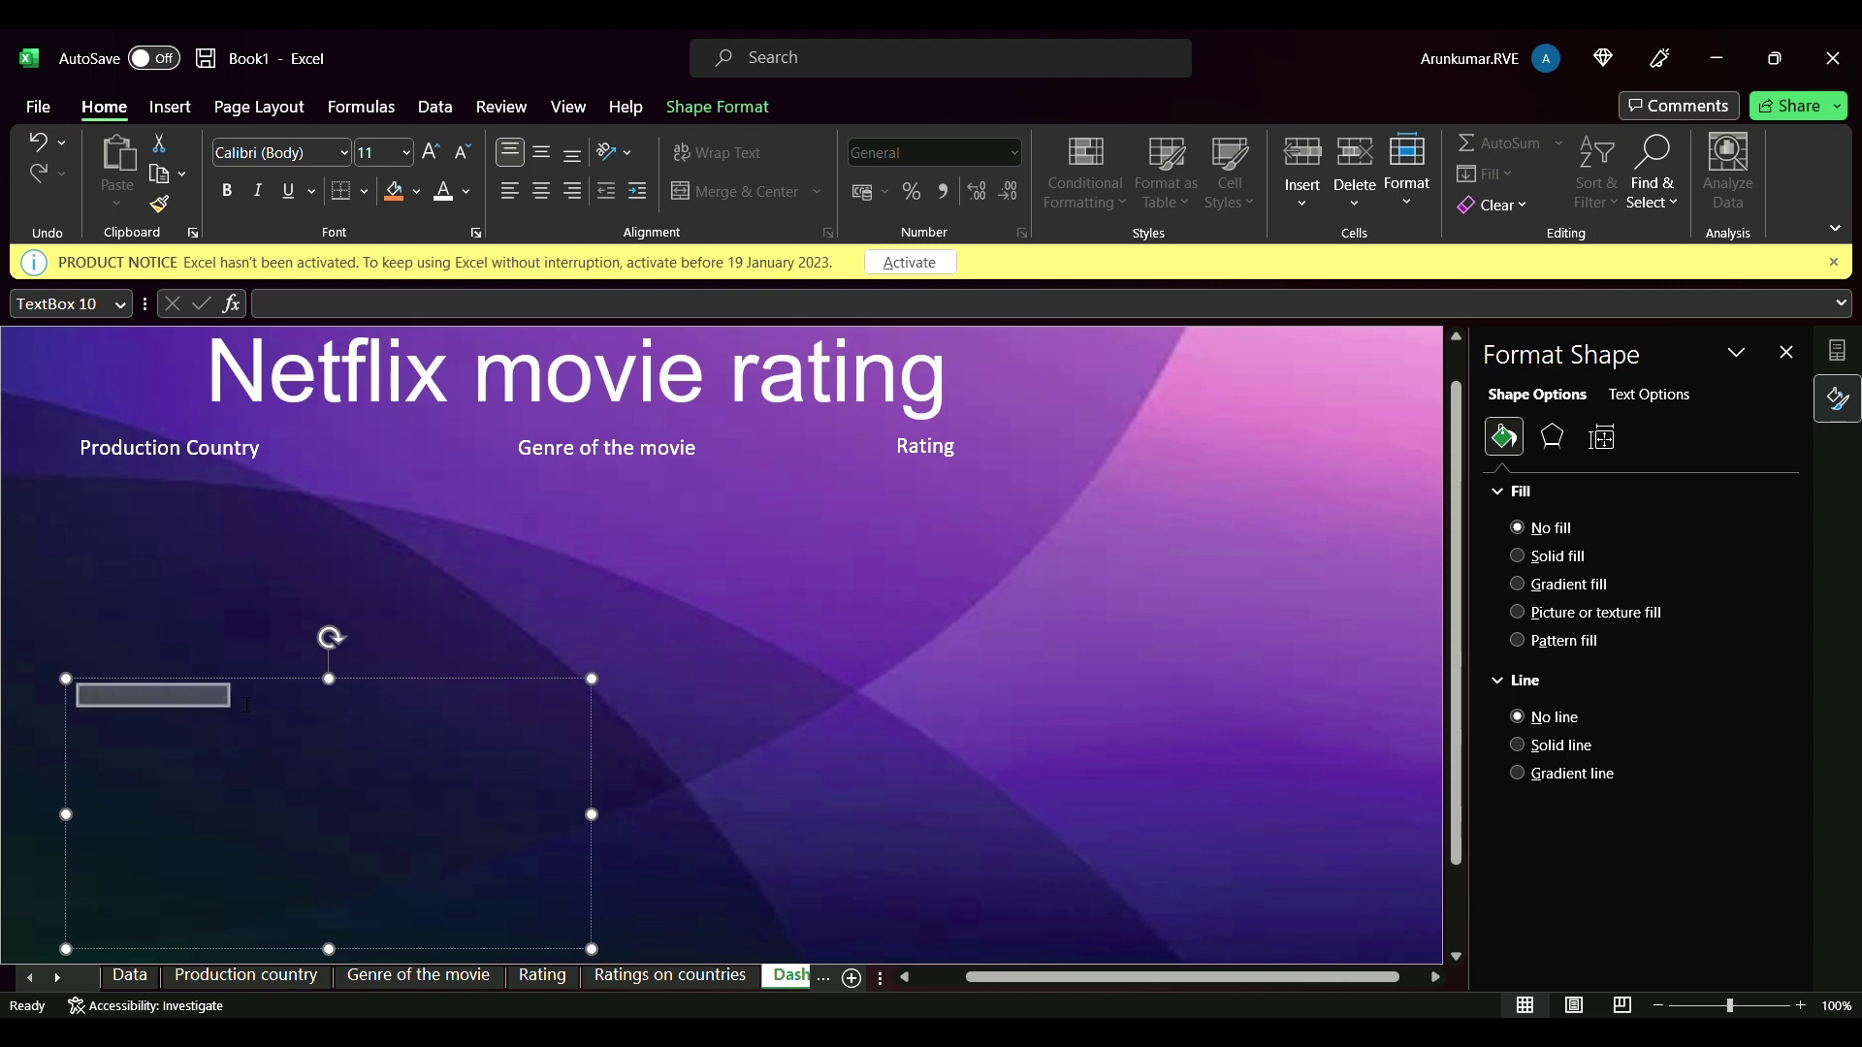
left_click(444, 190)
left_click(399, 155)
type("14")
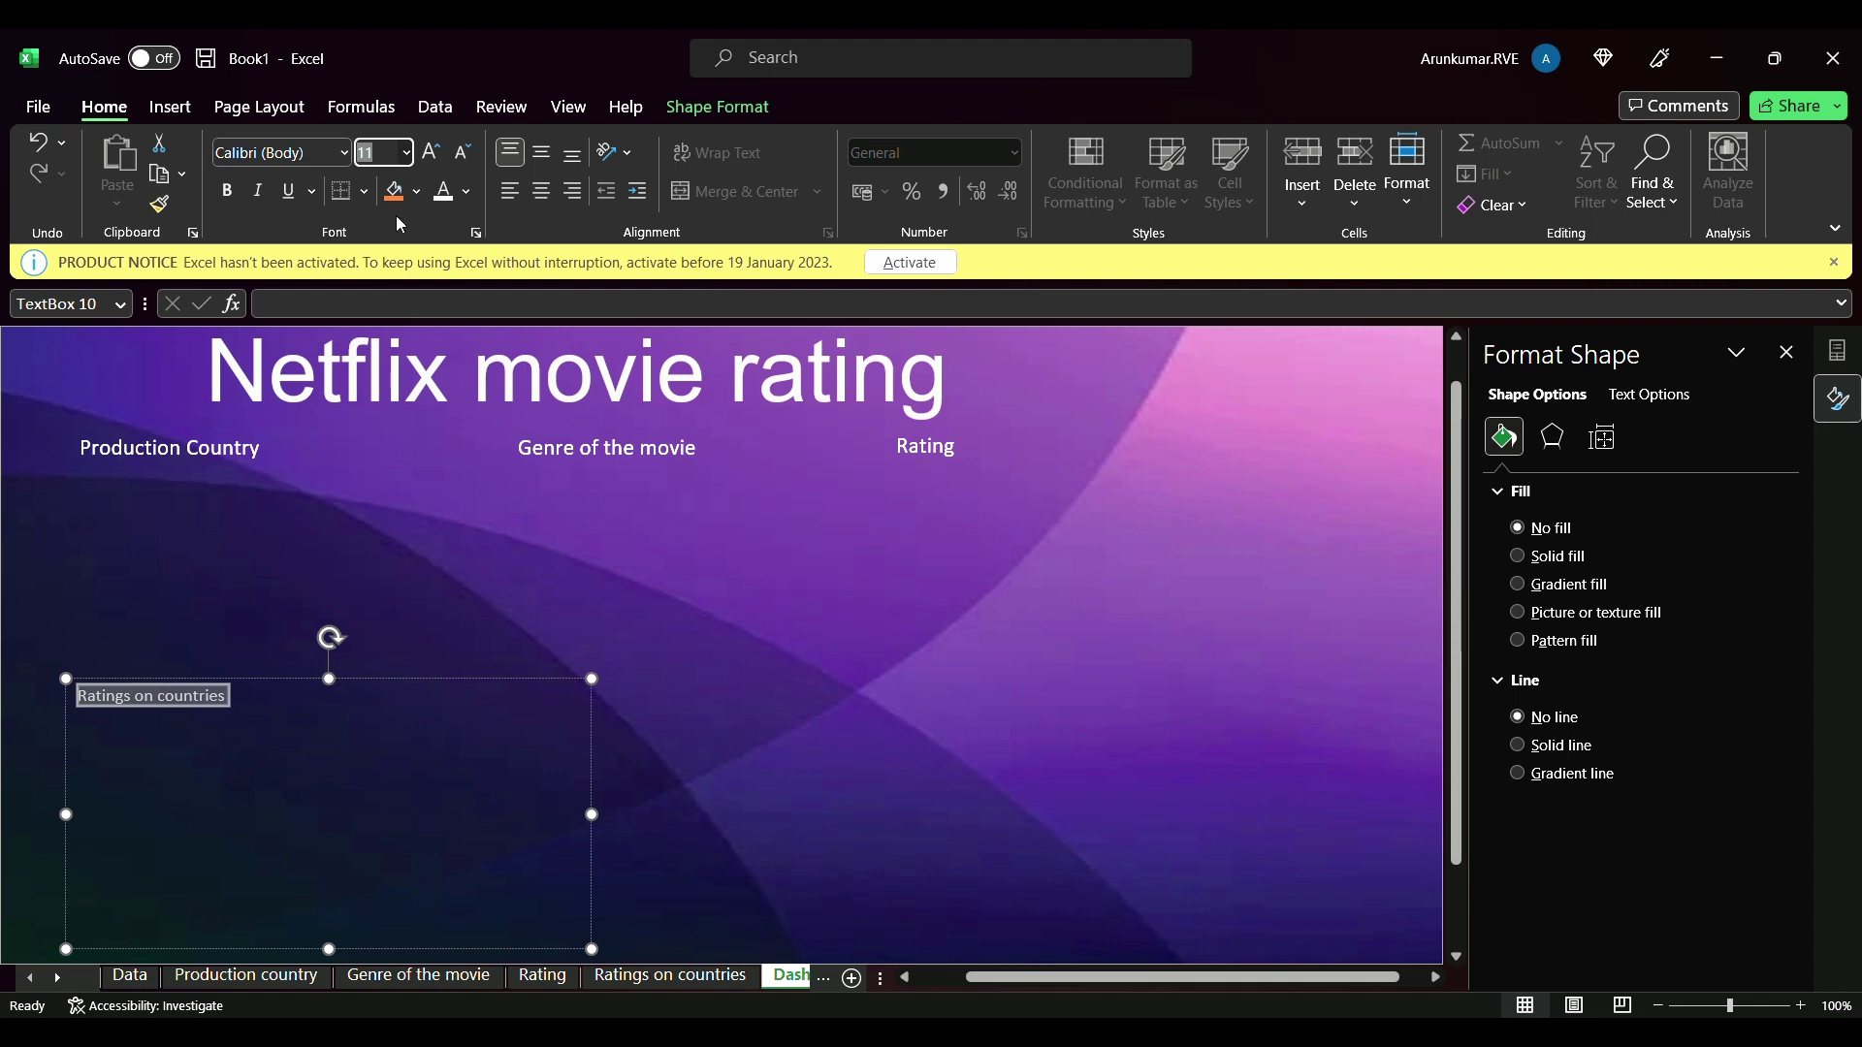
key("Return")
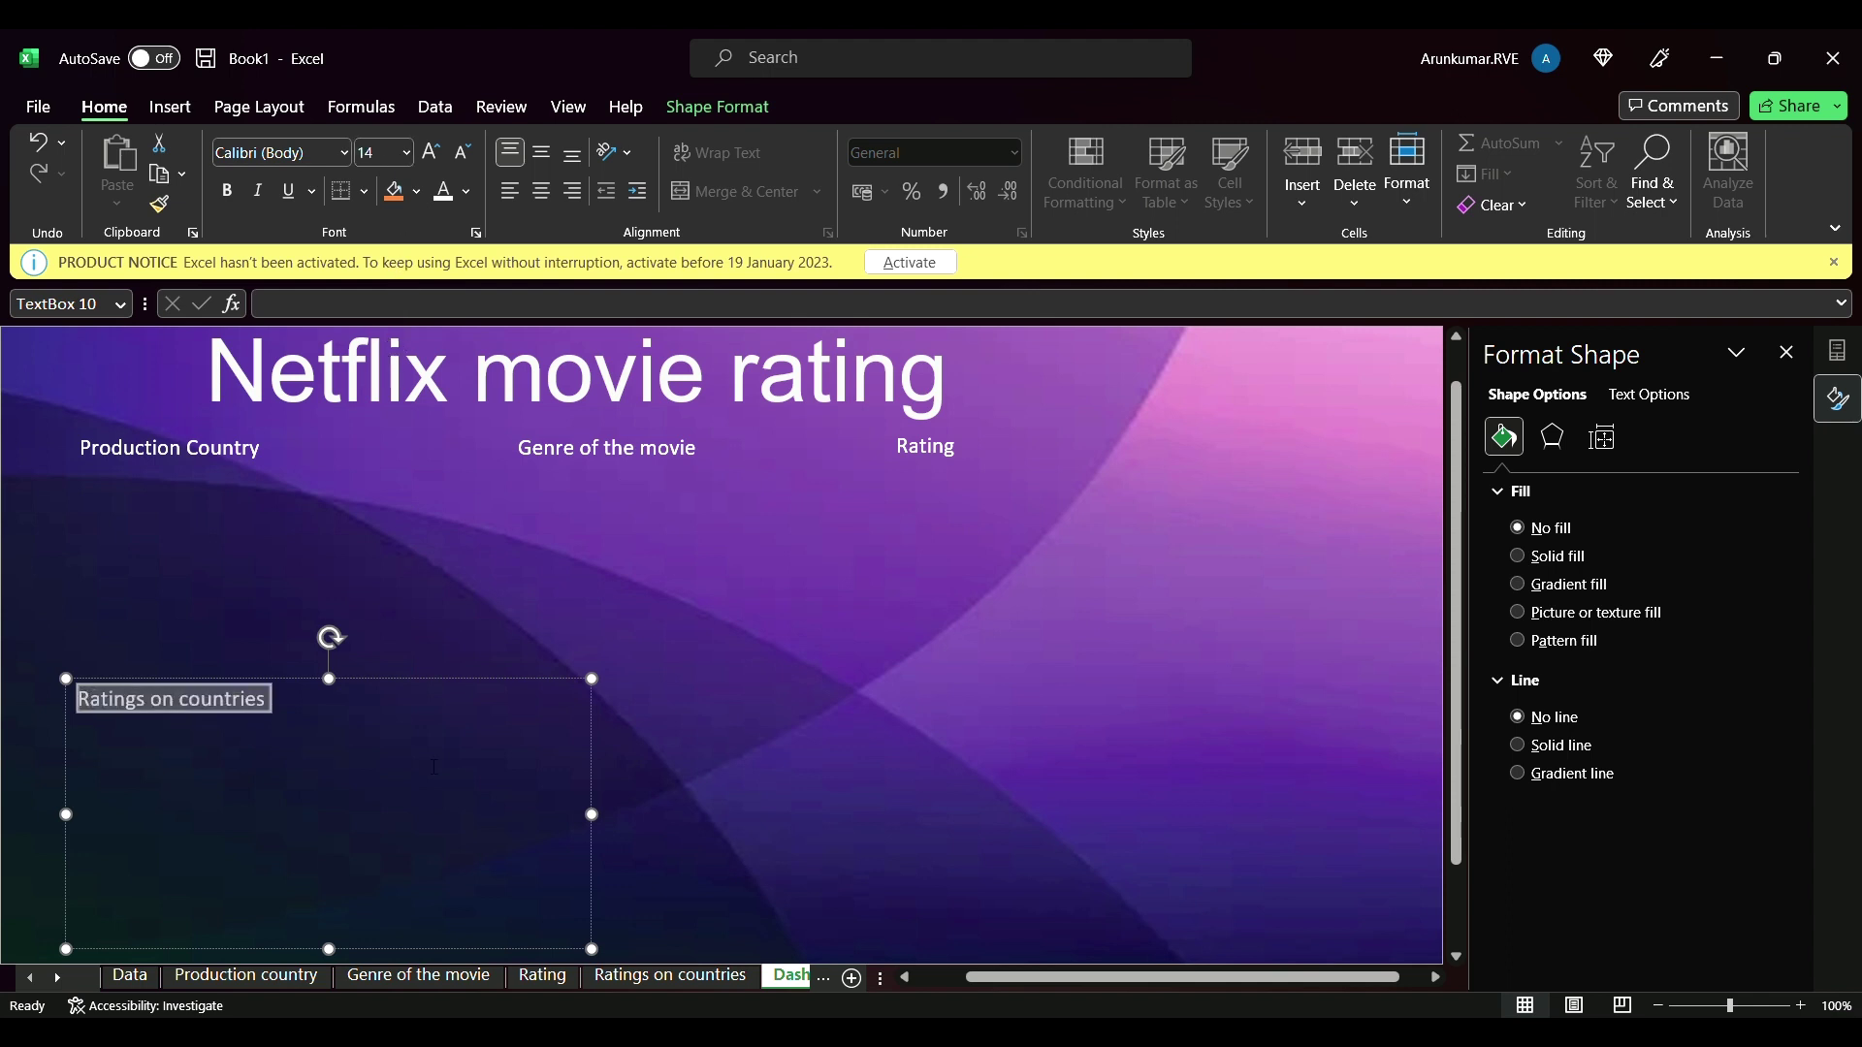
left_click(434, 766)
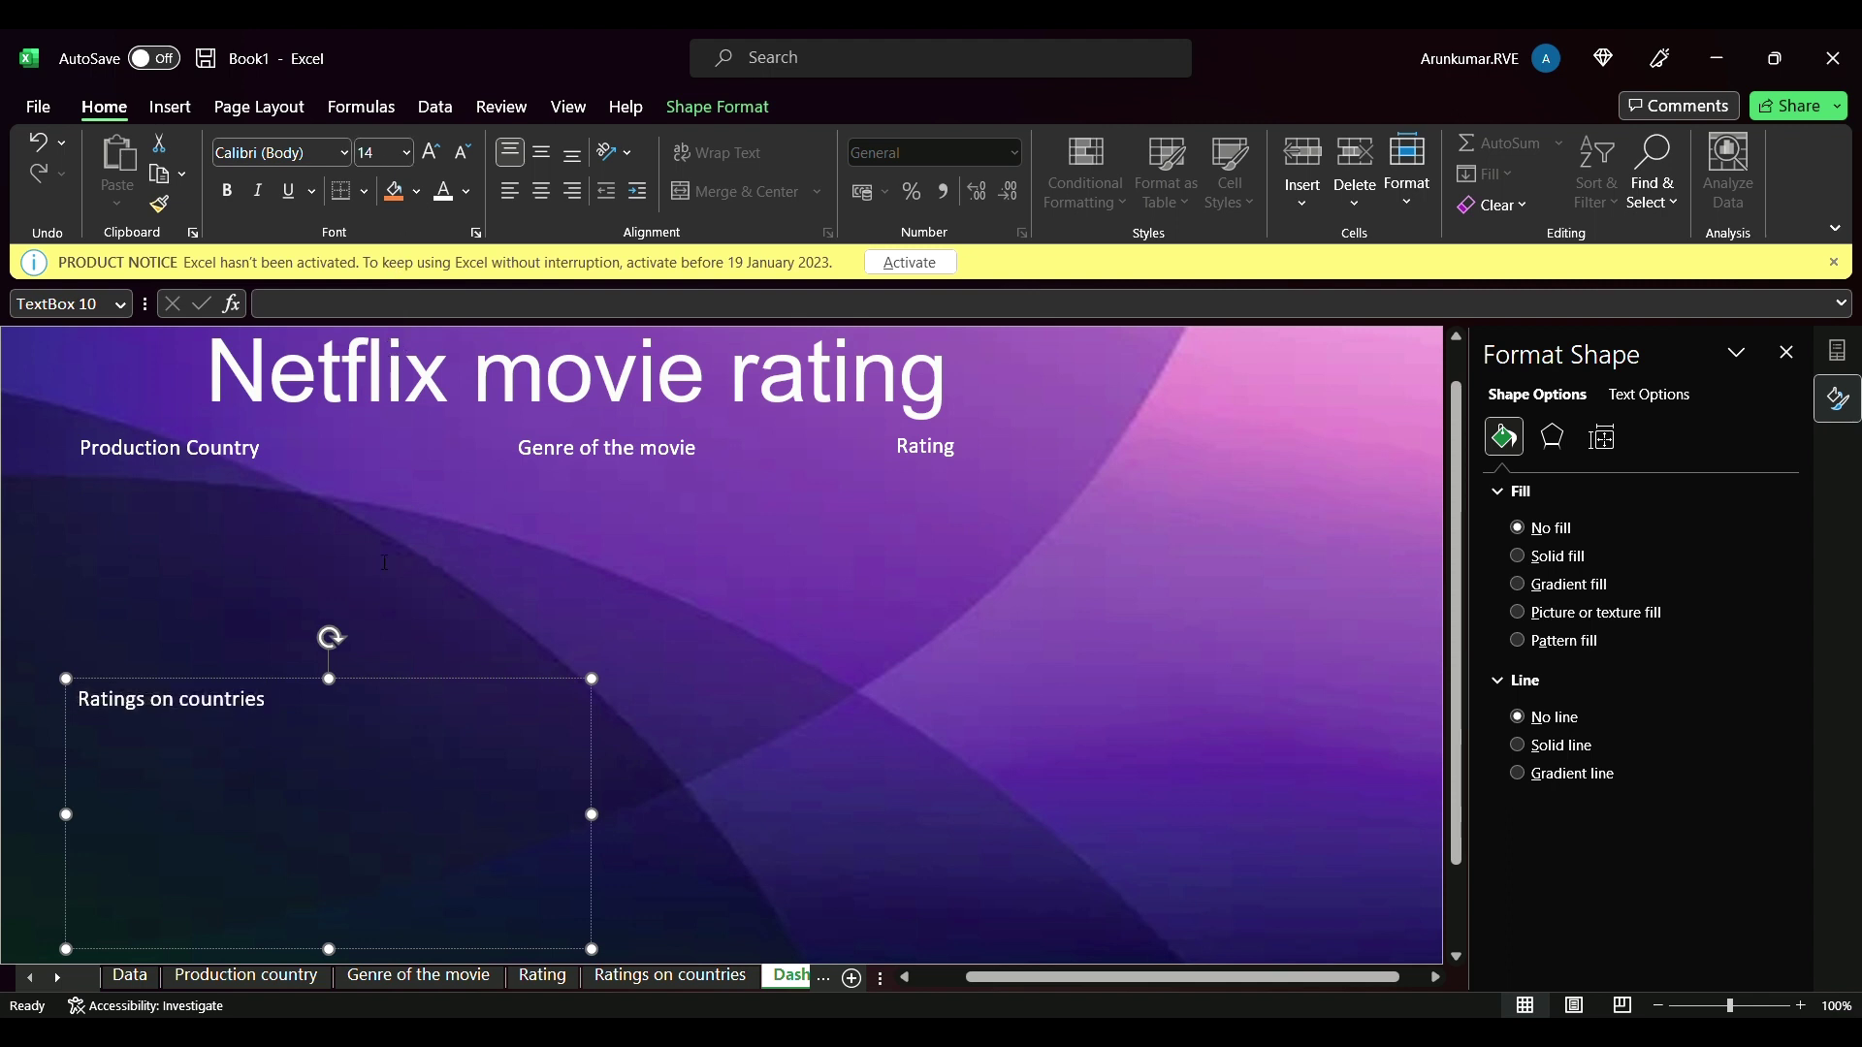
left_click(384, 562)
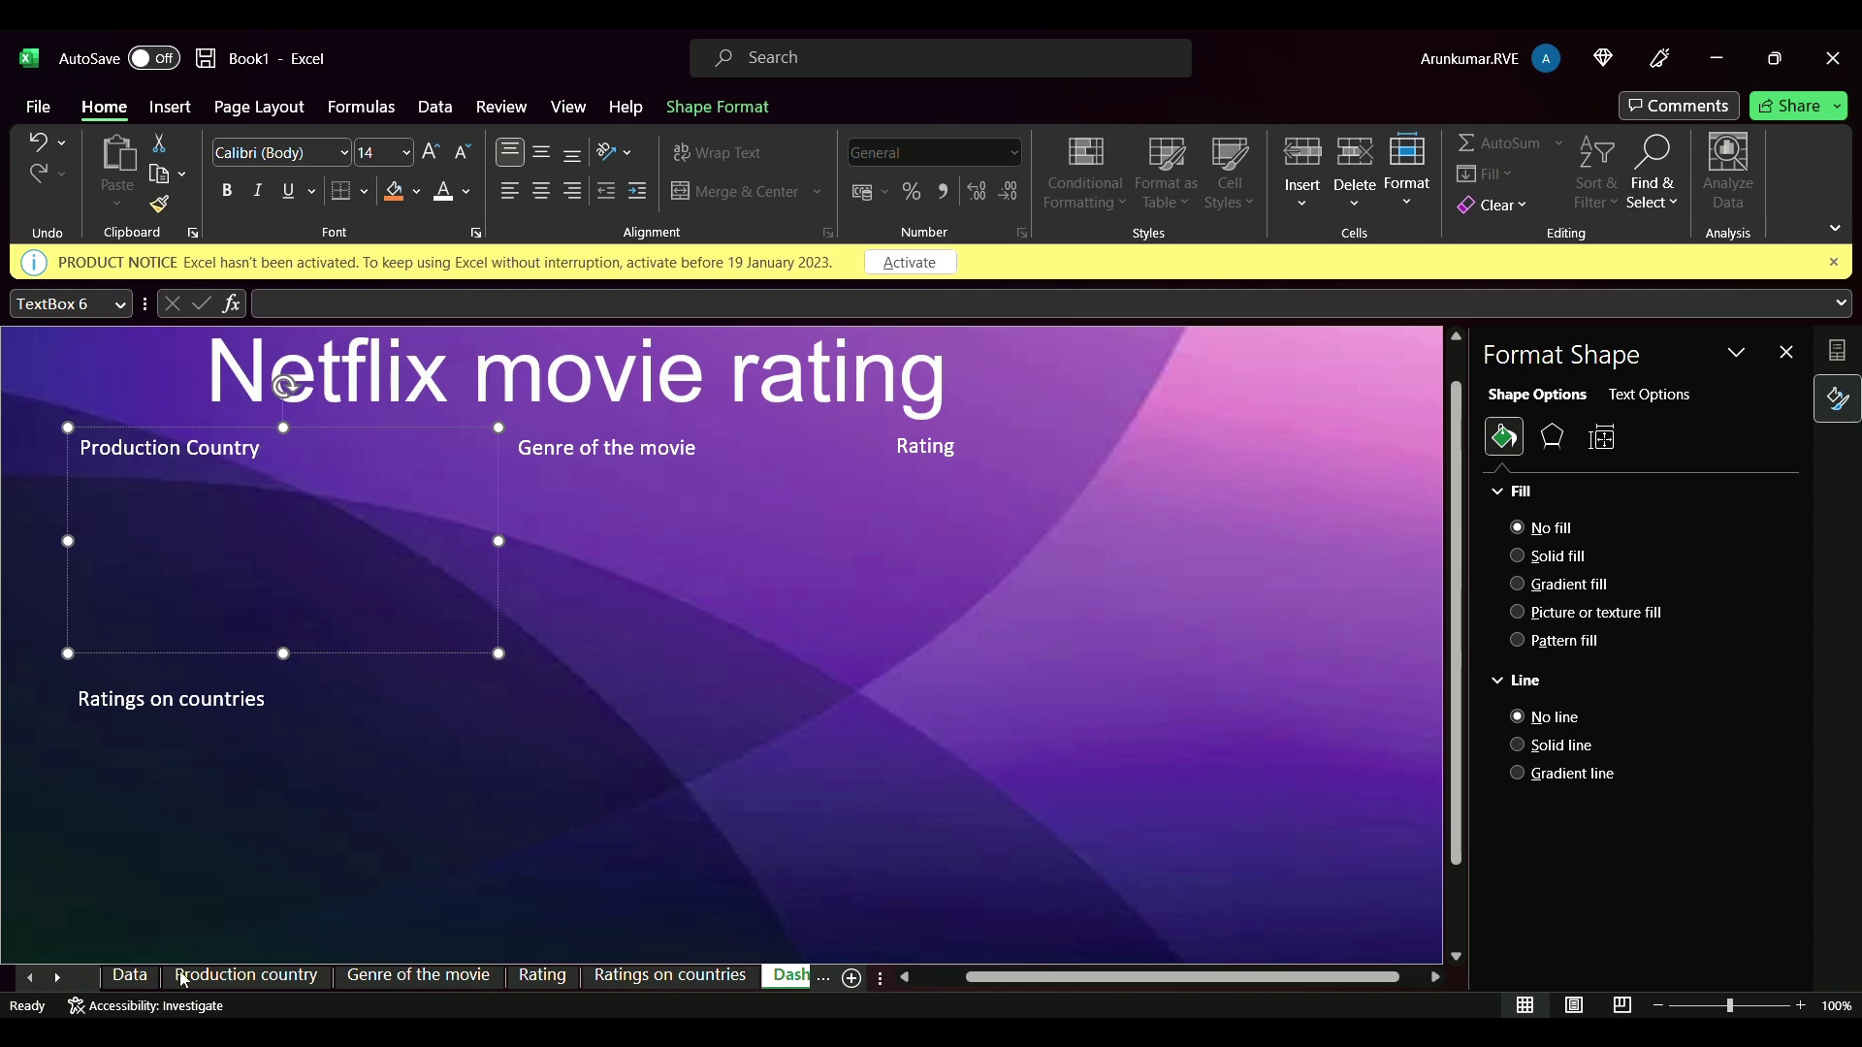
- Copy the country pie chart from the Production country sheet onto the Dashboard
left_click(218, 982)
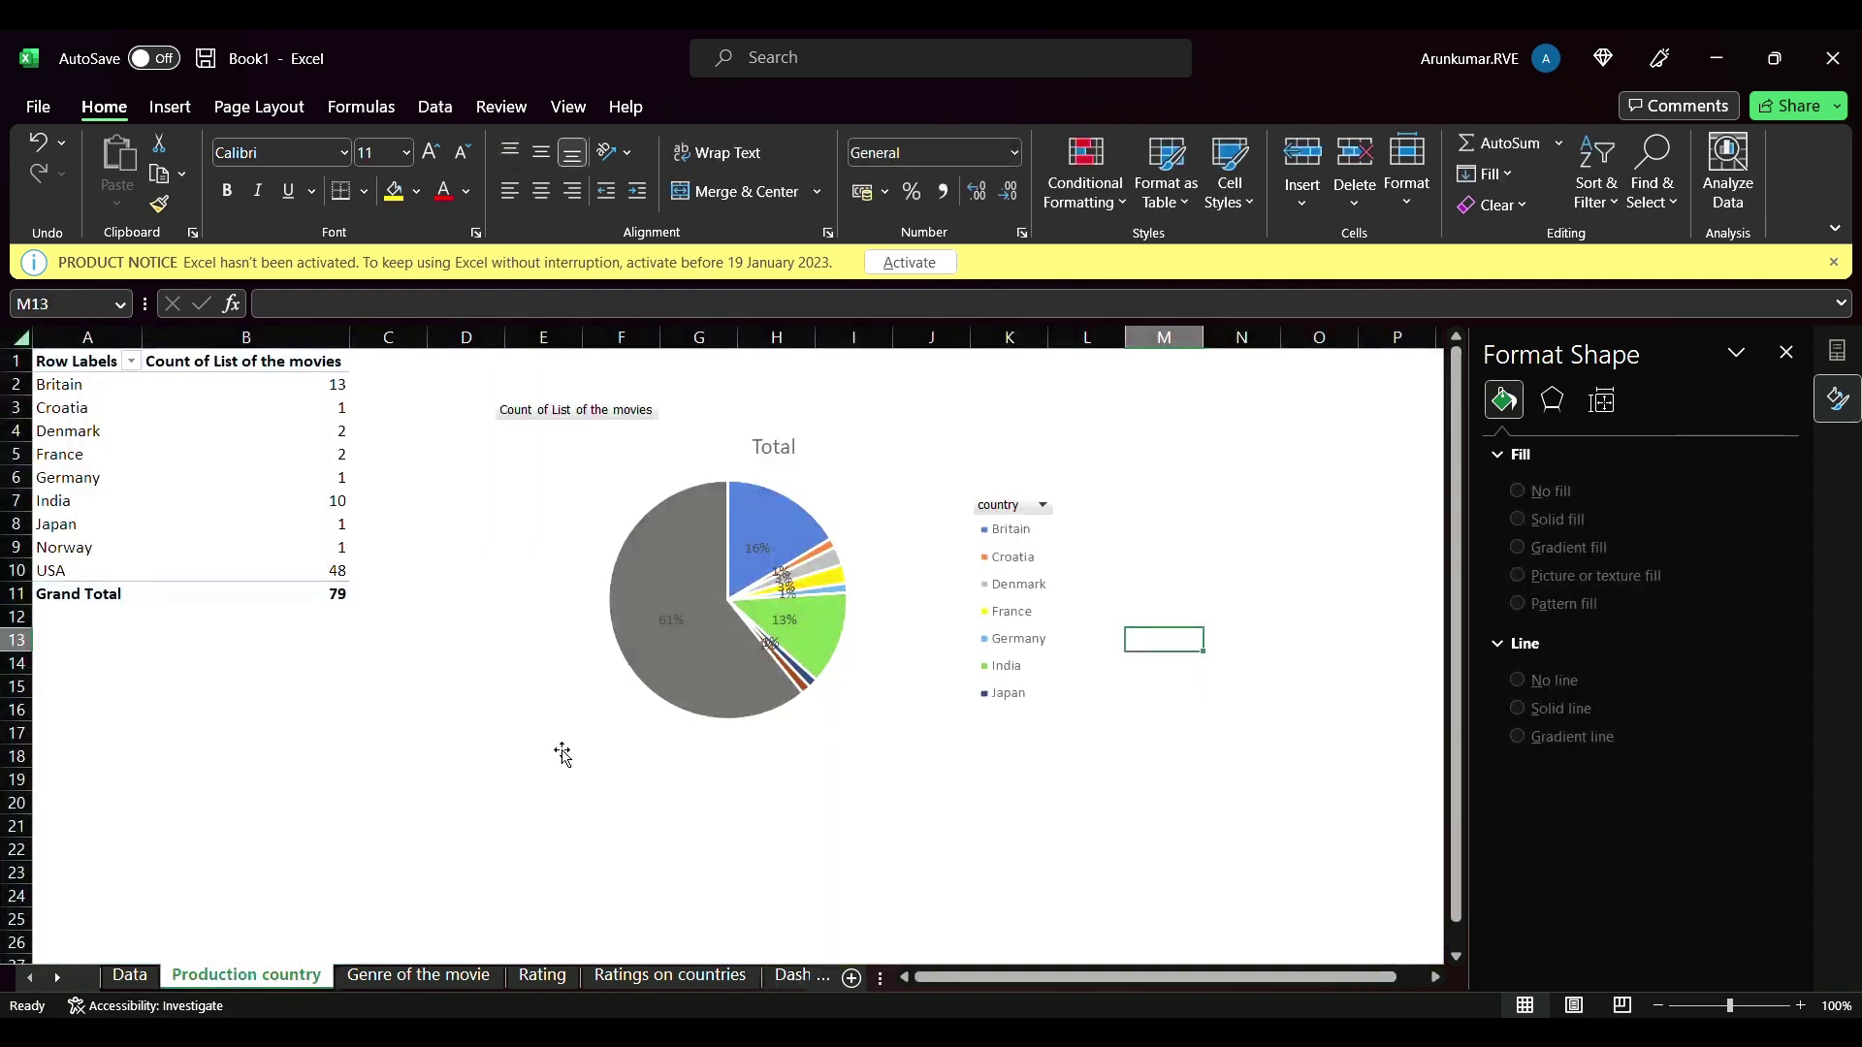
left_click(603, 497)
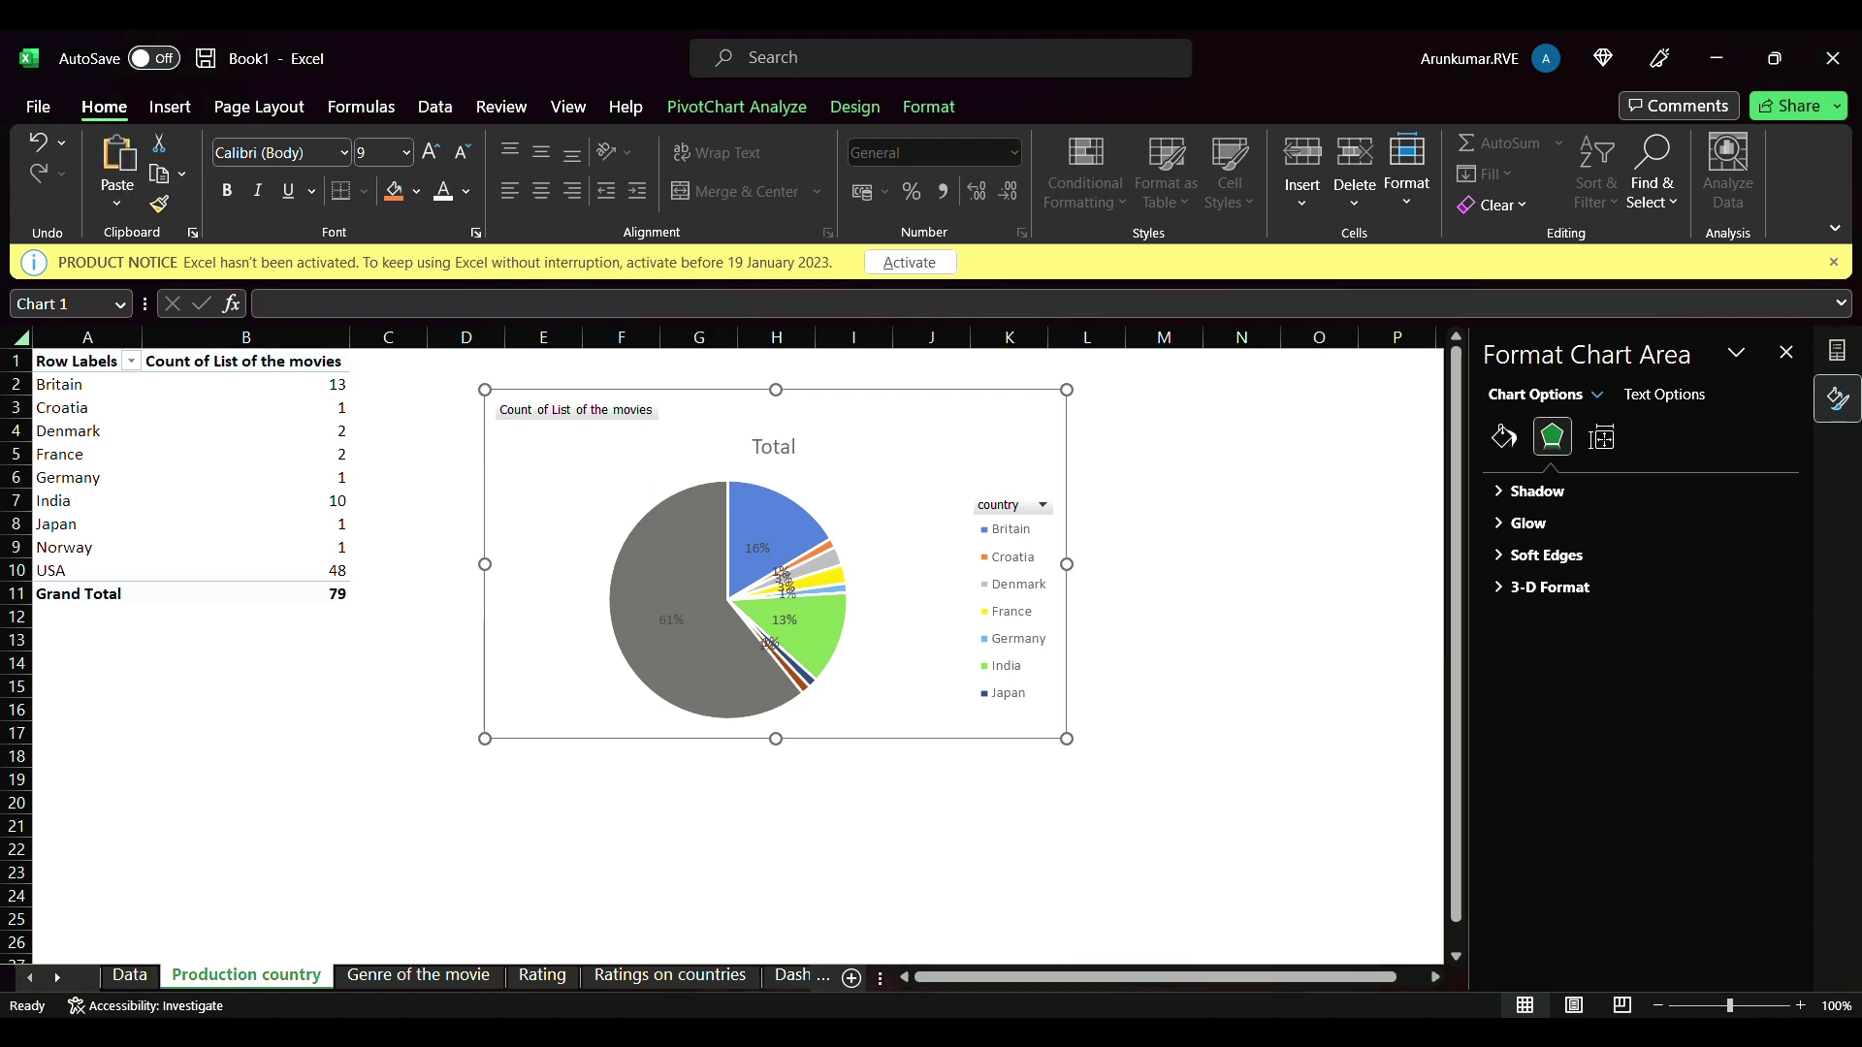
left_click(794, 974)
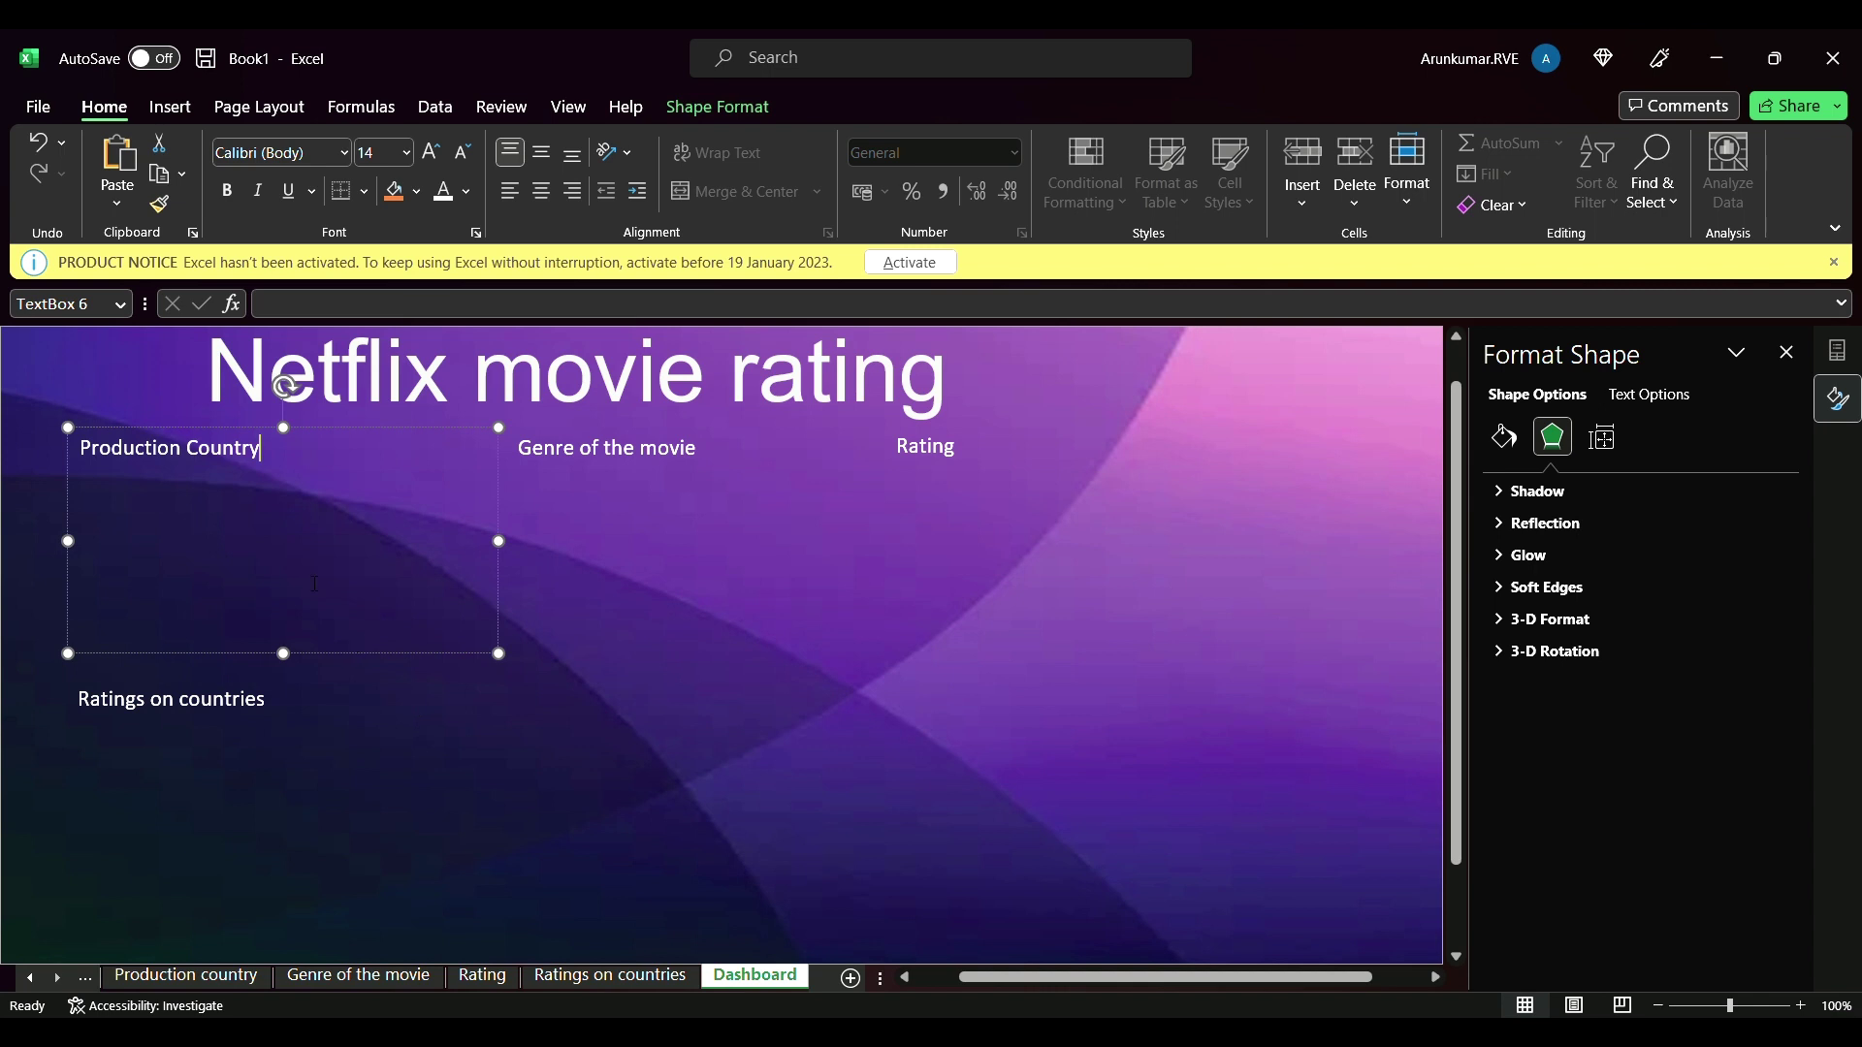
key("ctrl+v")
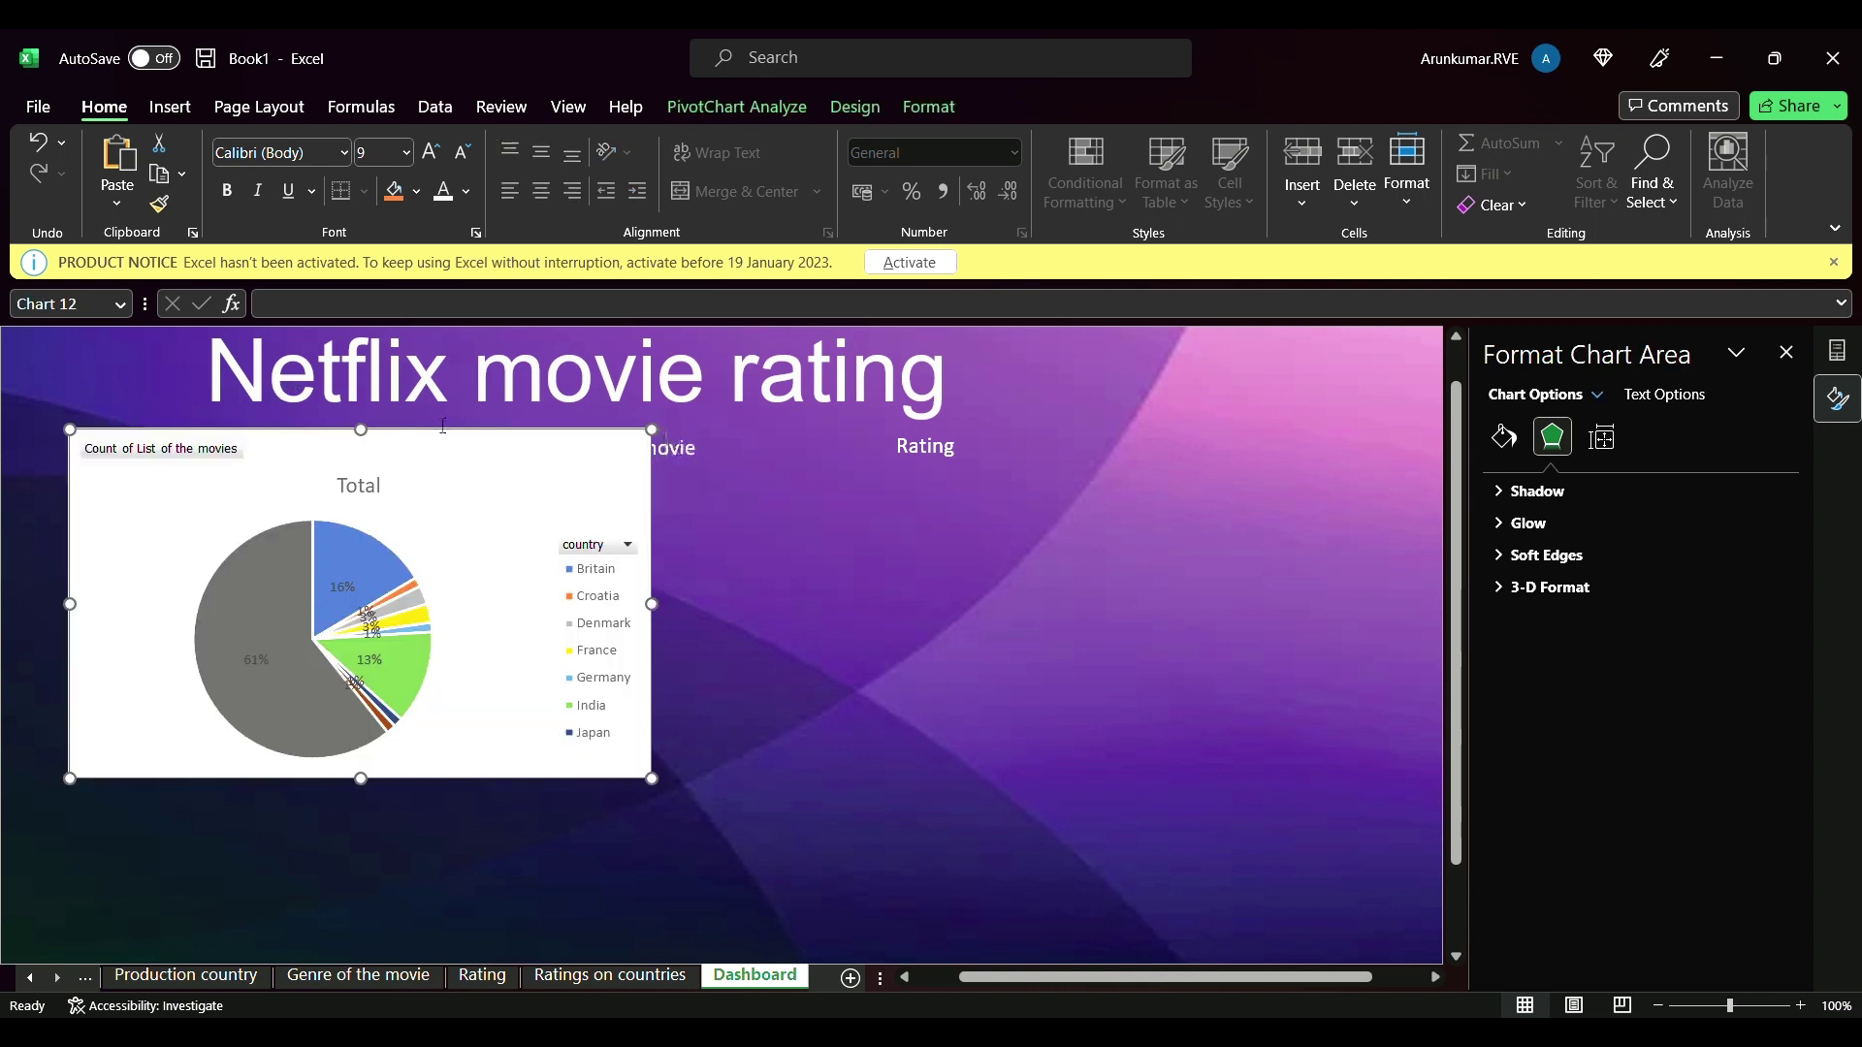
left_click_drag(361, 429, 362, 480)
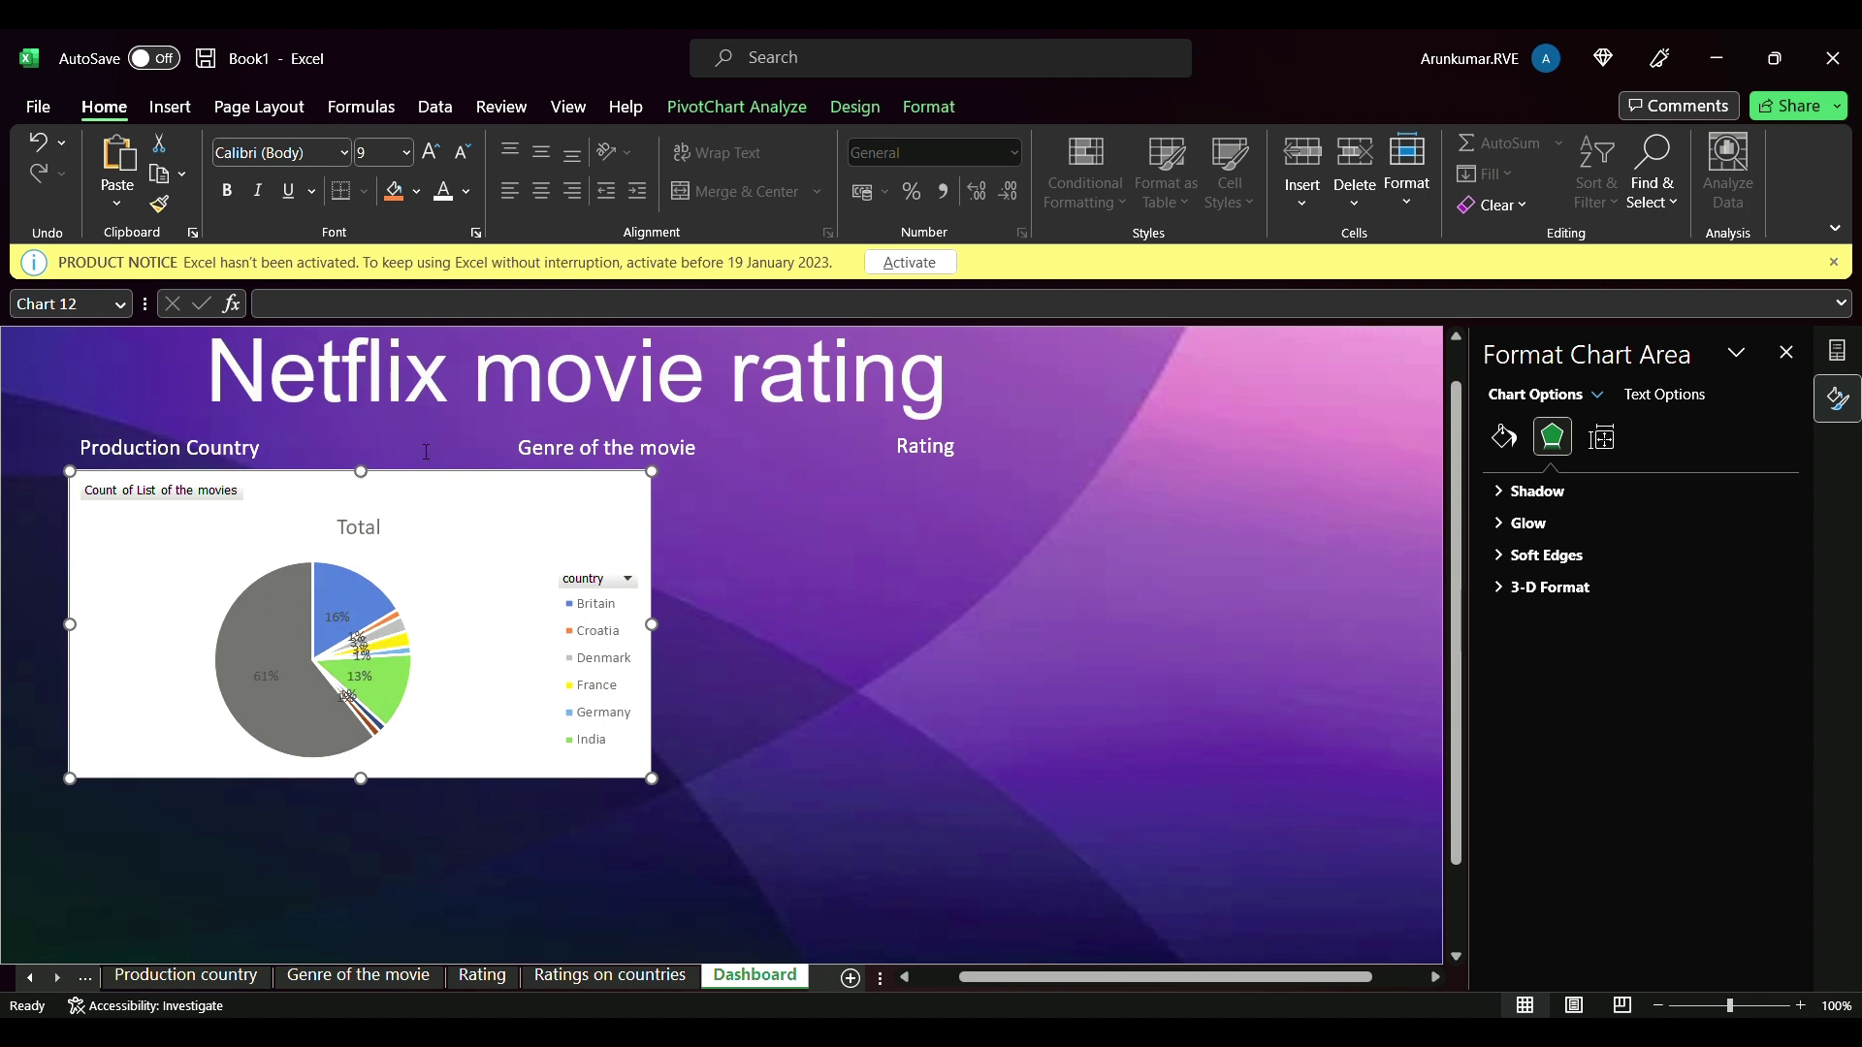
- Resize the pie chart to fit under Production Country and above Ratings on countries
left_click(426, 452)
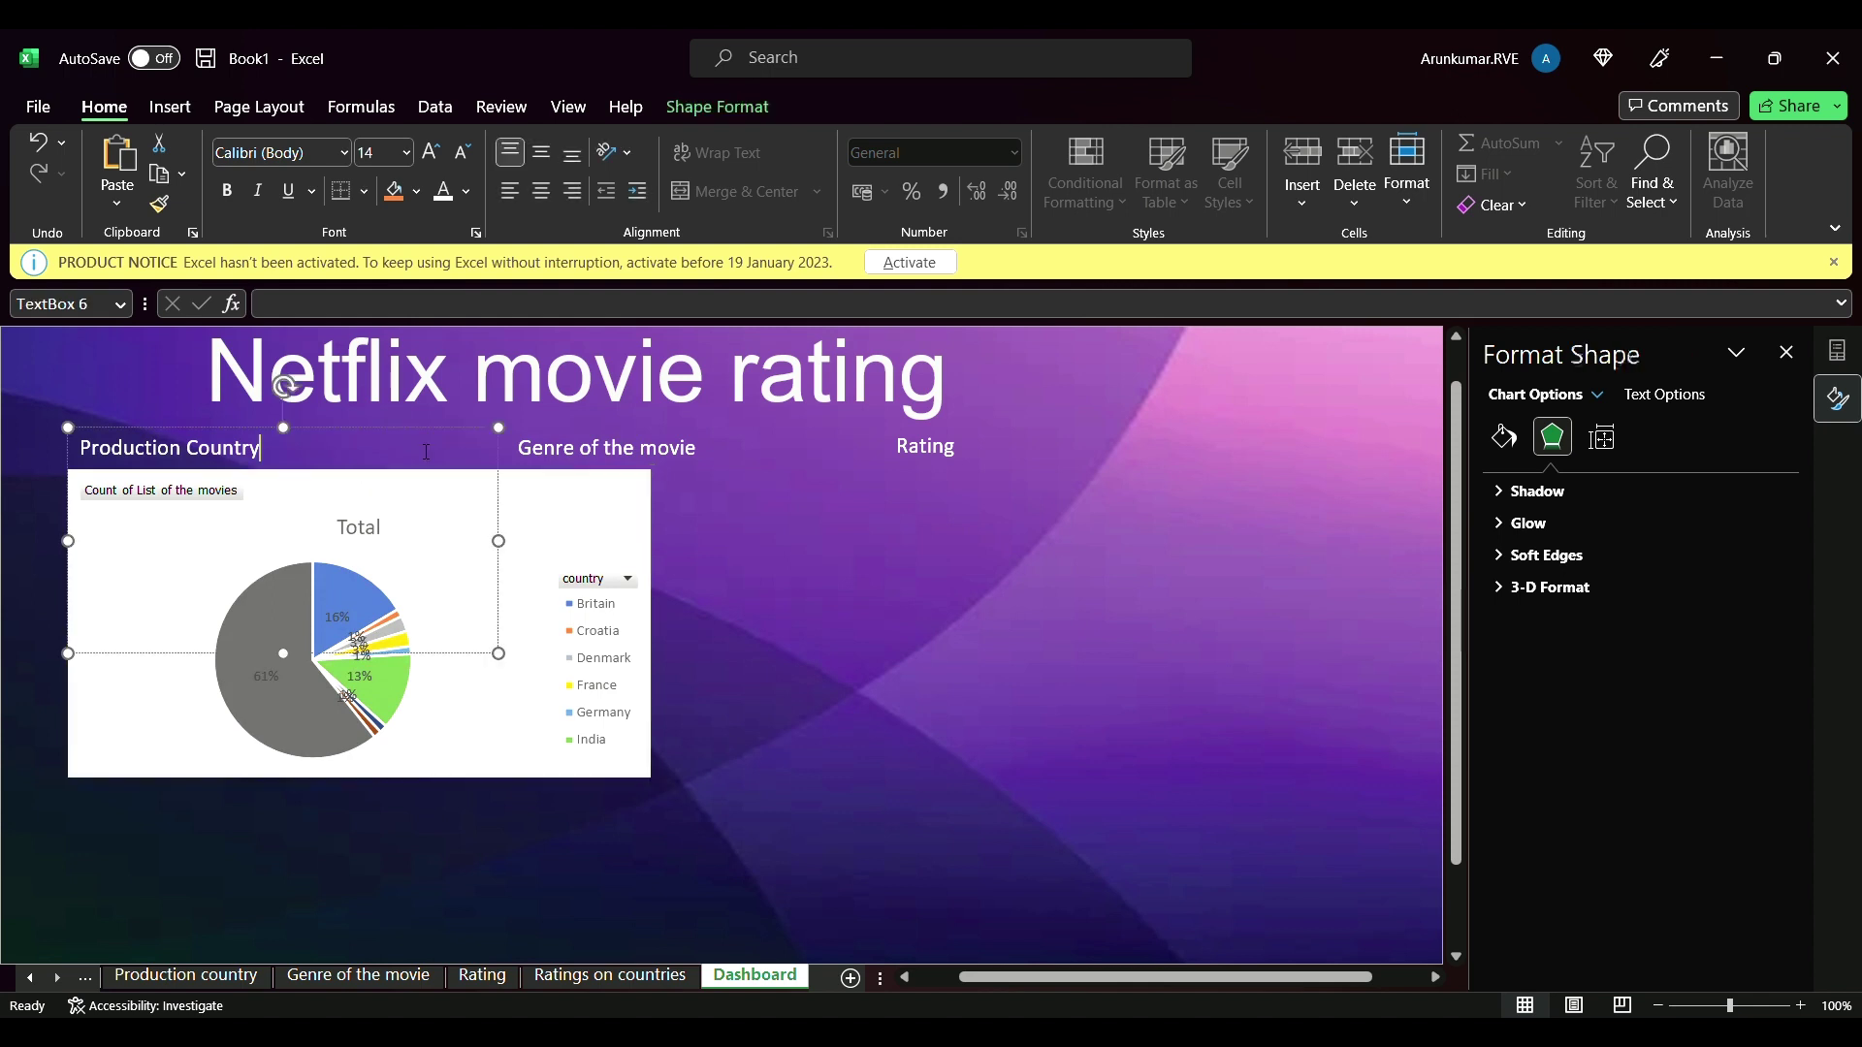
left_click(594, 519)
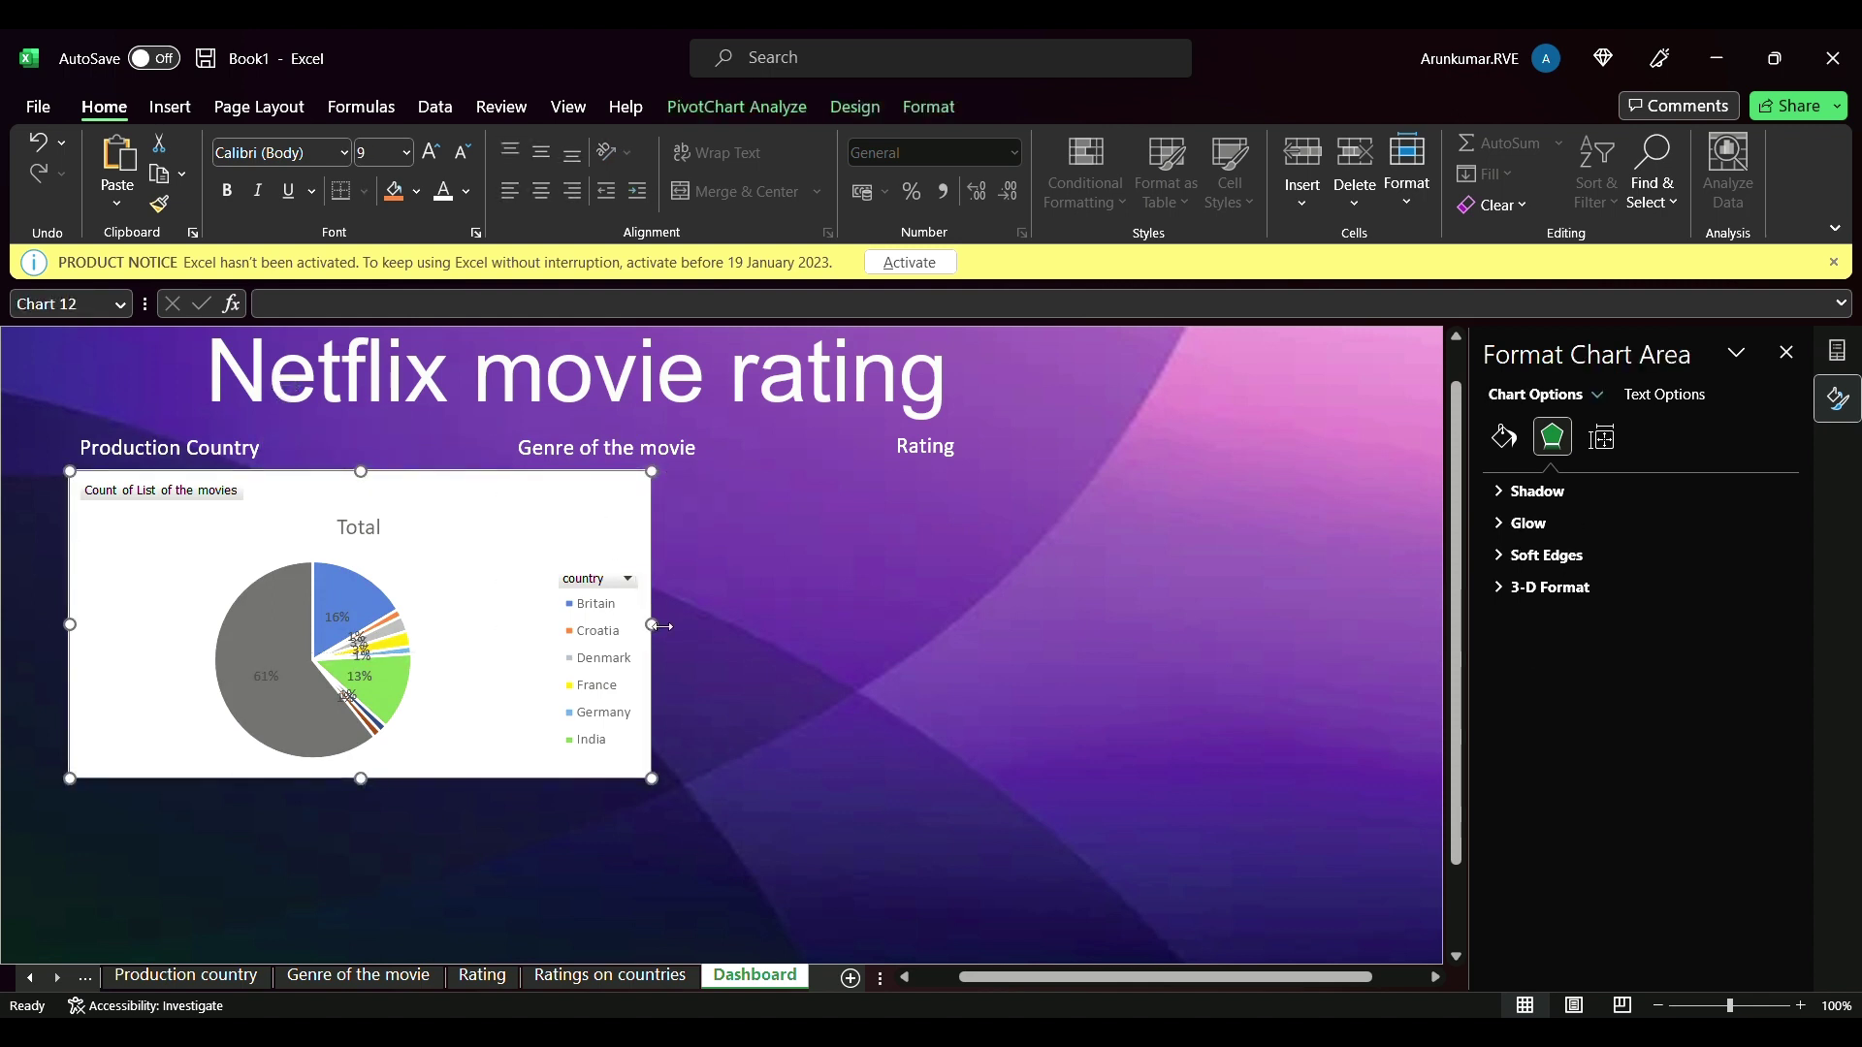
left_click_drag(652, 624, 470, 611)
left_click(407, 462)
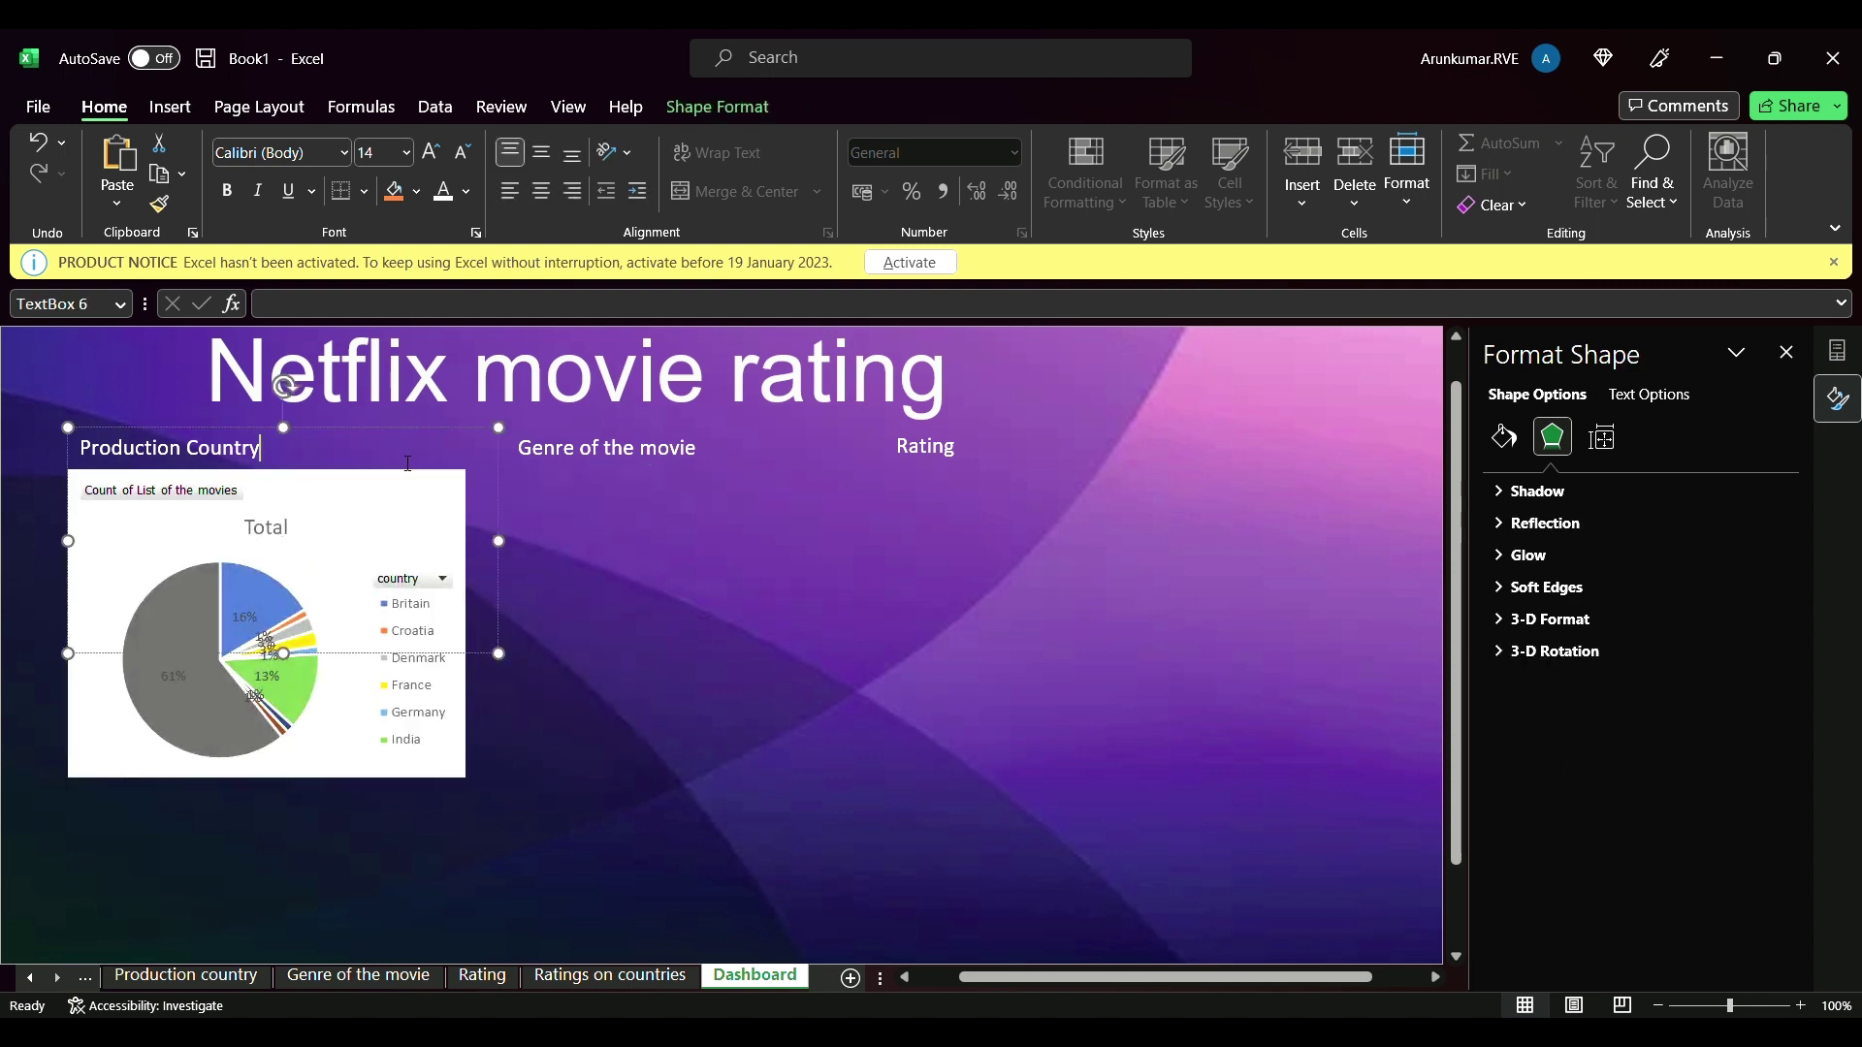
left_click(447, 536)
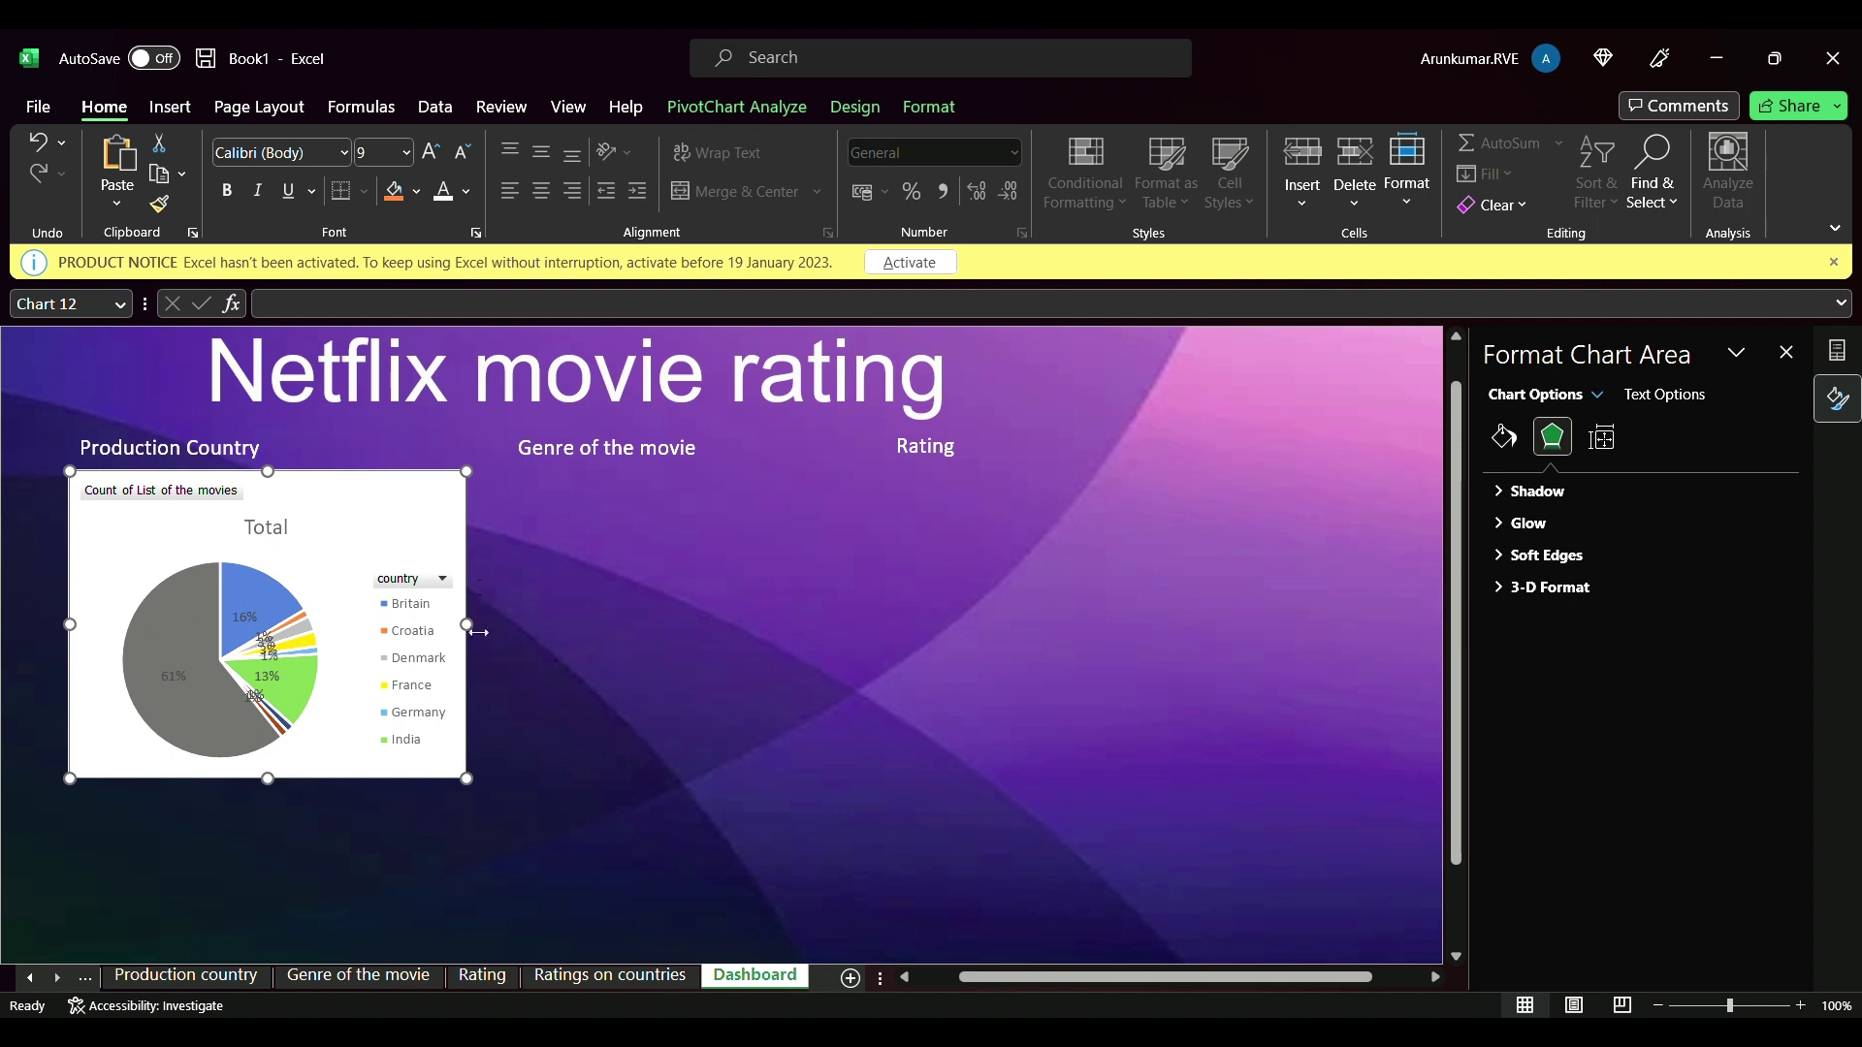
left_click_drag(482, 643, 516, 648)
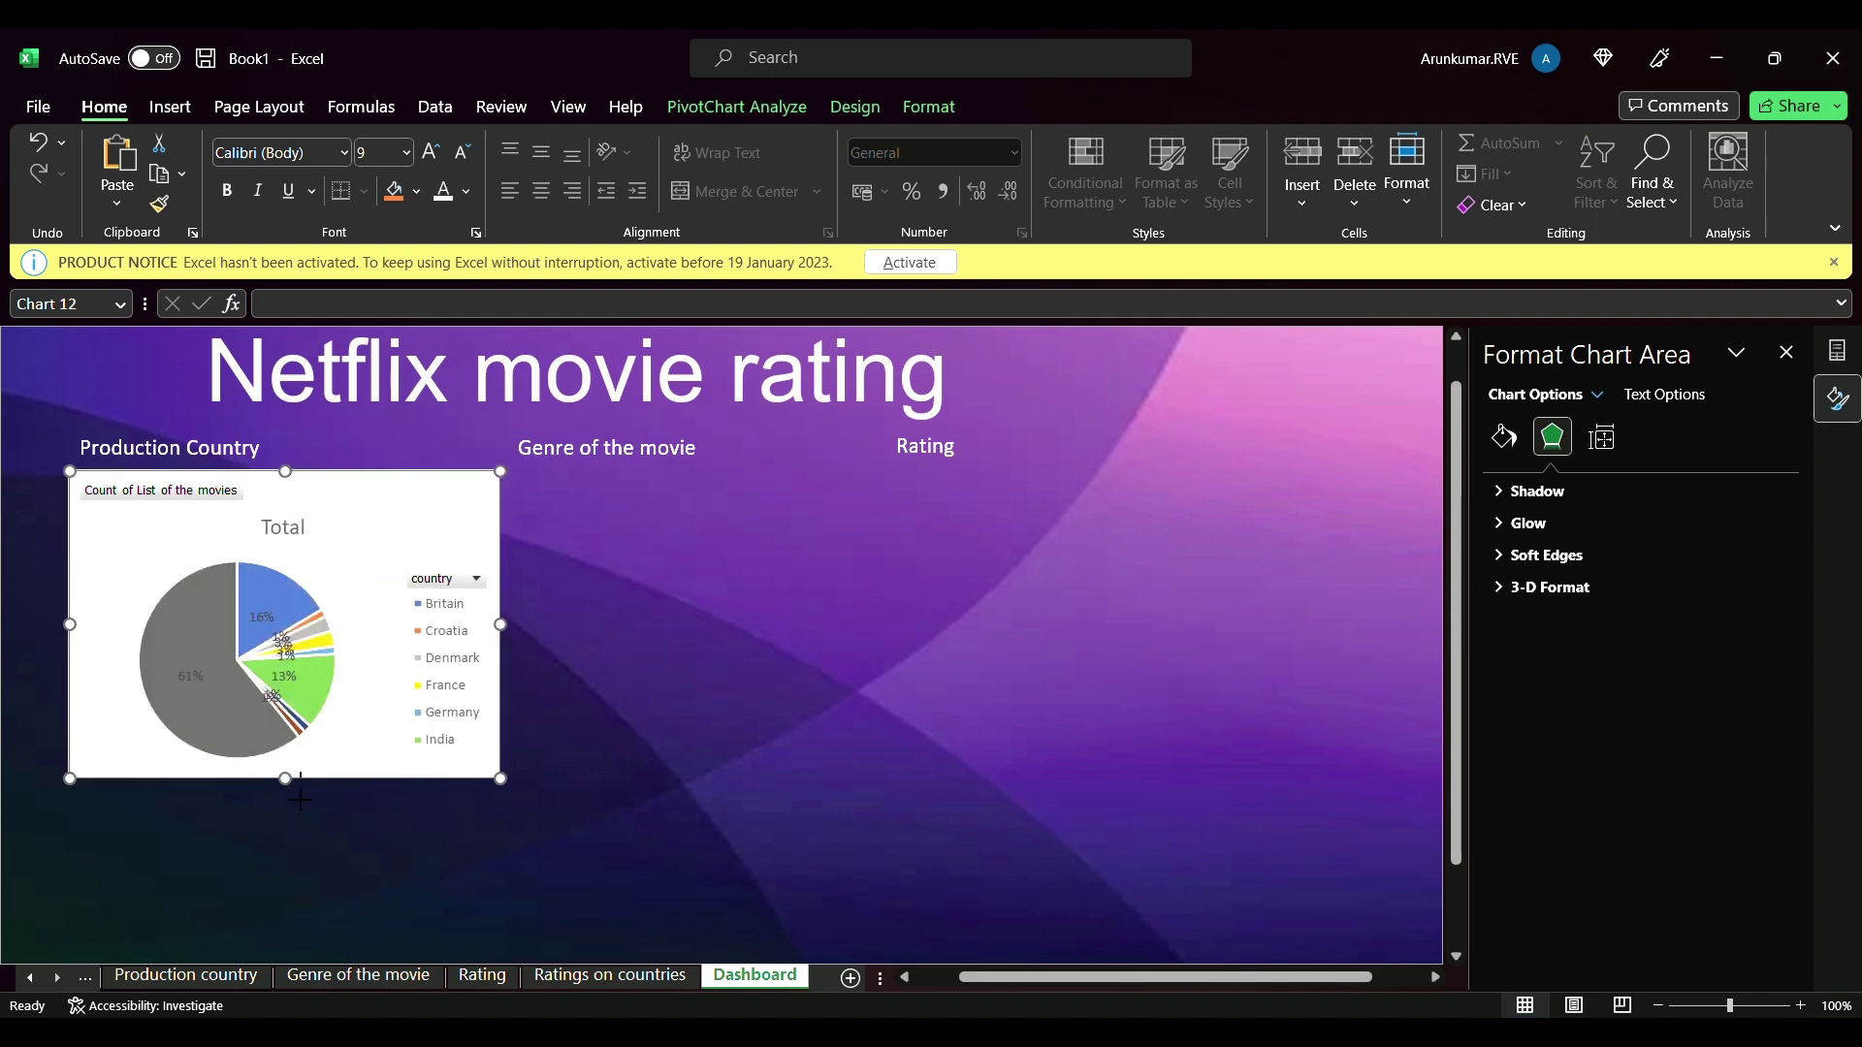
left_click_drag(301, 795, 320, 710)
left_click(580, 579)
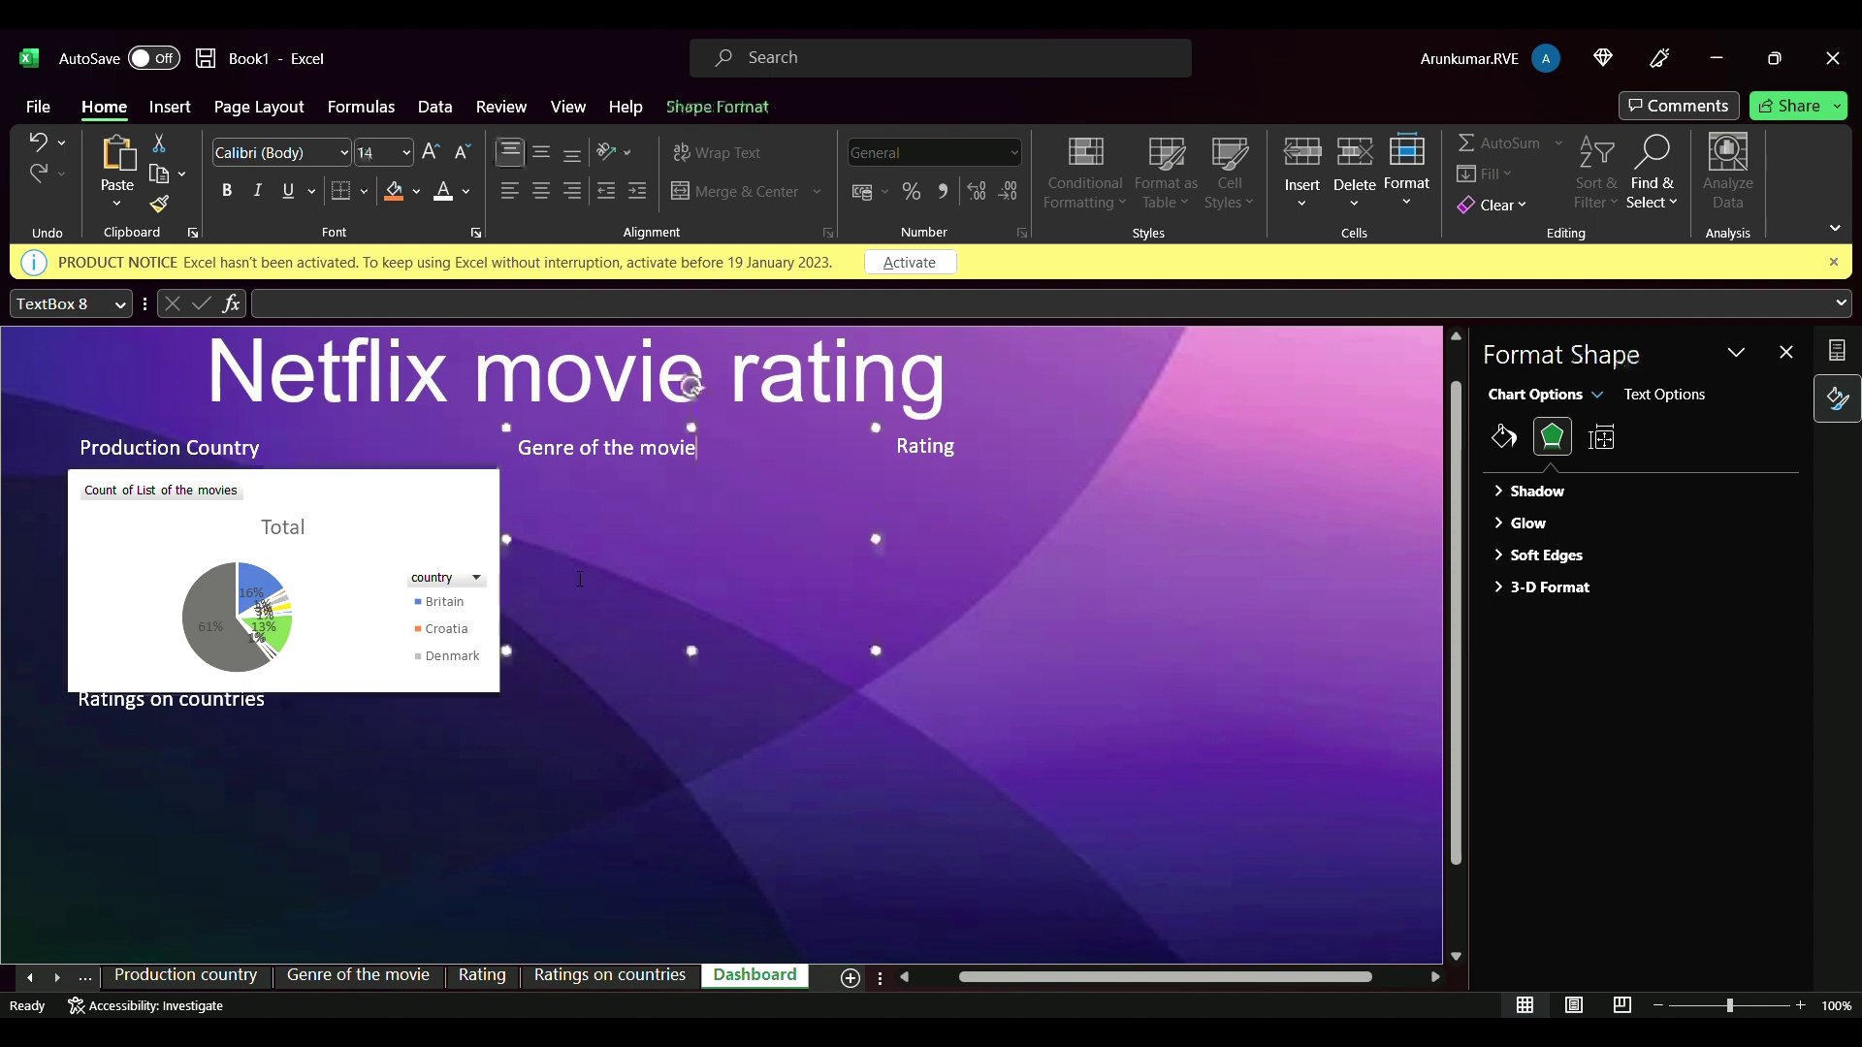
left_click(366, 635)
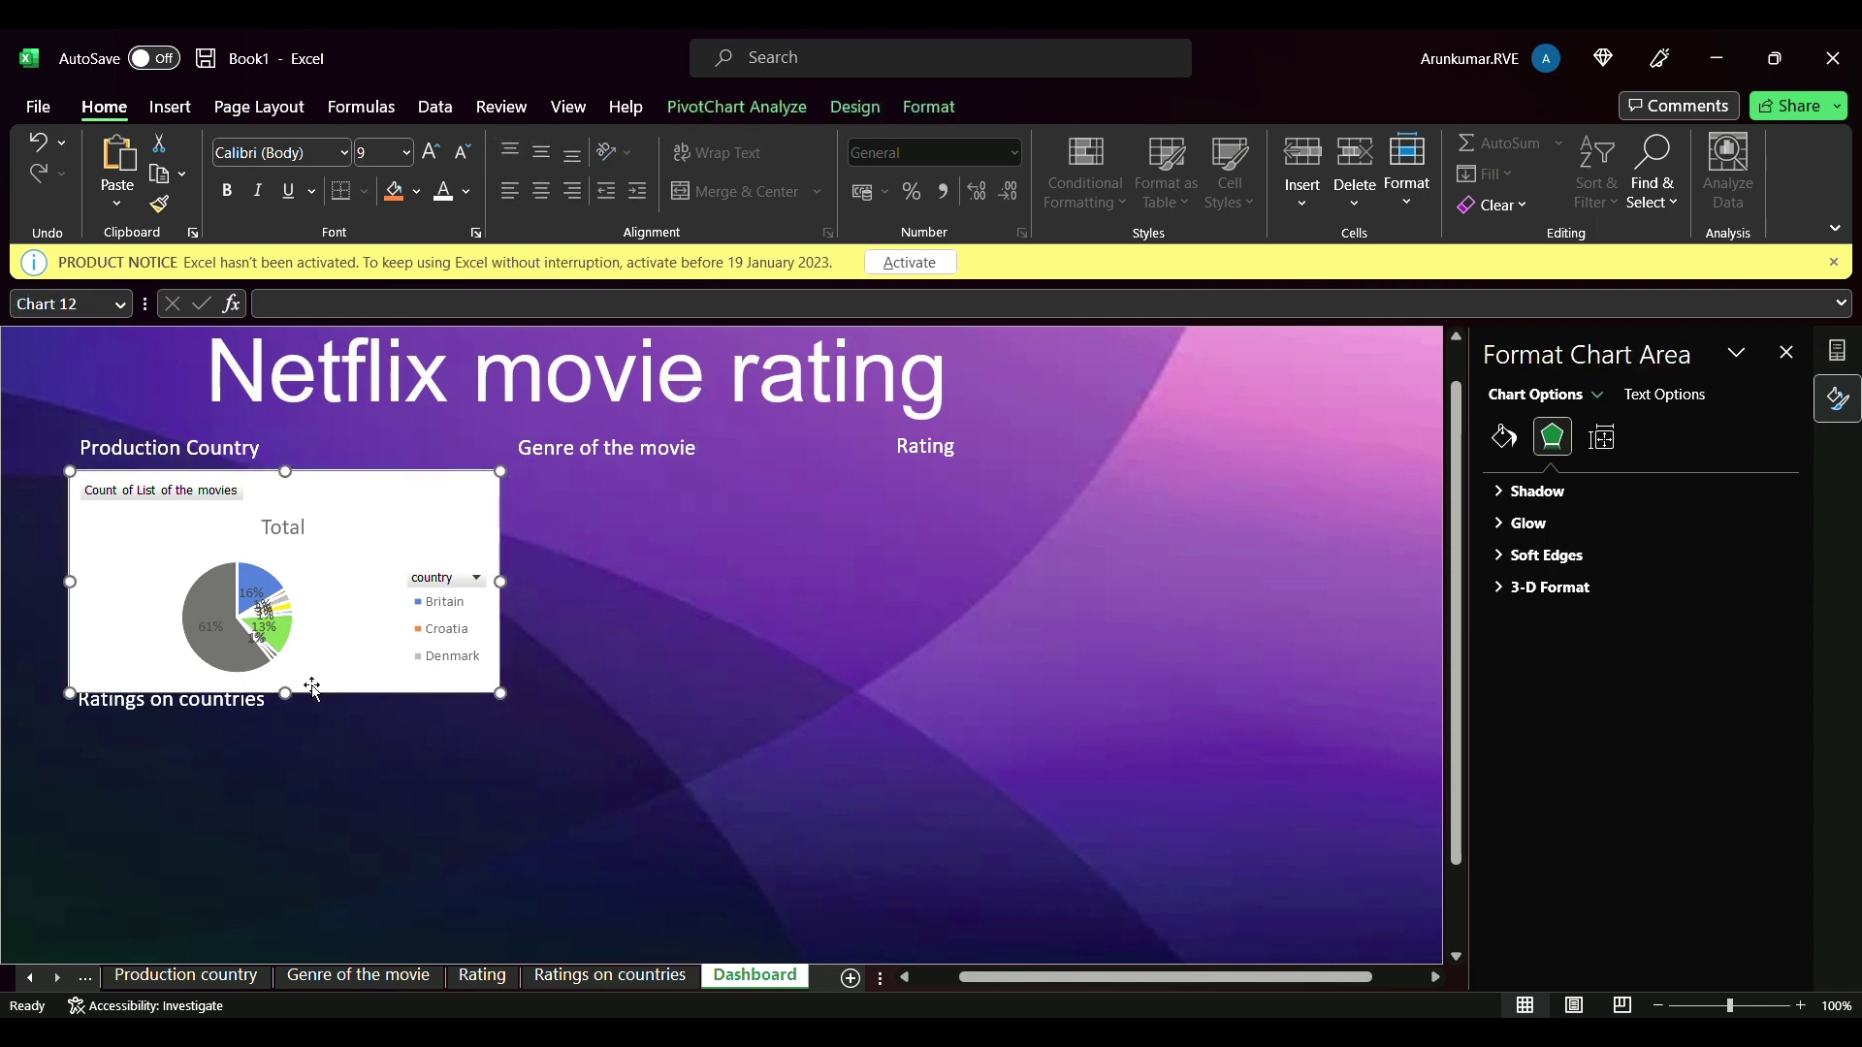
left_click_drag(300, 708, 306, 693)
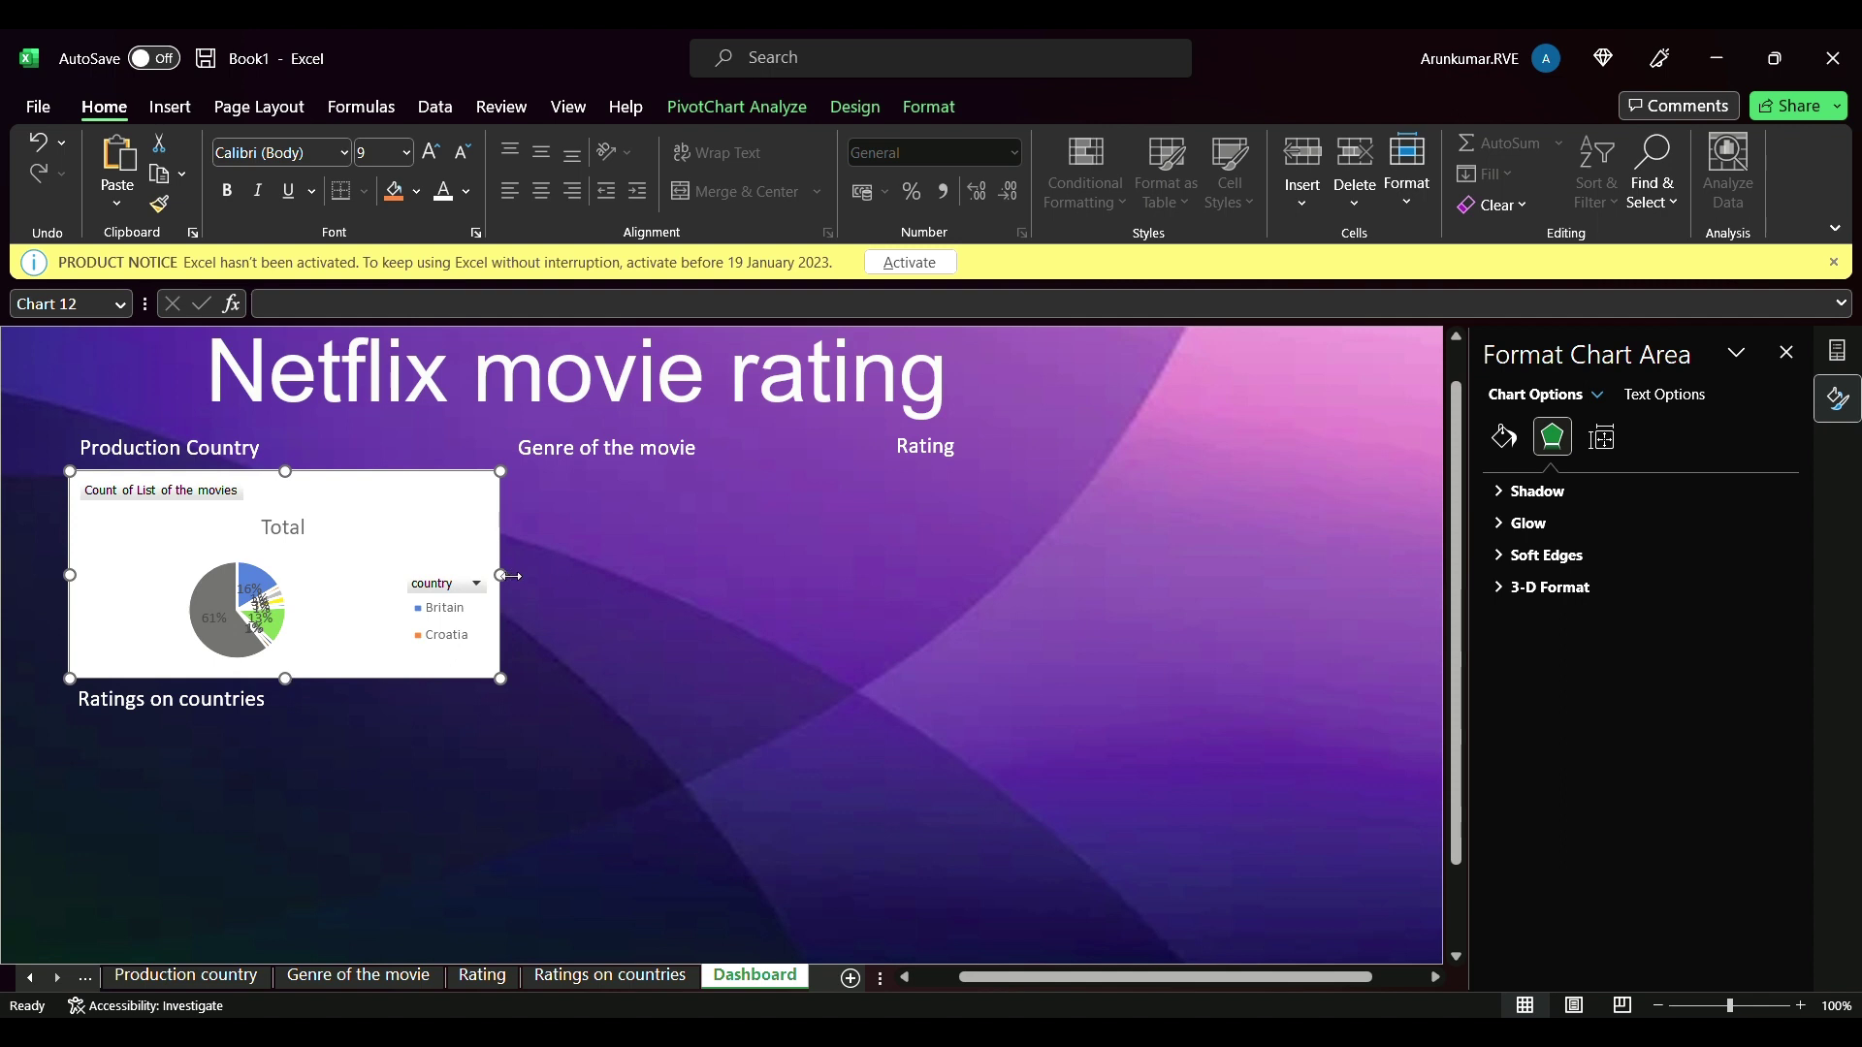
left_click_drag(507, 578, 499, 578)
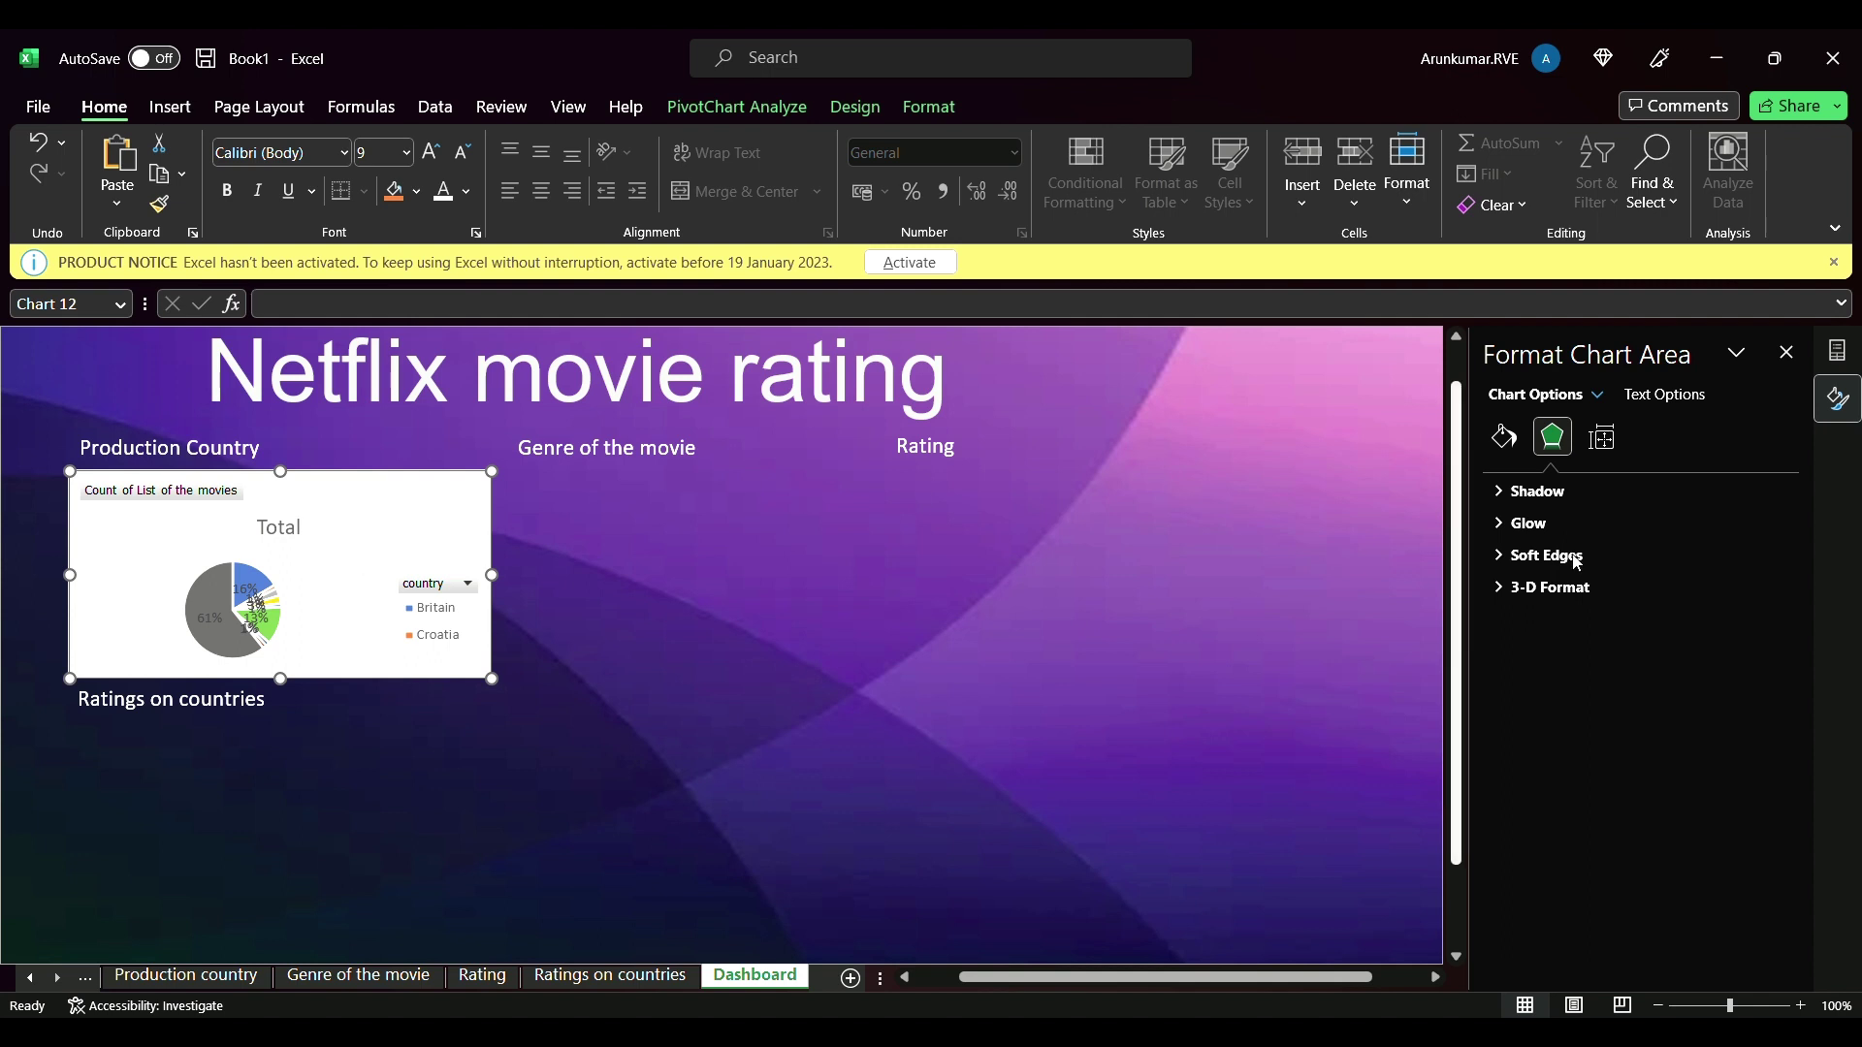
- Set the pie chart area to No fill with a solid border line
left_click(1505, 437)
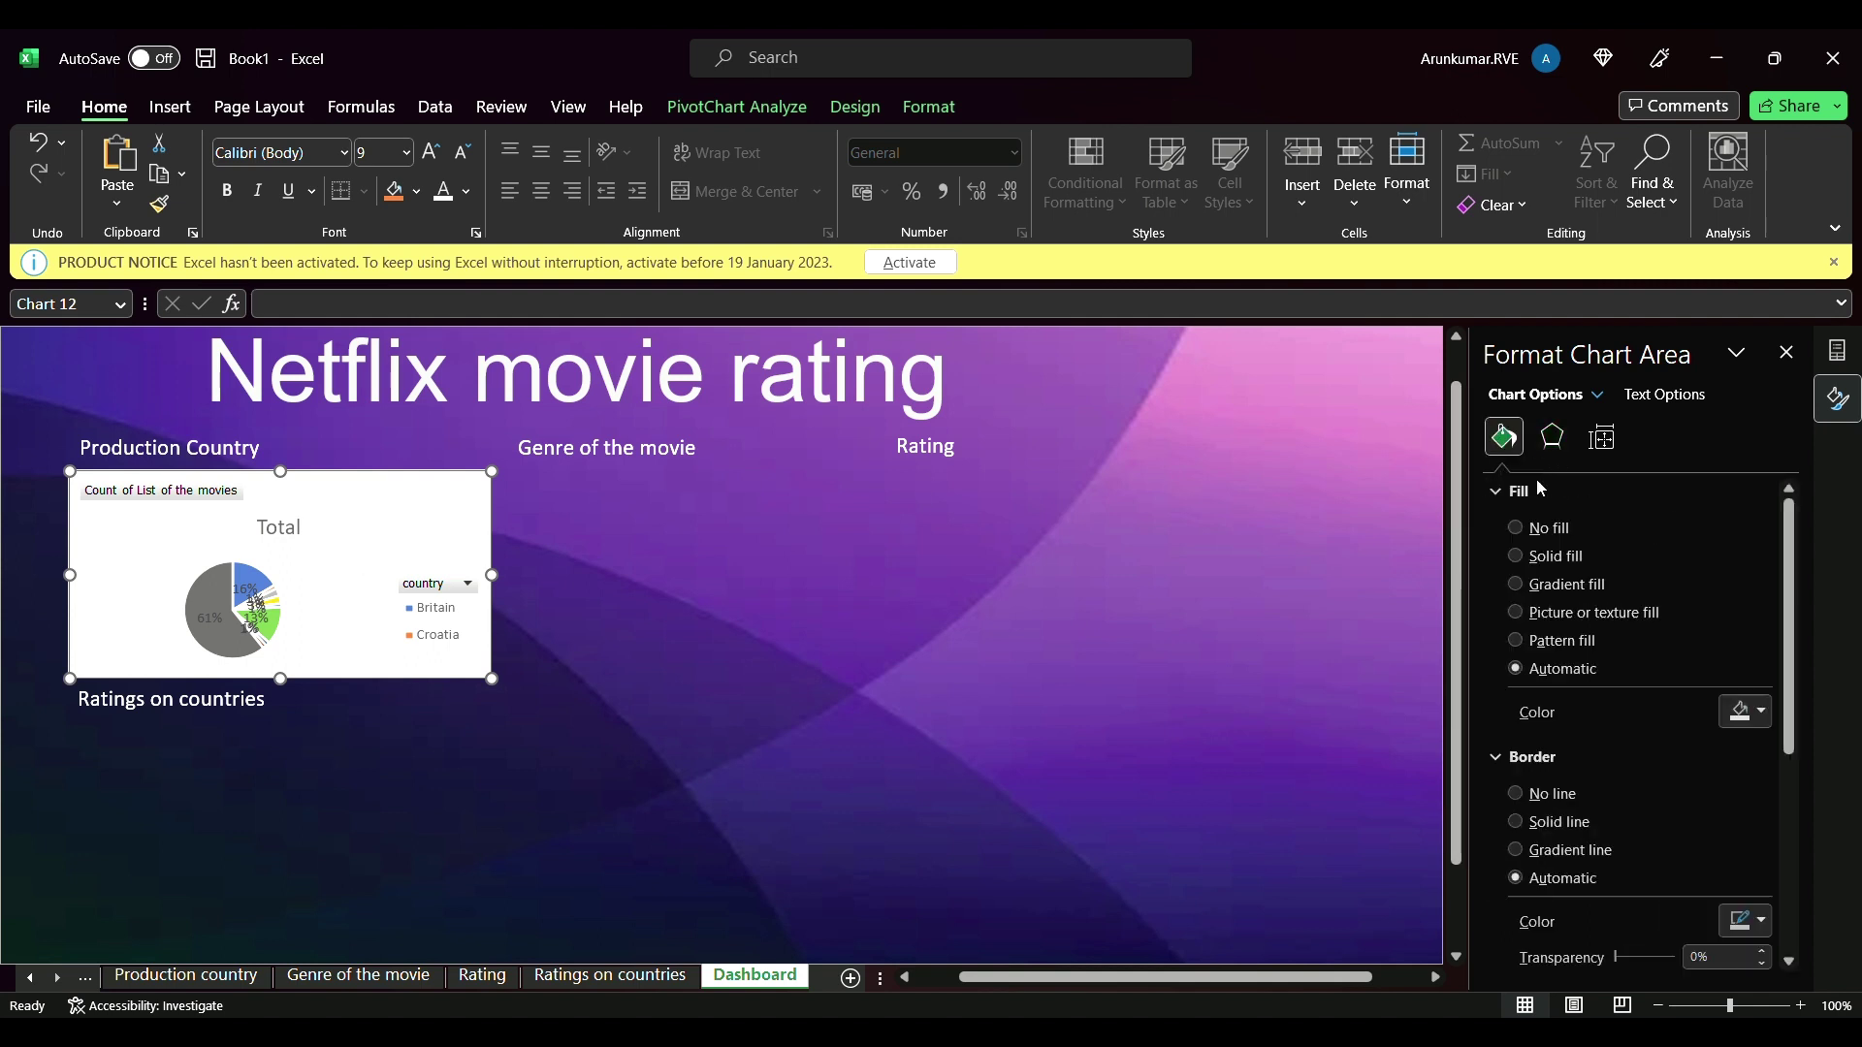
left_click(1518, 528)
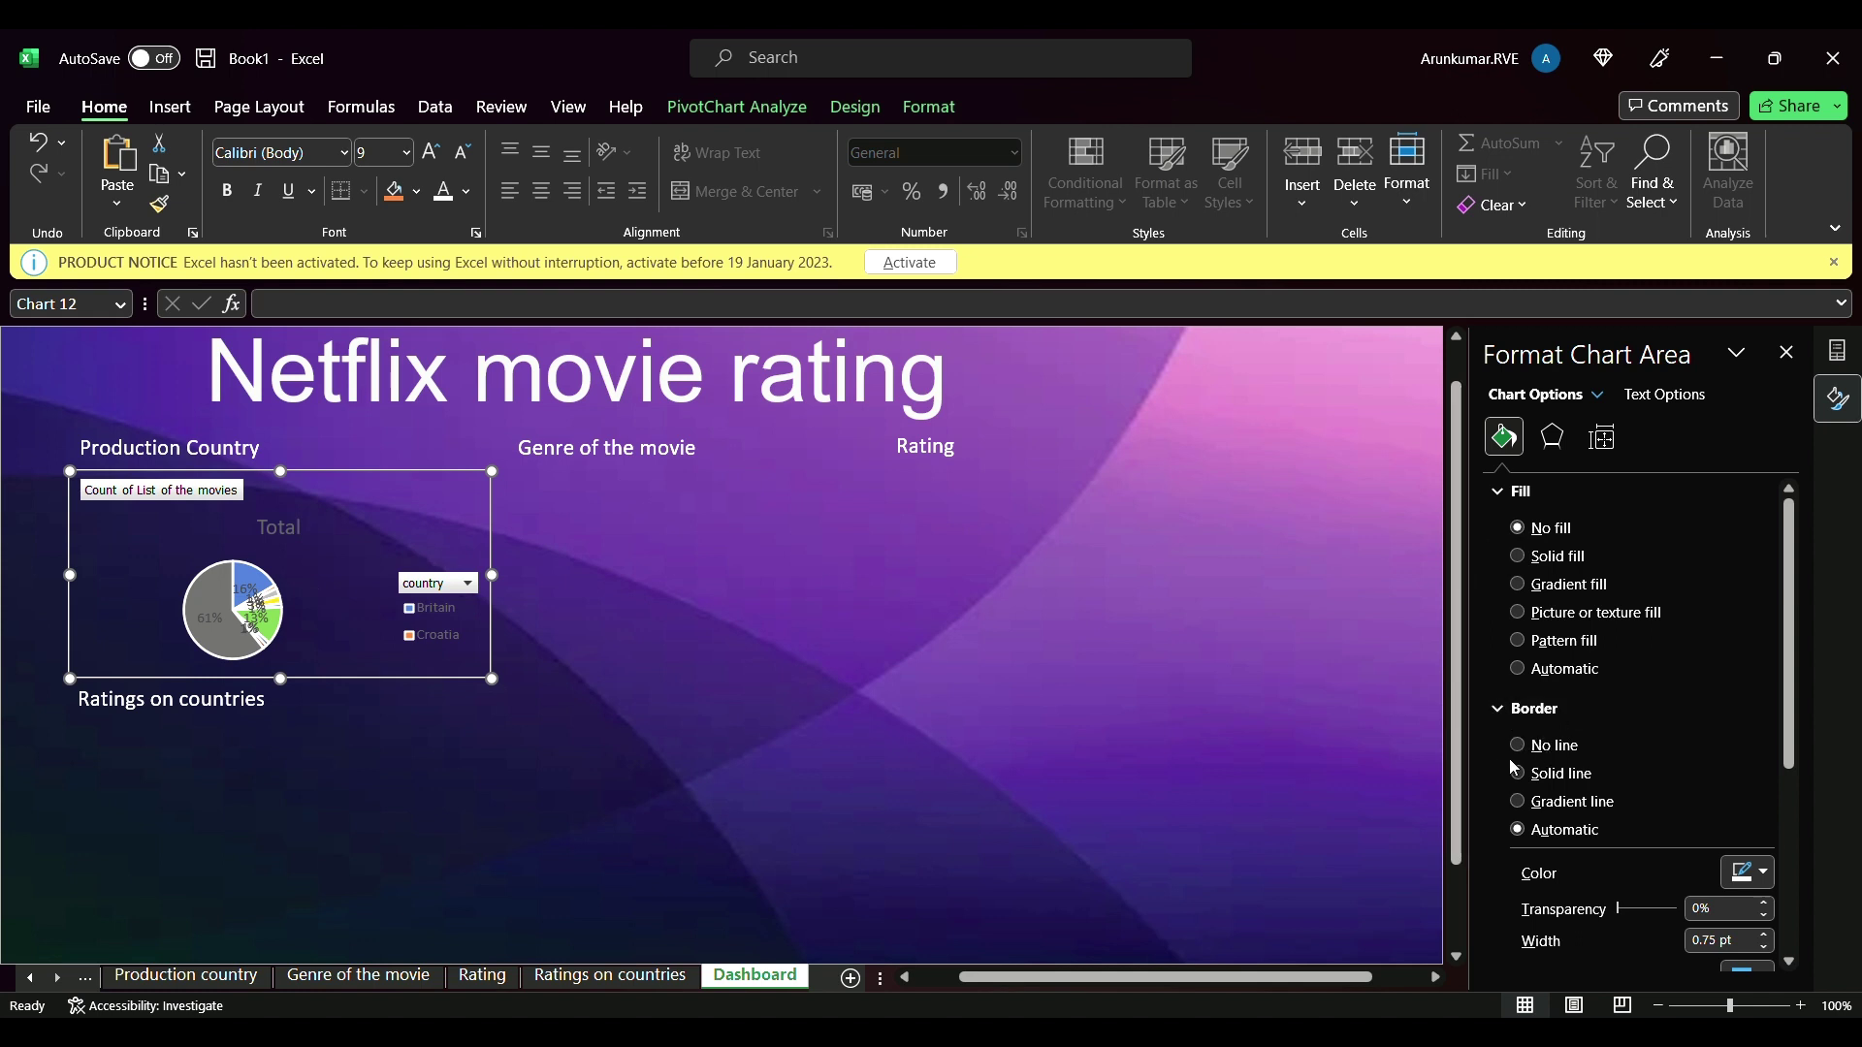
left_click(1533, 780)
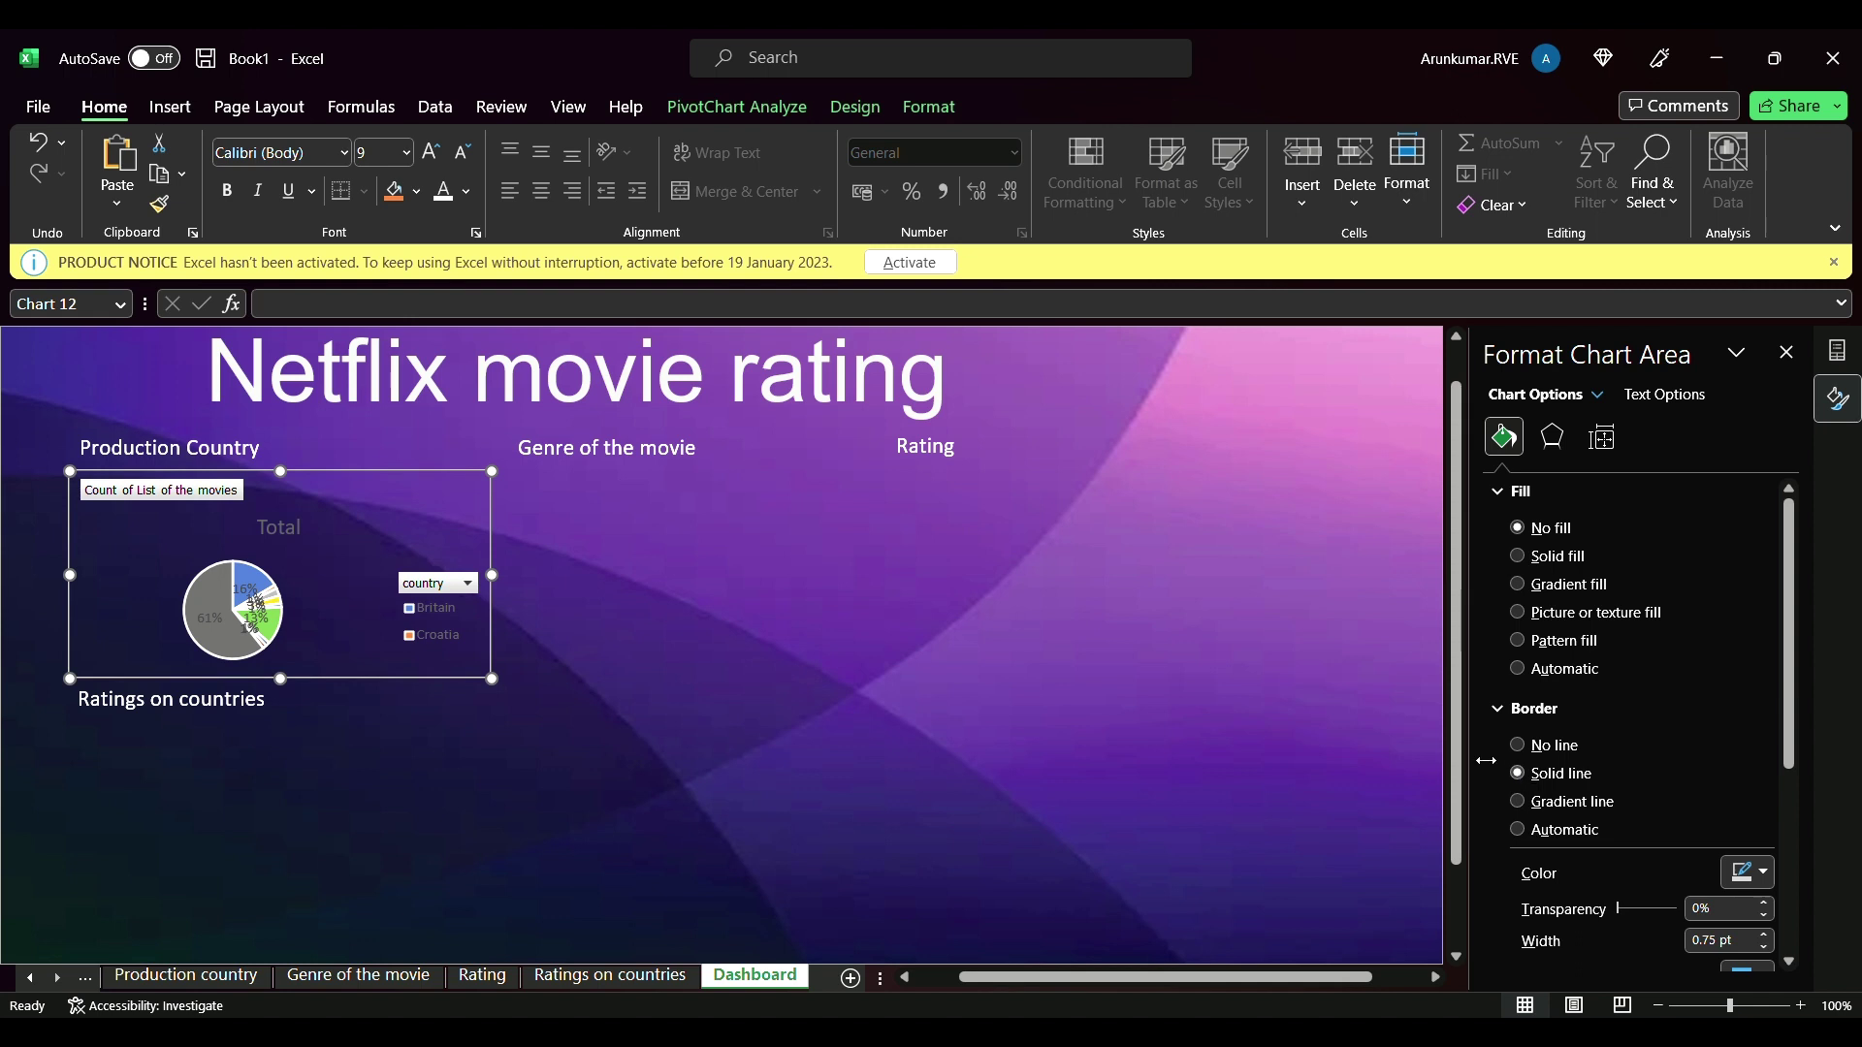
left_click(752, 649)
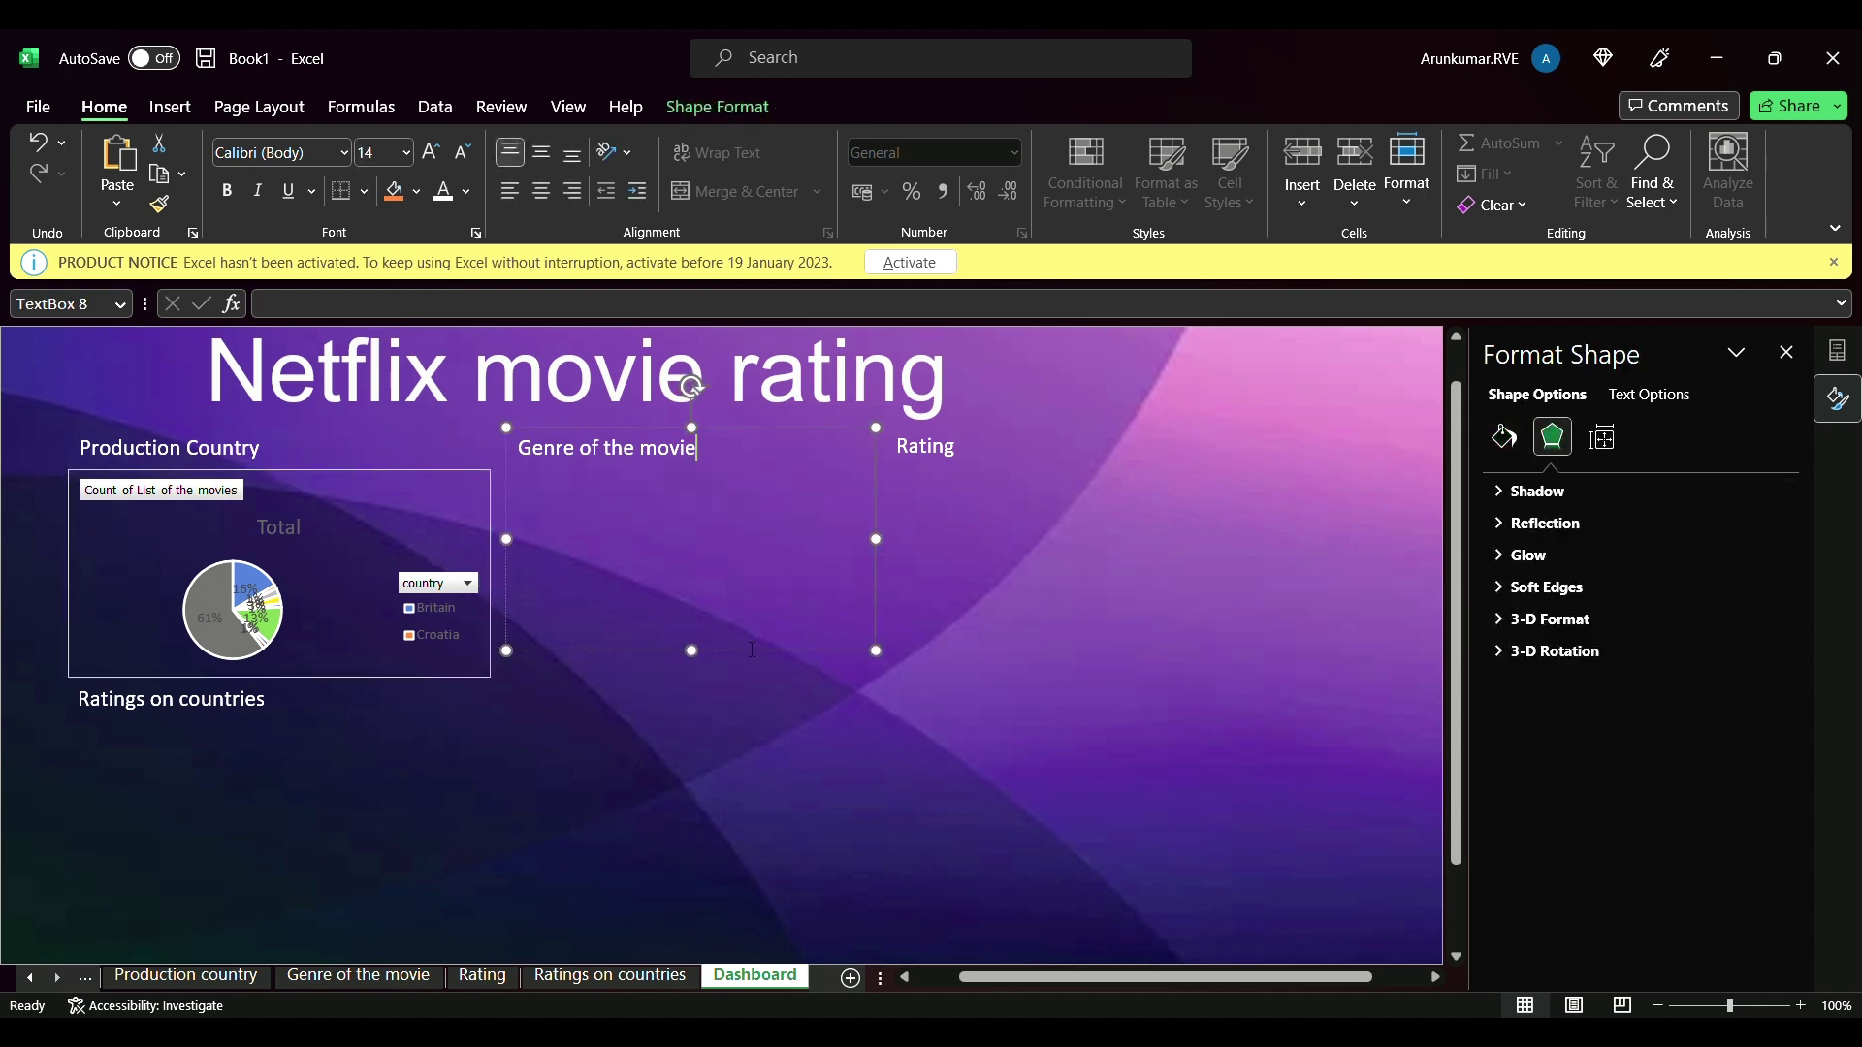
- Restore a solid white fill to the pie chart background
left_click(337, 557)
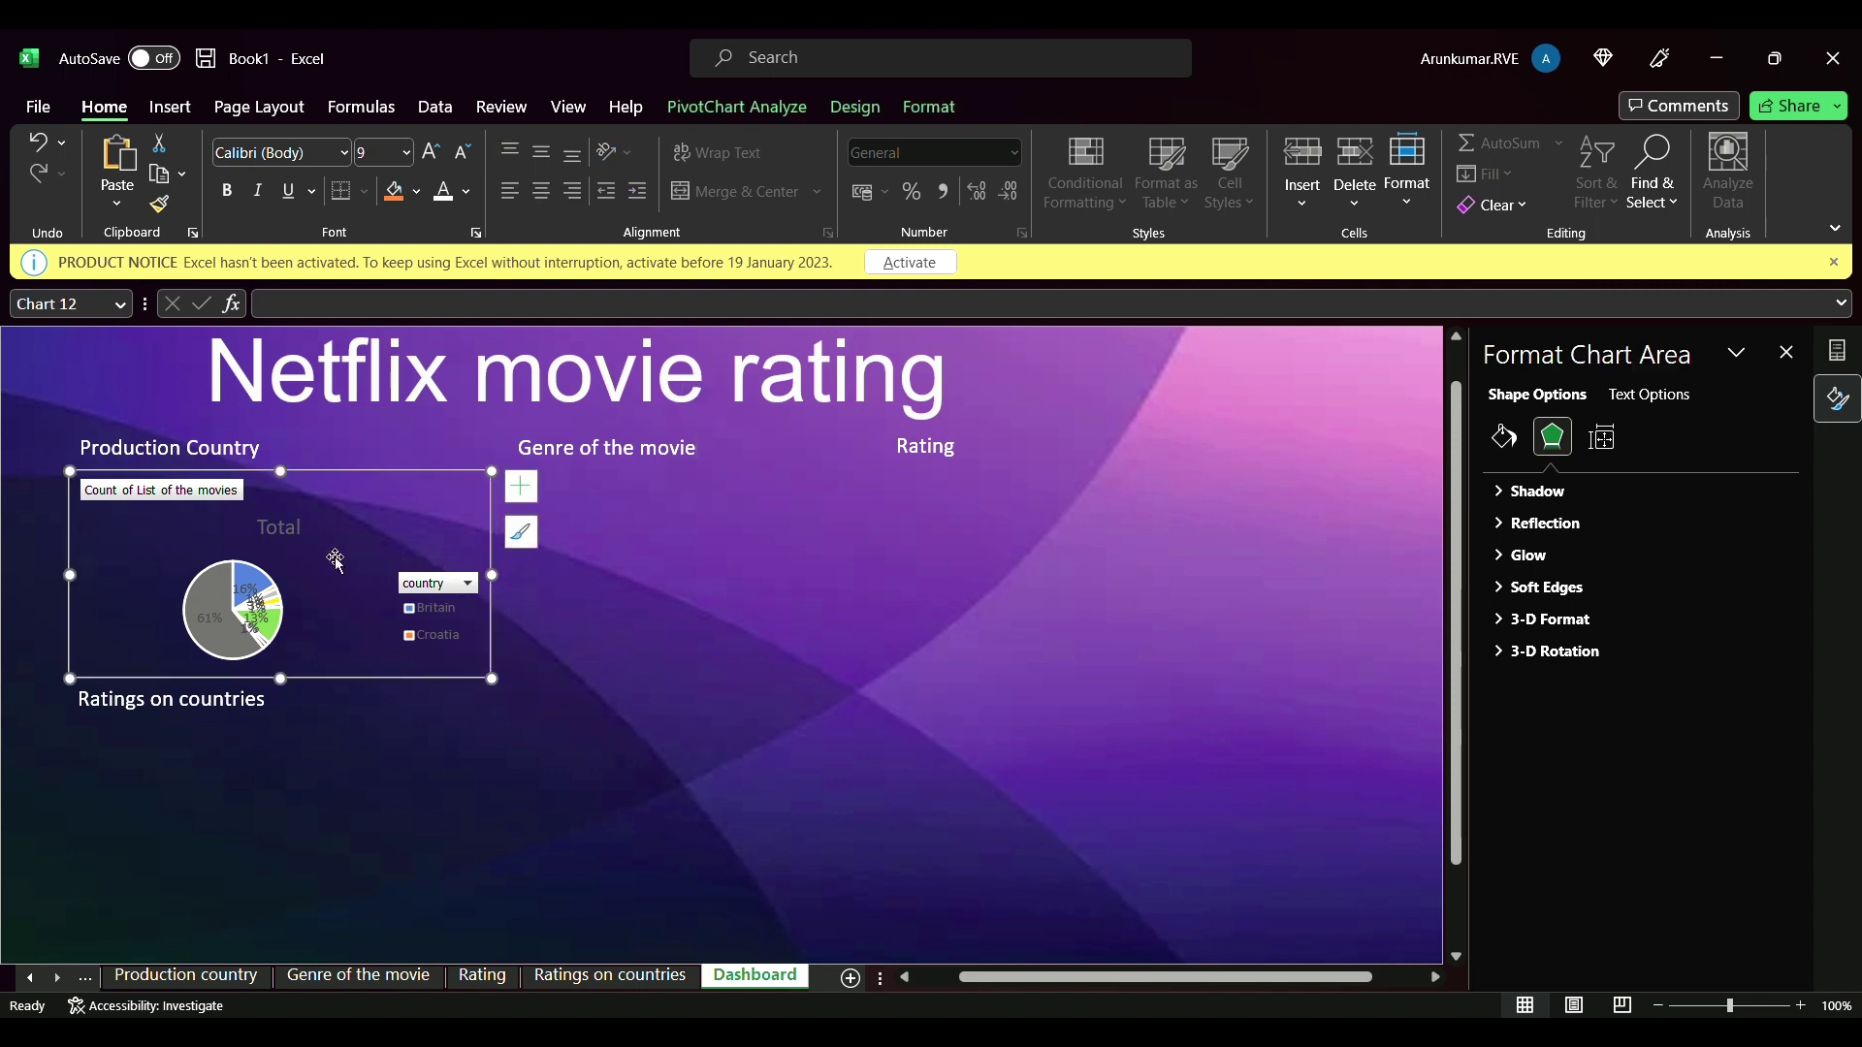
left_click(1522, 446)
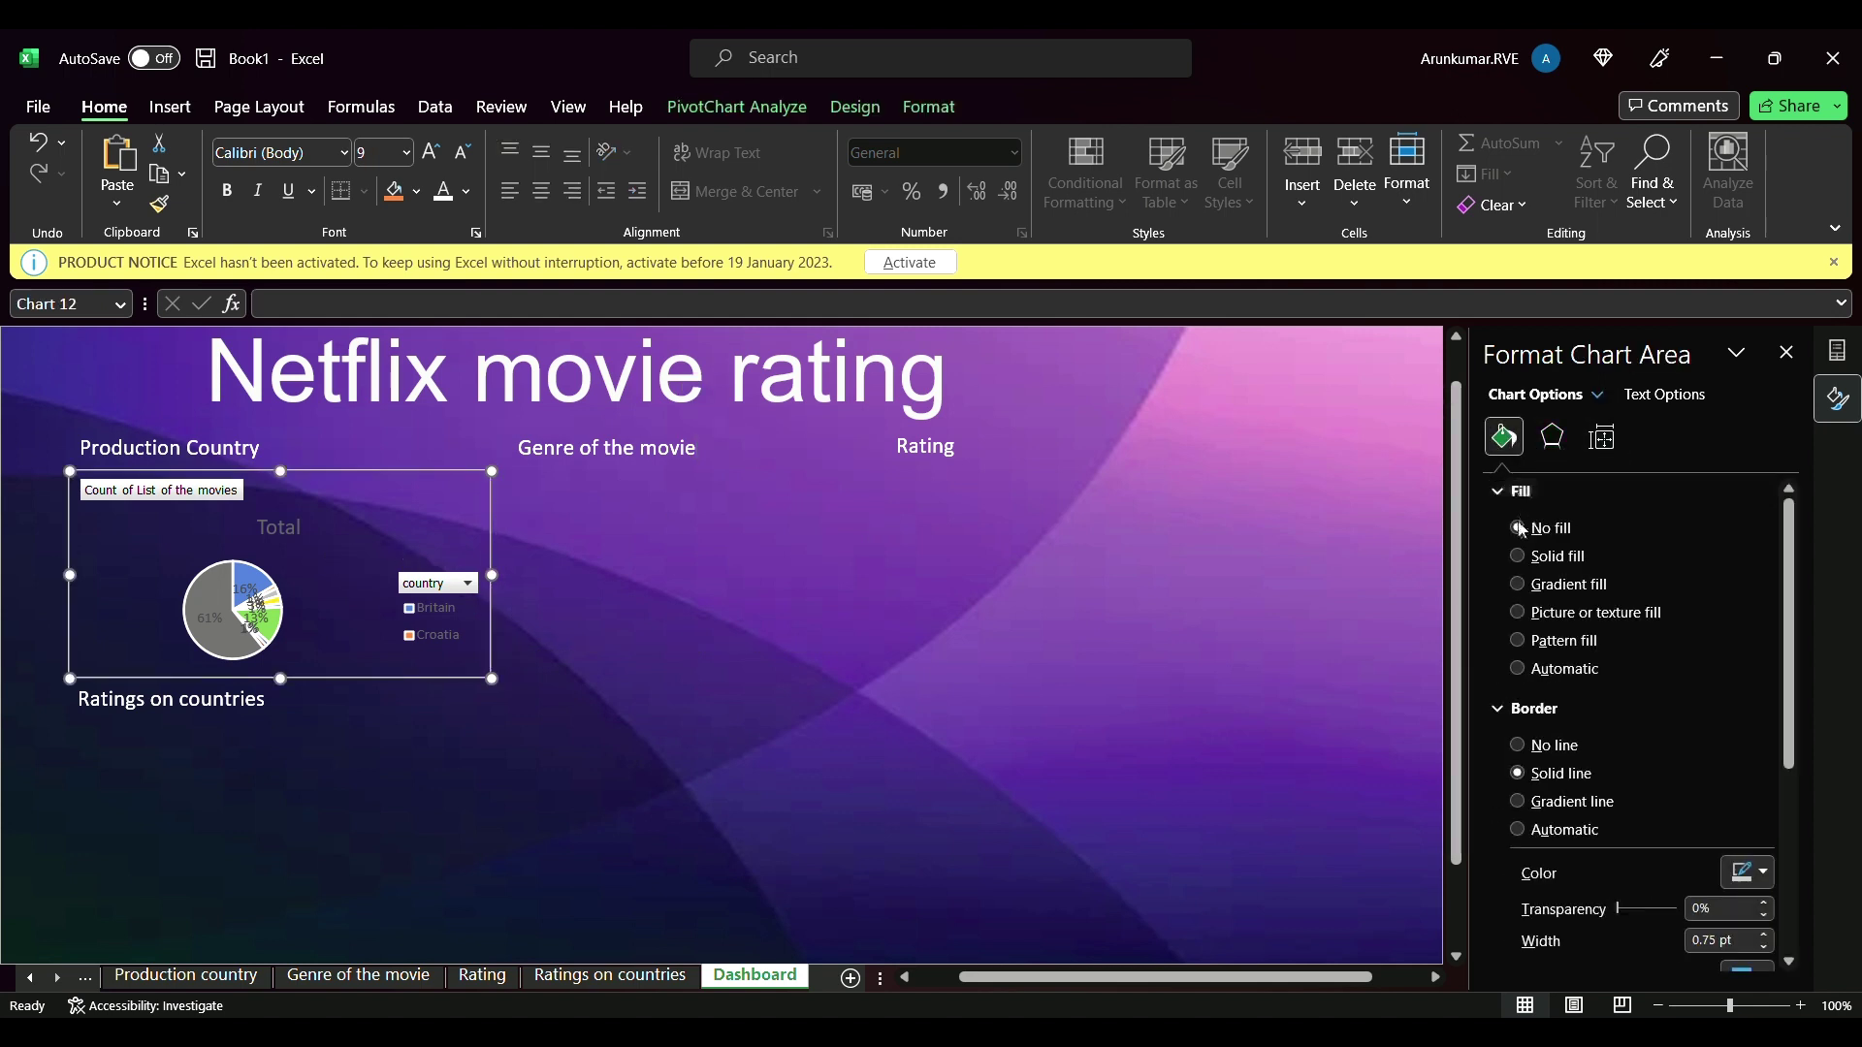
left_click(1517, 557)
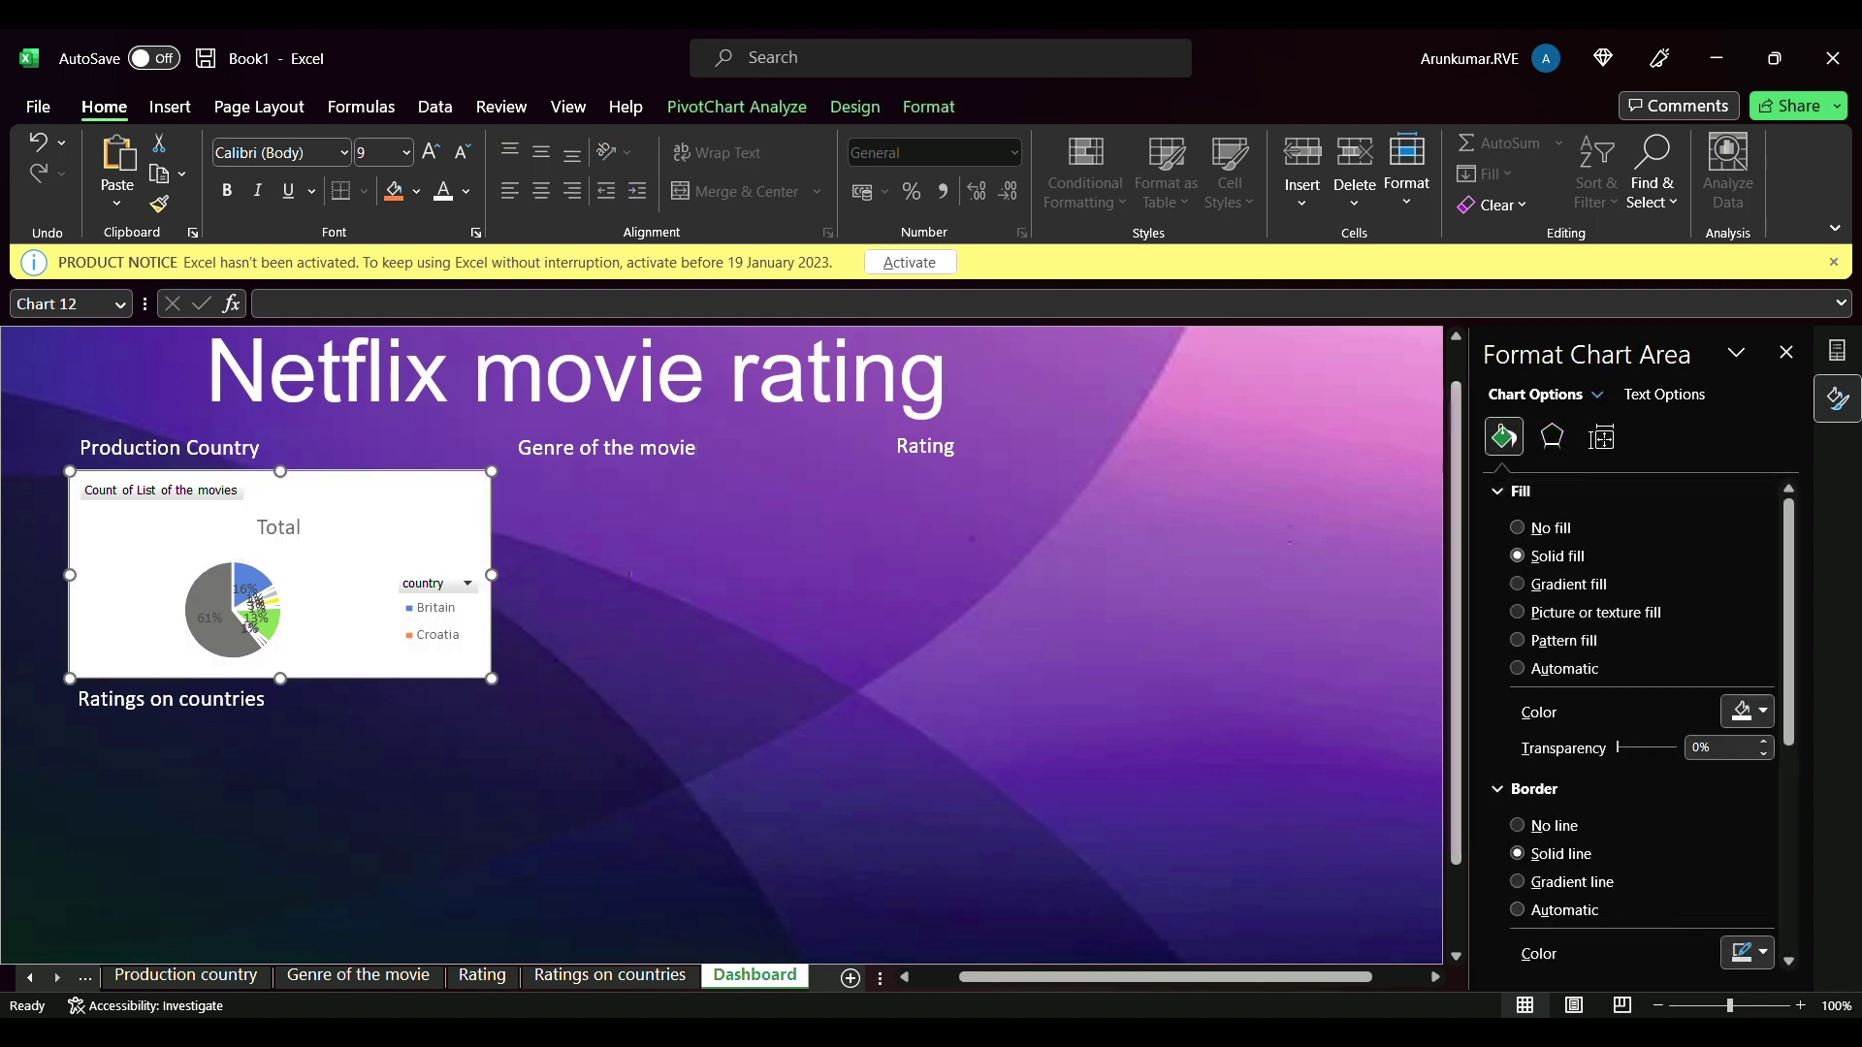
left_click(608, 573)
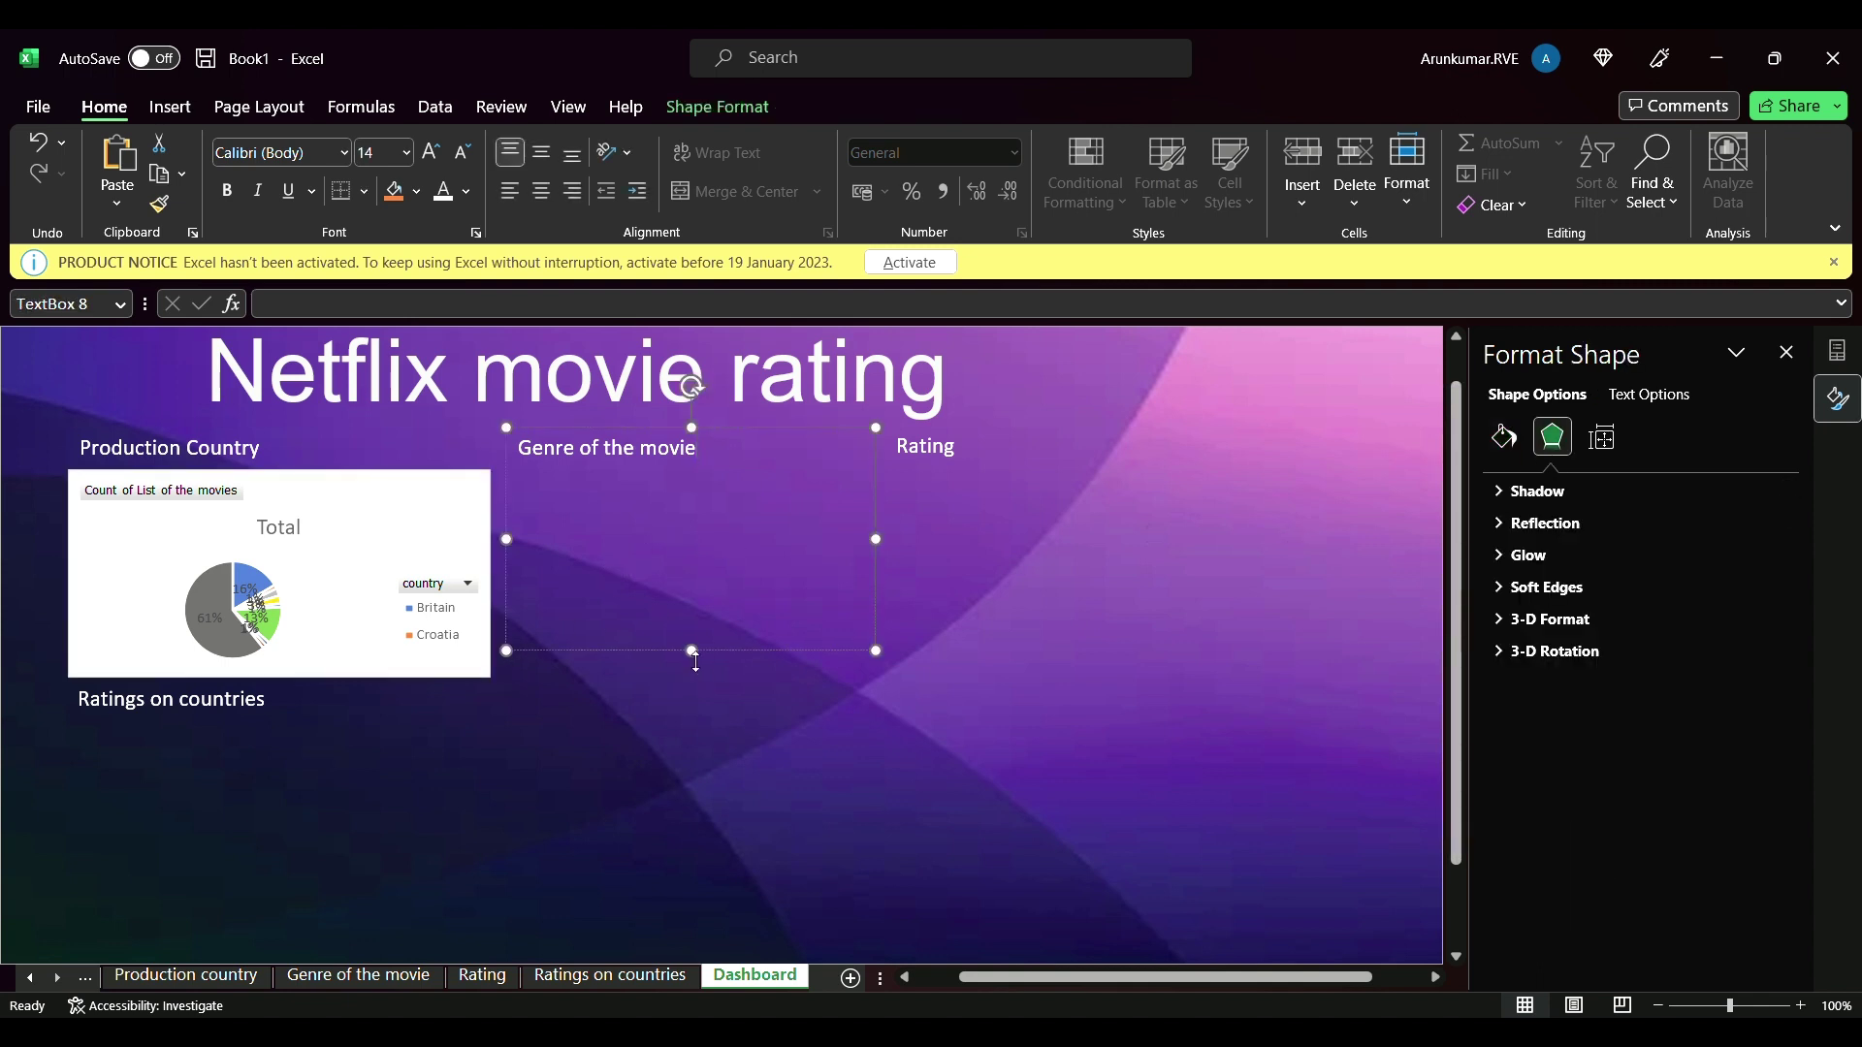
- Paste the genre bar chart onto the Dashboard below the Genre of the movie label
left_click_drag(694, 663, 696, 684)
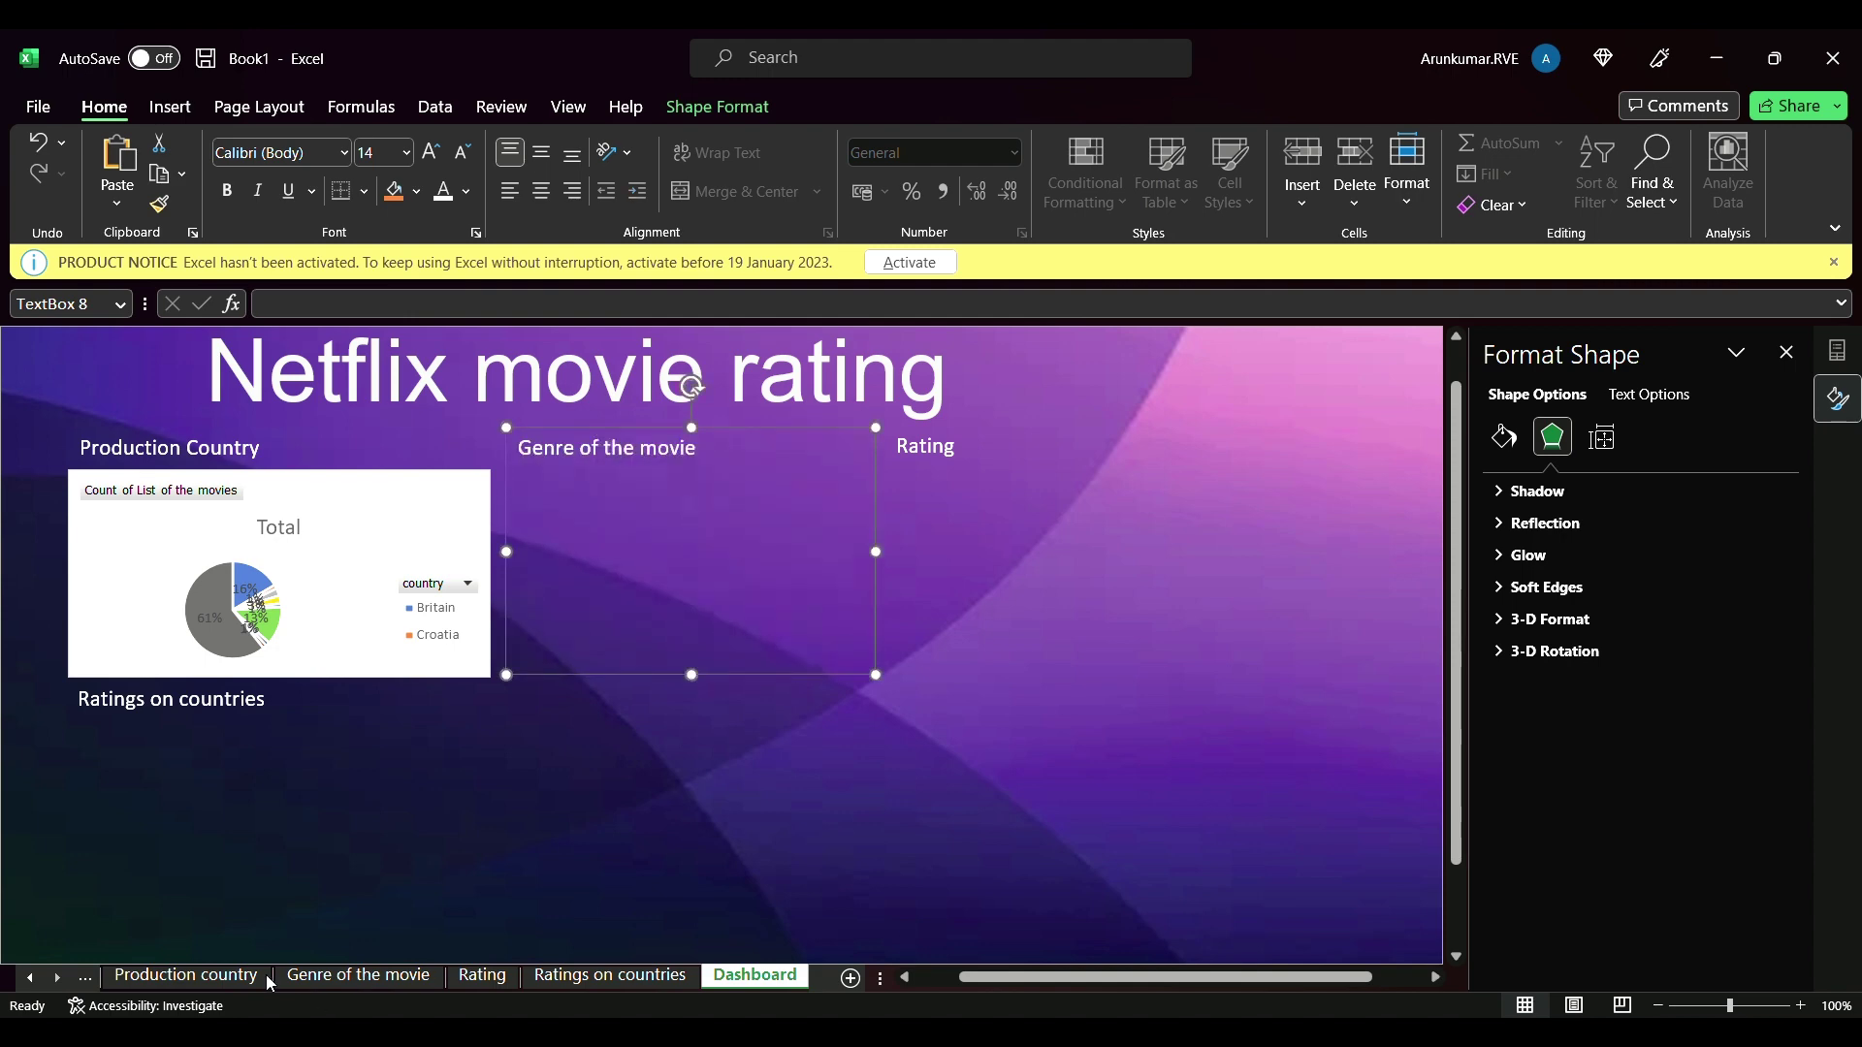
left_click(320, 976)
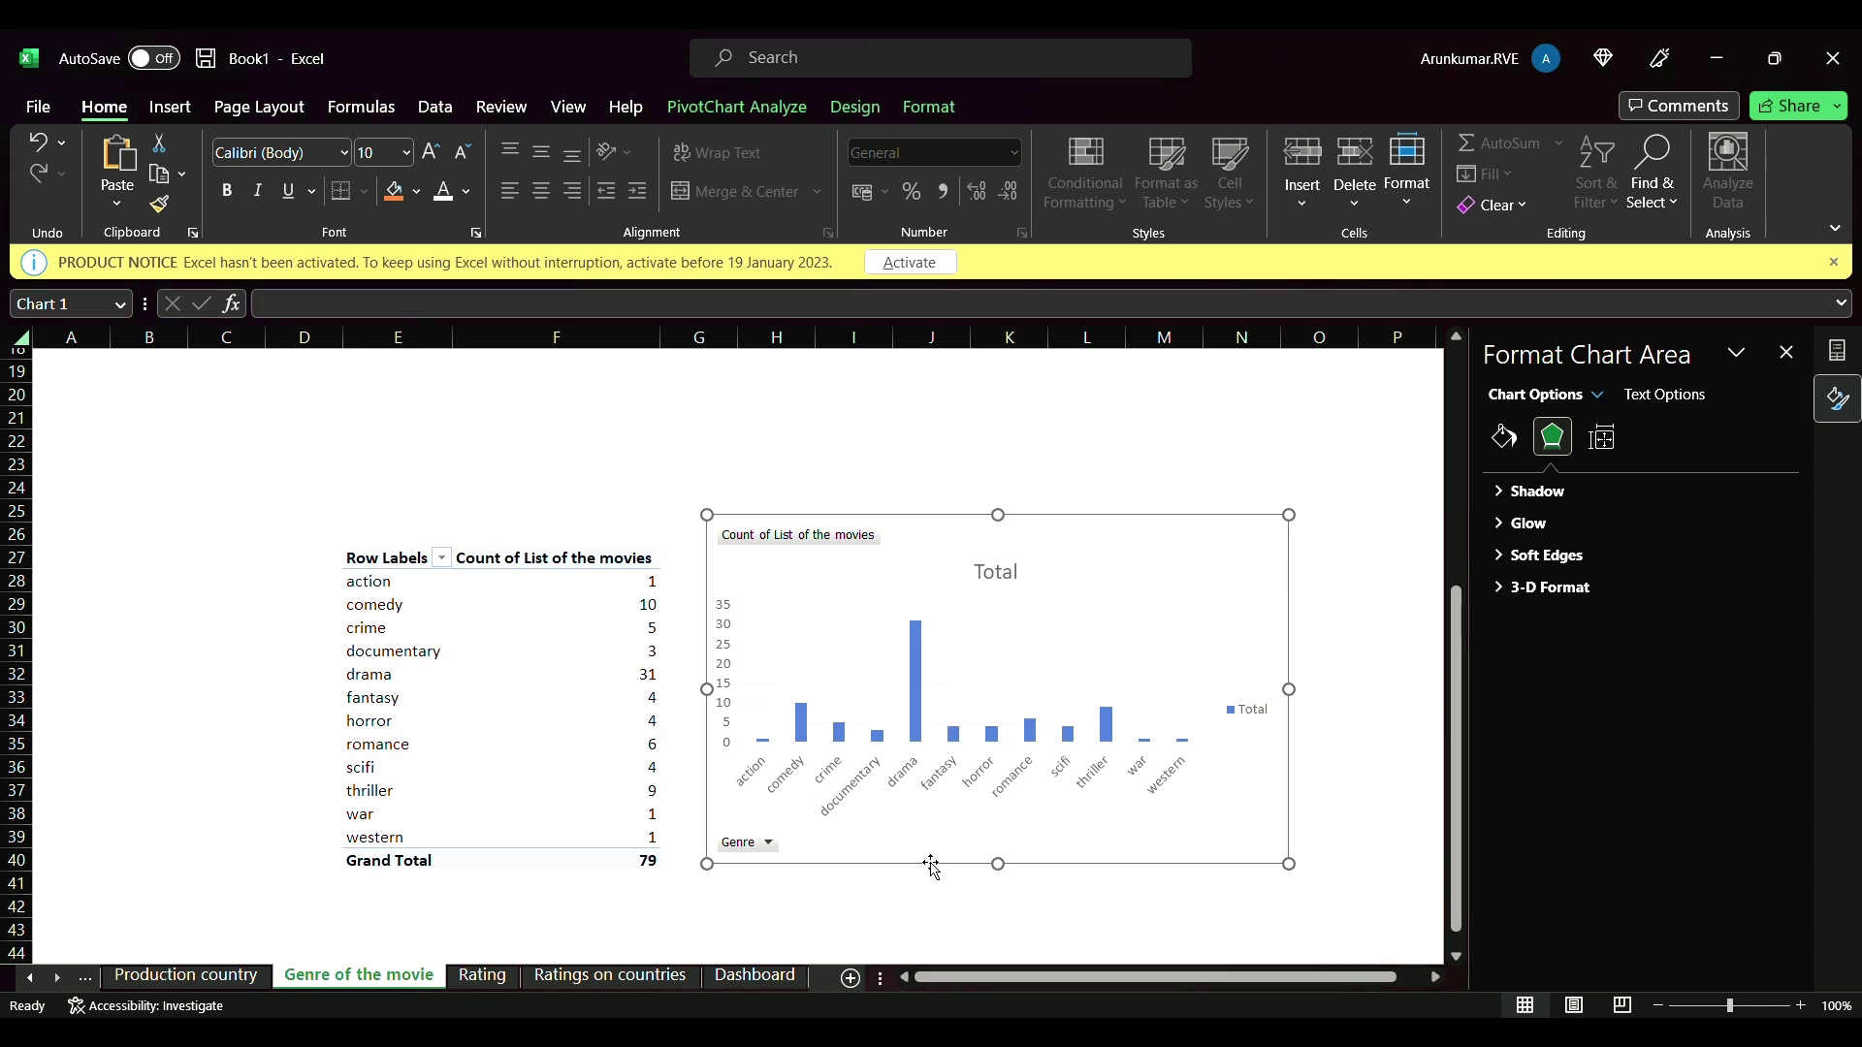
left_click(732, 979)
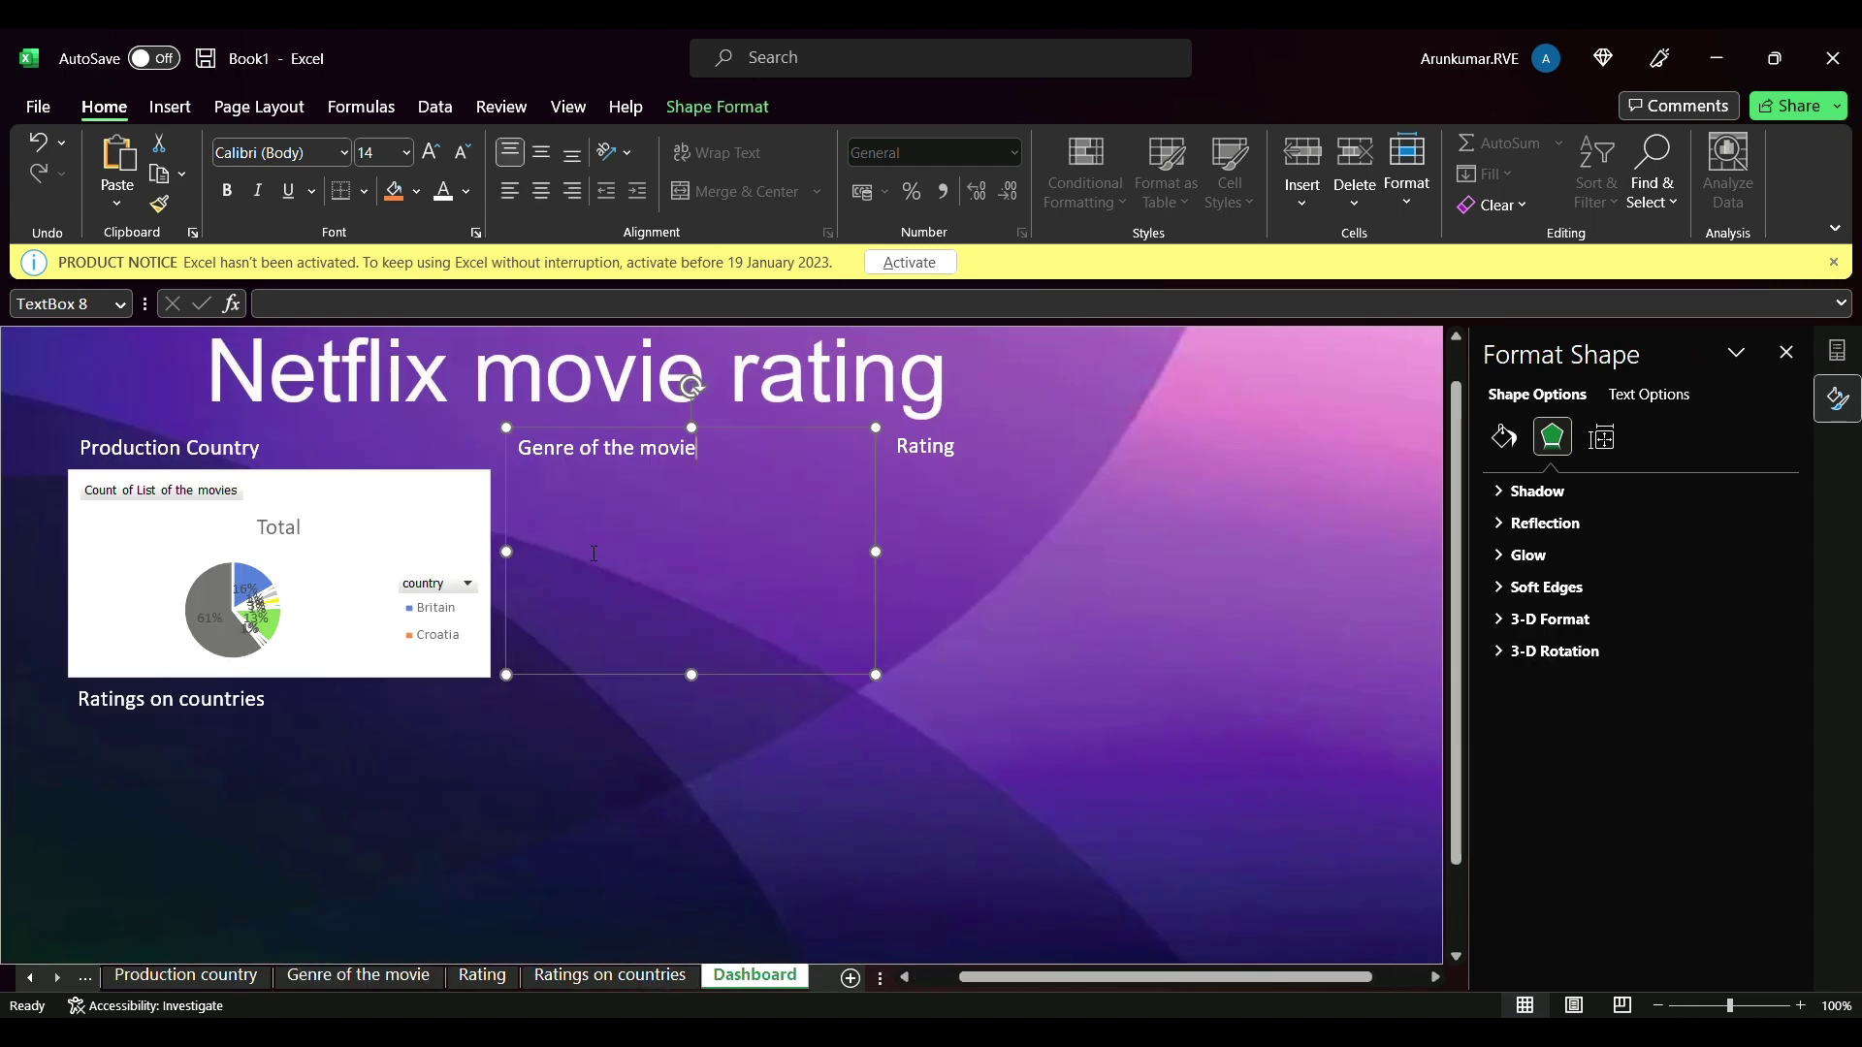
key("ctrl+v")
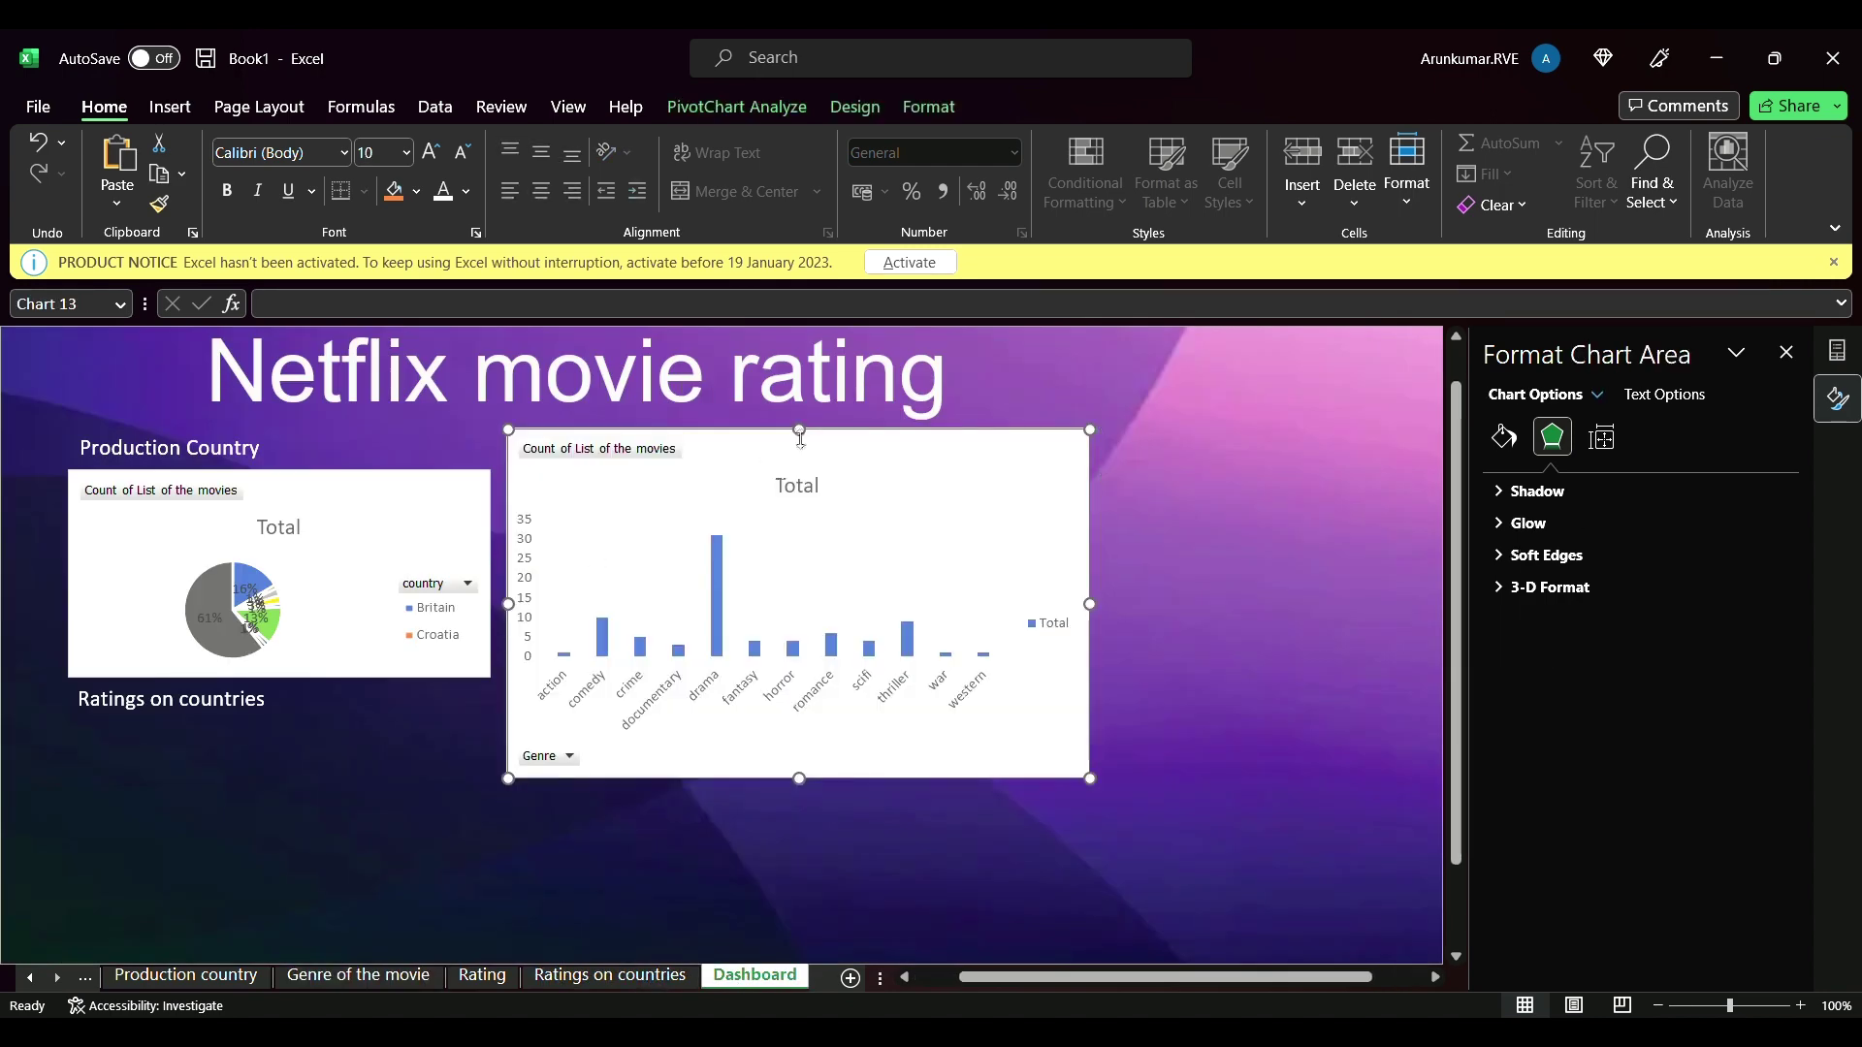
mouse_move(813, 458)
left_mouse_down()
mouse_move(818, 486)
mouse_move(801, 473)
left_mouse_up()
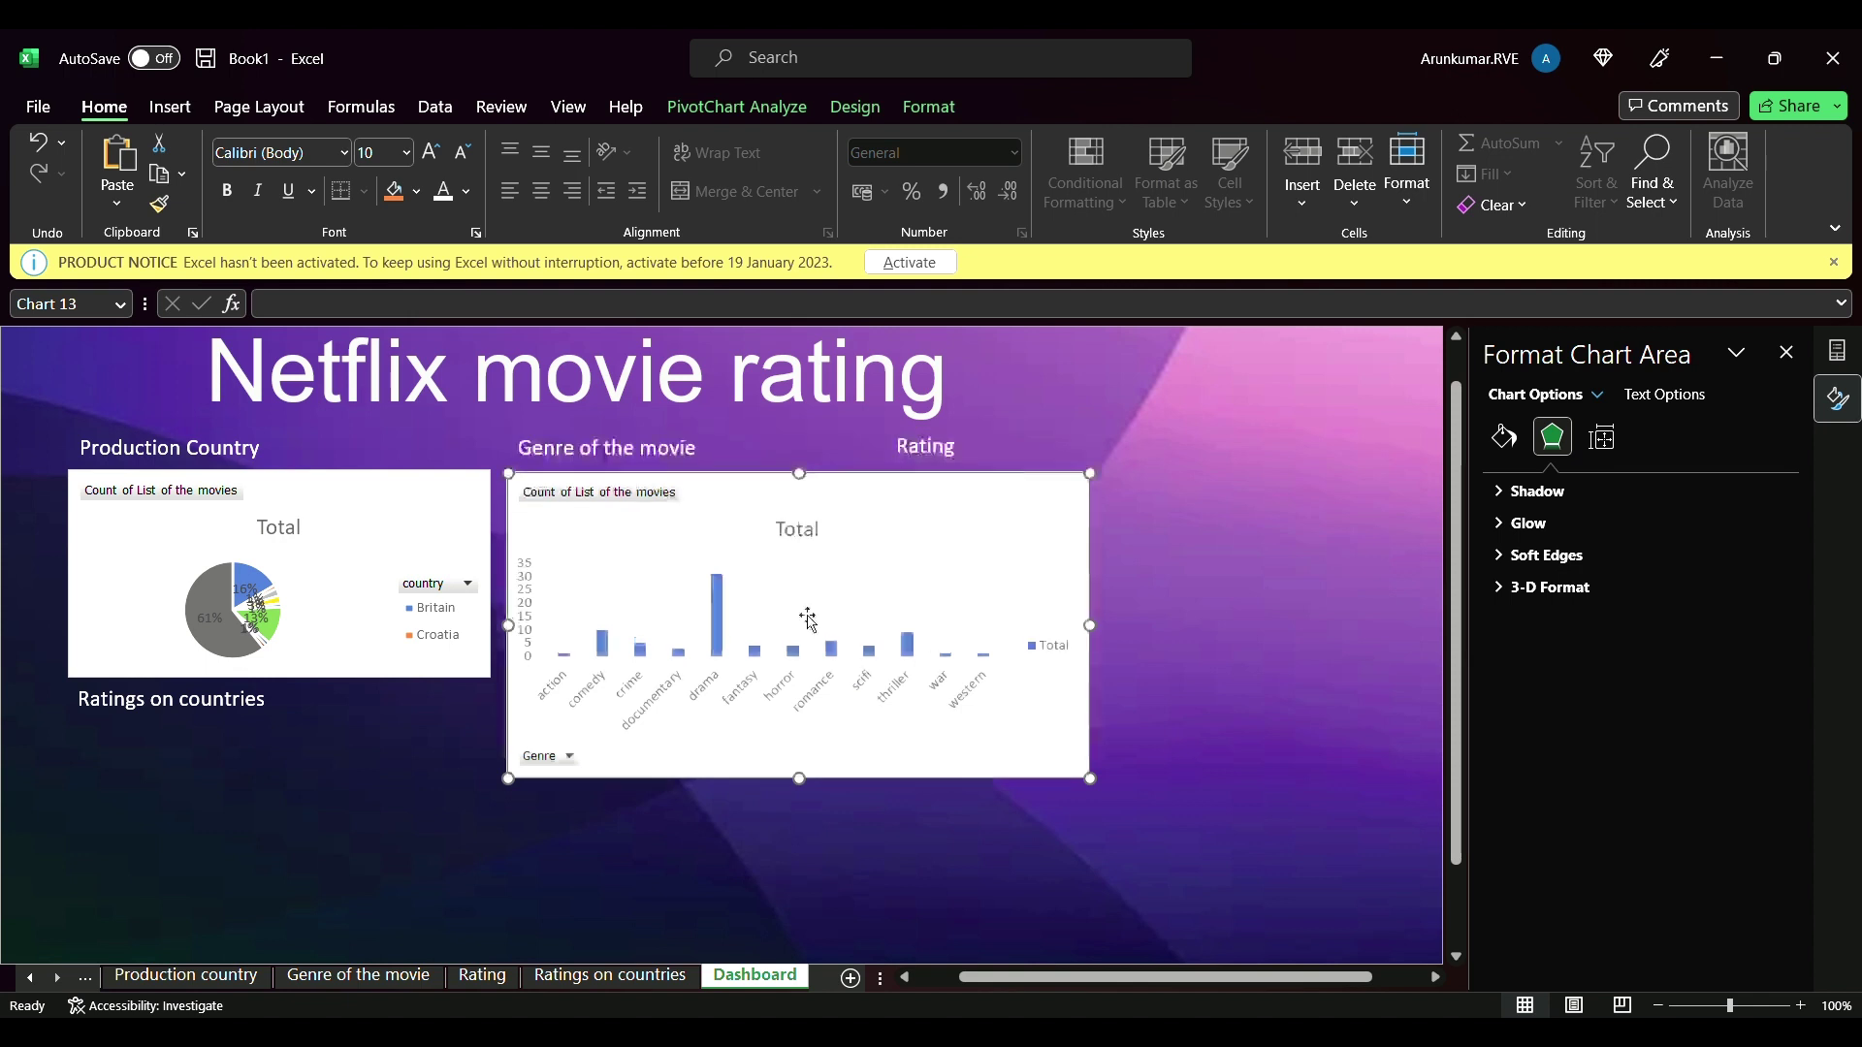
left_click(811, 797)
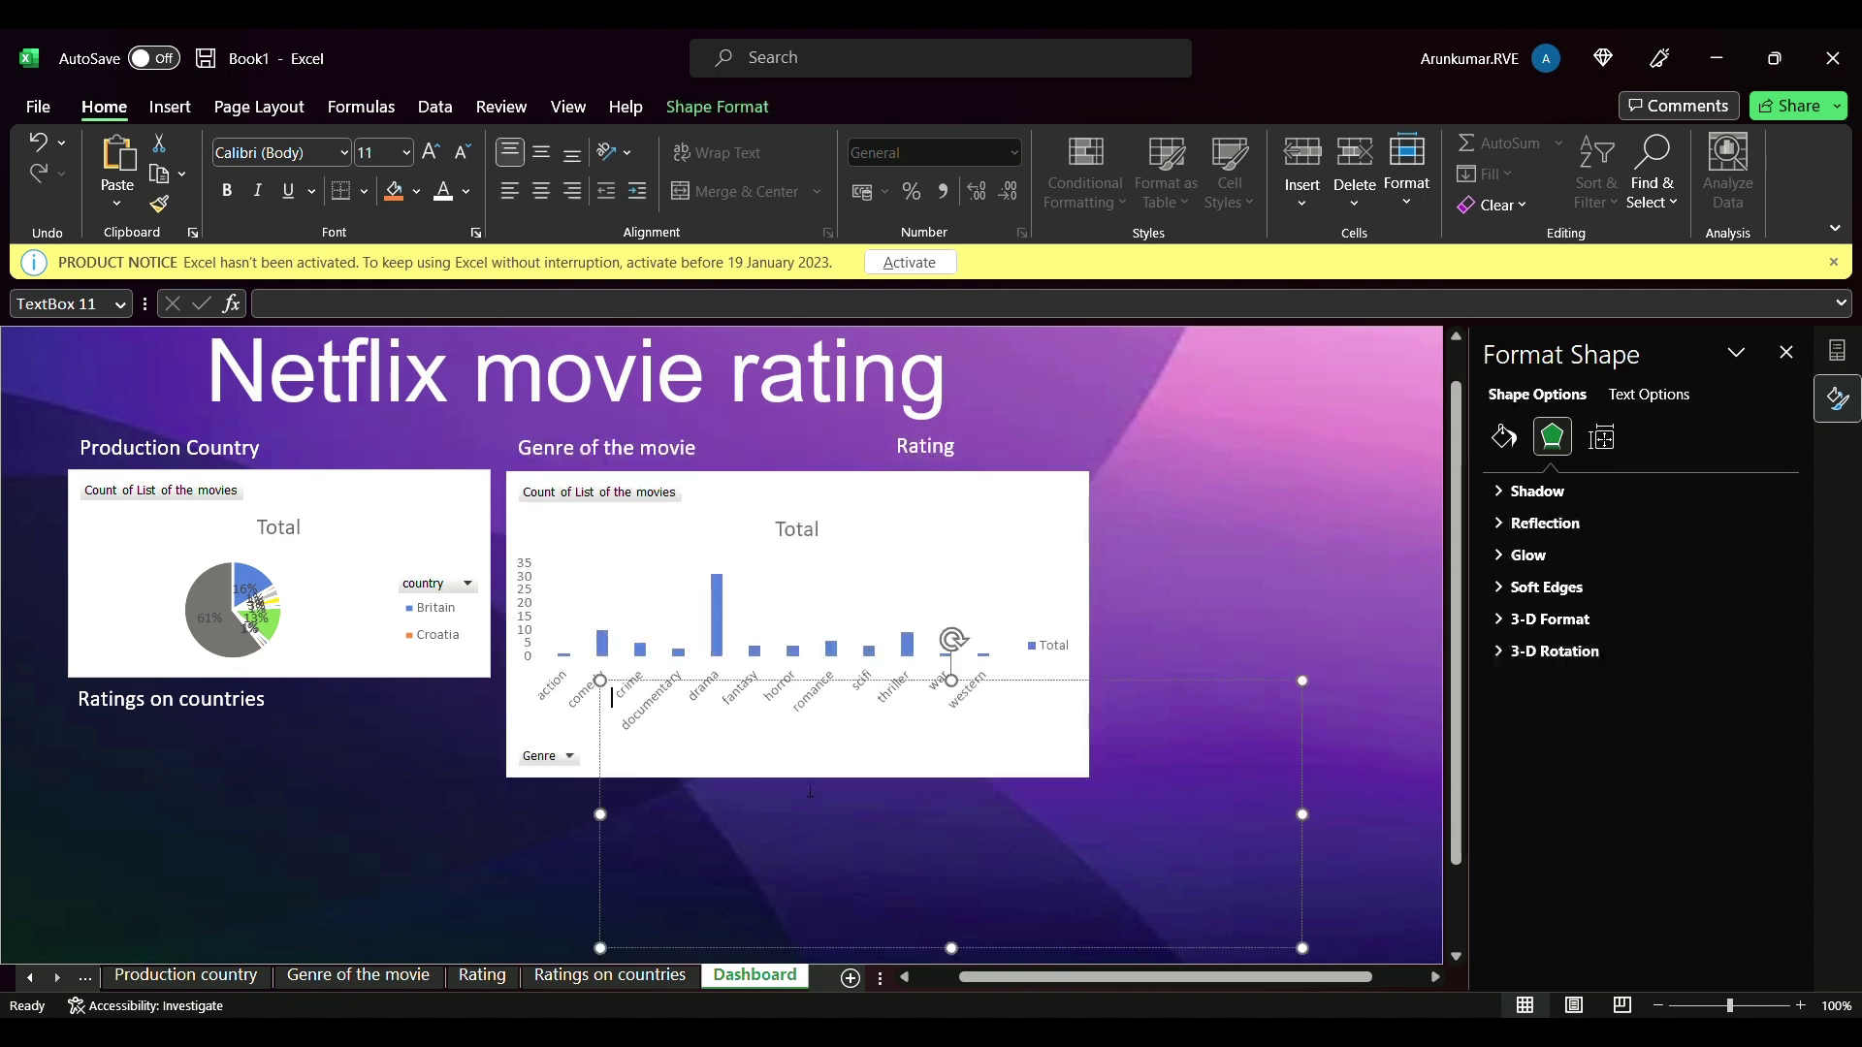
left_click(773, 742)
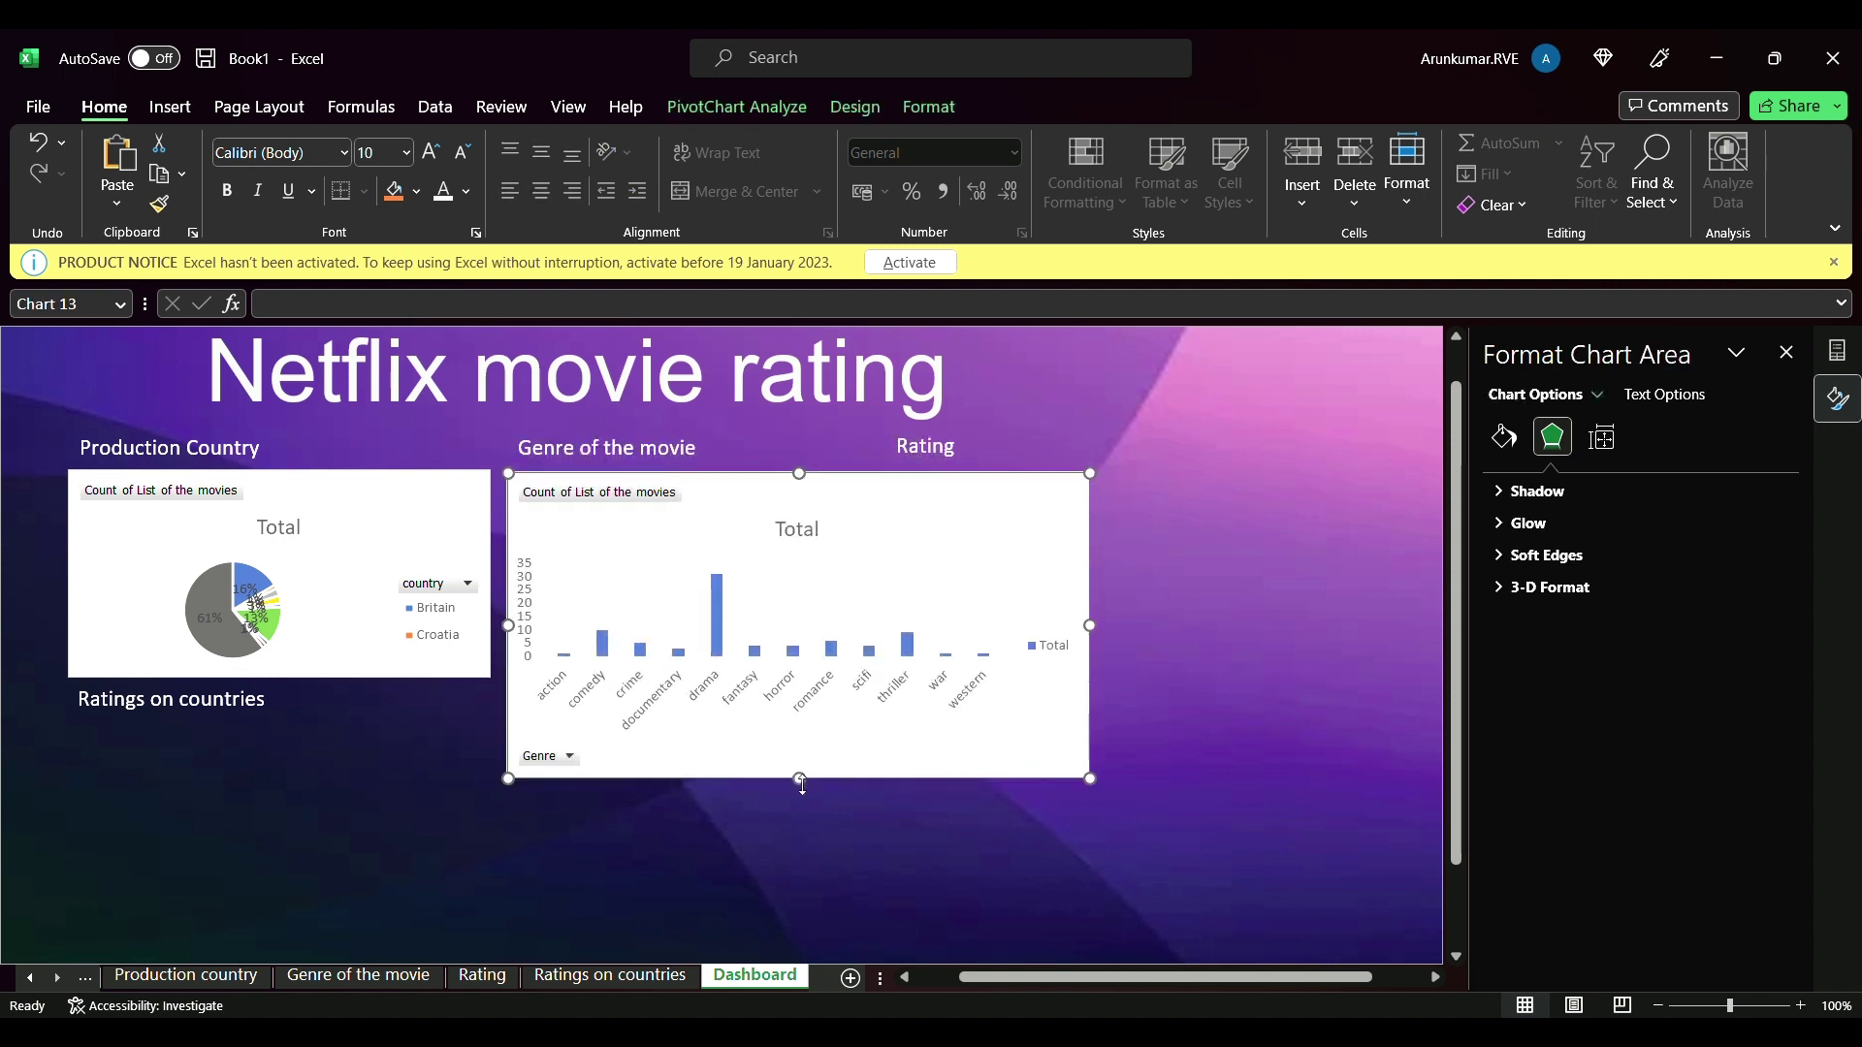
- Resize the genre bar chart to match the pie chart and give it a solid border
left_click_drag(812, 780, 806, 689)
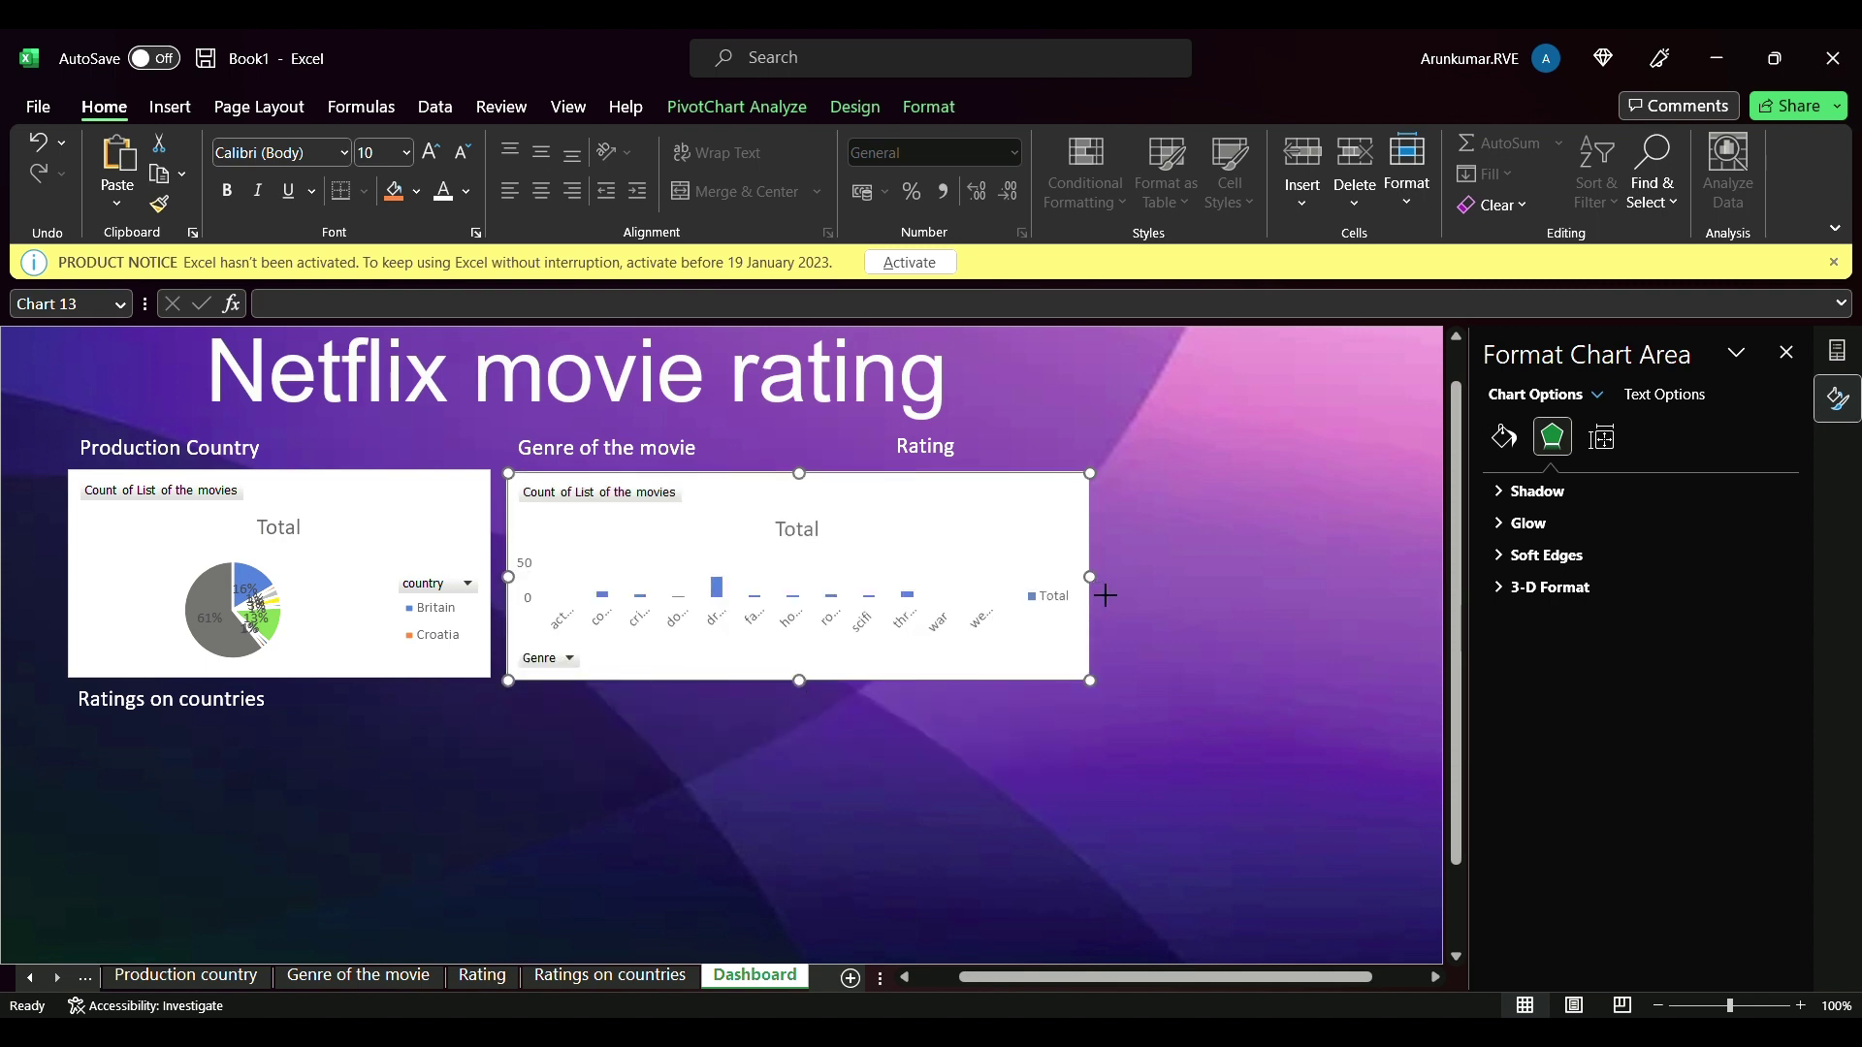
left_click_drag(1106, 595, 890, 611)
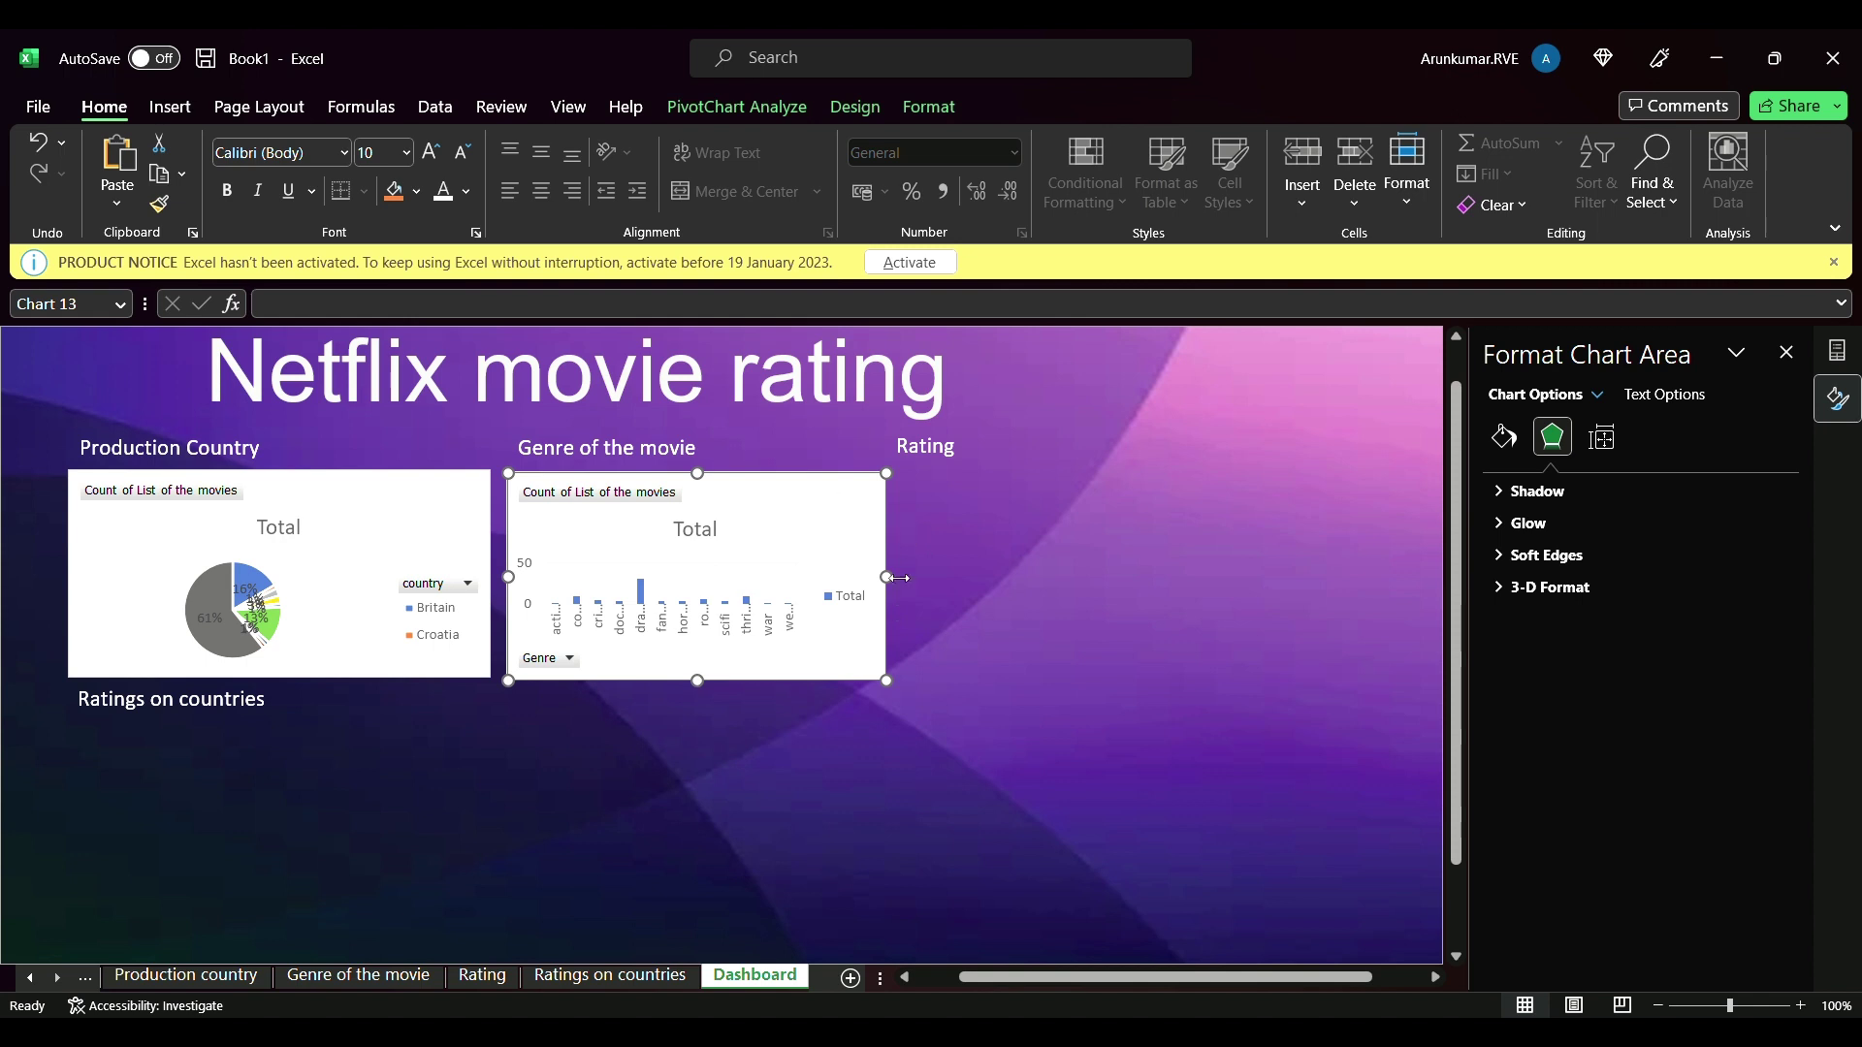
left_click_drag(902, 591, 911, 591)
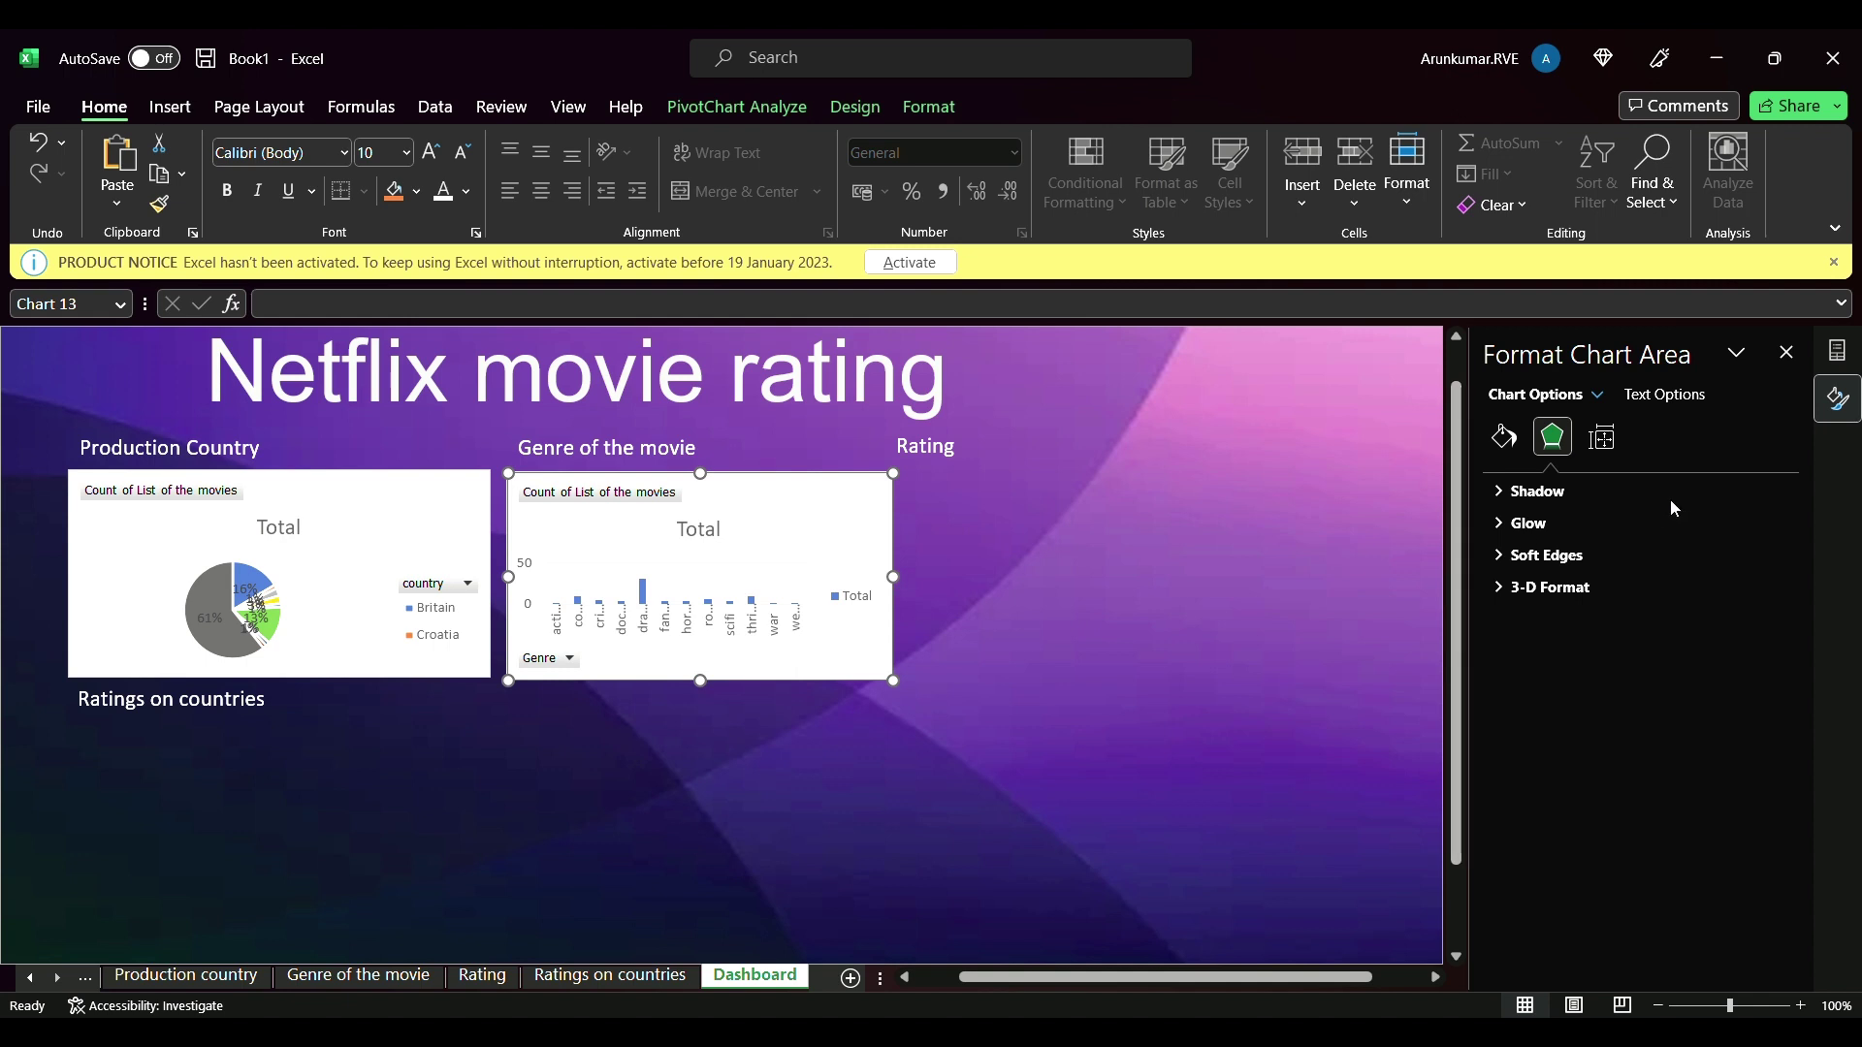
left_click(1504, 437)
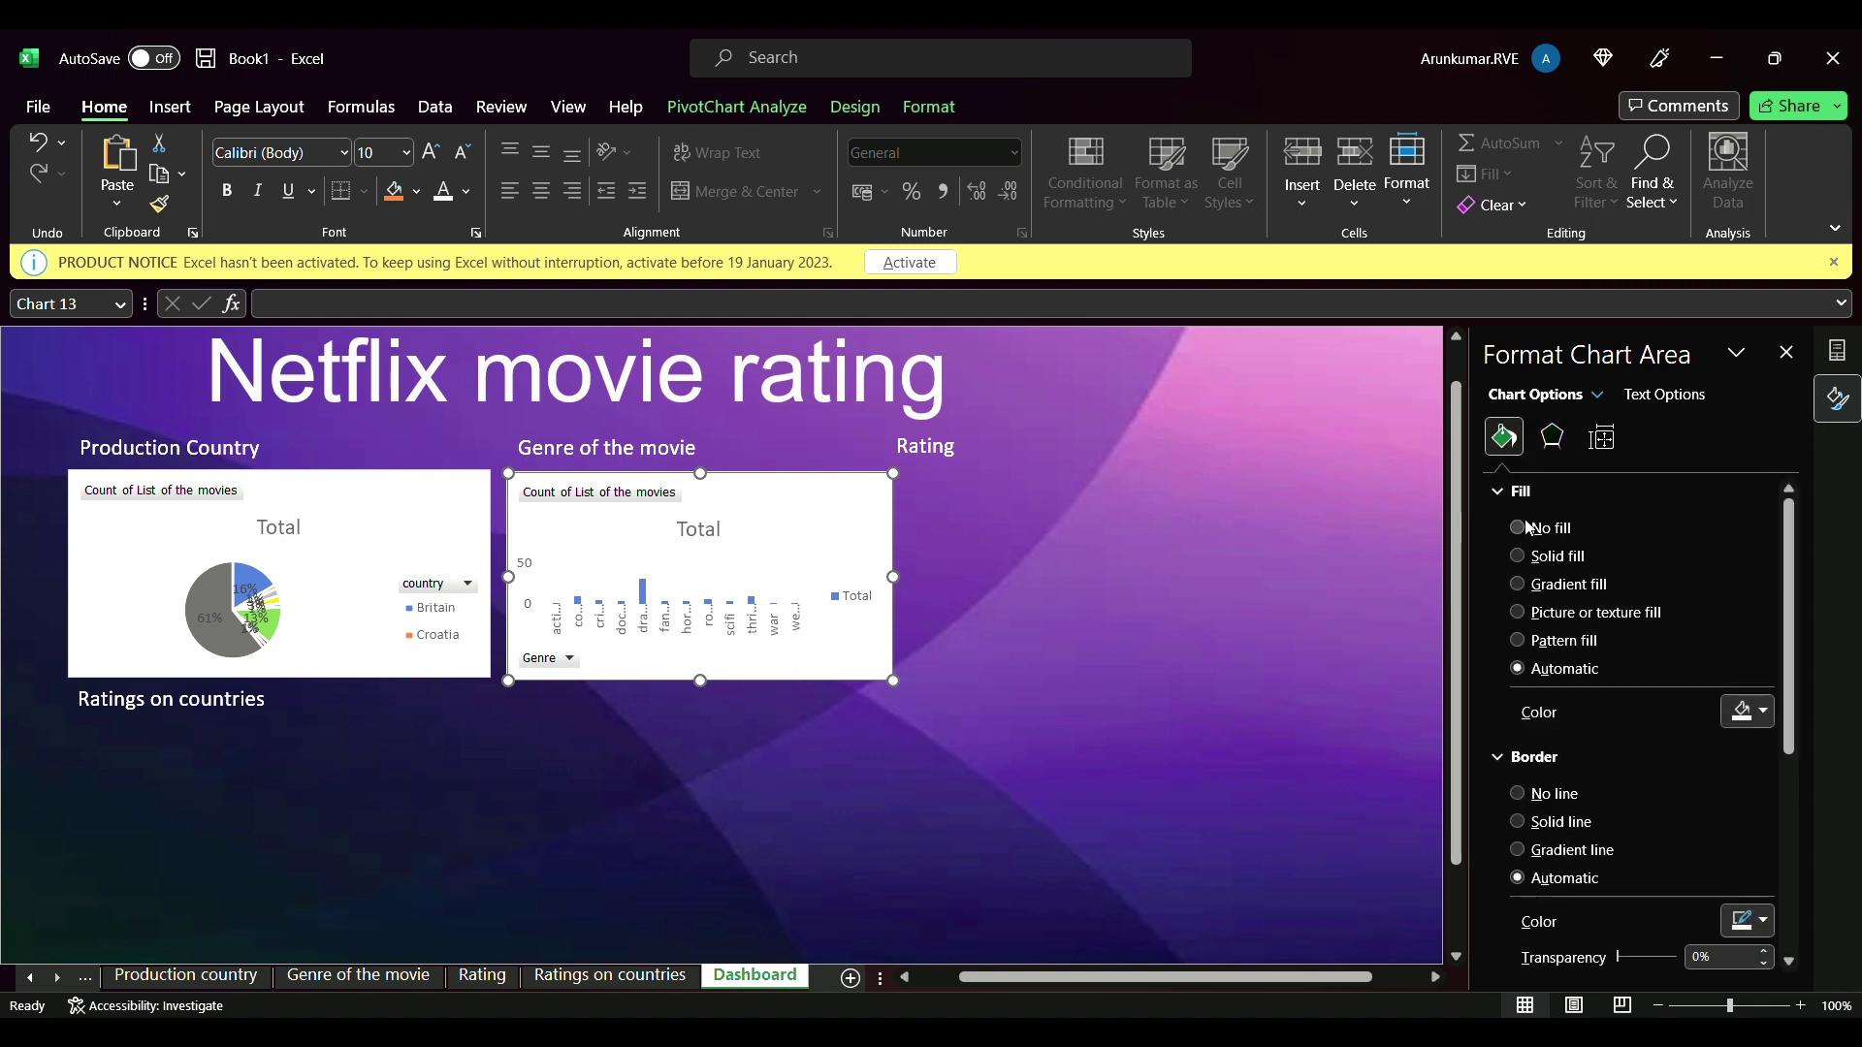
left_click(1518, 821)
left_click(1029, 591)
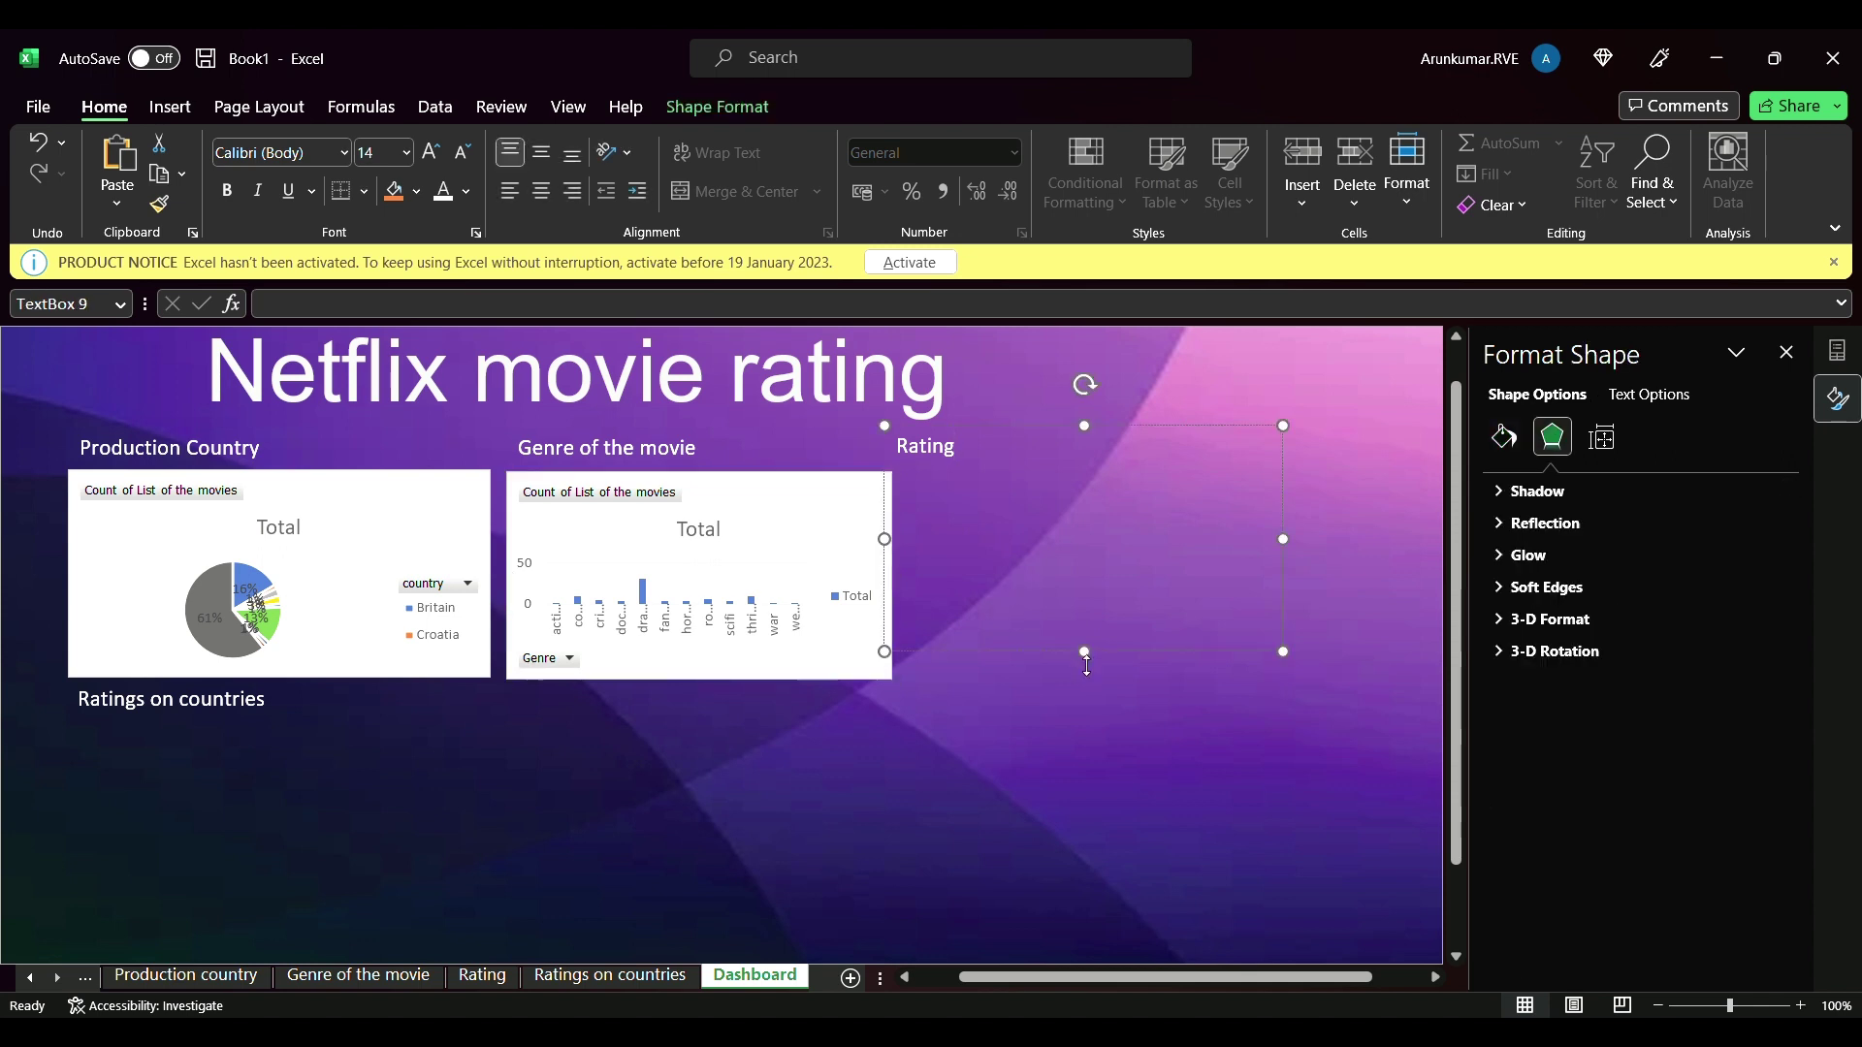
- Paste the rating line chart onto the Dashboard beneath the Rating label
left_click_drag(1084, 663, 1090, 693)
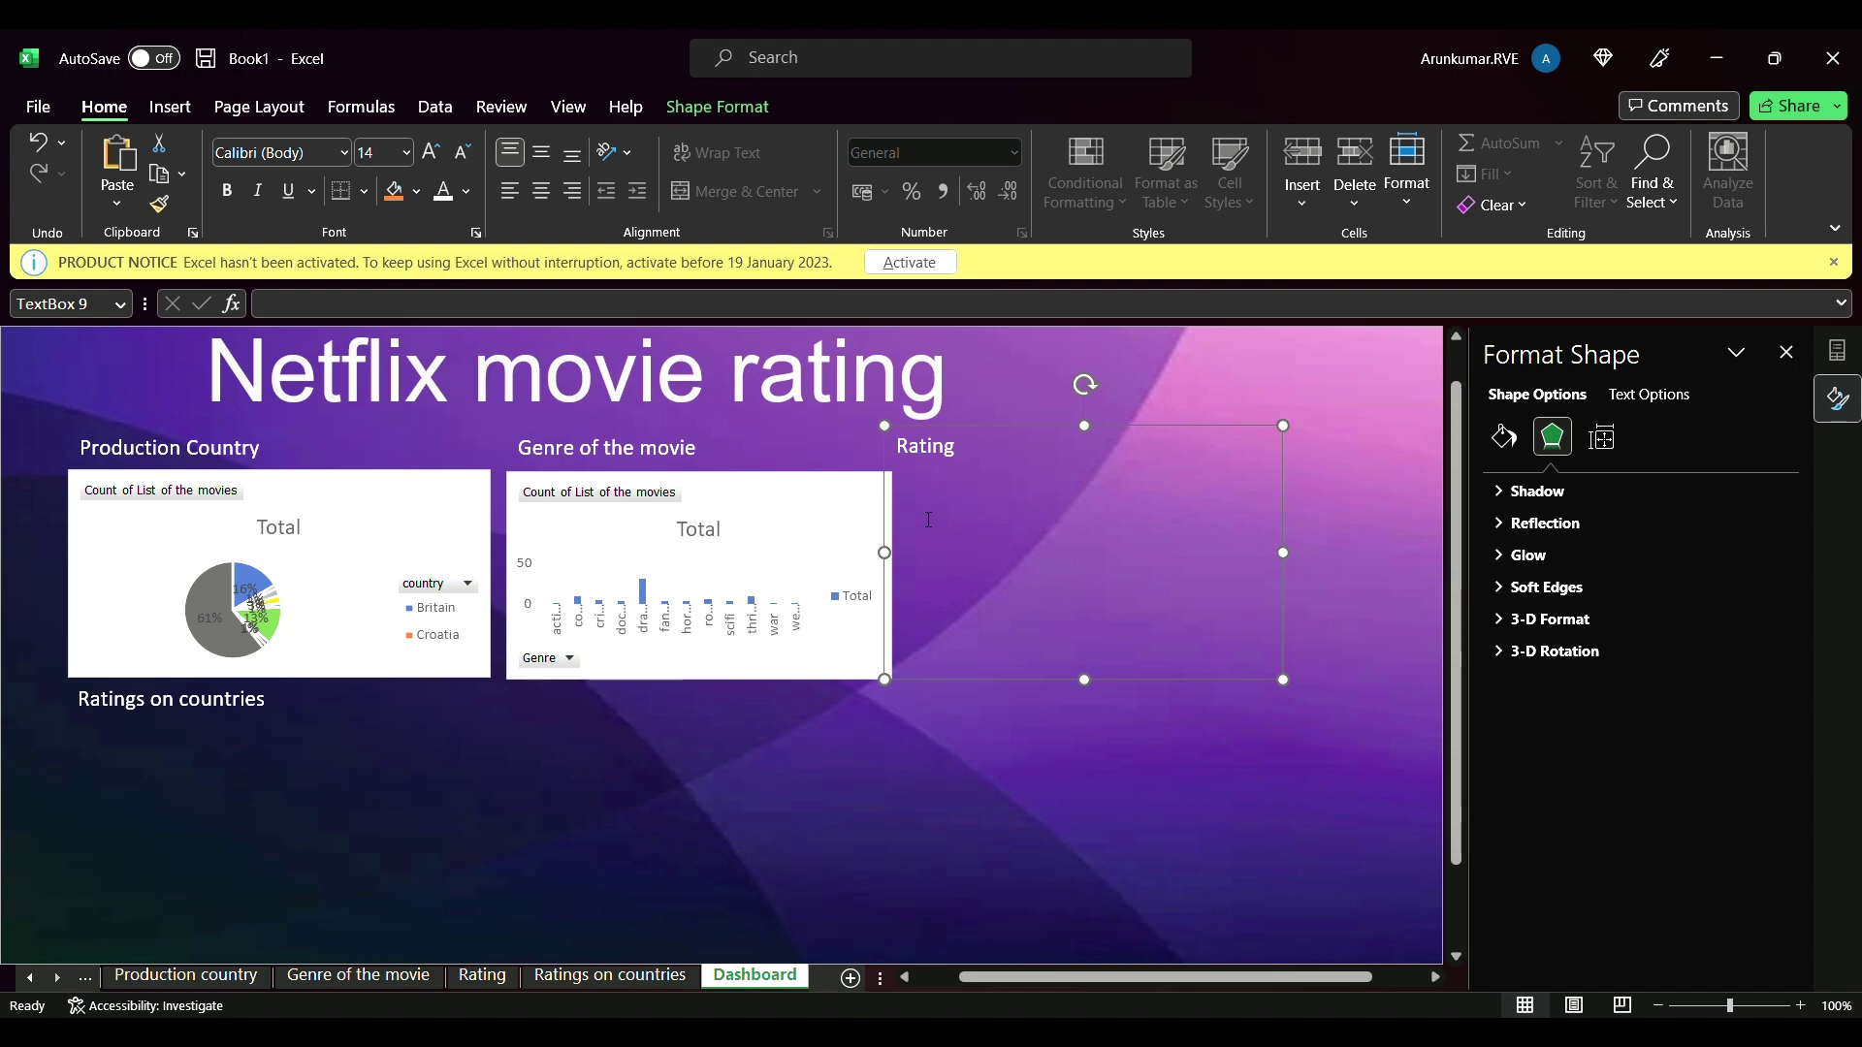
left_click(481, 974)
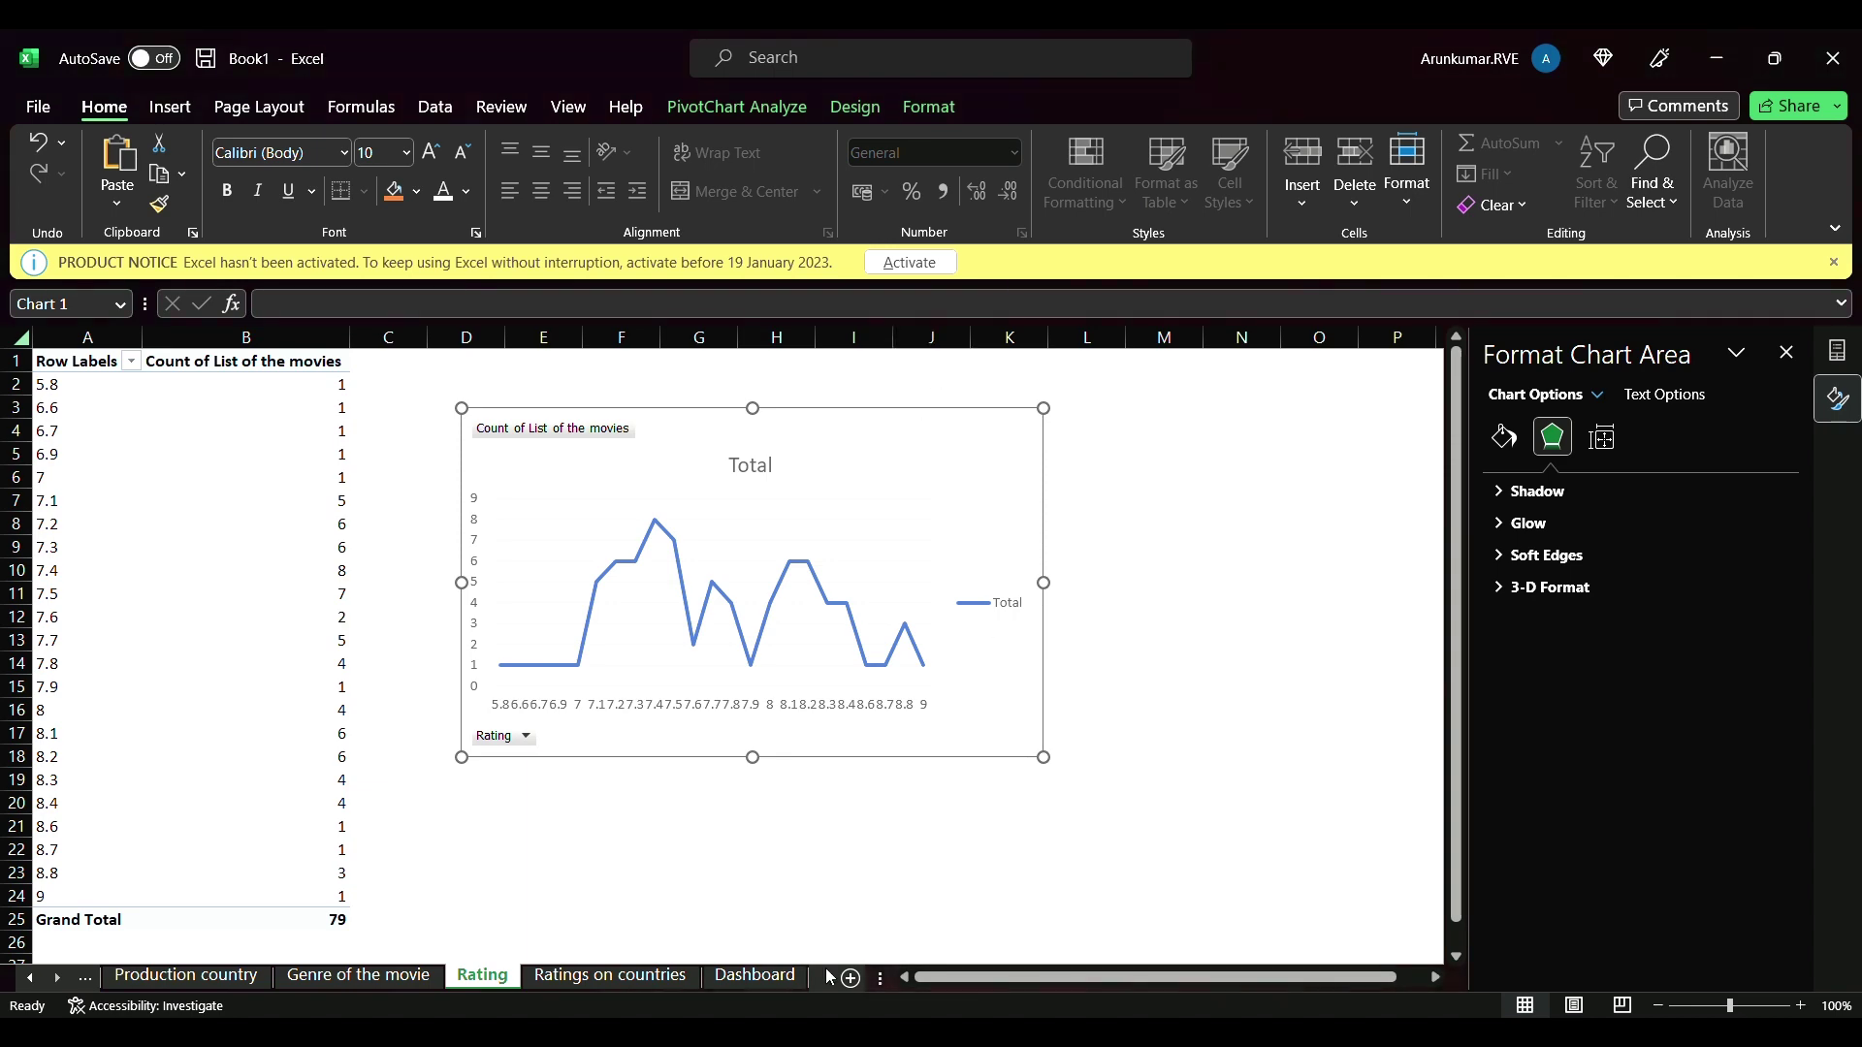
left_click(757, 974)
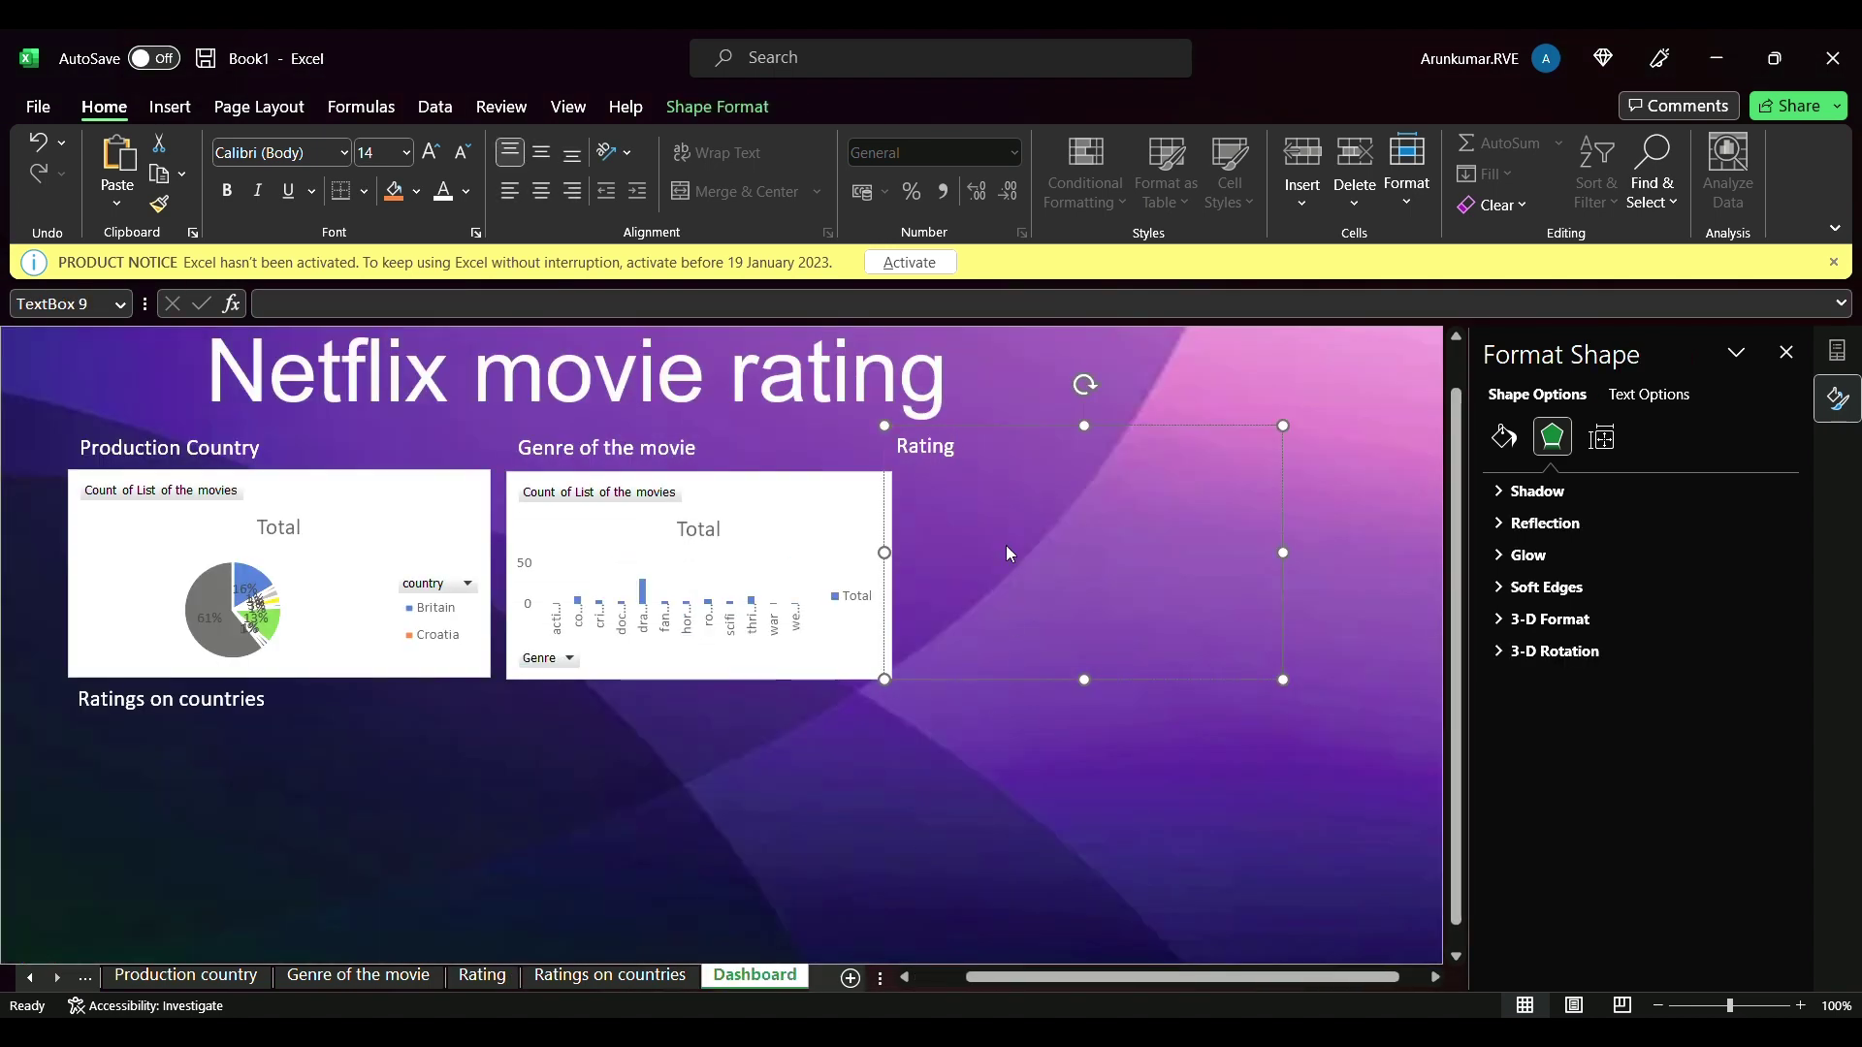
key("ctrl+v")
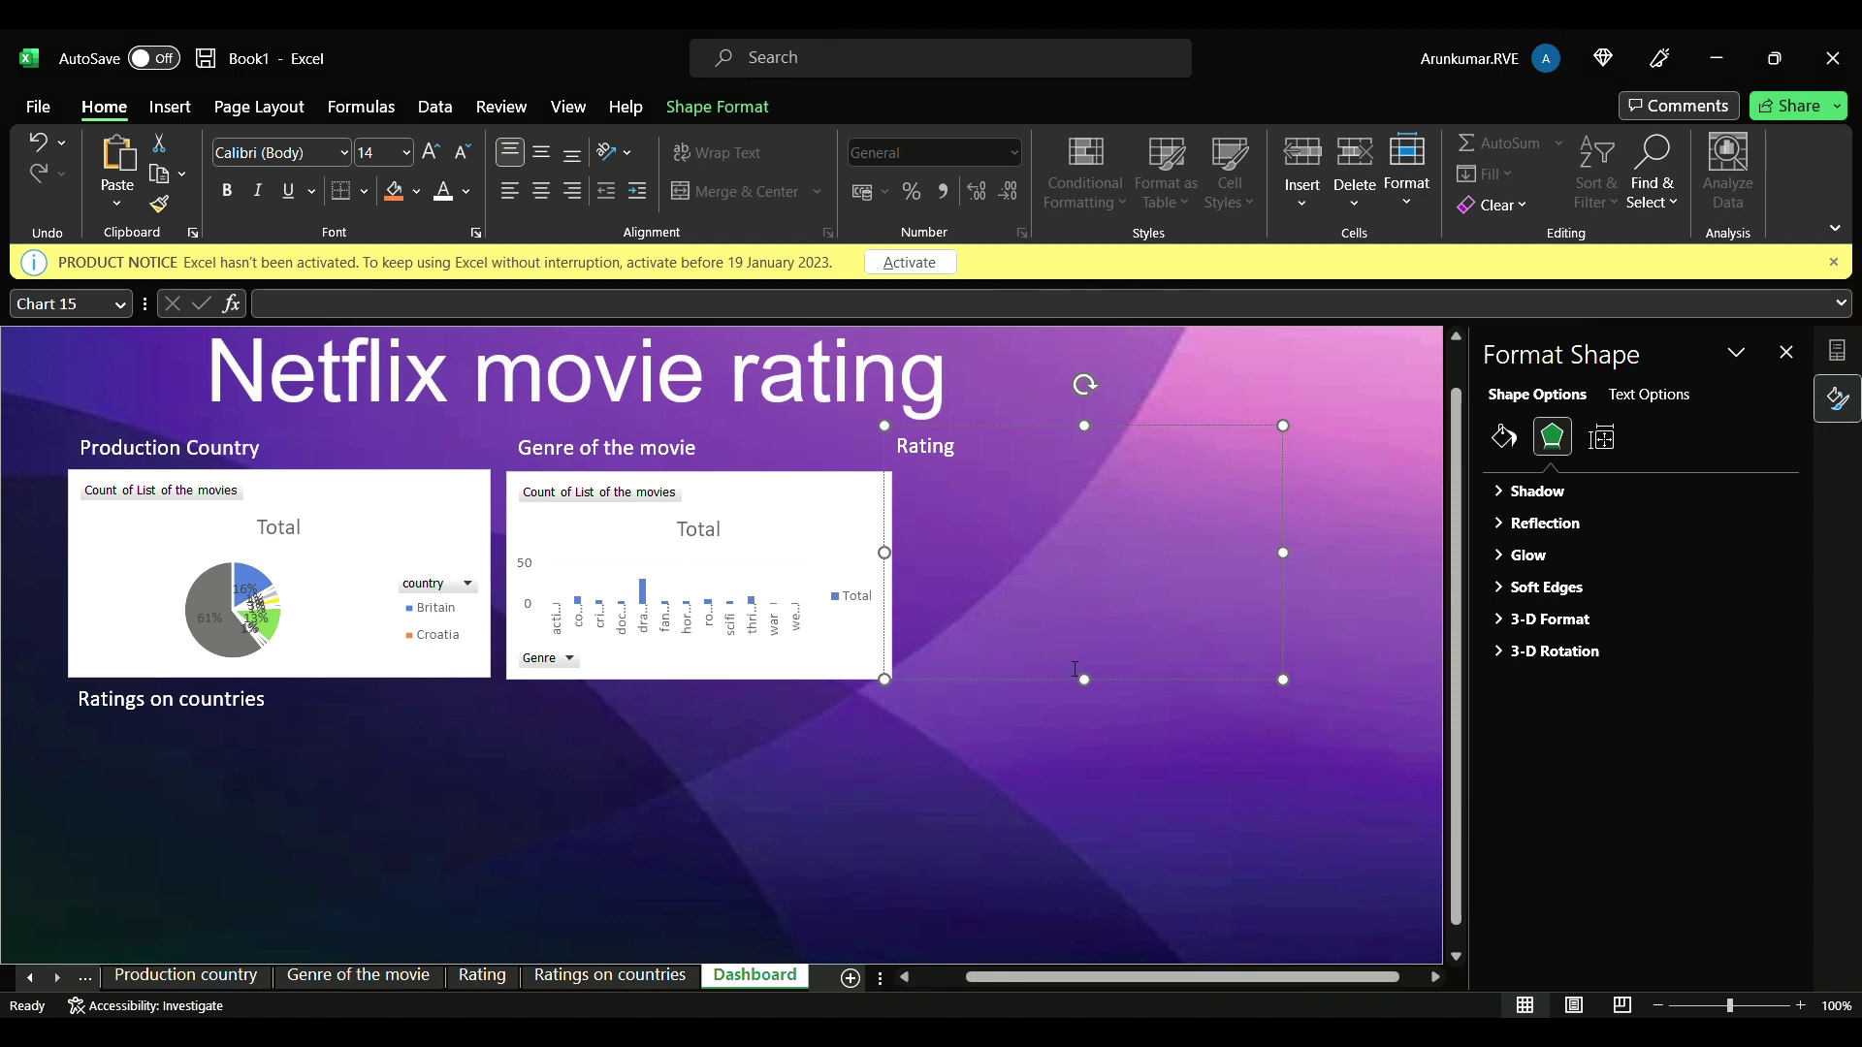
left_click_drag(1181, 438, 1181, 473)
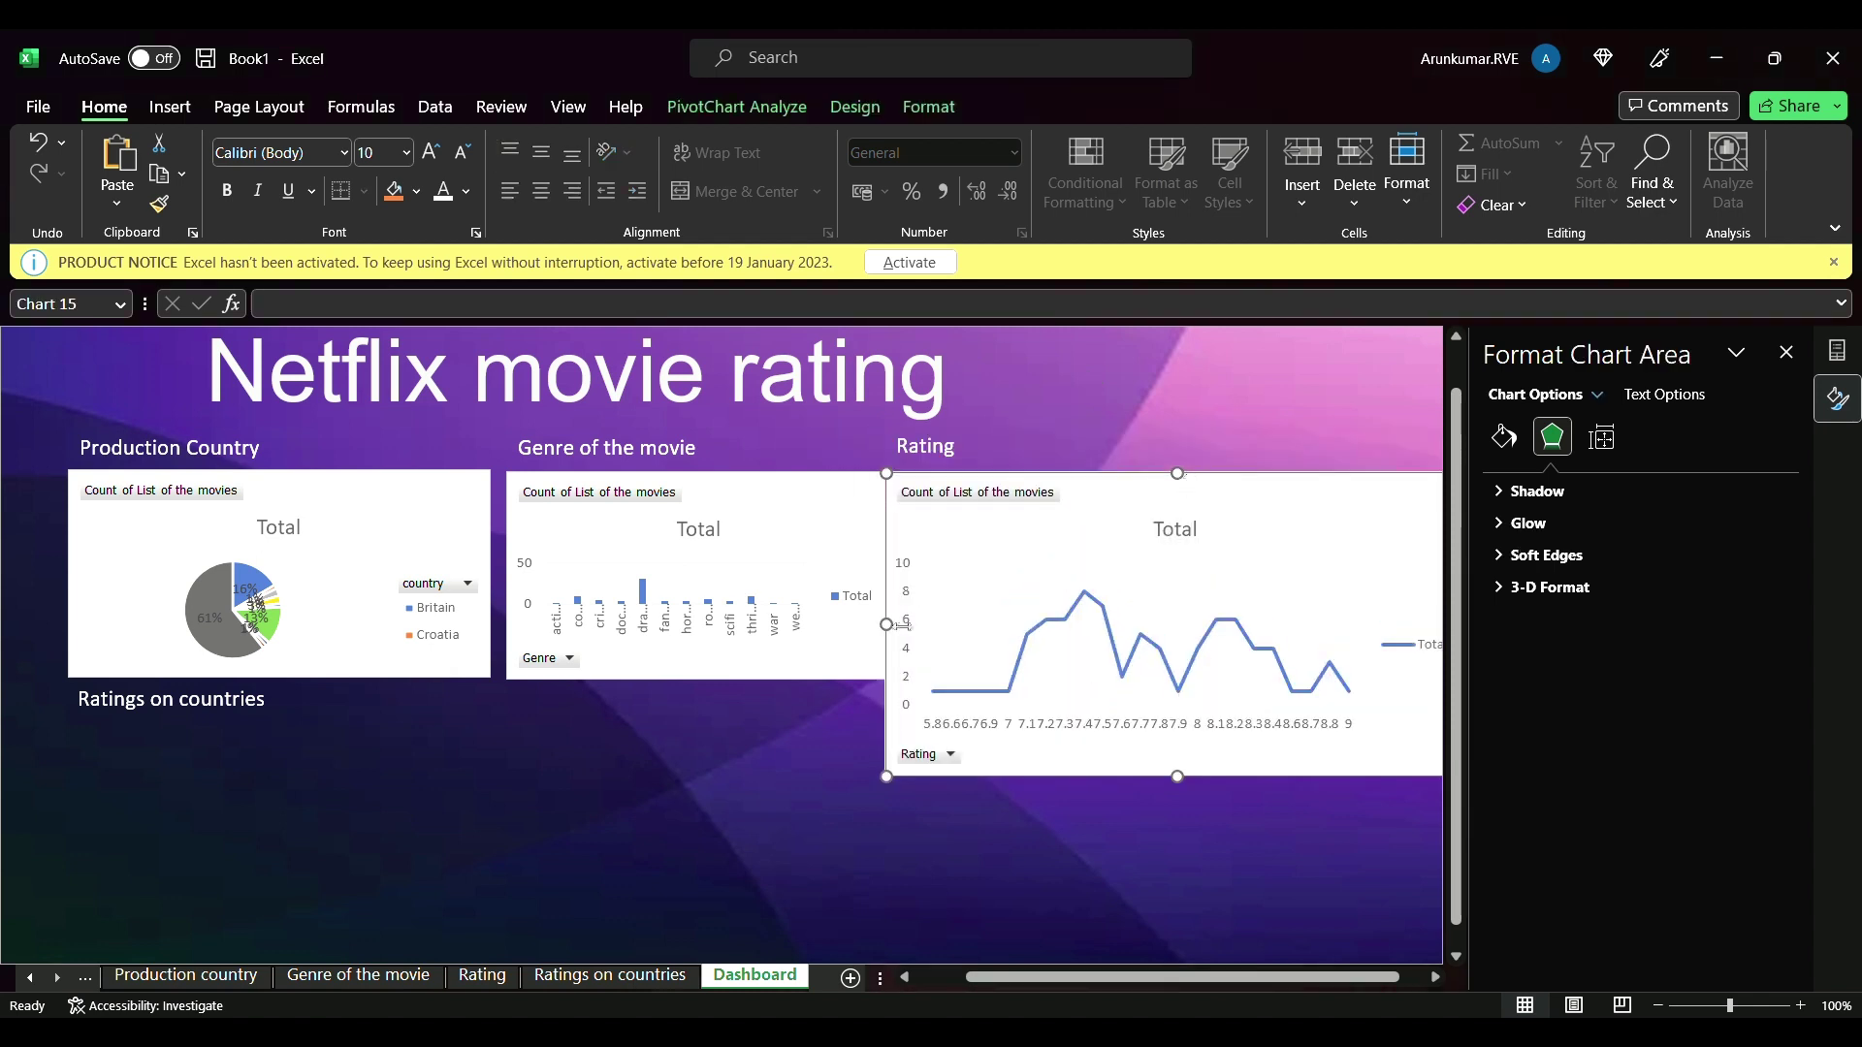
mouse_move(901, 636)
left_mouse_down()
mouse_move(935, 636)
mouse_move(912, 626)
left_mouse_up()
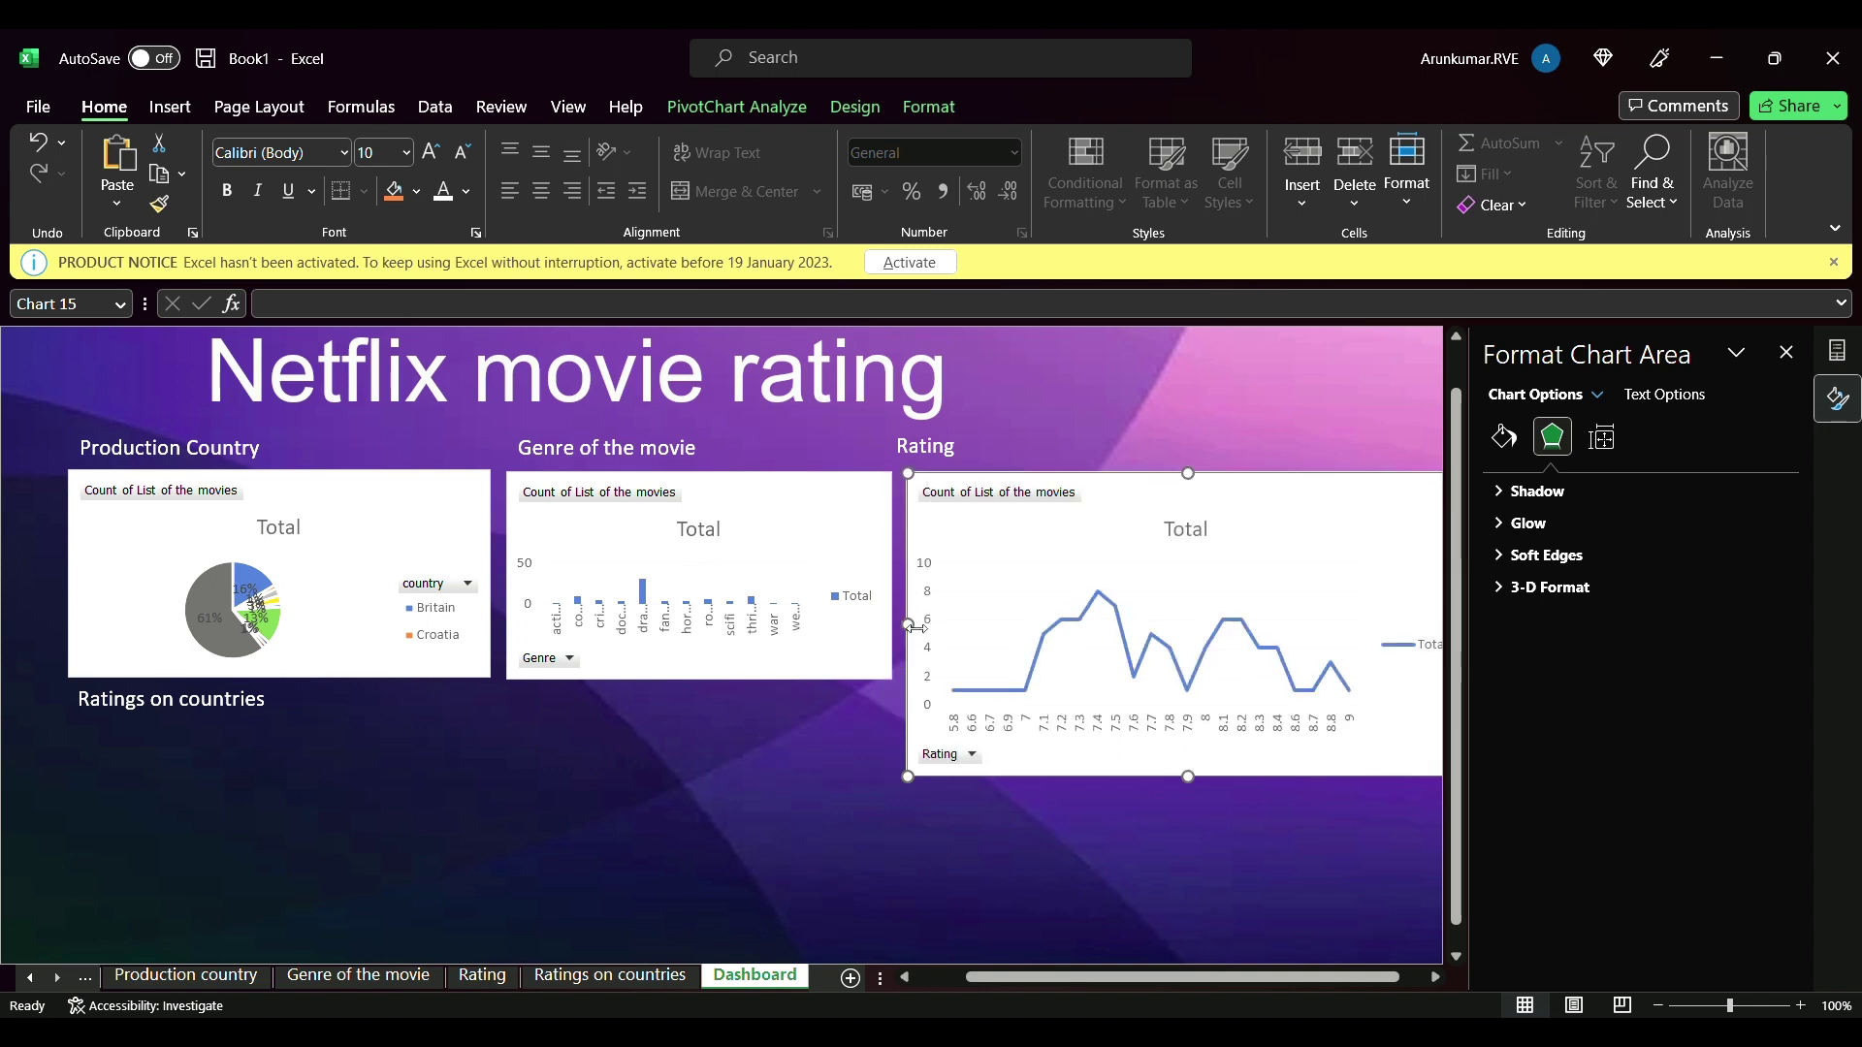
- Remove the leading space from the Rating heading and shorten the Rating chart
left_click(902, 448)
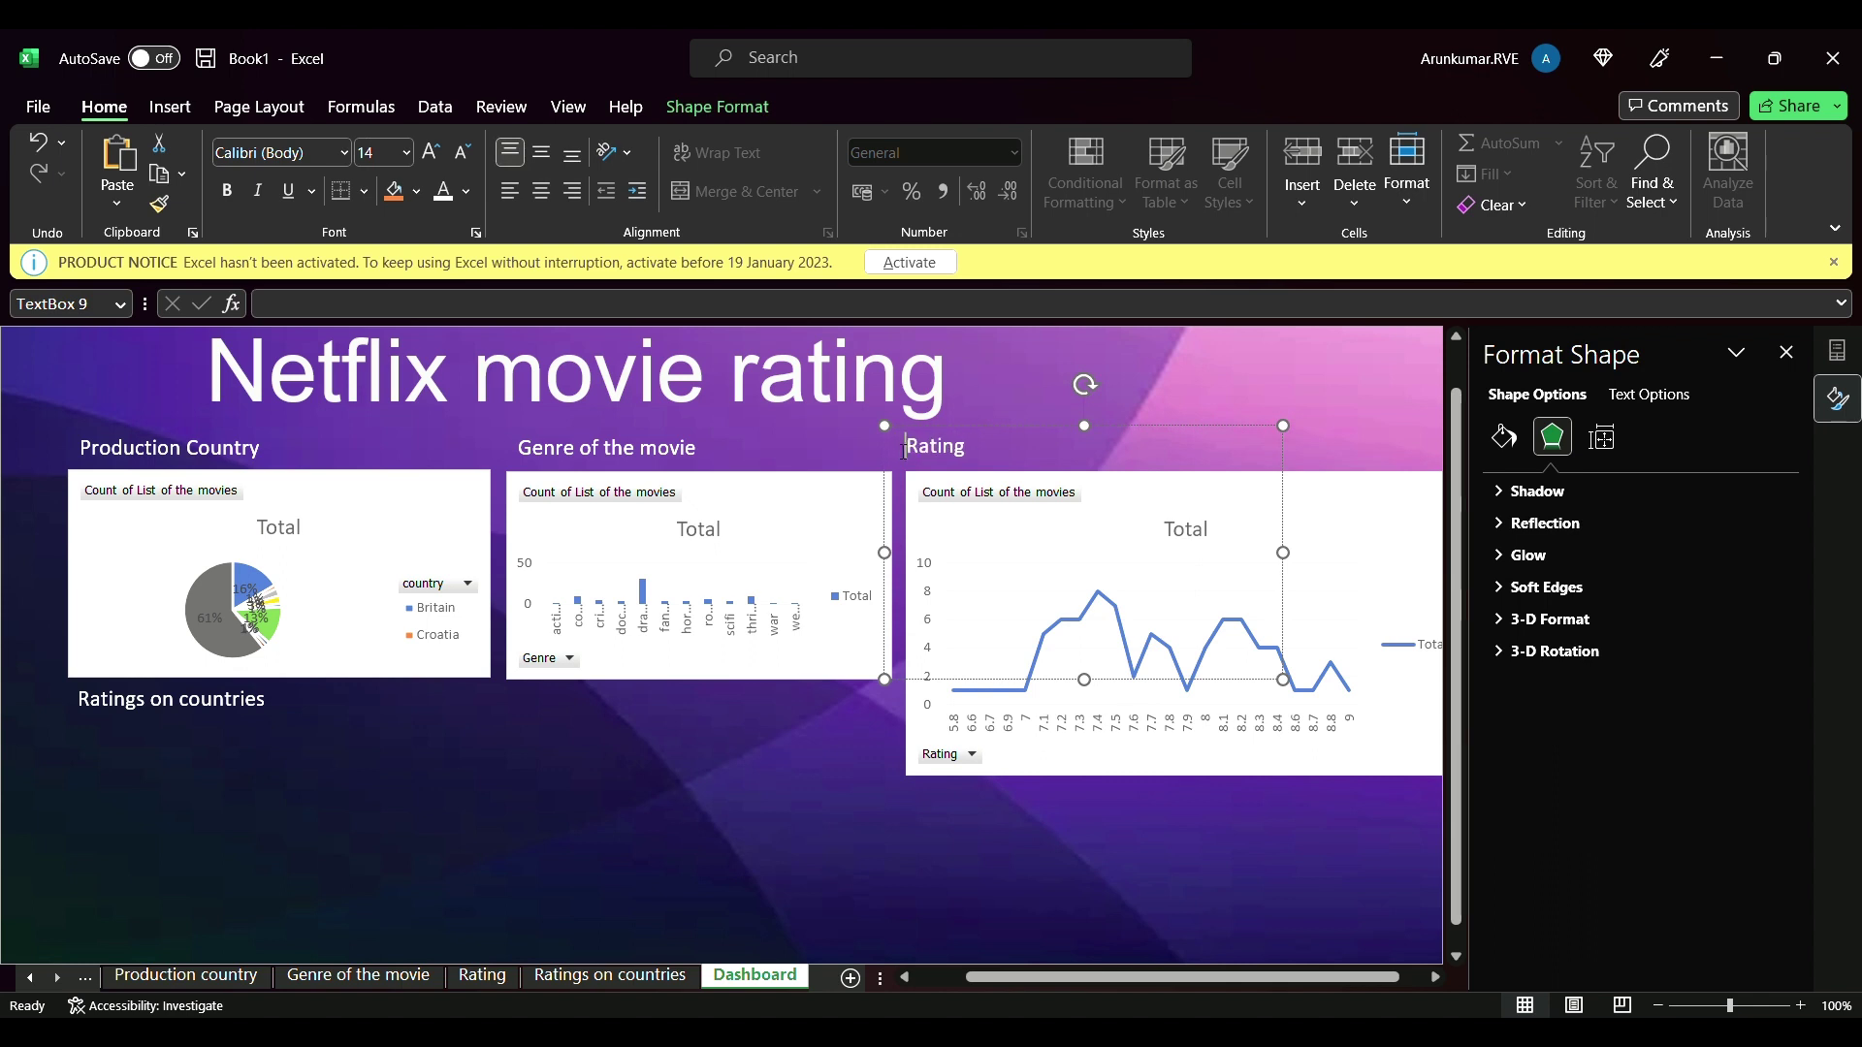
key("Delete")
type("R")
key("BackSpace")
left_click(1229, 764)
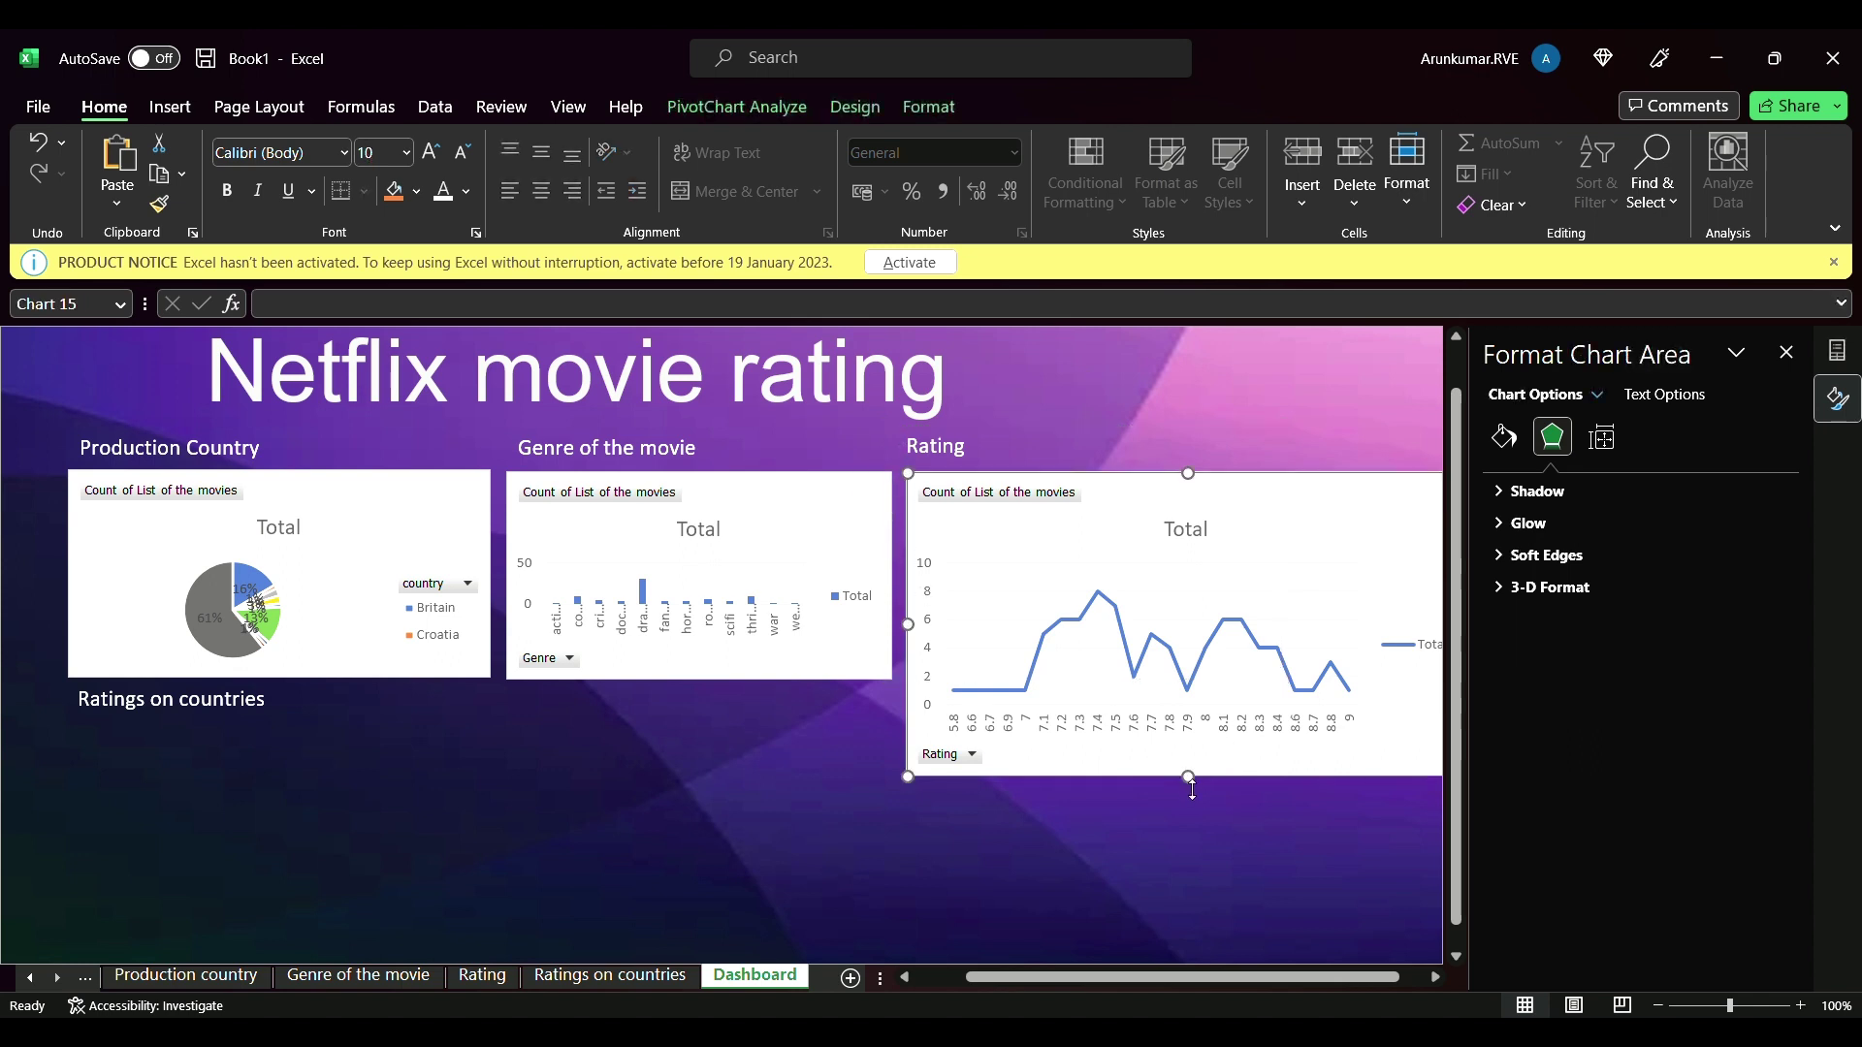
left_click_drag(1192, 788, 1218, 695)
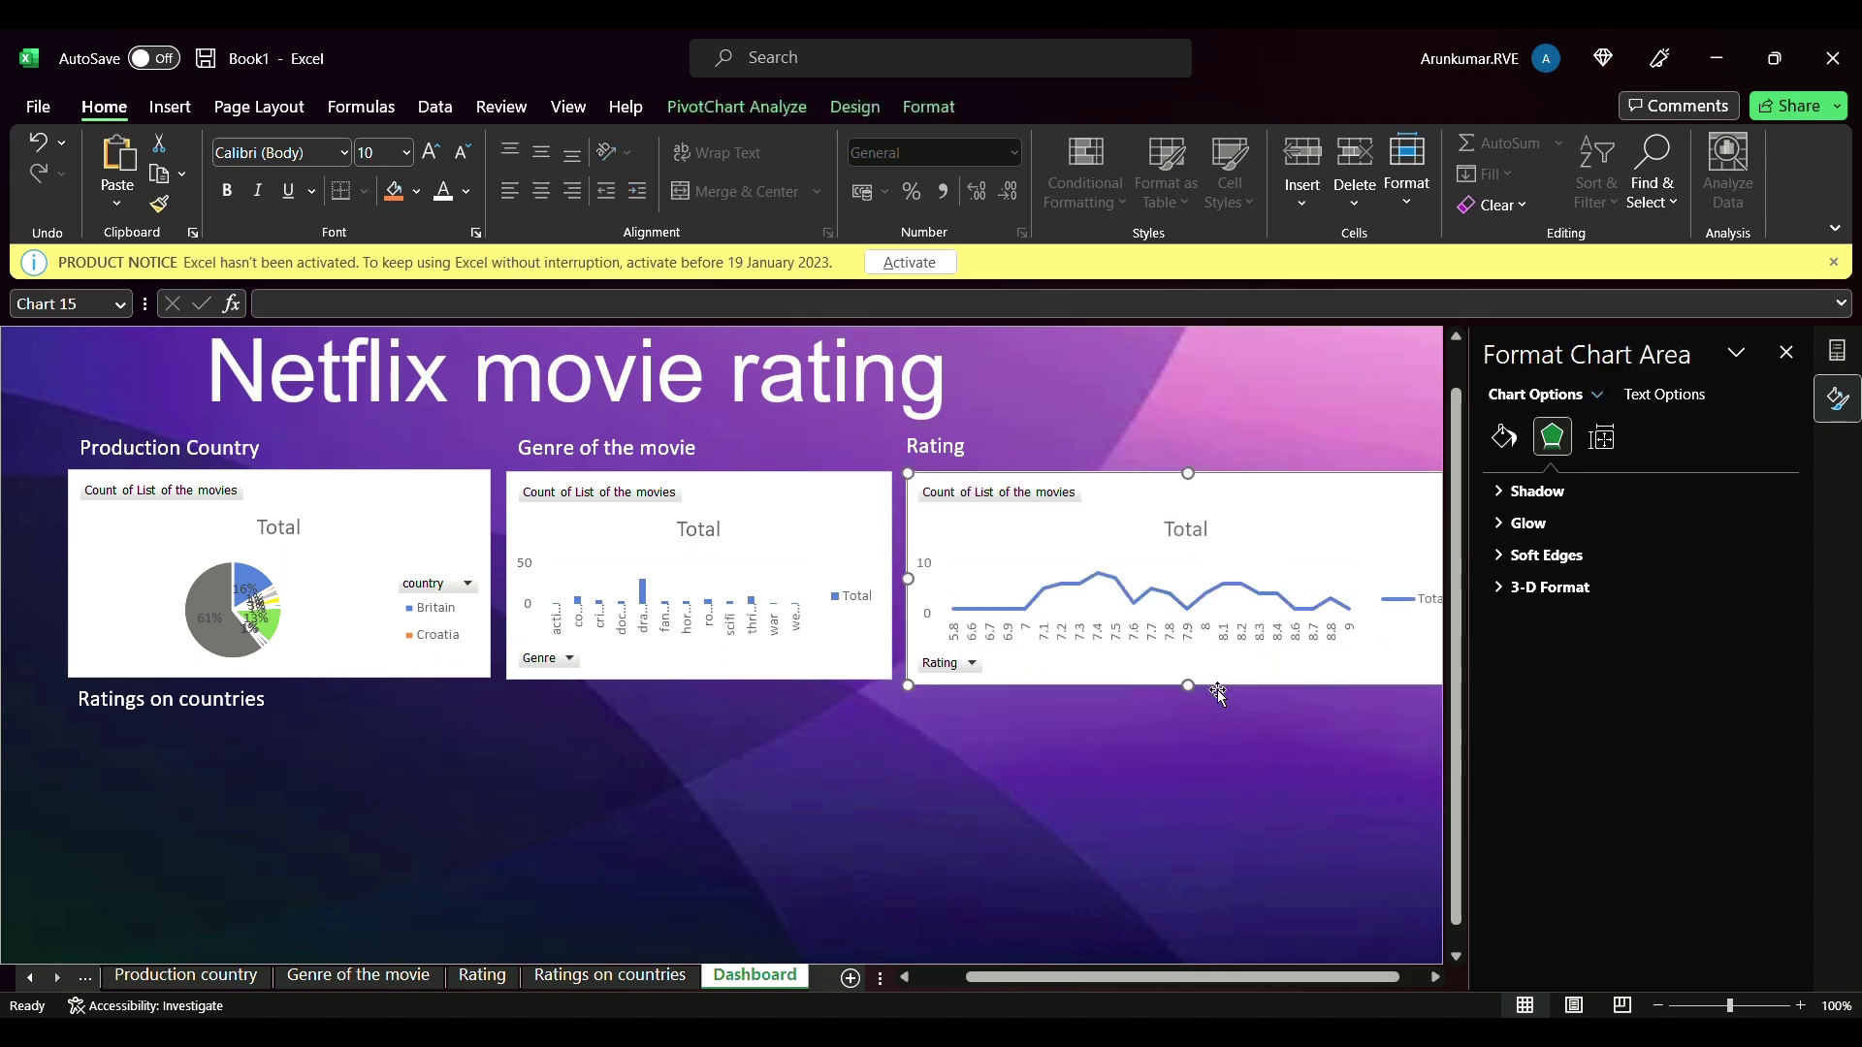
left_click(1787, 355)
- Narrow the Rating chart to fit beside the other charts
left_click(1833, 351)
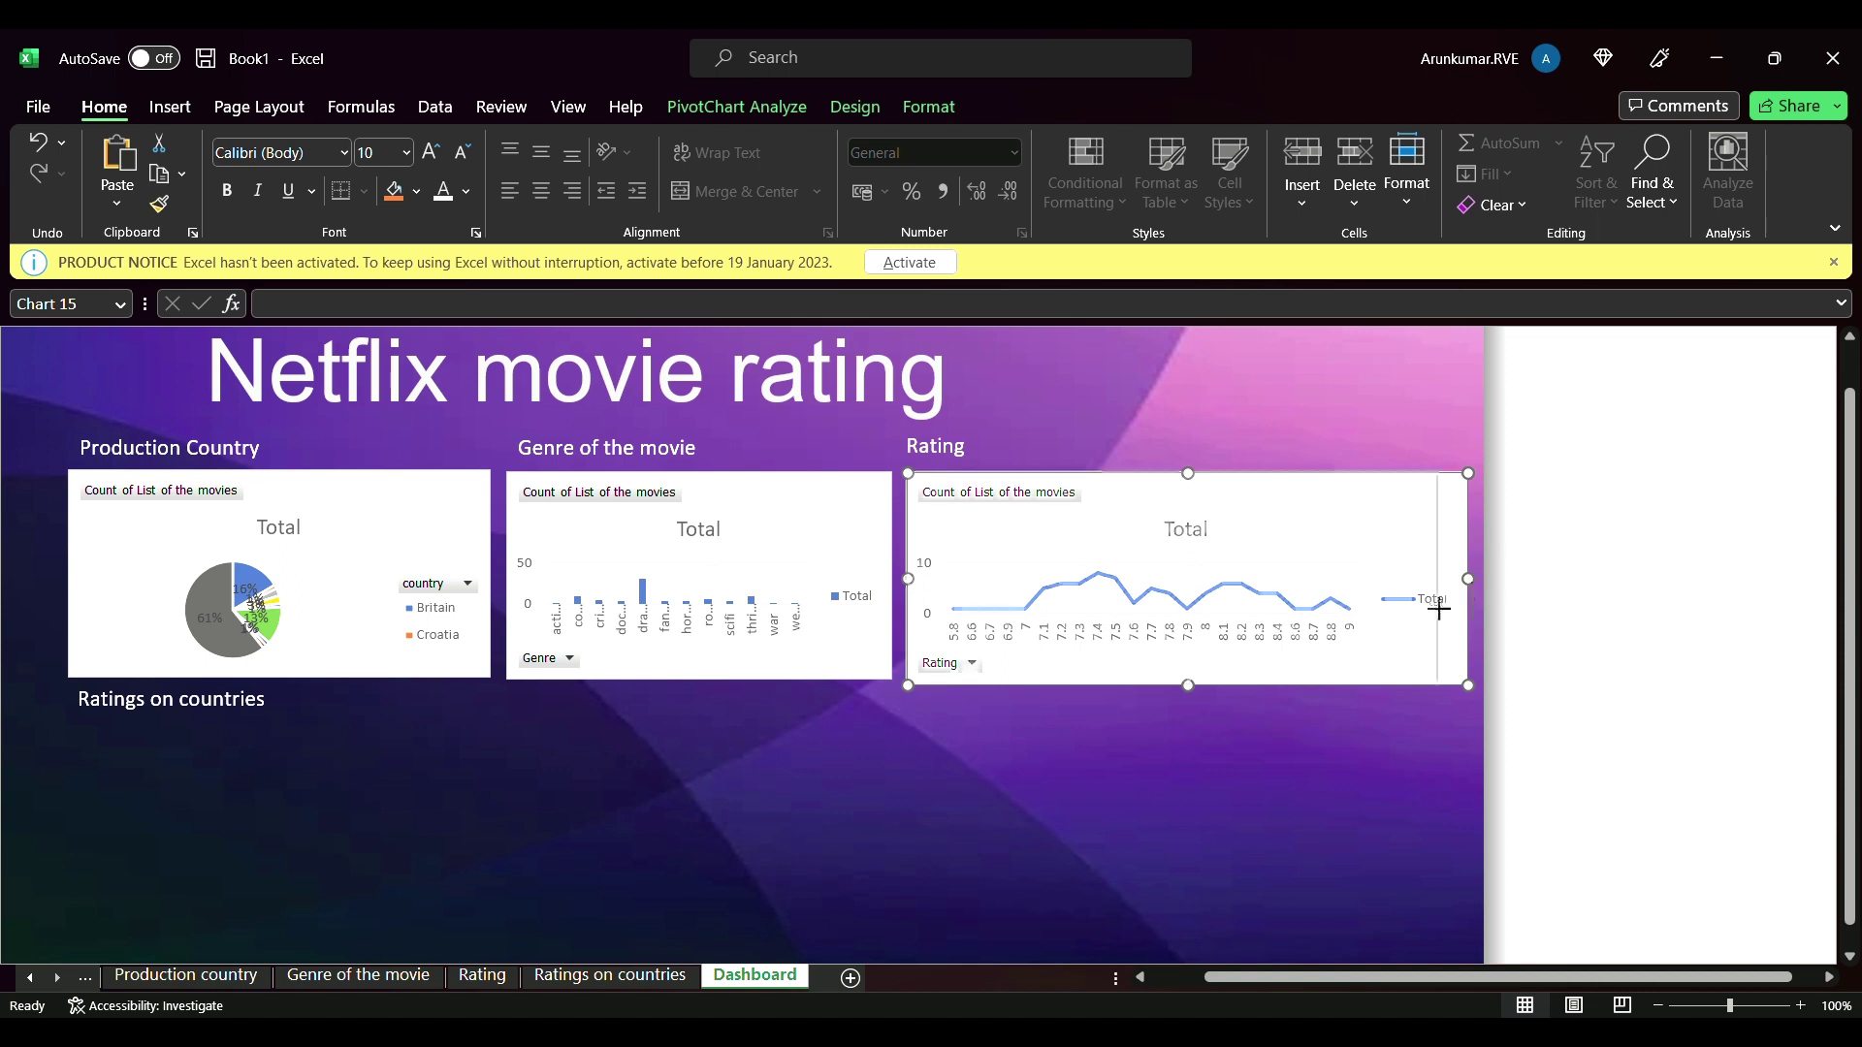
left_click_drag(1438, 610, 1252, 658)
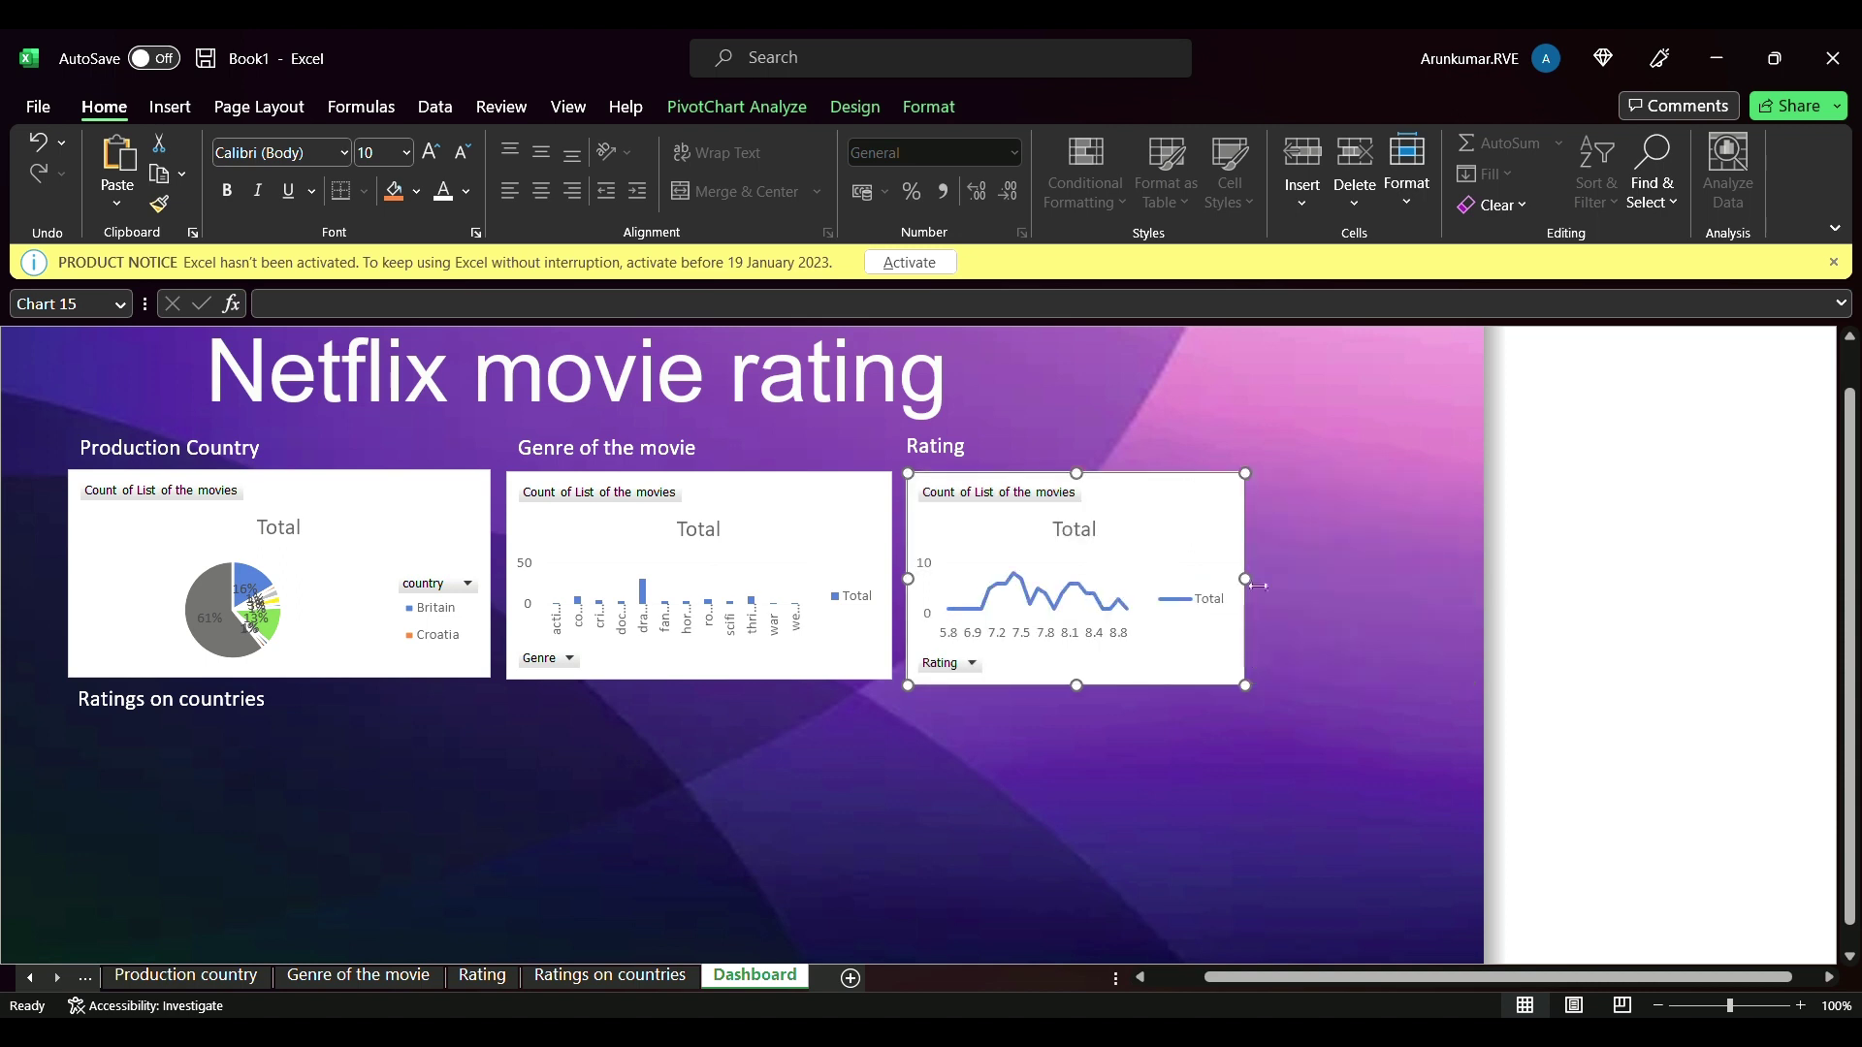
left_click_drag(1253, 585, 1273, 579)
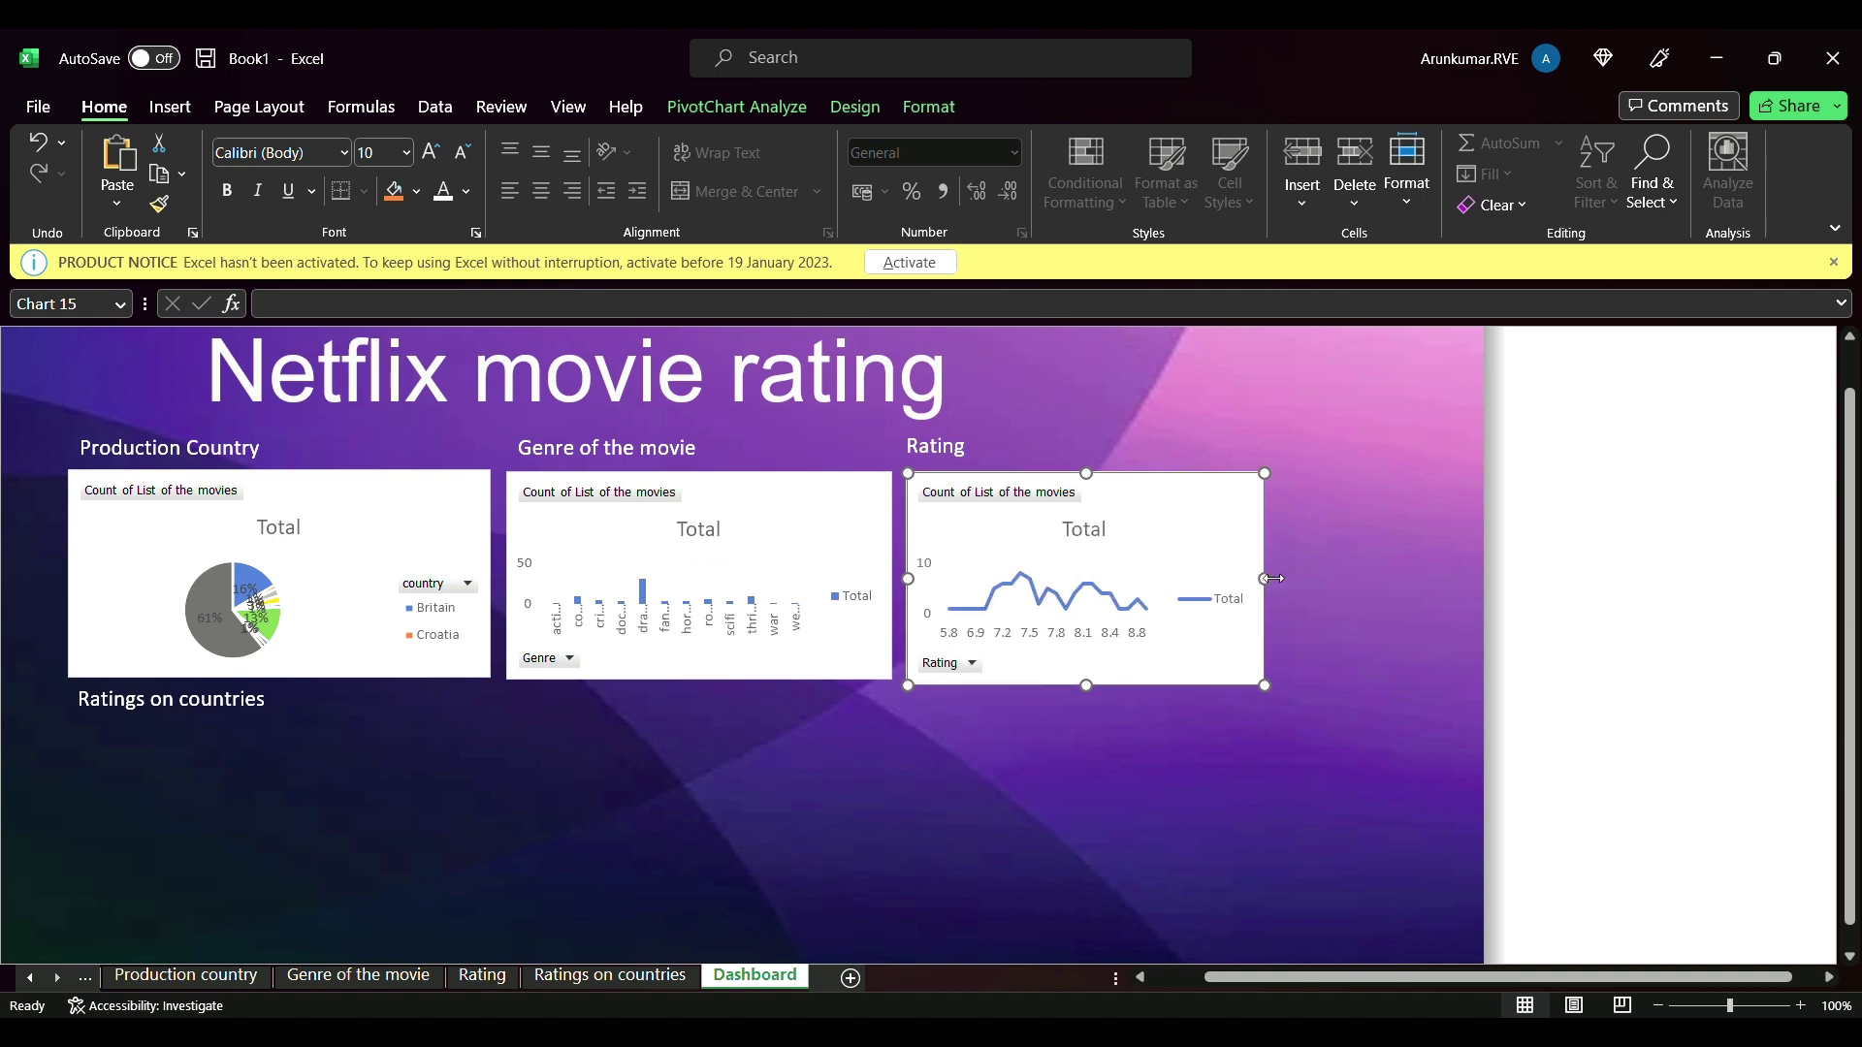
- Widen the 'Netflix movie rating' title box and delete leading spaces to centre it
left_click(290, 400)
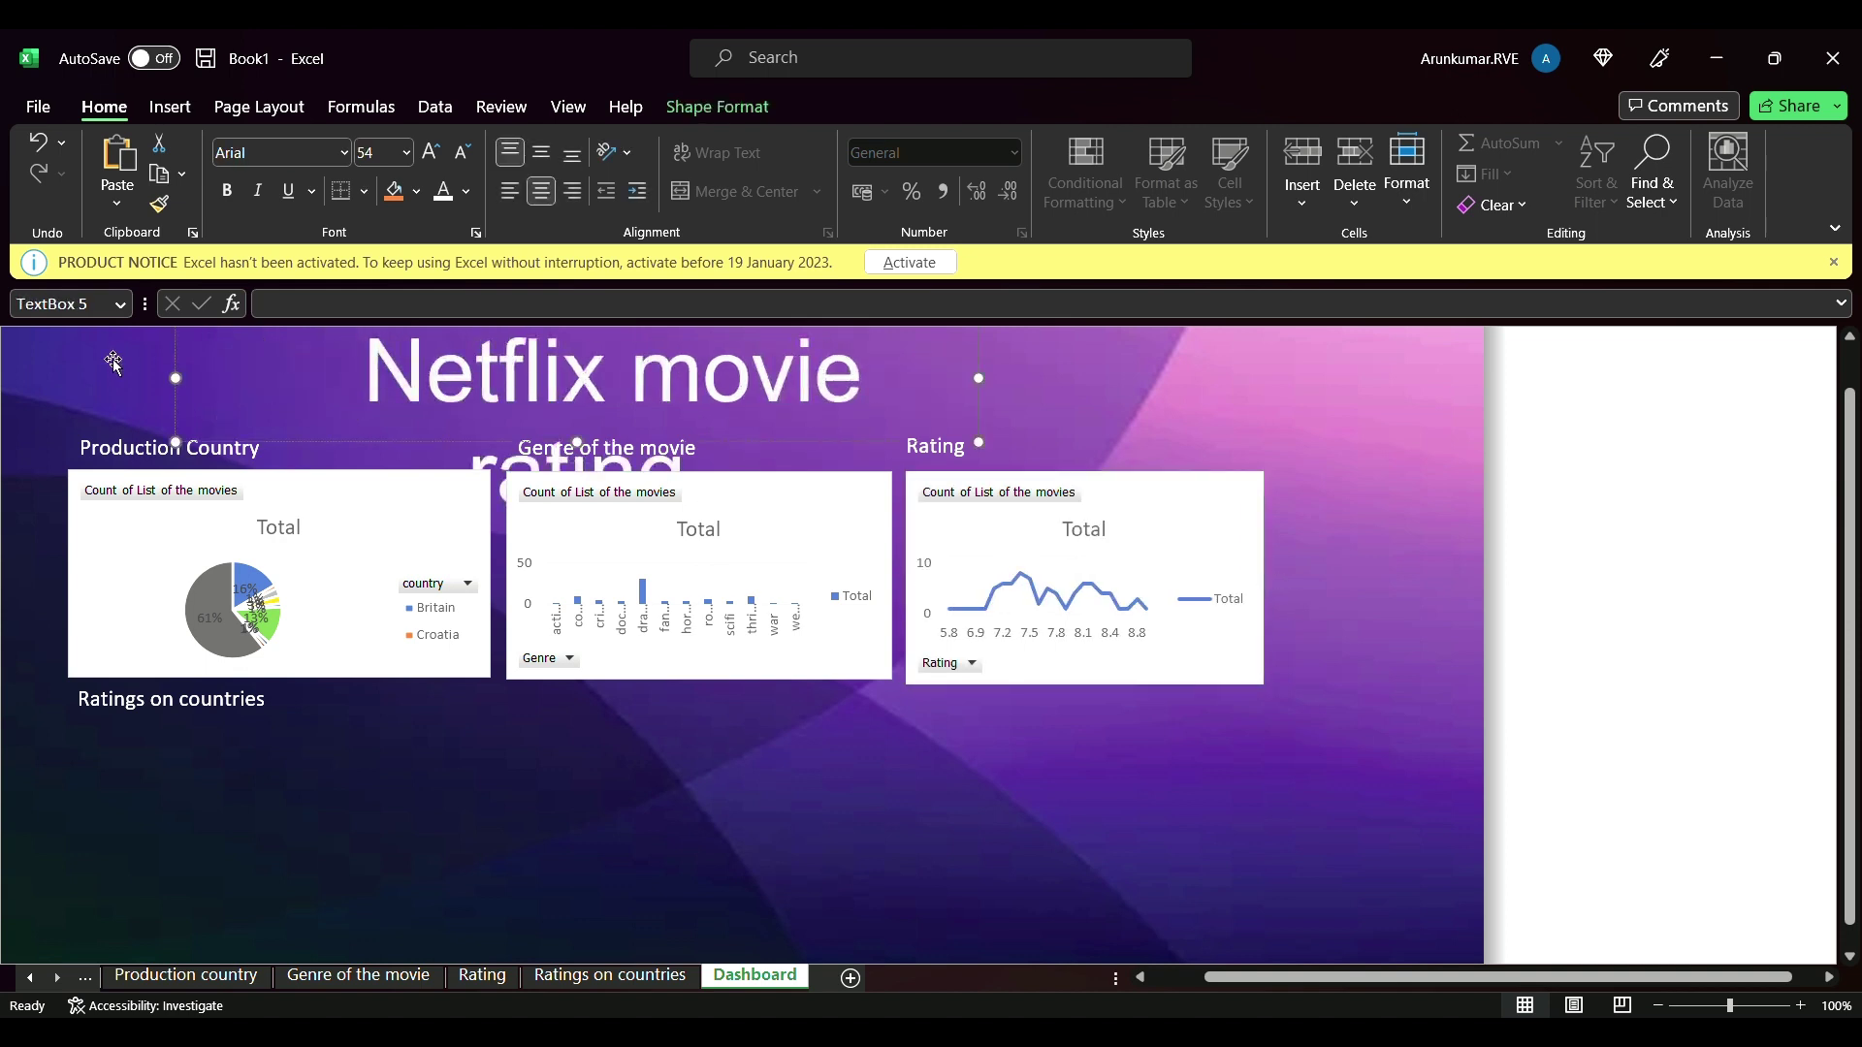
key("BackSpace")
key("BackSpace")
key("BackSpace")
key("BackSpace")
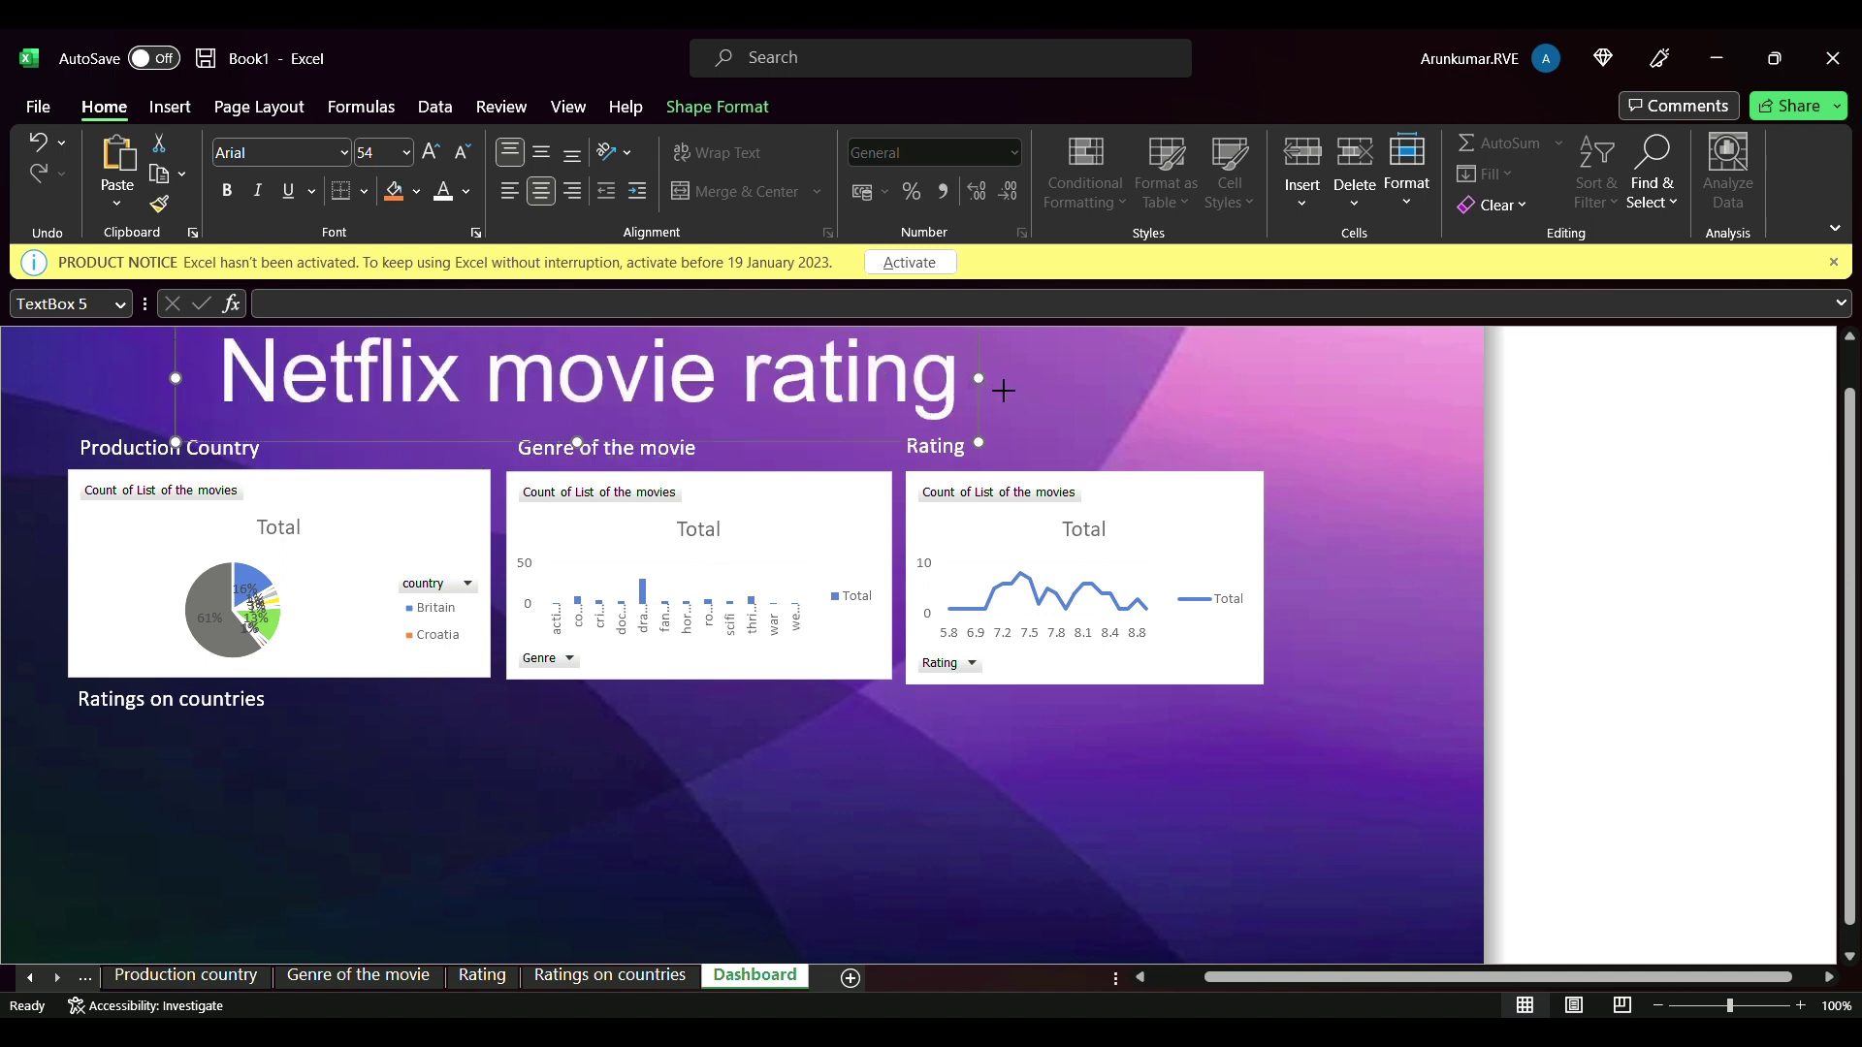
left_click_drag(978, 378, 1247, 386)
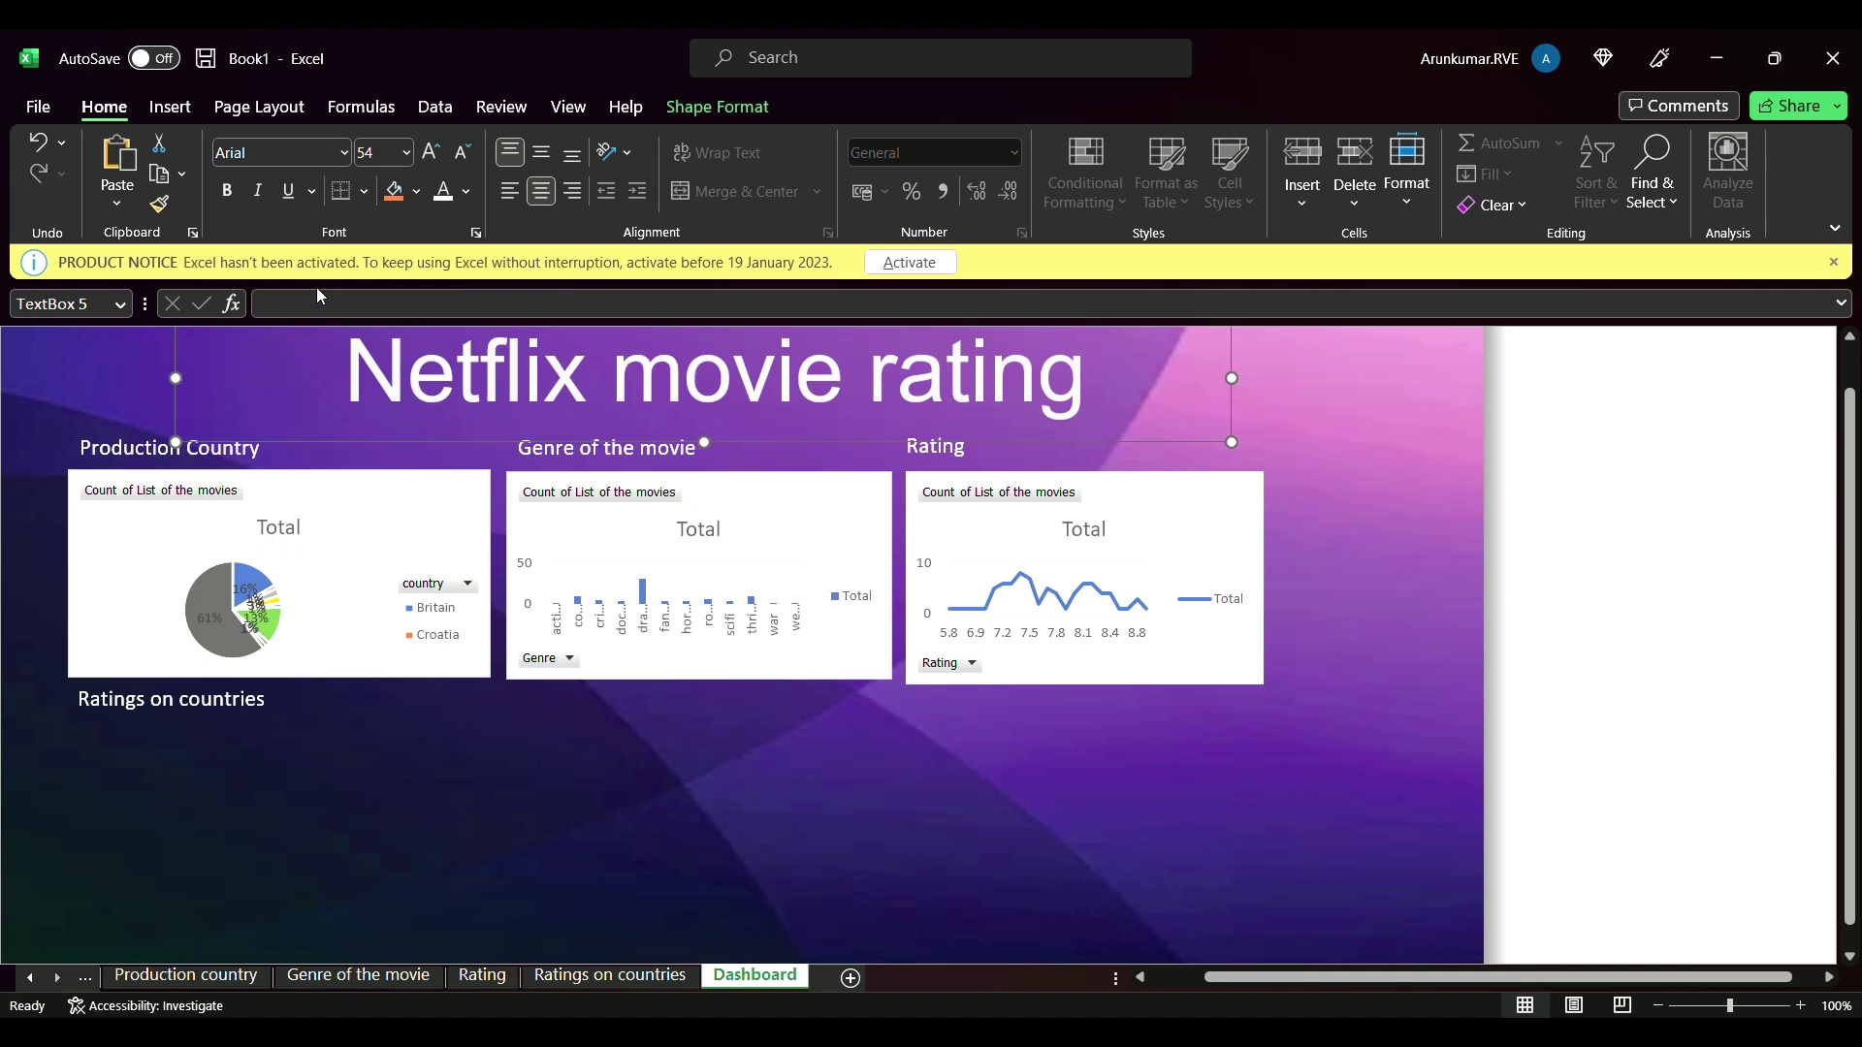
left_click(353, 386)
key("BackSpace")
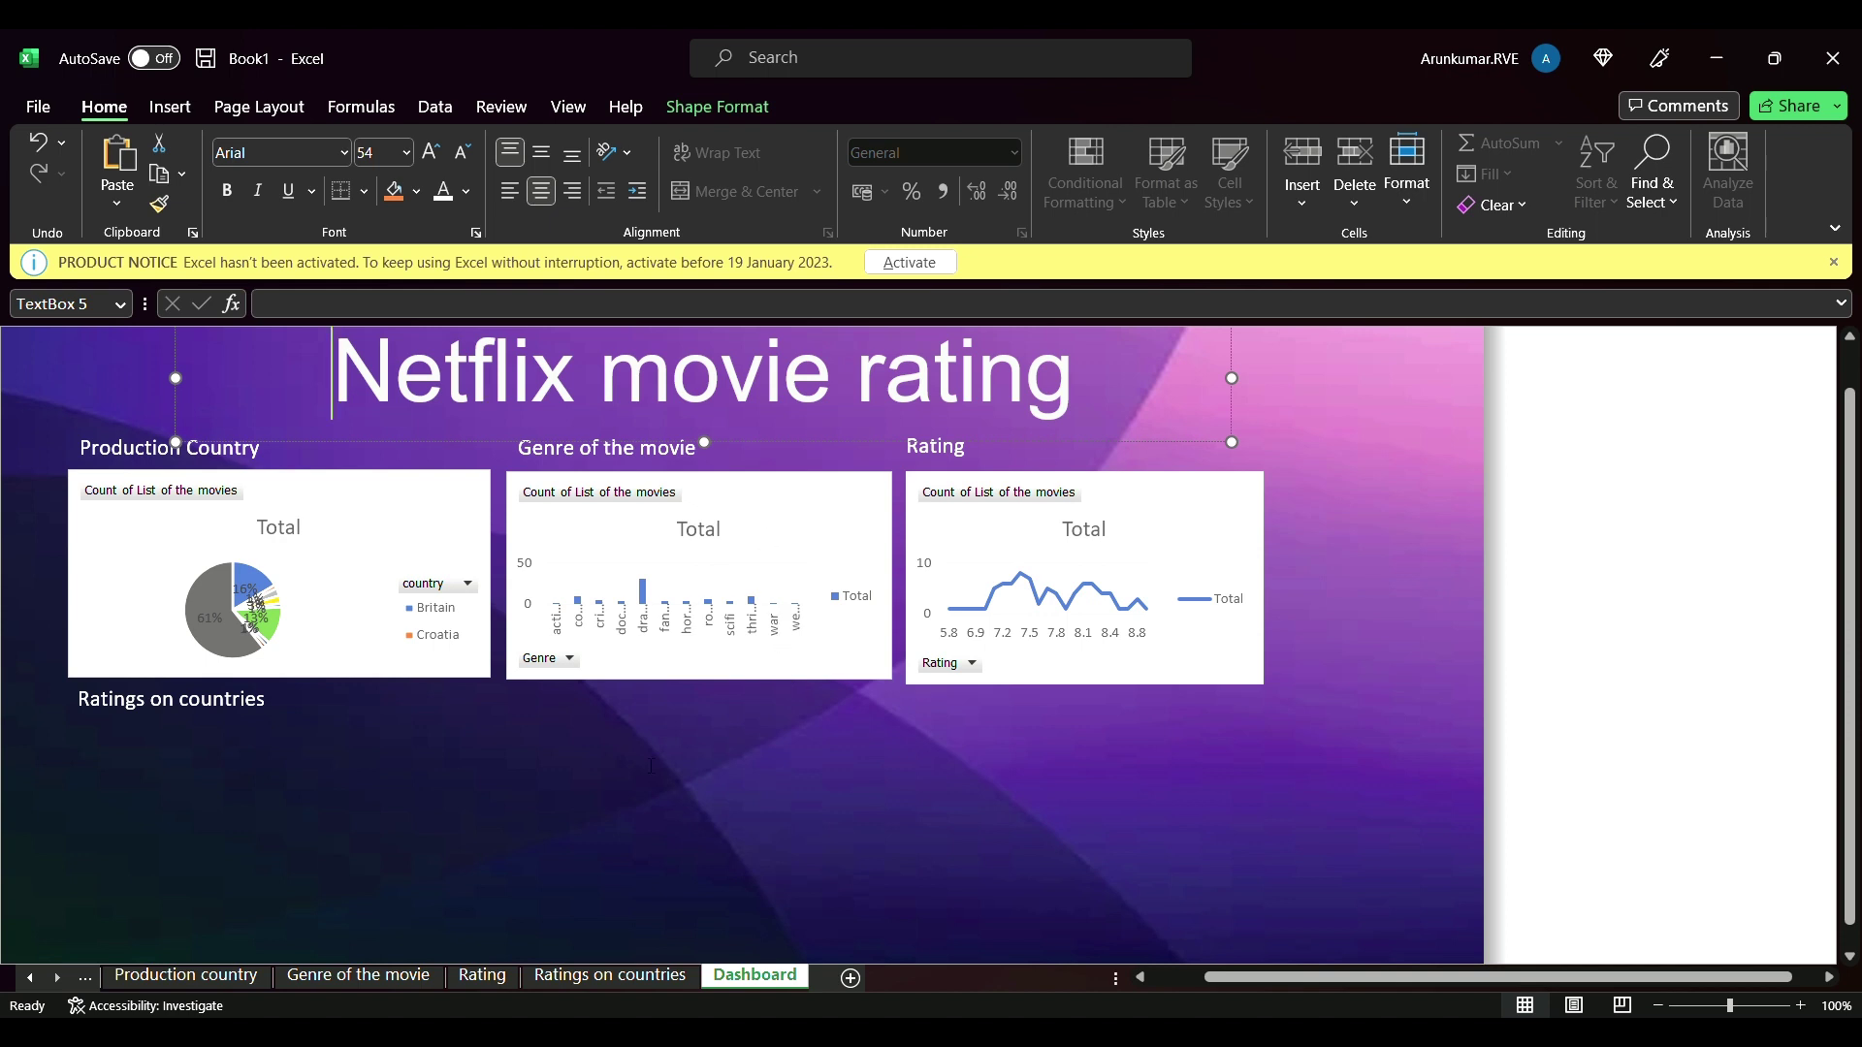
left_click(238, 779)
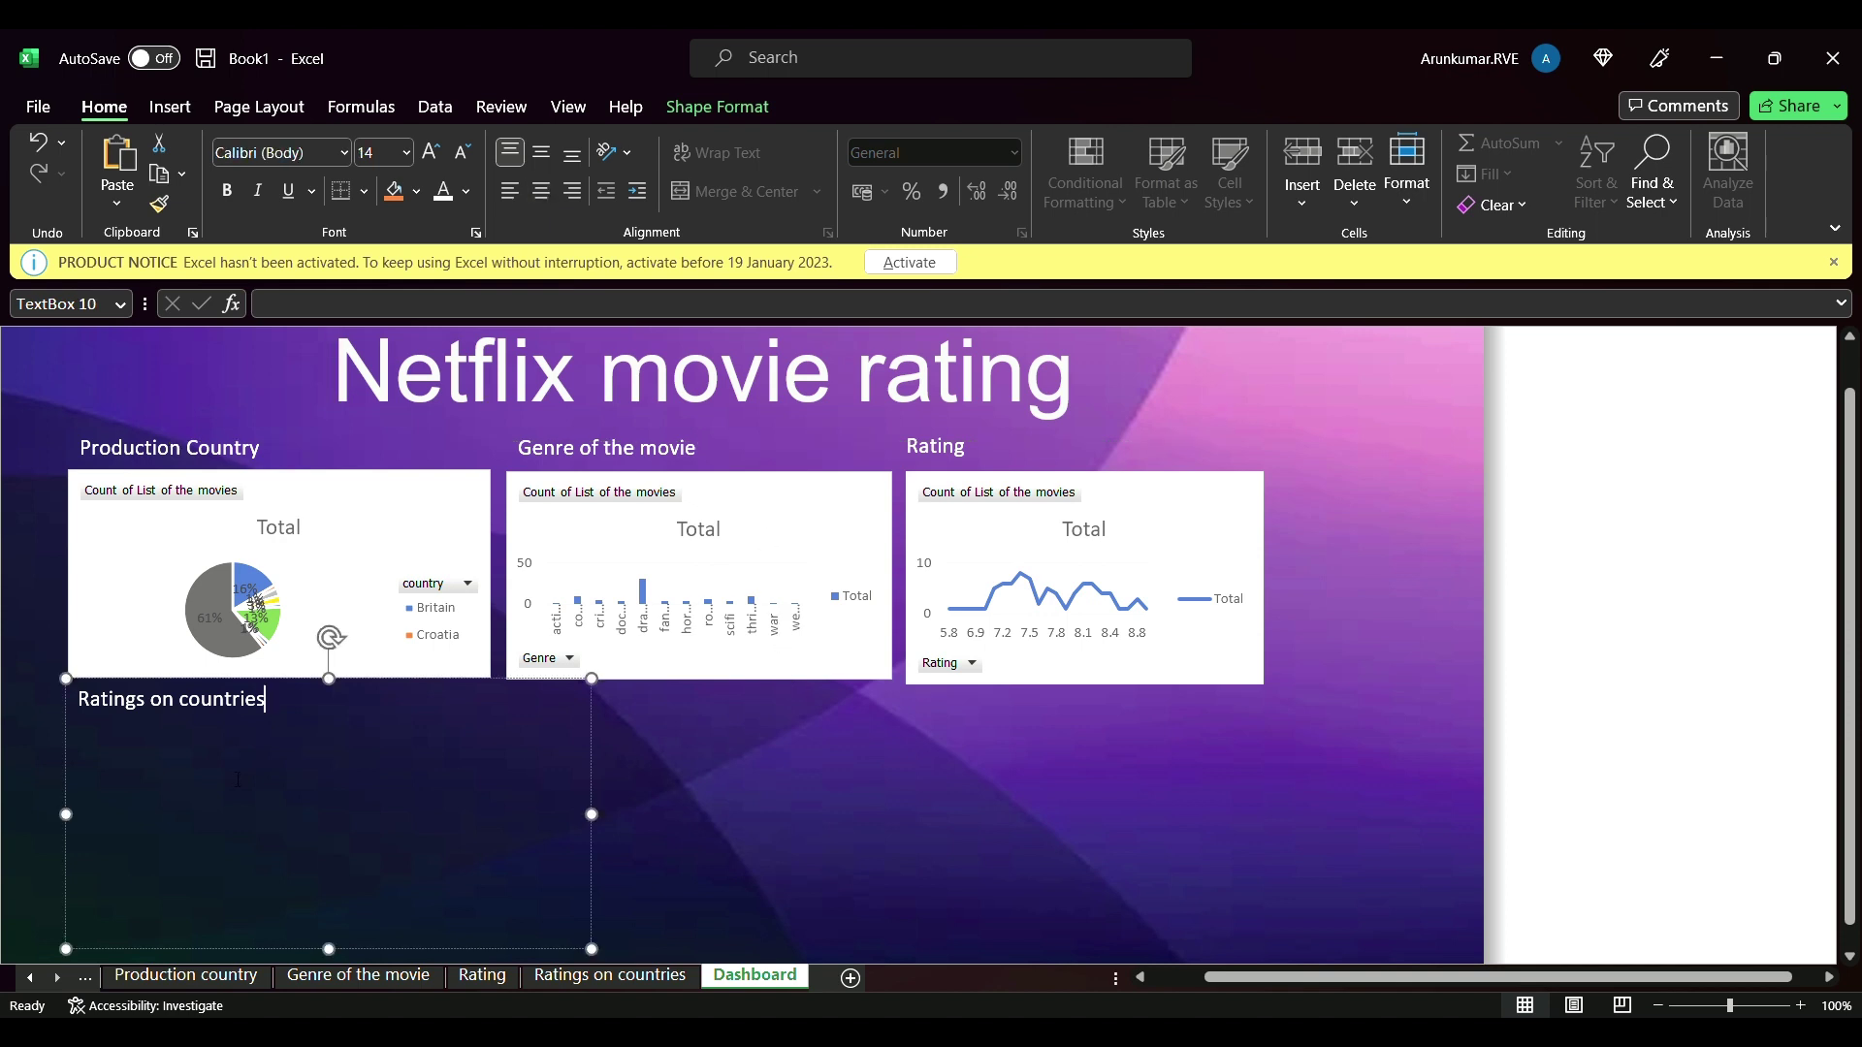
- Paste the Sum of Rating country bar chart under Ratings on countries, at the pie chart's width, and shorten it
left_click(633, 977)
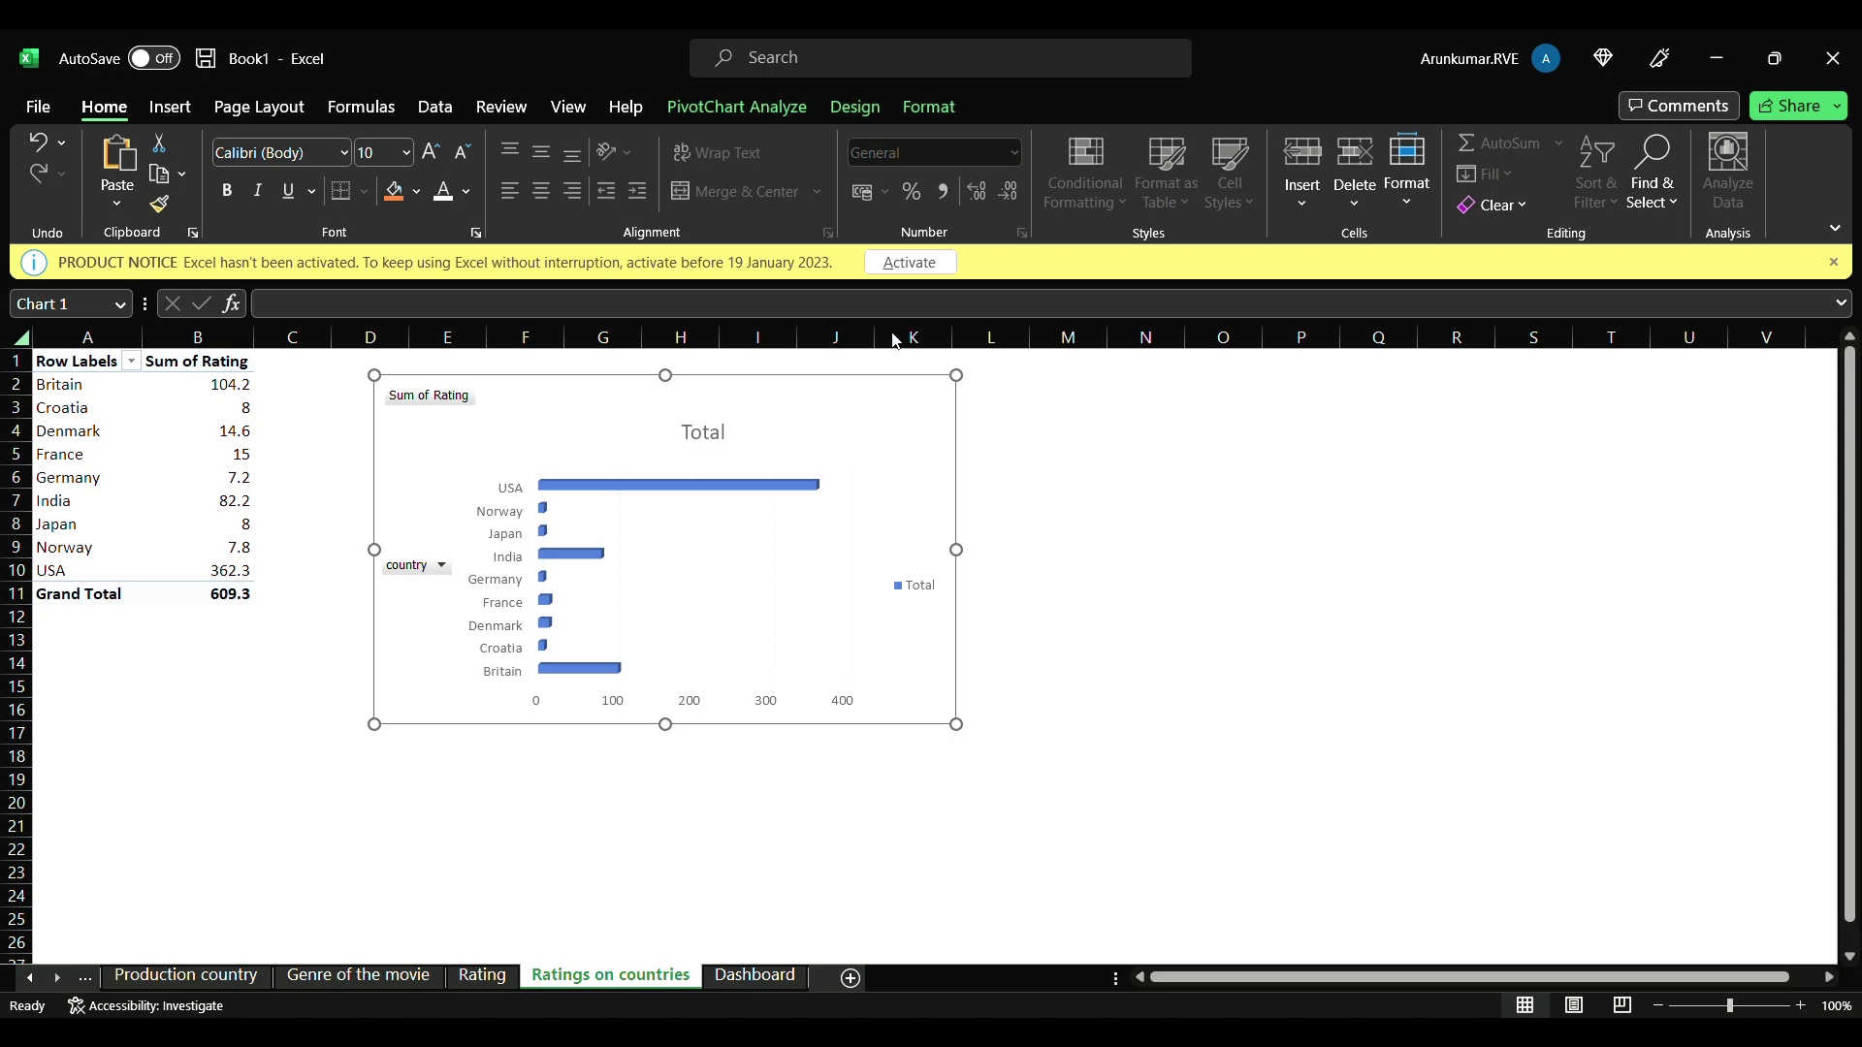
left_click(757, 980)
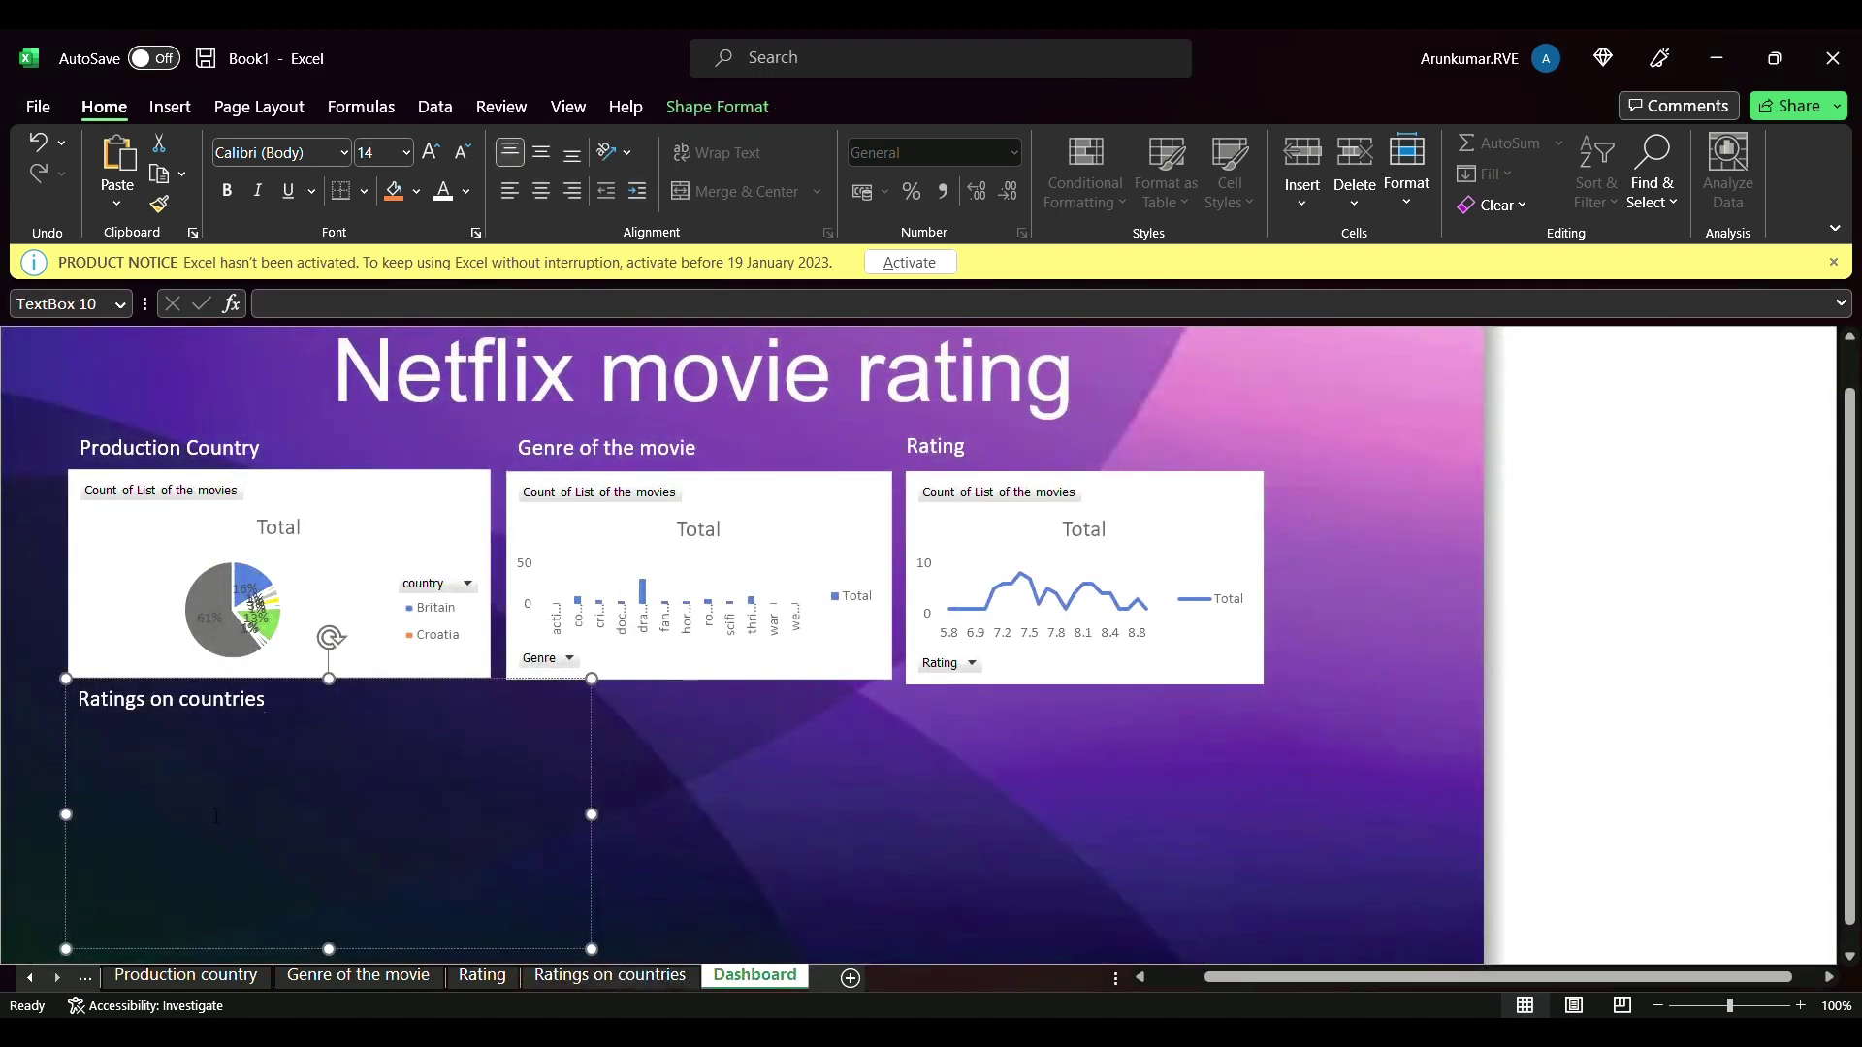
key("ctrl+v")
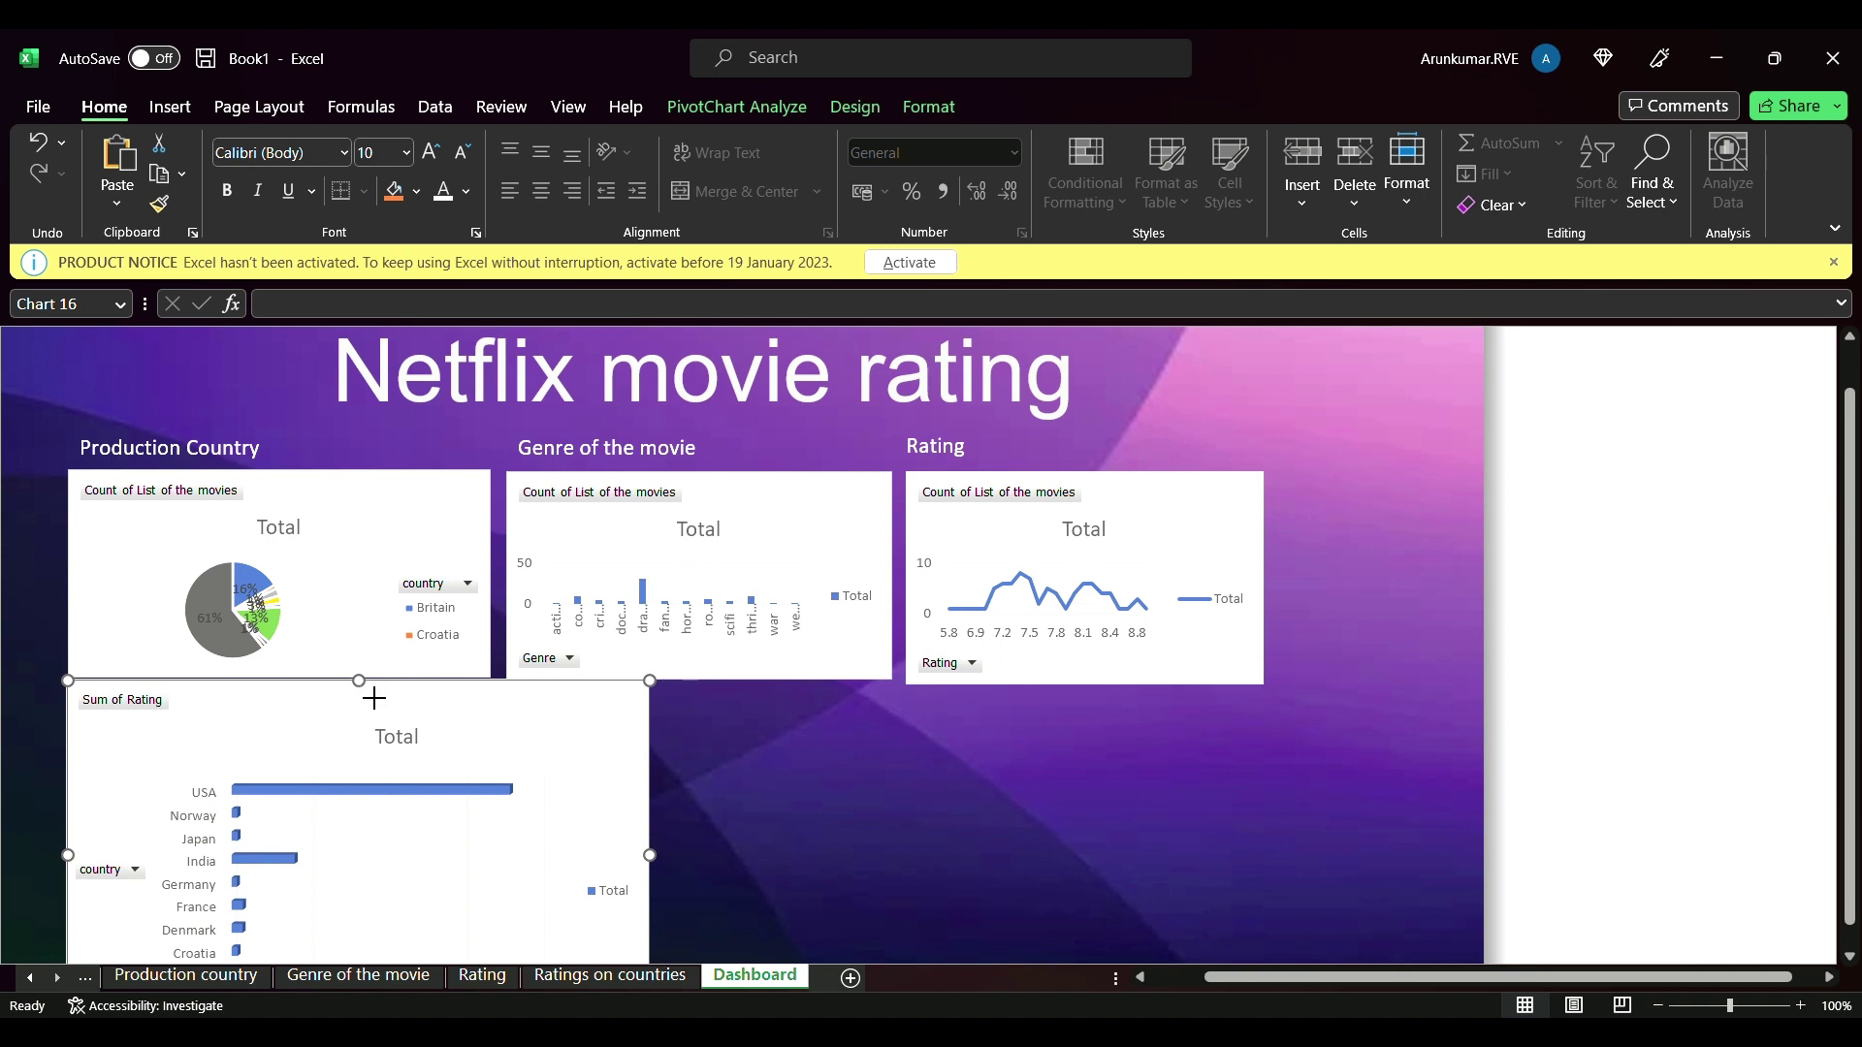
left_click_drag(373, 739, 365, 726)
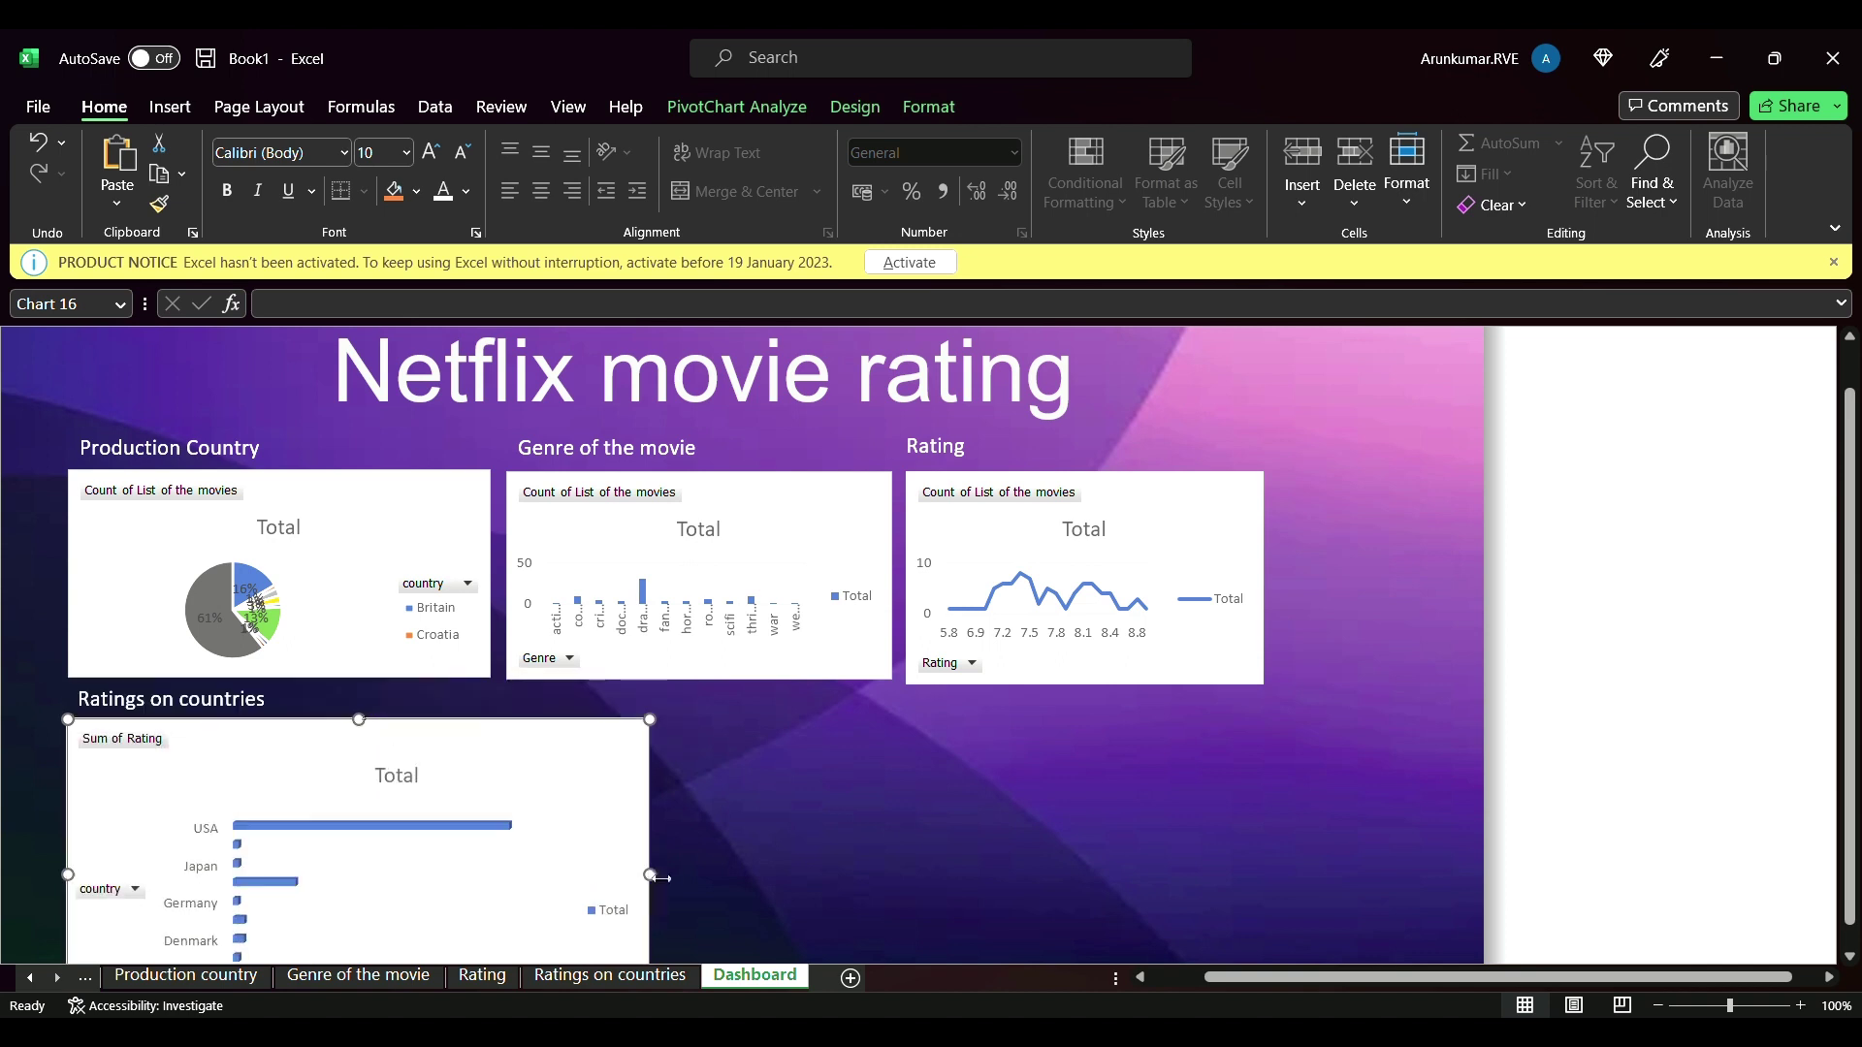
left_click_drag(650, 874, 495, 874)
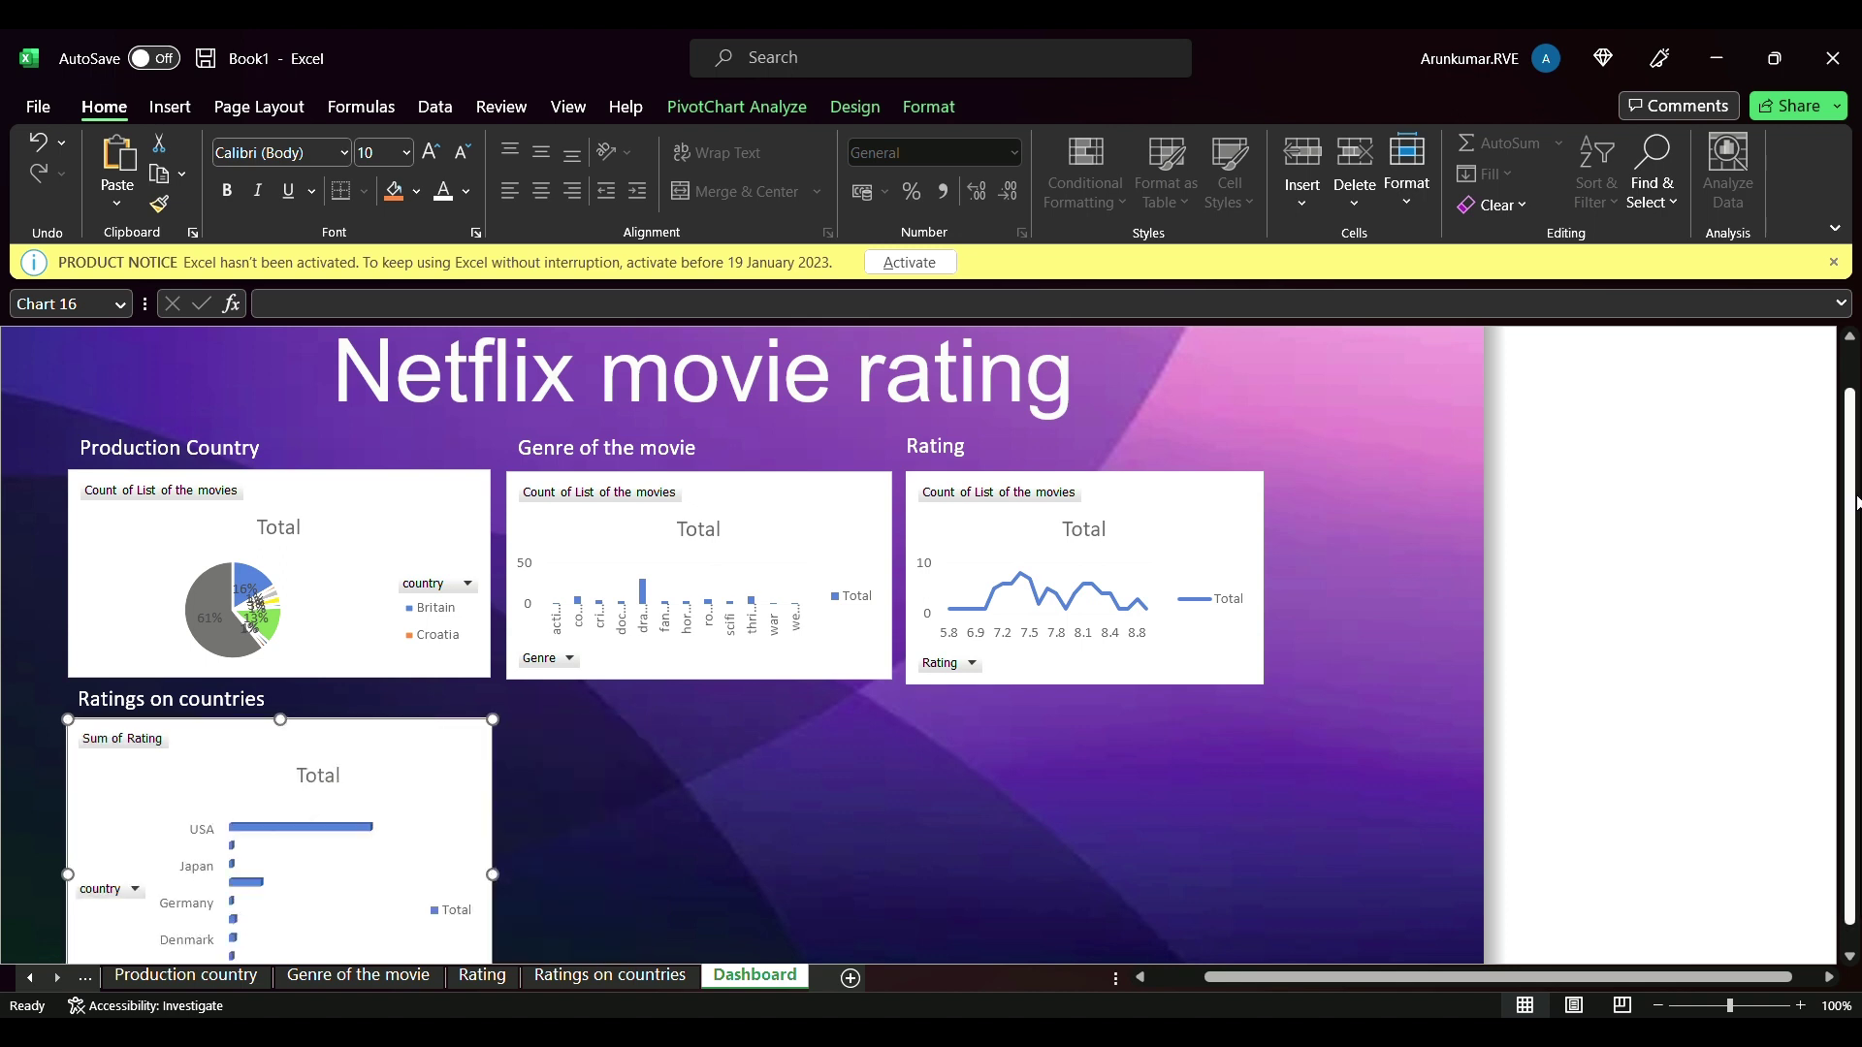
scroll(1856, 501, "down", 1)
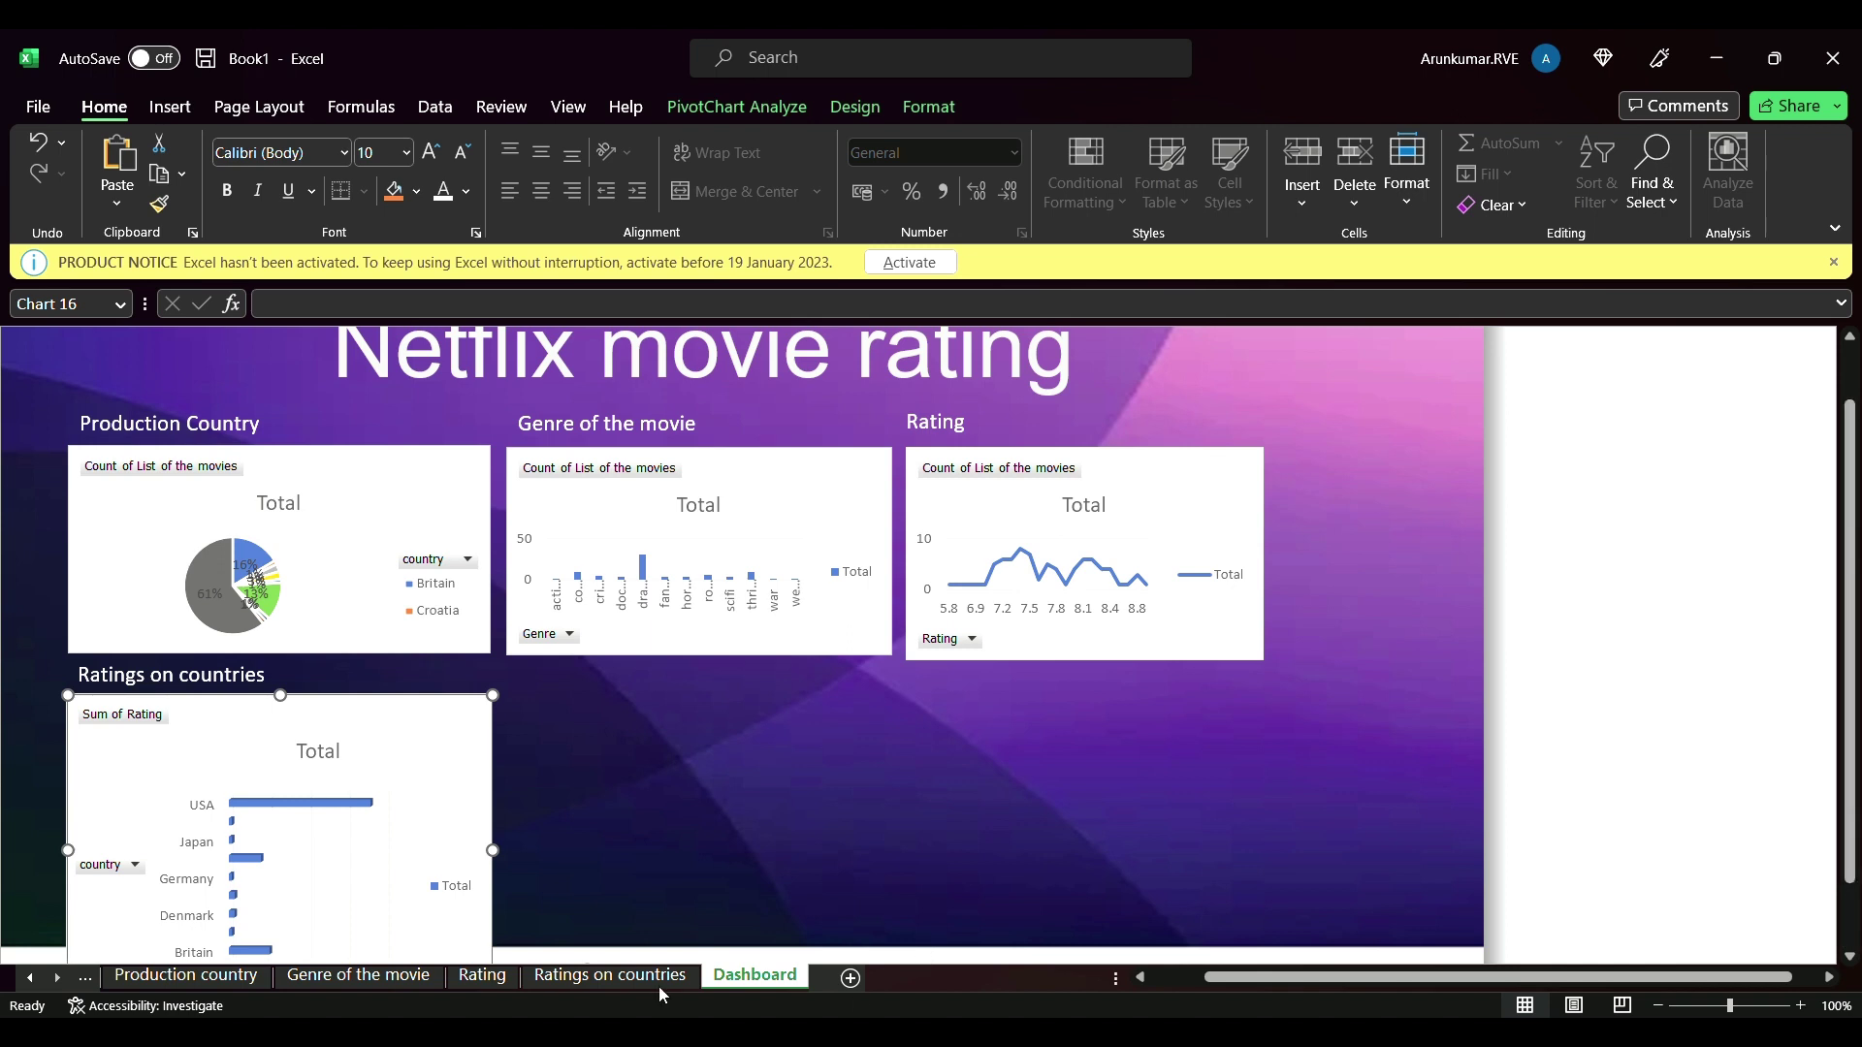
scroll(1737, 798, "down", 1)
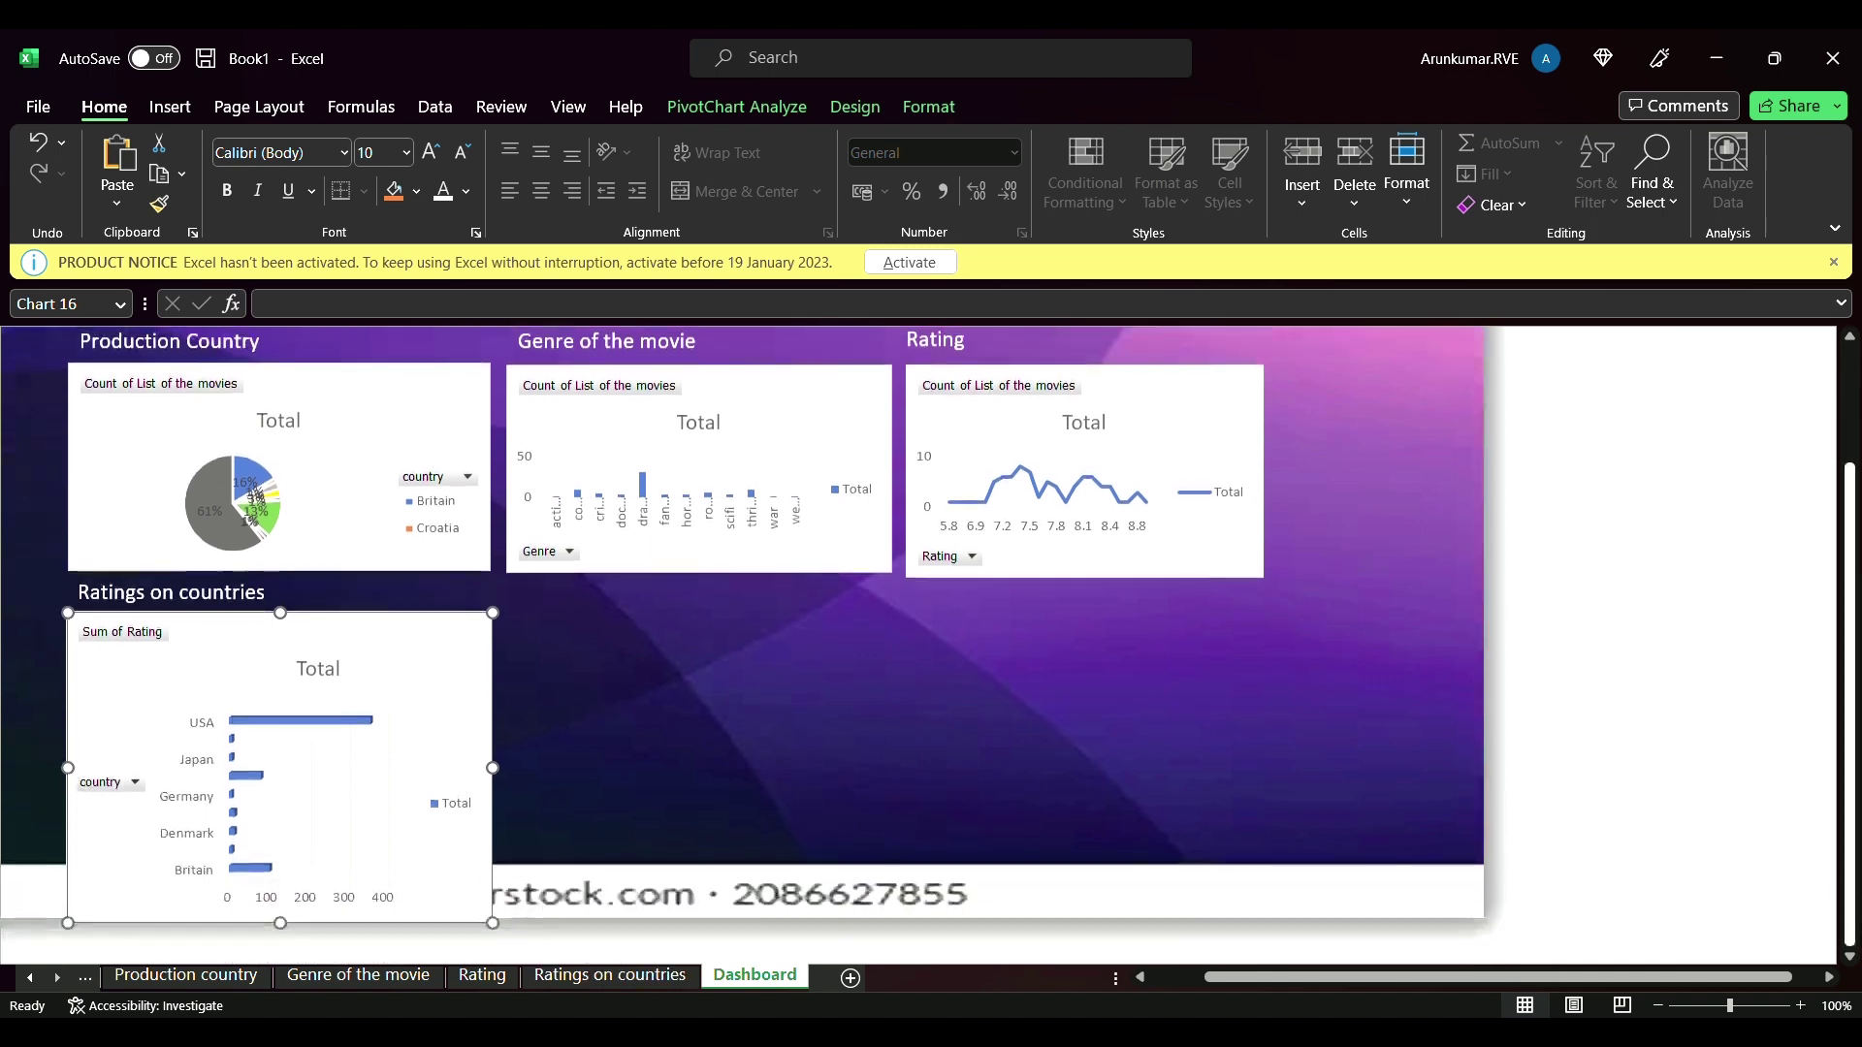
left_click_drag(283, 928, 299, 872)
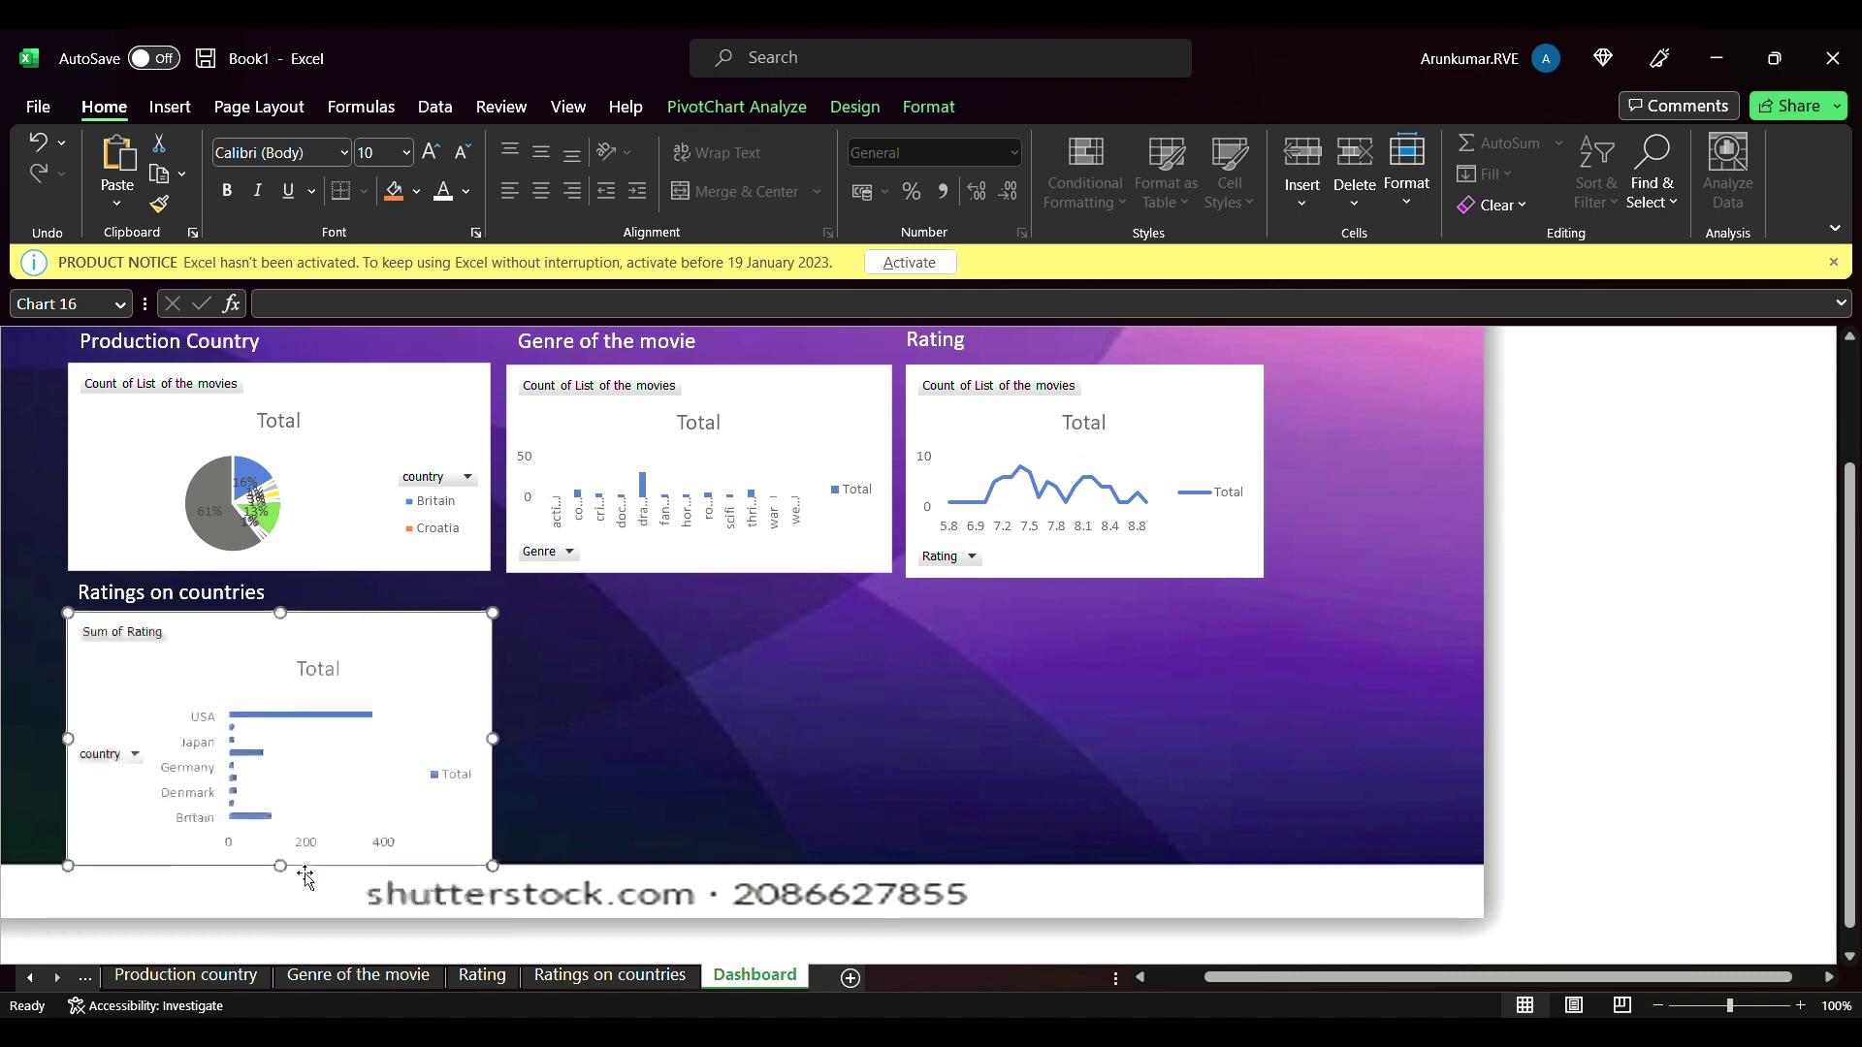
- Move the purple background picture lower, then zoom to 88% to review the dashboard
left_click(772, 888)
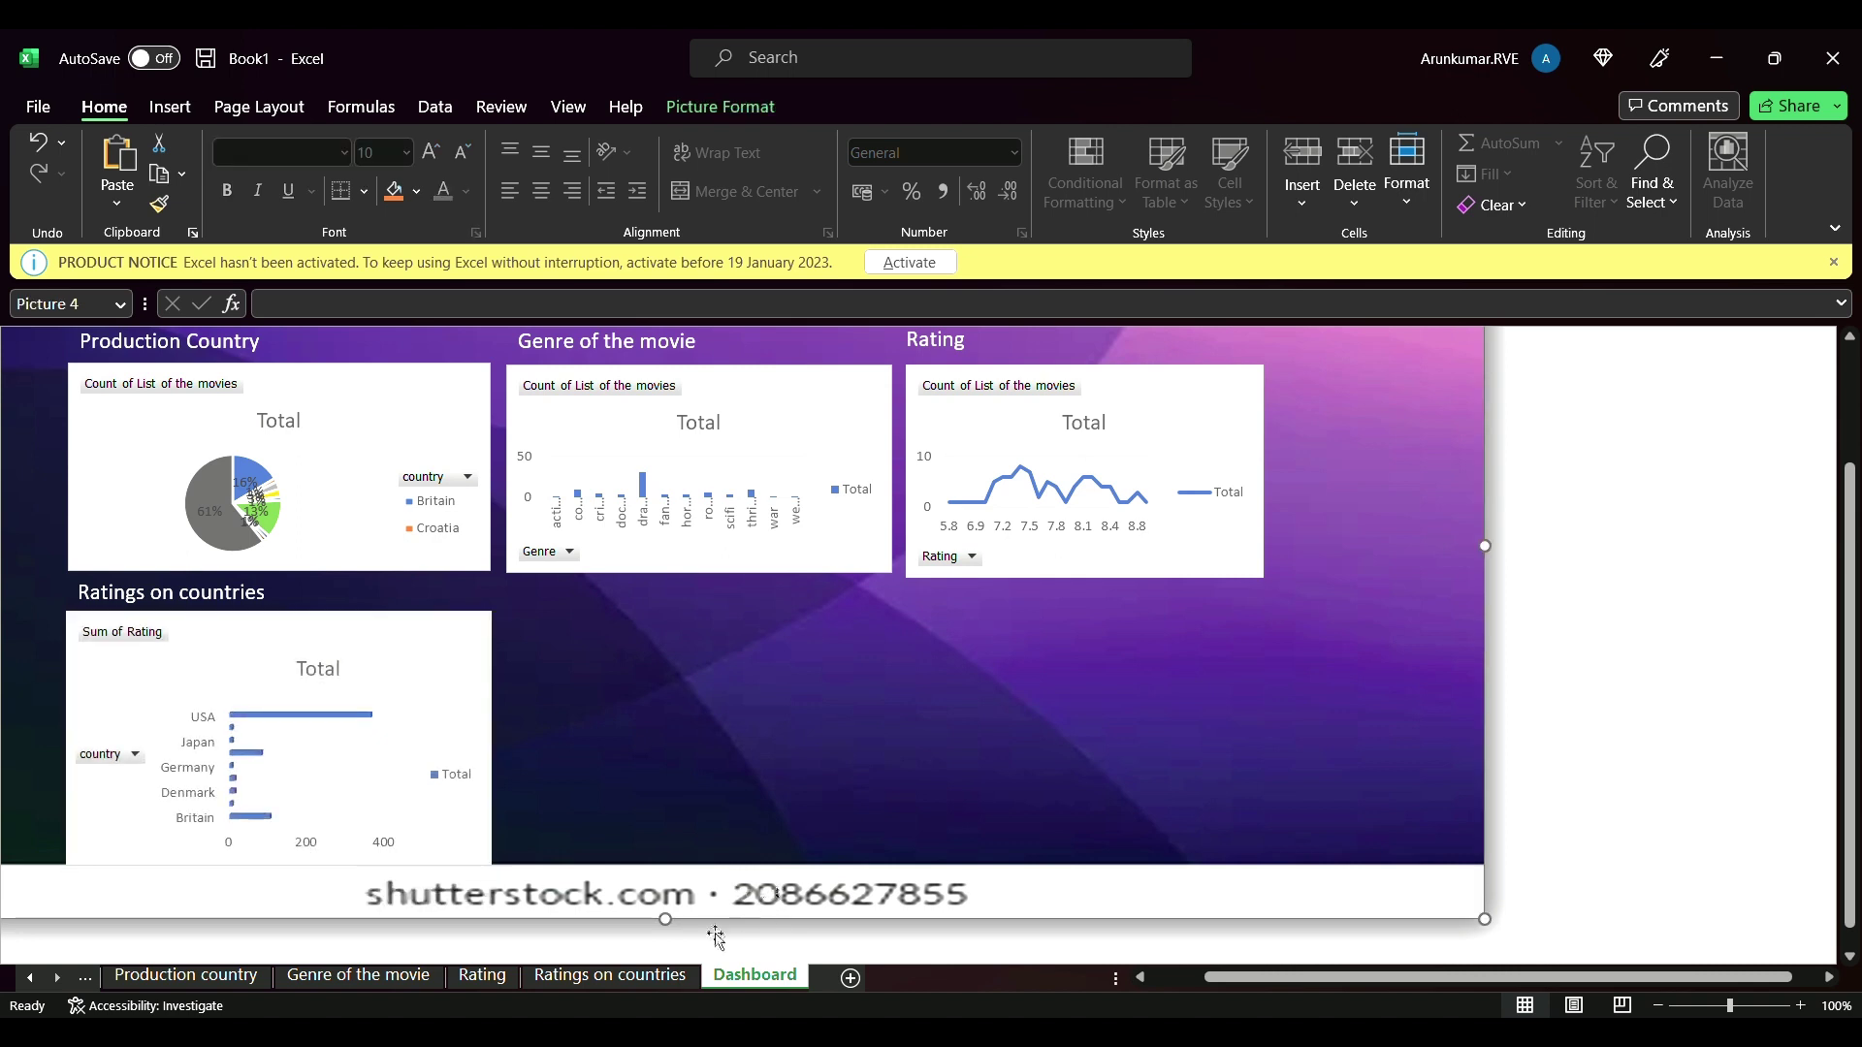
left_click_drag(669, 923, 669, 965)
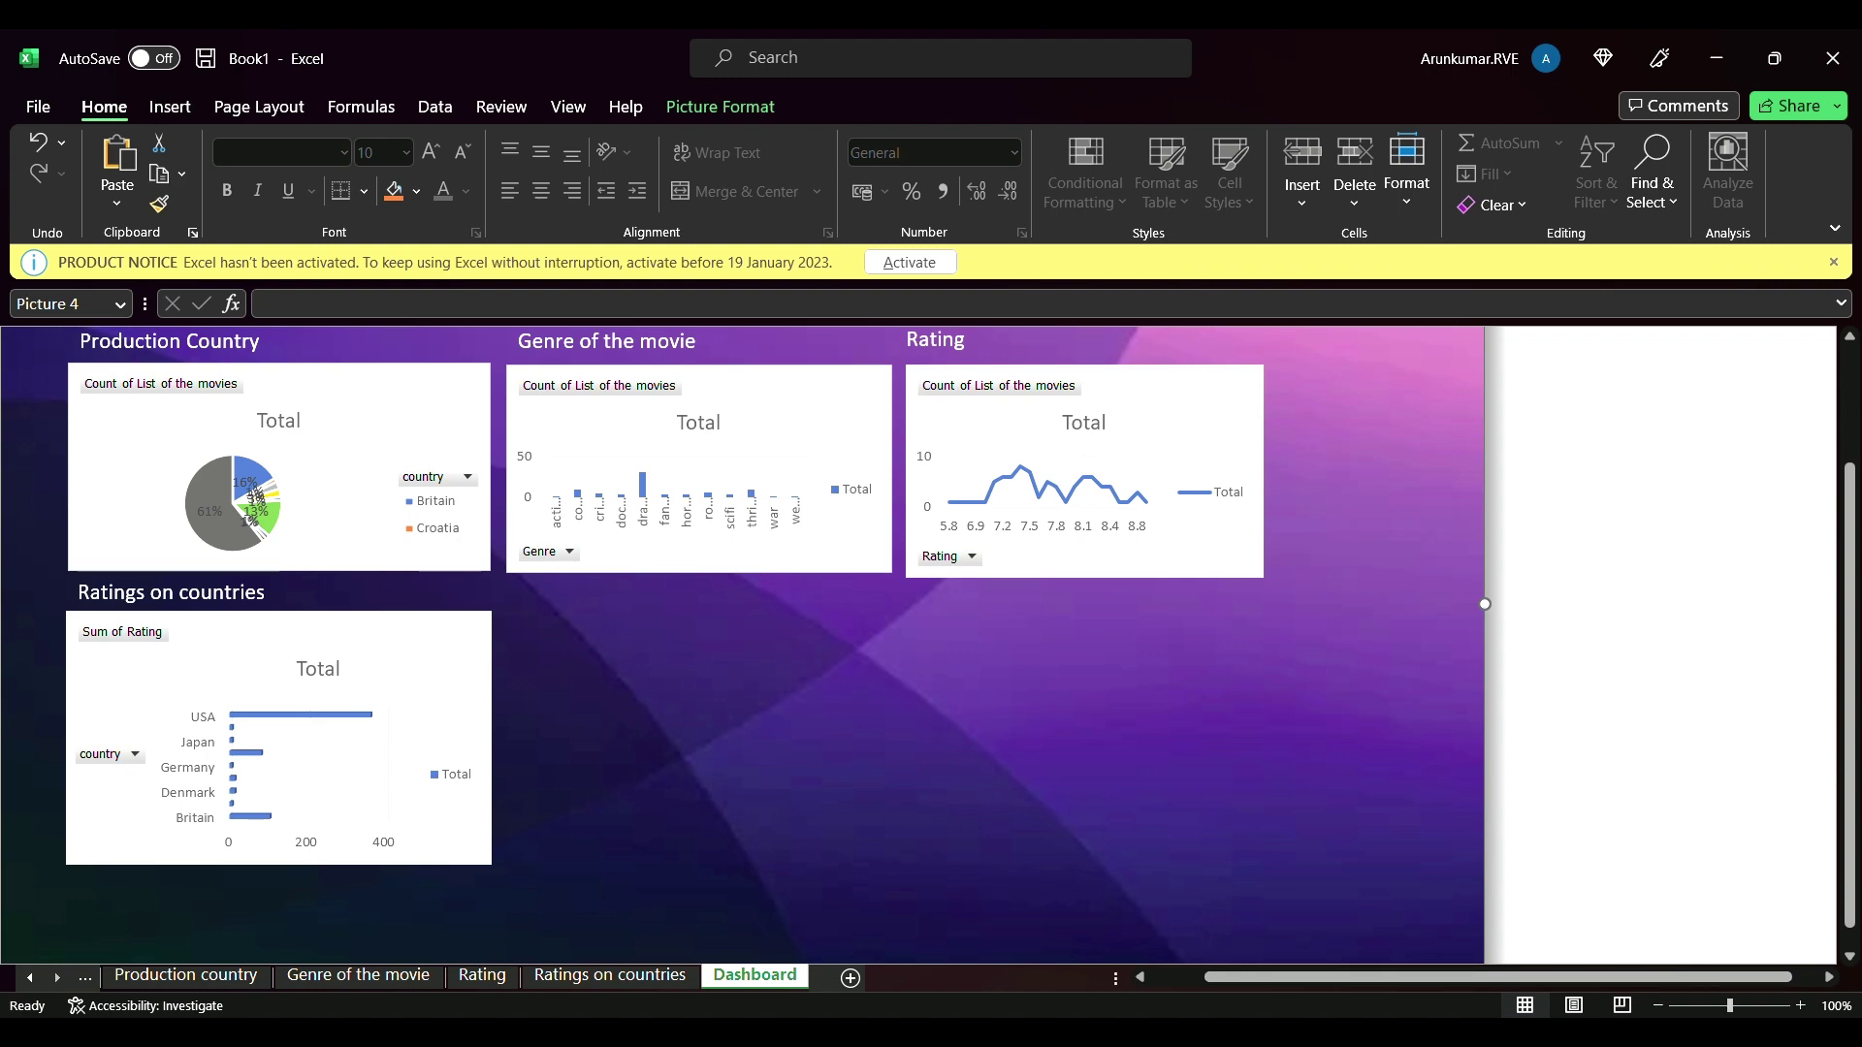
left_click_drag(1729, 1009, 1722, 1008)
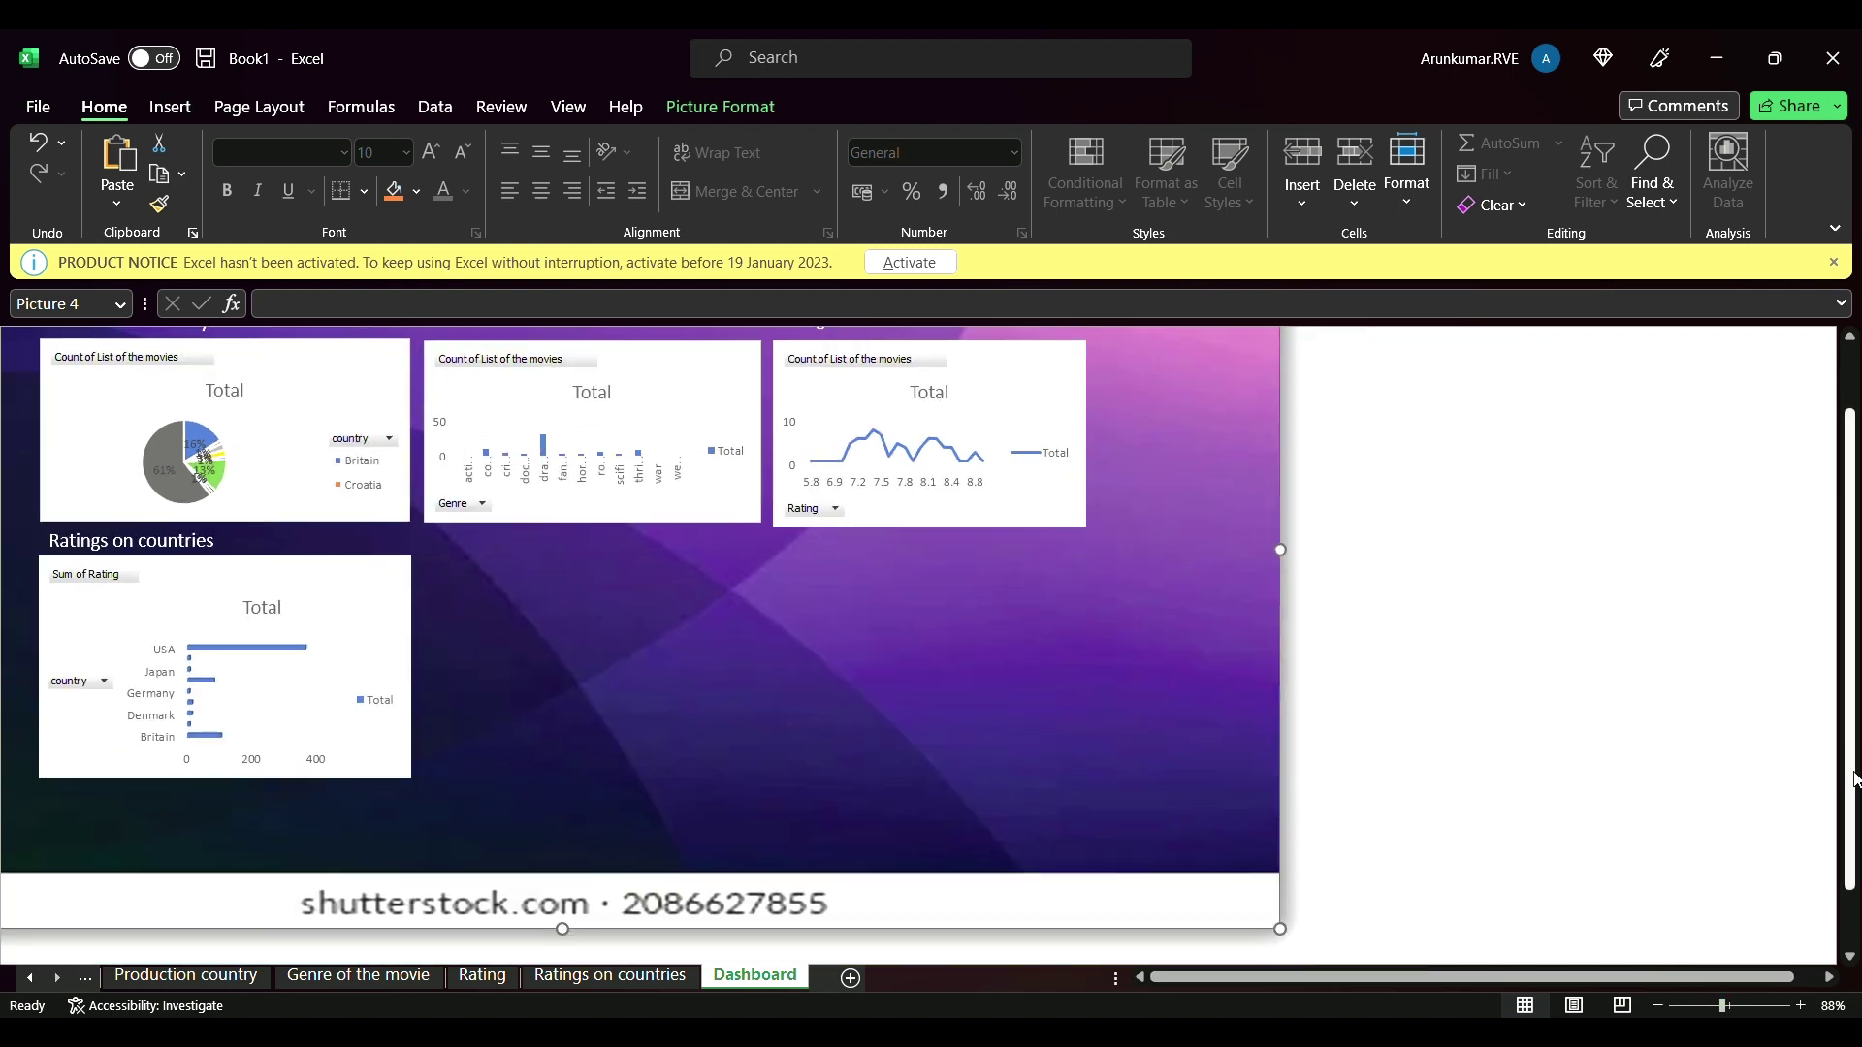
scroll(1842, 766, "up", 3)
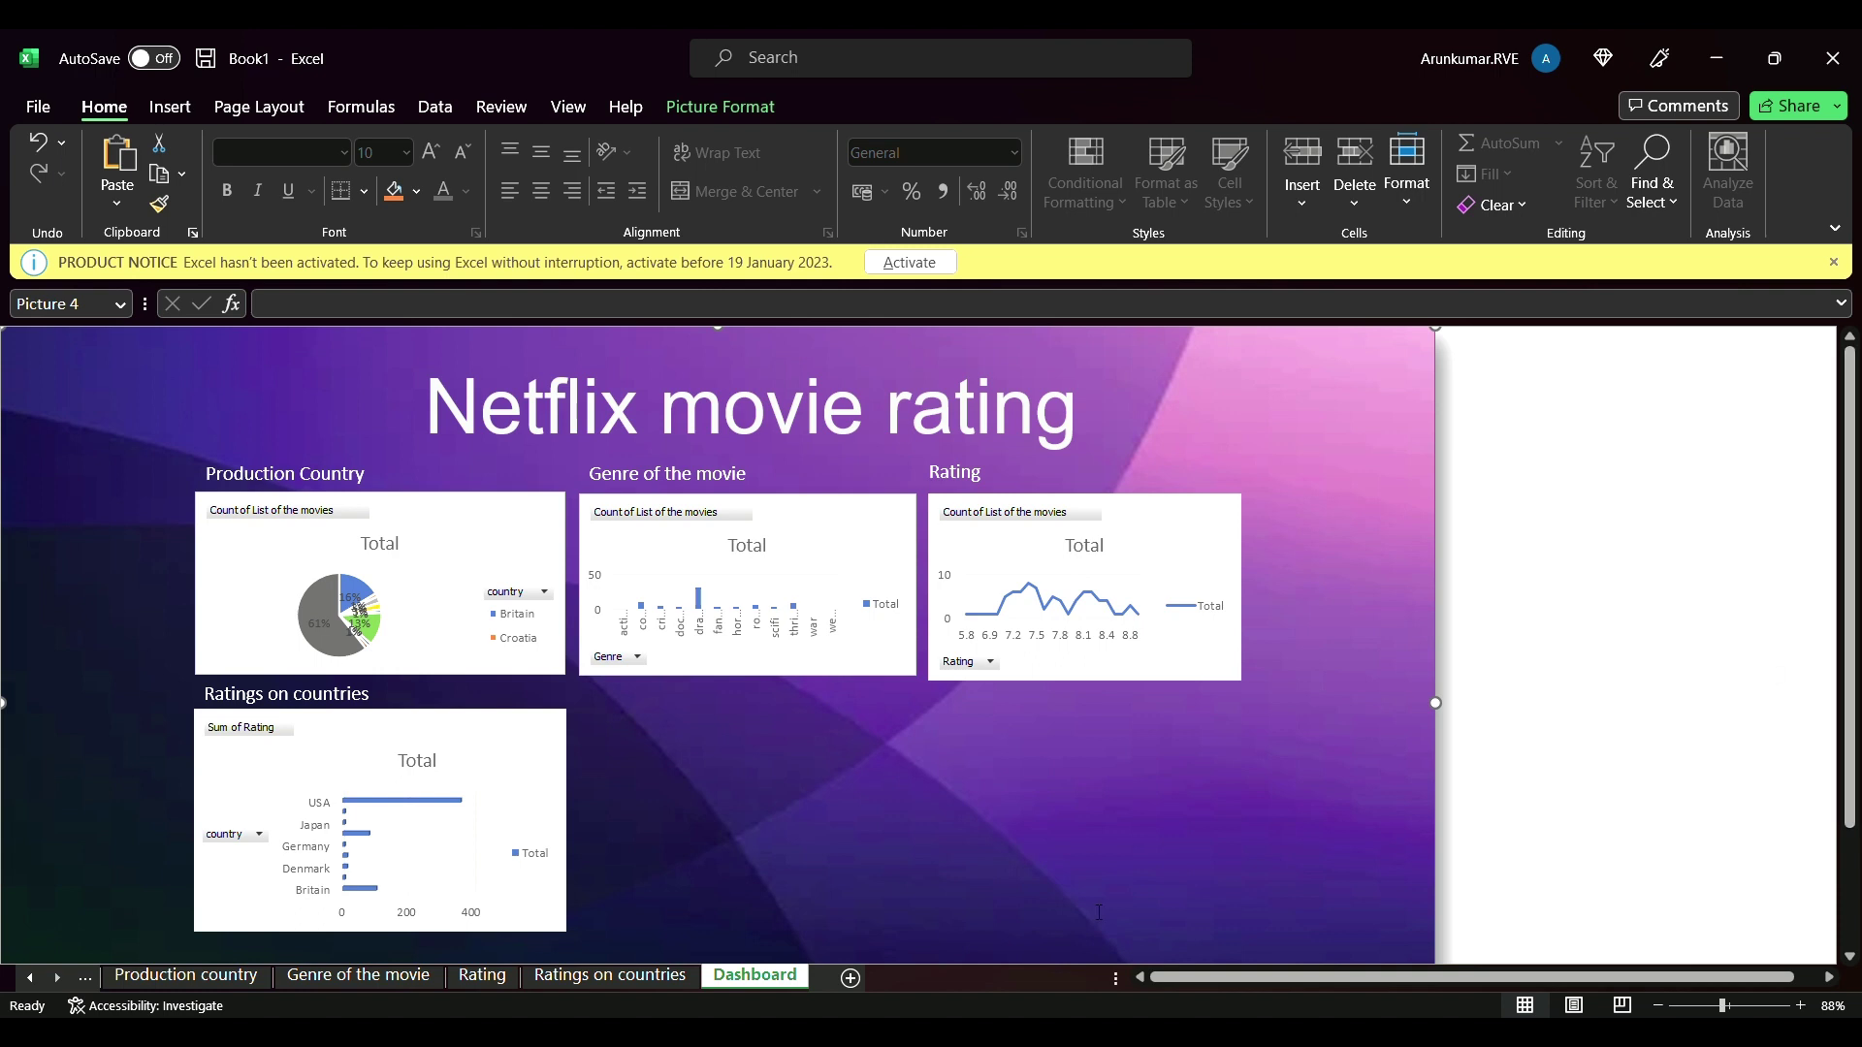
left_click(652, 914)
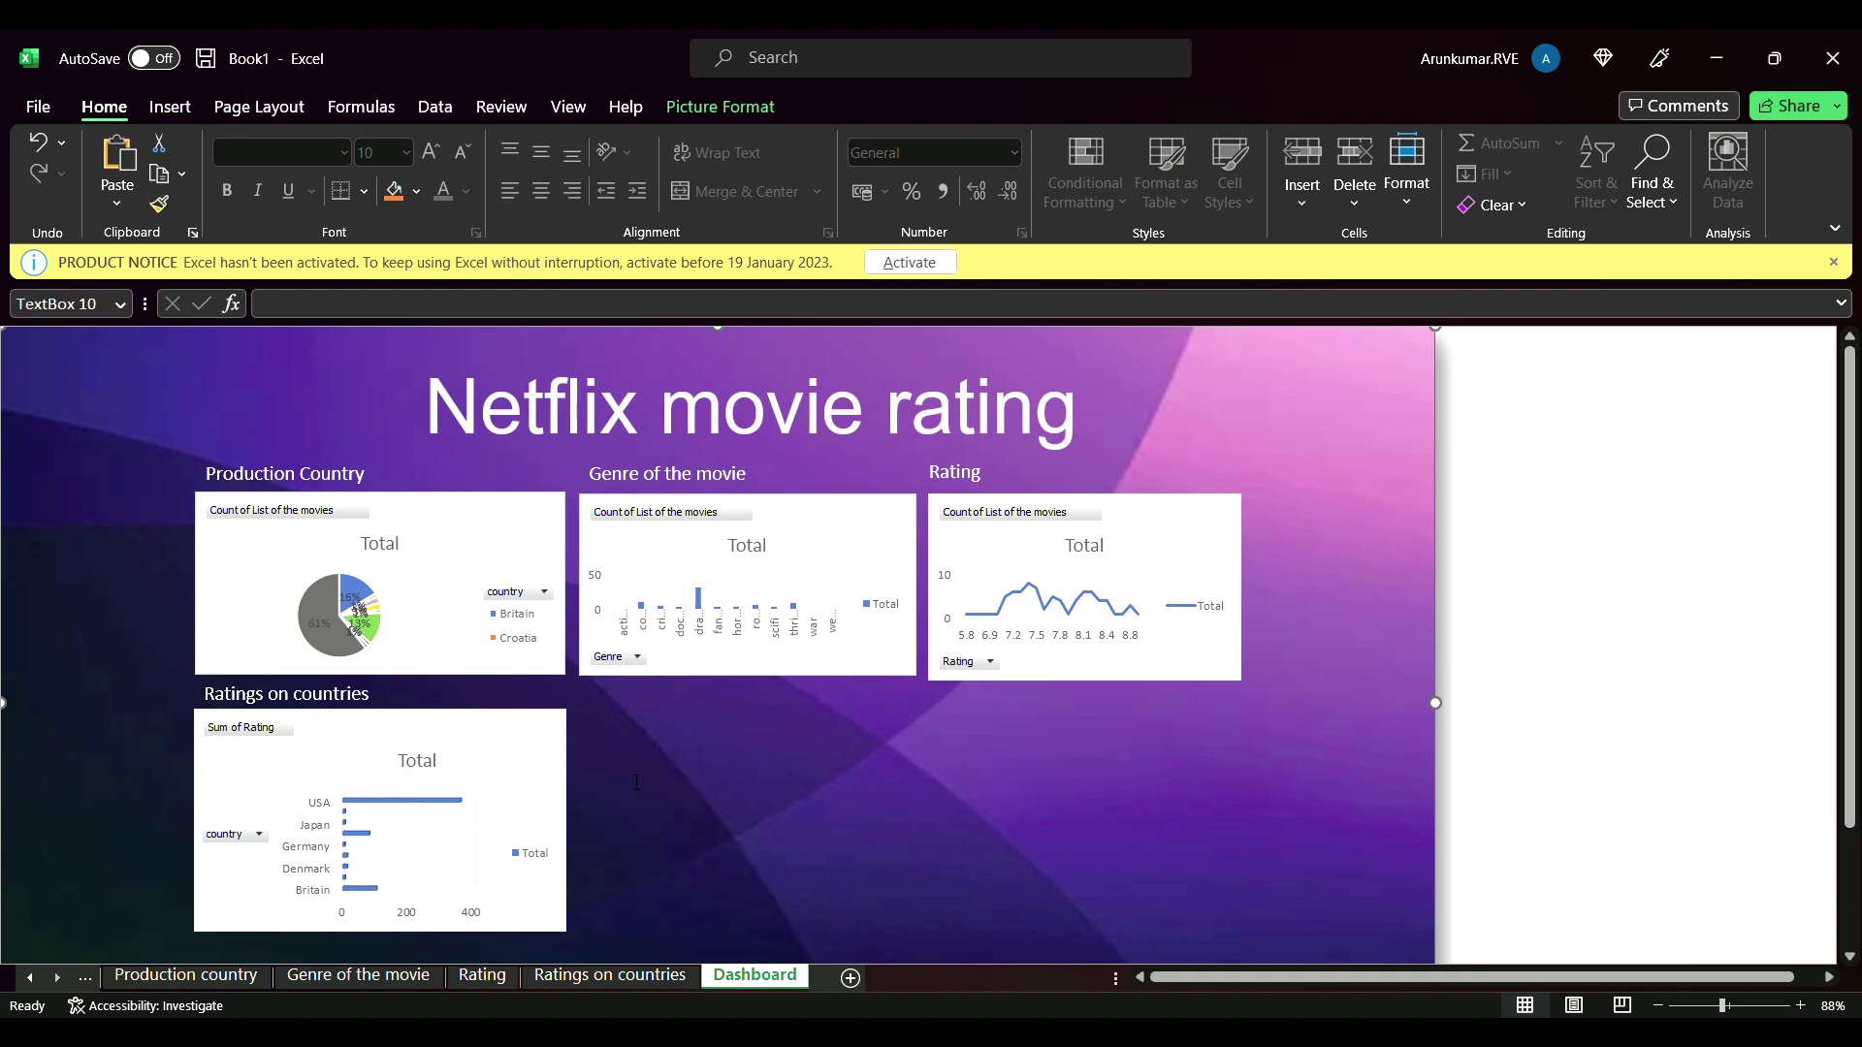
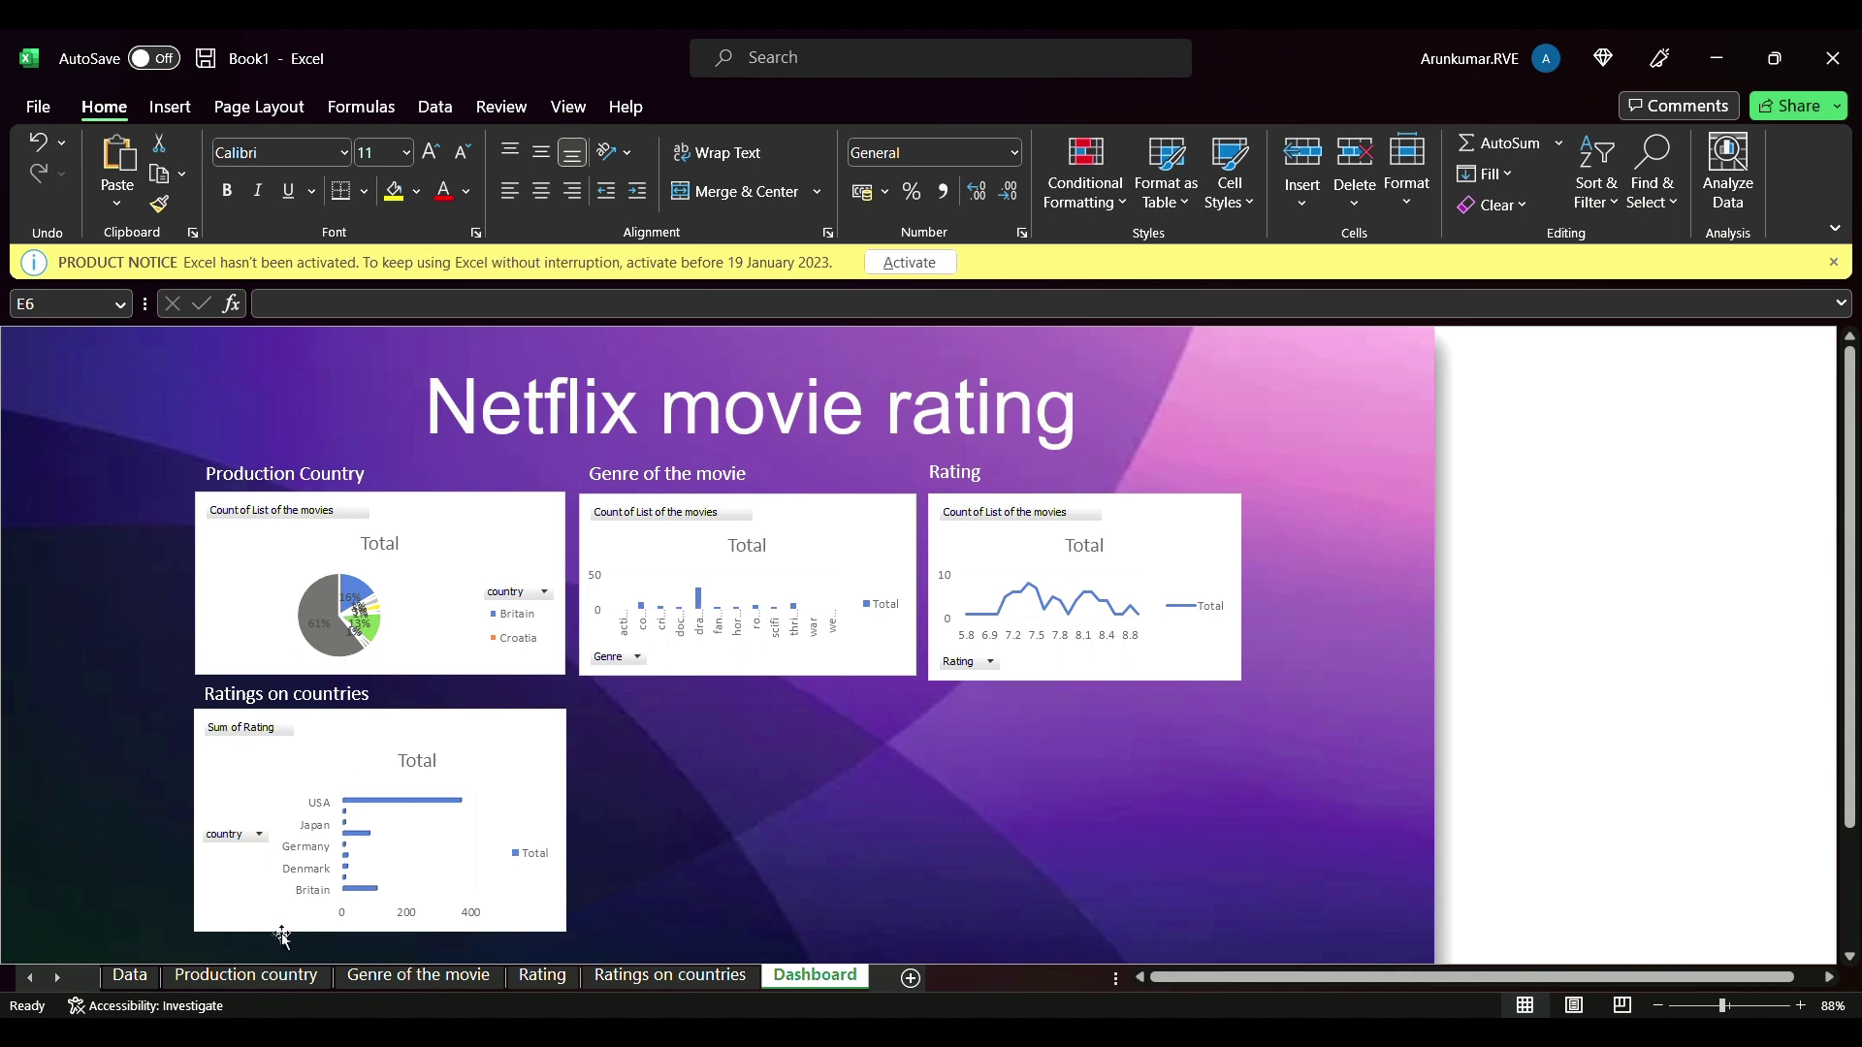
- Create Rating, Genre and country slicers for the movie table on the Data sheet, then cut the country slicer
left_click(130, 975)
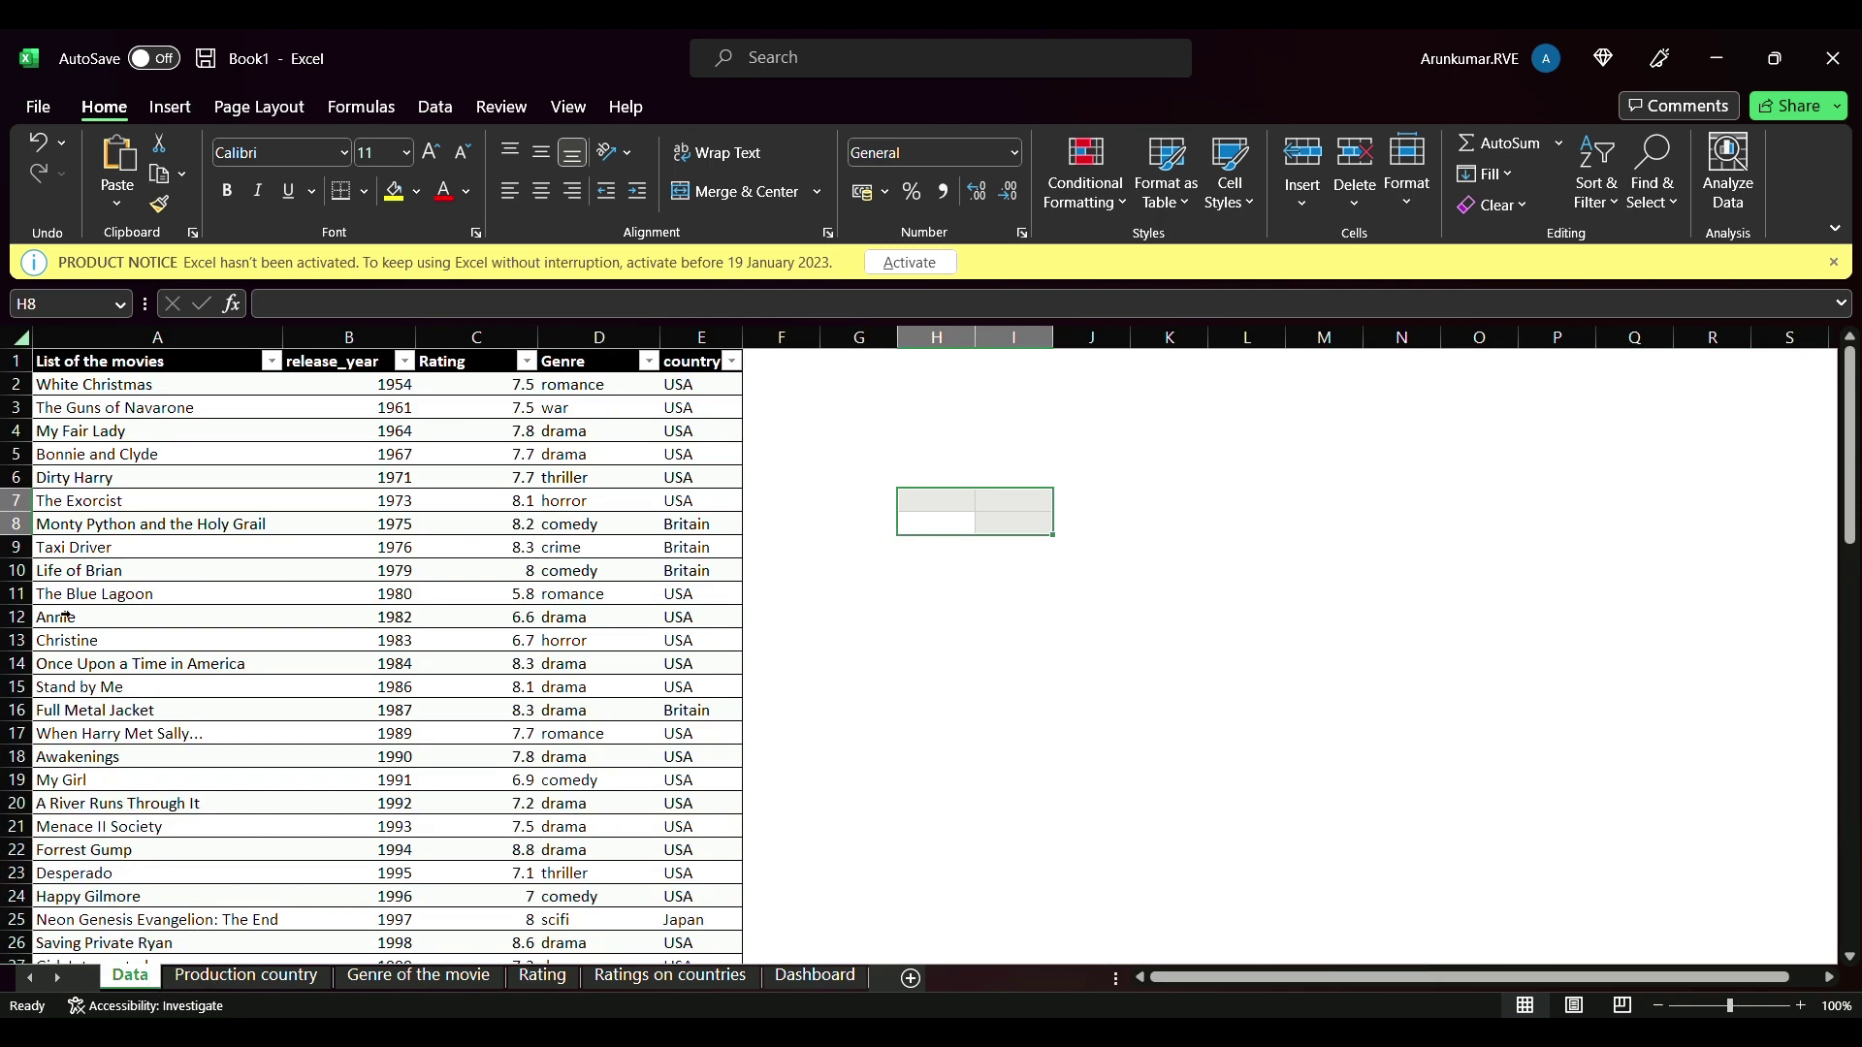
left_click(20, 339)
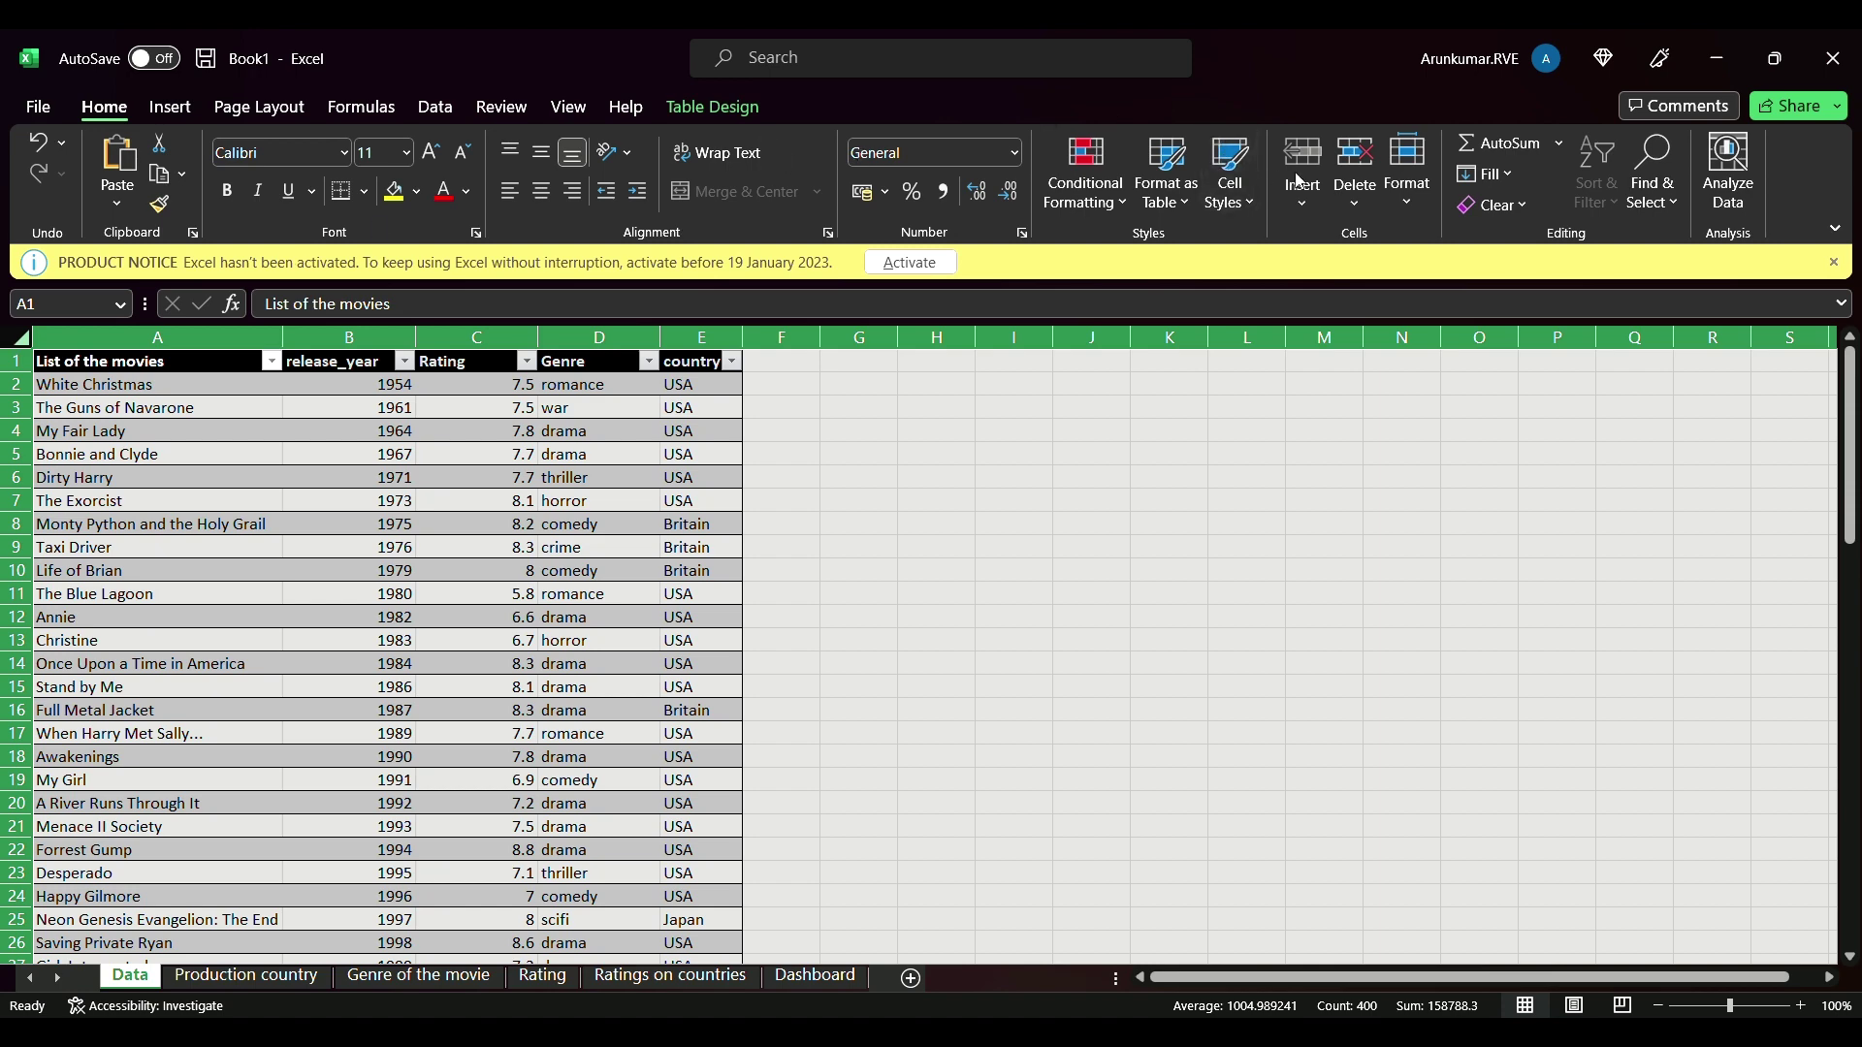
left_click(173, 109)
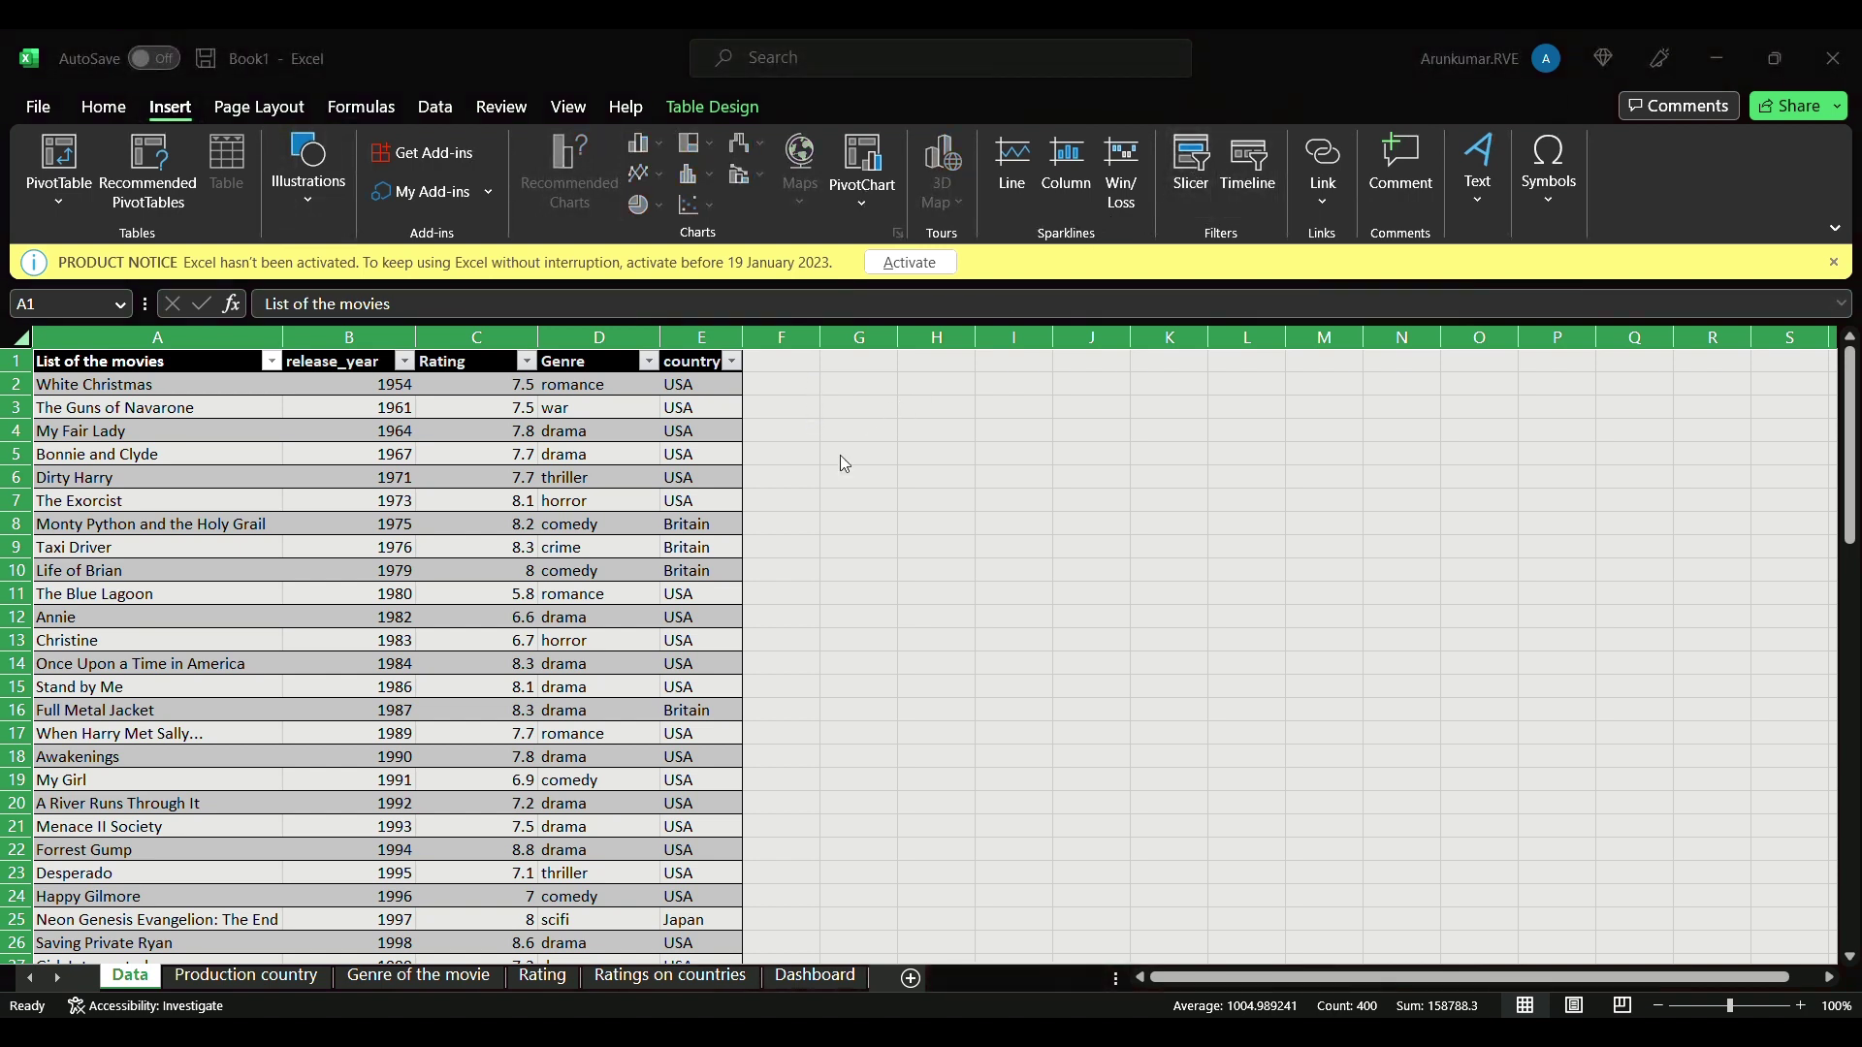
key("Return")
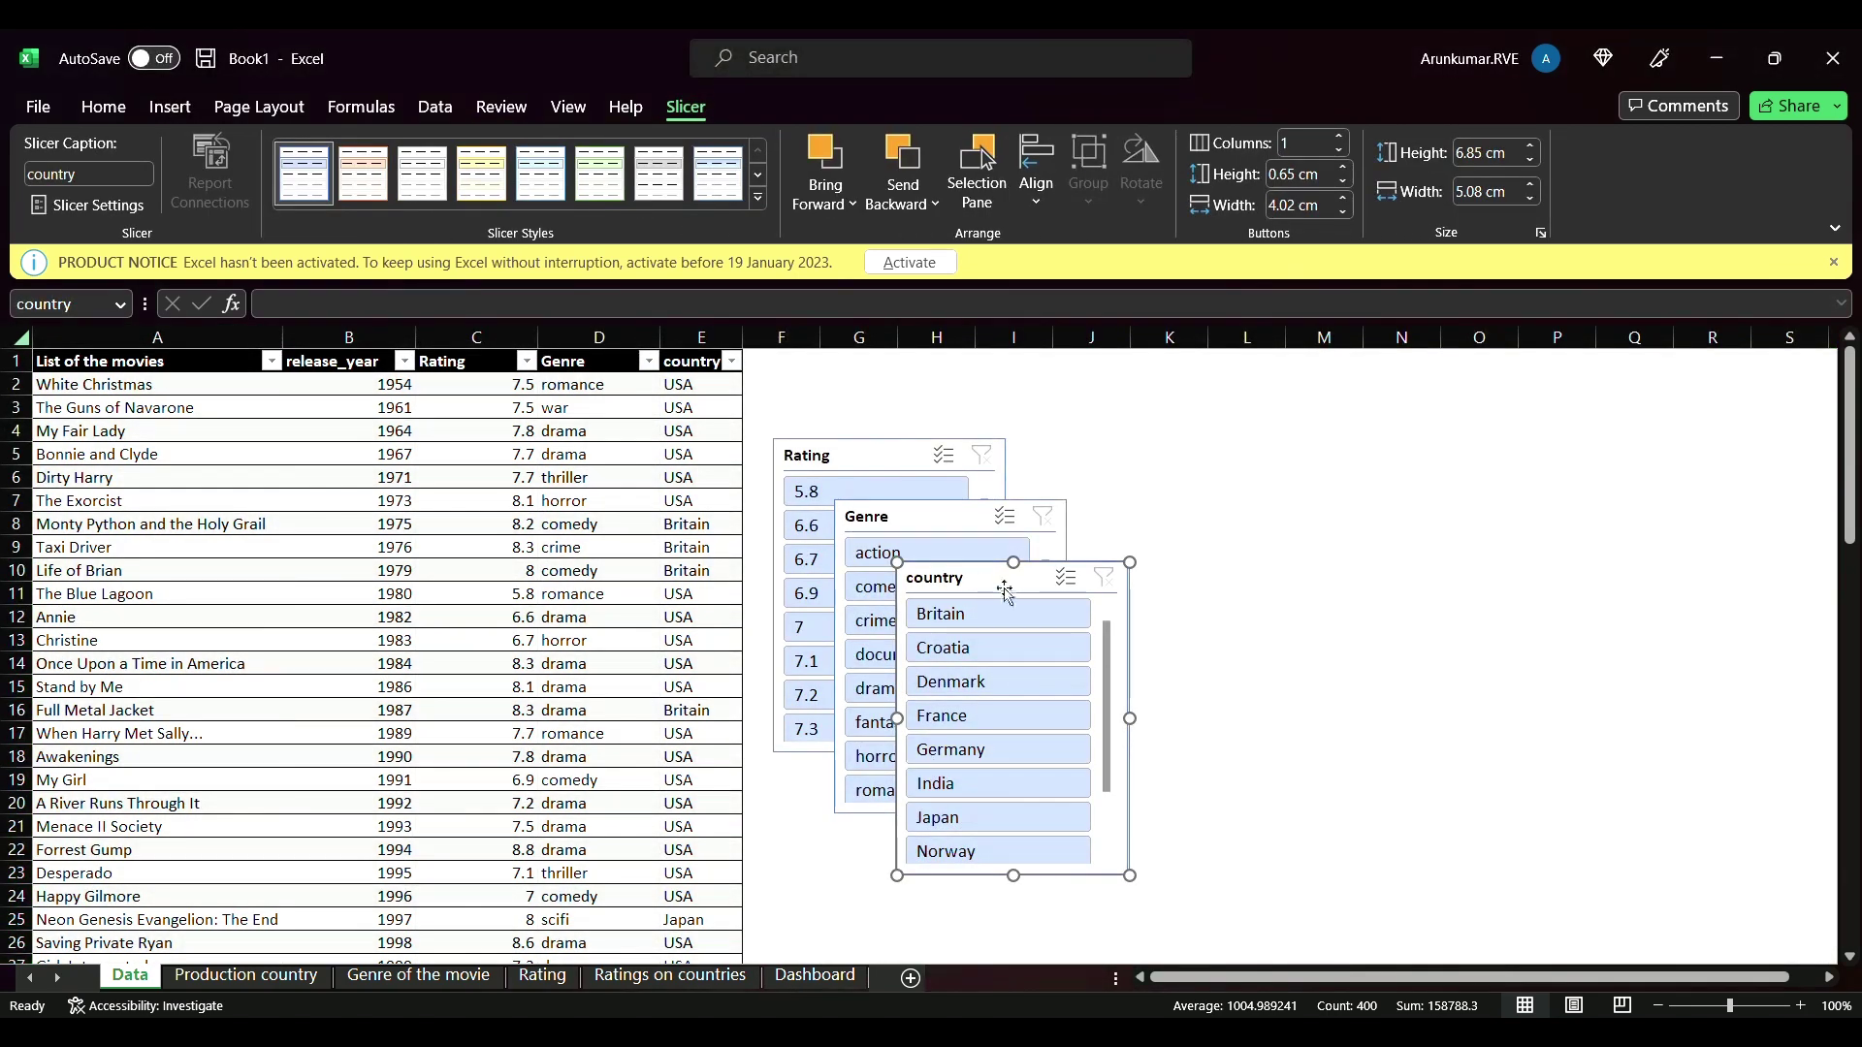
key("Delete")
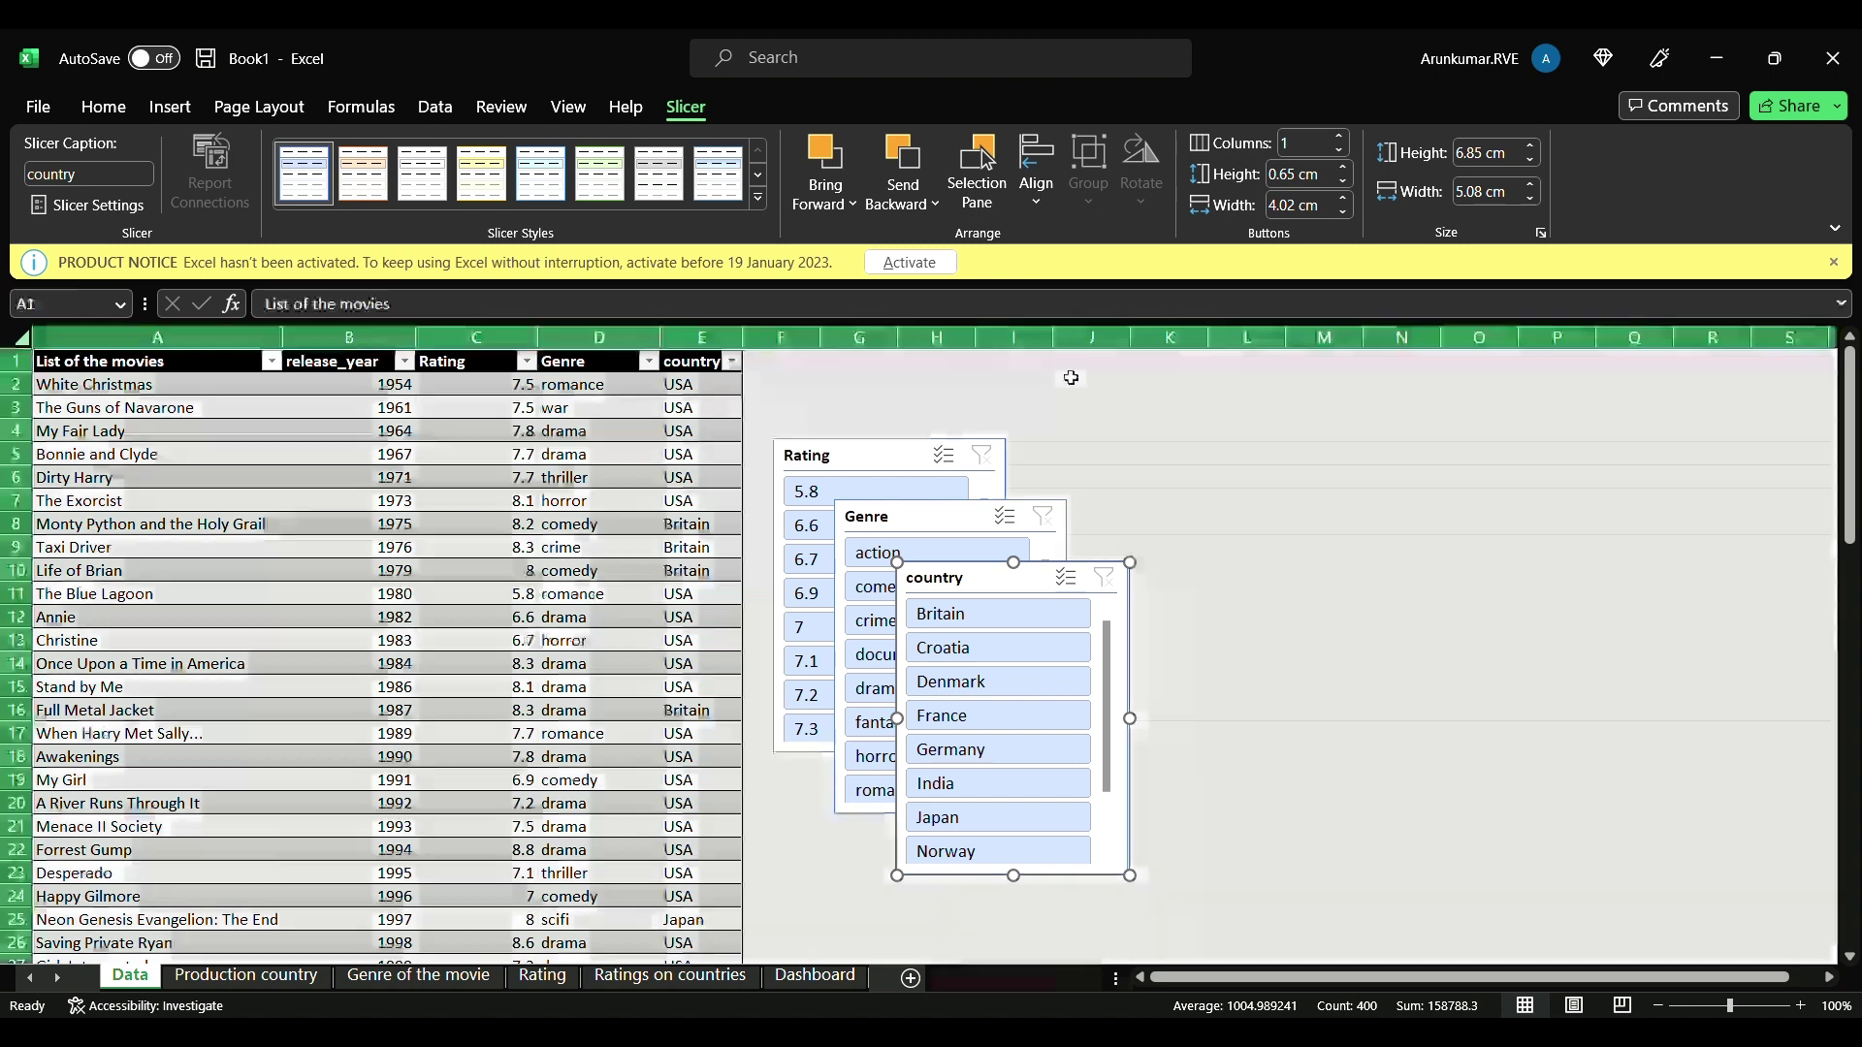
- Paste the country slicer onto the Dashboard in the space below the charts
left_click(841, 980)
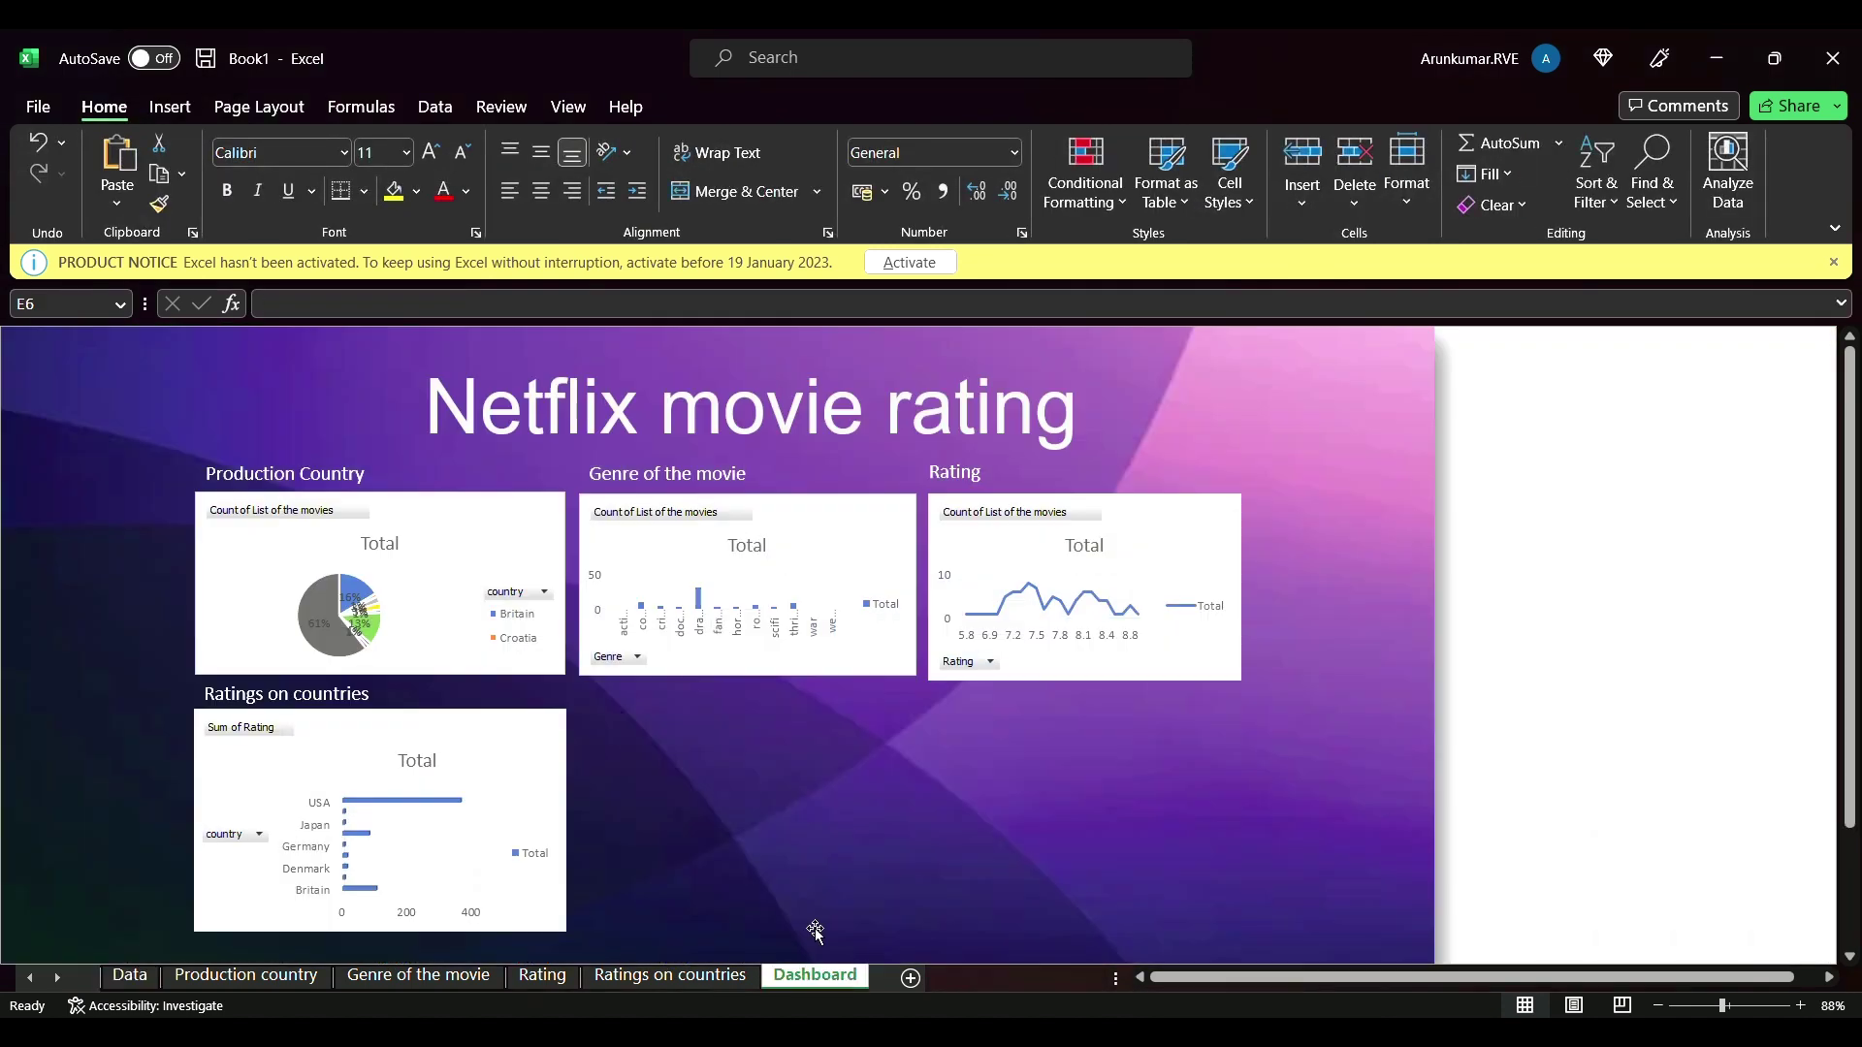
left_click_drag(661, 676, 1275, 912)
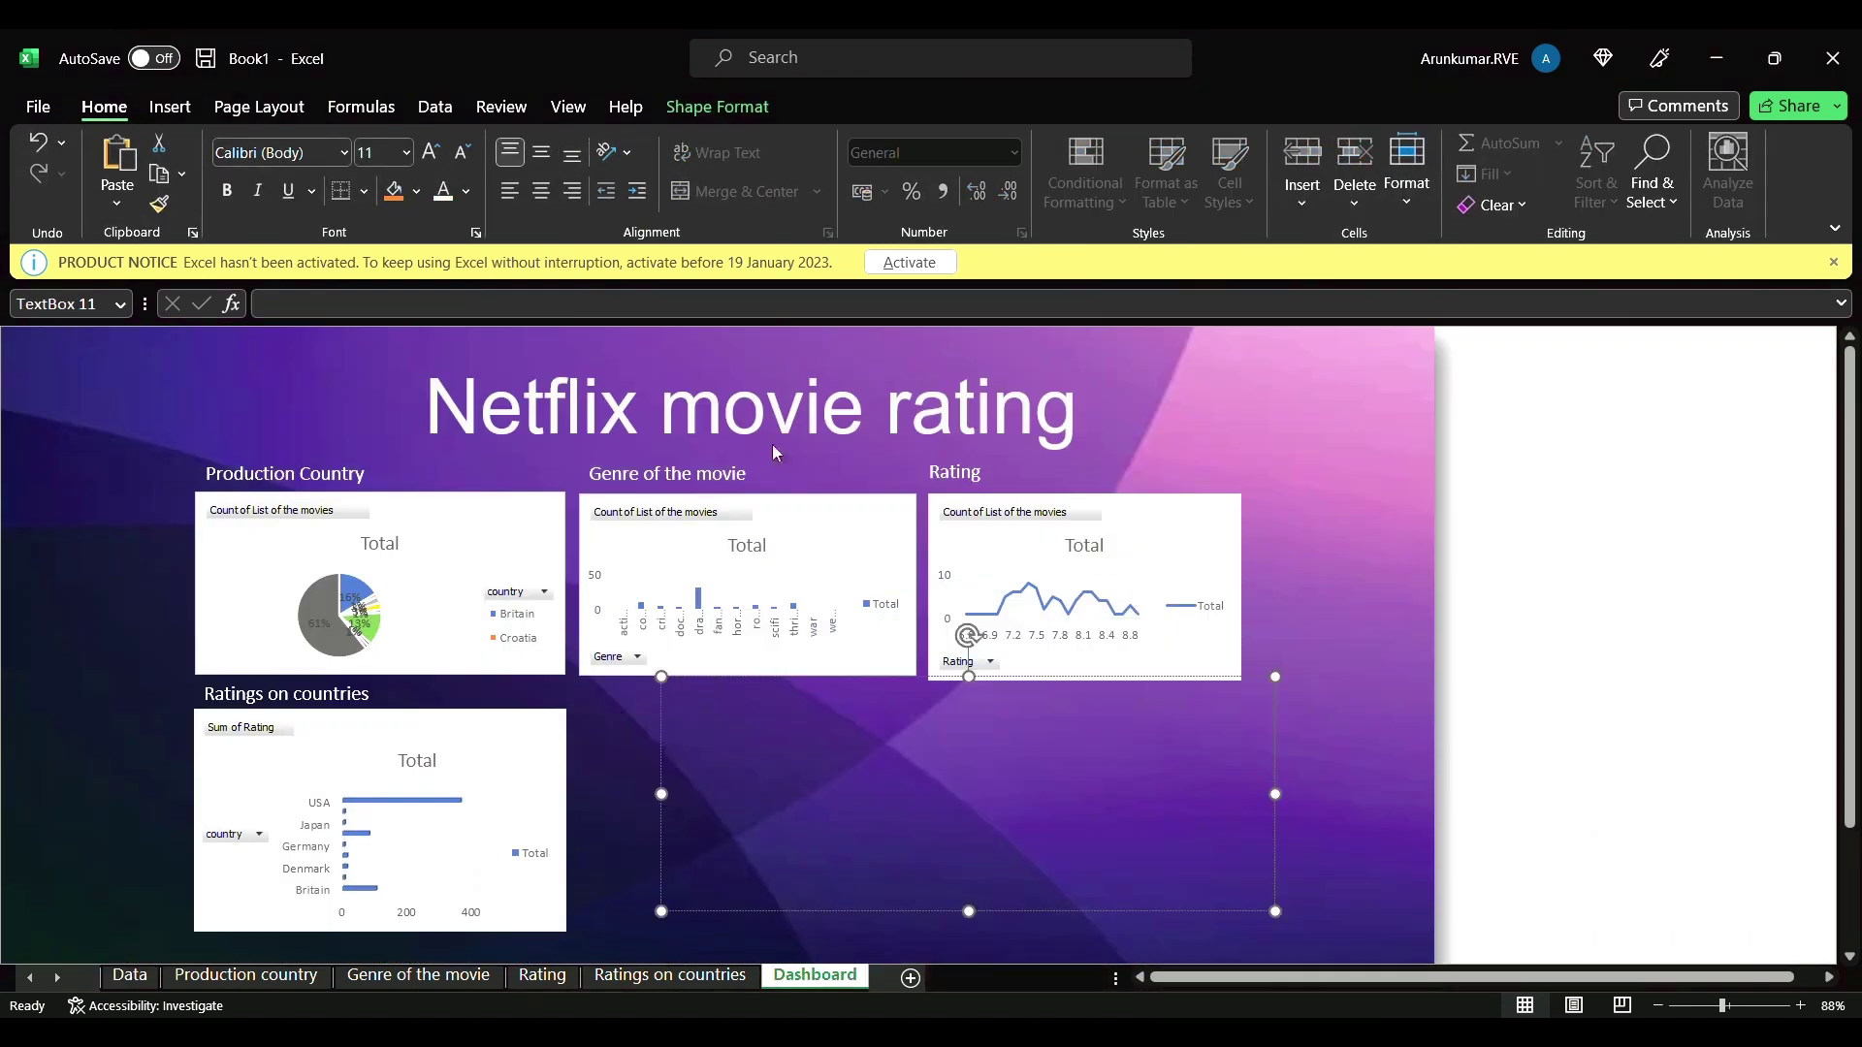
key("ctrl+v")
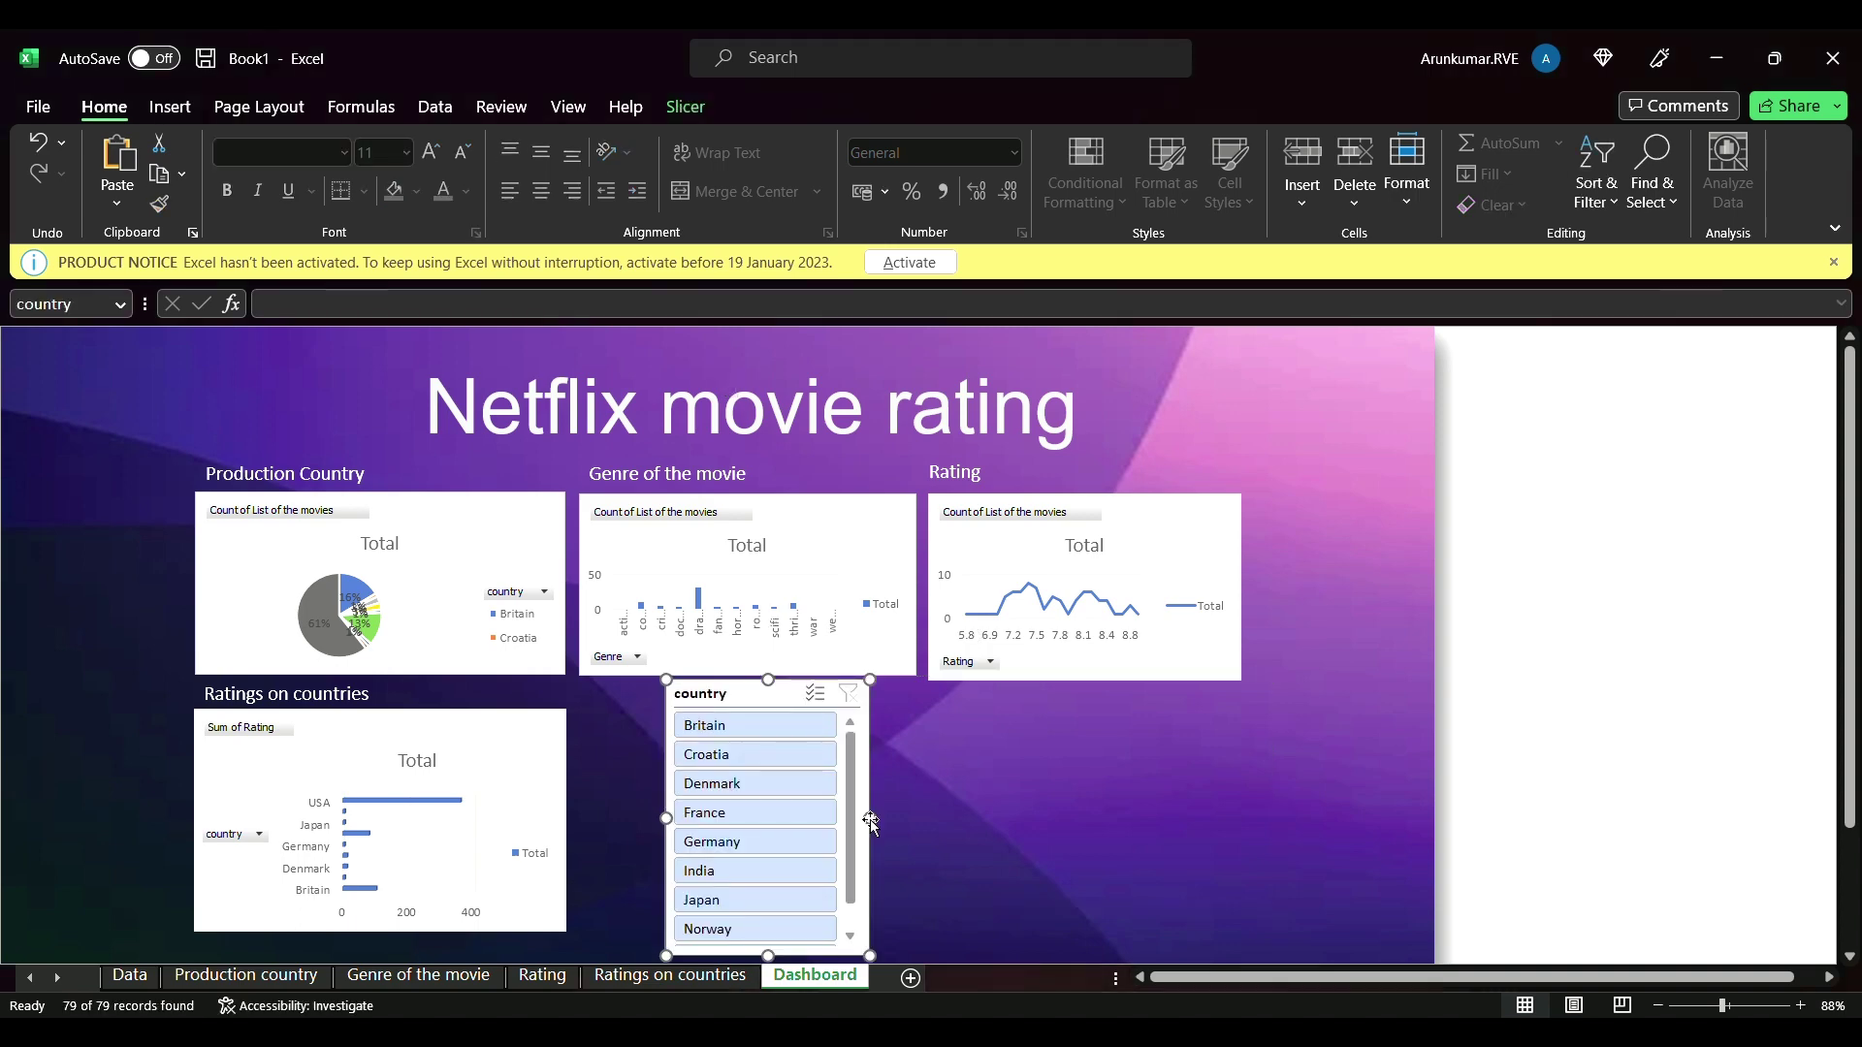
left_click(927, 757)
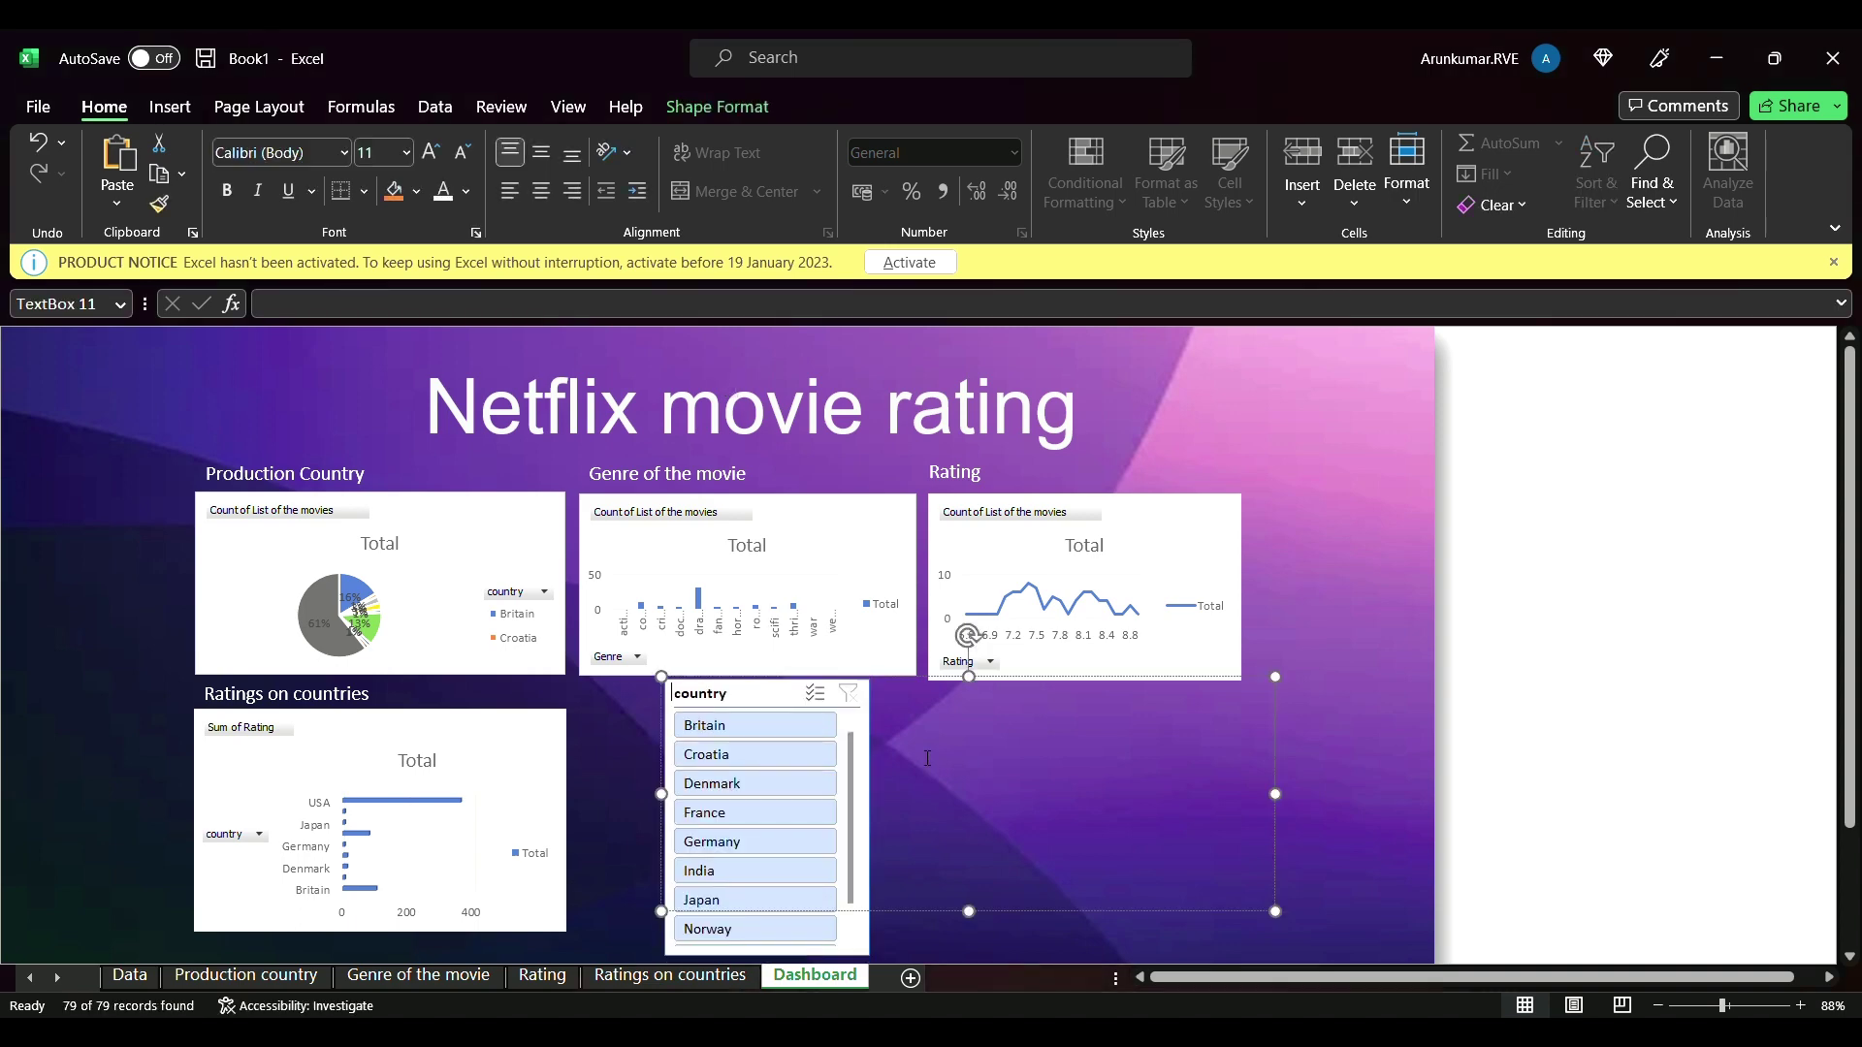
- Bring the Genre slicer onto the Dashboard and place it beside the country slicer
left_click(145, 979)
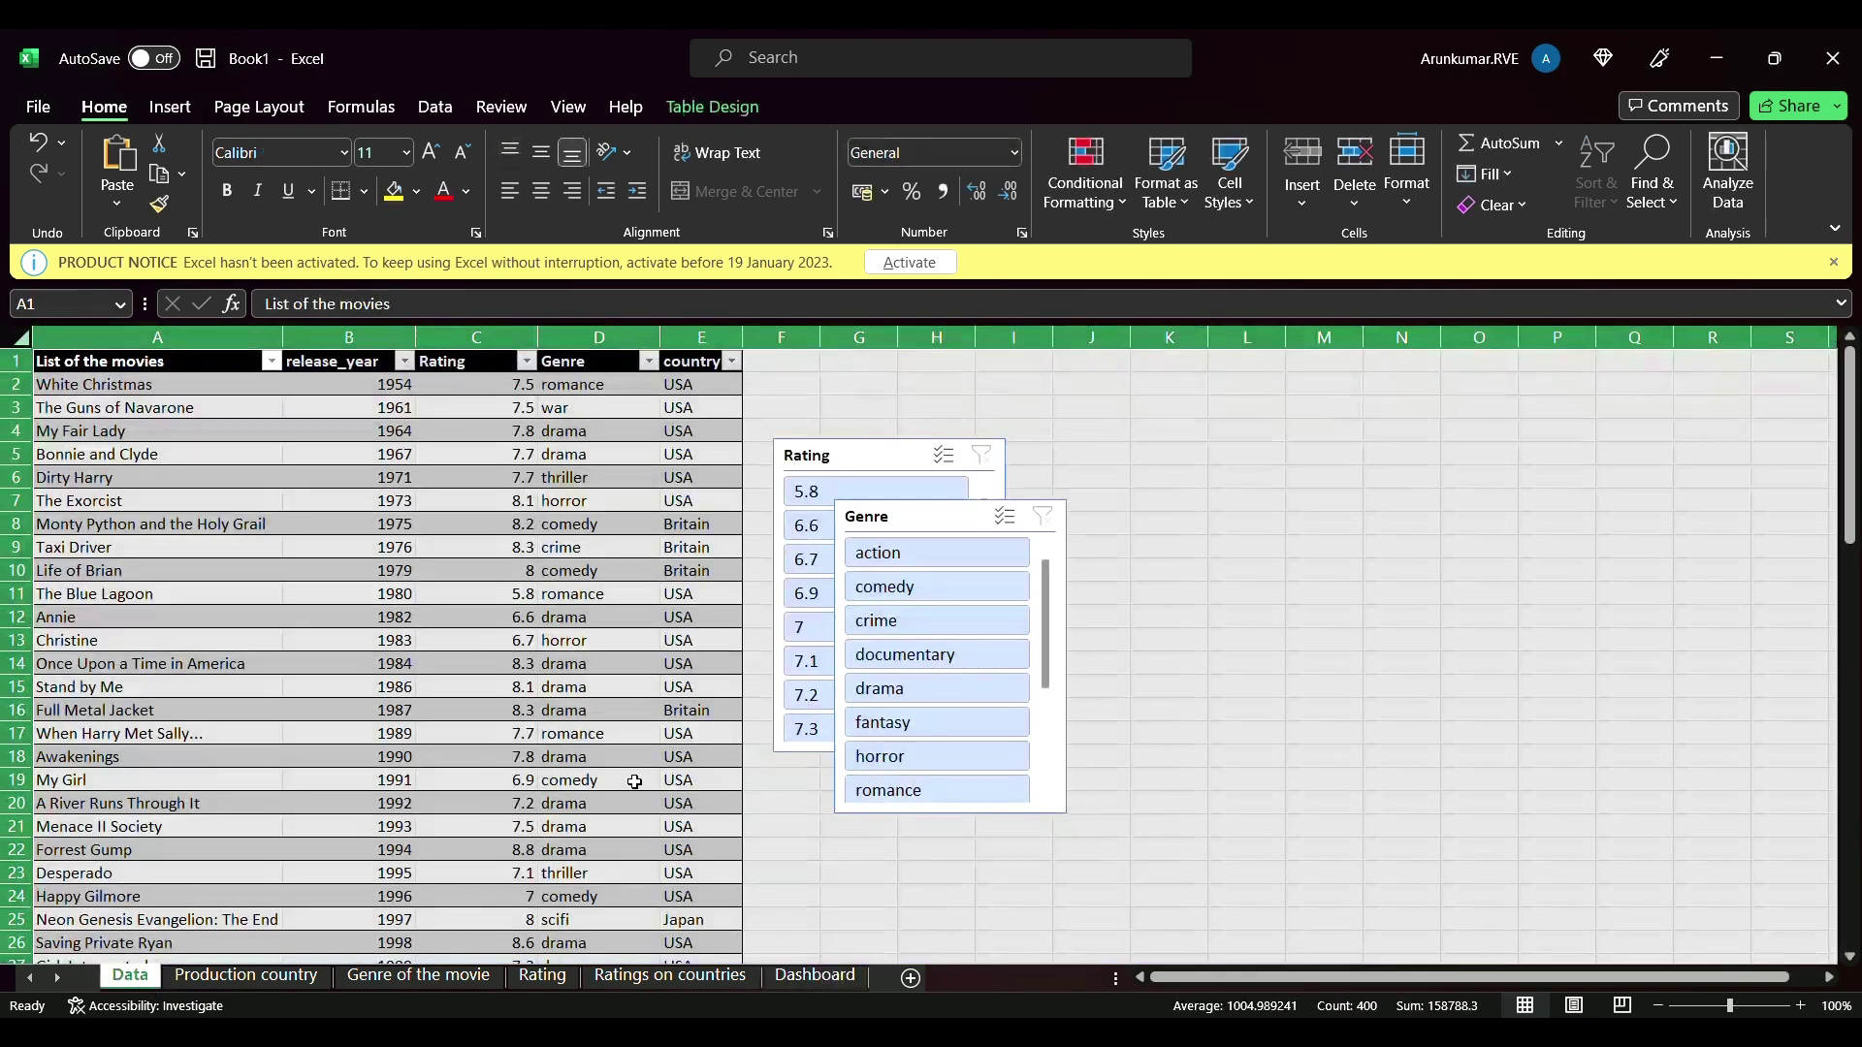
left_click(927, 523)
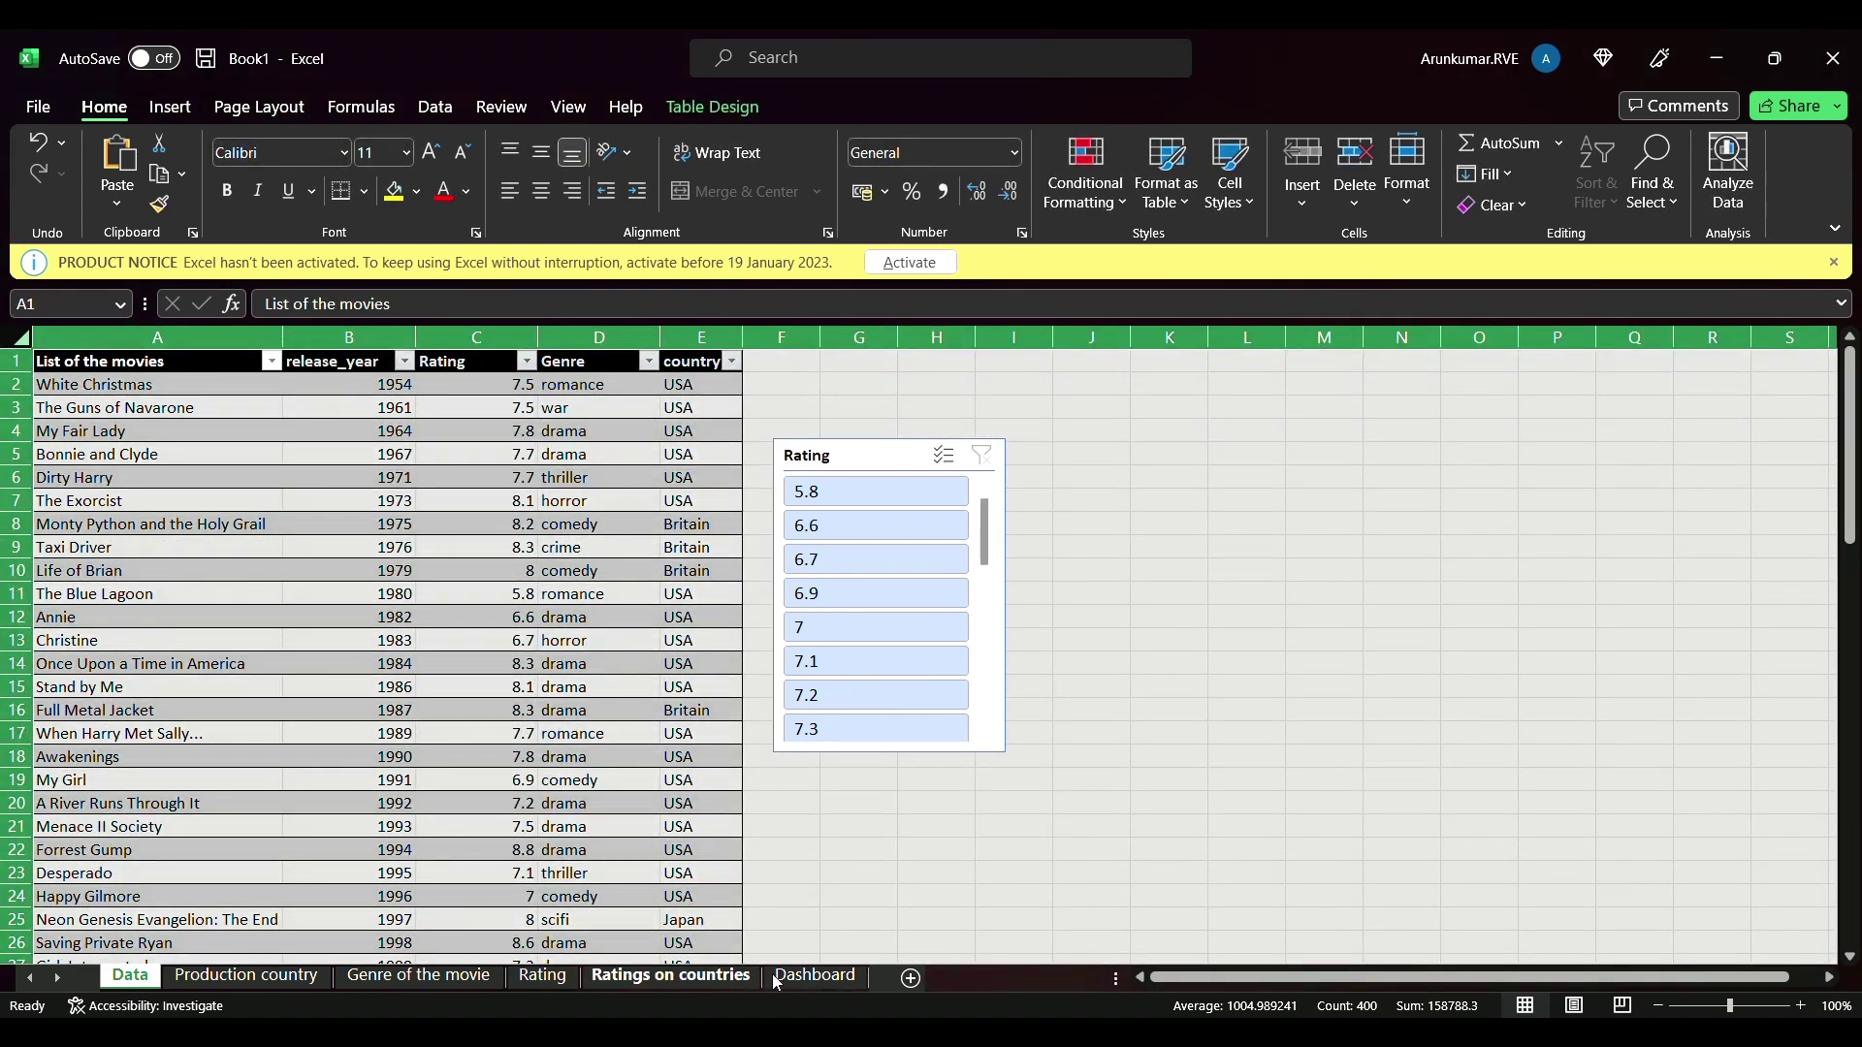
left_click(814, 974)
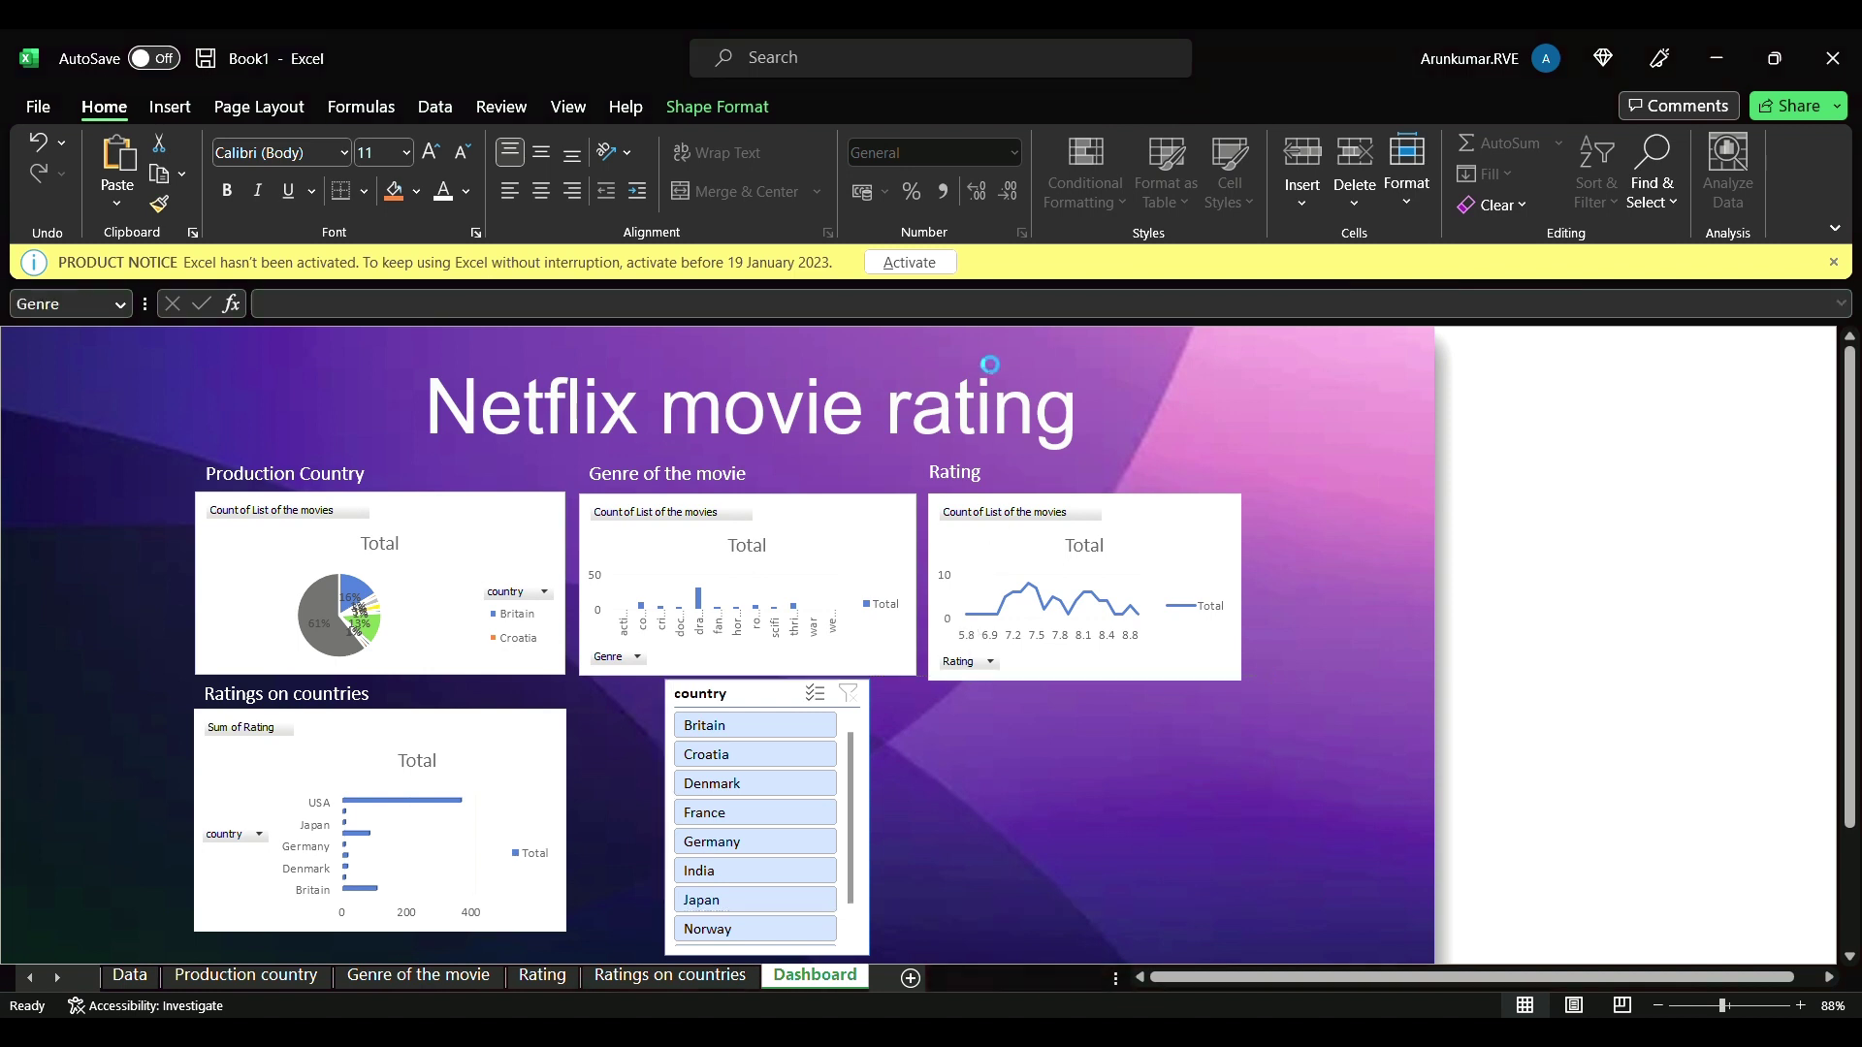
key("ctrl+v")
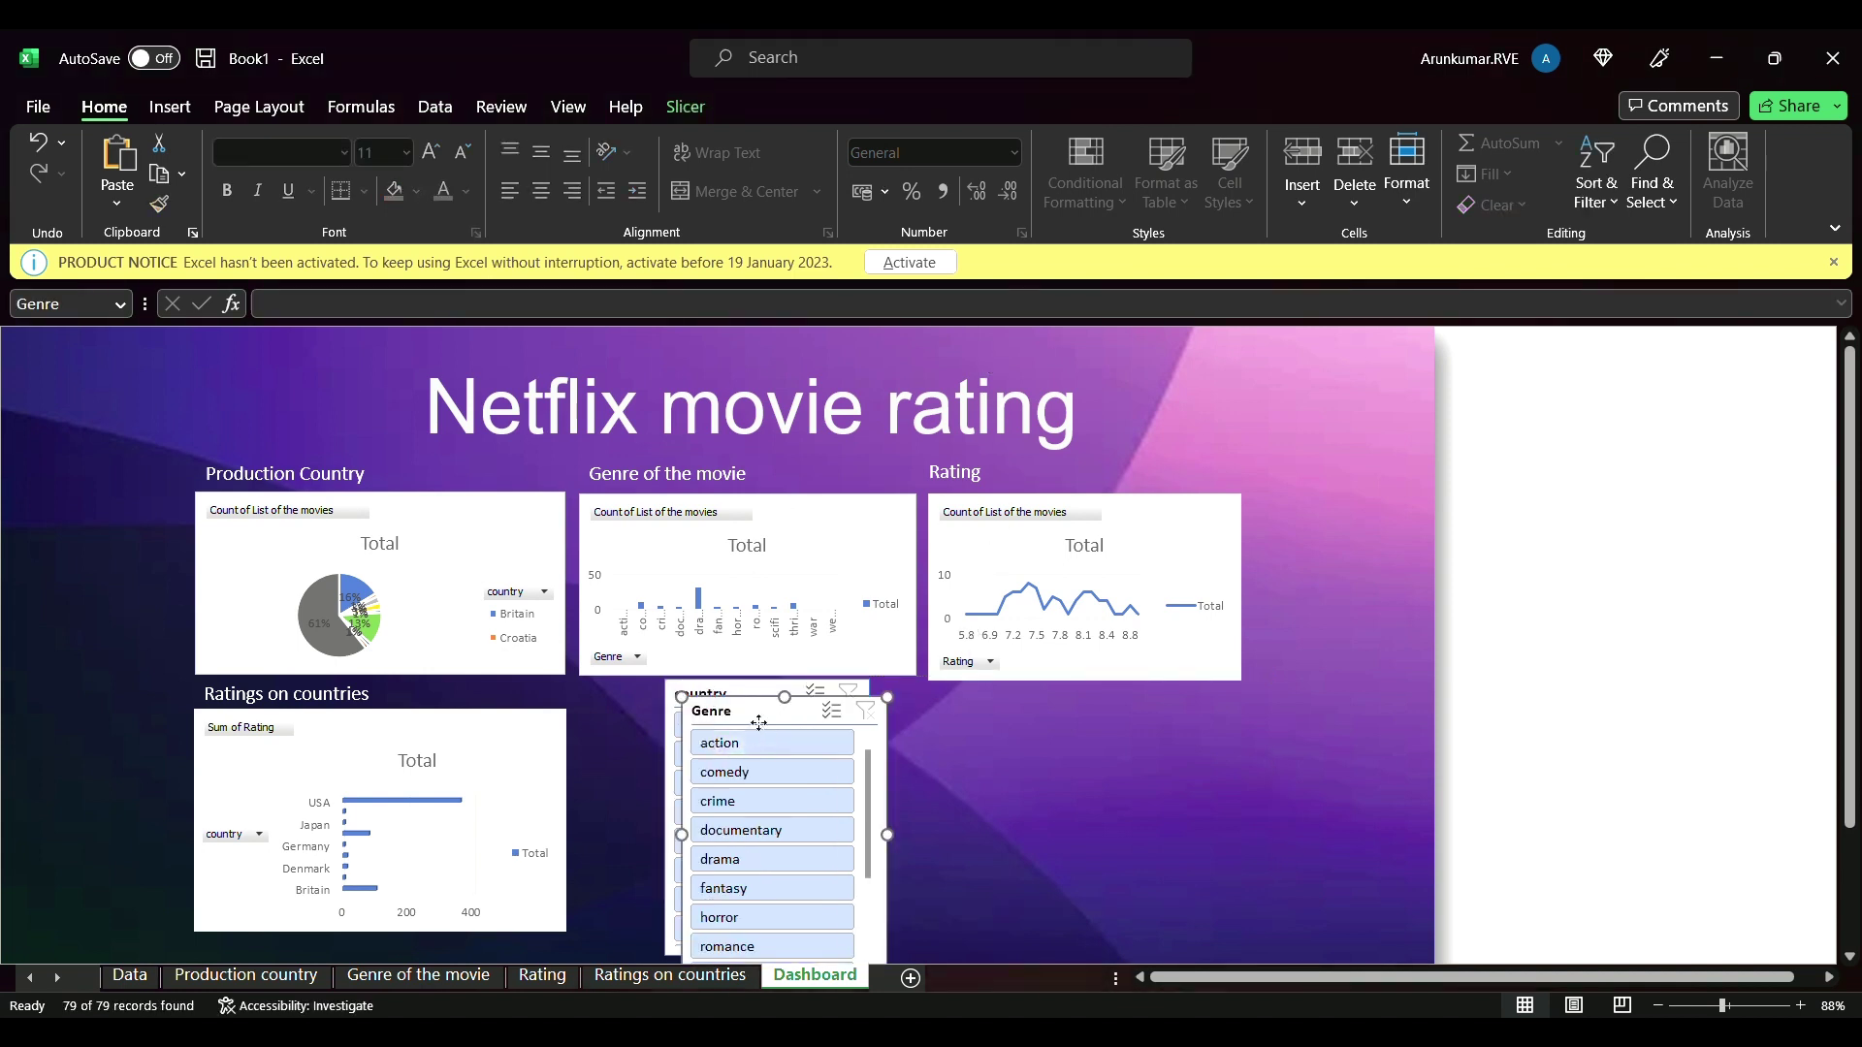
left_click_drag(757, 739, 938, 733)
left_click(1055, 718)
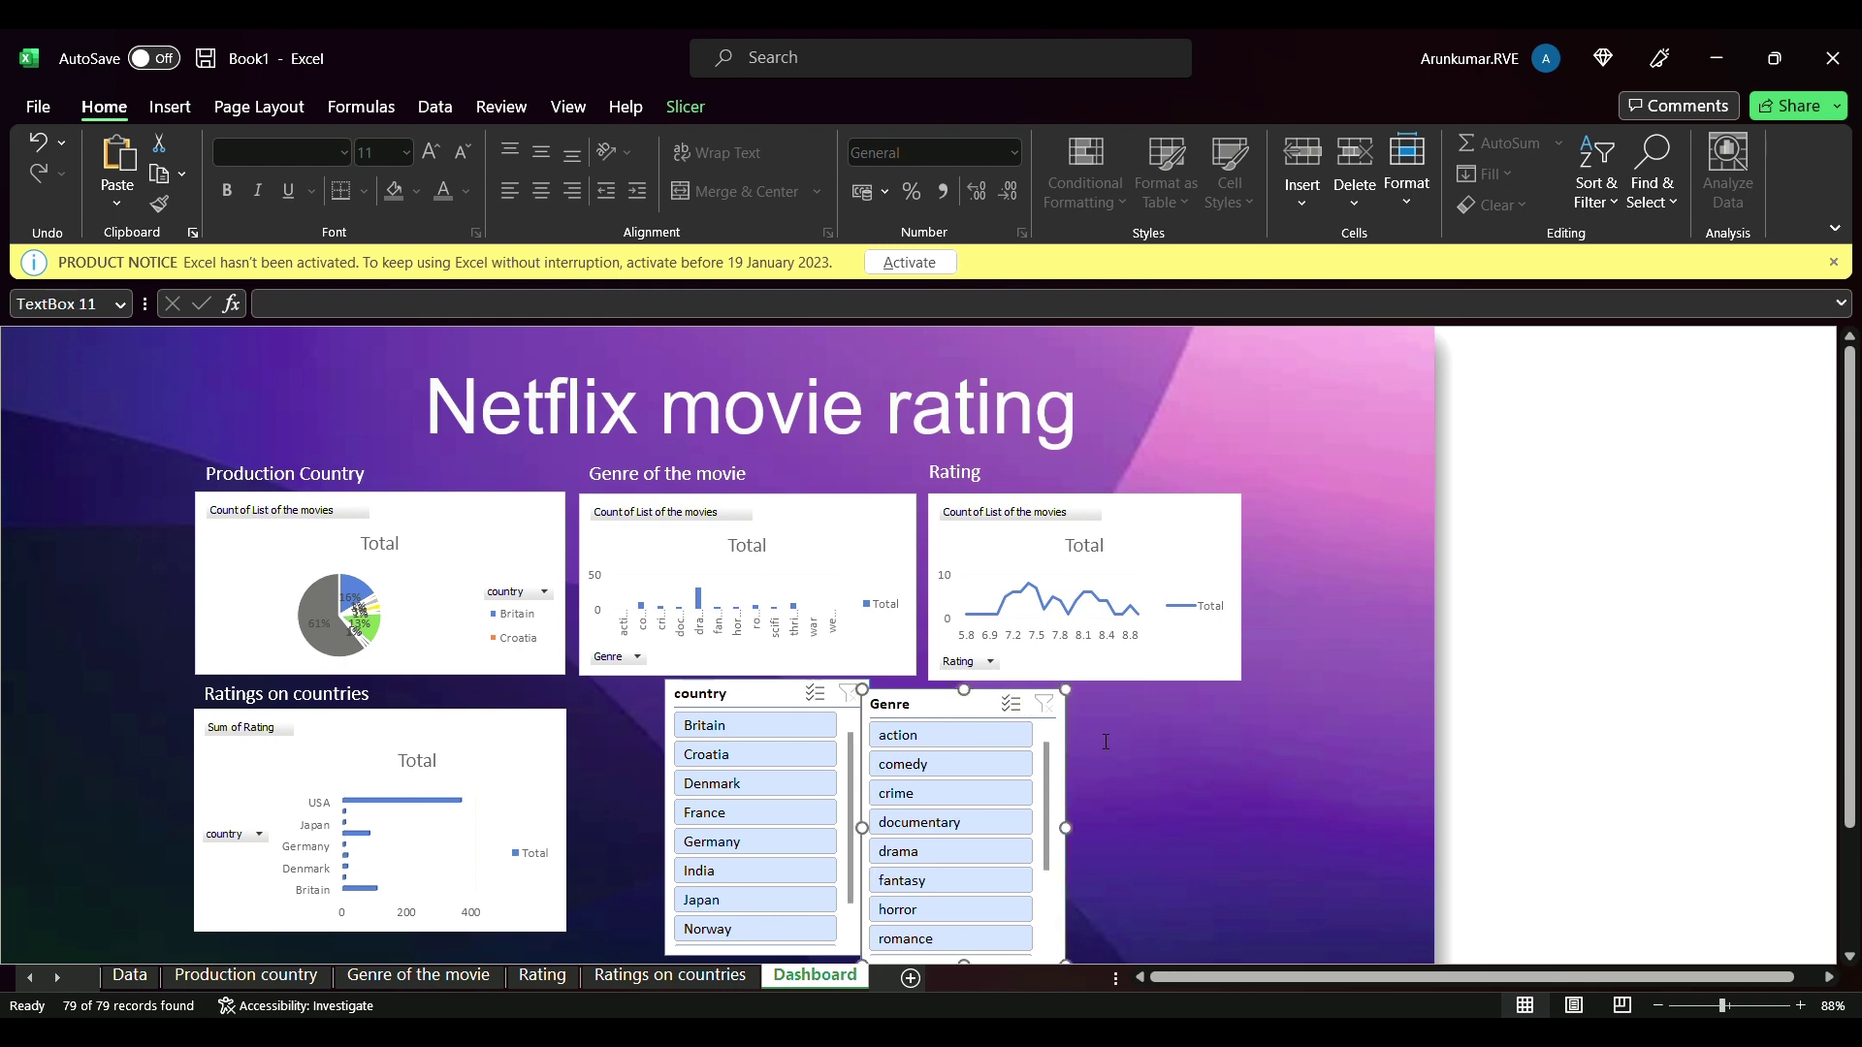
- Move the Rating slicer from the Data sheet onto the Dashboard, right of Genre
left_click(136, 975)
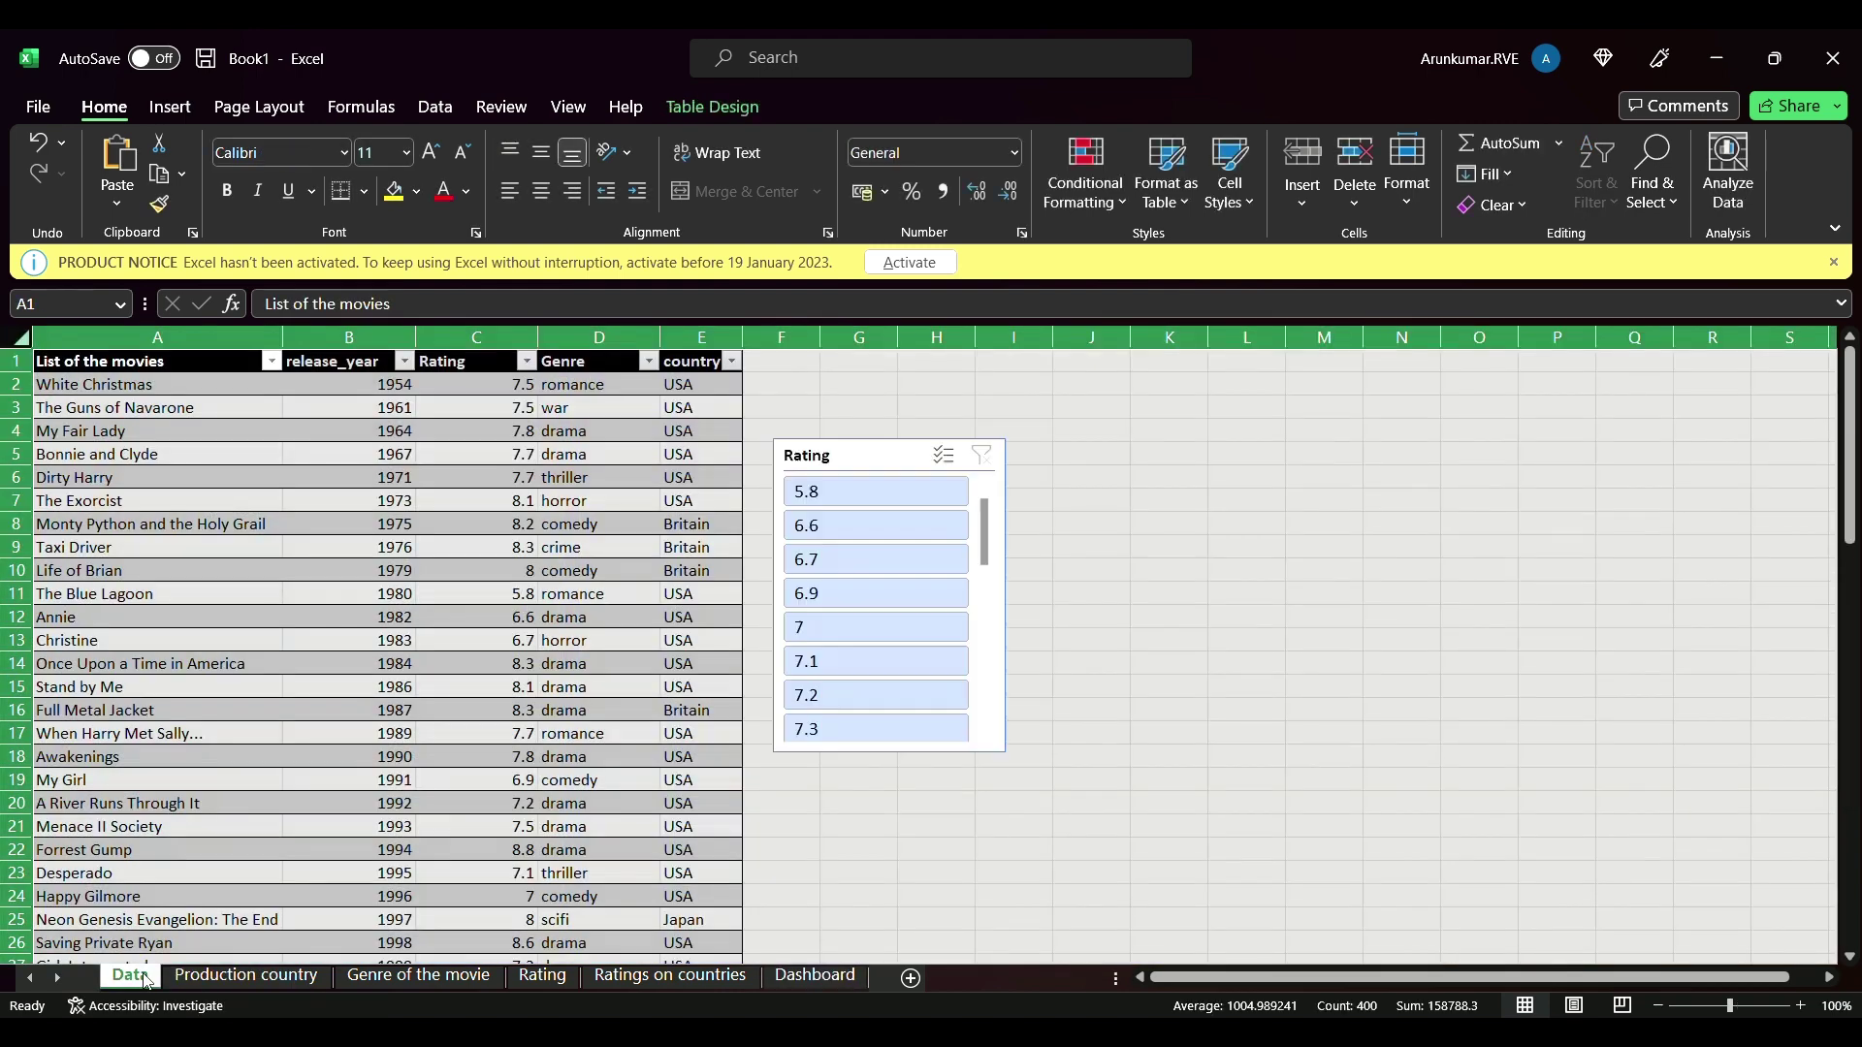
left_click(872, 463)
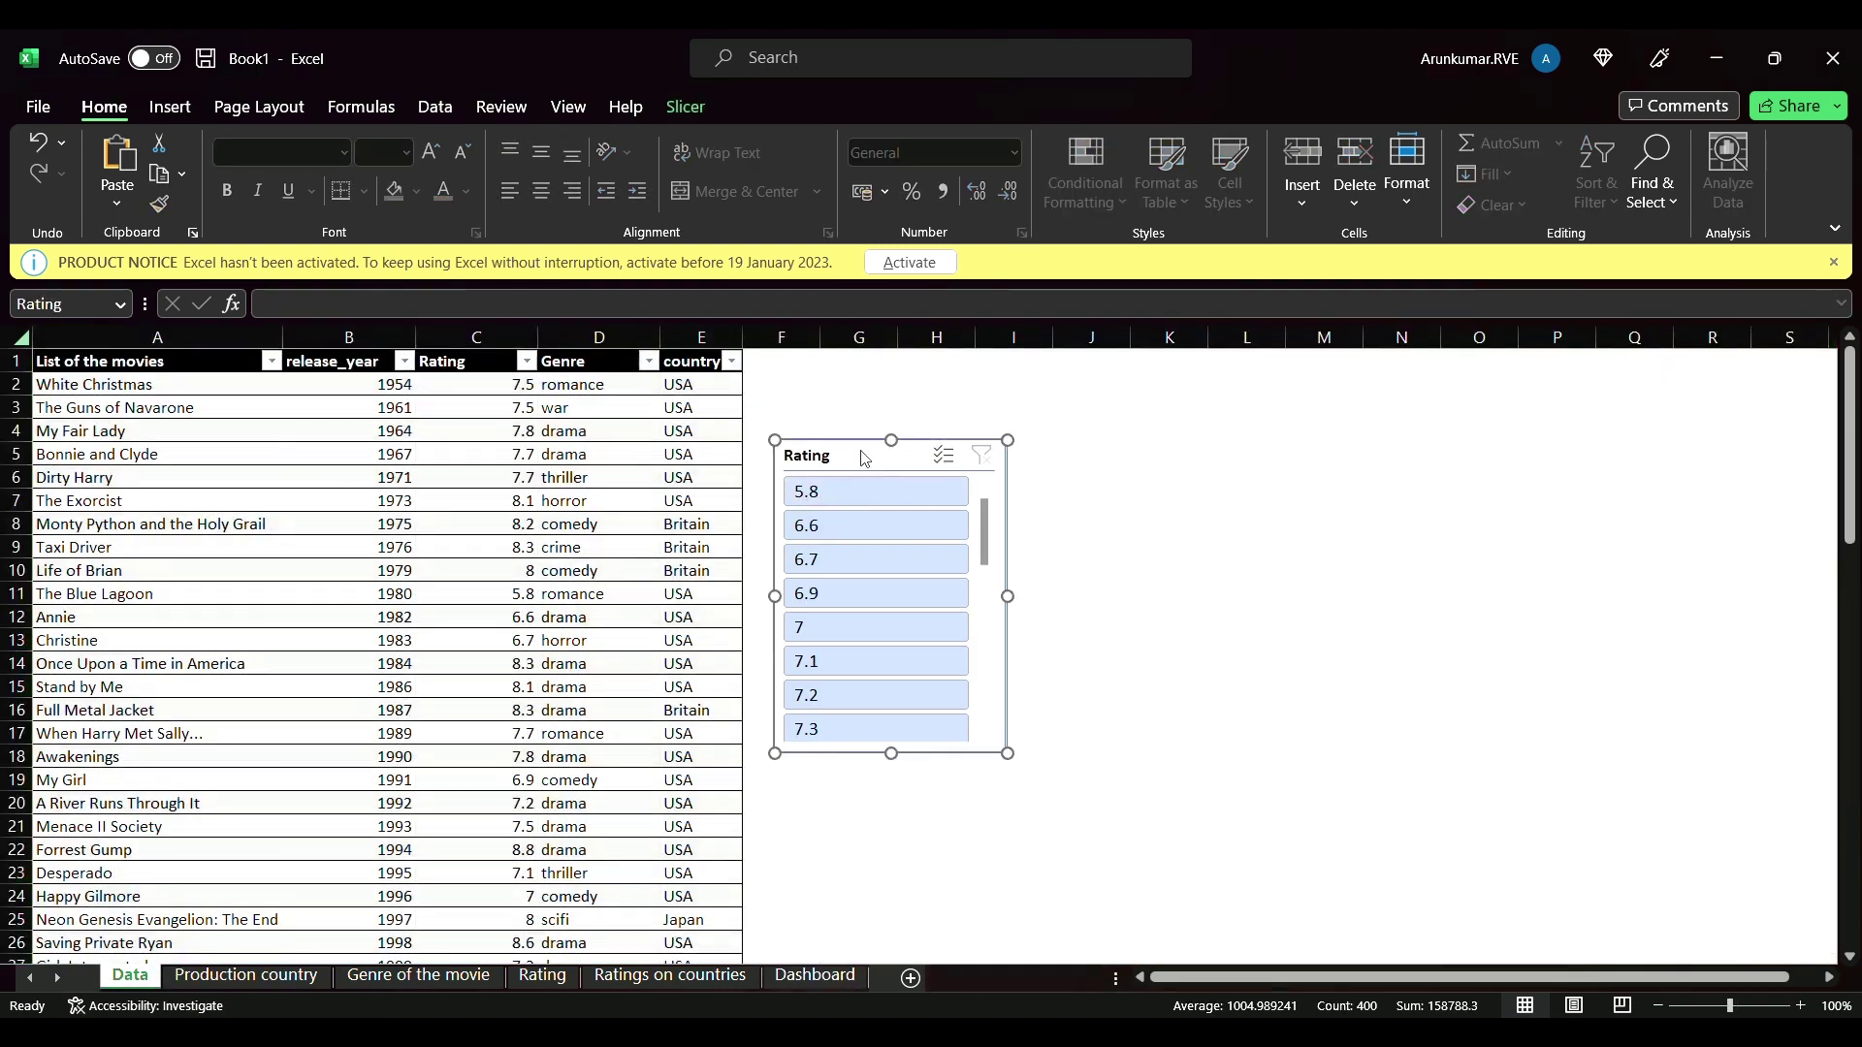
key("Delete")
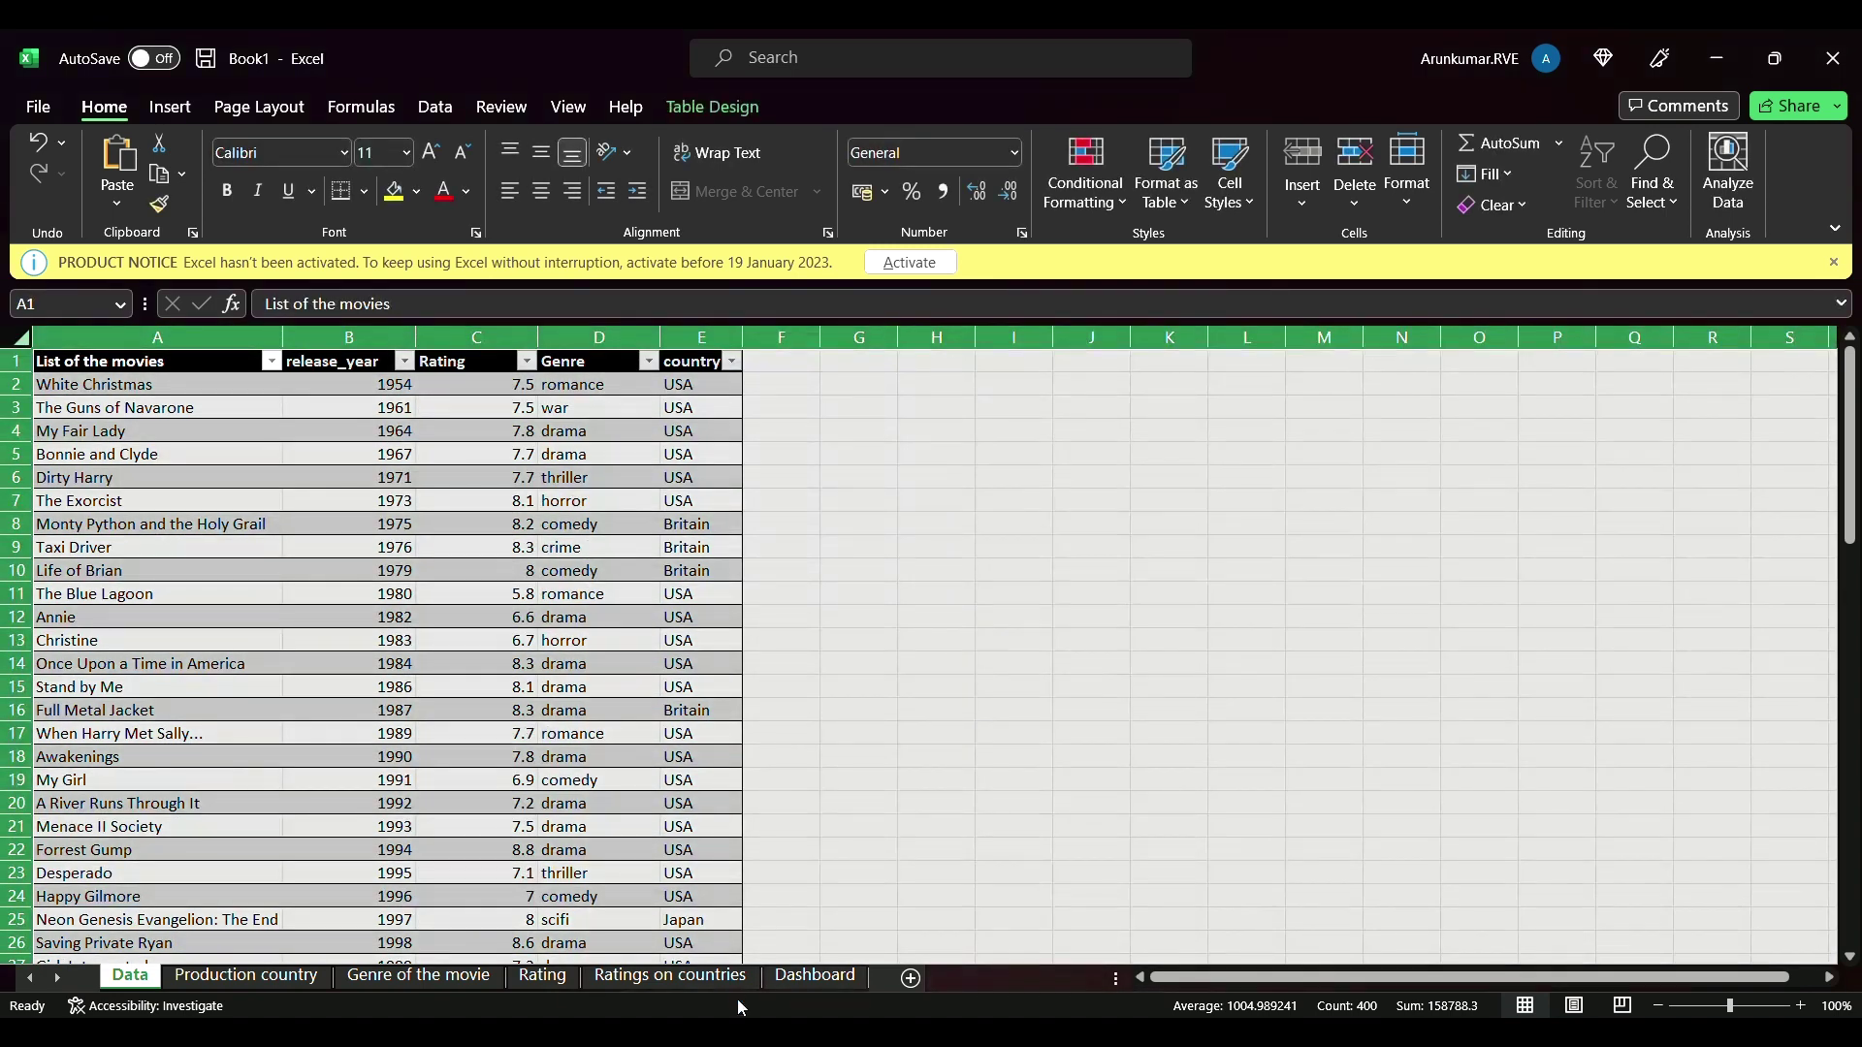
left_click(809, 979)
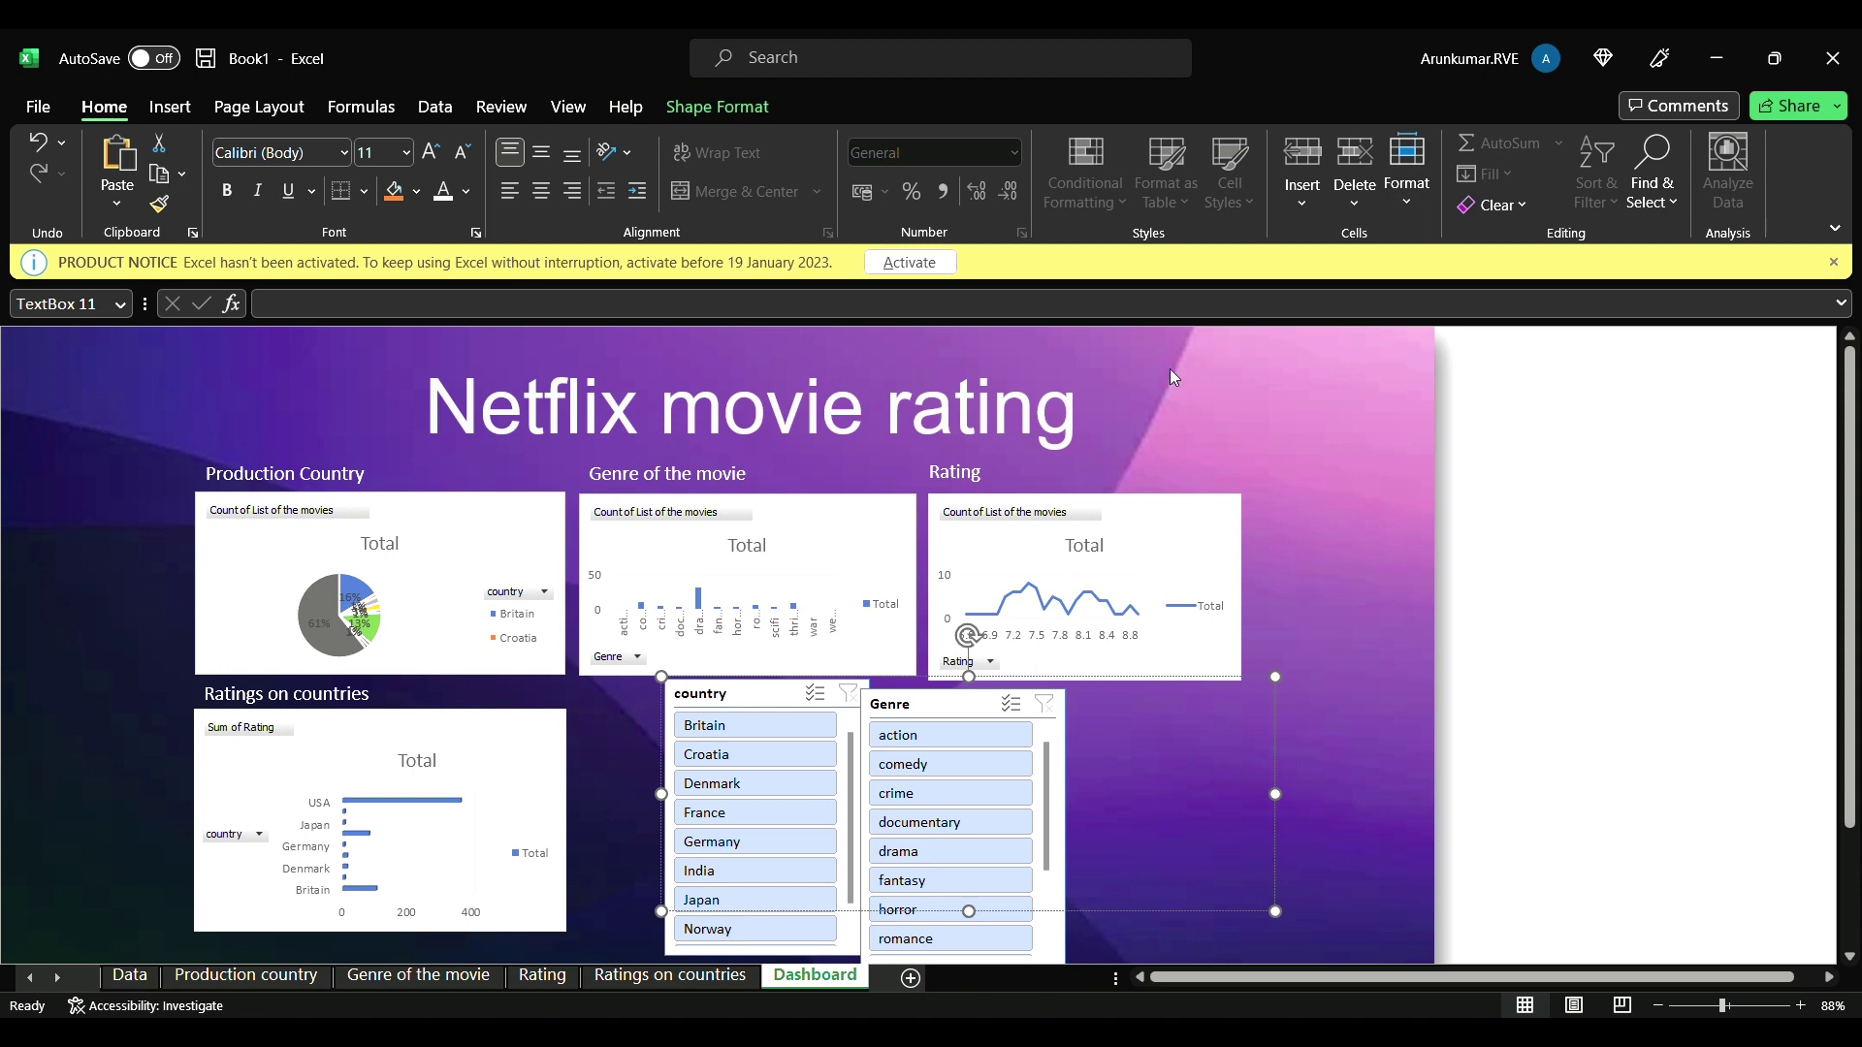
key("ctrl+v")
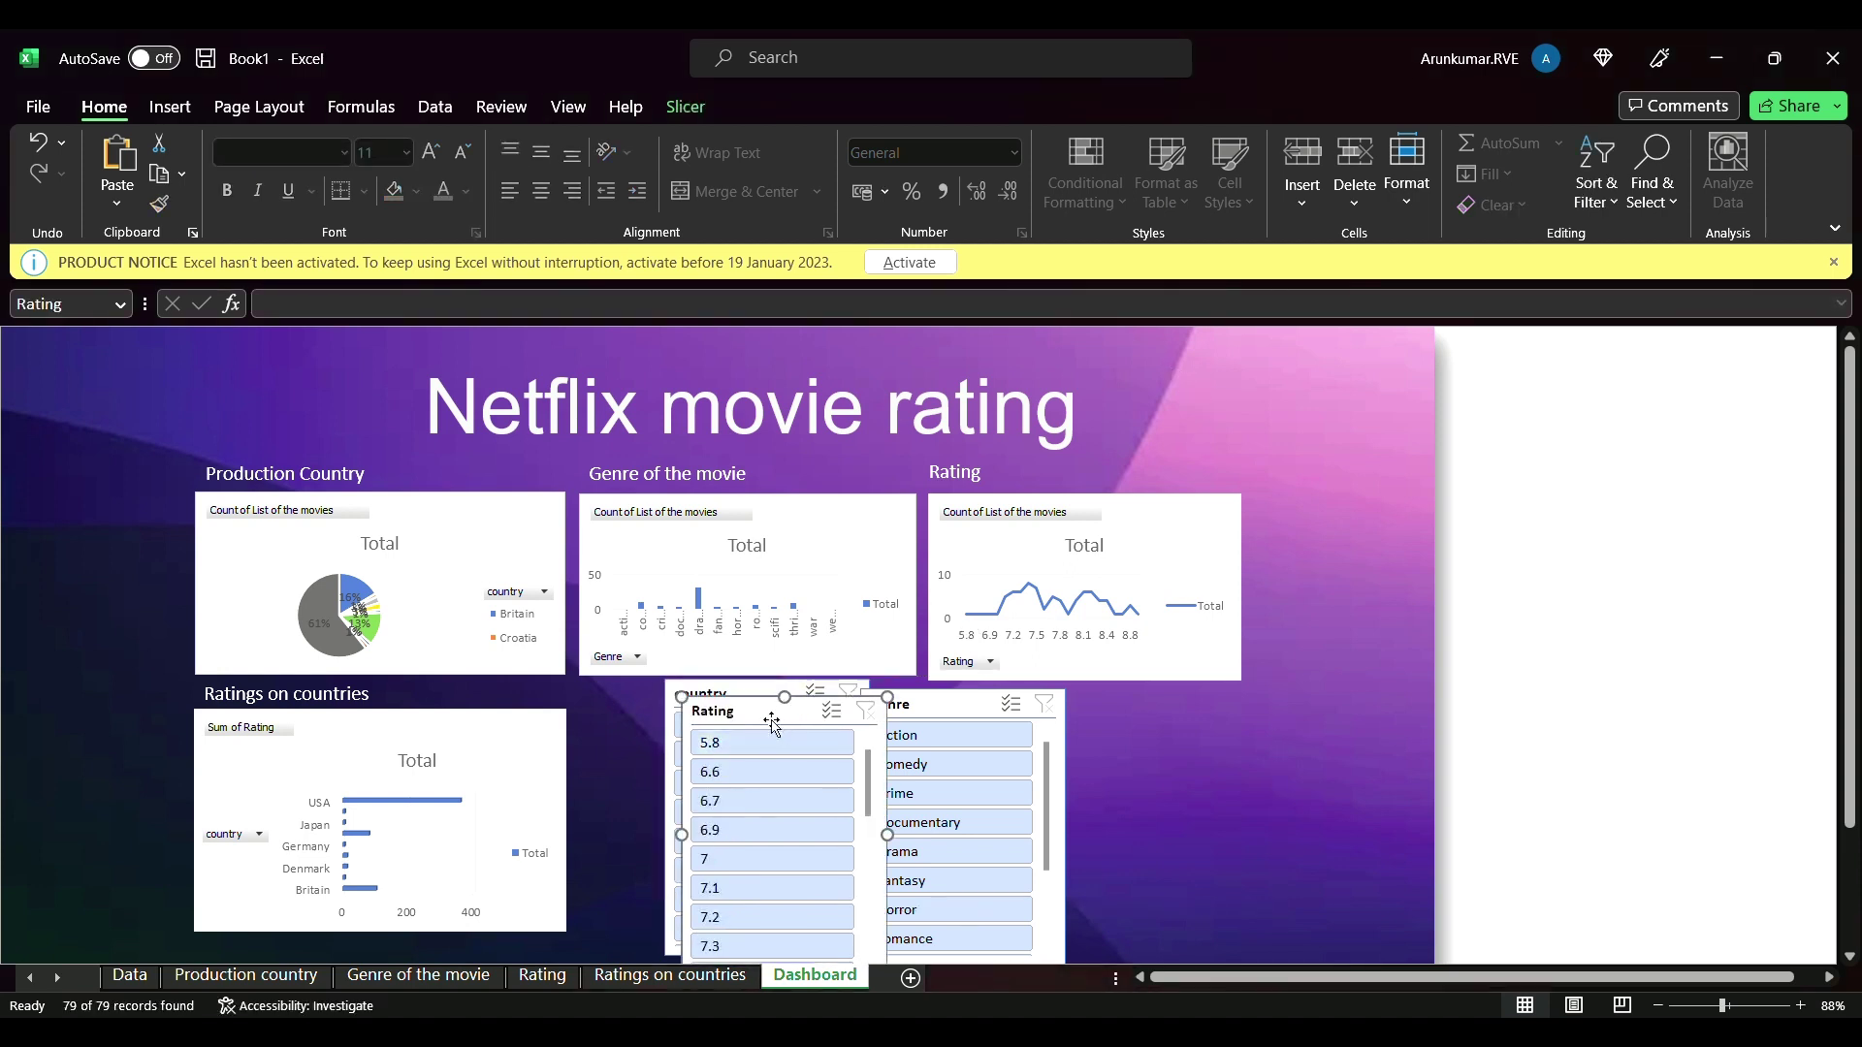
left_click_drag(772, 723, 1163, 710)
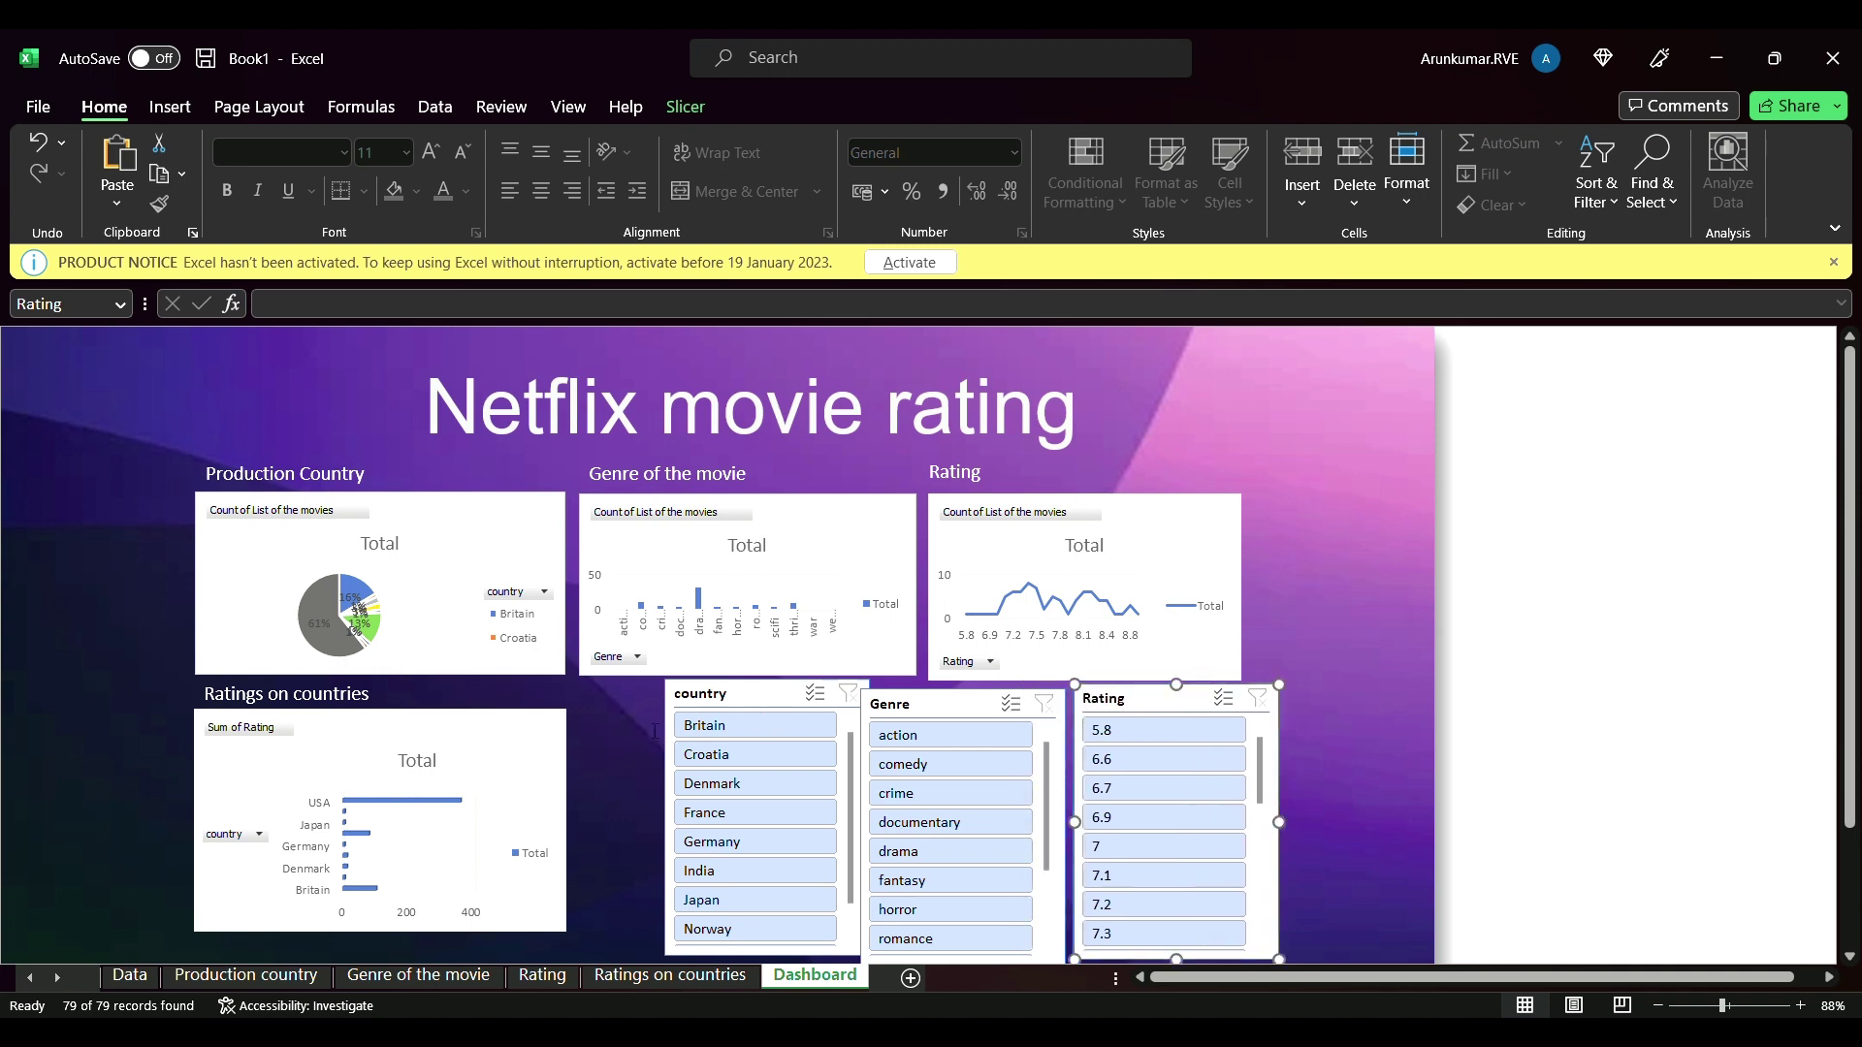
- Line up the country, Genre and Rating slicers side by side and widen country and Genre slightly
left_click_drag(764, 705, 676, 703)
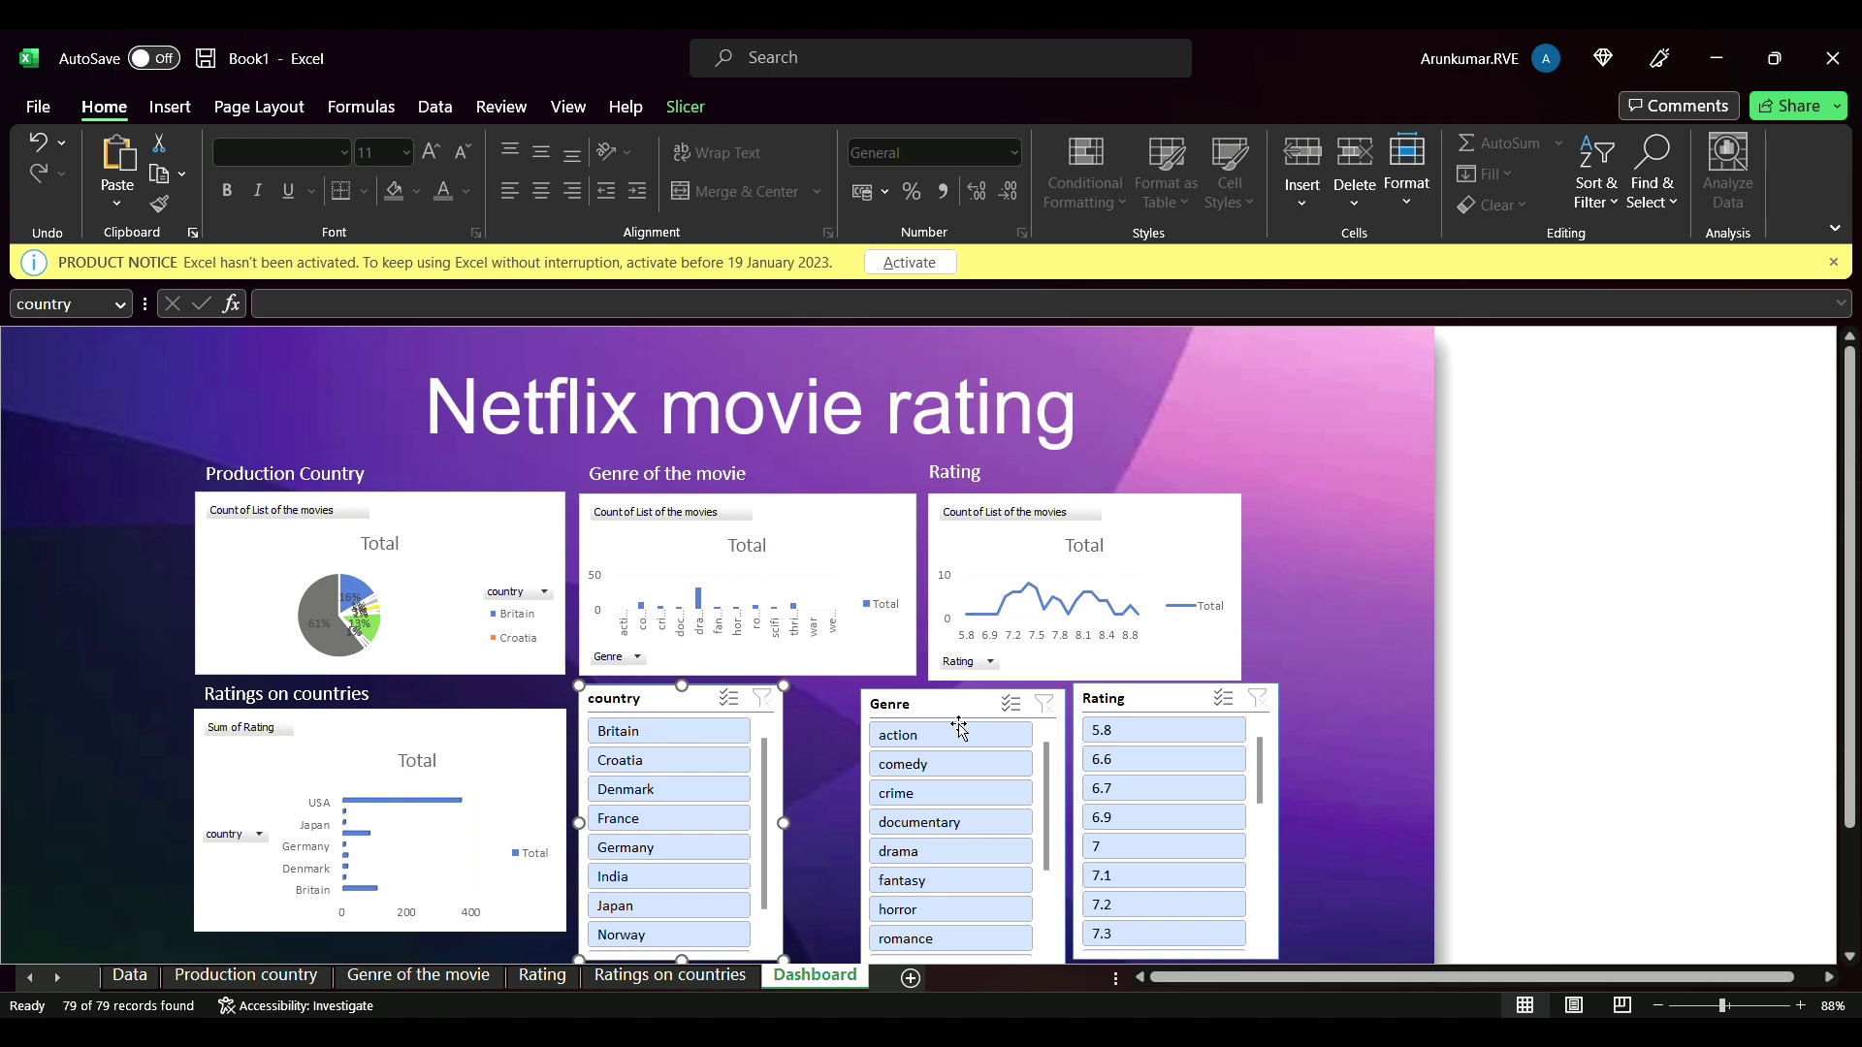
left_click_drag(960, 729, 901, 717)
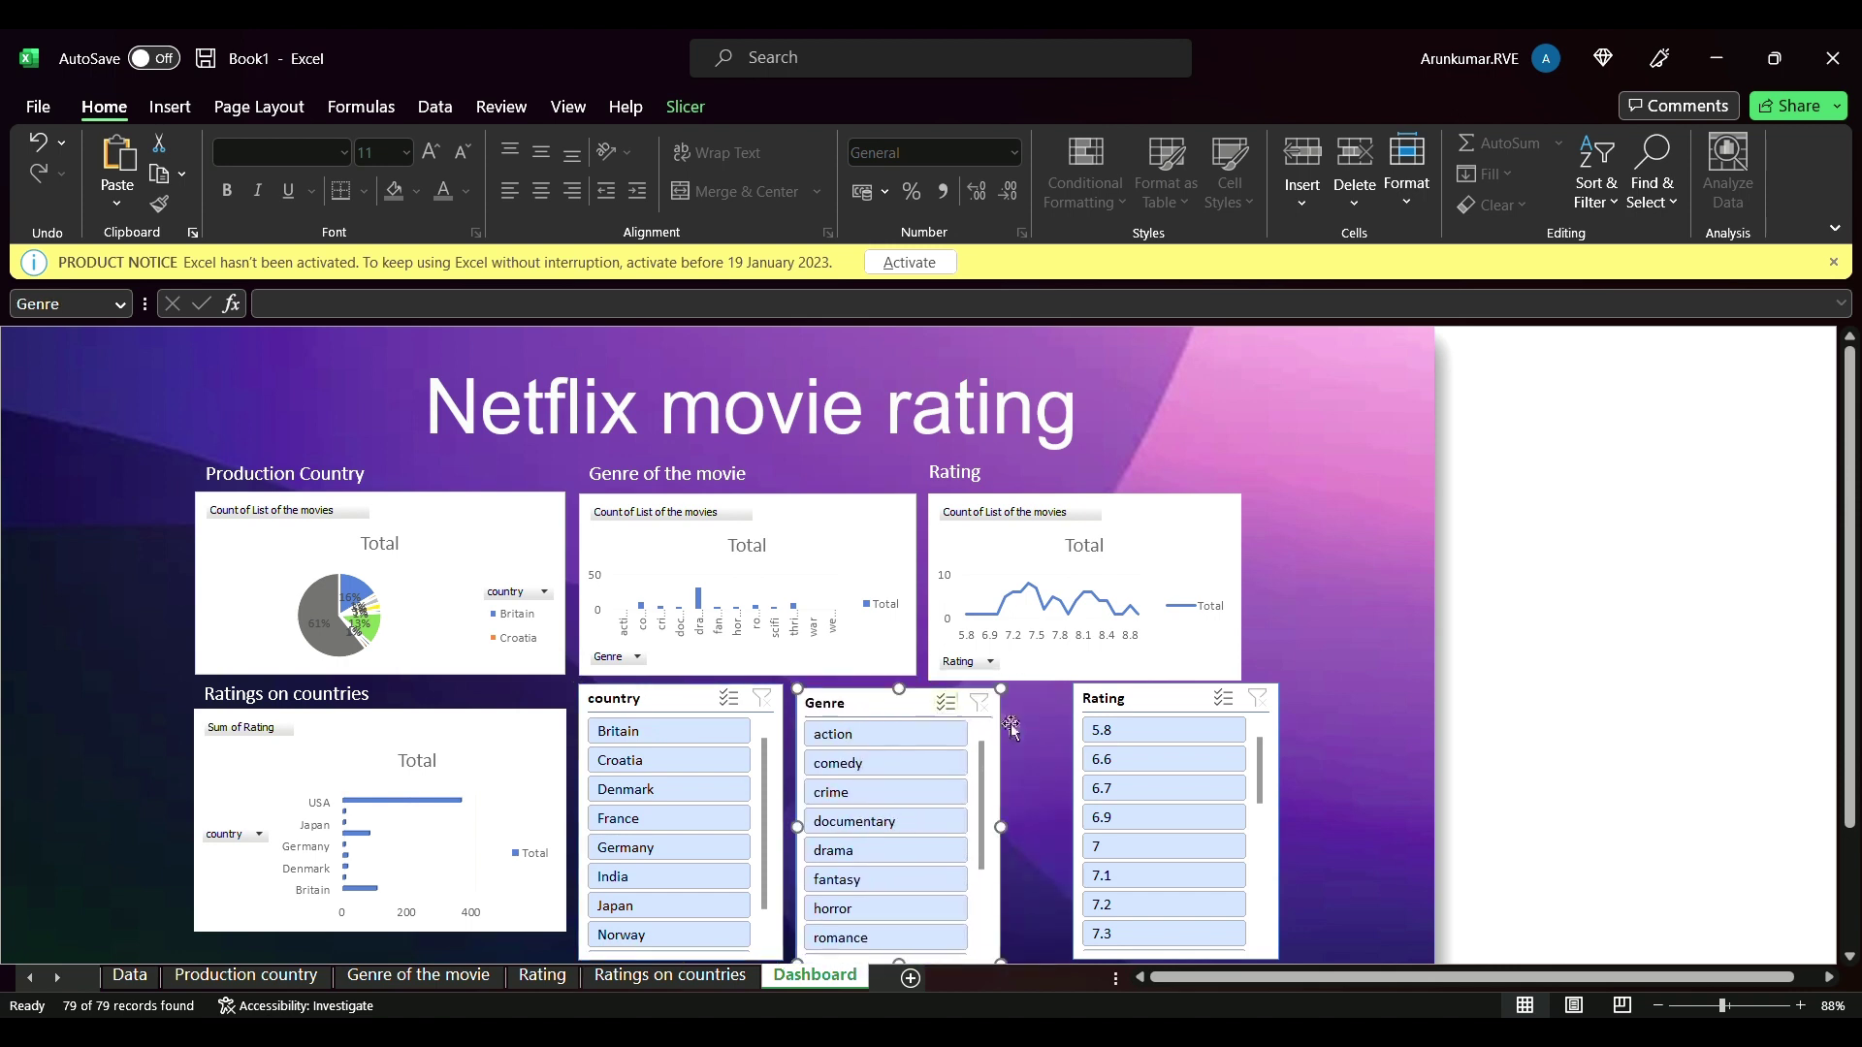
left_click_drag(1171, 715, 1130, 716)
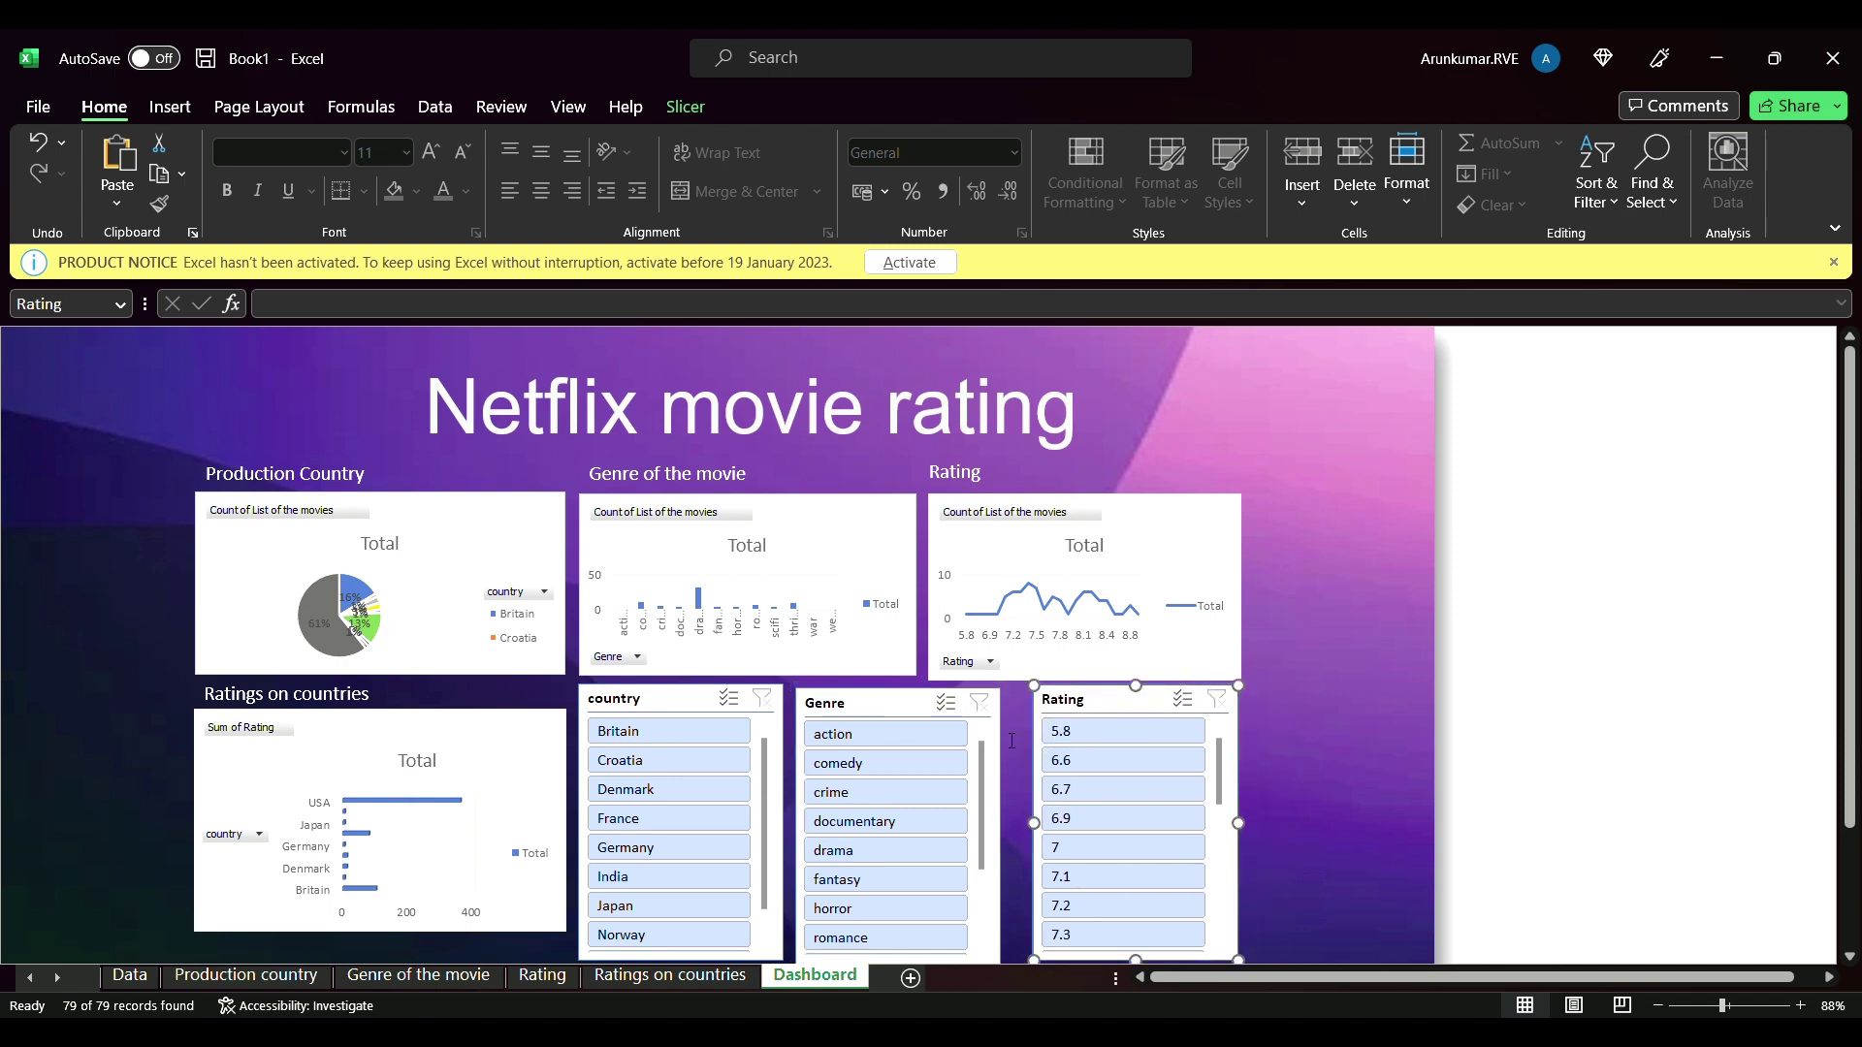
left_click_drag(1007, 743, 1028, 742)
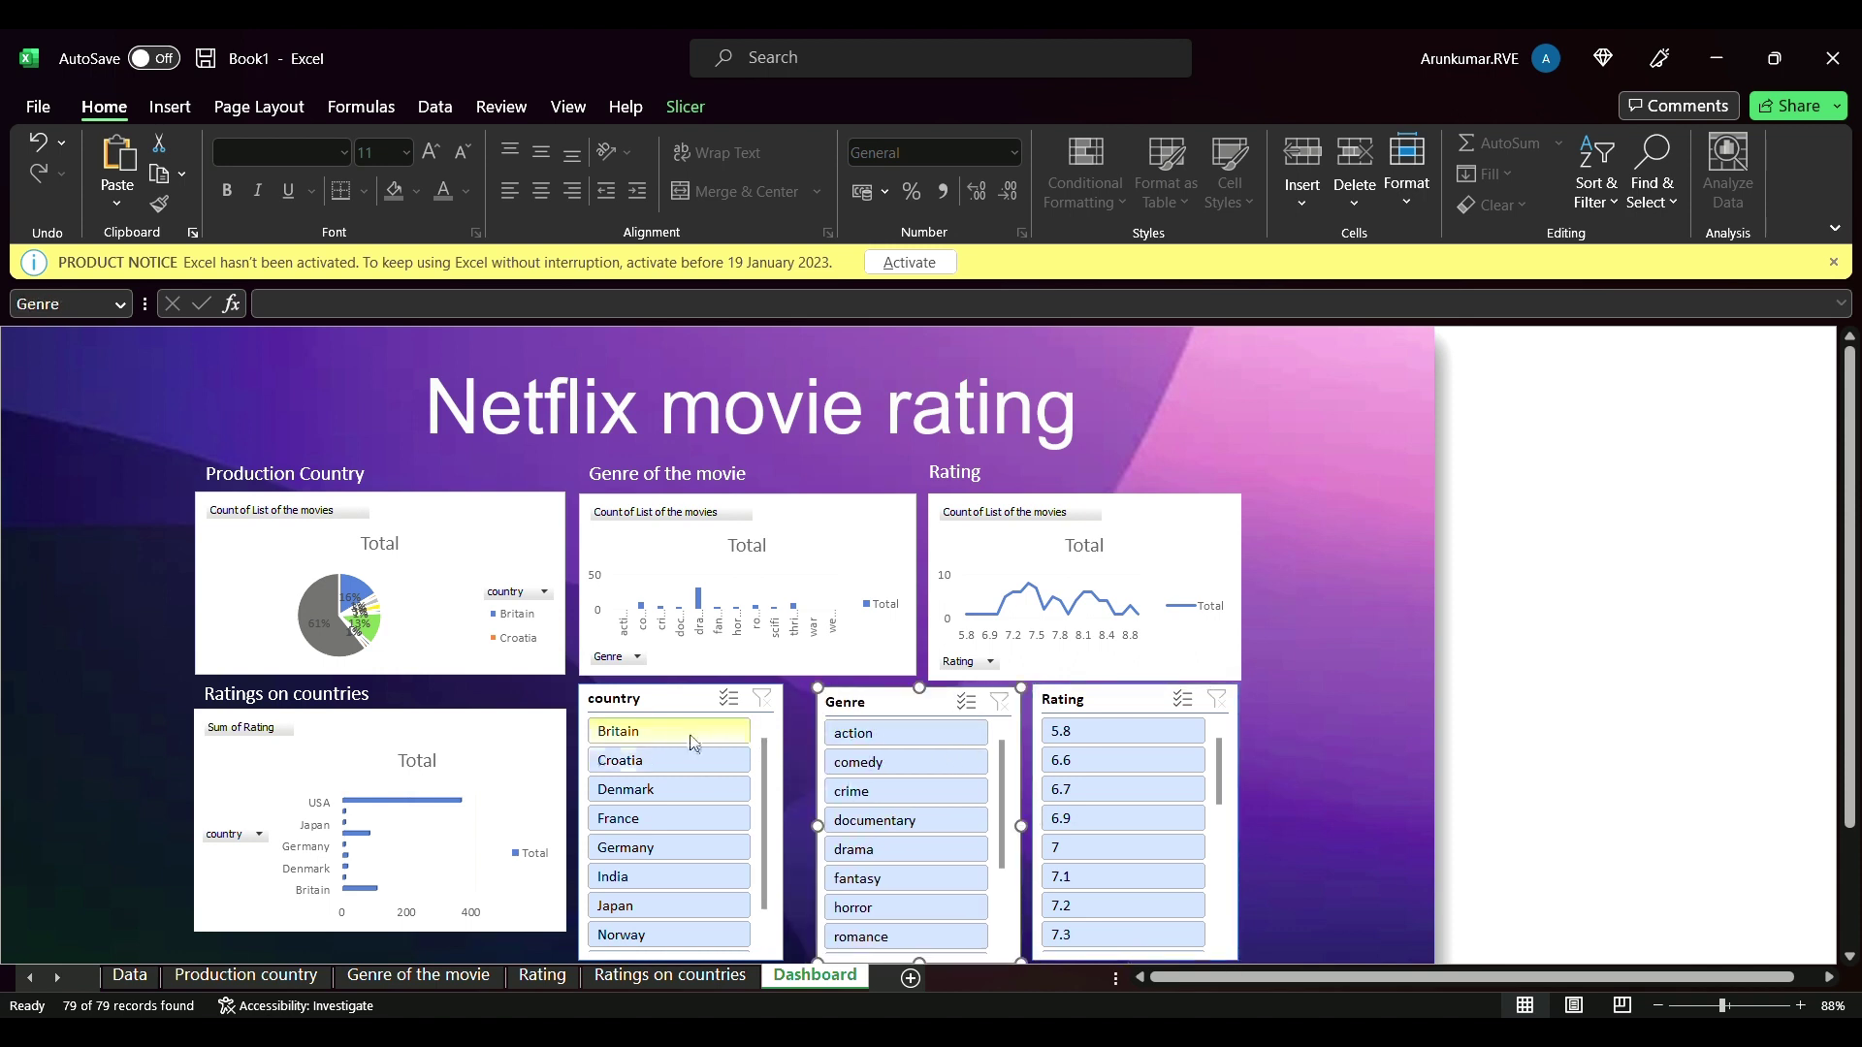
left_click(765, 785)
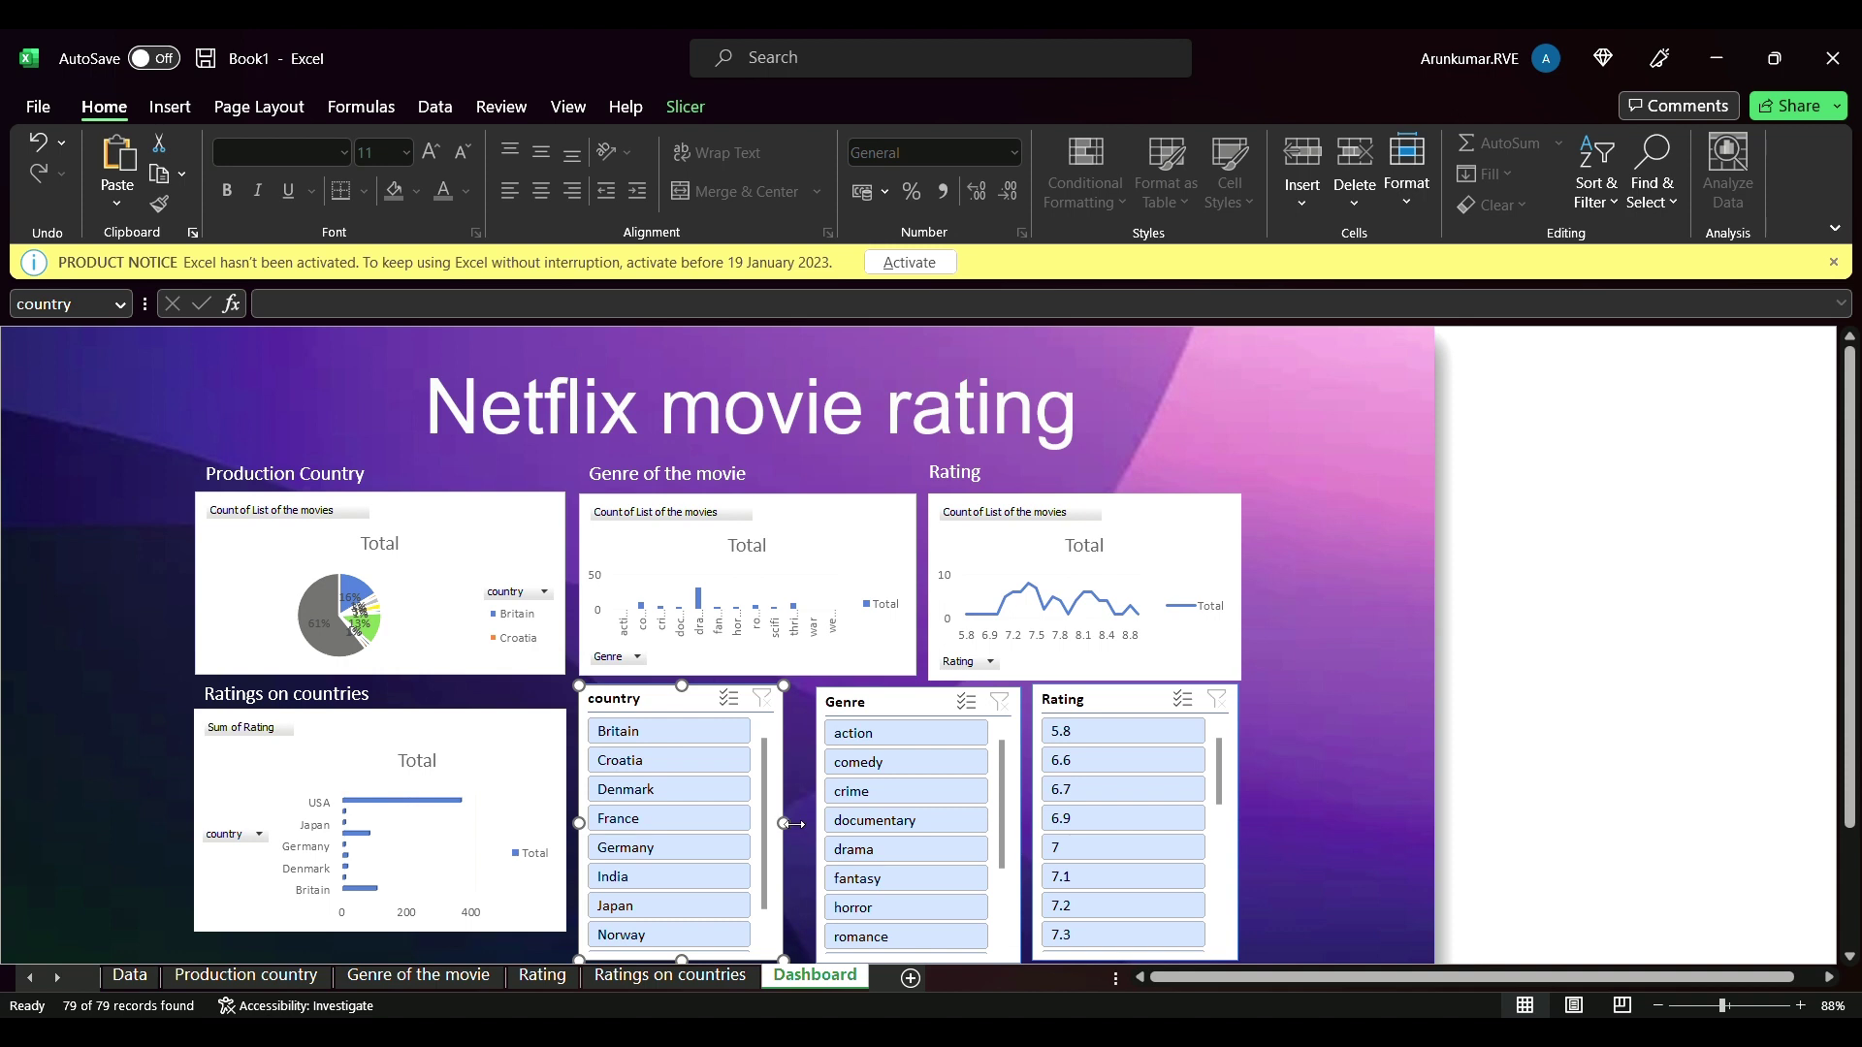
left_click_drag(798, 835, 810, 836)
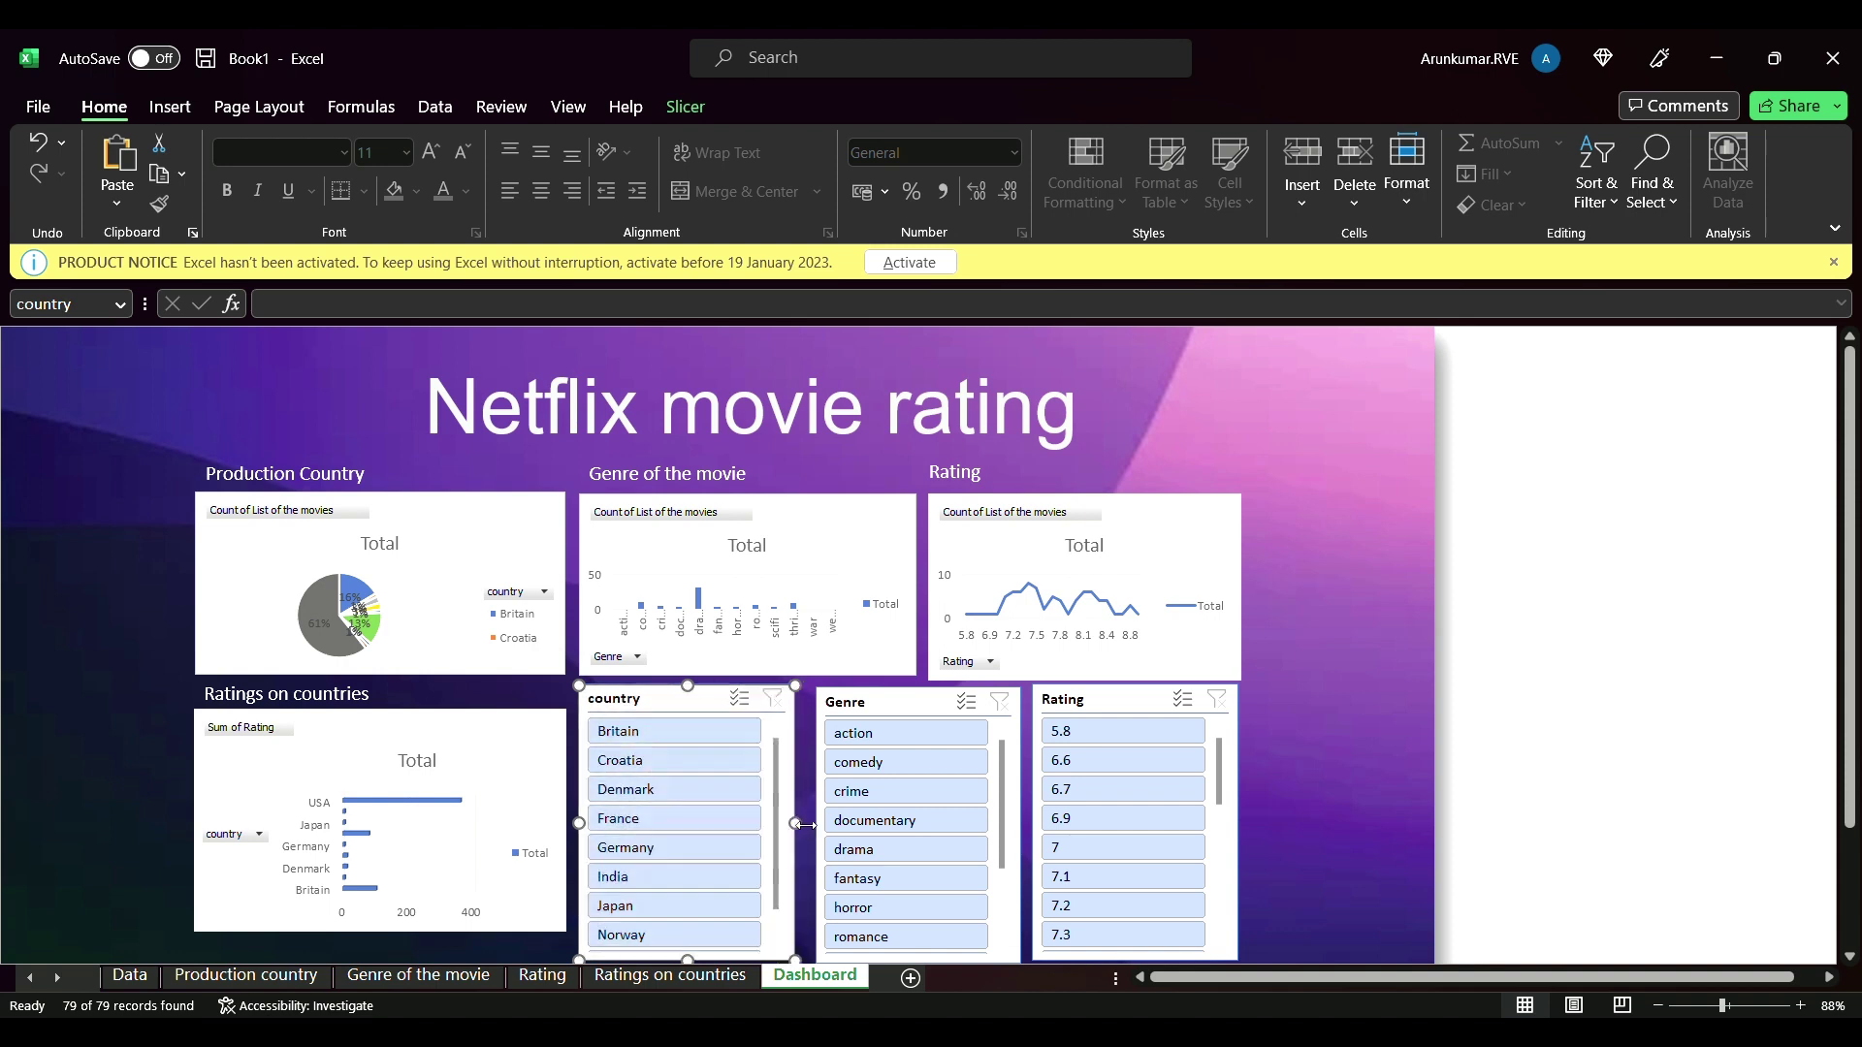
left_click(897, 720)
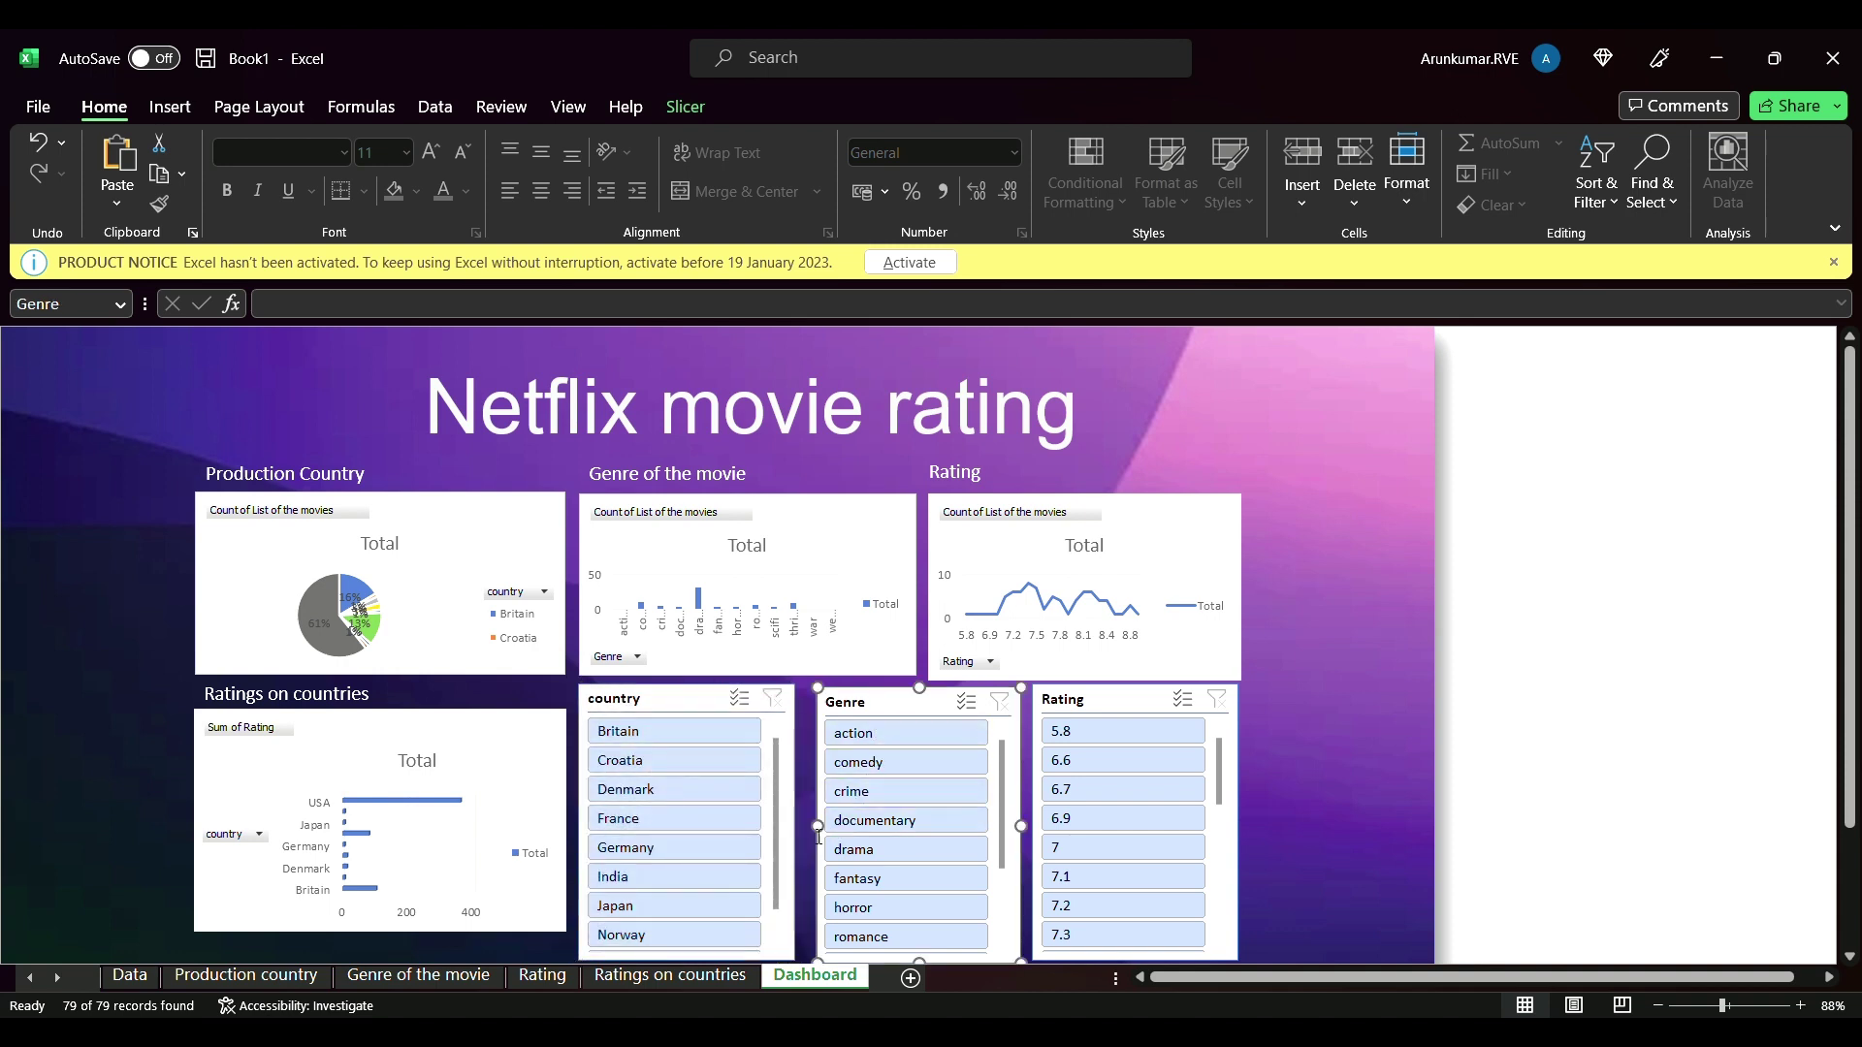
left_click_drag(829, 831, 821, 836)
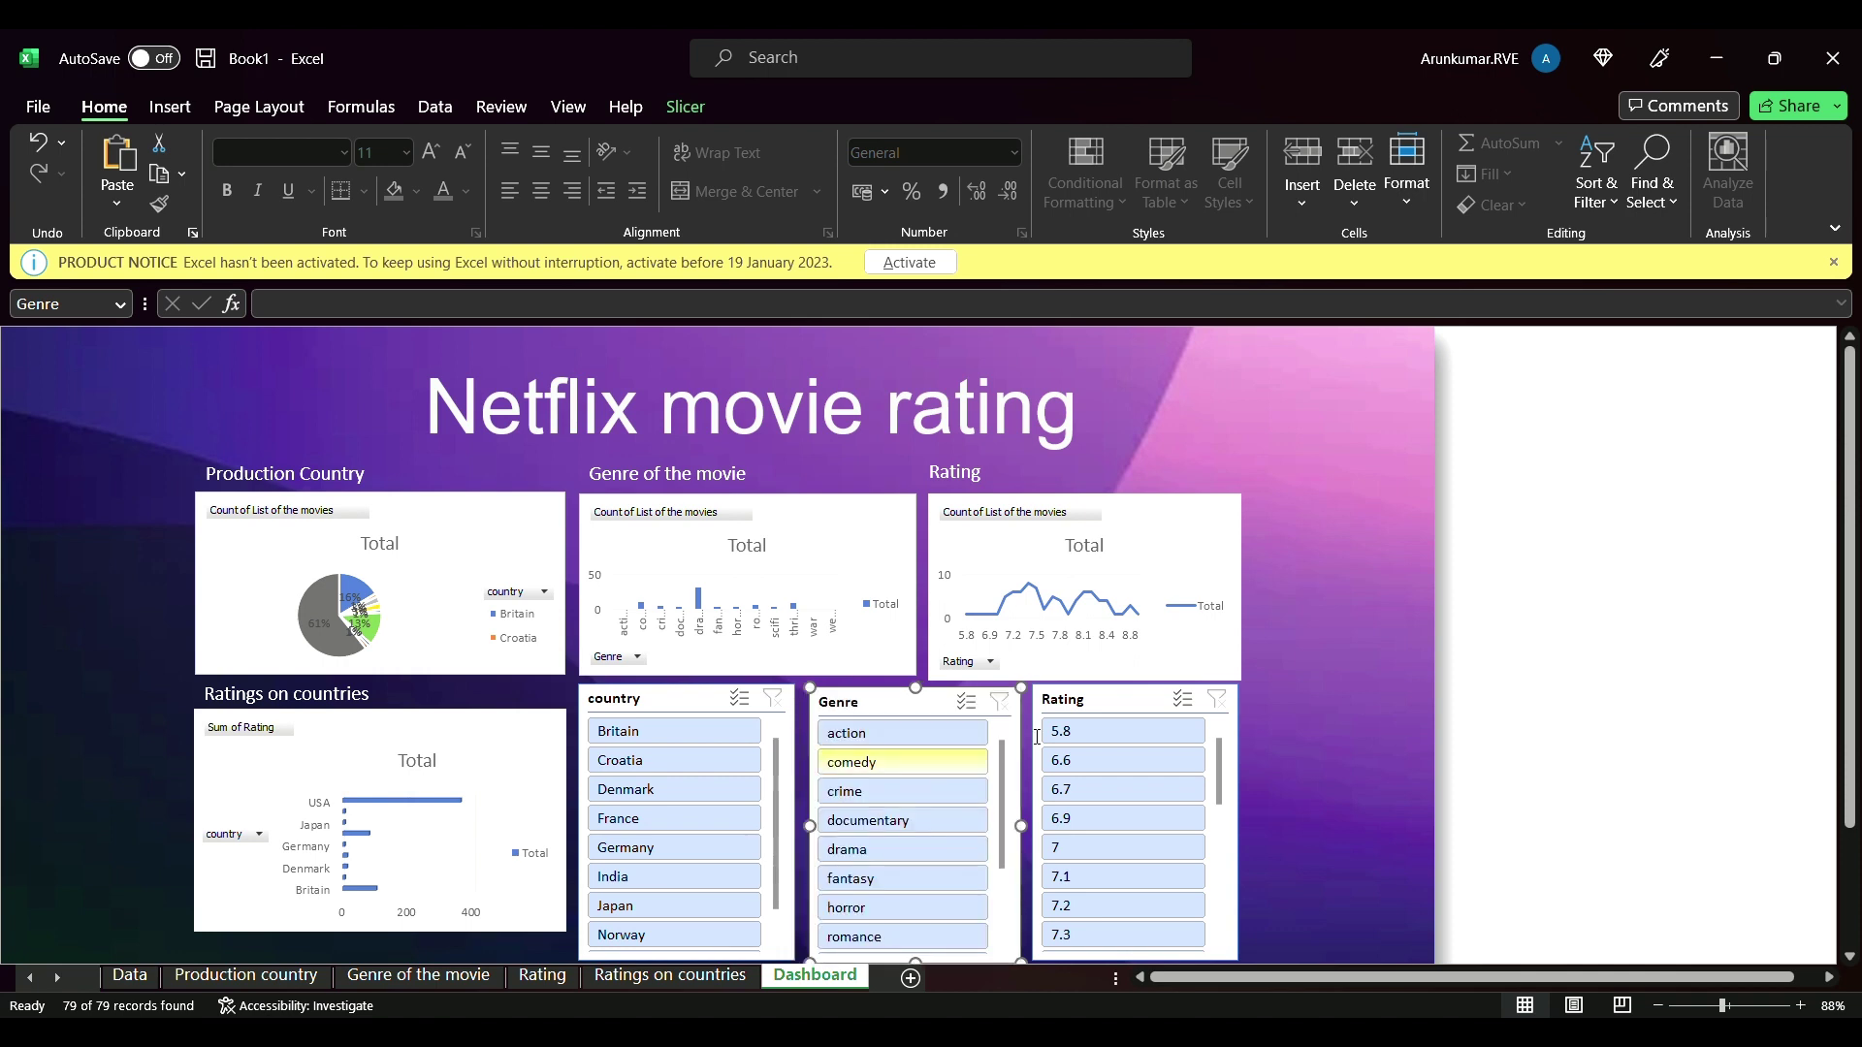
- Make the Rating pivot chart slightly shorter so it sits above the slicers
left_click(1079, 657)
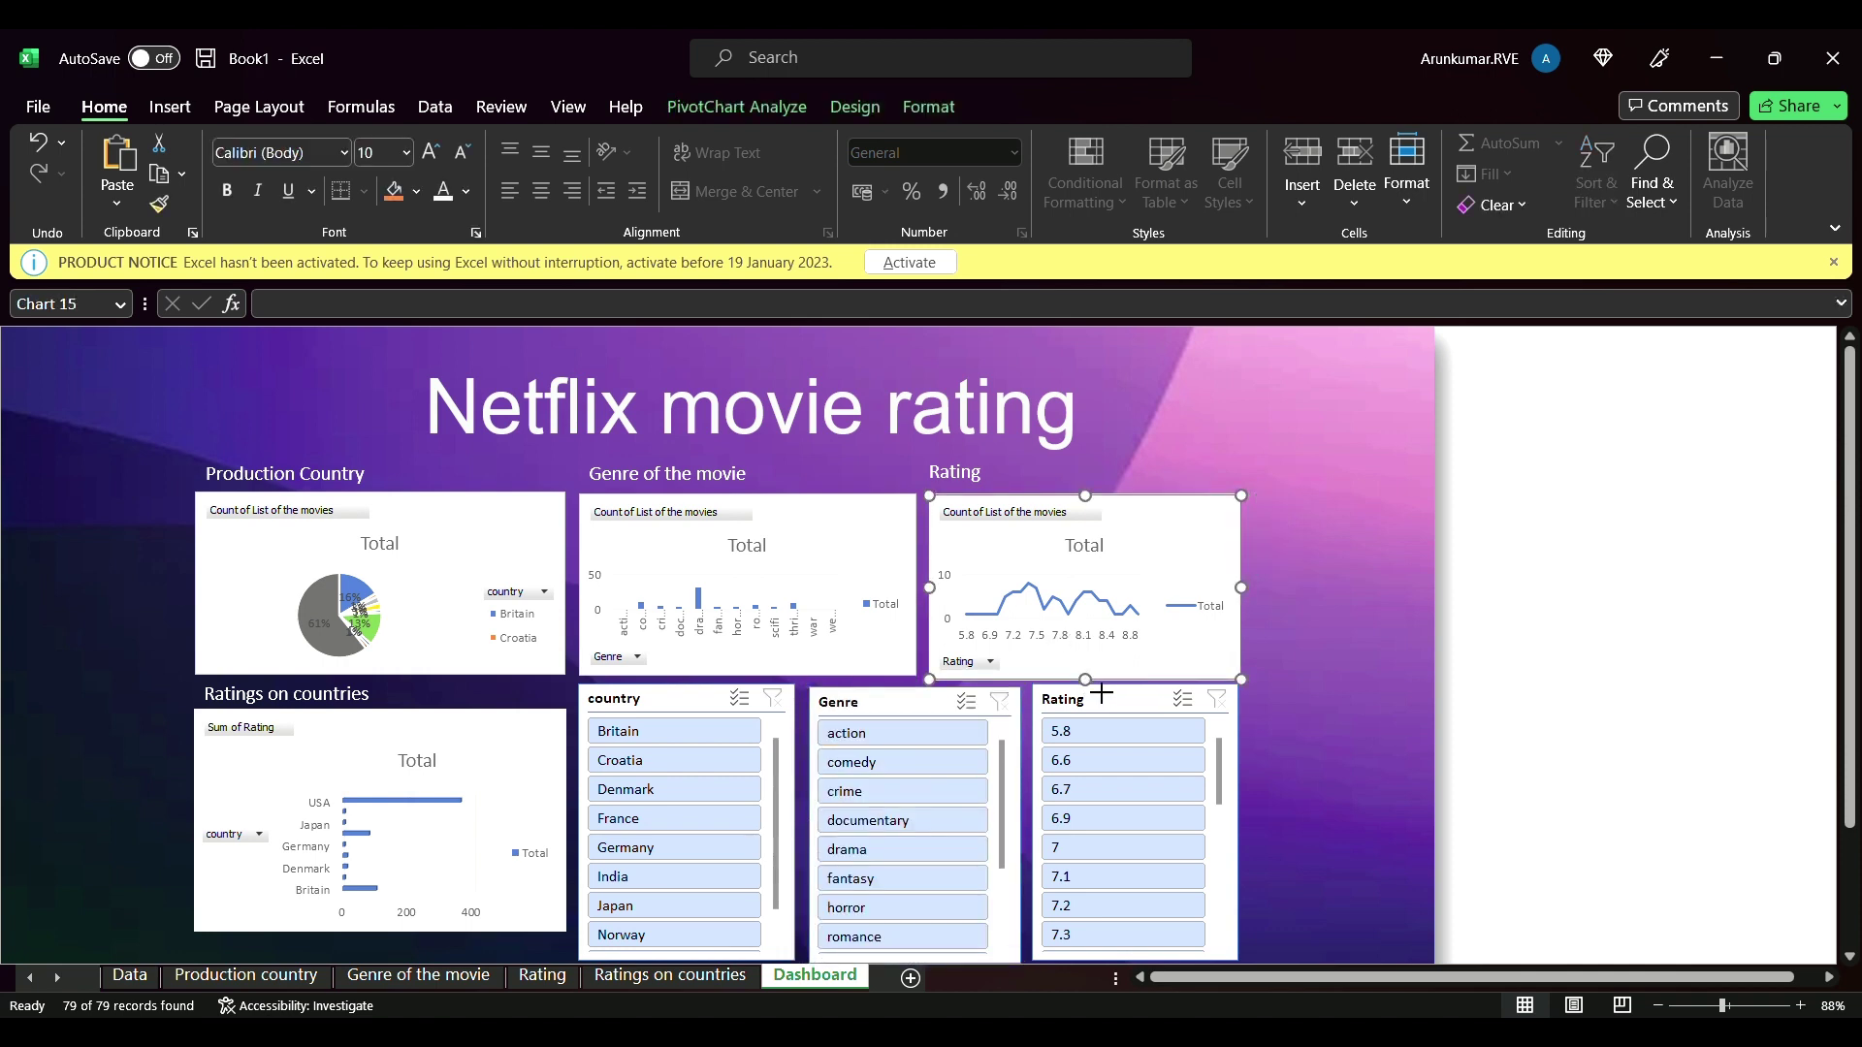
left_click_drag(1085, 680, 1085, 673)
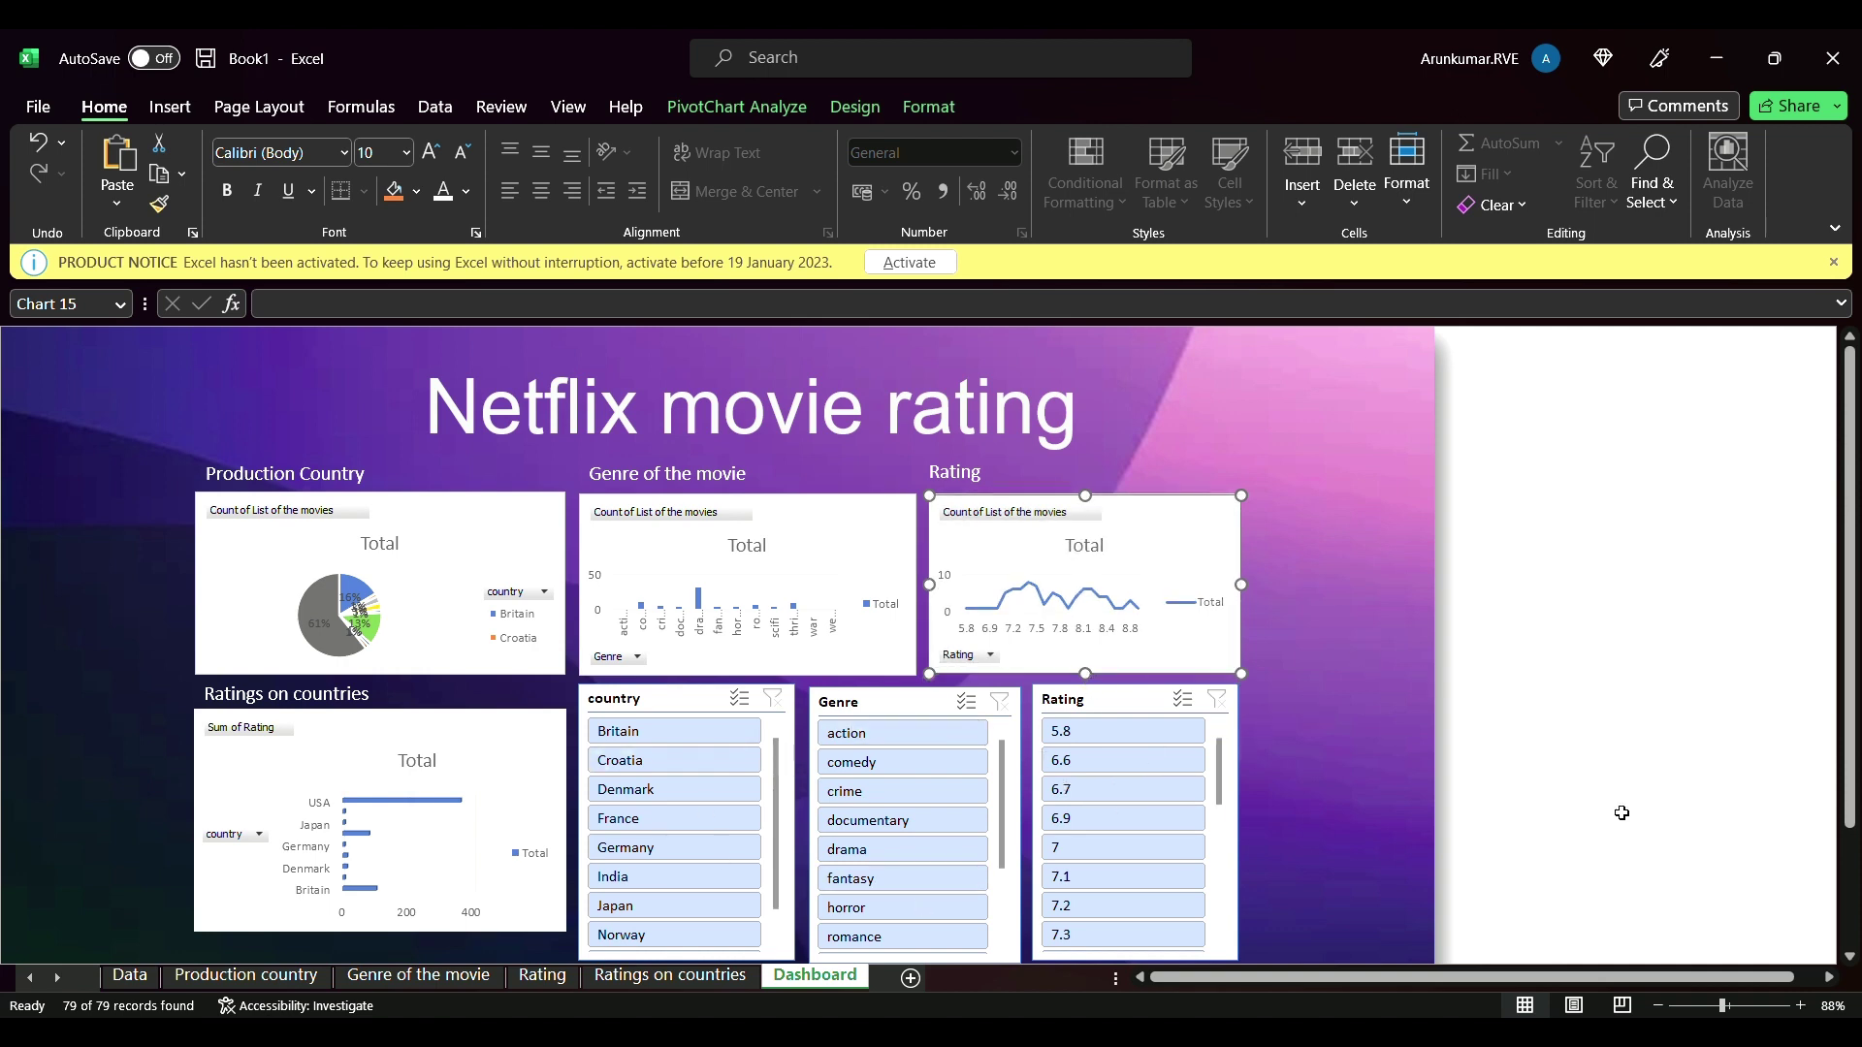
left_click_drag(1724, 1007, 1718, 1006)
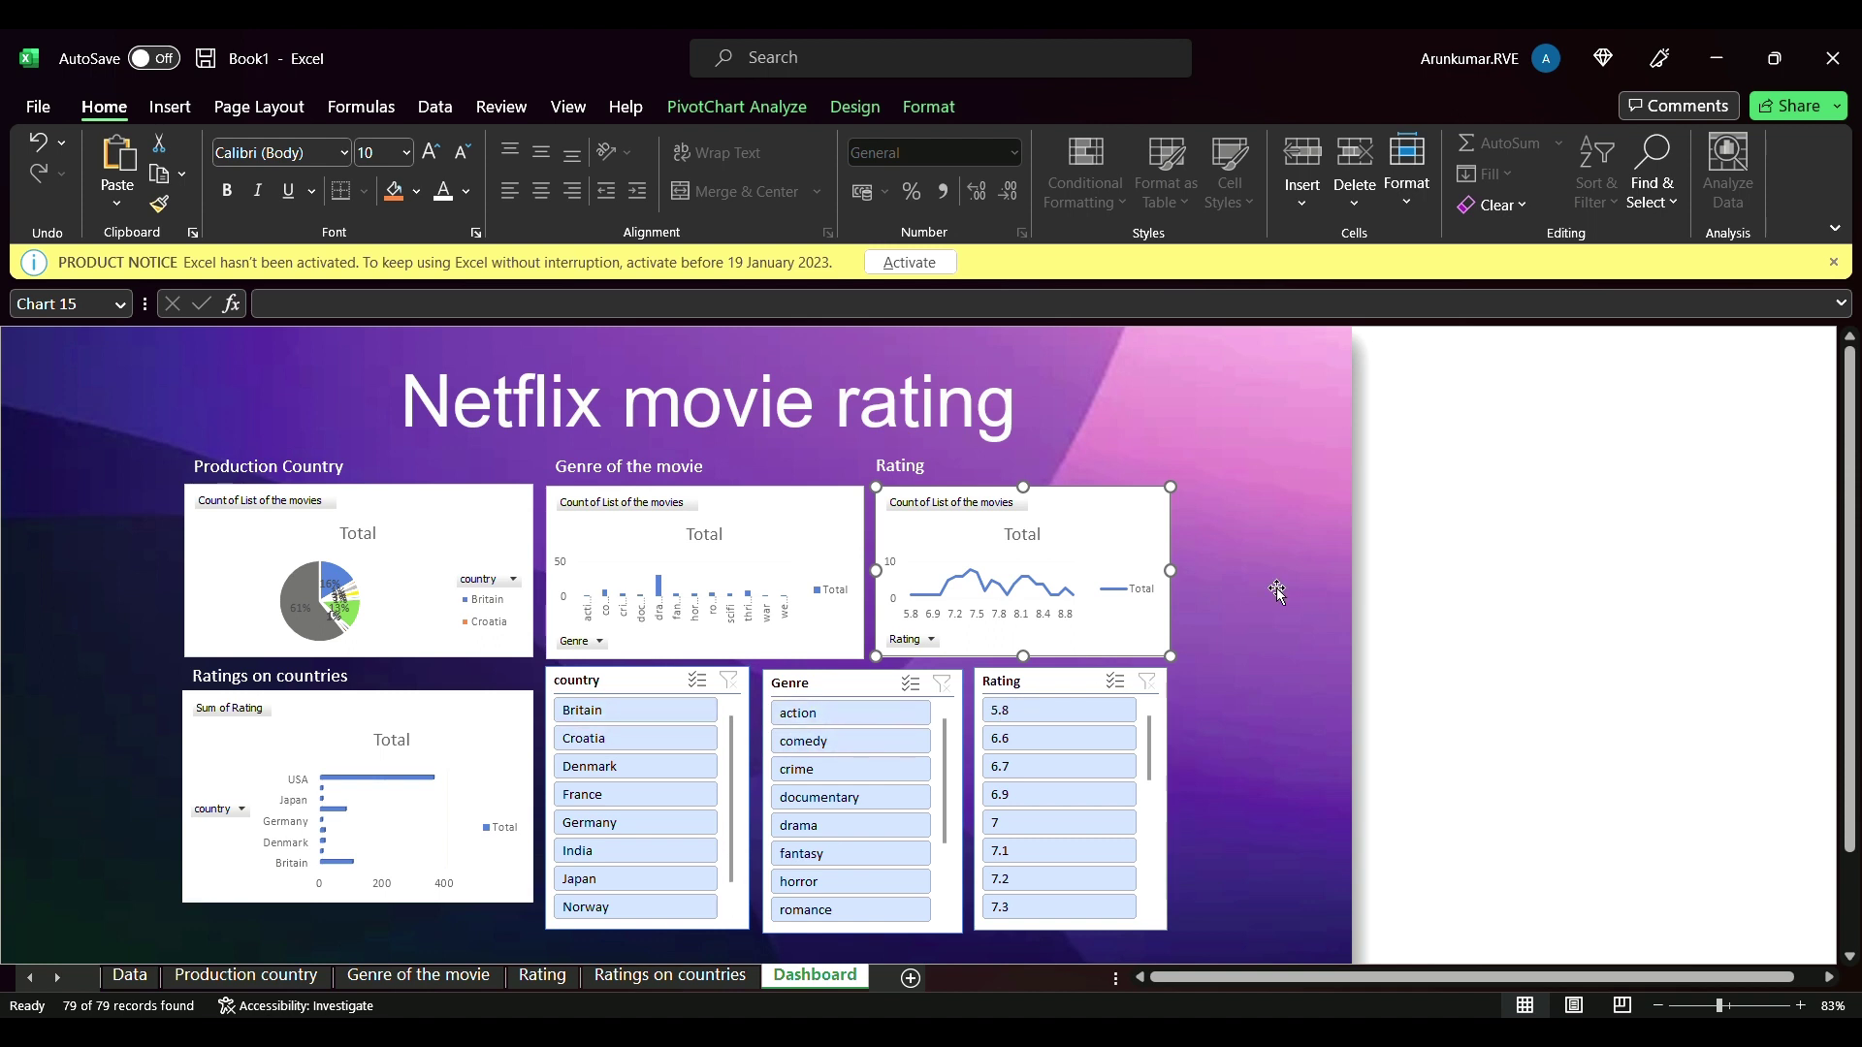
left_click(1304, 653)
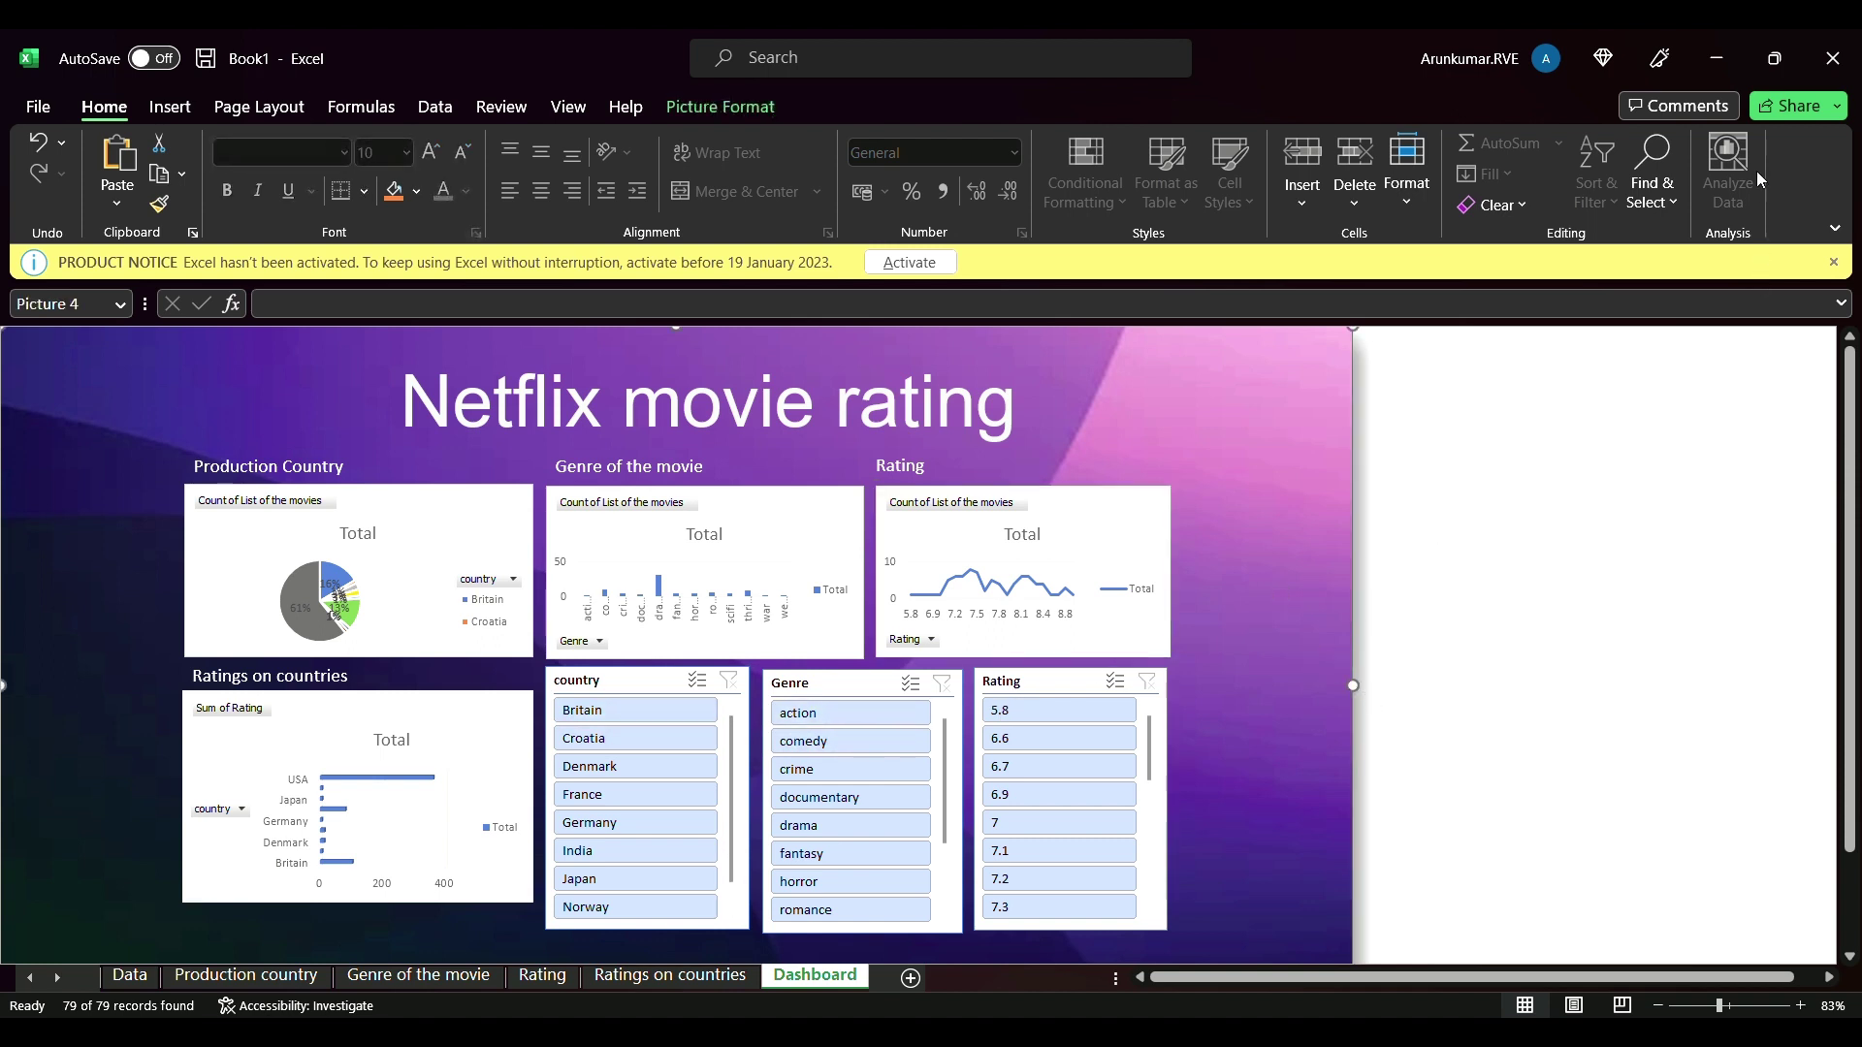
- Capitalise the M and R in the dashboard title so it reads 'Netflix Movie Rating'
left_click(754, 405)
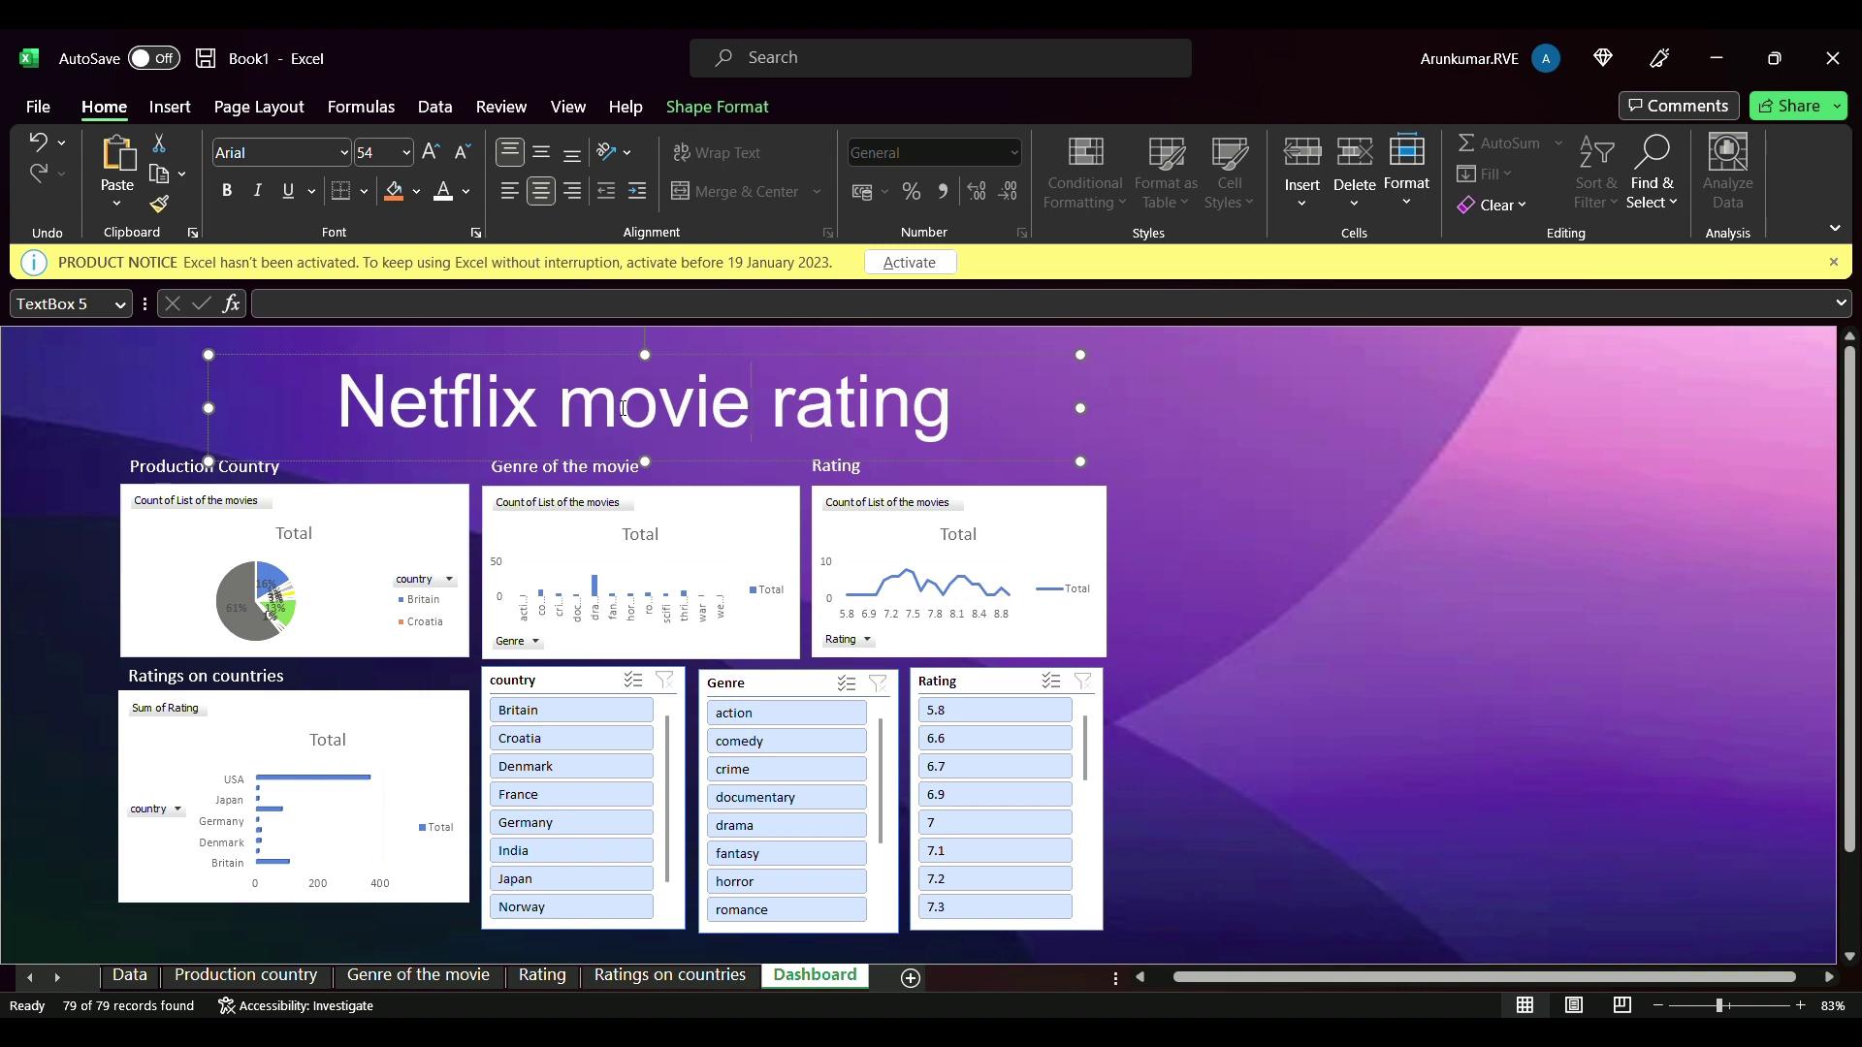
key("BackSpace")
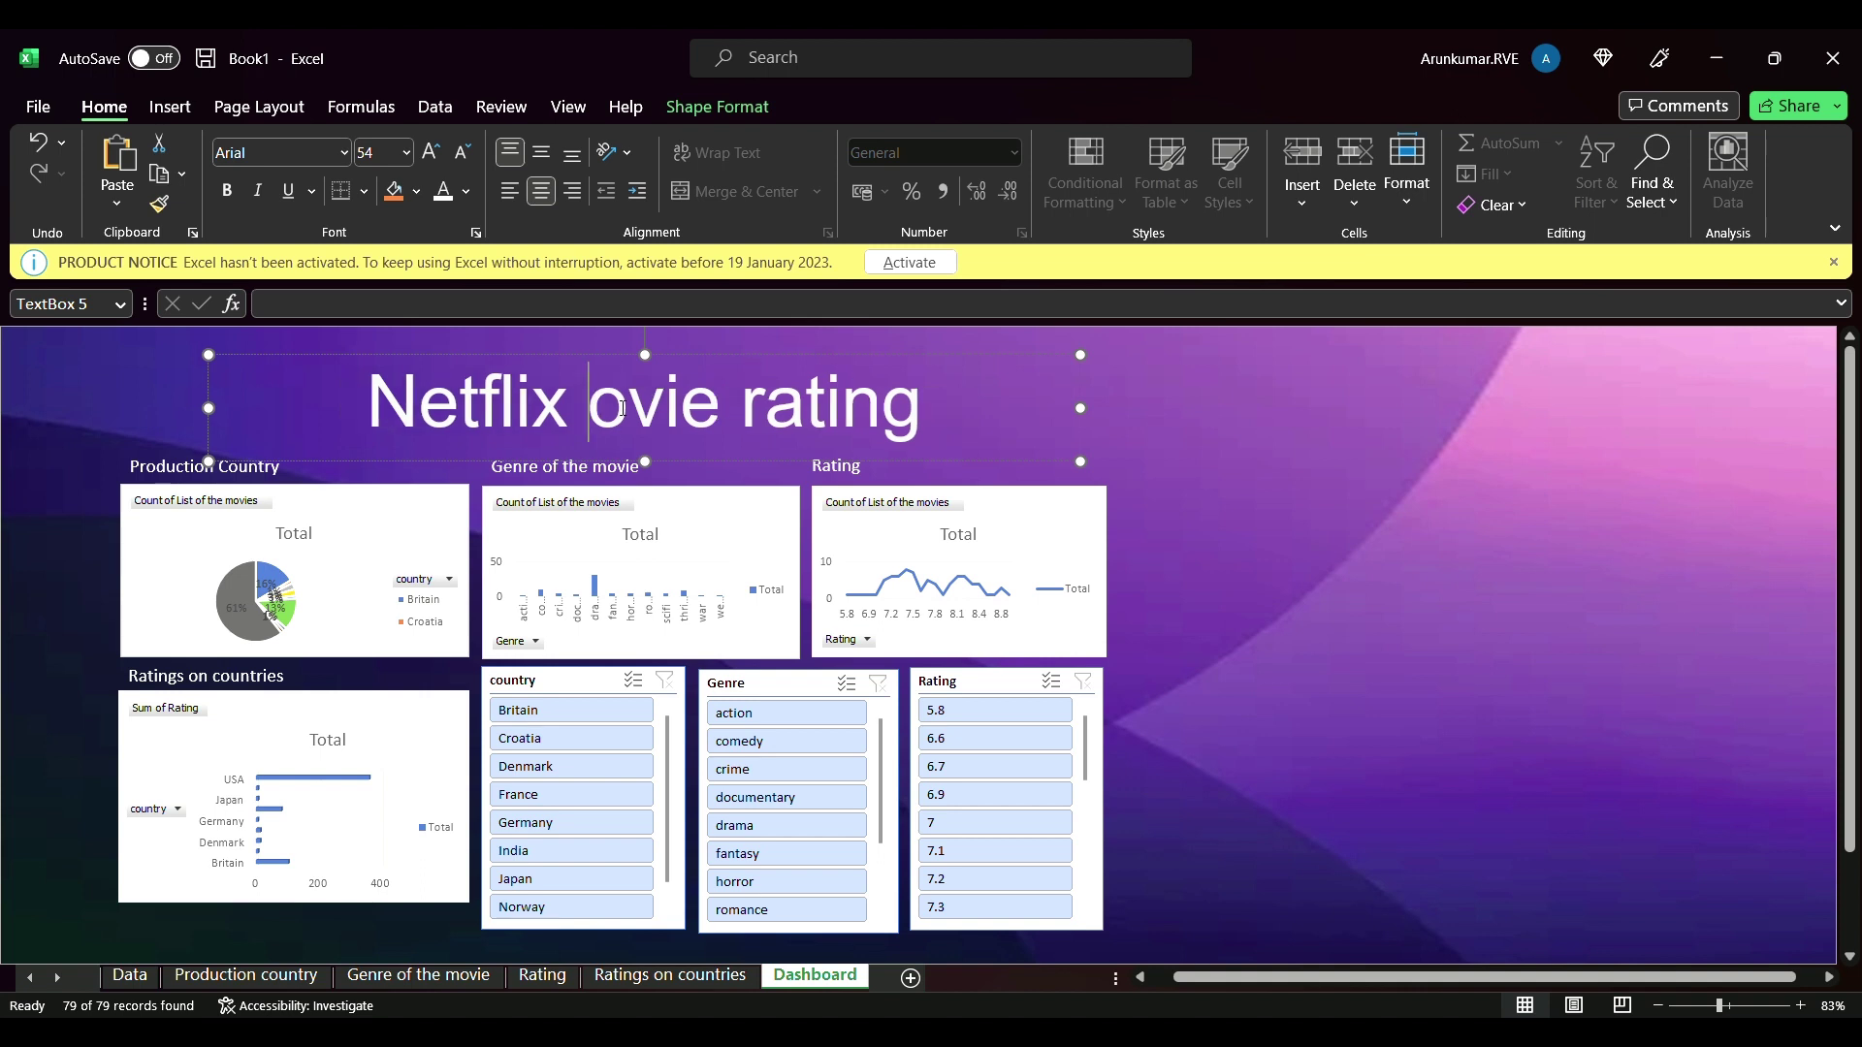
type("M")
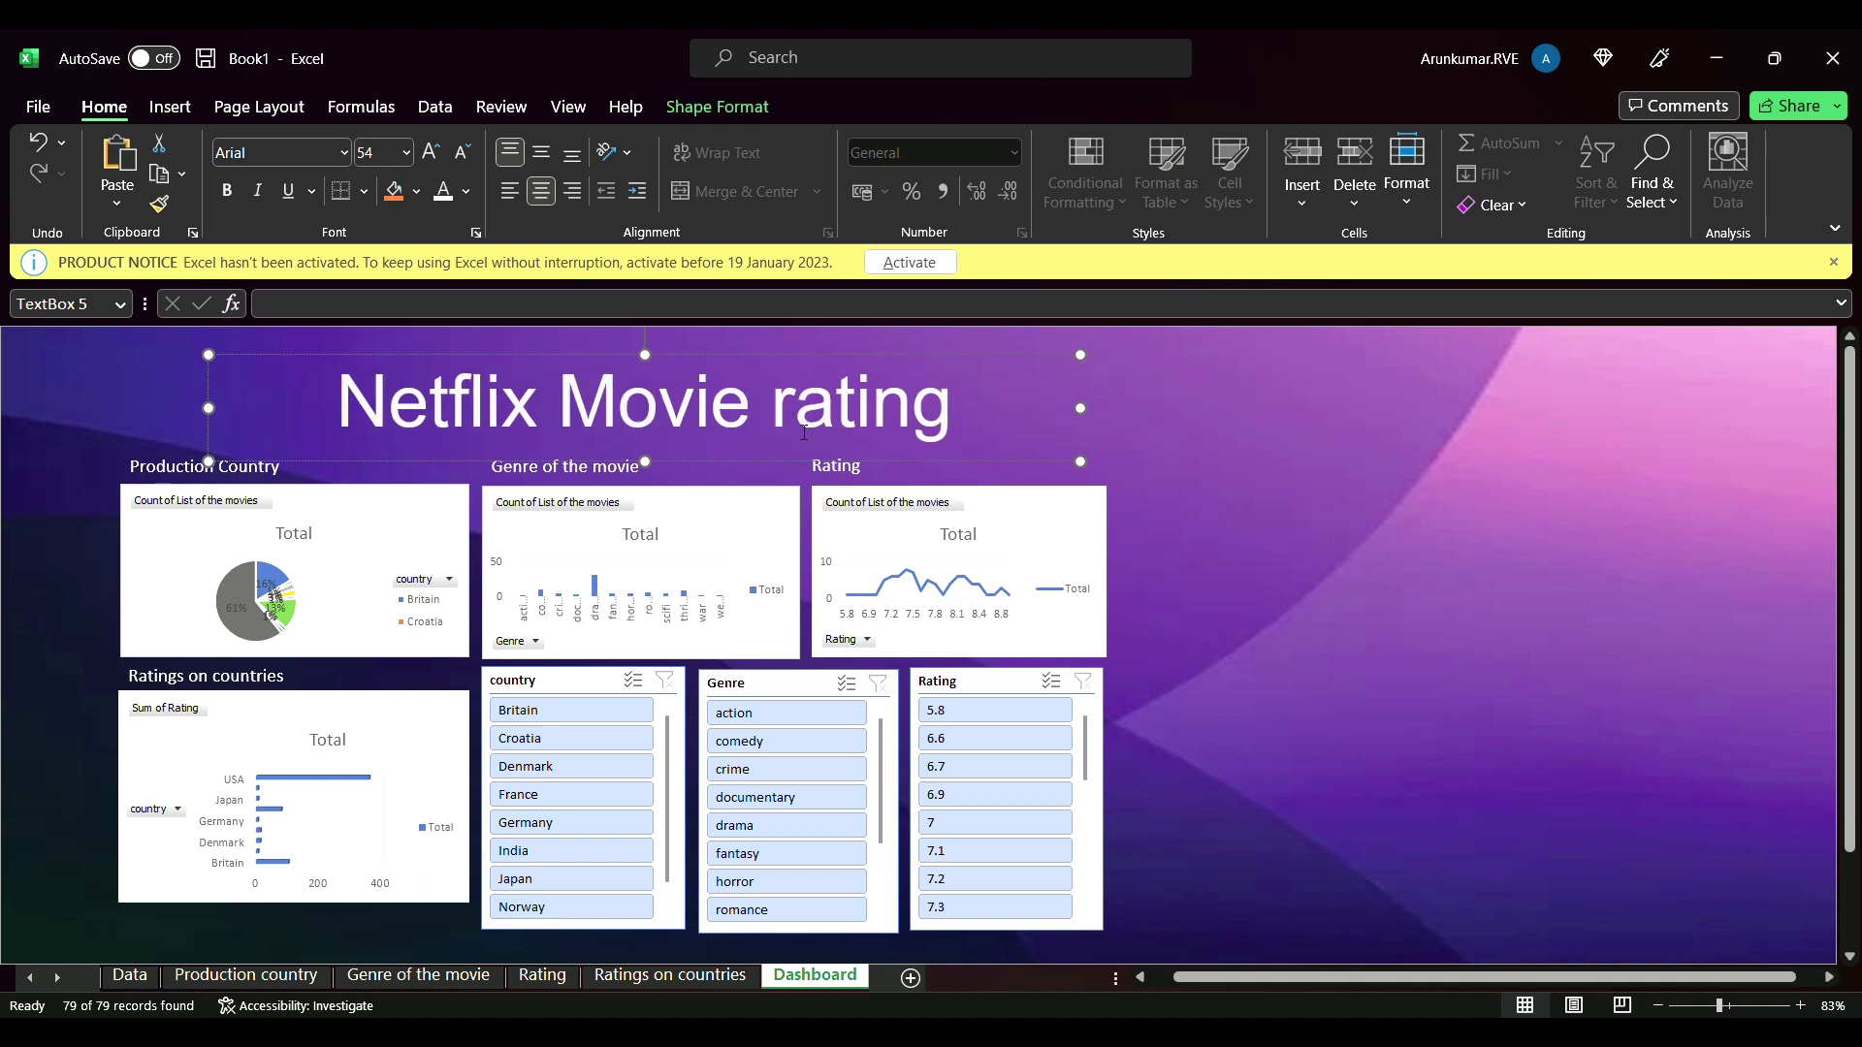
key("BackSpace")
type("R")
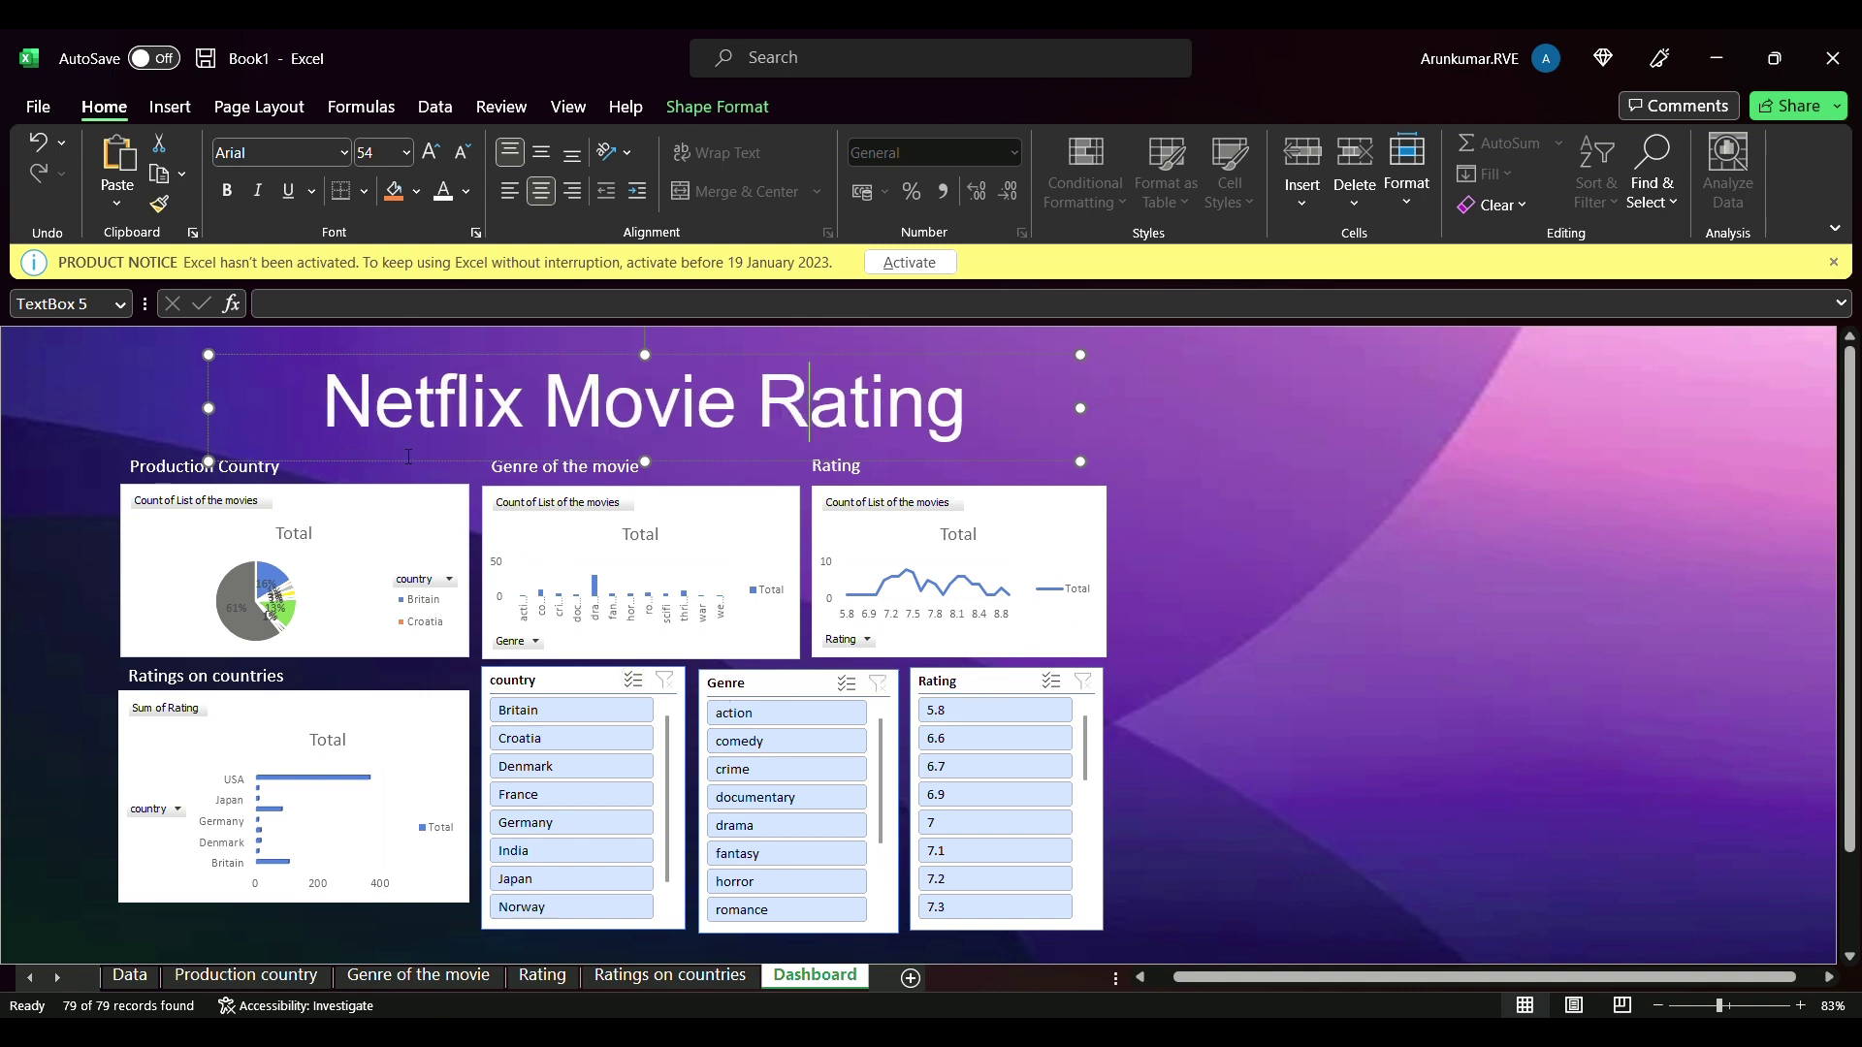
left_click(330, 498)
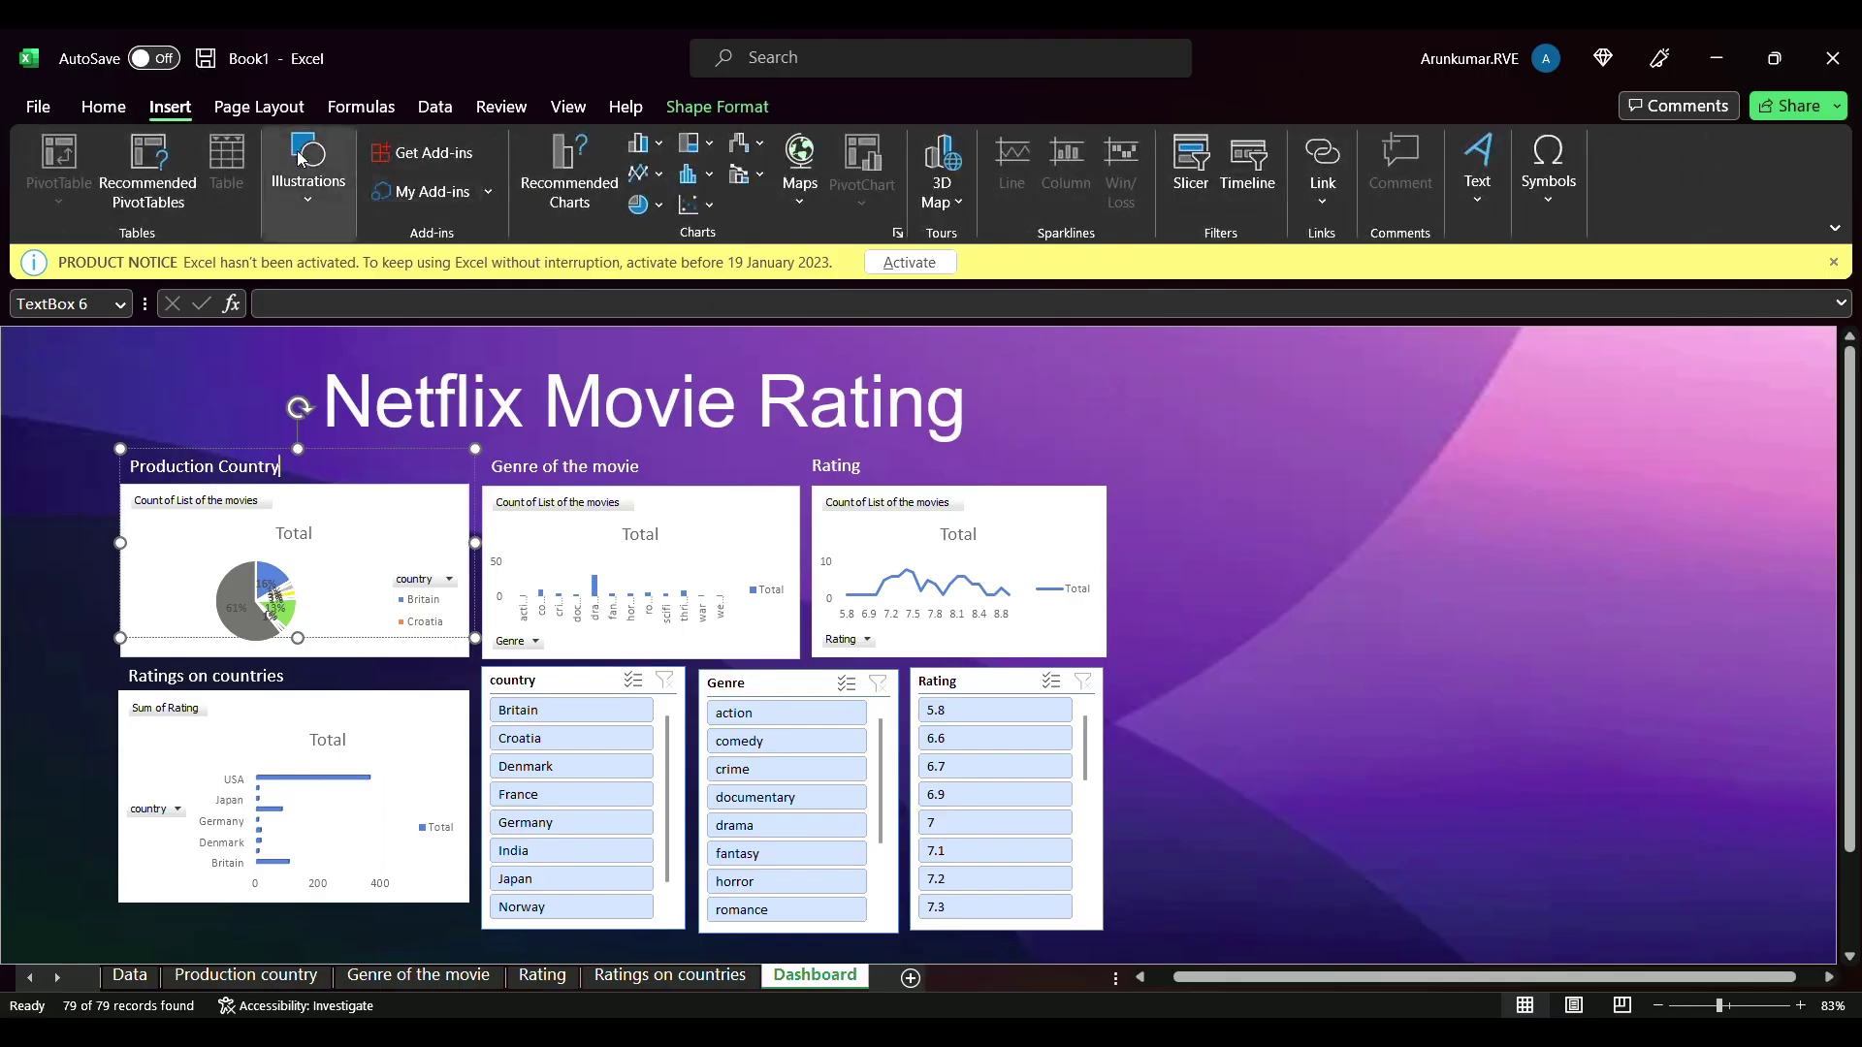
- Insert a white location-pin icon, shrink it to 1 cm and place it beside Production Country
left_click(311, 196)
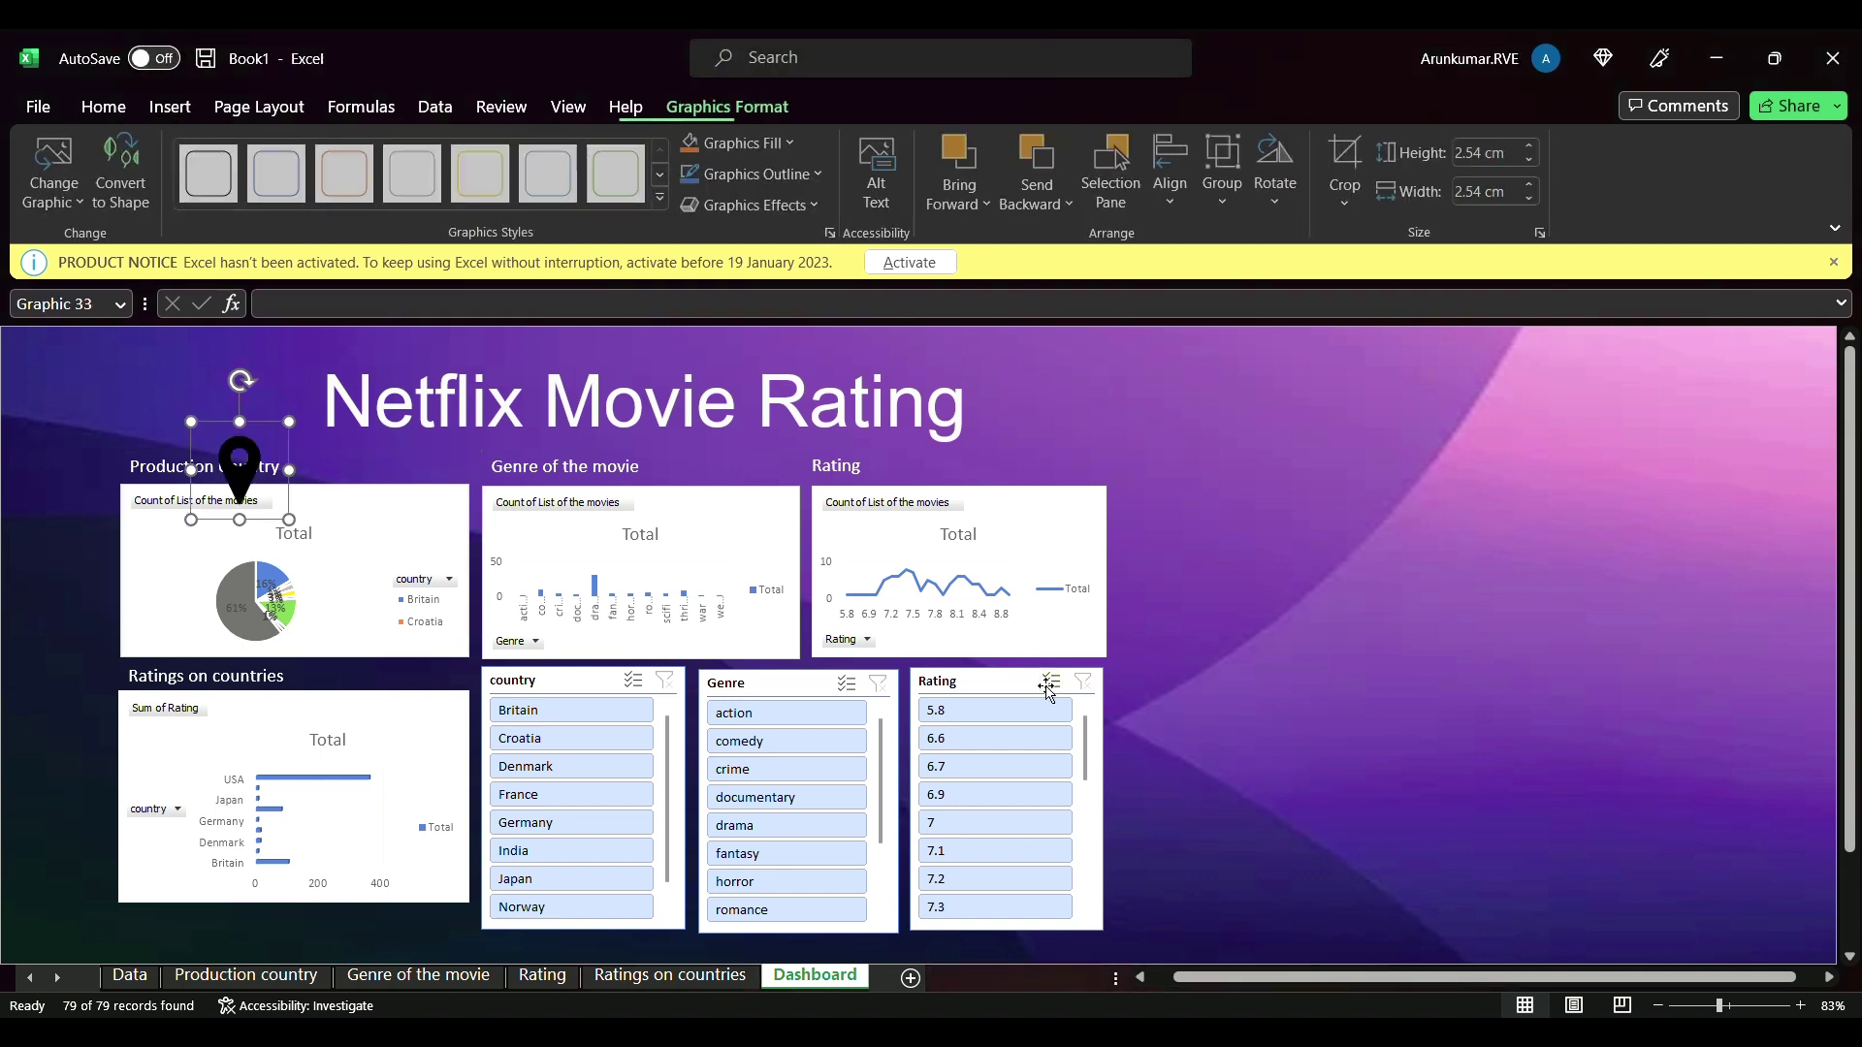
key("ctrl+v")
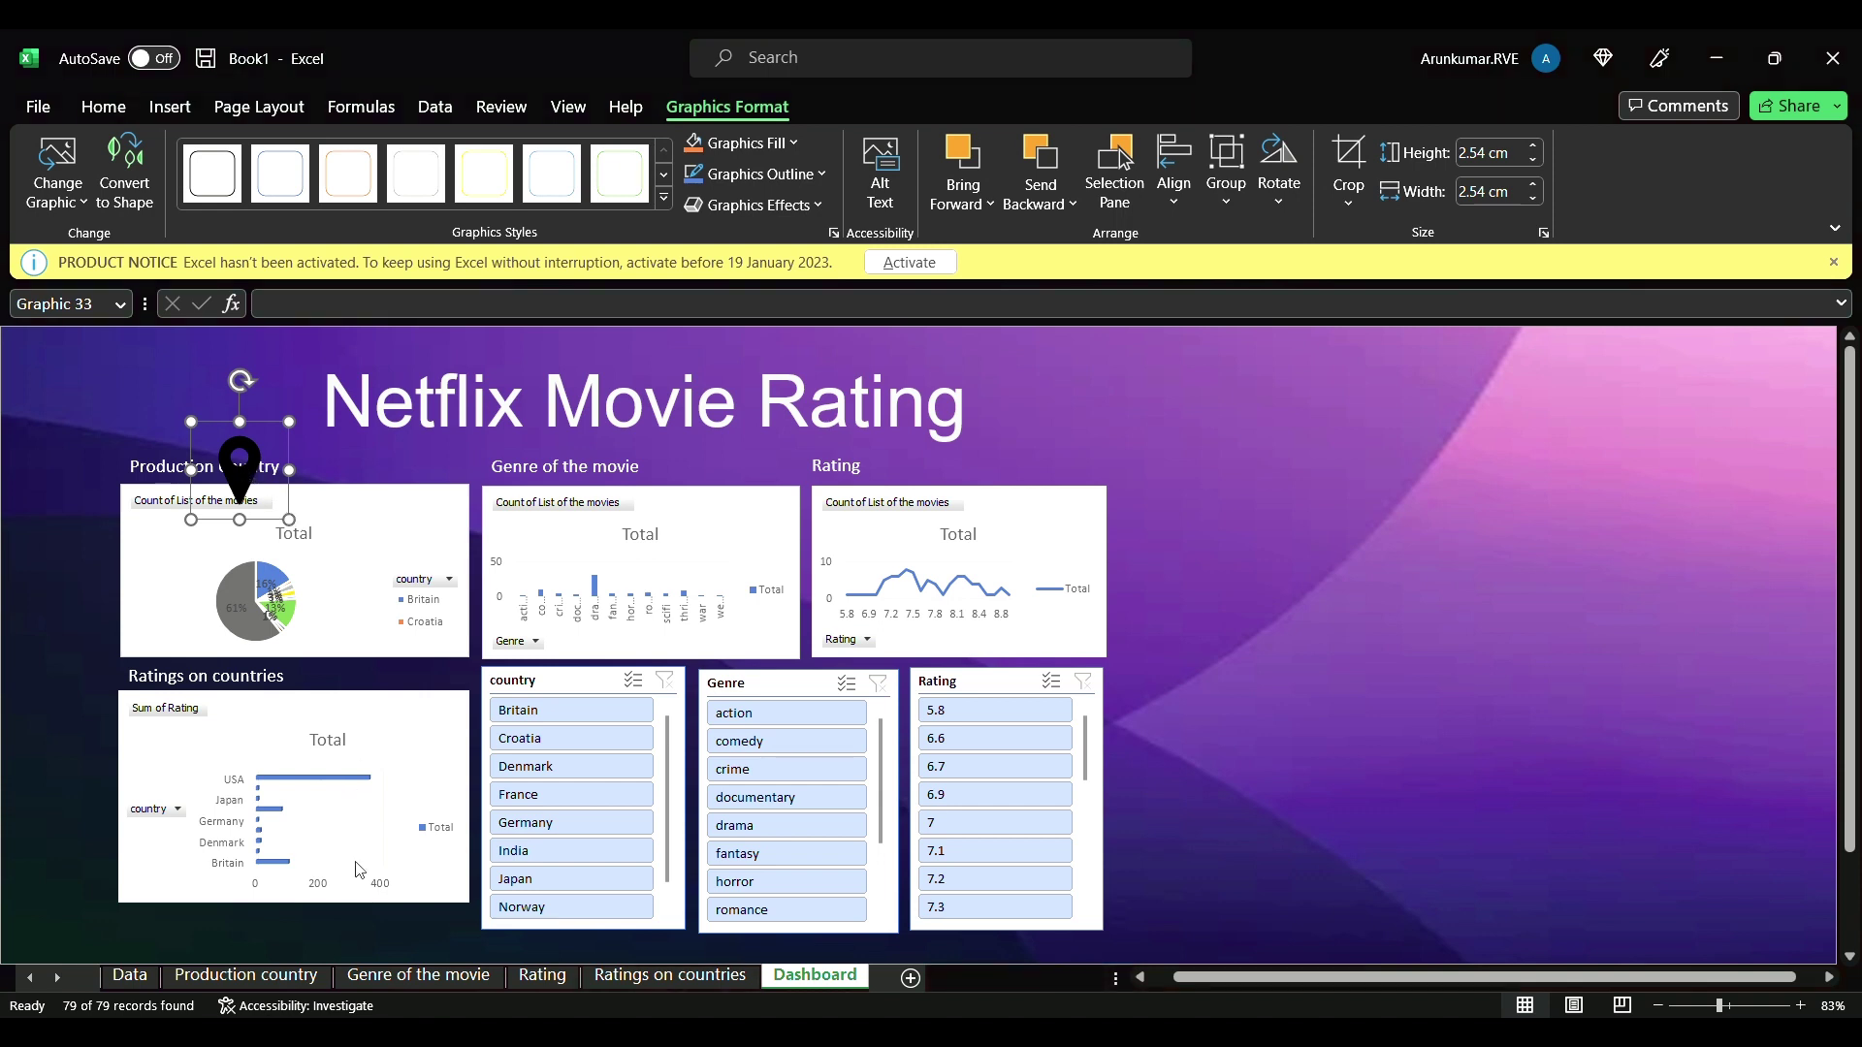
key("ctrl+1")
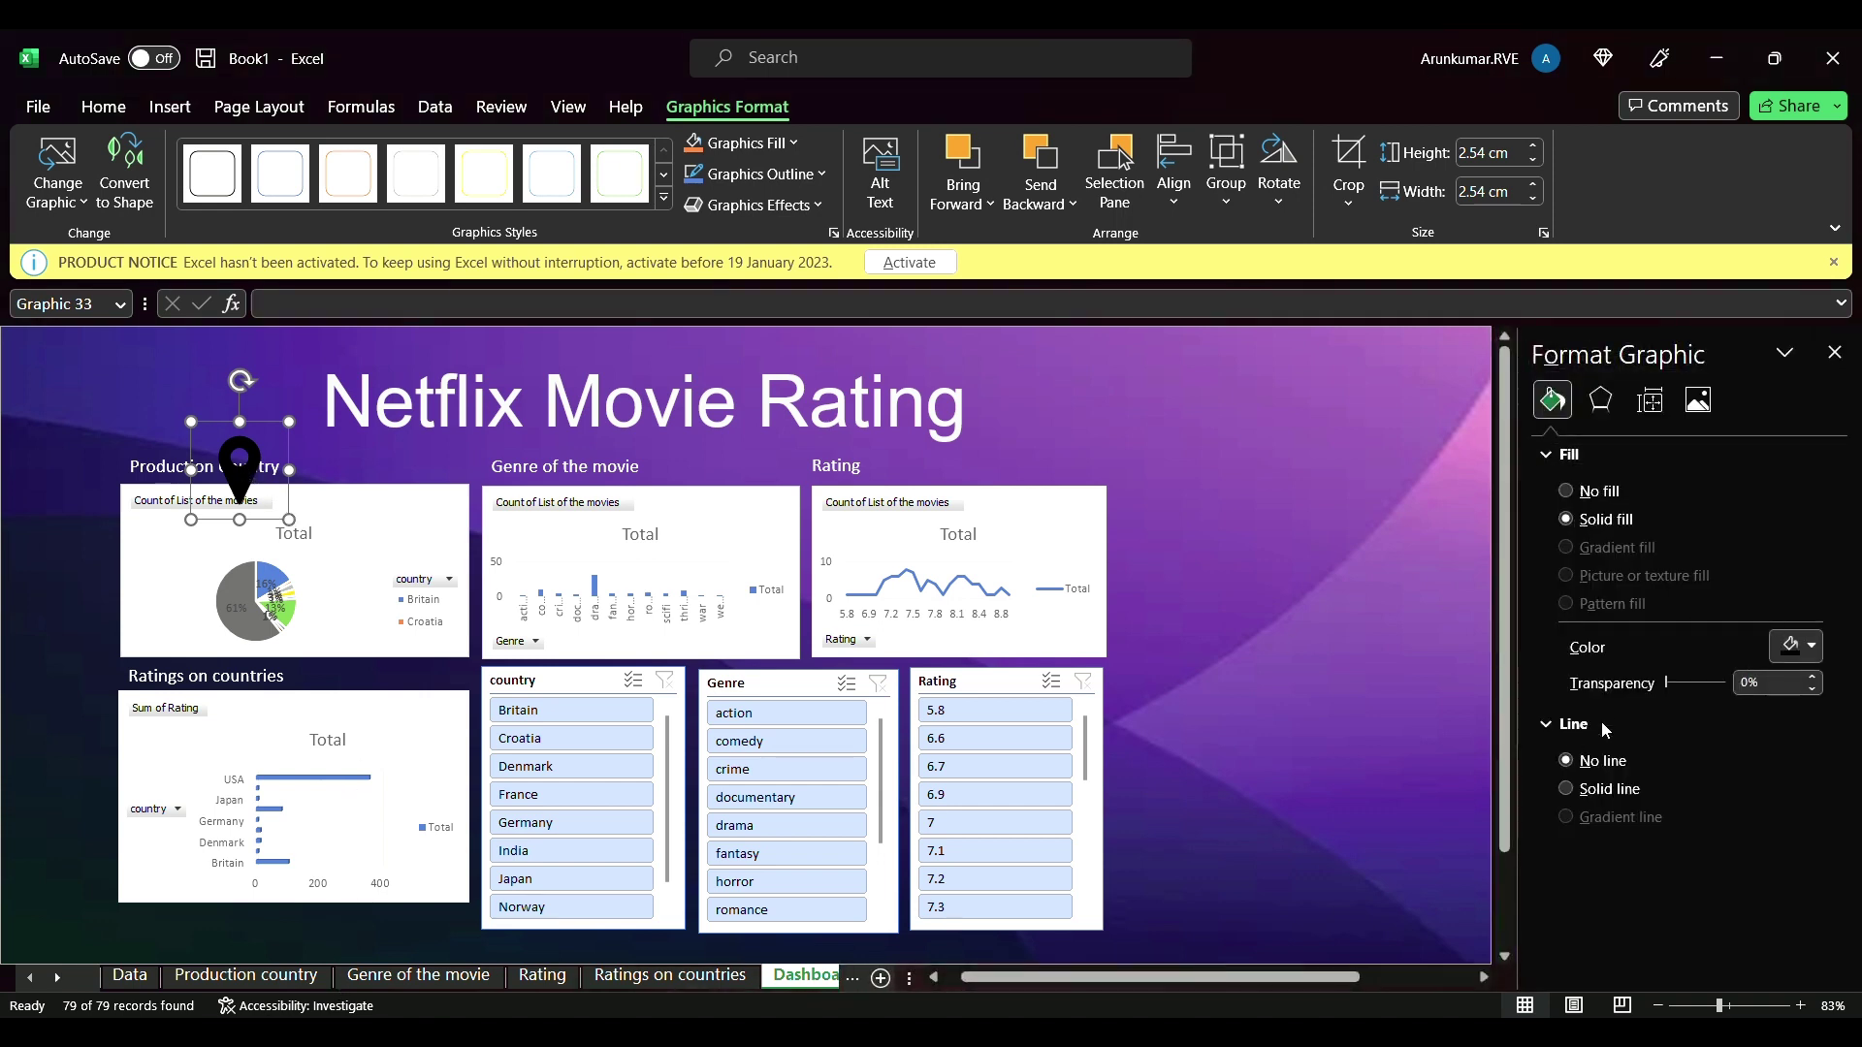
left_click(1792, 646)
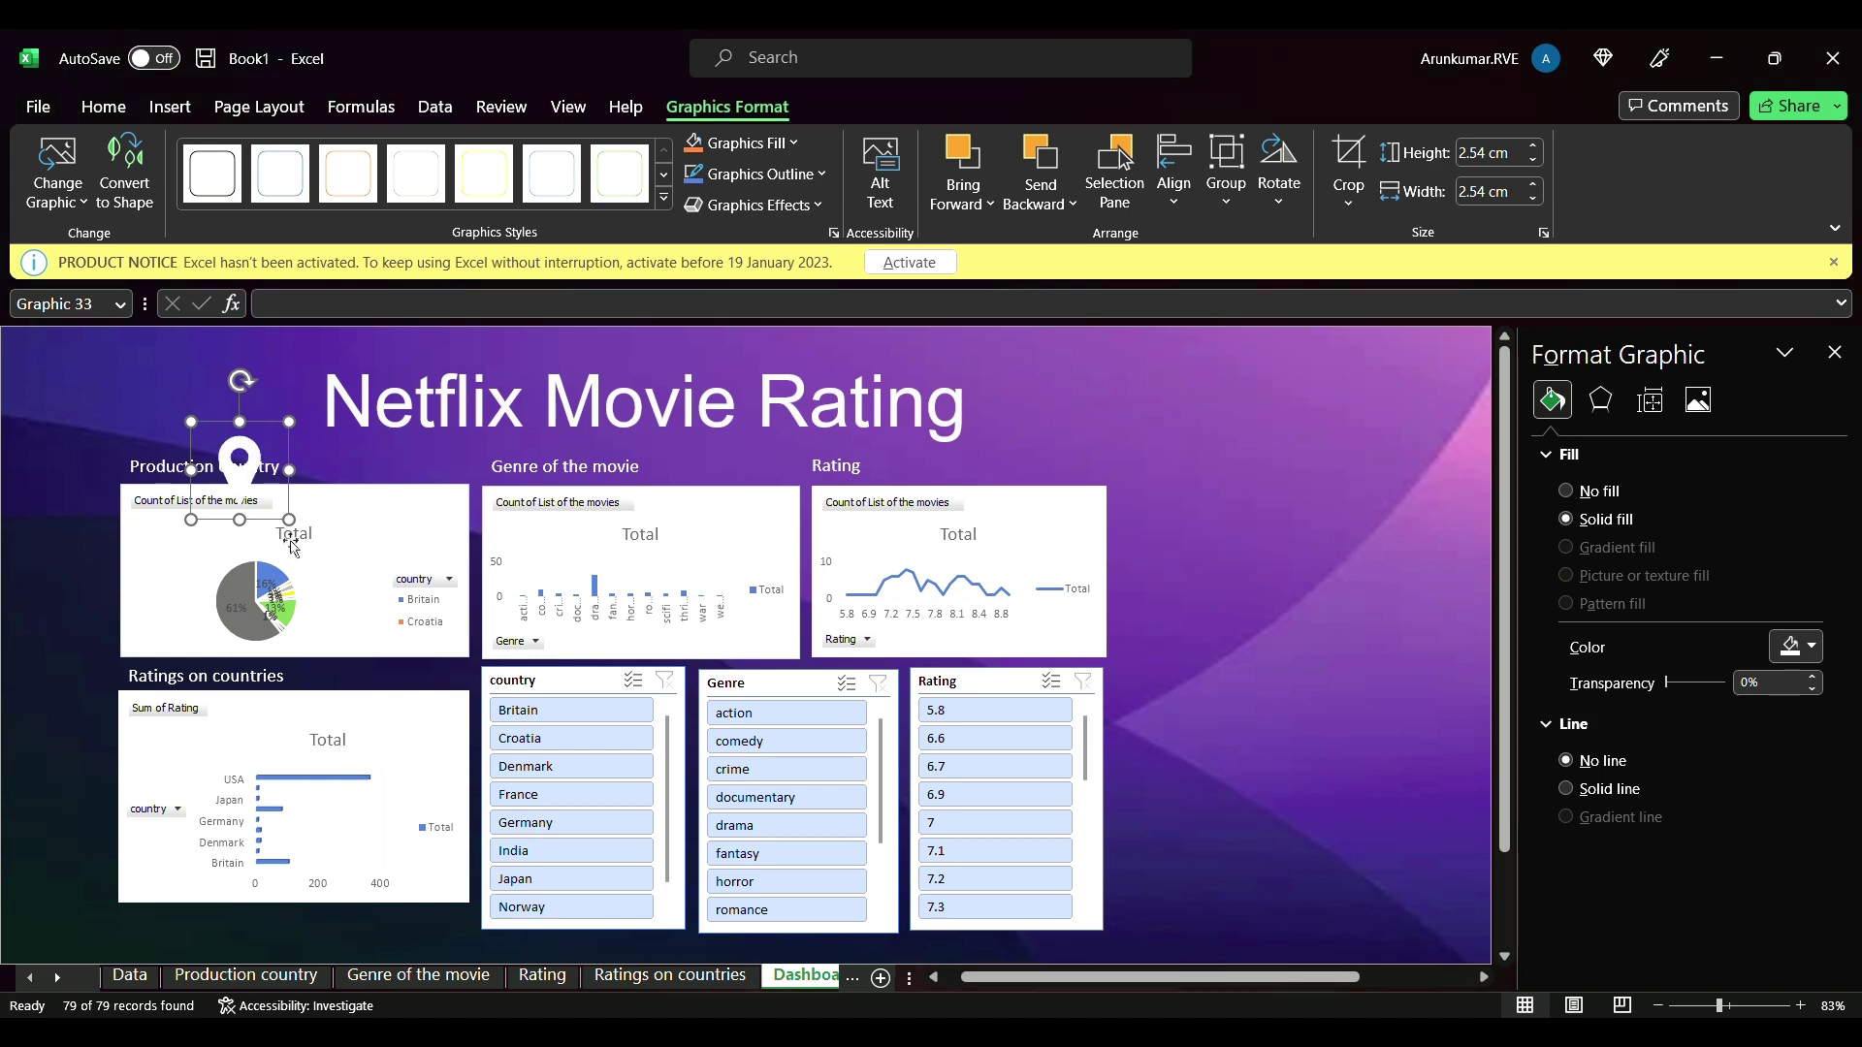
left_click_drag(289, 520, 312, 471)
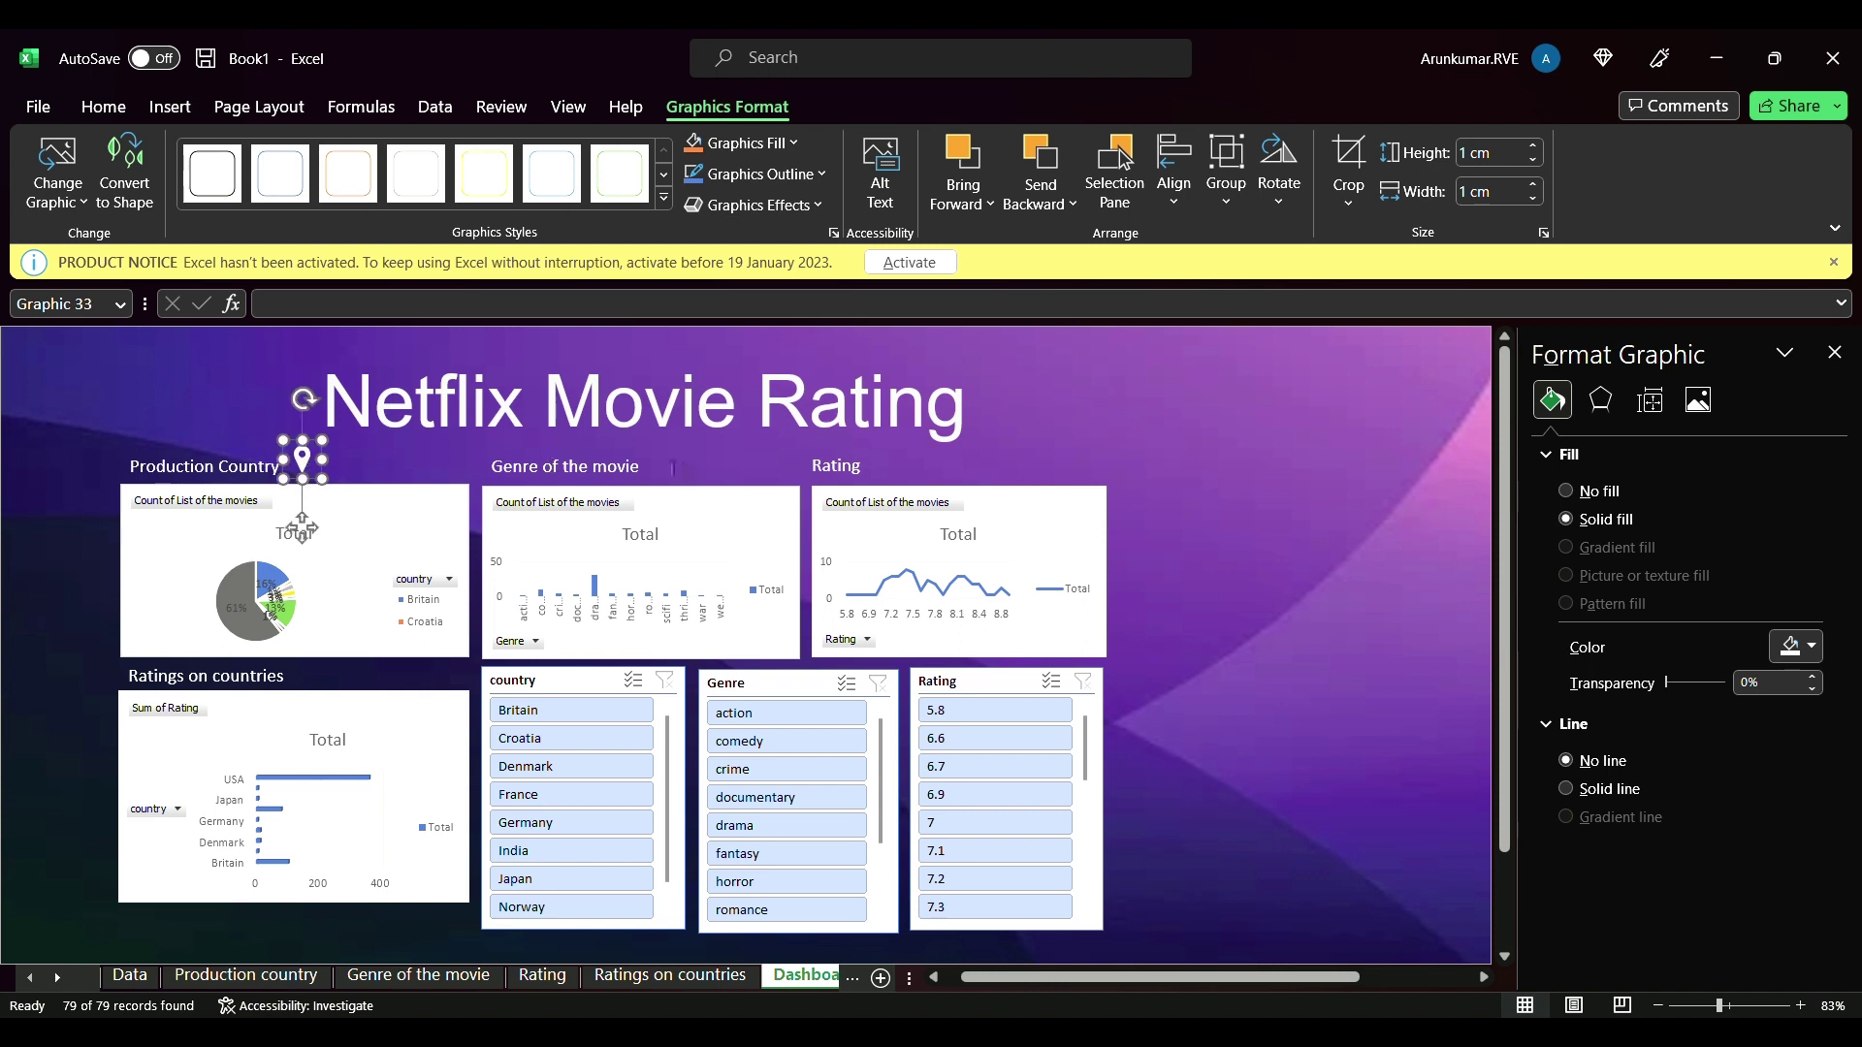
left_click(672, 469)
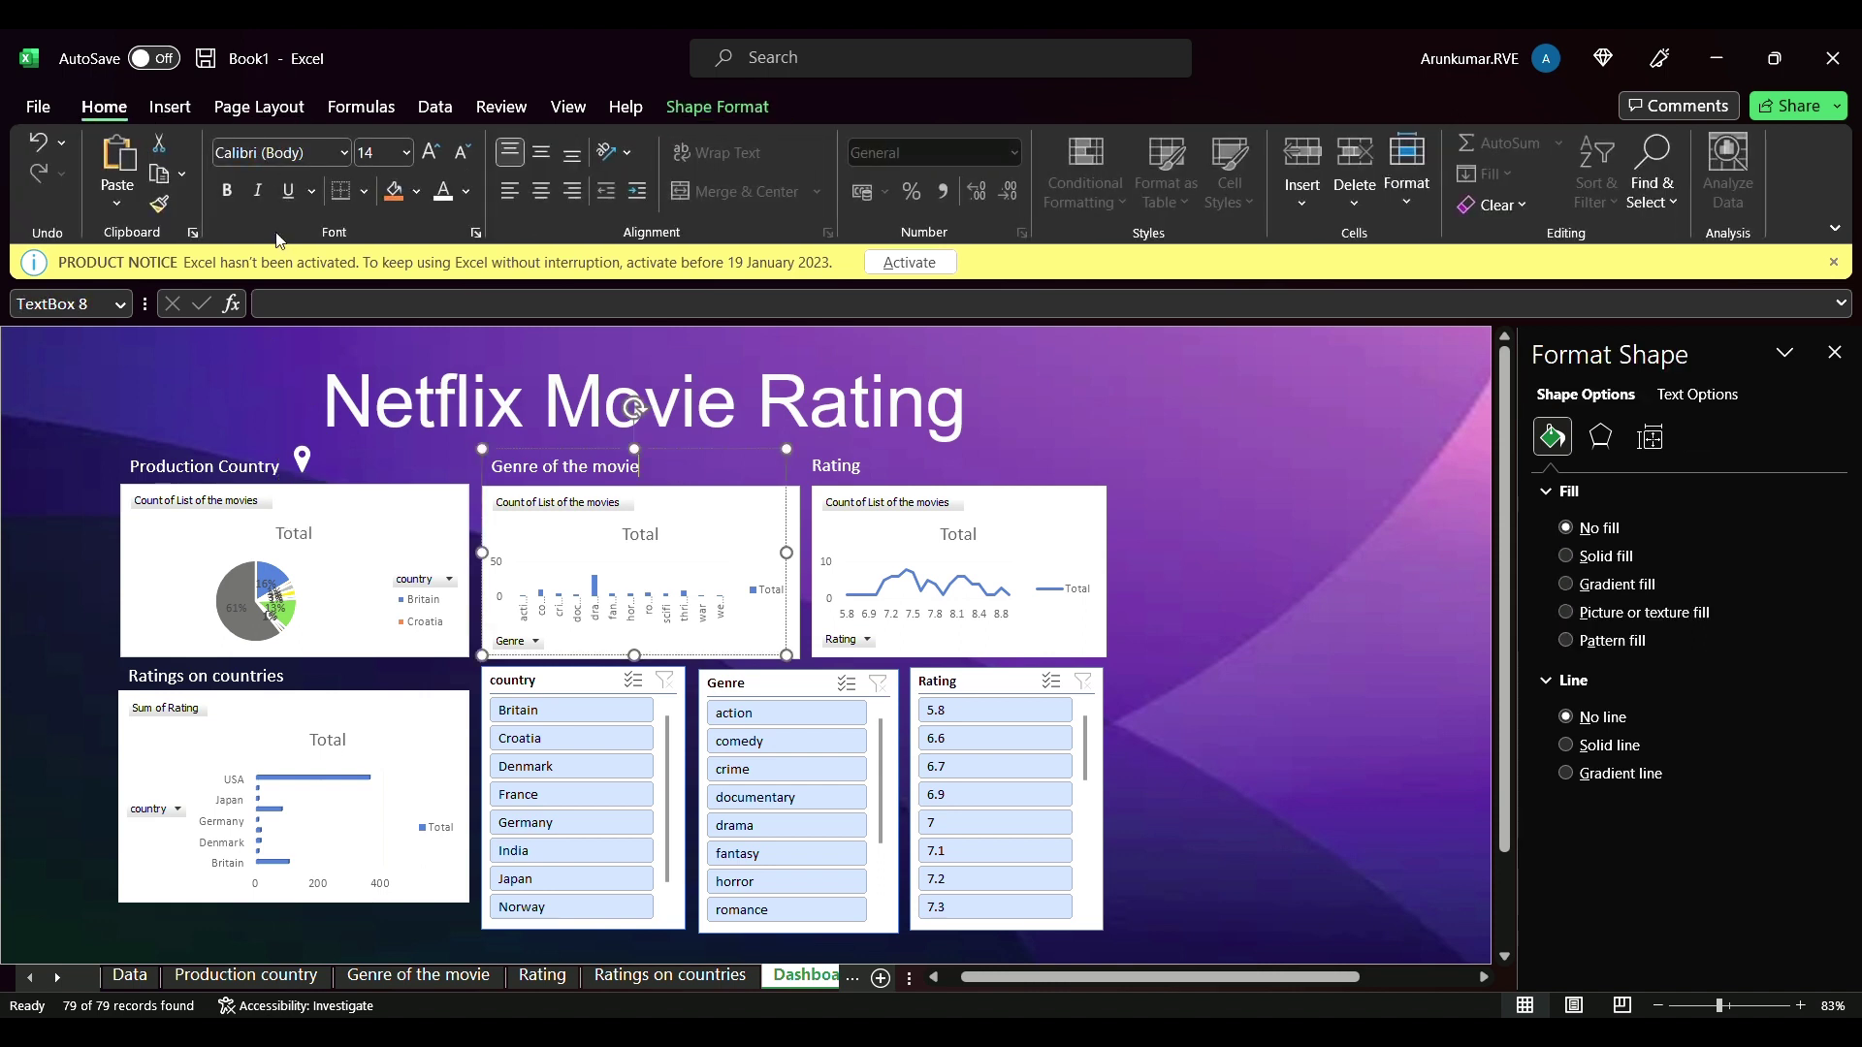
- Insert a white star-rating icon and shrink it beside the Rating chart title
left_click(171, 106)
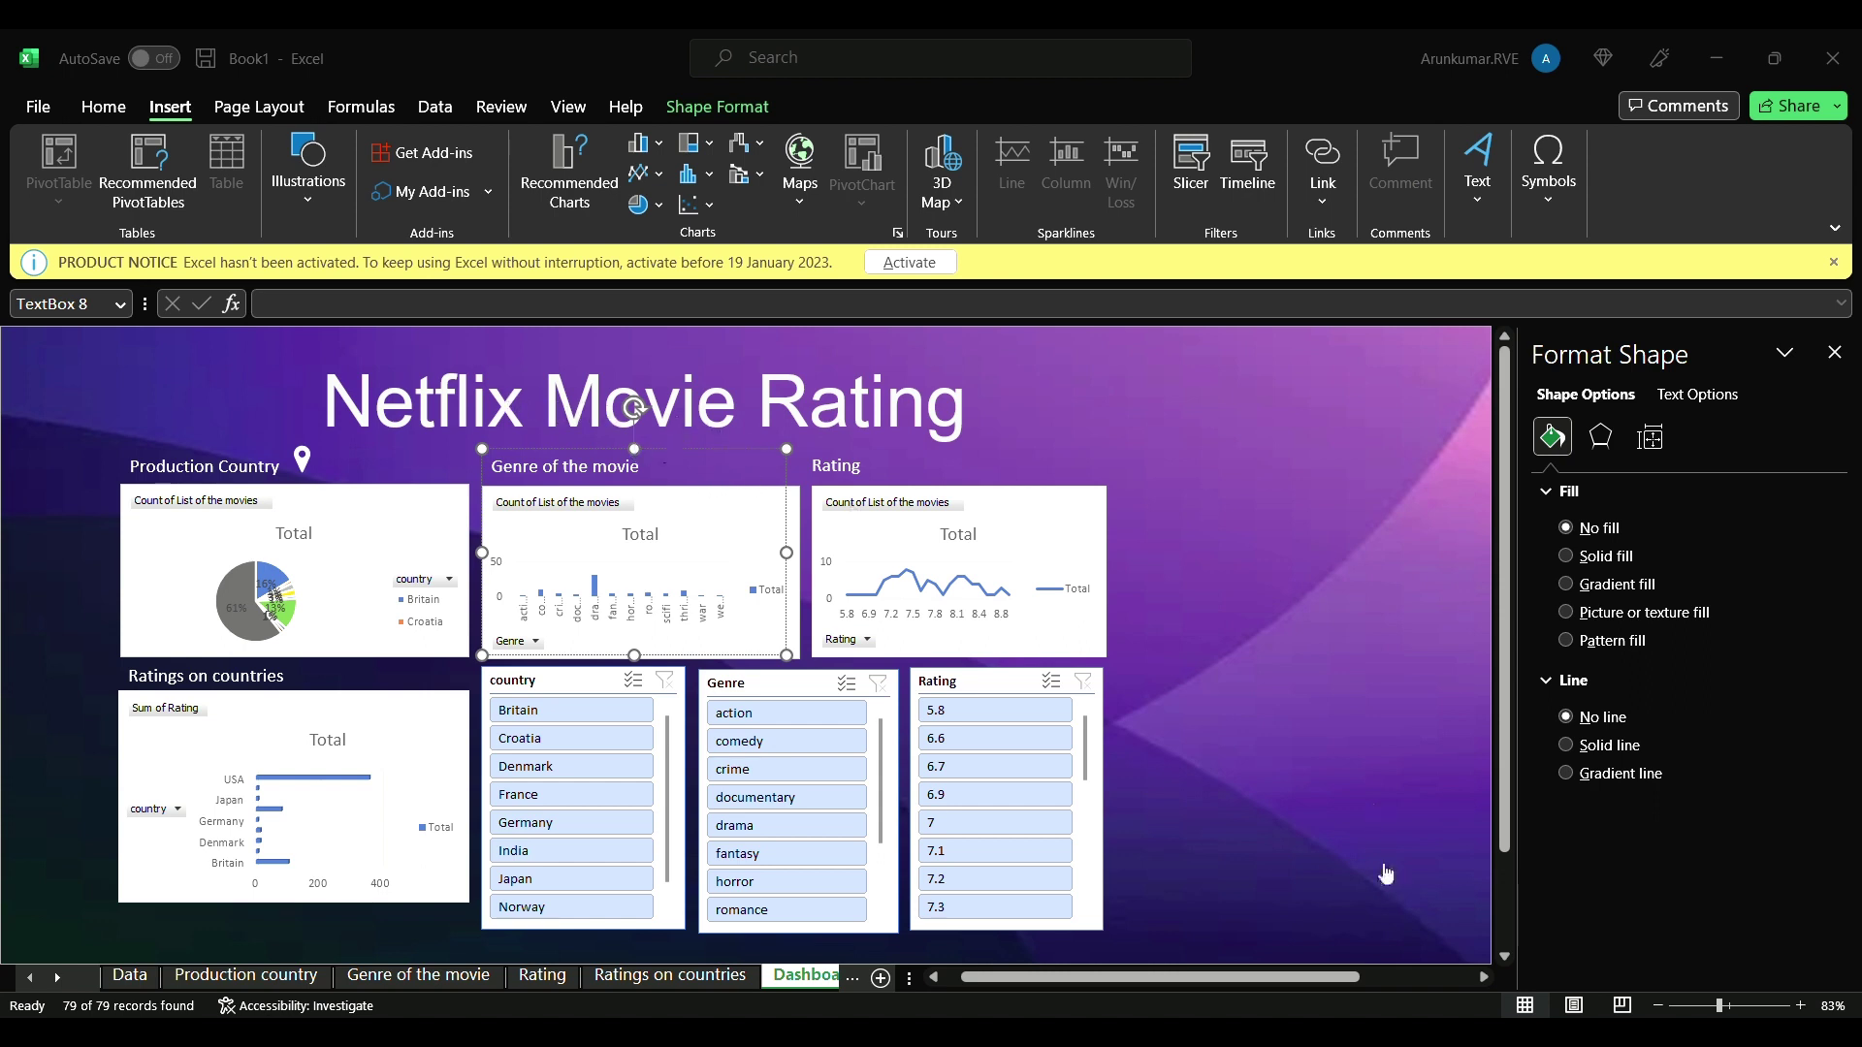
key("ctrl+v")
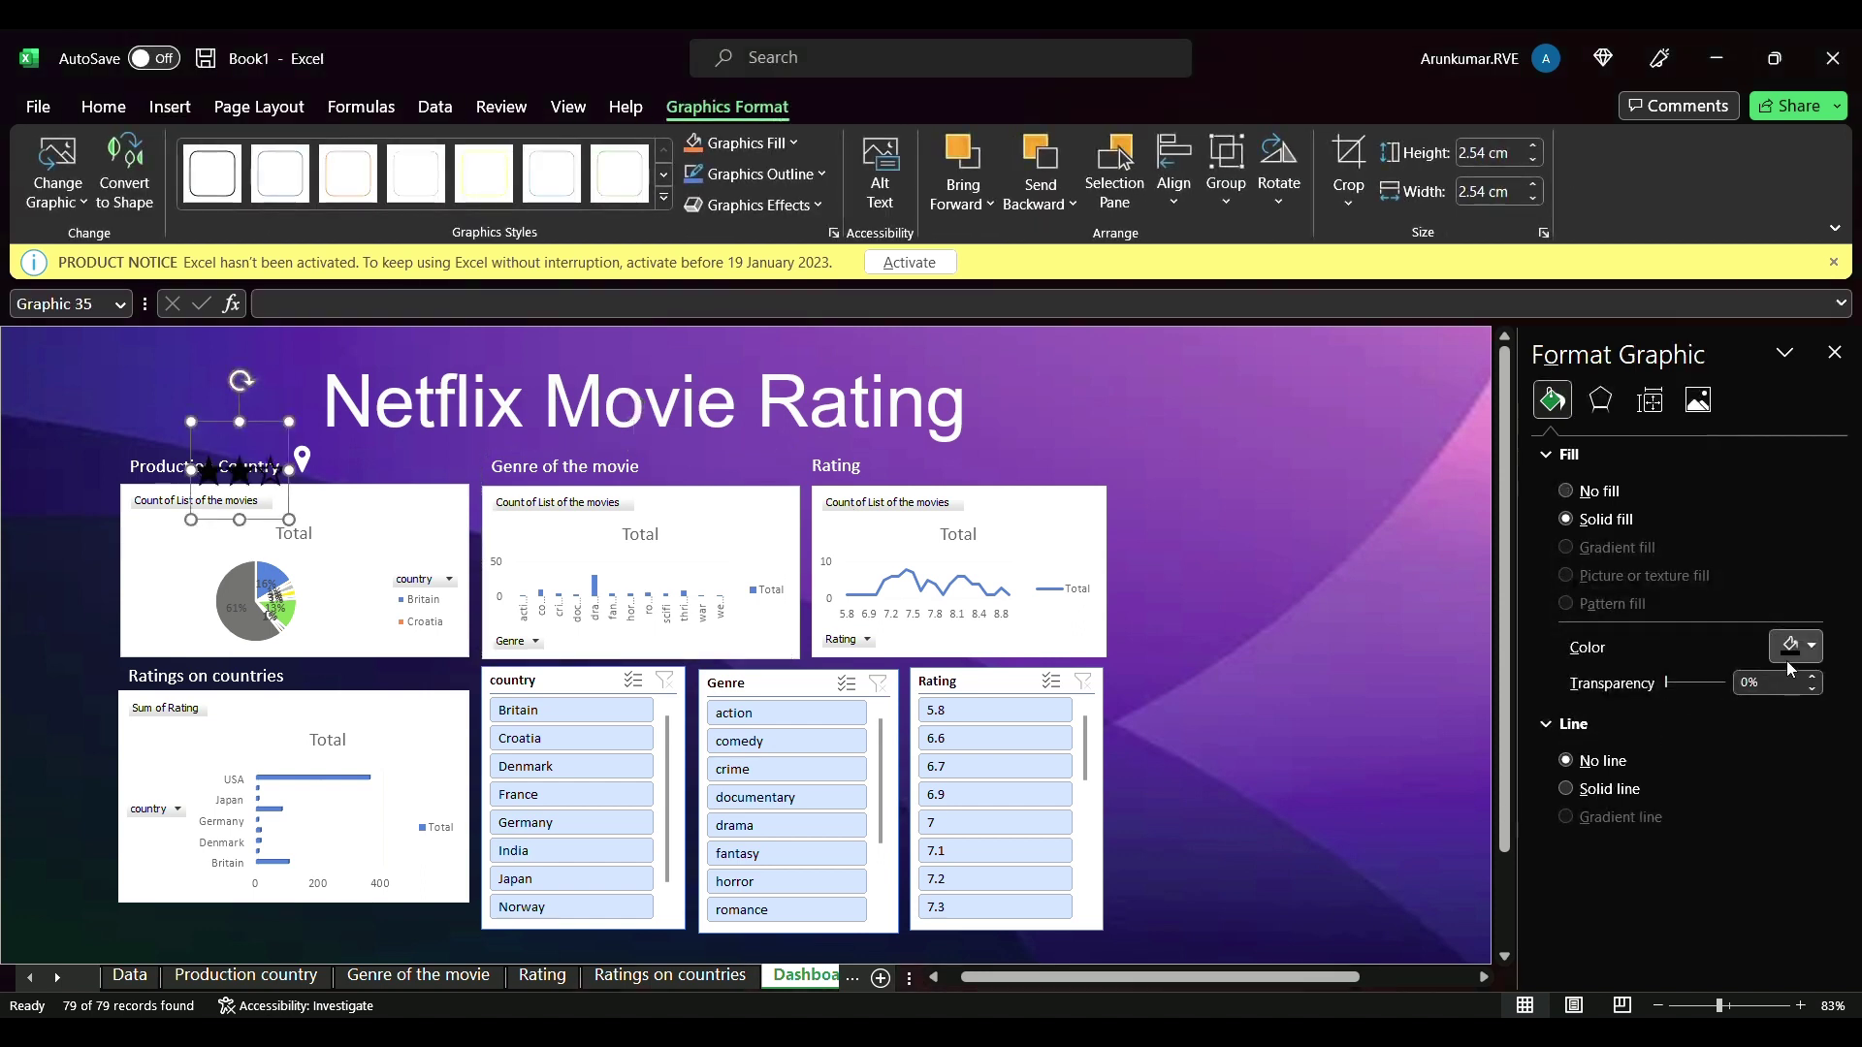
left_click(1789, 645)
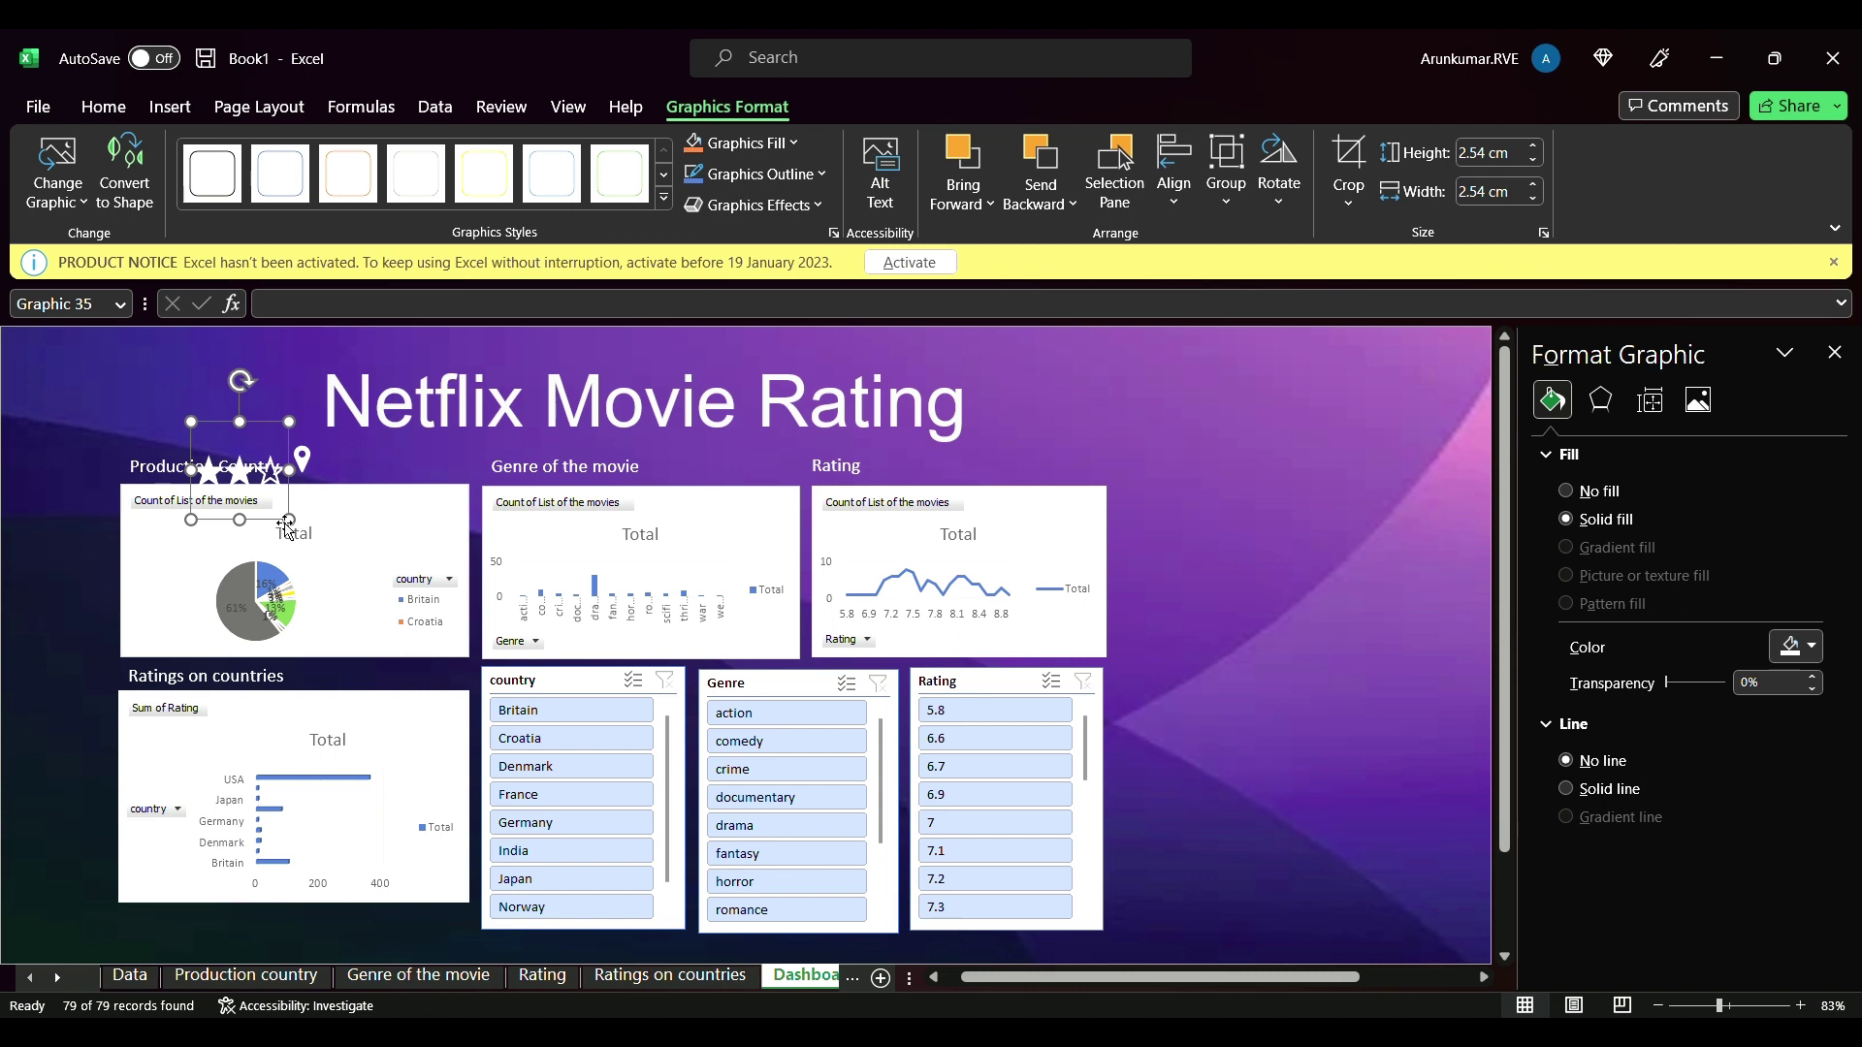
left_click_drag(288, 520, 917, 475)
left_click(897, 407)
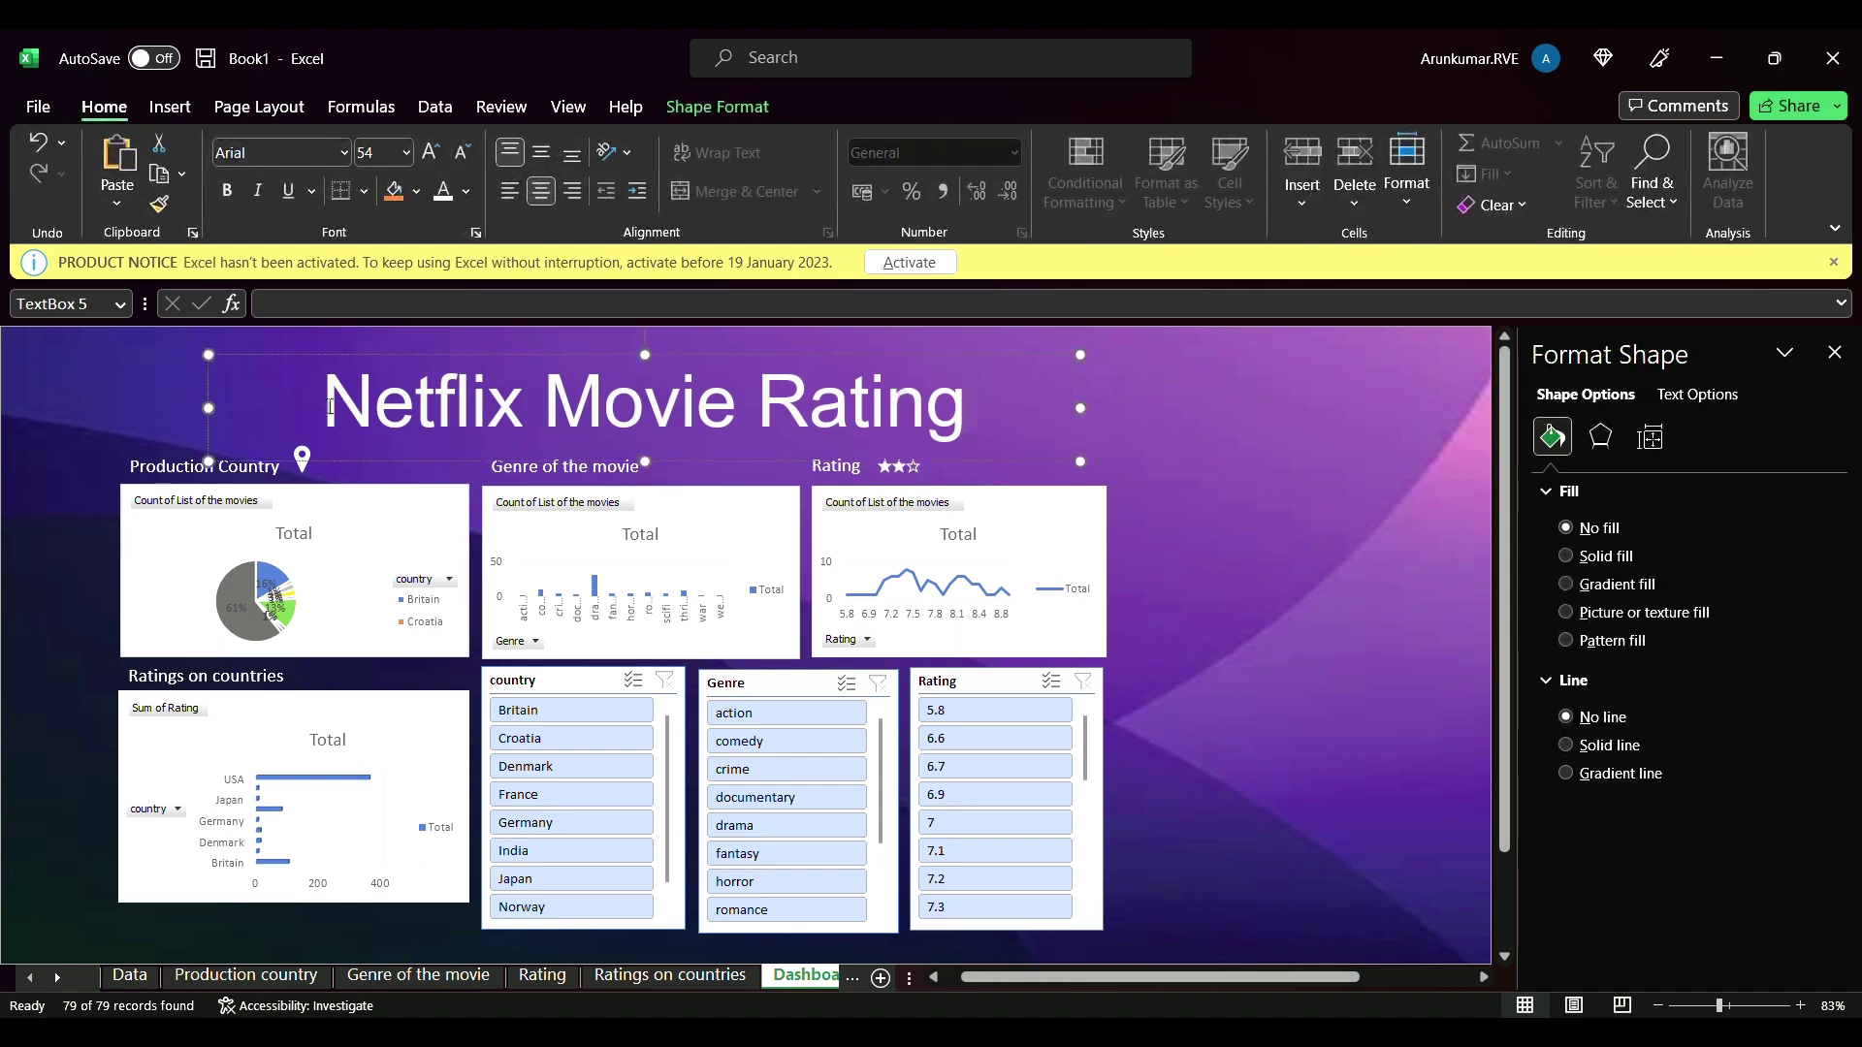
- Make the location-pin icon slightly smaller and insert a boxed star icon
left_click(306, 464)
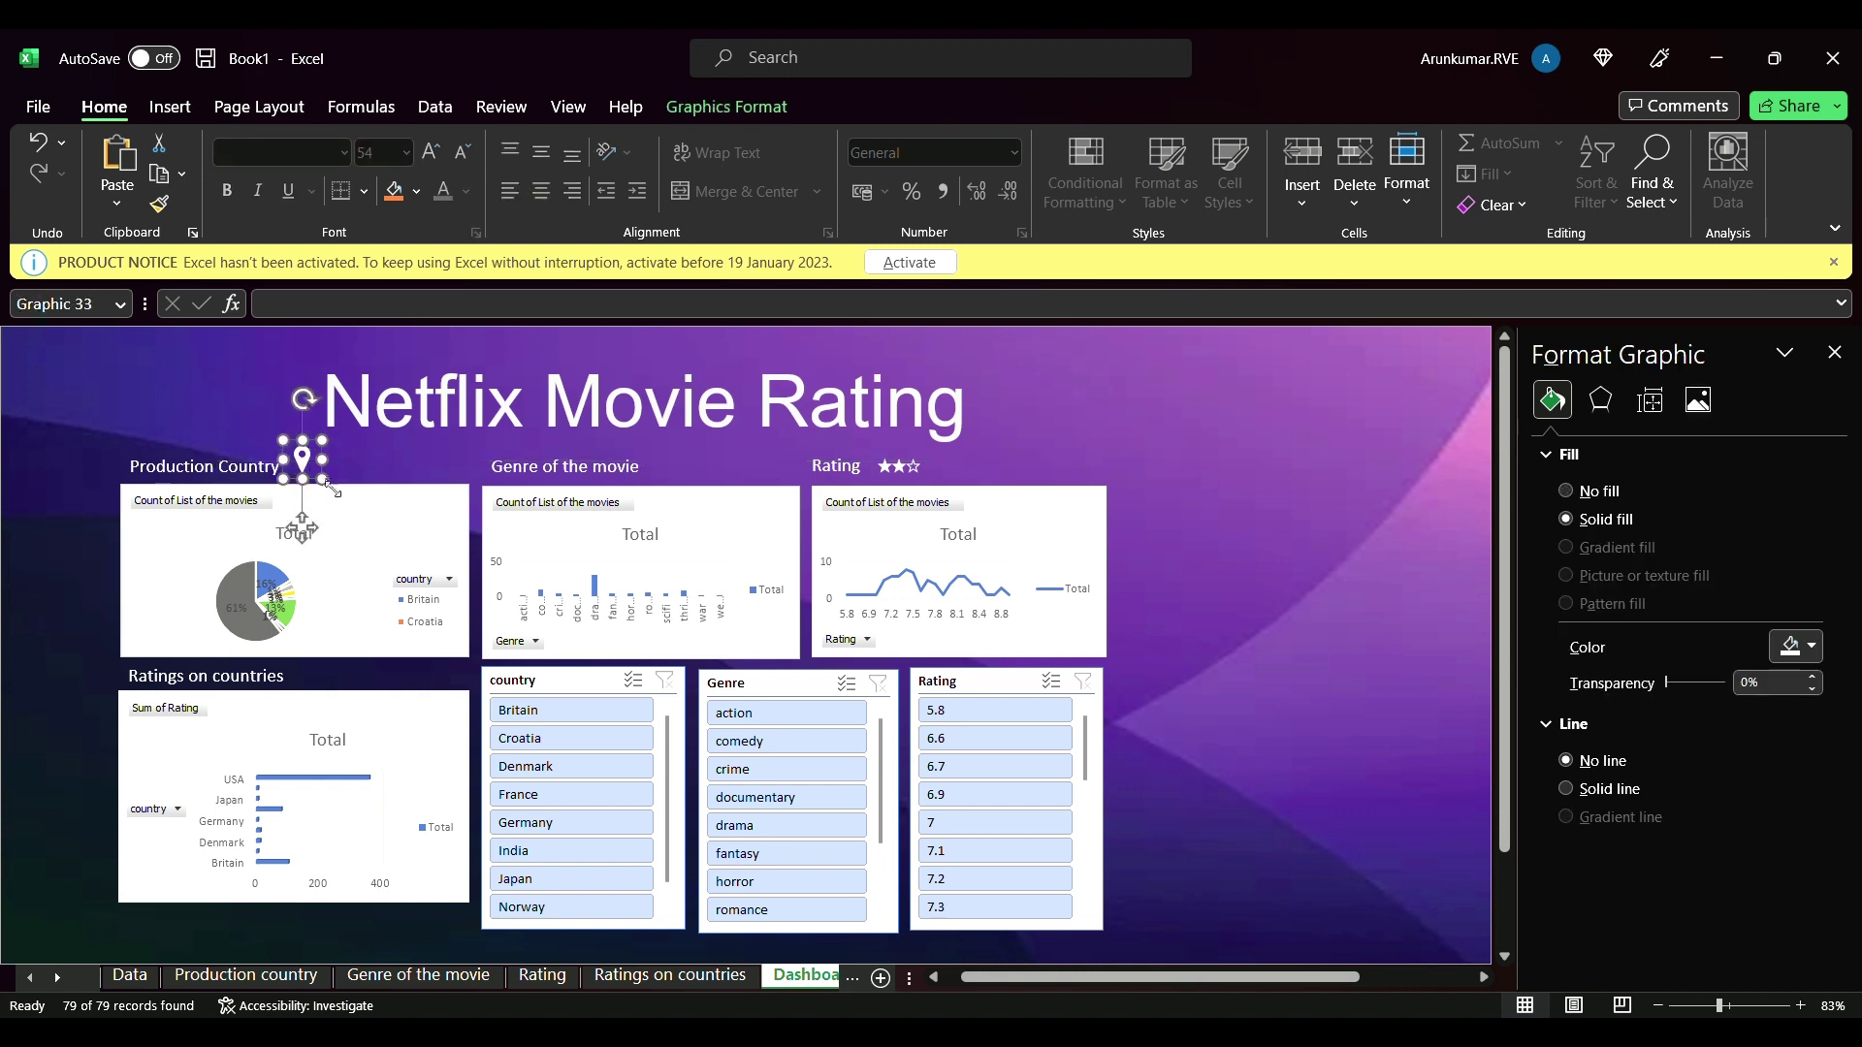
left_click_drag(322, 482, 310, 472)
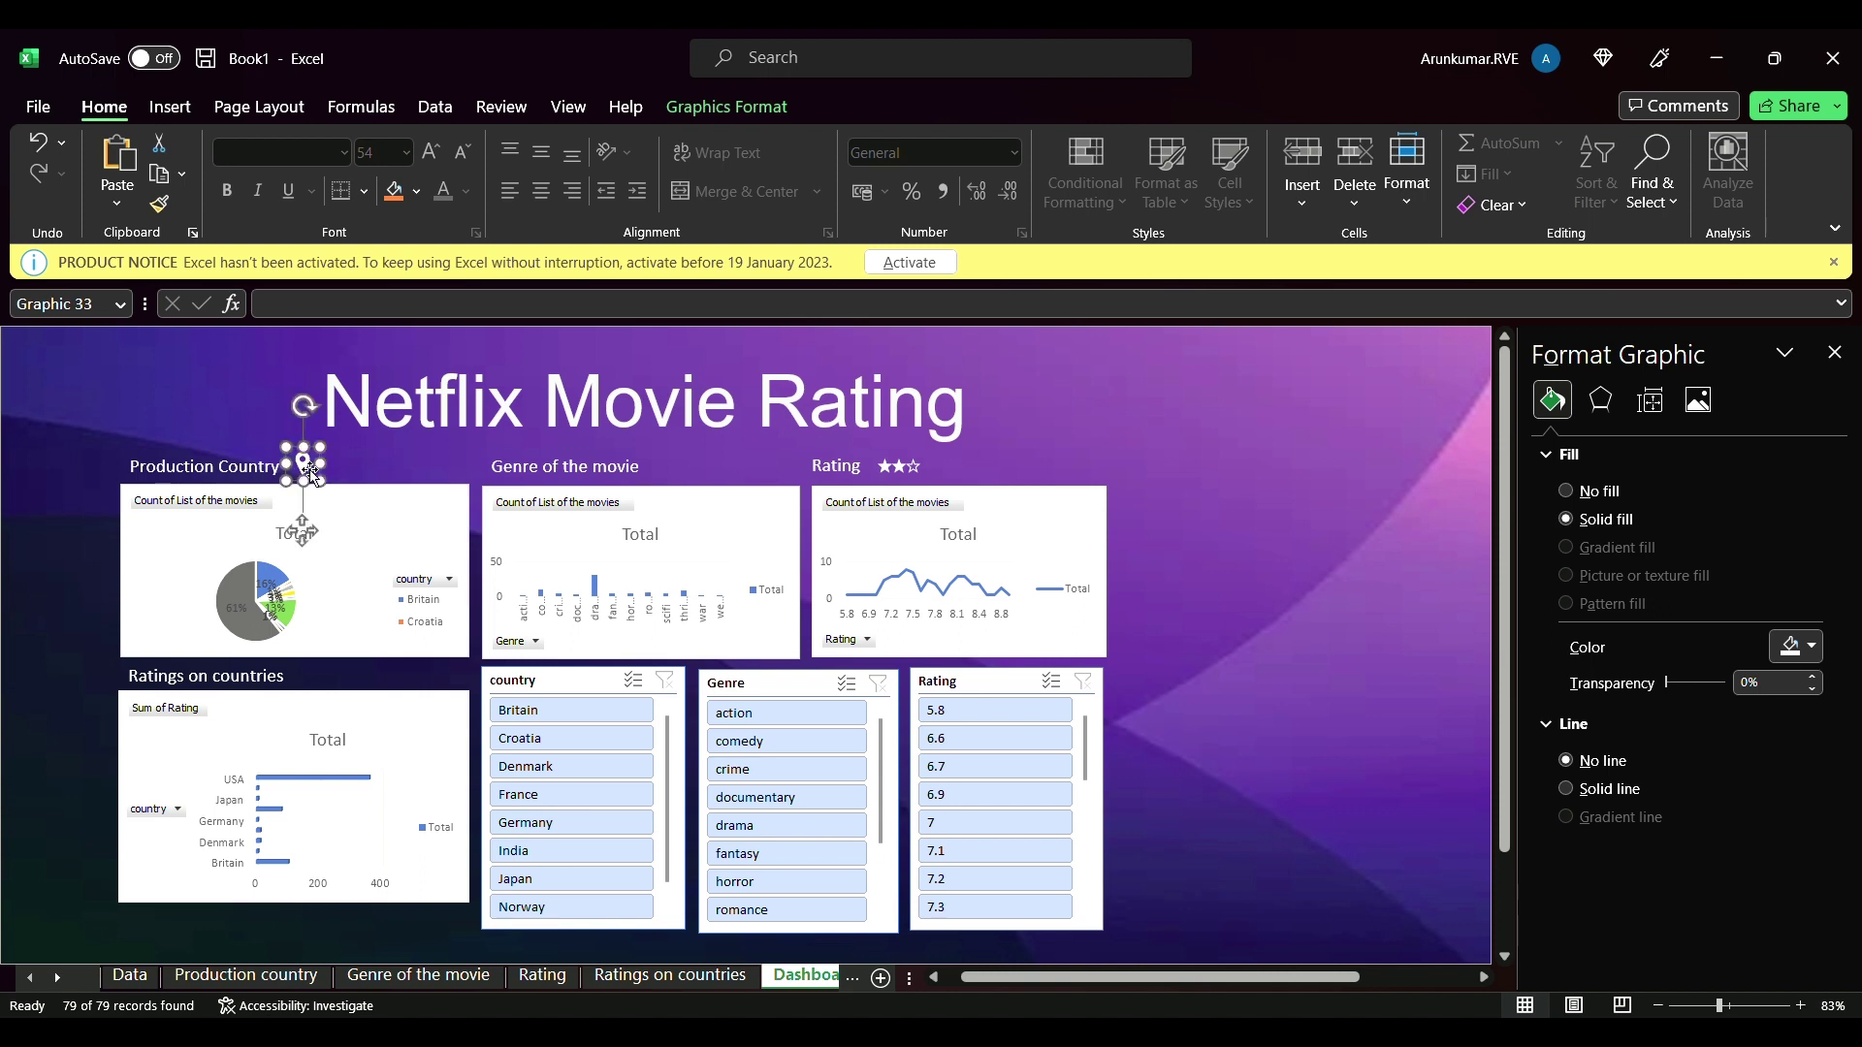
left_click(170, 107)
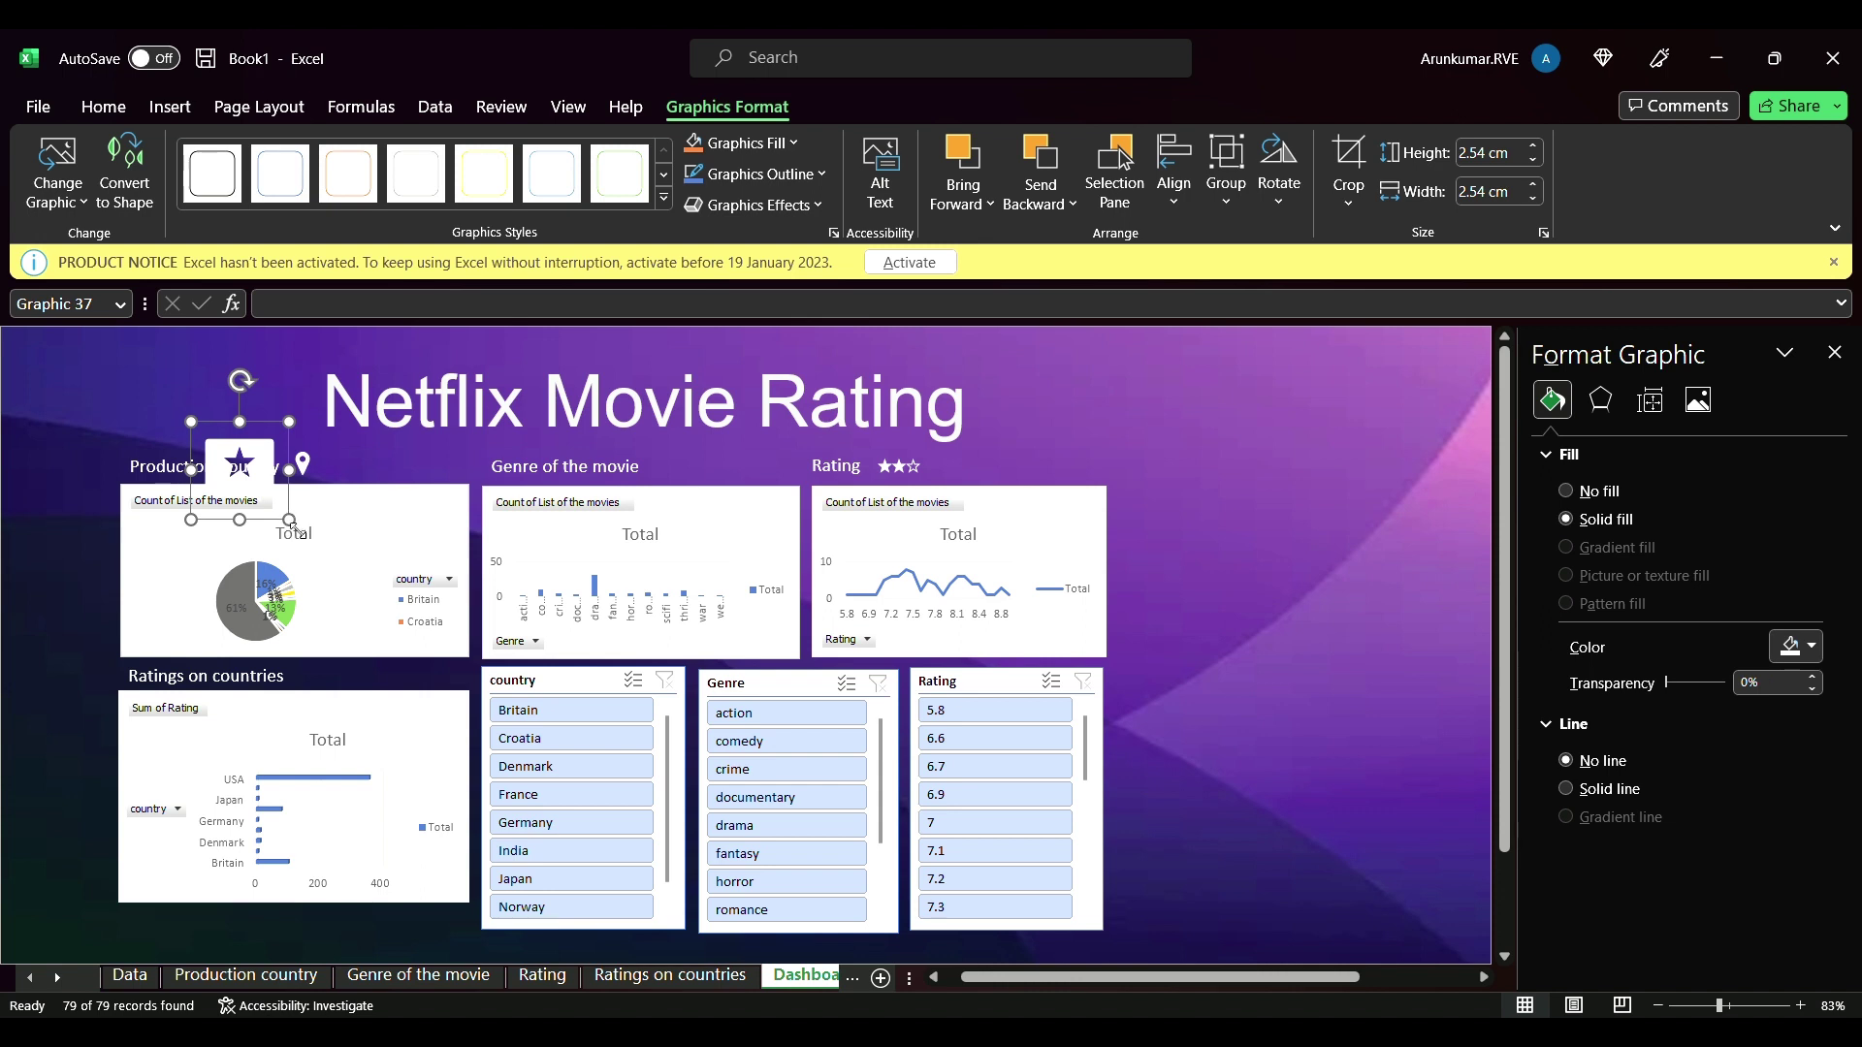
- Shrink the boxed star icon to about 1 cm and place it beside Ratings on countries
left_click_drag(291, 523, 321, 681)
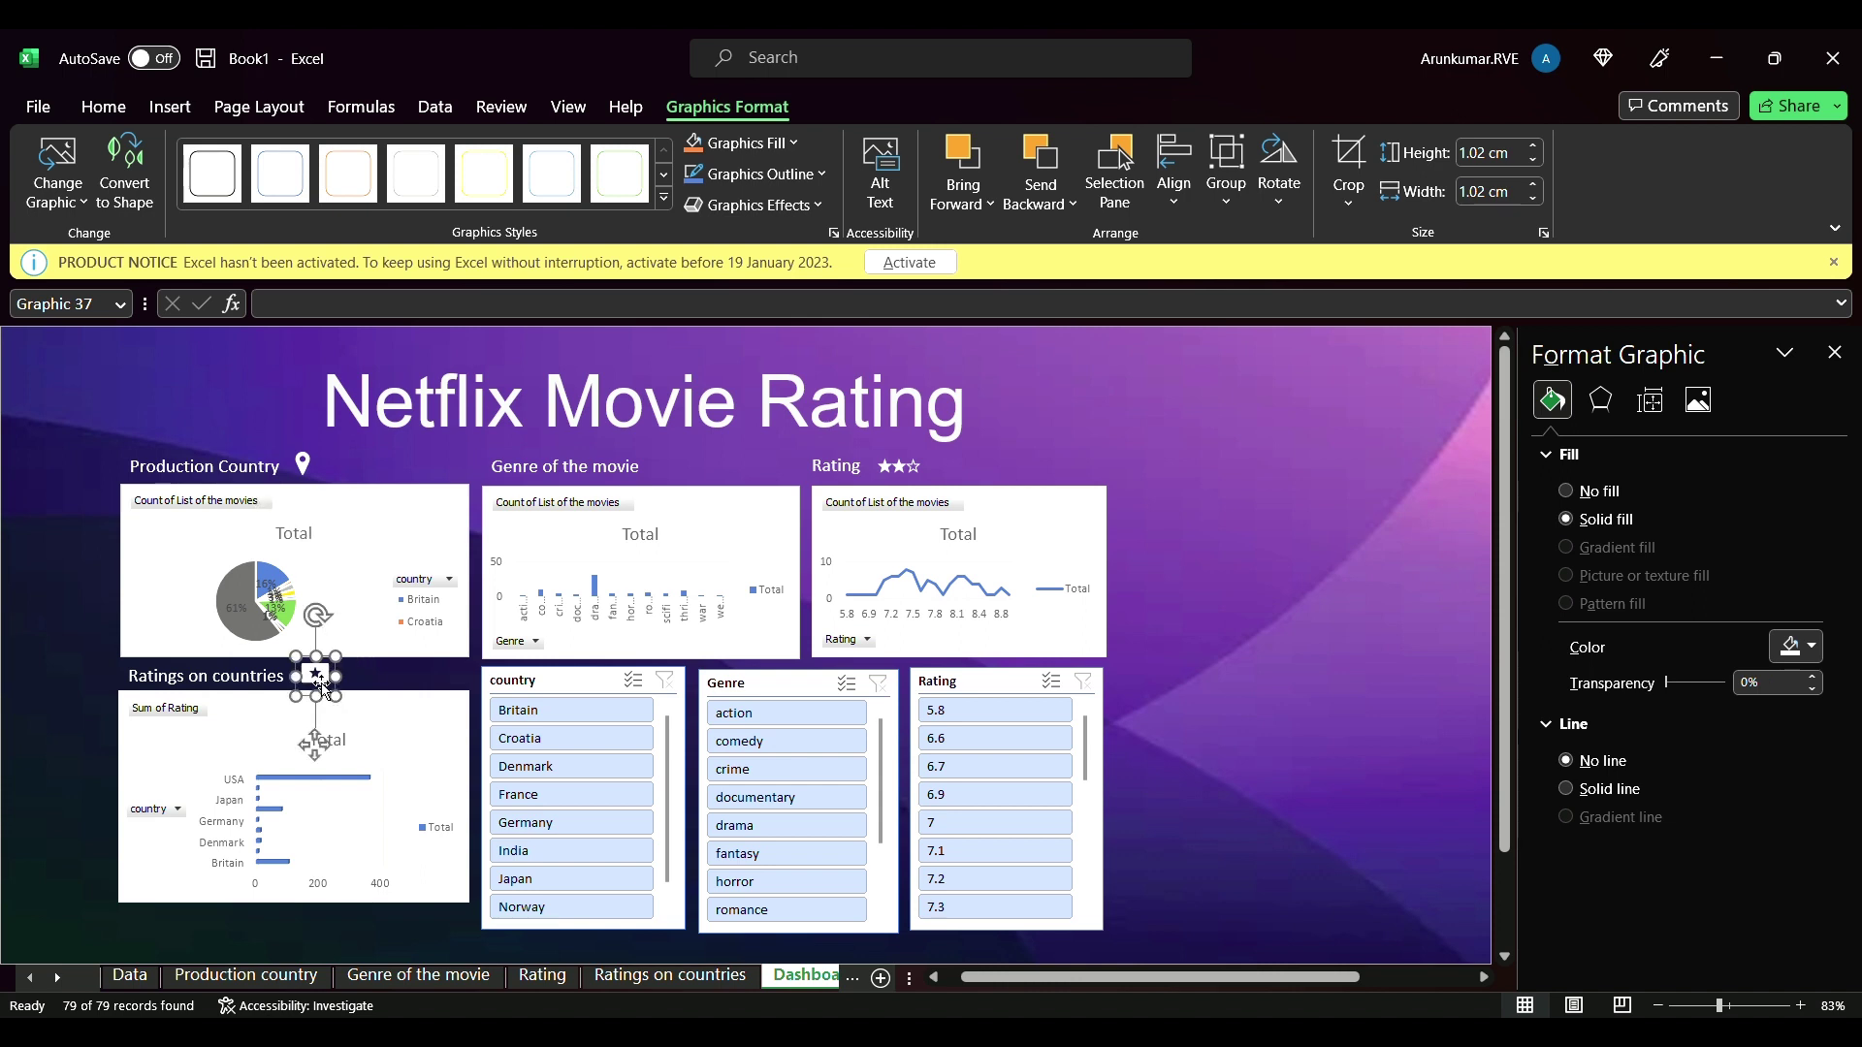
left_click(388, 686)
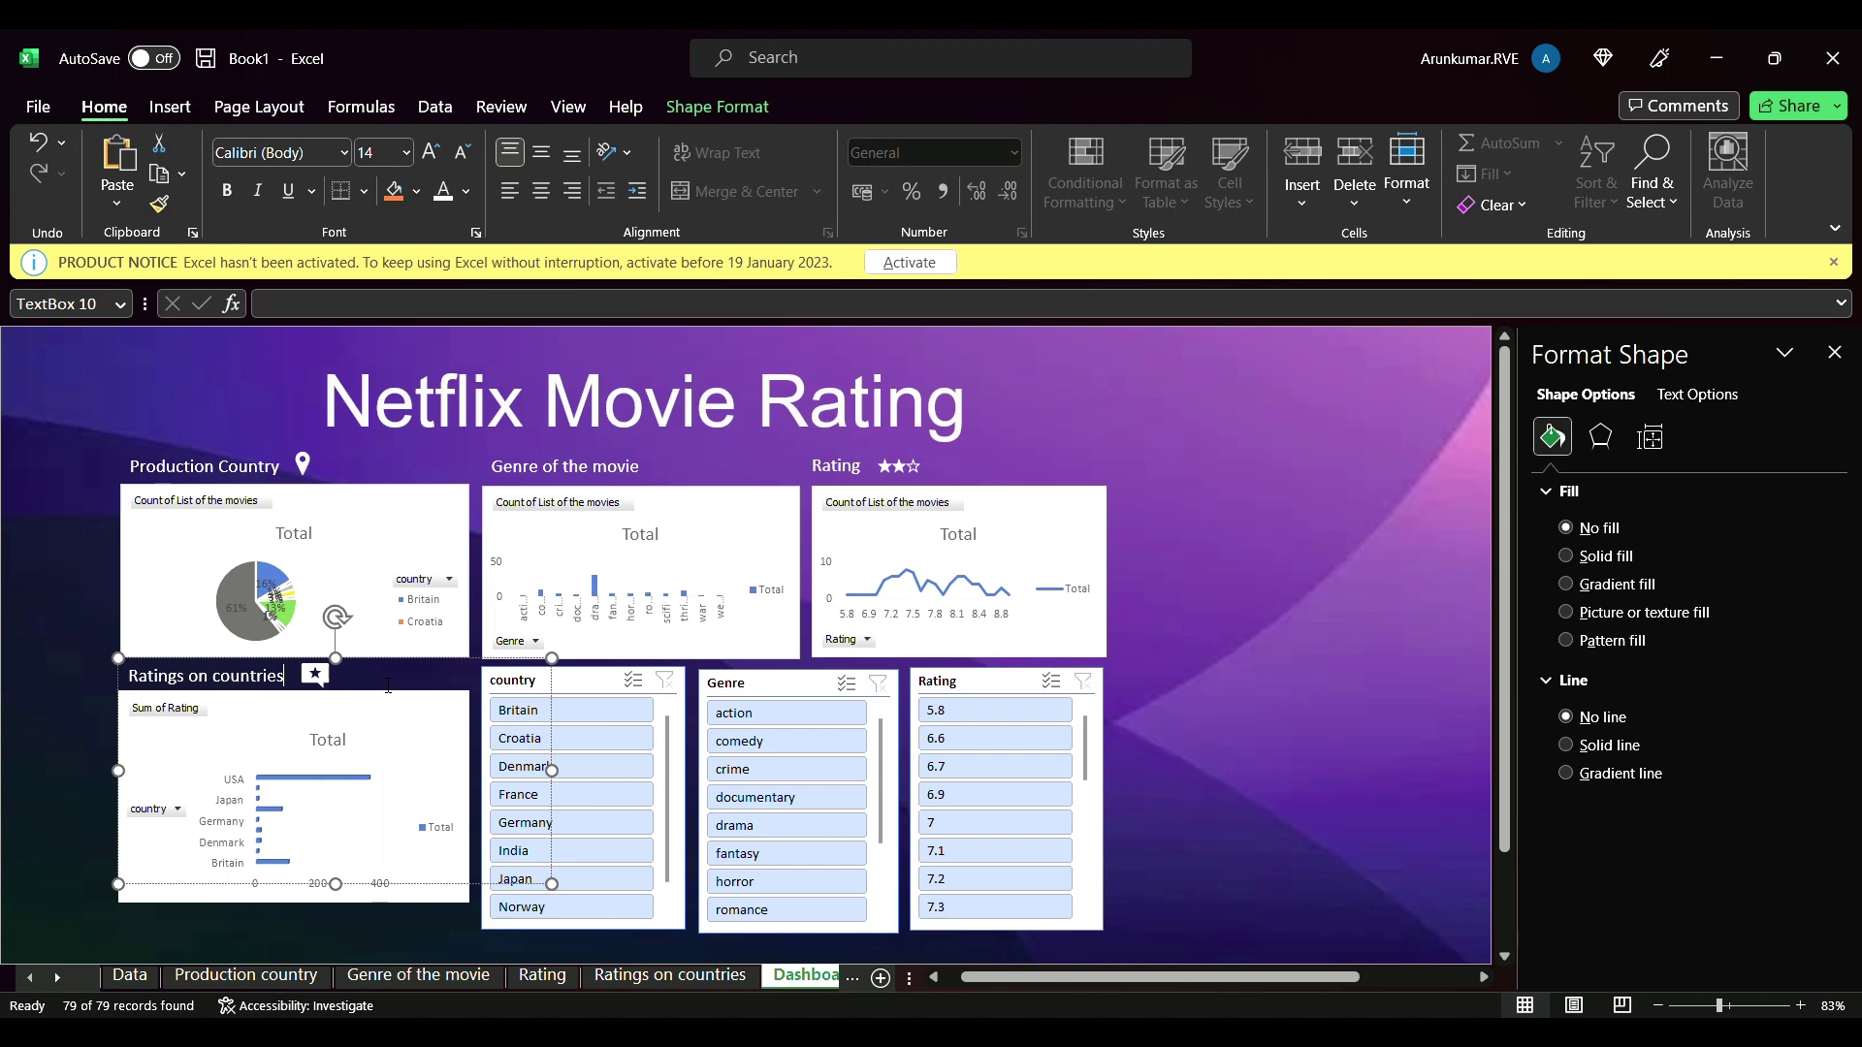
left_click(184, 112)
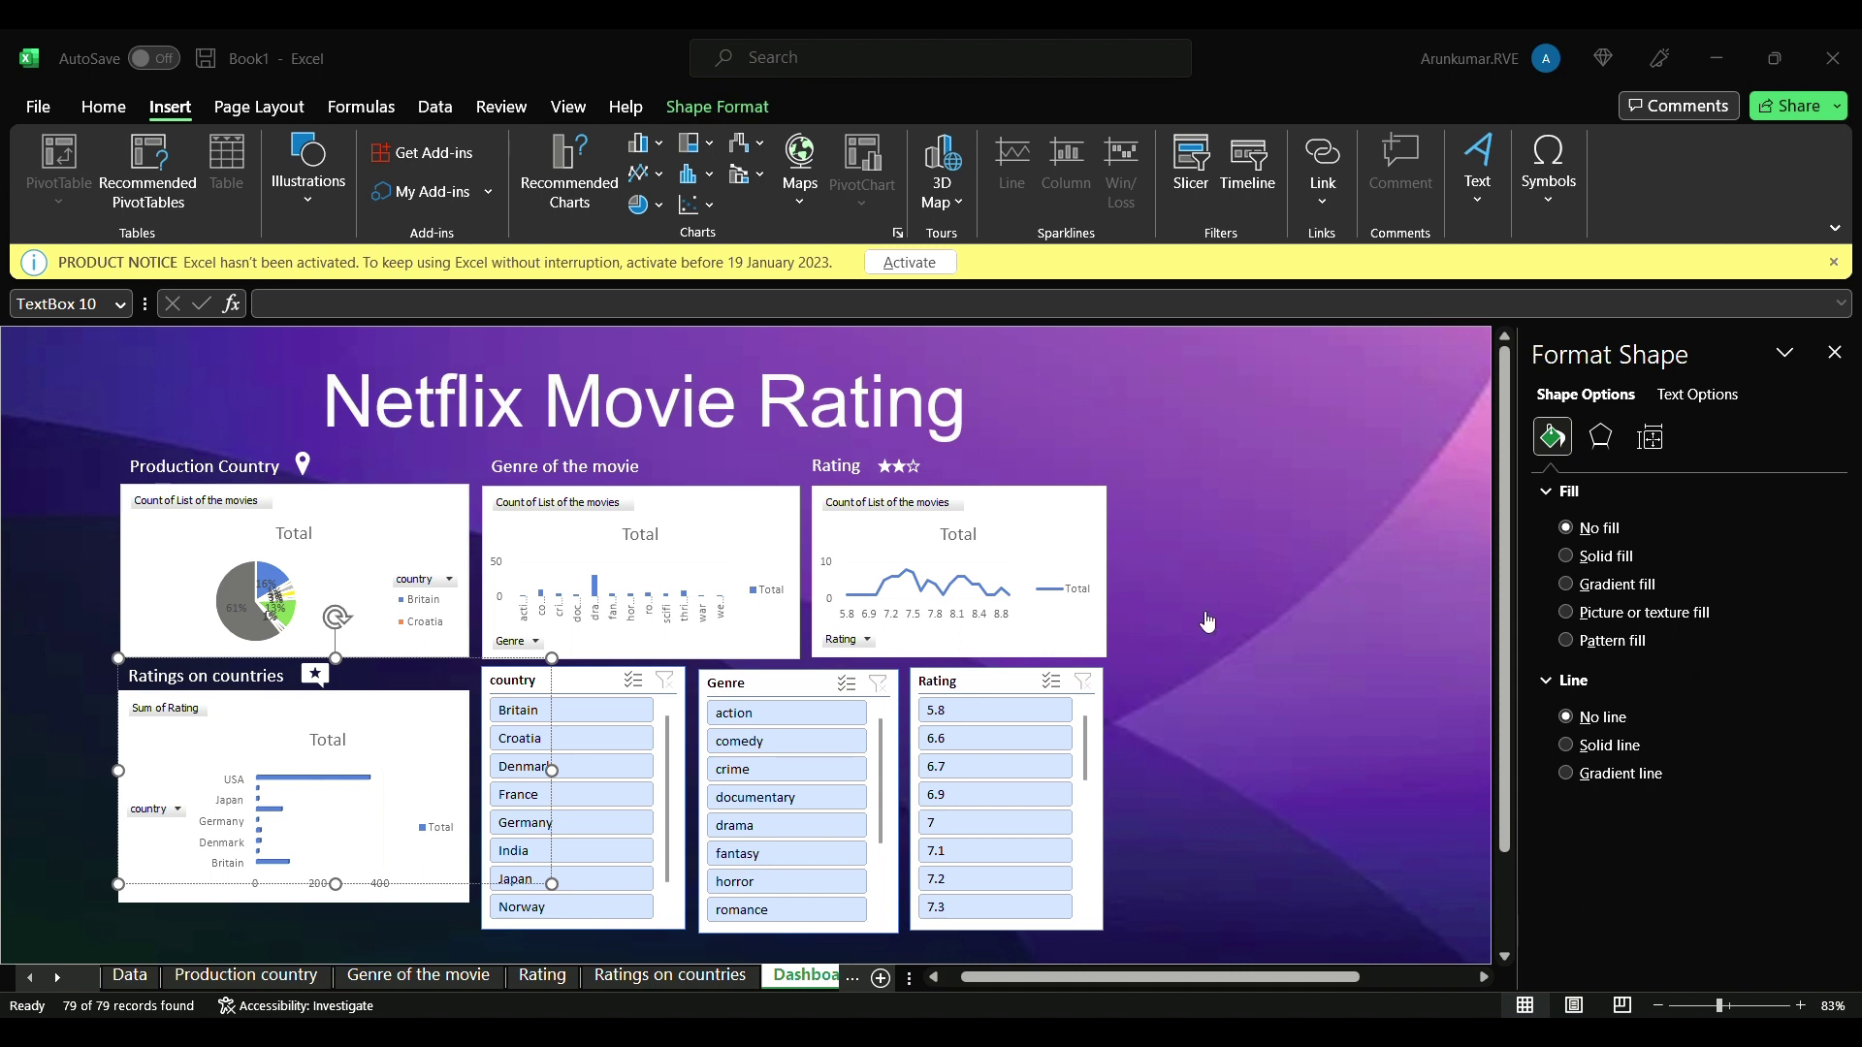
- Insert a magnifying-glass icon, shrink it and place it beside Genre of the movie
left_click(1356, 865)
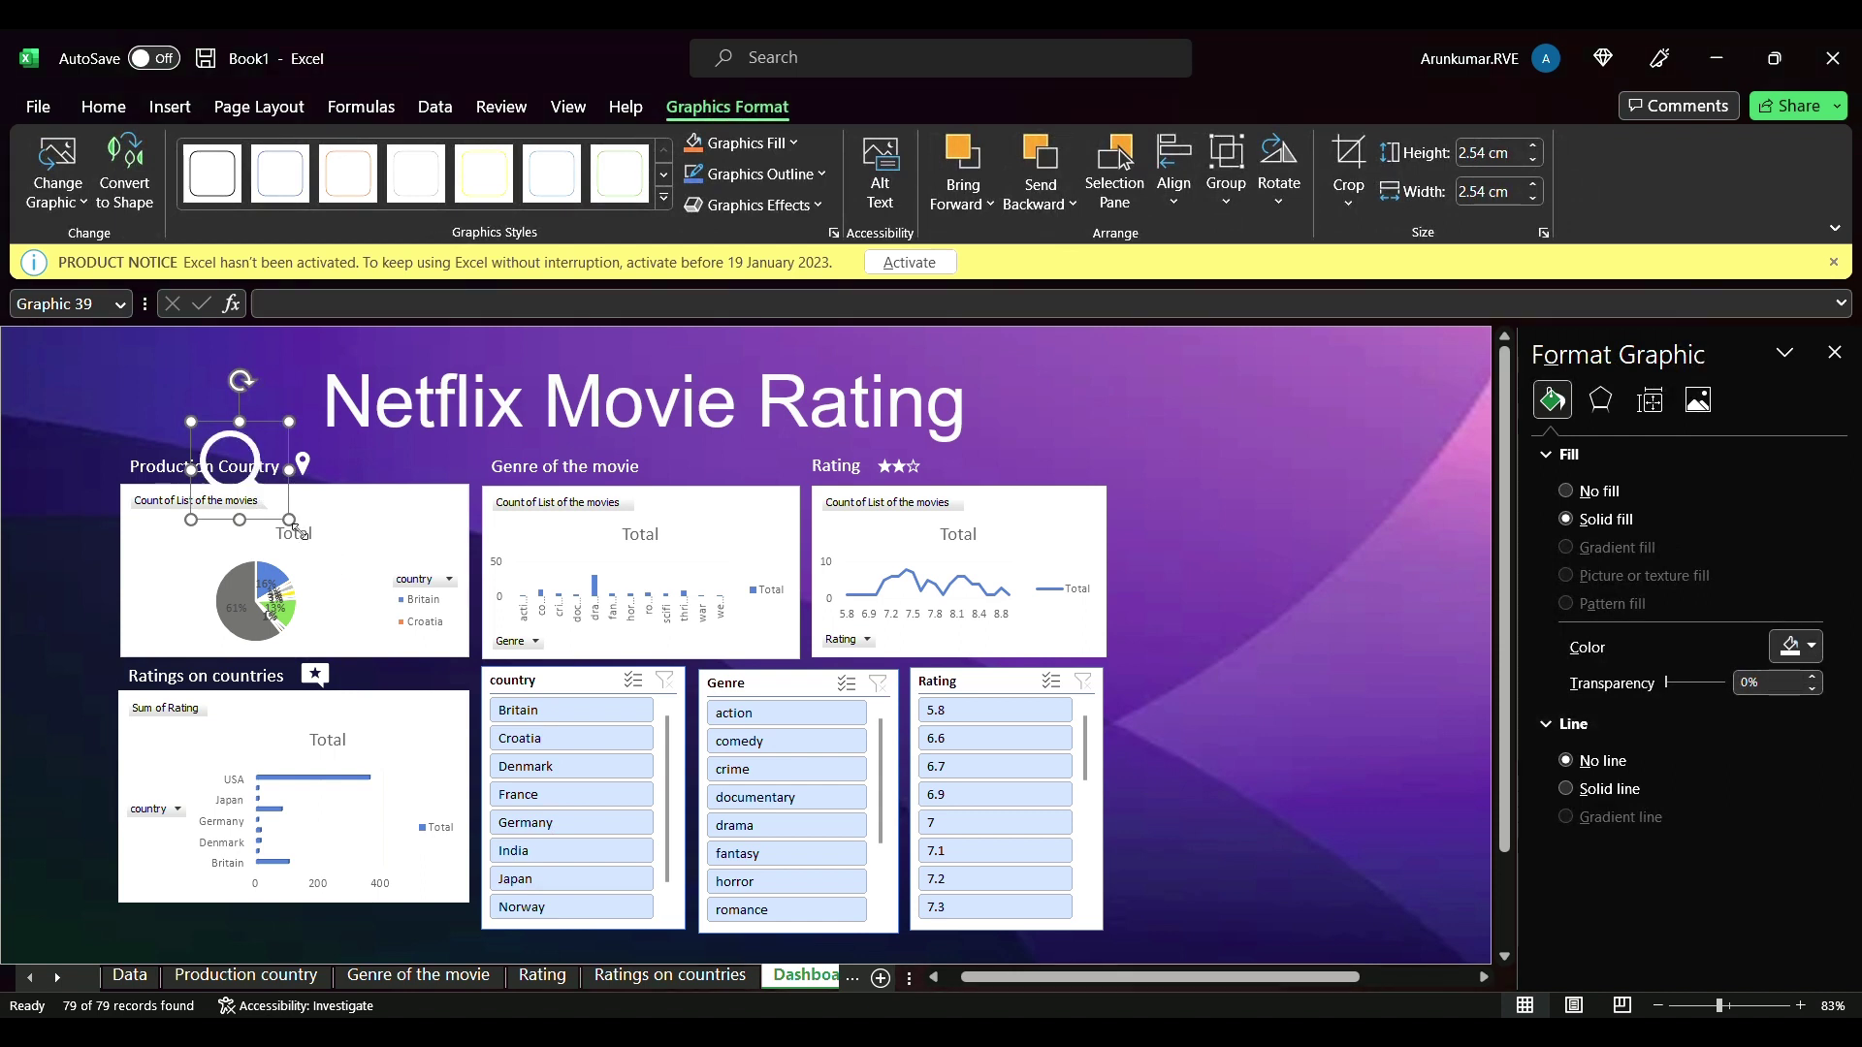
left_click_drag(289, 520, 672, 480)
left_click(672, 490)
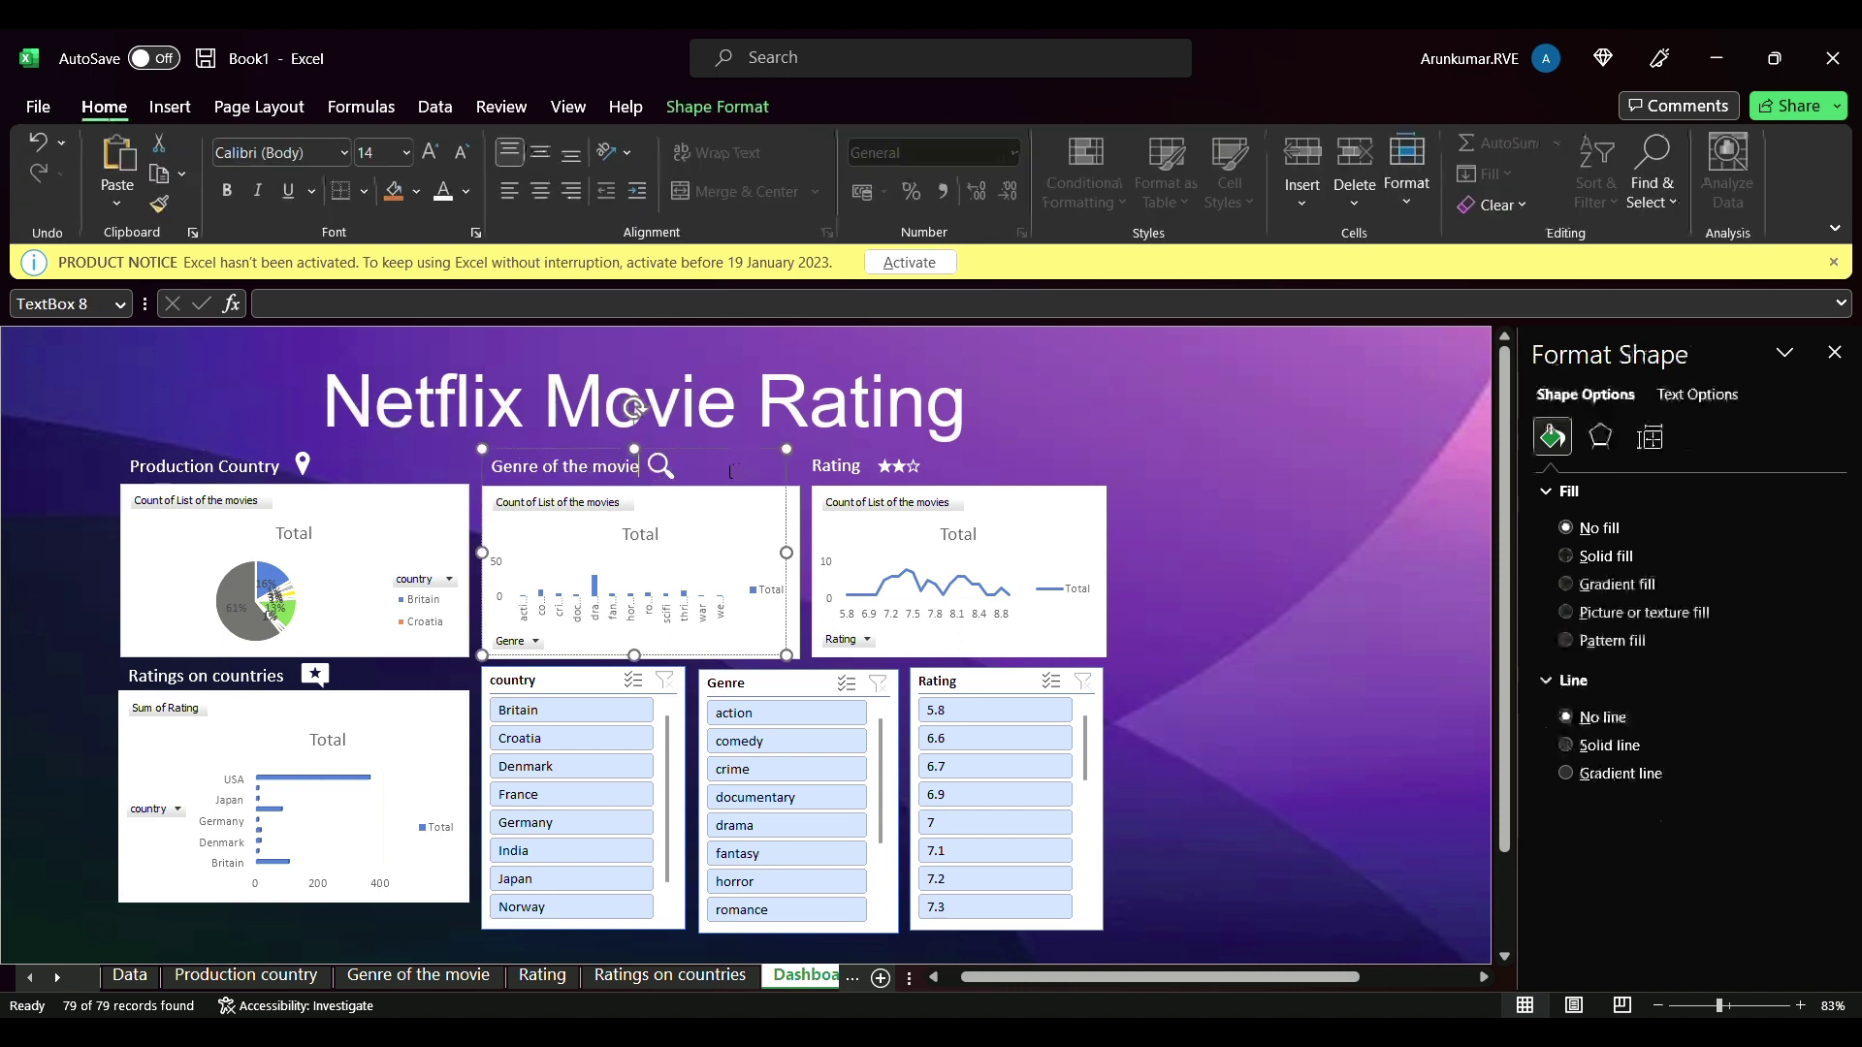